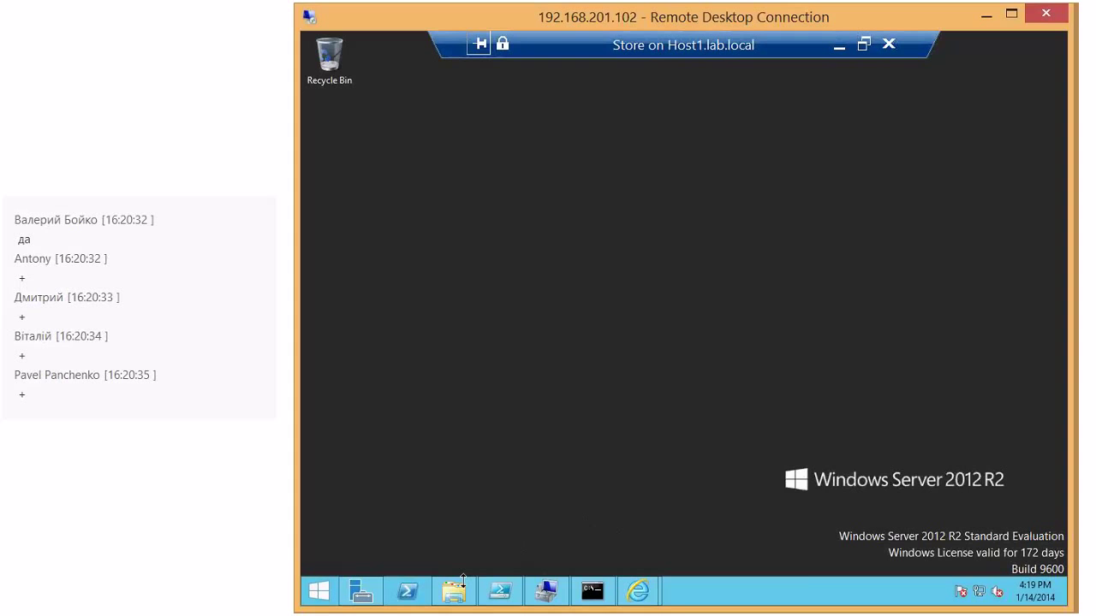
- Start a new simple volume on Disk 5's unallocated space with drive letter E and proceed to its format settings
left_click(546, 591)
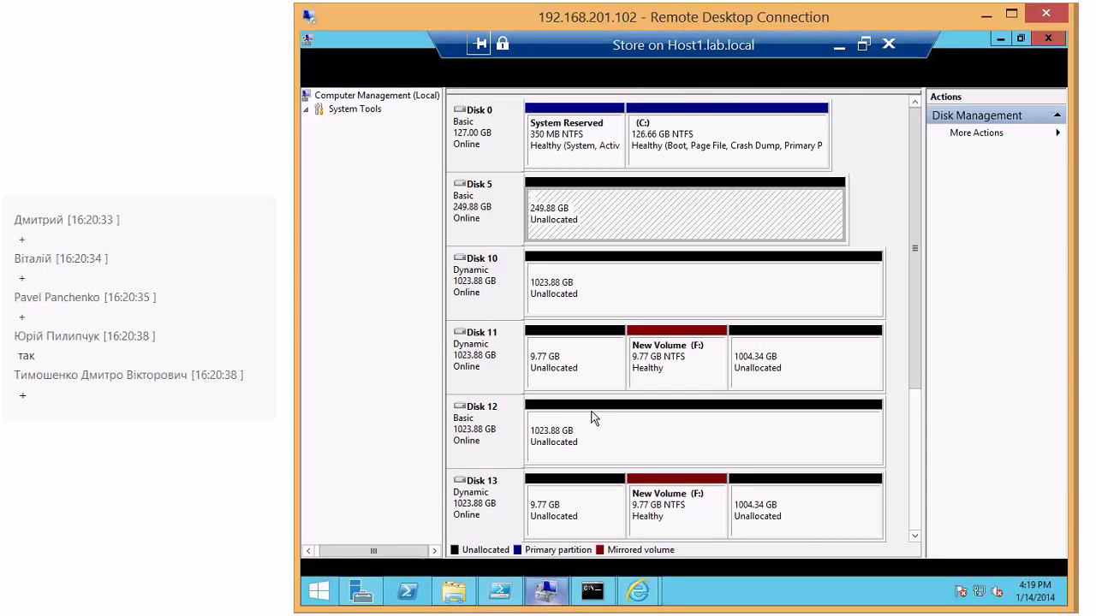
right_click(584, 219)
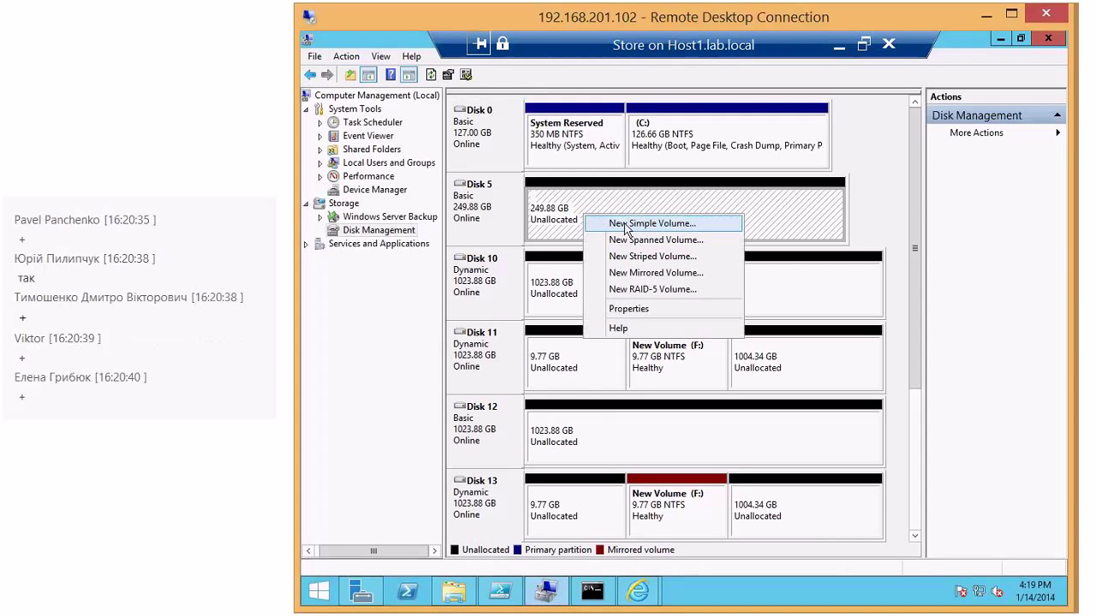
left_click(625, 224)
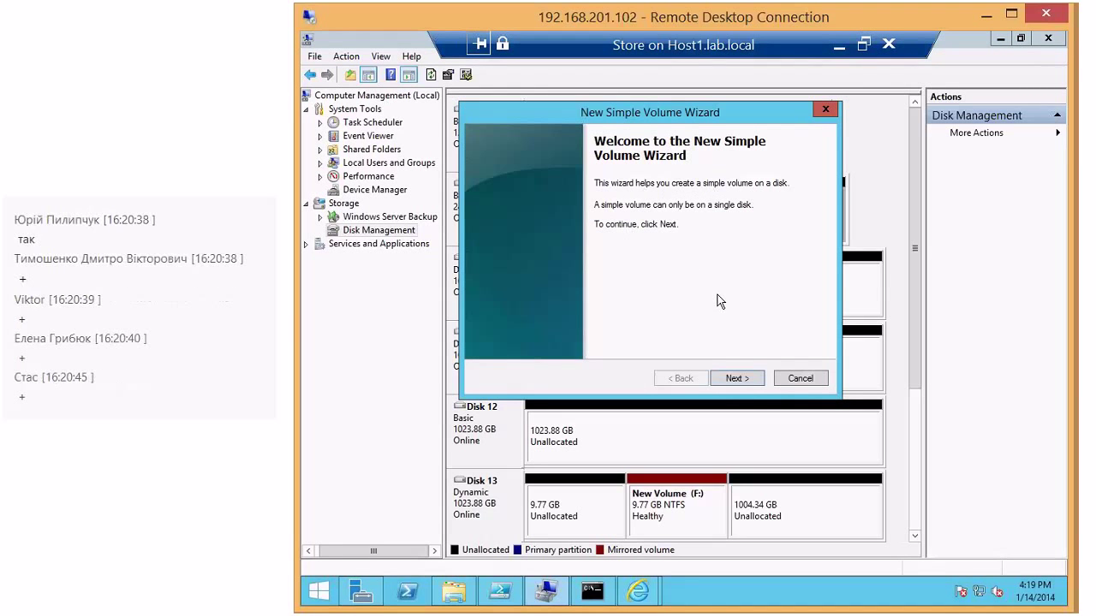
left_click(736, 378)
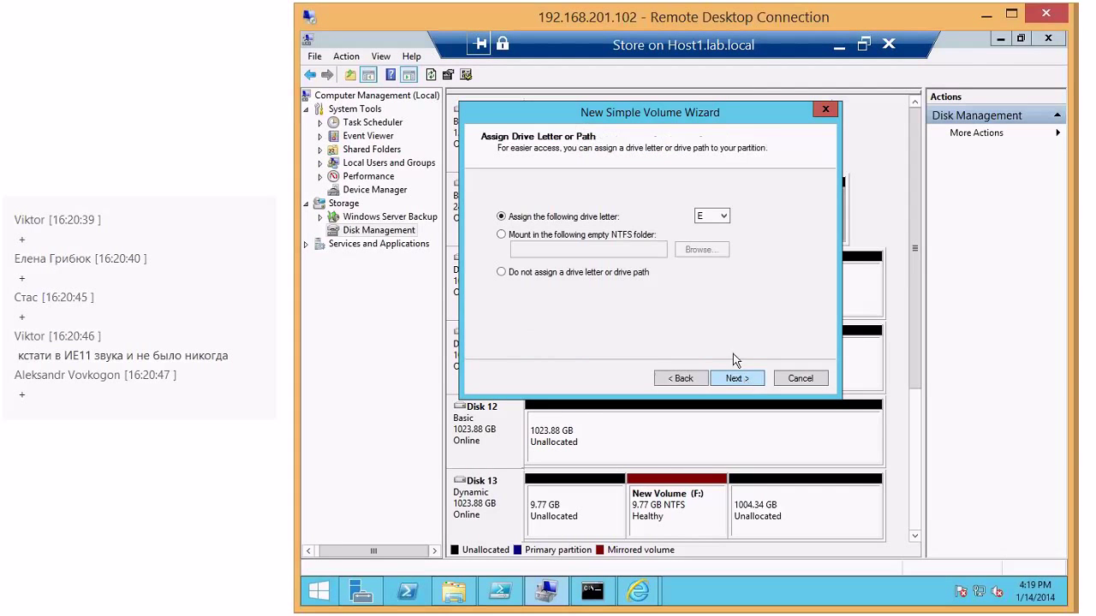
left_click(743, 384)
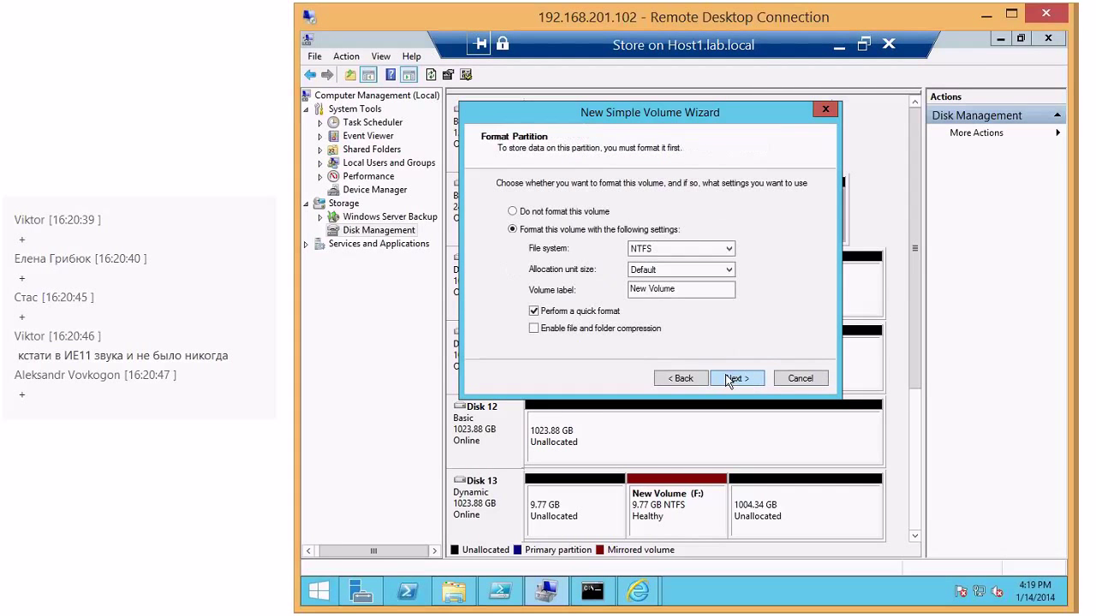
- Examine the file systems offered for formatting the new volume
left_click(671, 249)
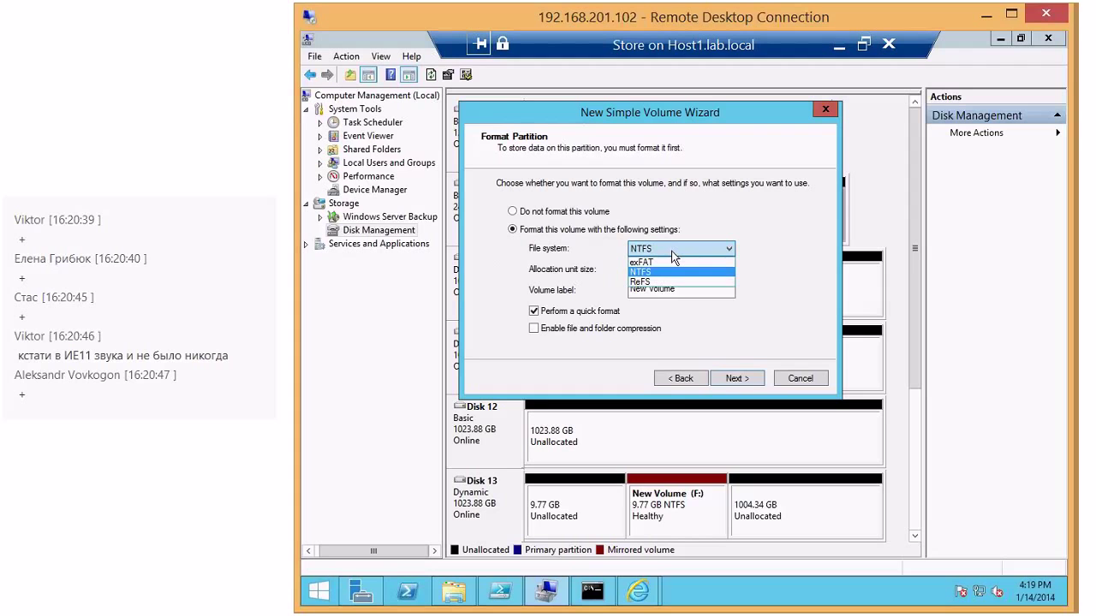
left_click(672, 251)
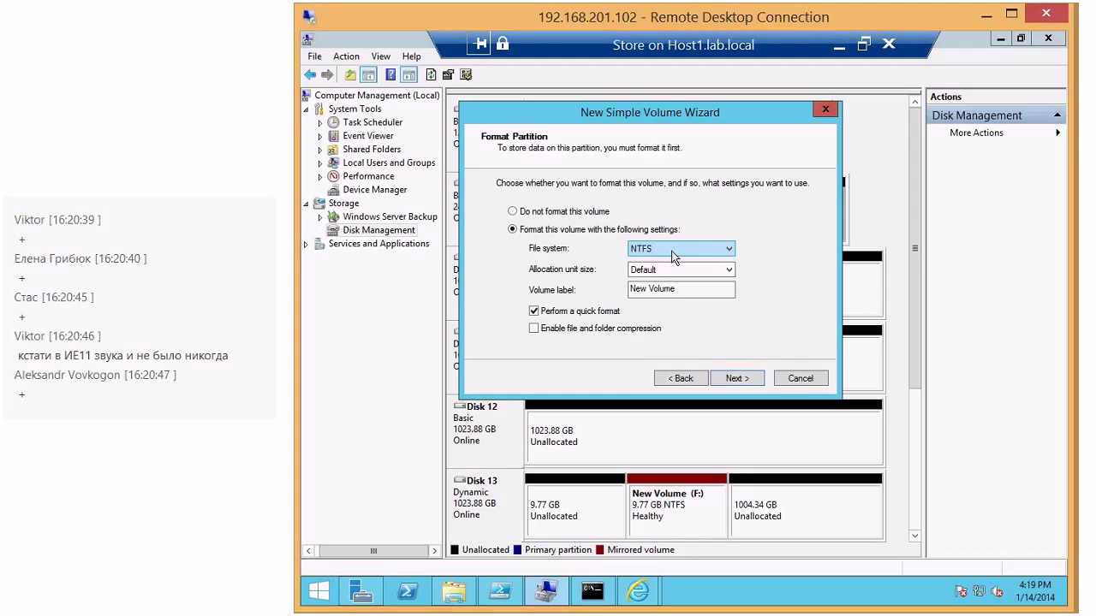
left_click(671, 251)
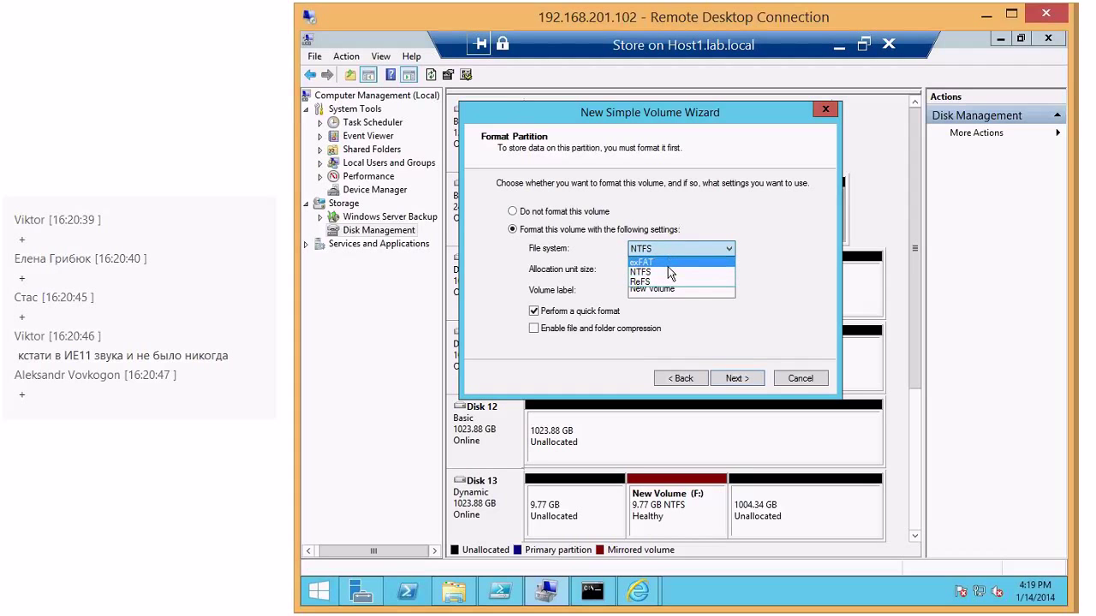
left_click(672, 273)
left_click(673, 251)
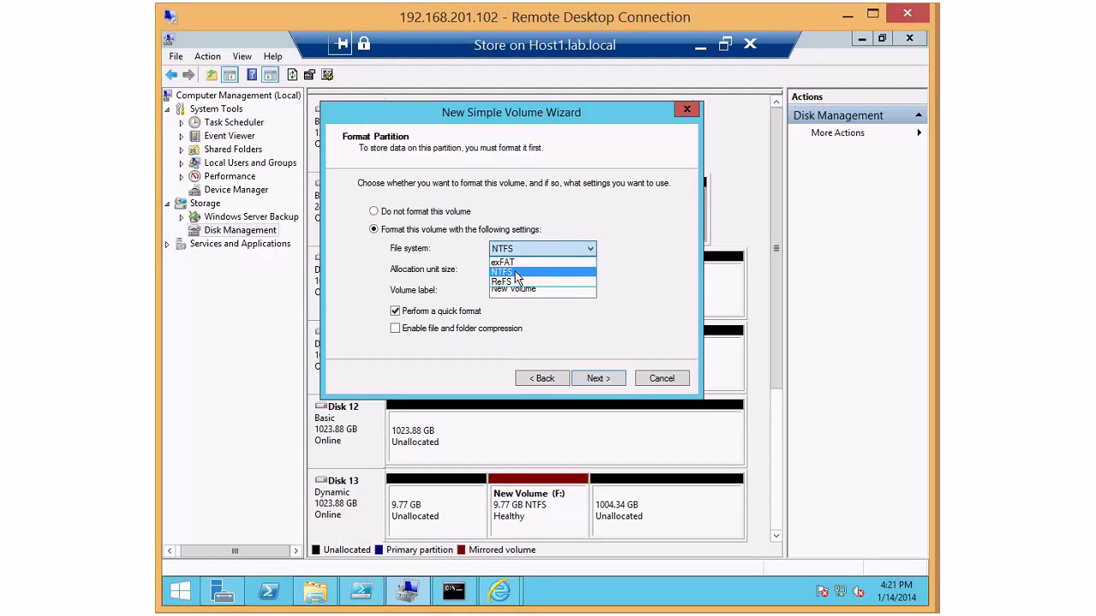
left_click(516, 273)
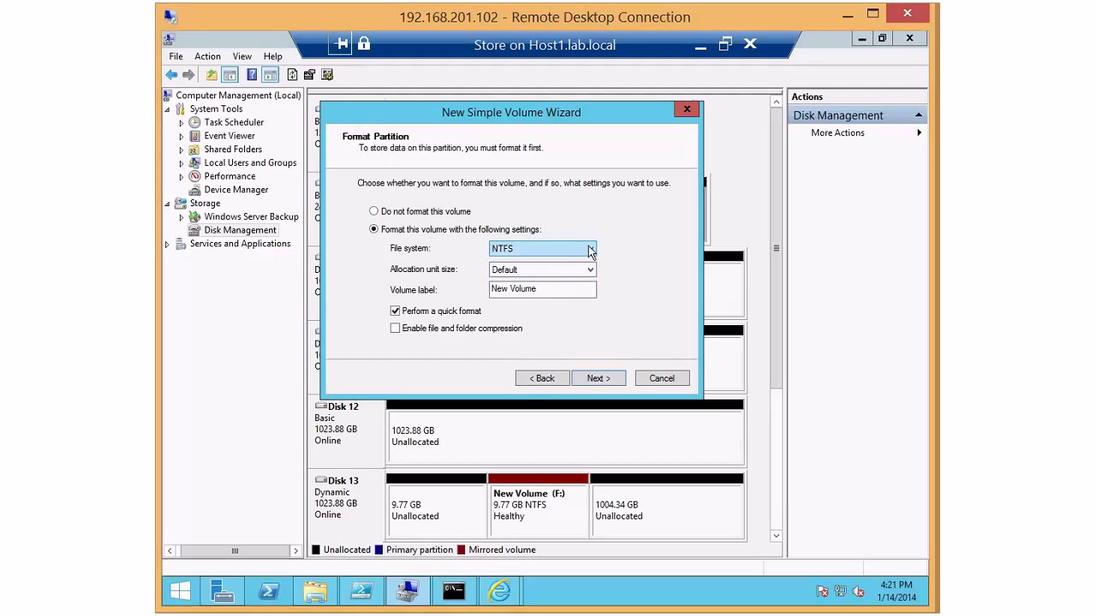
- Try ReFS as the new volume's file system and return the choice to NTFS
left_click(588, 249)
left_click(575, 249)
left_click(565, 249)
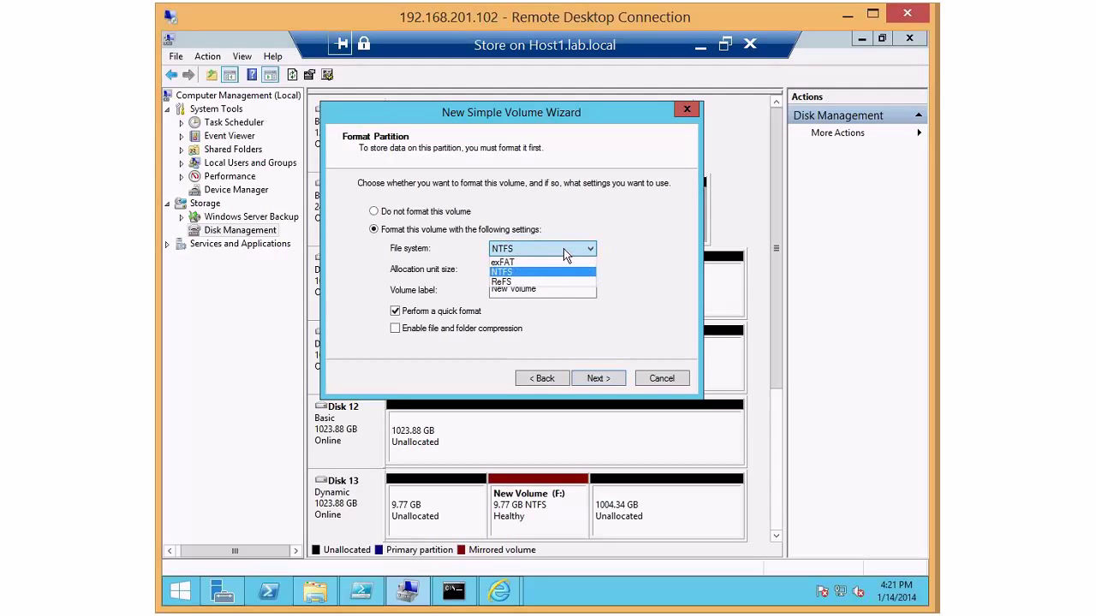
left_click(527, 280)
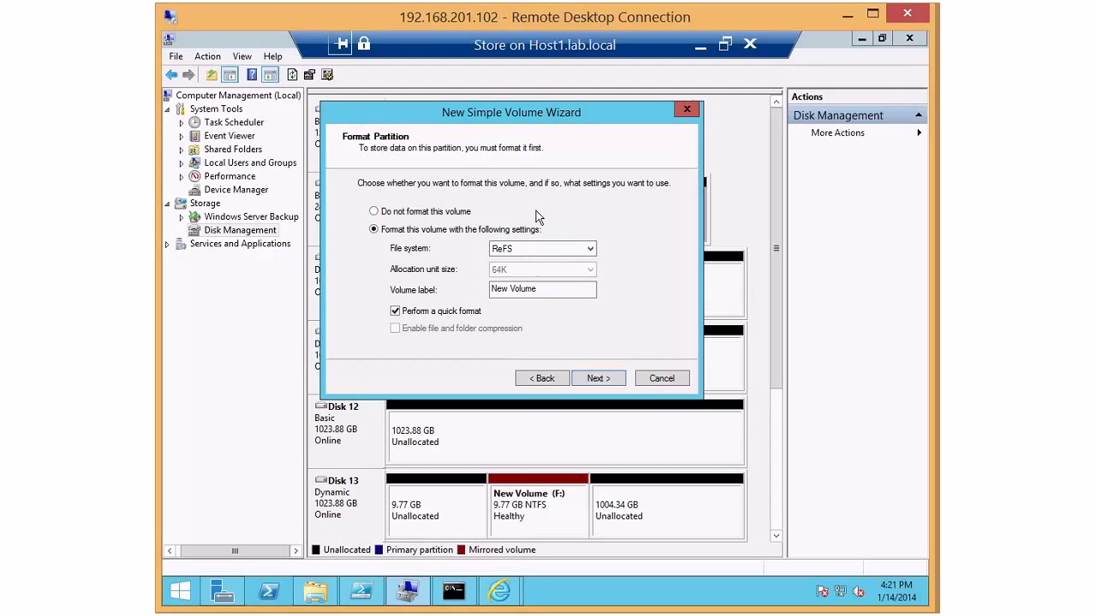
left_click_drag(514, 116, 524, 144)
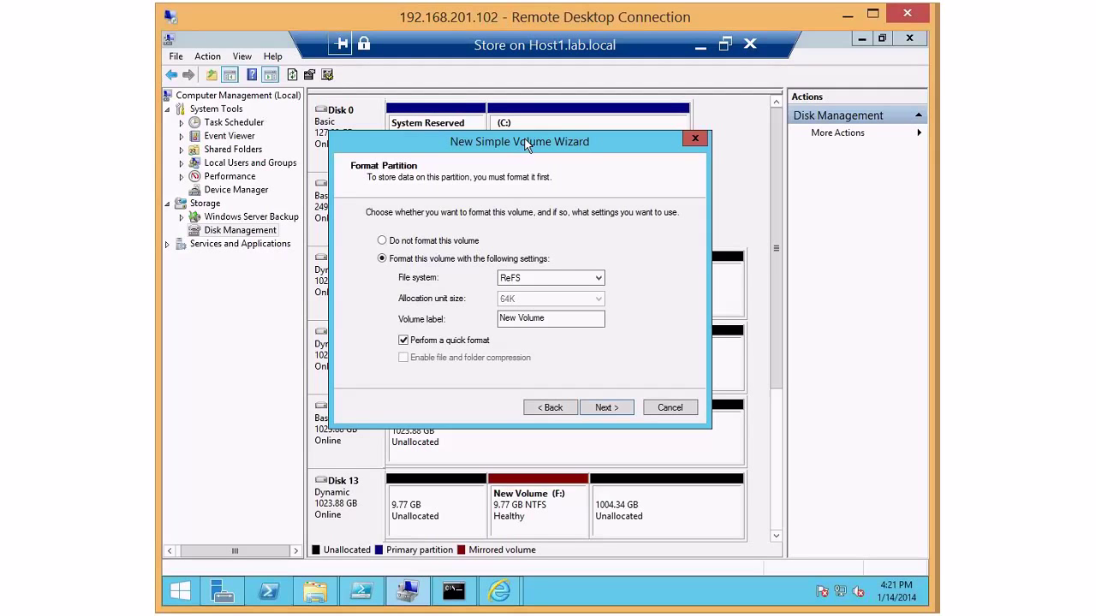
left_click(522, 277)
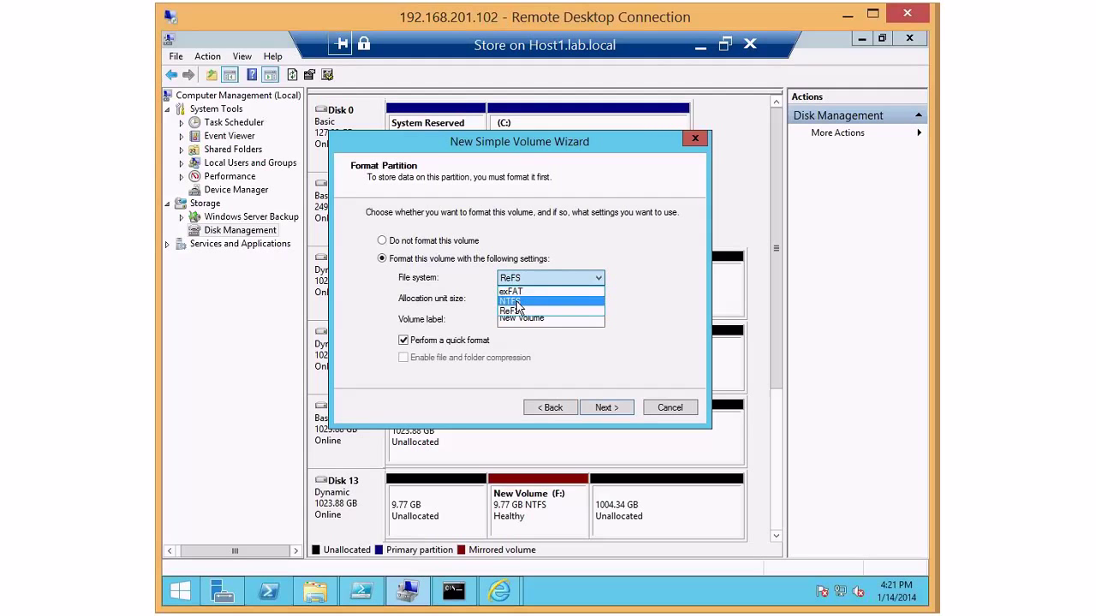
left_click(515, 301)
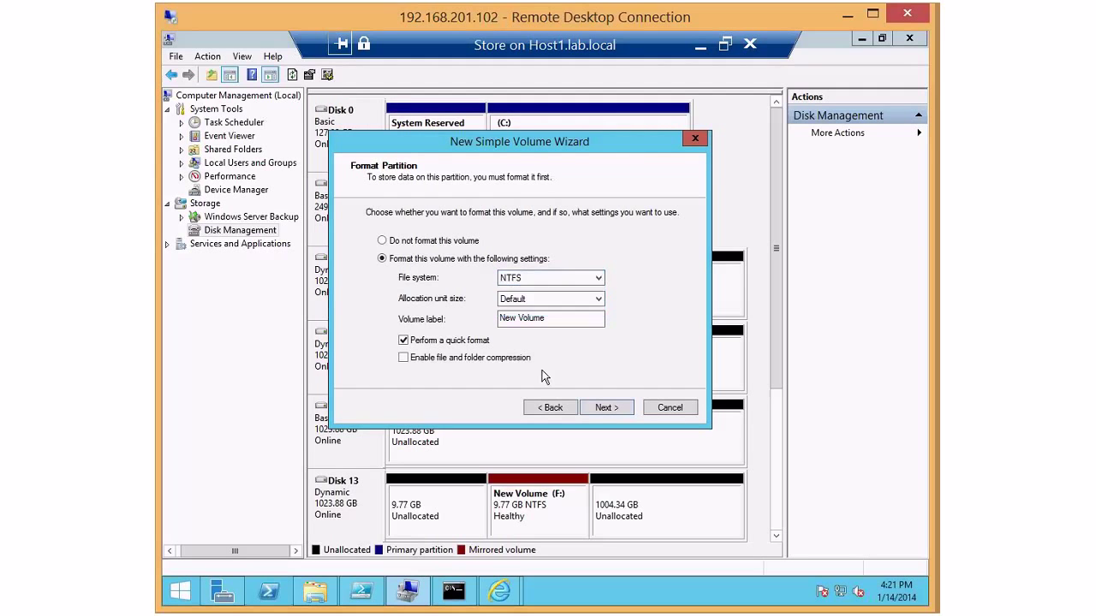
- Review the allocation unit sizes offered for NTFS and the list of available file systems
left_click(541, 300)
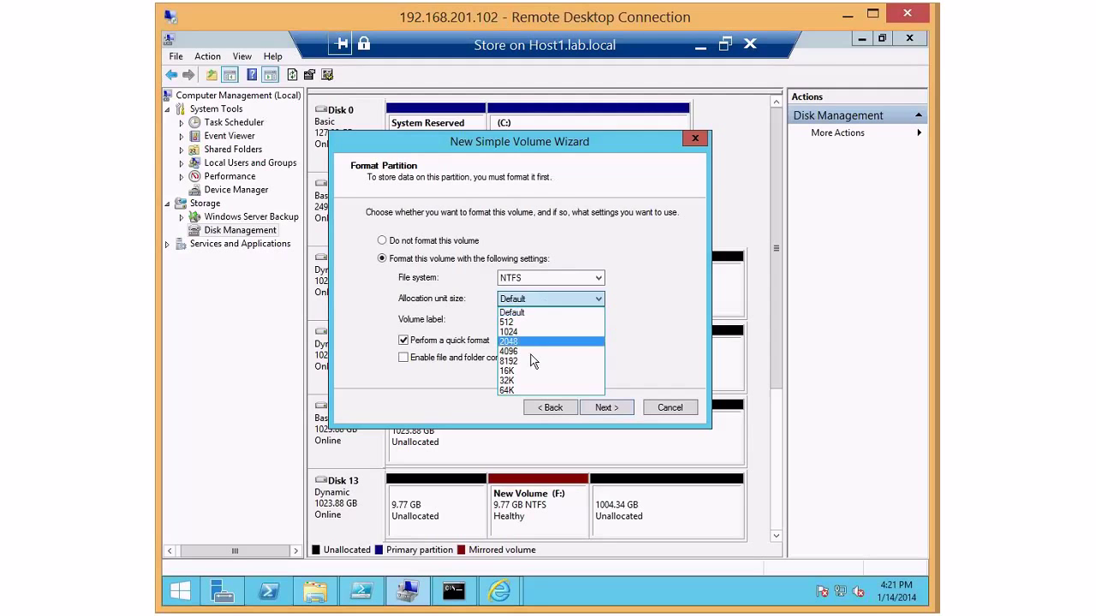
left_click(550, 268)
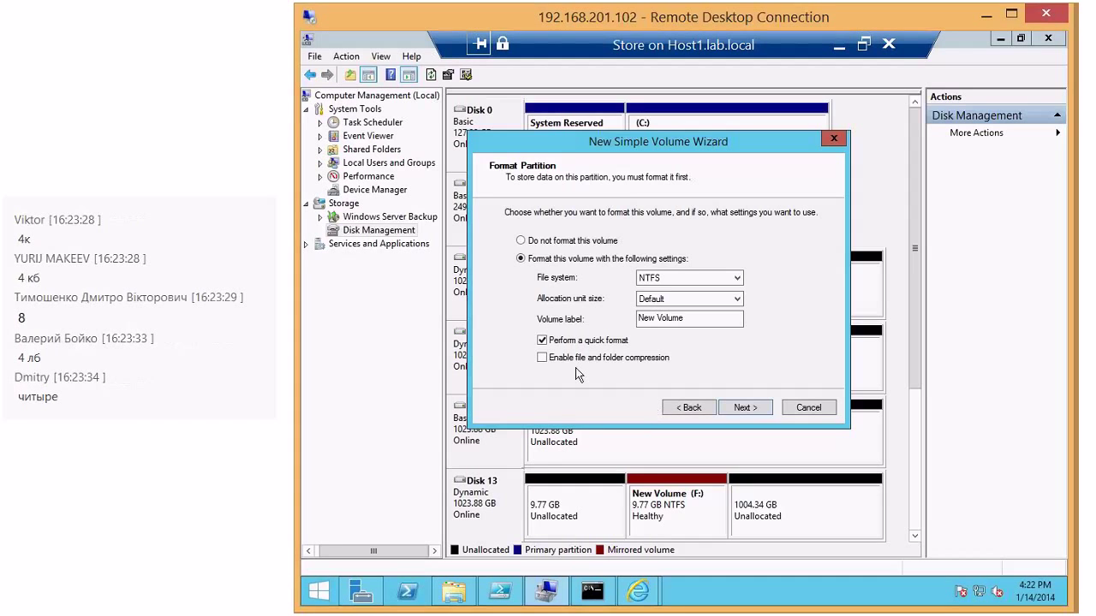
mouse_move(361, 591)
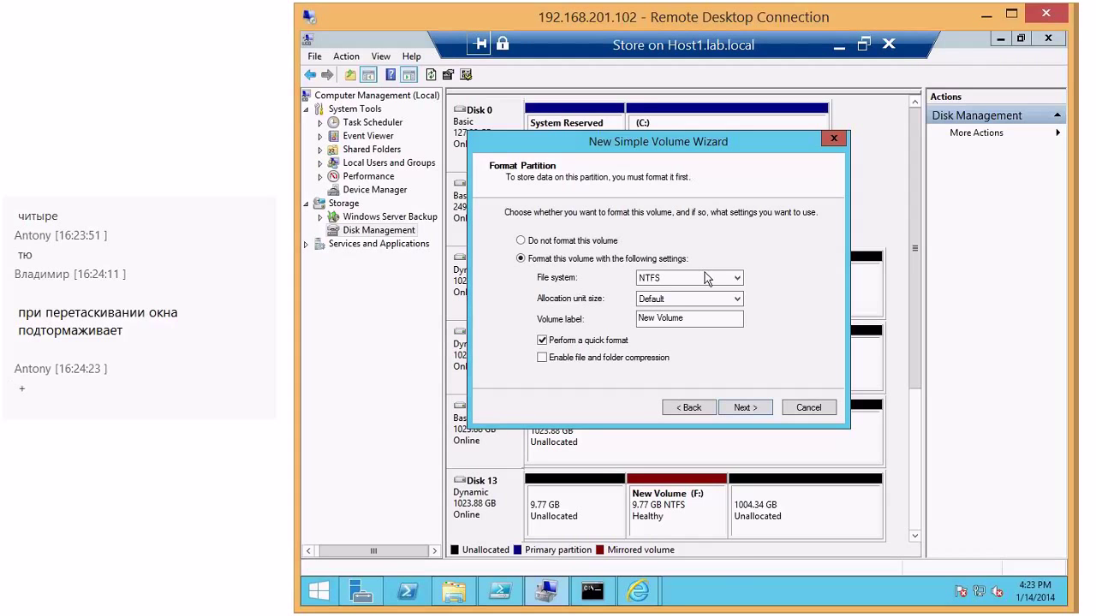
left_click(724, 280)
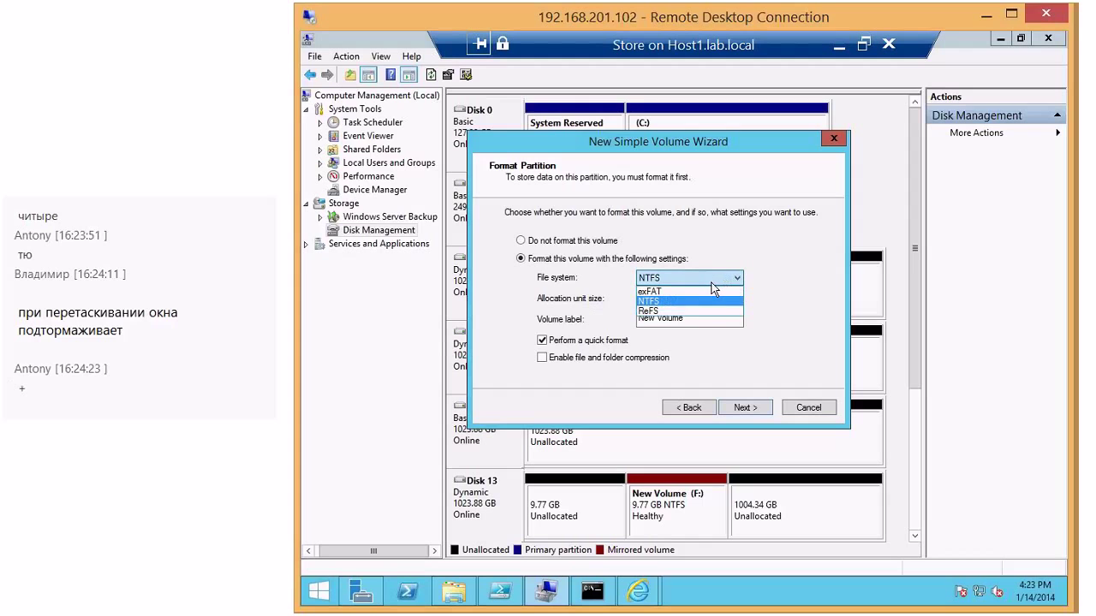
left_click(711, 283)
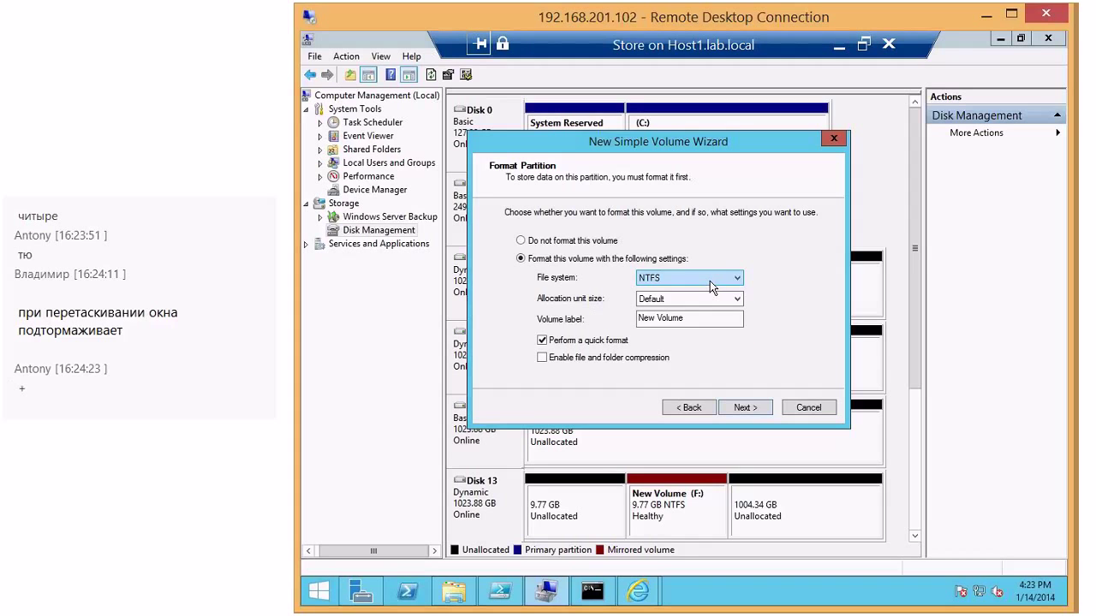
- Try an allocation unit size of 4096 for the NTFS volume and return it to Default
left_click(688, 300)
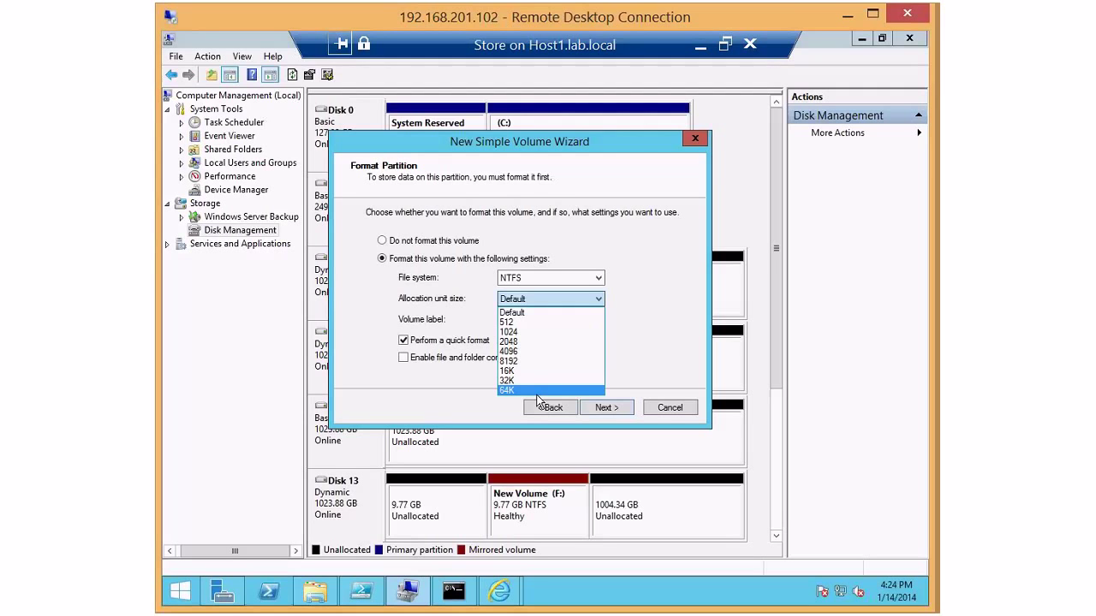
left_click(523, 351)
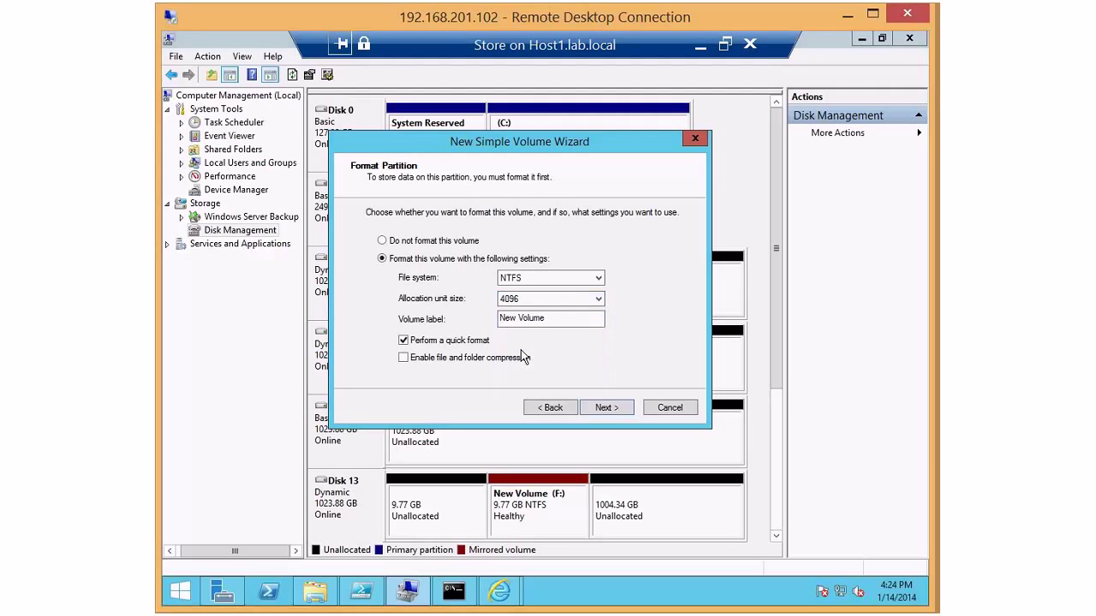
left_click(598, 300)
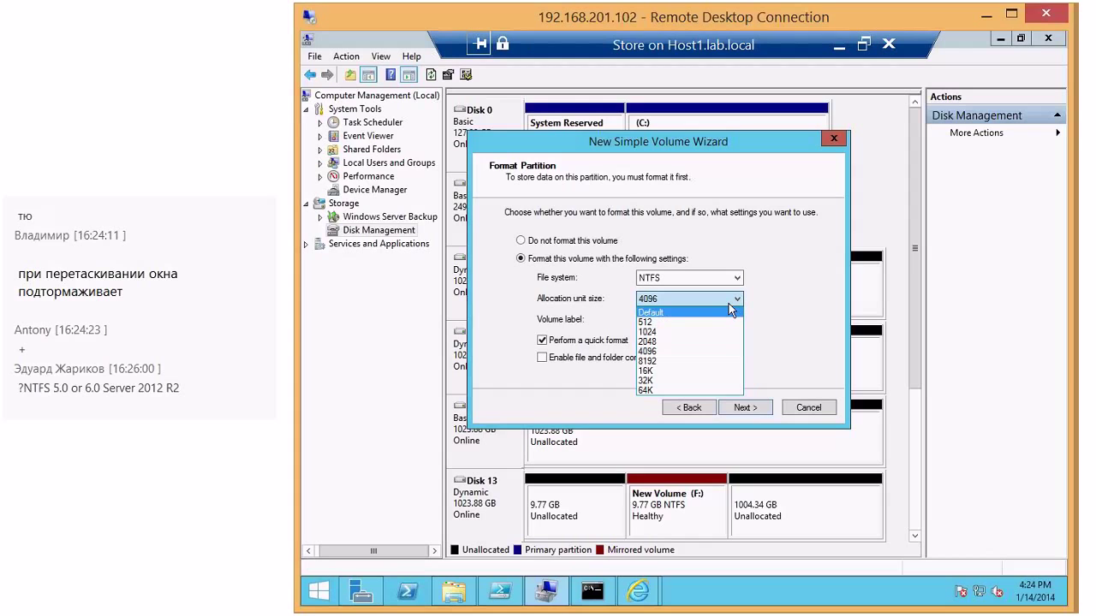
left_click(729, 310)
left_click(728, 299)
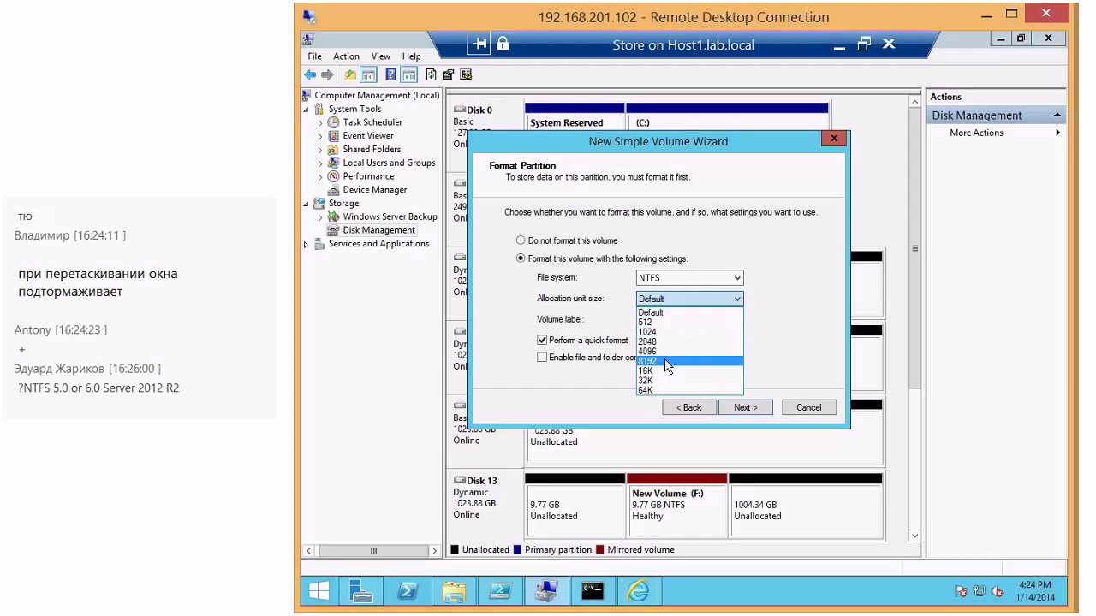
left_click(654, 313)
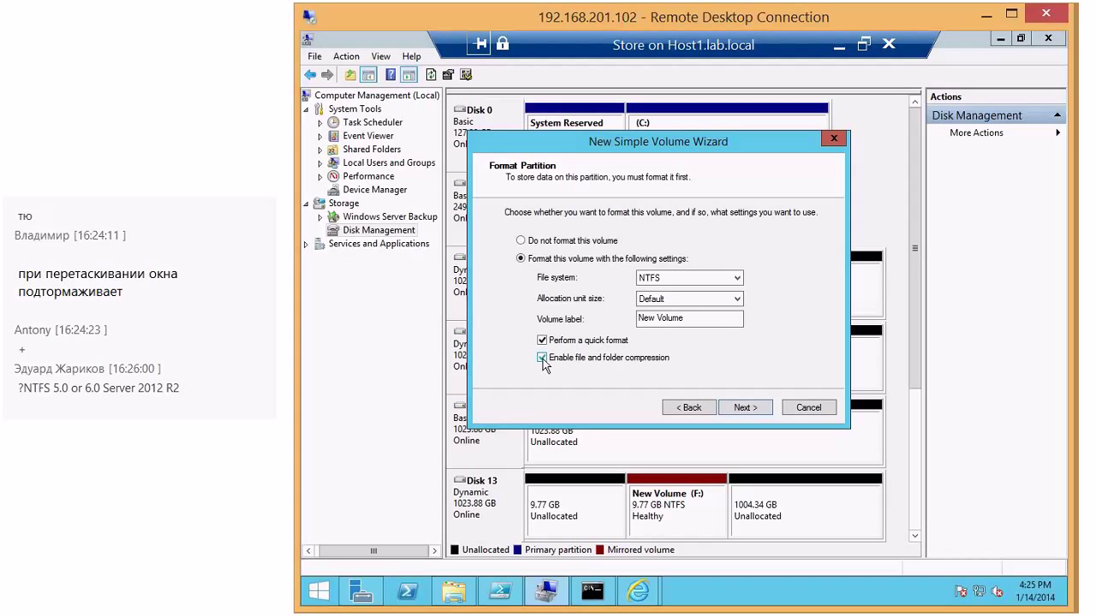
- Try allocation unit sizes of 8192 and 4096 to compare whether file and folder compression can be enabled
left_click(676, 299)
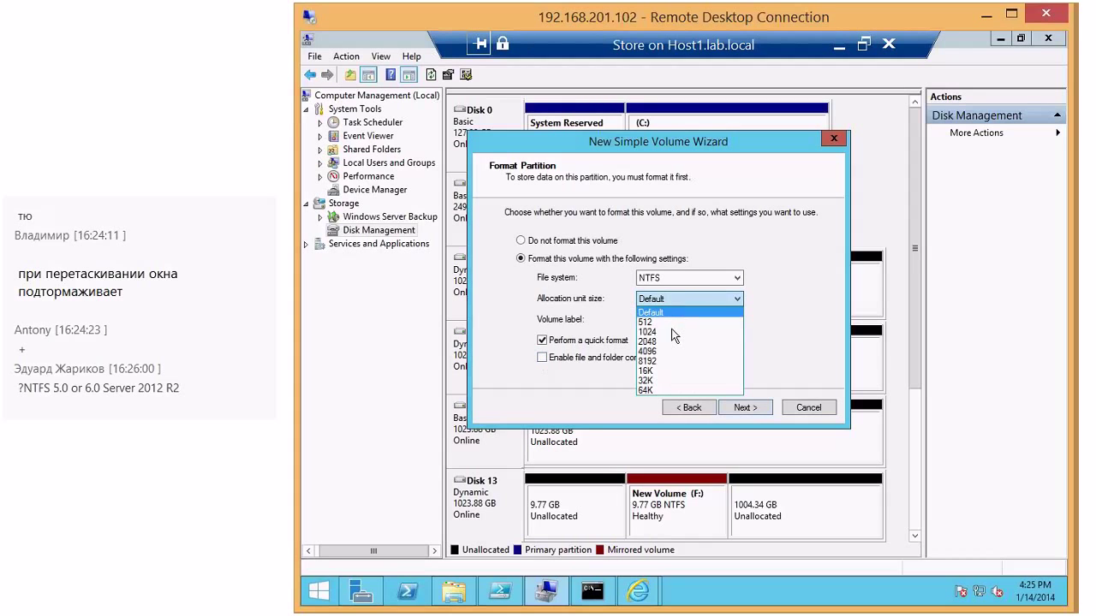
left_click(663, 360)
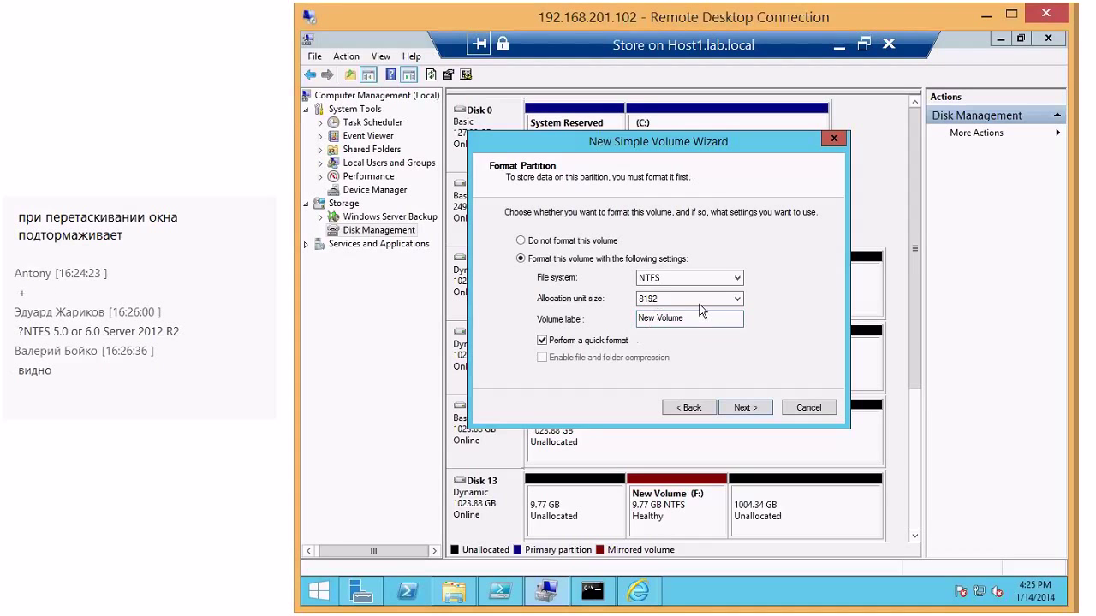
left_click(734, 299)
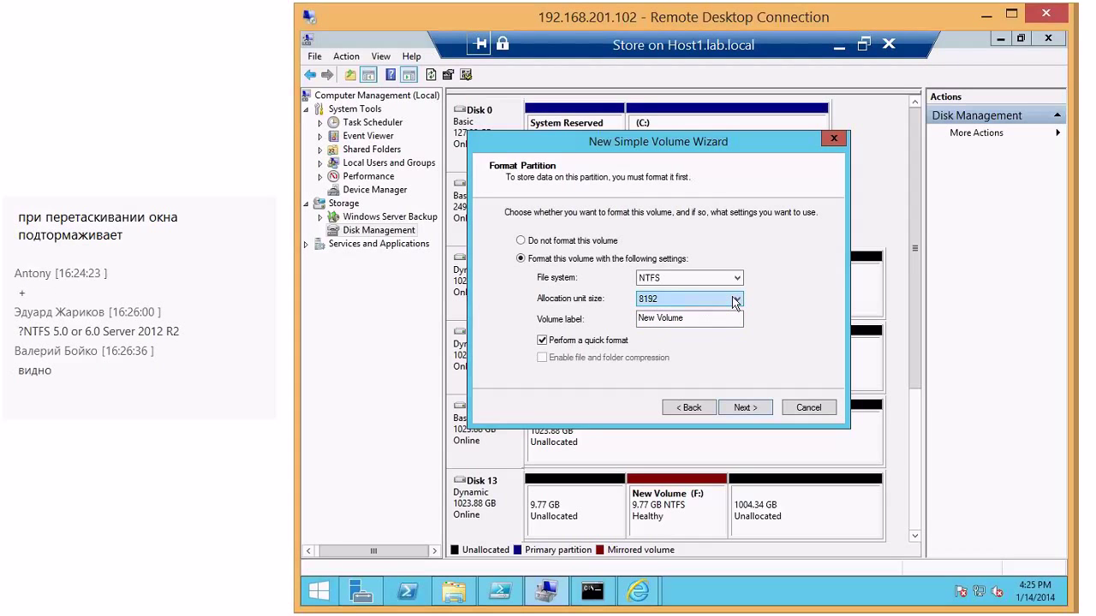
left_click(733, 299)
left_click(656, 352)
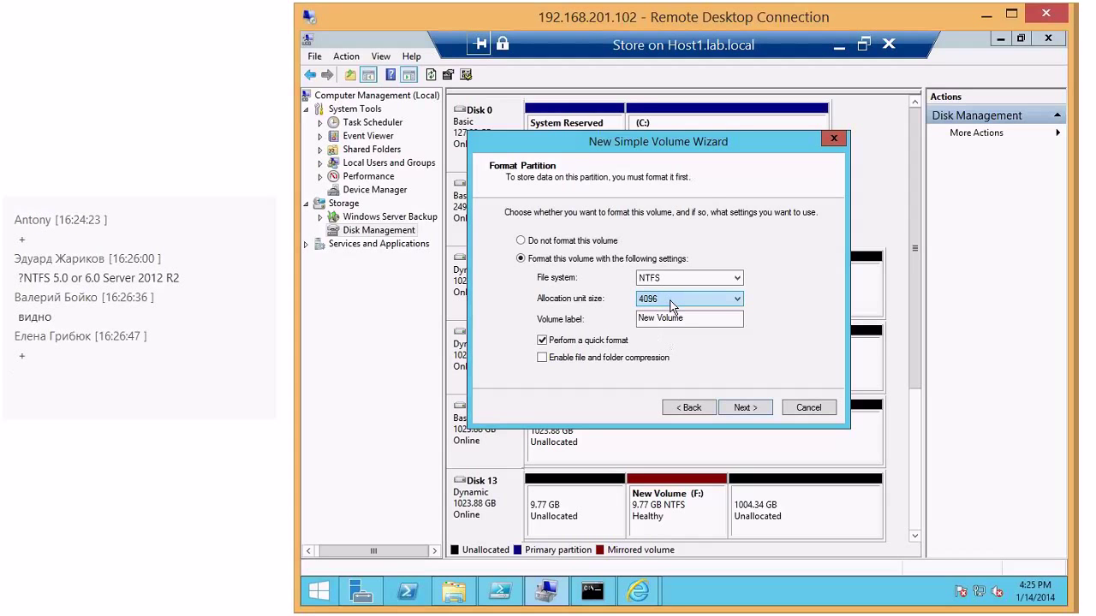
- Set the allocation unit size to Default and finish creating the quick-formatted NTFS volume on Disk 5
left_click(672, 305)
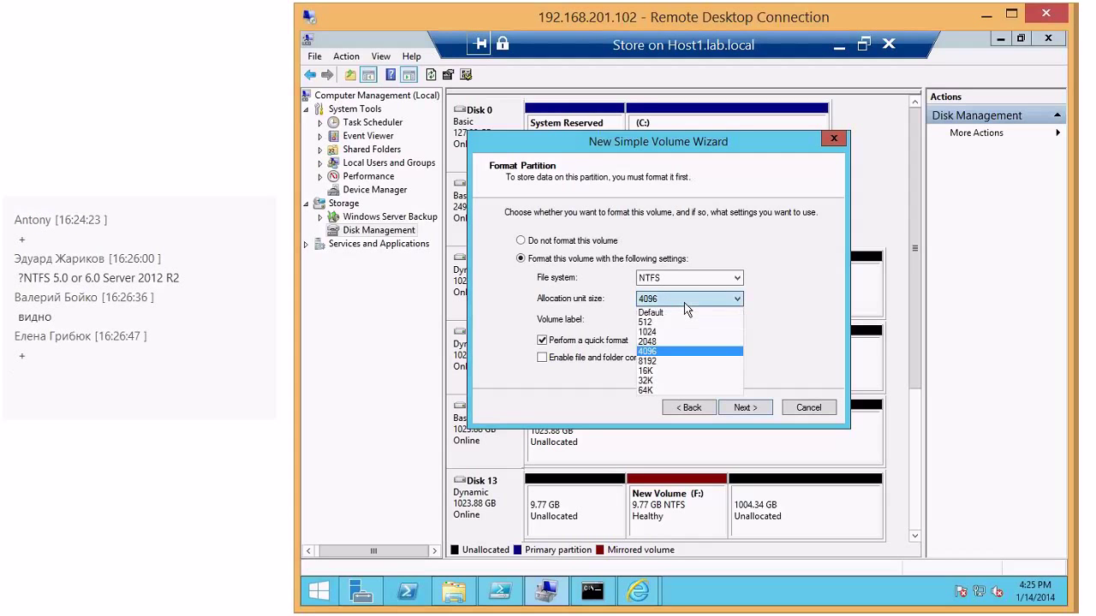
left_click(668, 312)
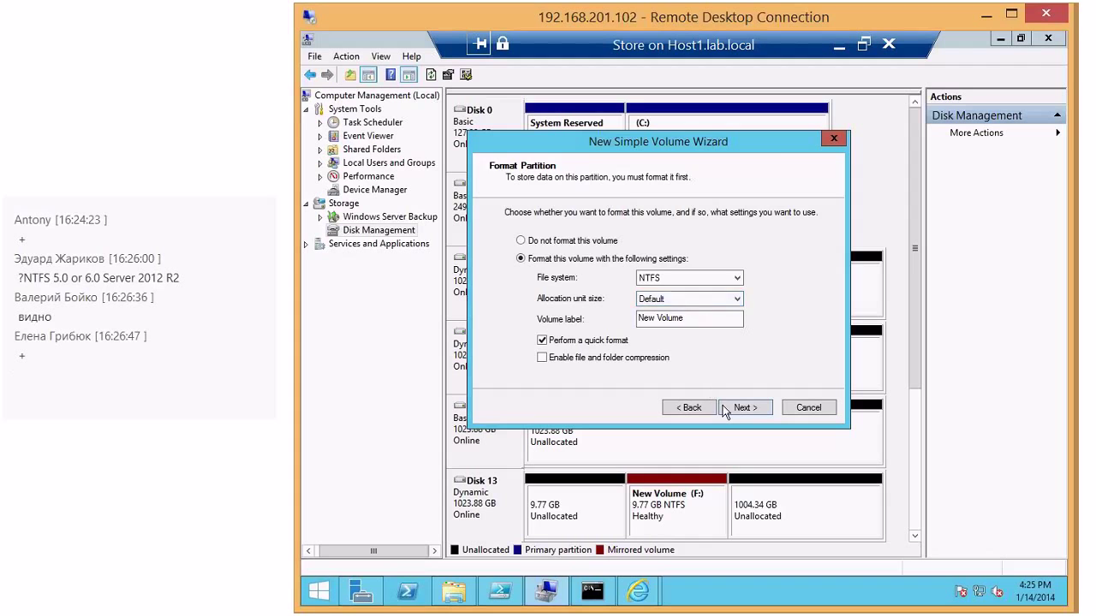
left_click(756, 410)
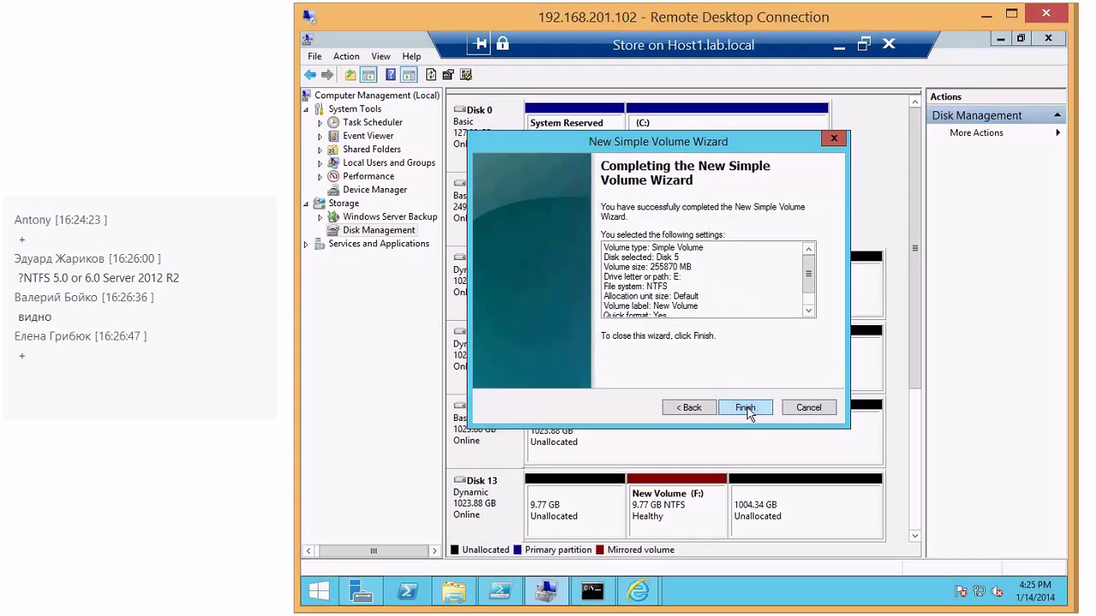
left_click(745, 409)
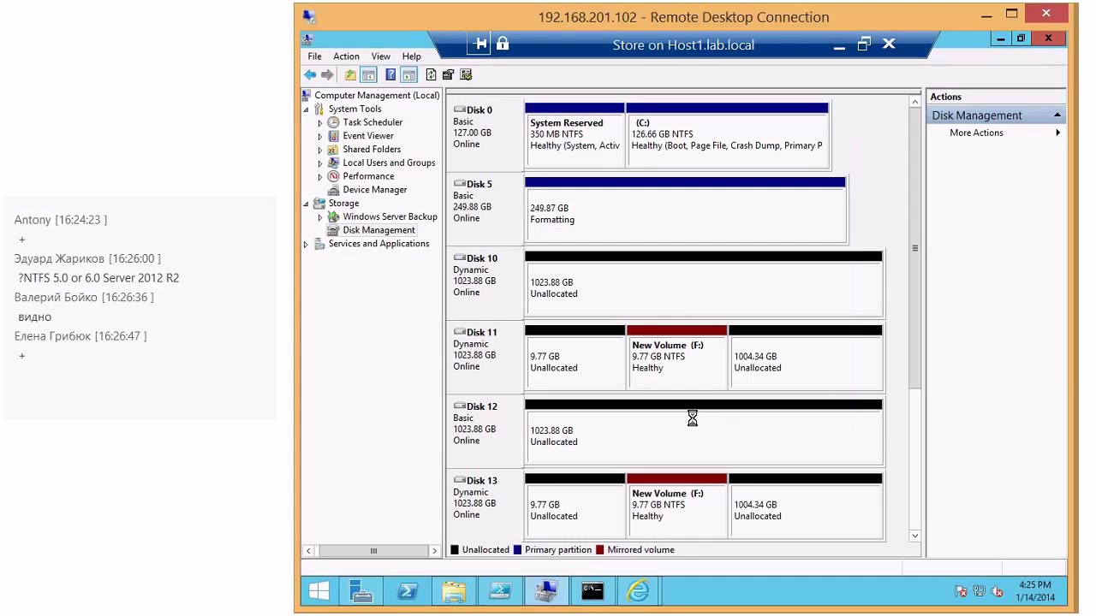
- Switch to File Explorer and open the New Volume (E:) drive
left_click(452, 594)
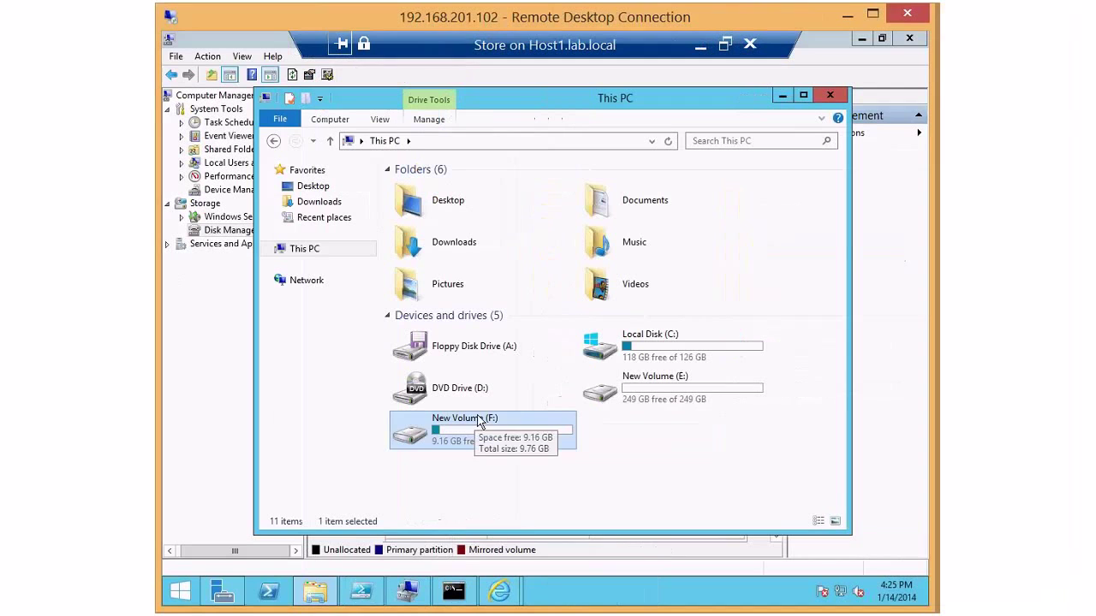
double_click(660, 390)
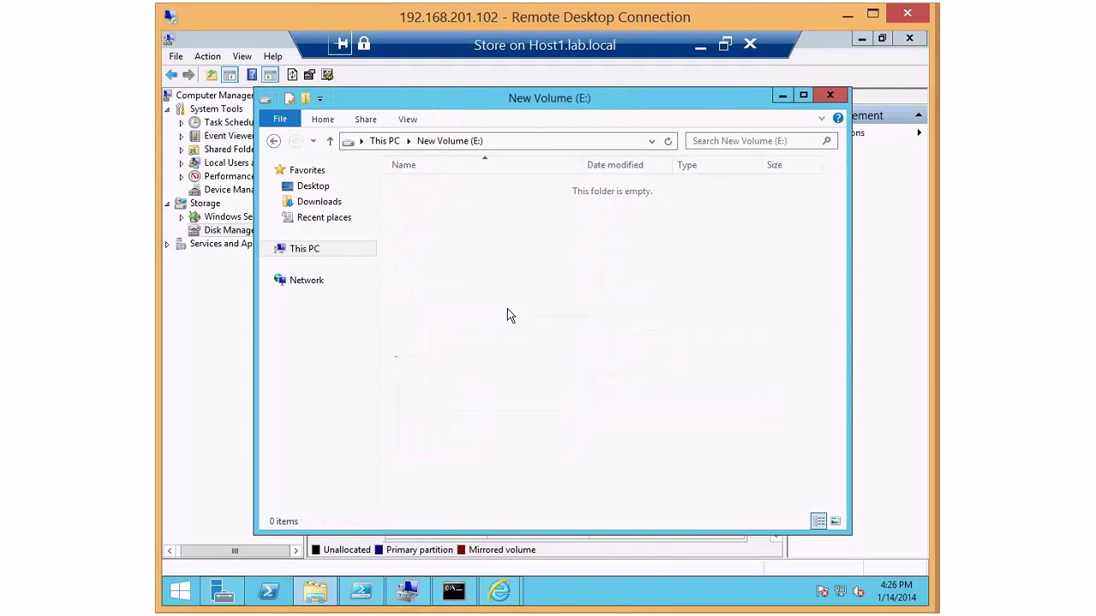
- Create a folder named 1 on the New Volume (E:) drive
right_click(459, 241)
mouse_move(496, 399)
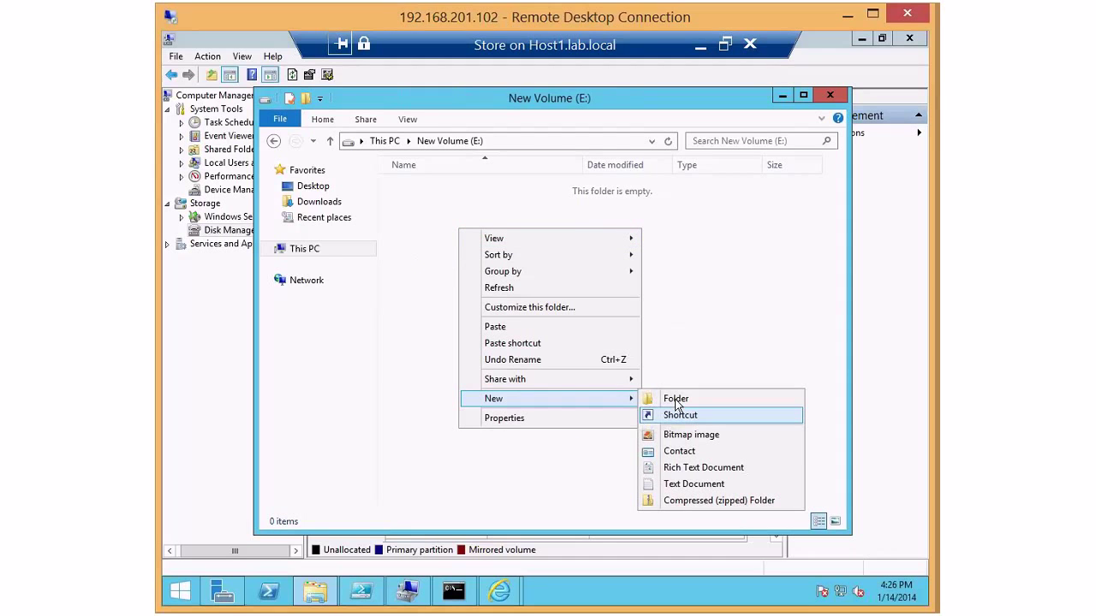
left_click(675, 399)
type("1")
key("Return")
- Create a second folder named 2 on the New Volume (E:) drive
right_click(439, 262)
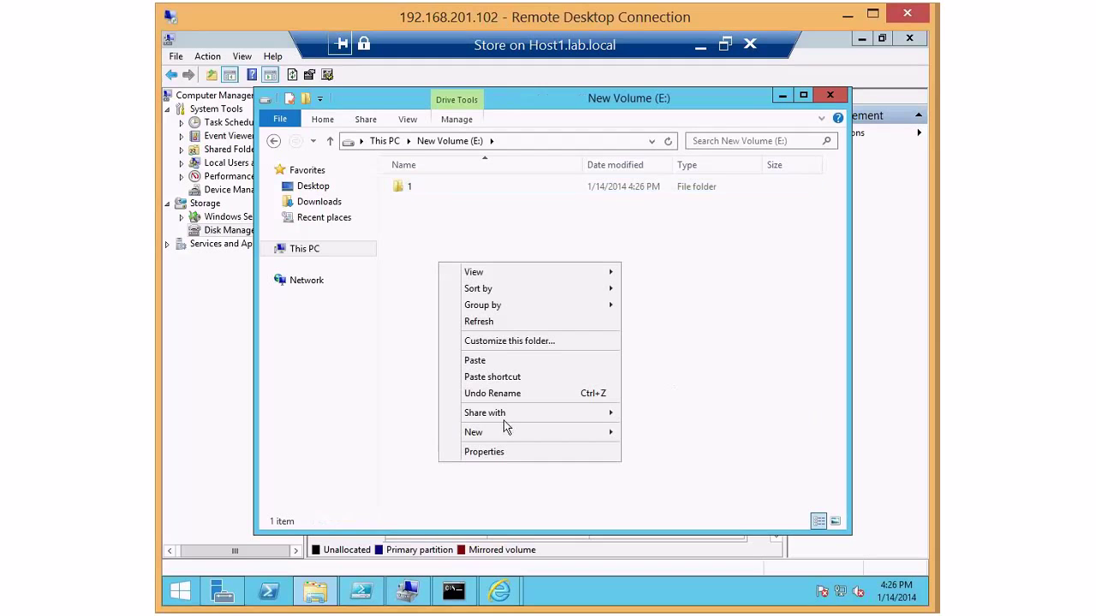
mouse_move(506, 432)
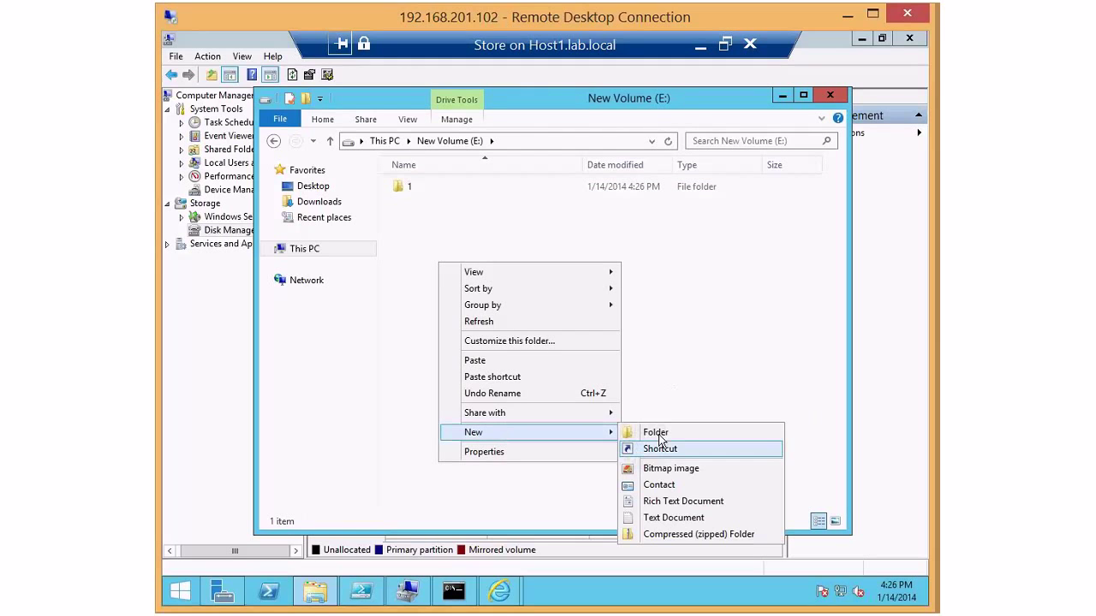
left_click(663, 432)
type("2")
key("Return")
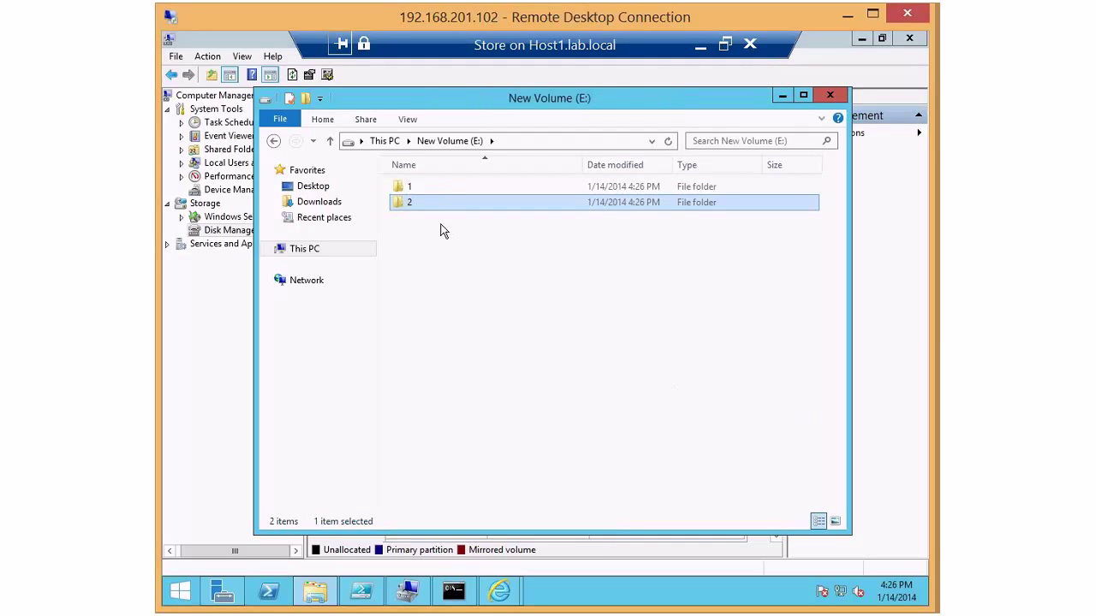
- Try compressing contents to save disk space in the advanced attributes of folder 1, and cancel the folder's properties
left_click(410, 188)
right_click(412, 190)
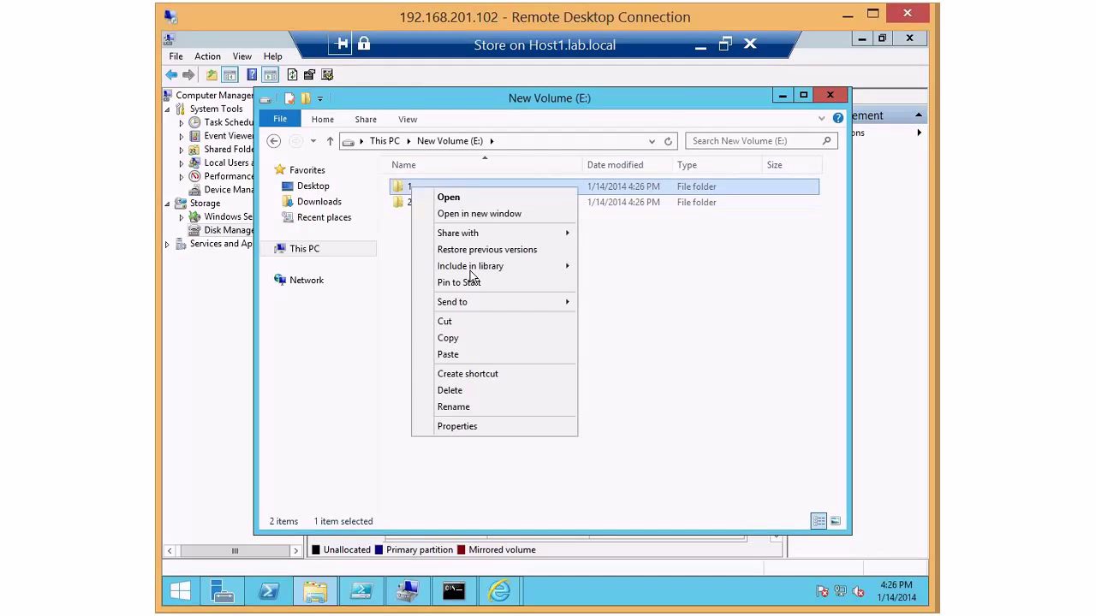
left_click(459, 426)
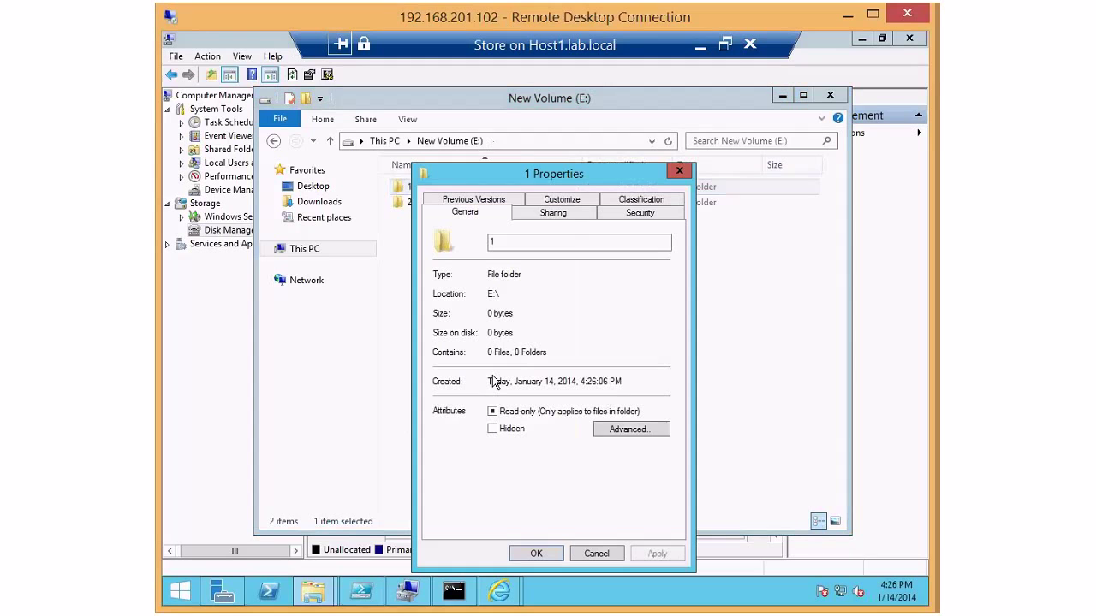
left_click(613, 432)
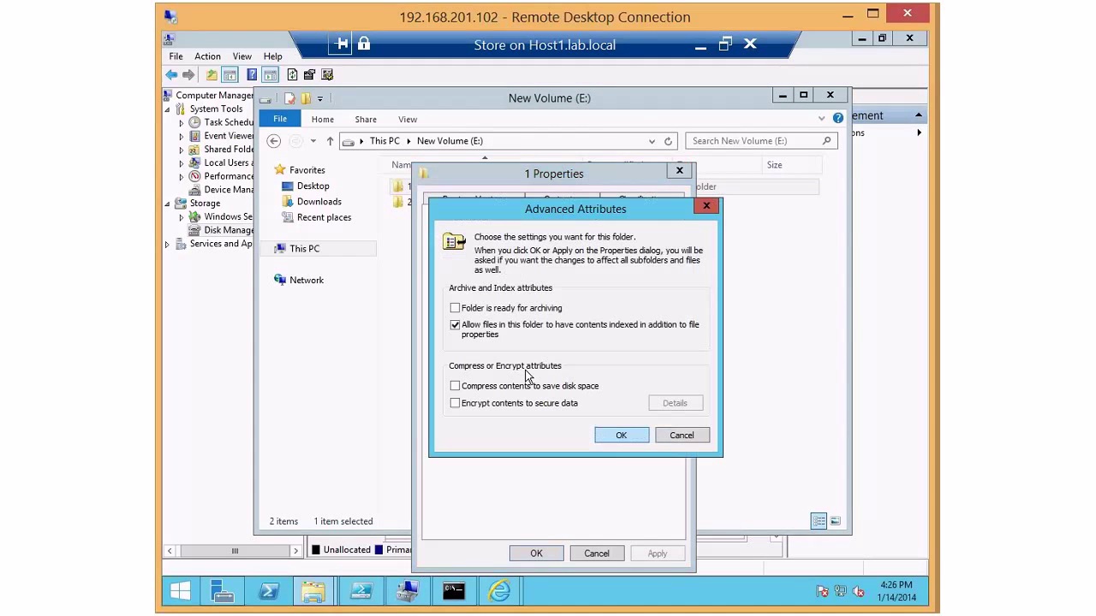
left_click(456, 387)
left_click(622, 435)
left_click(595, 554)
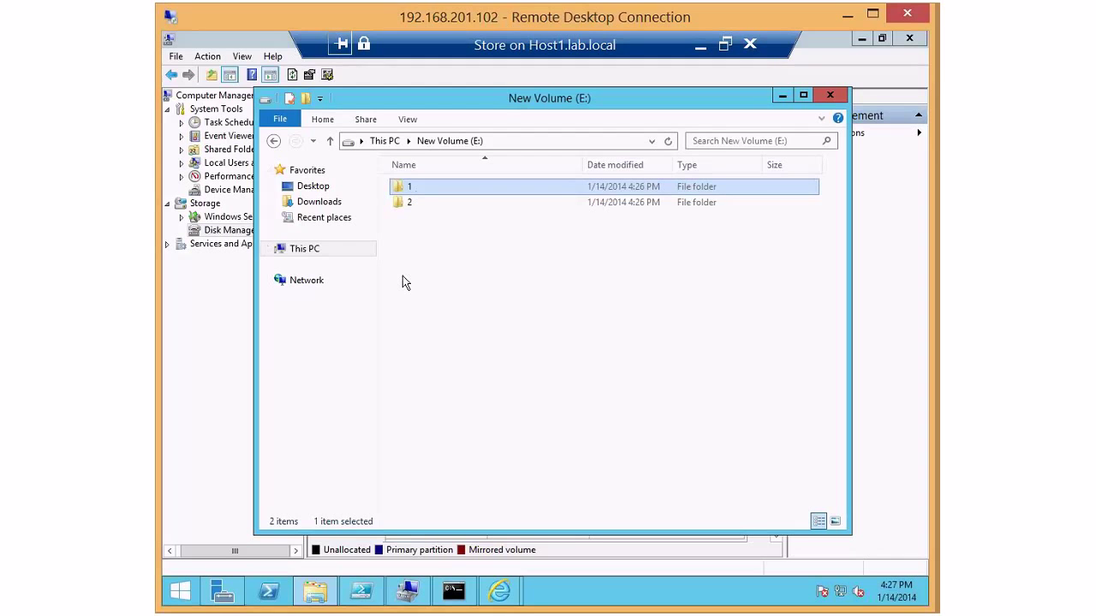
left_click(408, 206)
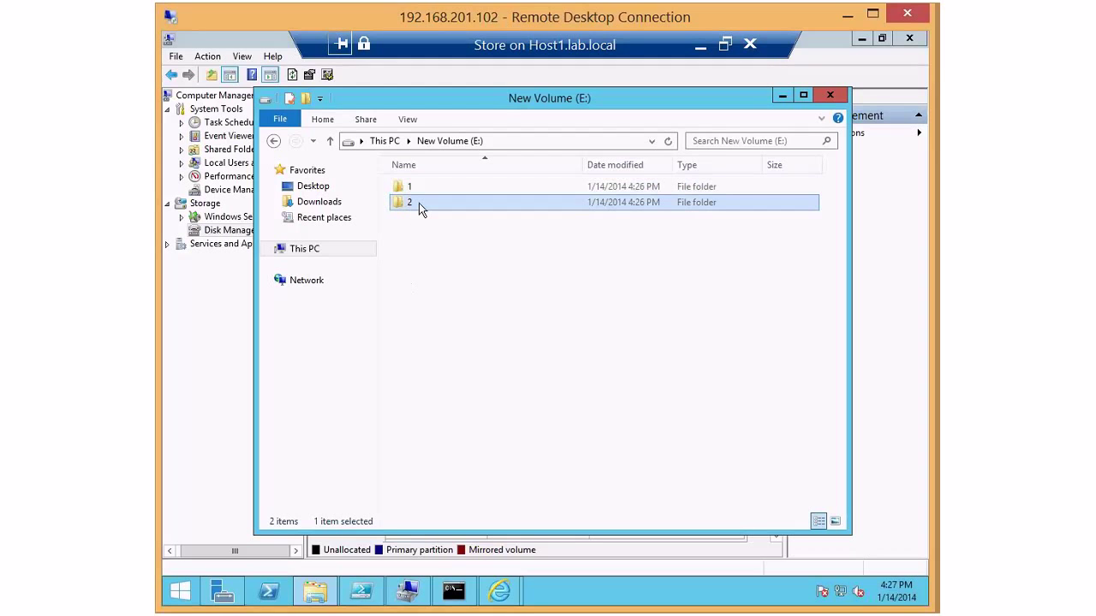
left_click(422, 189)
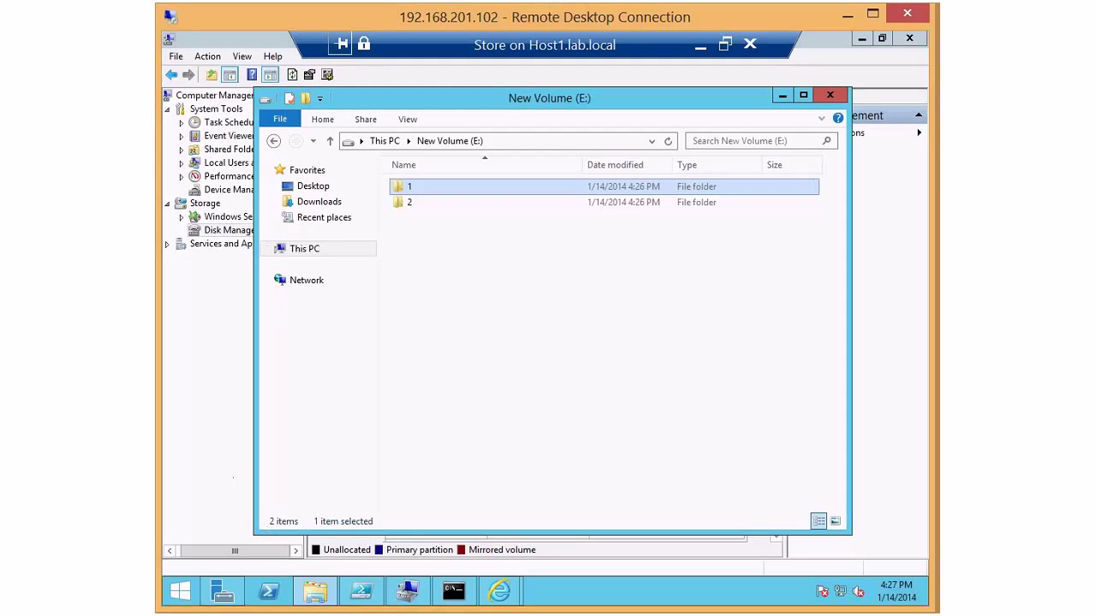
mouse_move(223, 590)
left_click(217, 359)
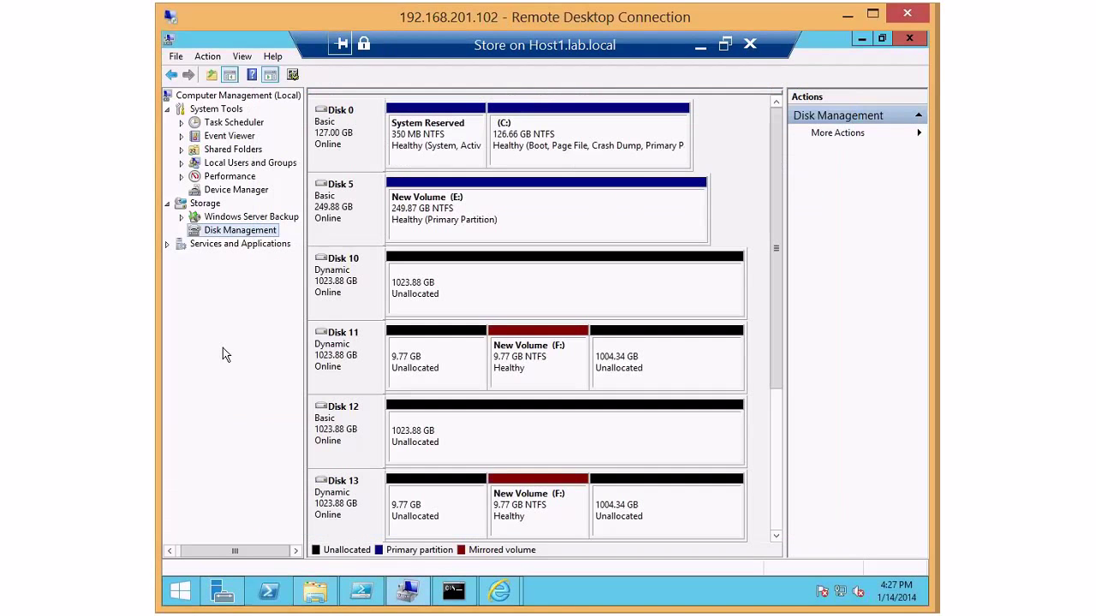
left_click(313, 591)
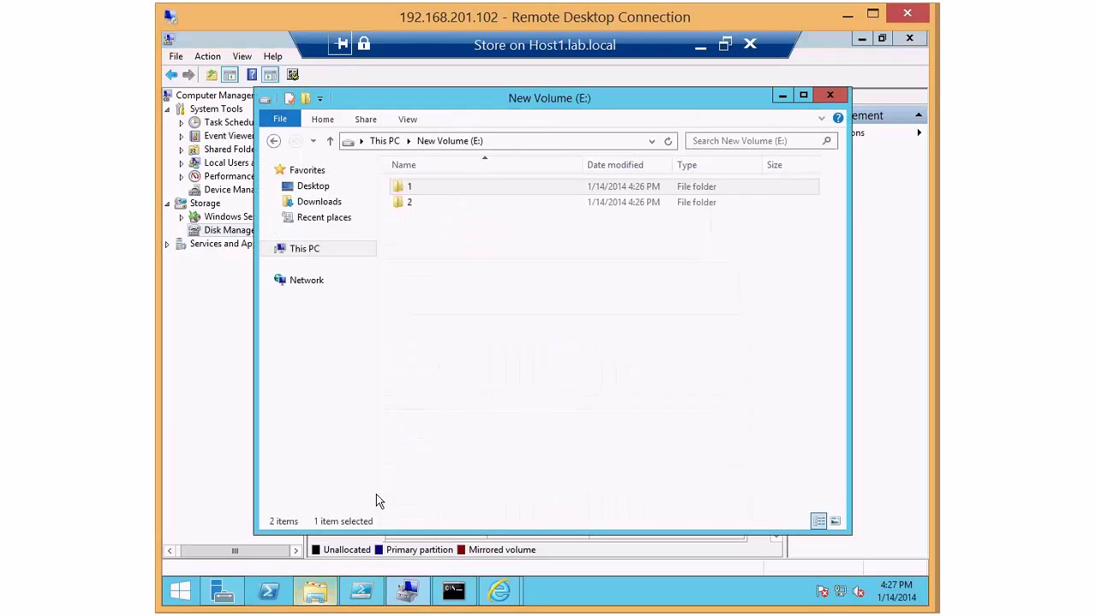
- Browse to the Test\Junction folder on Local Disk (C:) and select the junction application
left_click(310, 252)
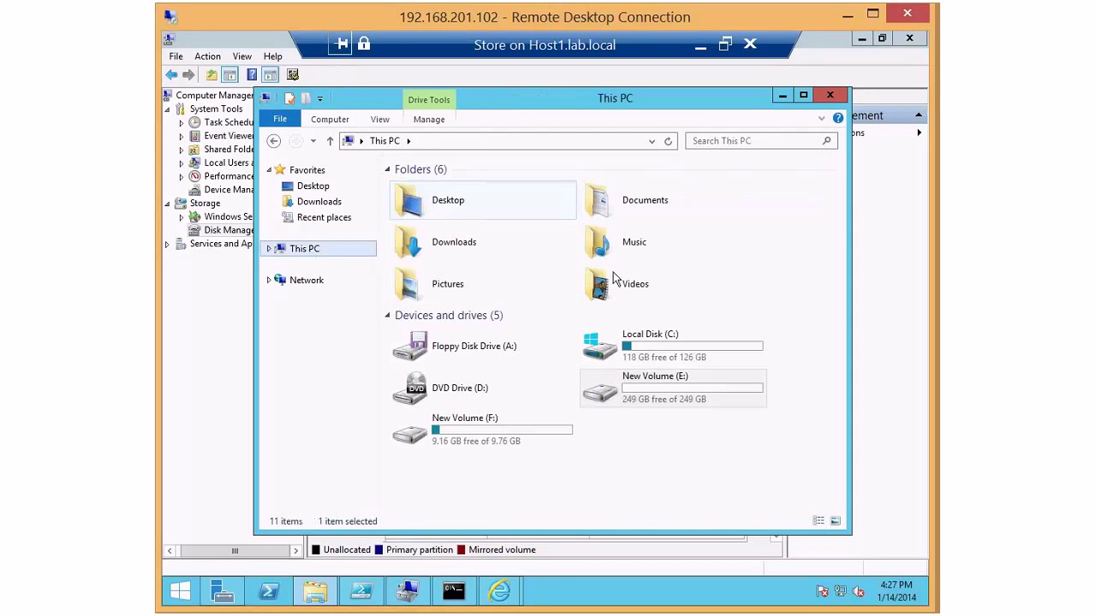
left_click(628, 346)
double_click(628, 346)
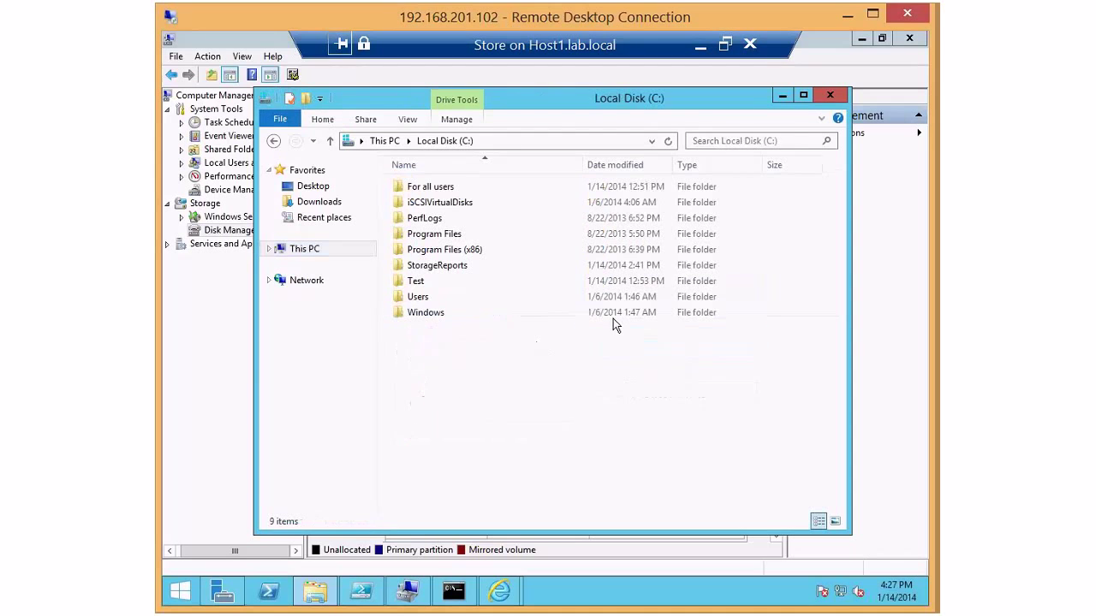
double_click(413, 284)
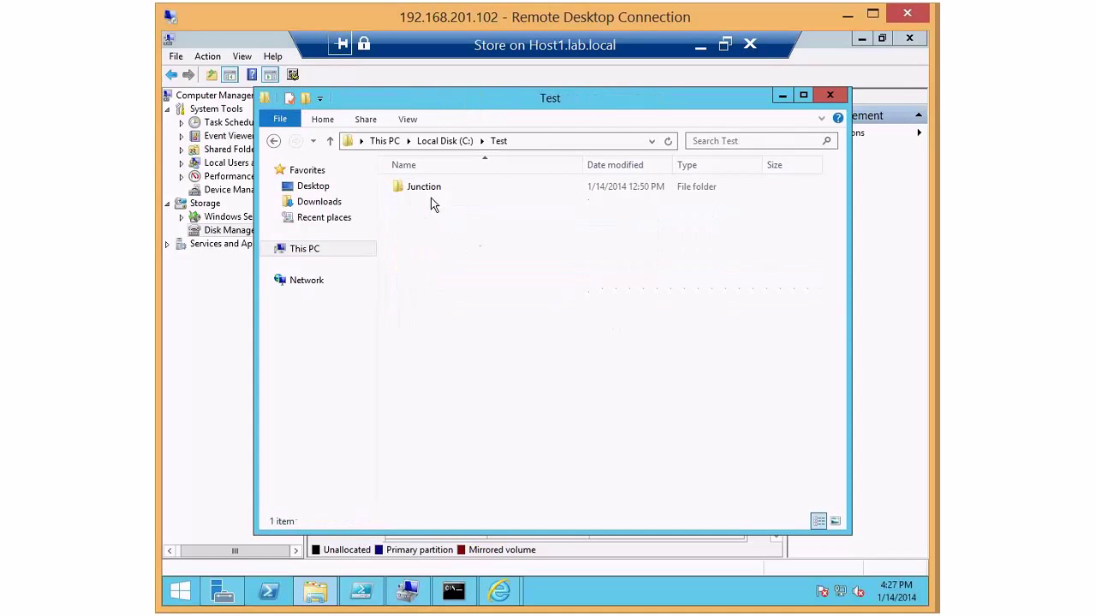
left_click(432, 191)
double_click(432, 191)
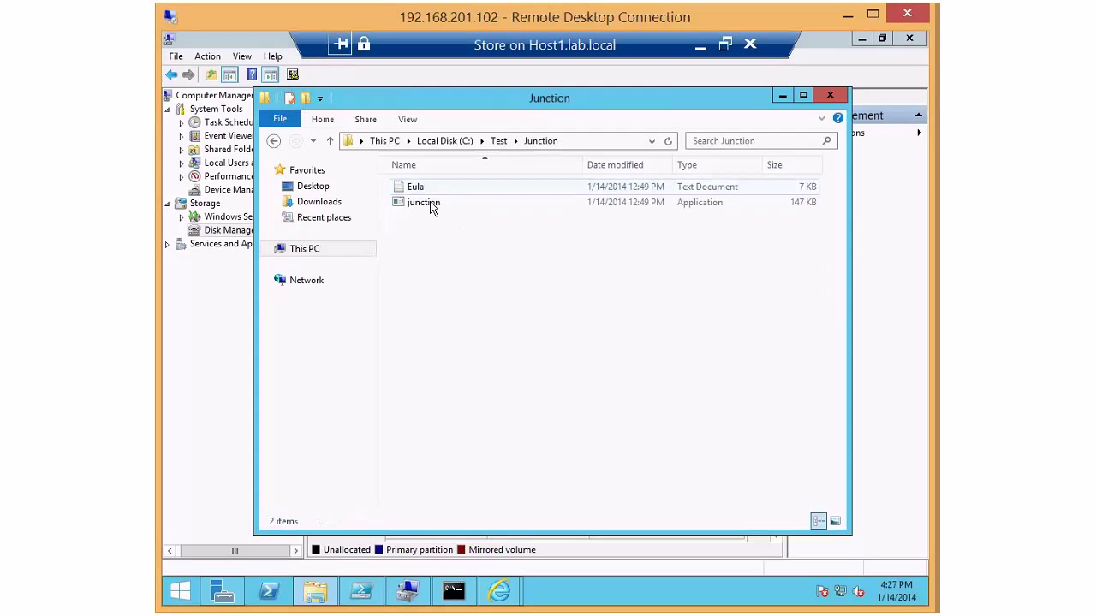
left_click(425, 205)
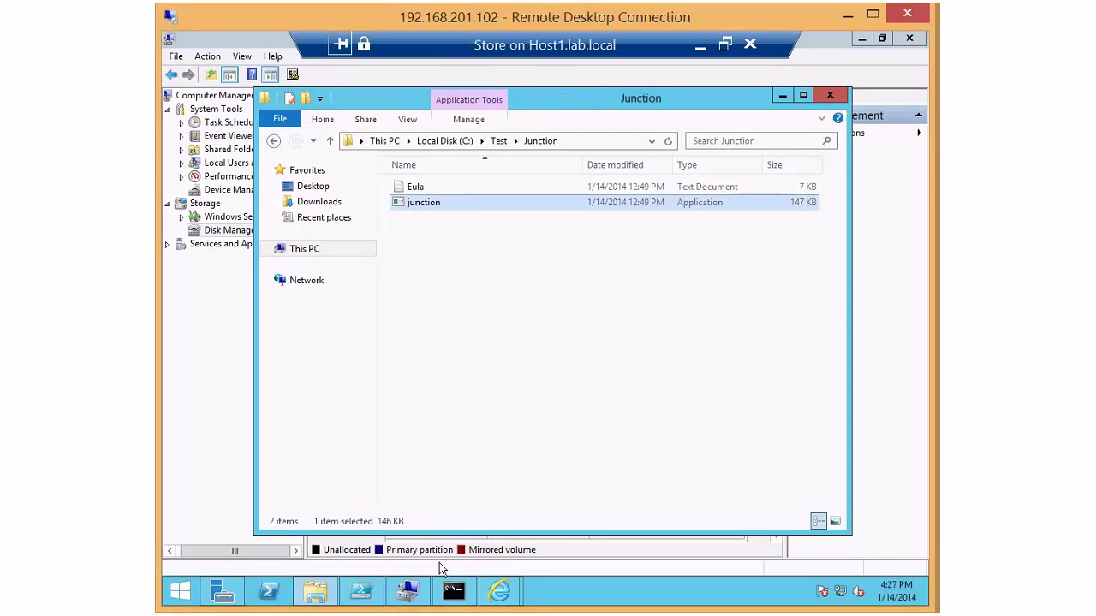
- Switch to the Command Prompt and list the contents of c:\Test\Junction with dir
left_click(452, 590)
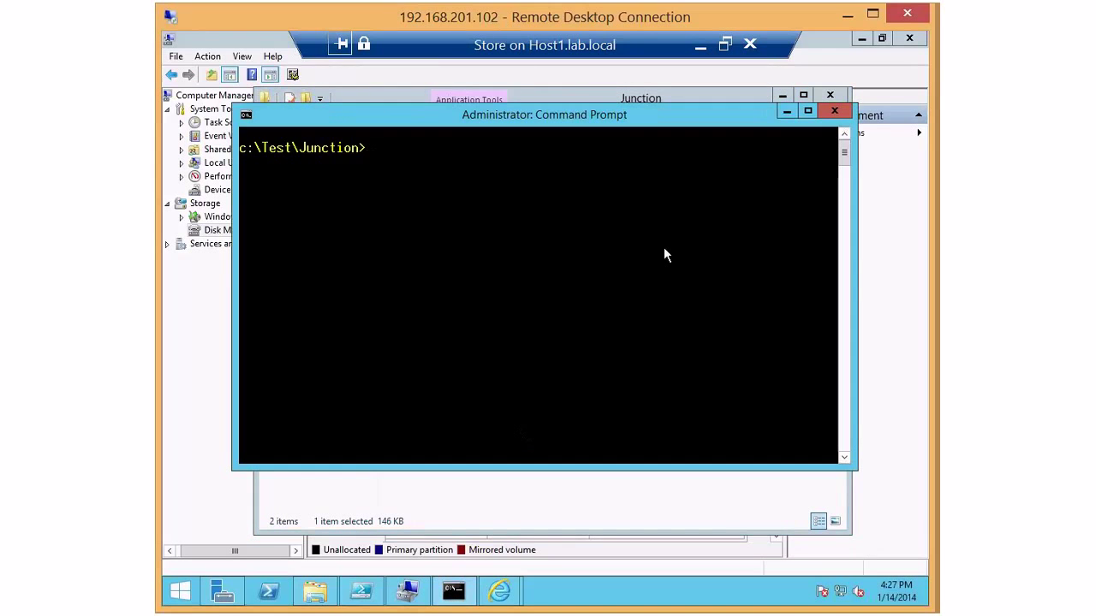
type("dir")
key("Return")
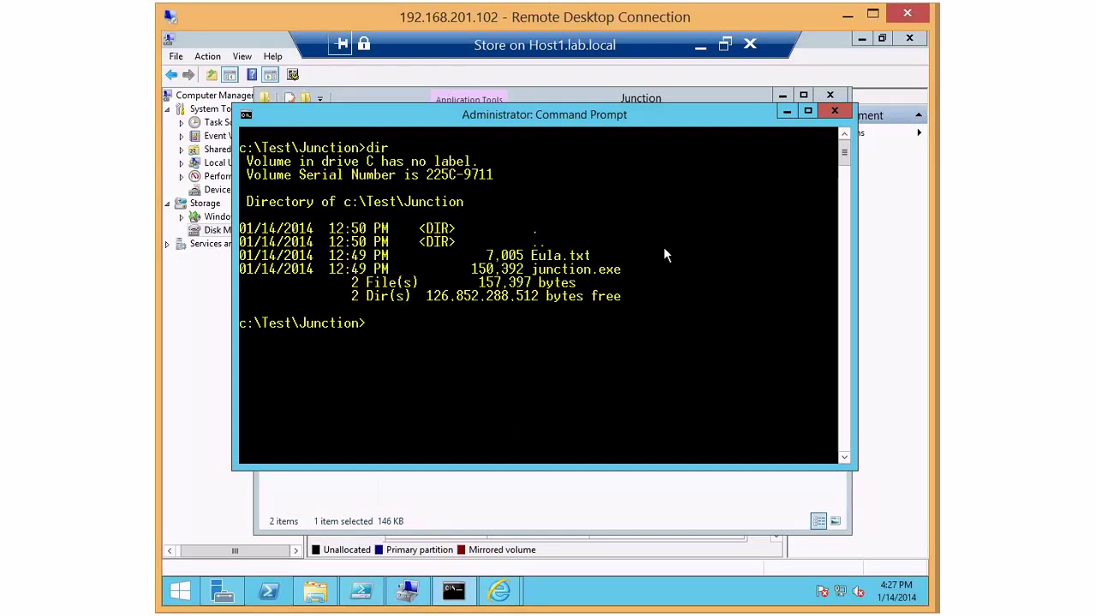
- Run junction.exe and mklink without arguments to display the usage of both link tools
type("junction.exe")
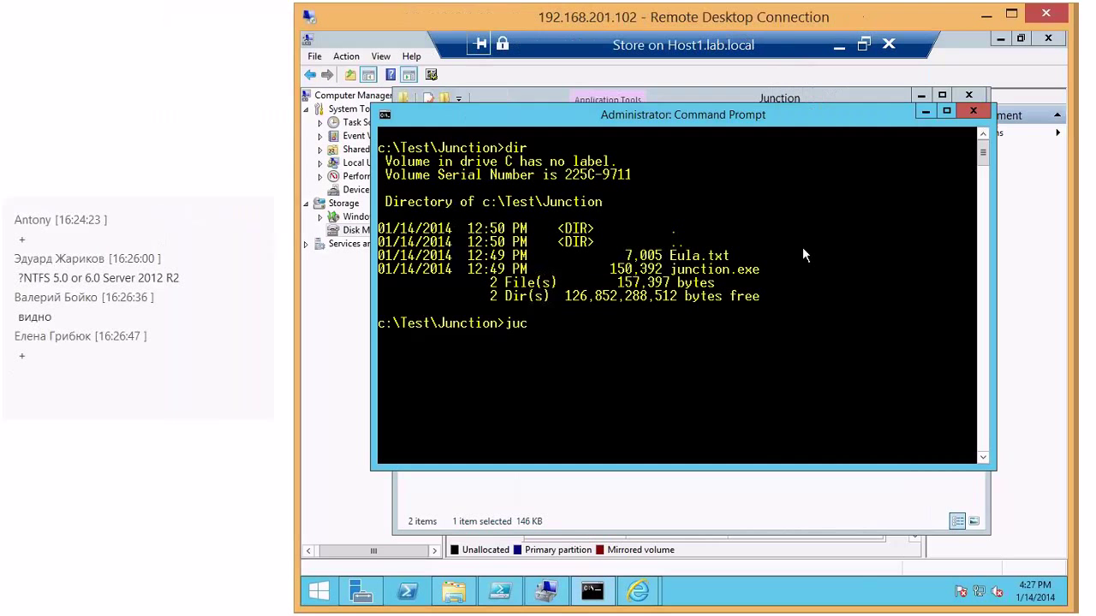
key("Return")
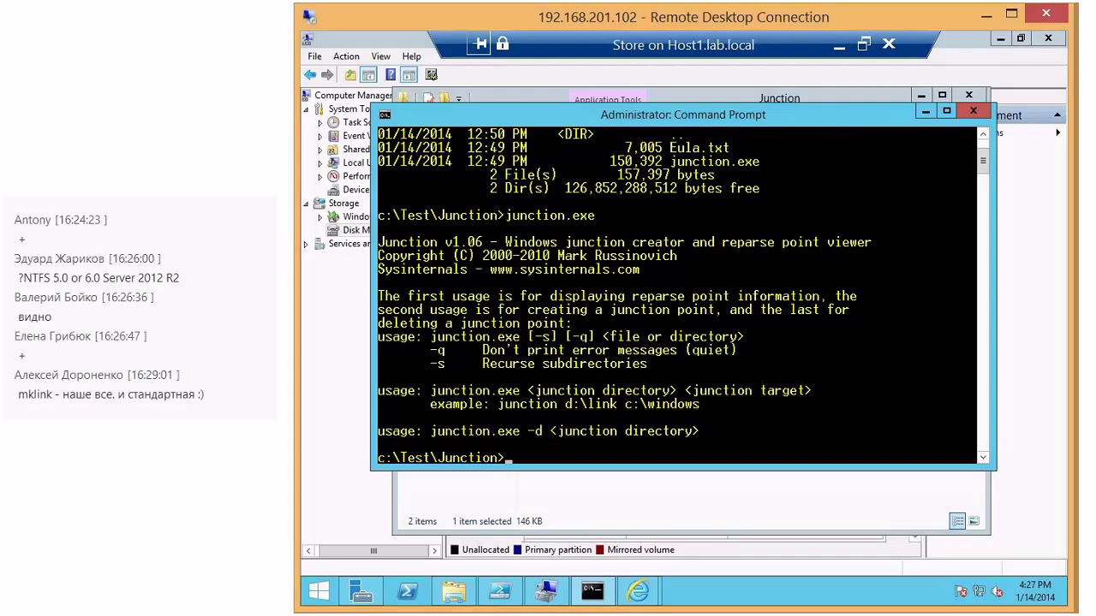
type("mklink")
key("Return")
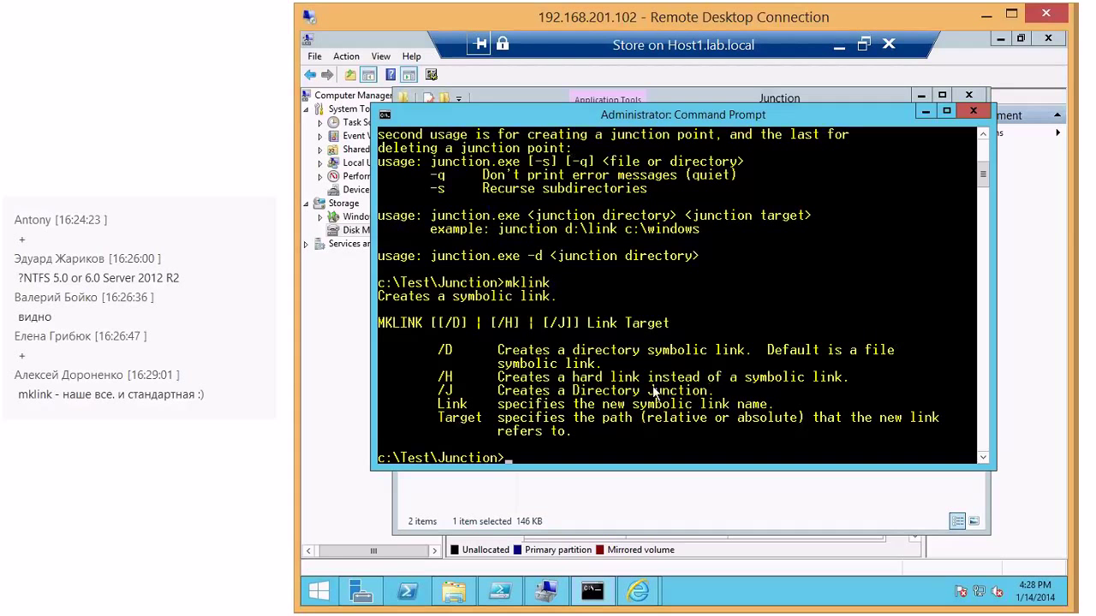
- Return to File Explorer and open the New Volume (E:) drive from This PC
left_click(582, 480)
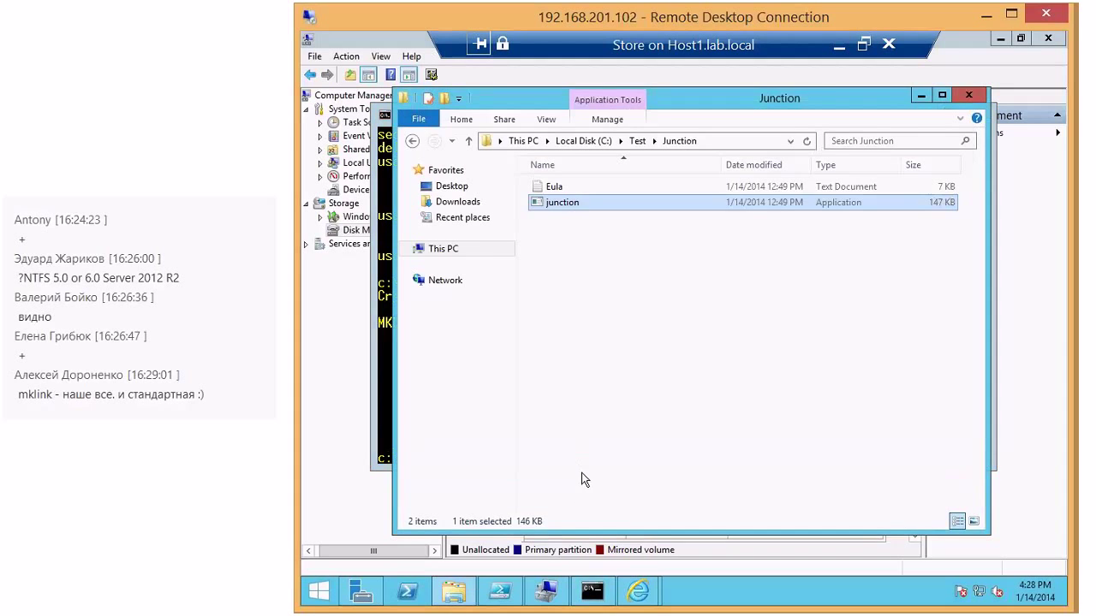
left_click(581, 479)
left_click(453, 590)
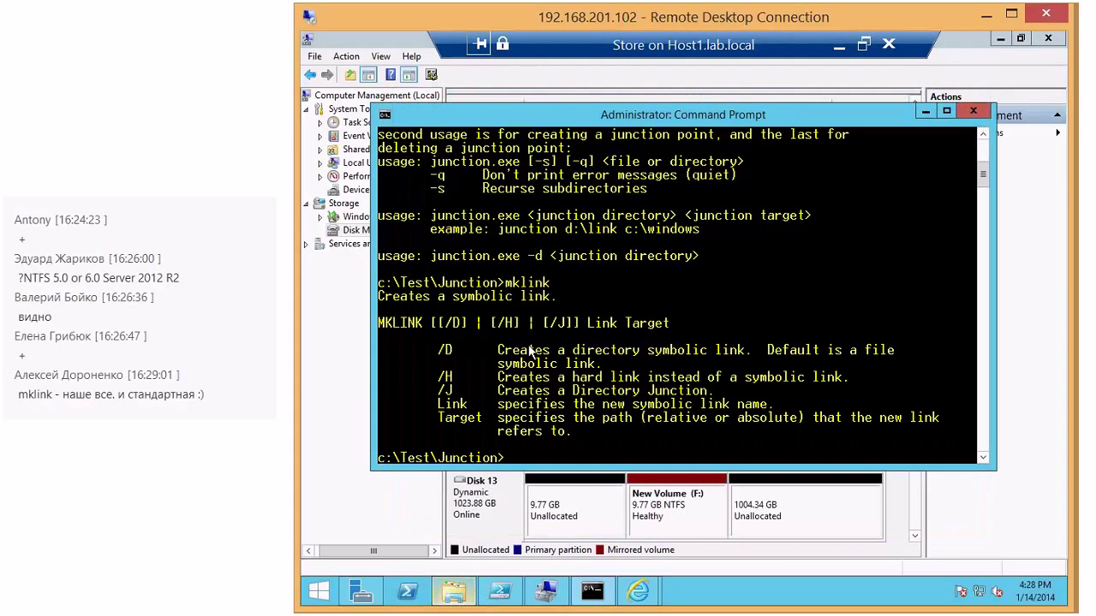
left_click(453, 593)
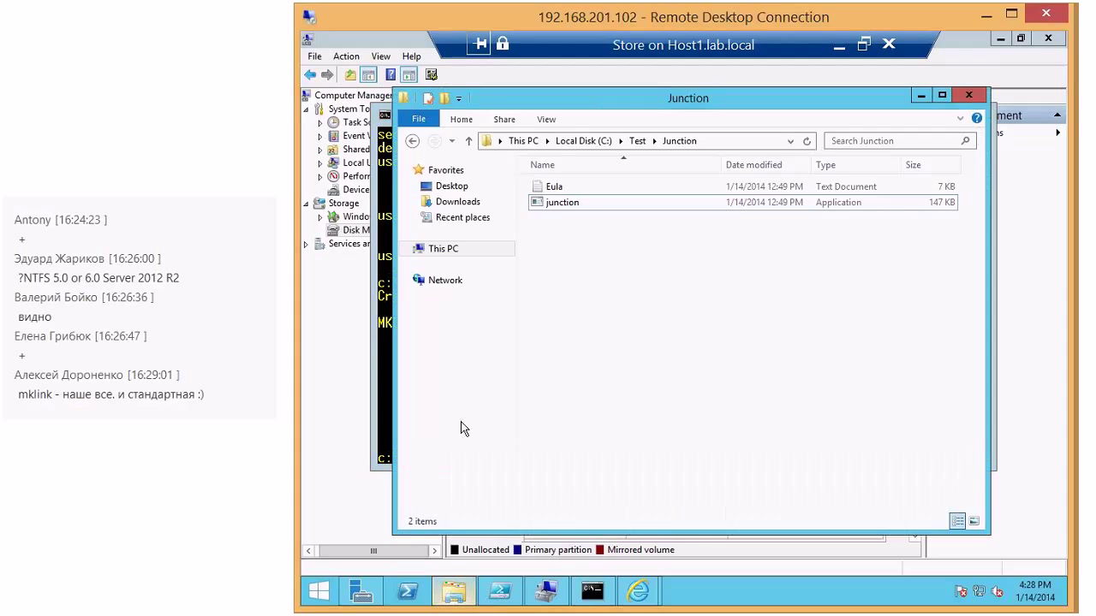
left_click(505, 251)
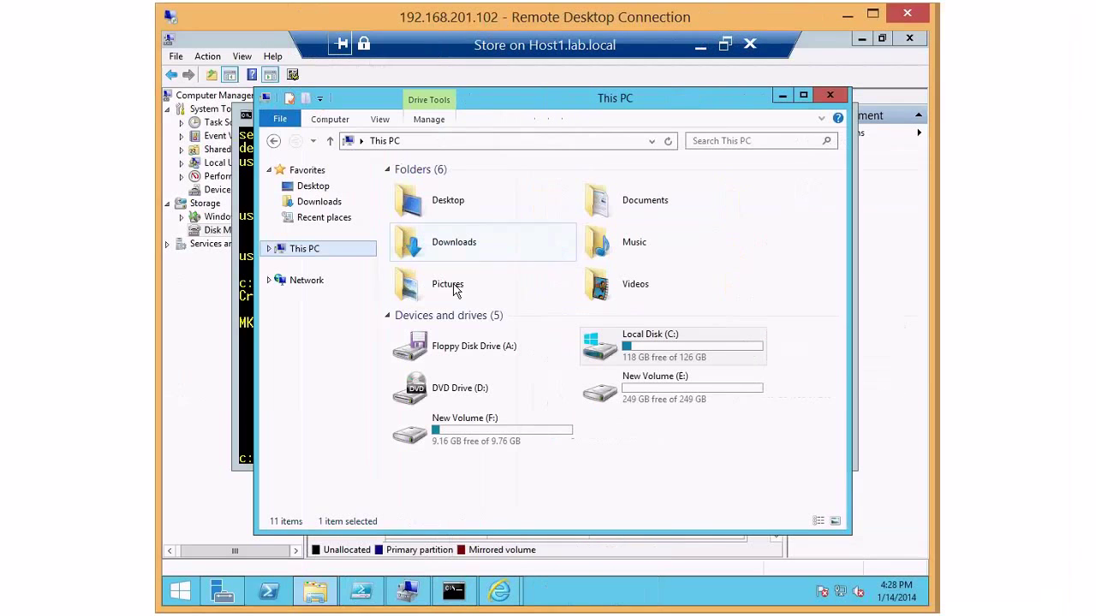
key("Down")
key("Return")
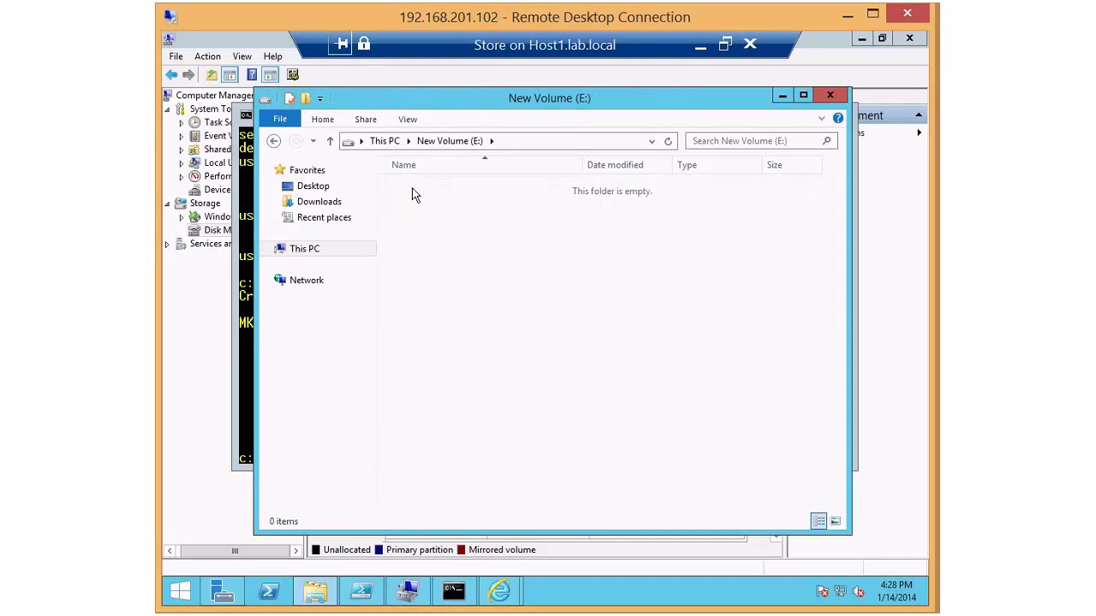
- Rename folder 1 on the New Volume (E:) drive as User1
key("F2")
type("User1")
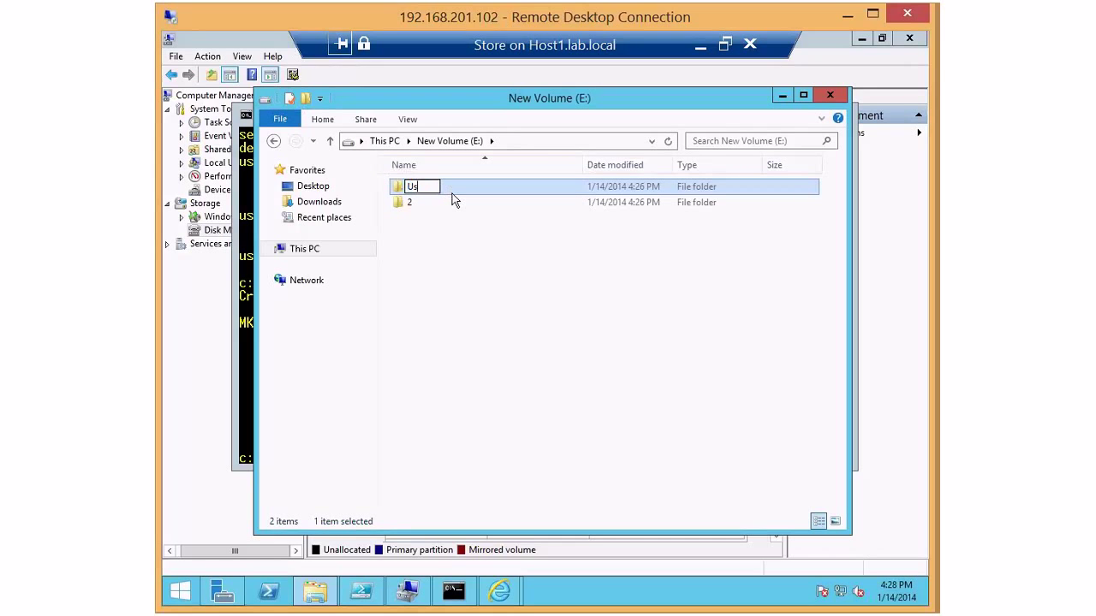
key("Return")
- Rename folder 2 on the New Volume (E:) drive as User2
double_click(424, 205)
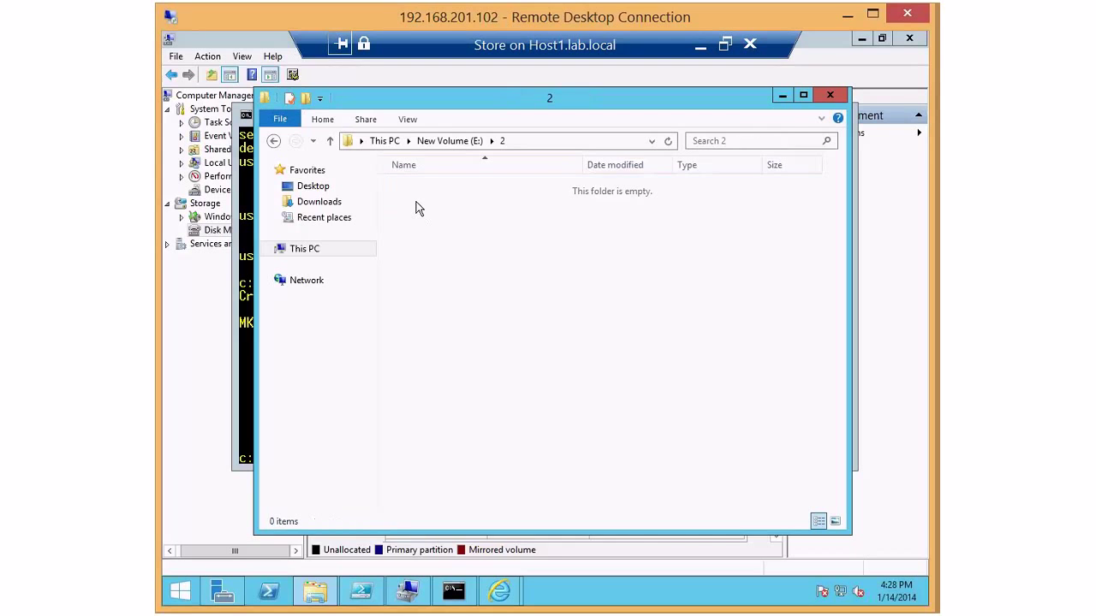
key("BackSpace")
left_click(421, 198)
left_click(411, 187)
left_click(410, 186)
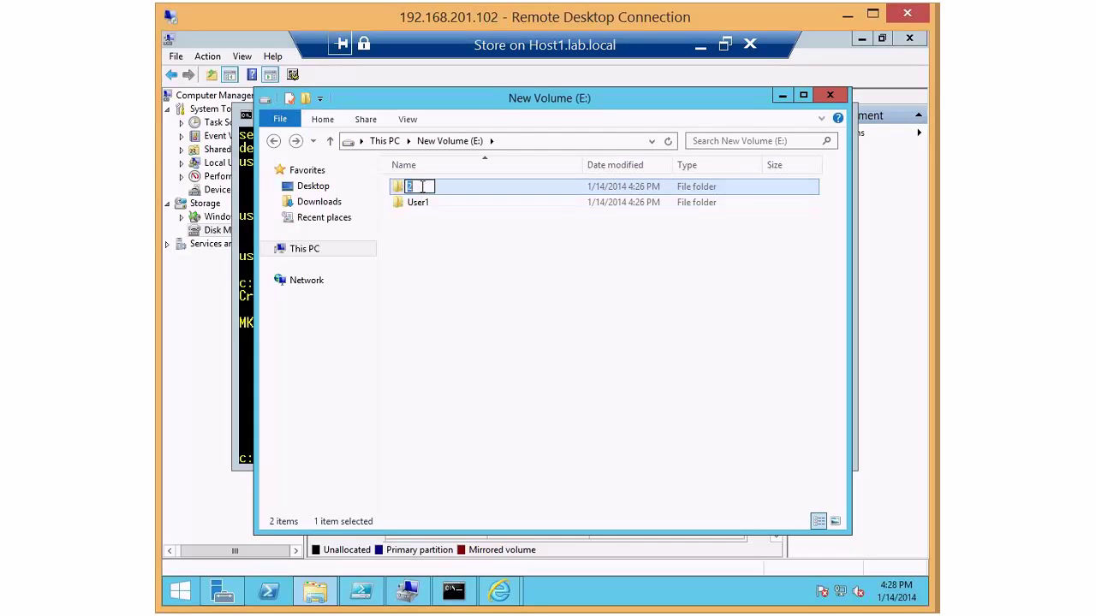
type("User2")
key("Return")
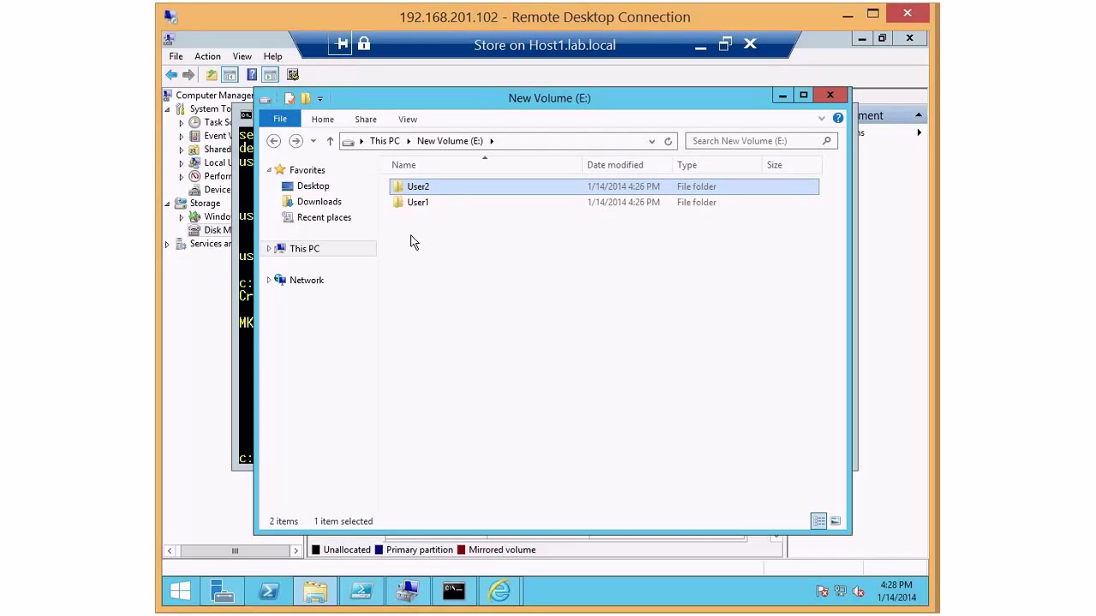
- Create a folder named User3 beside User1 and User2 on the New Volume (E:) drive
left_click(411, 237)
right_click(410, 236)
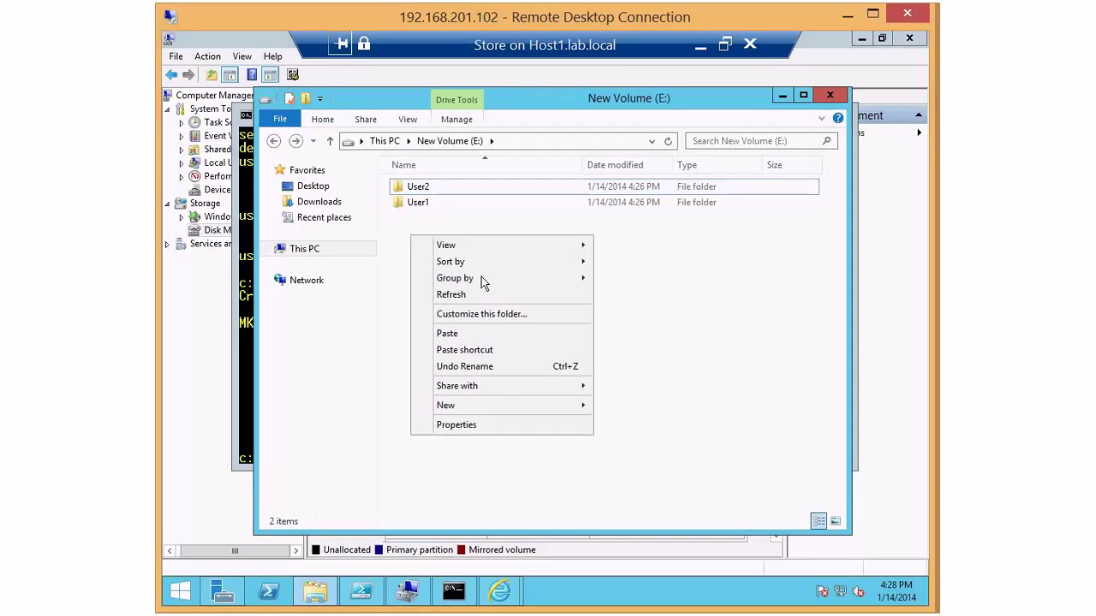
mouse_move(541, 410)
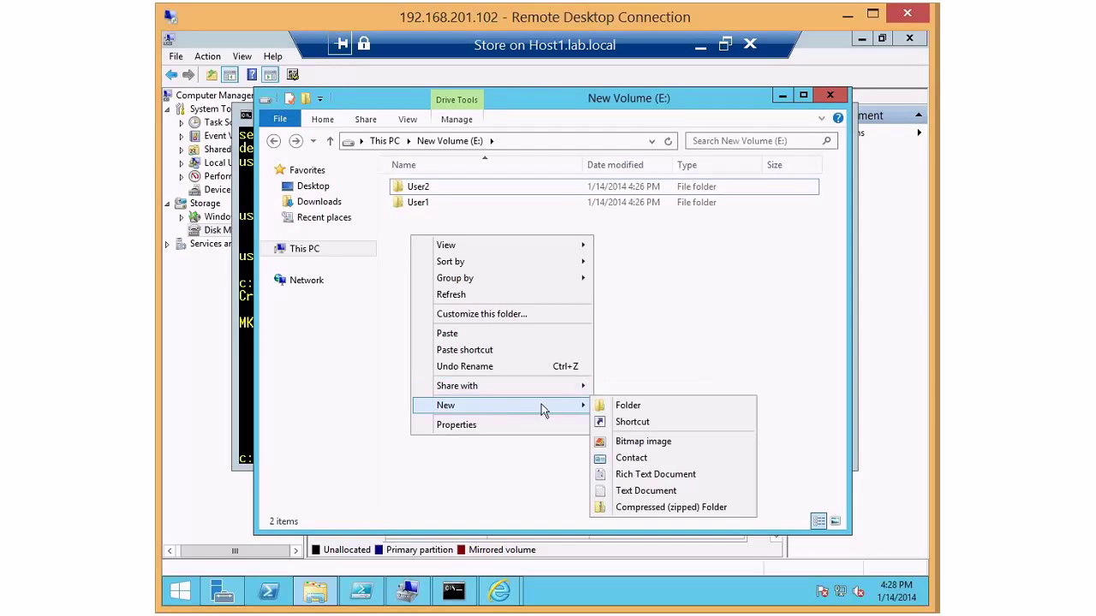
left_click(655, 406)
type("User3")
key("Return")
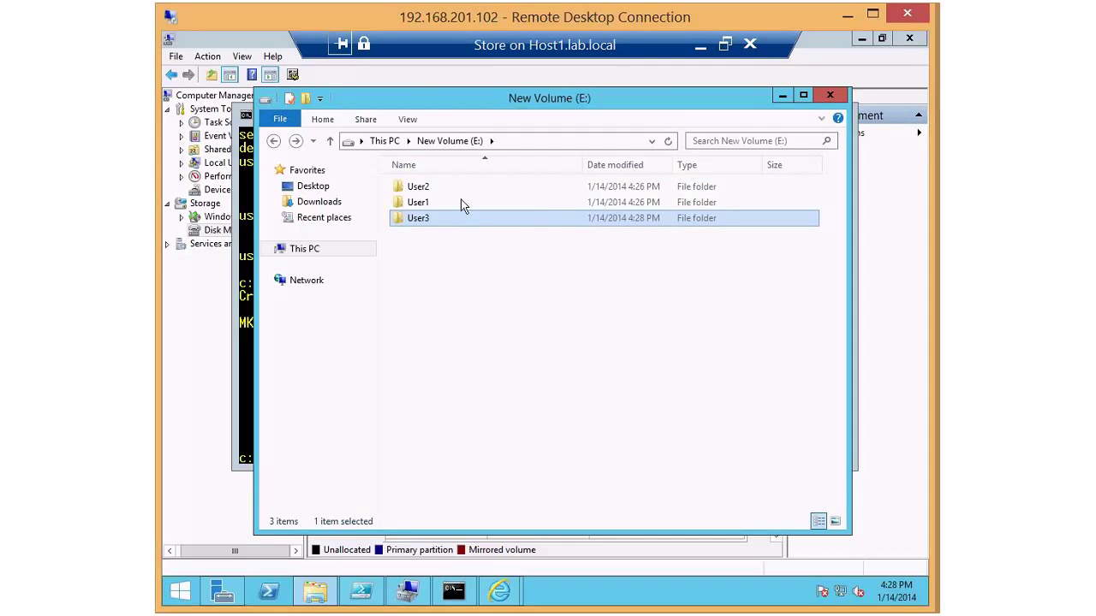
- Create a folder named 1 on the New Volume (E:) drive and open it
right_click(407, 288)
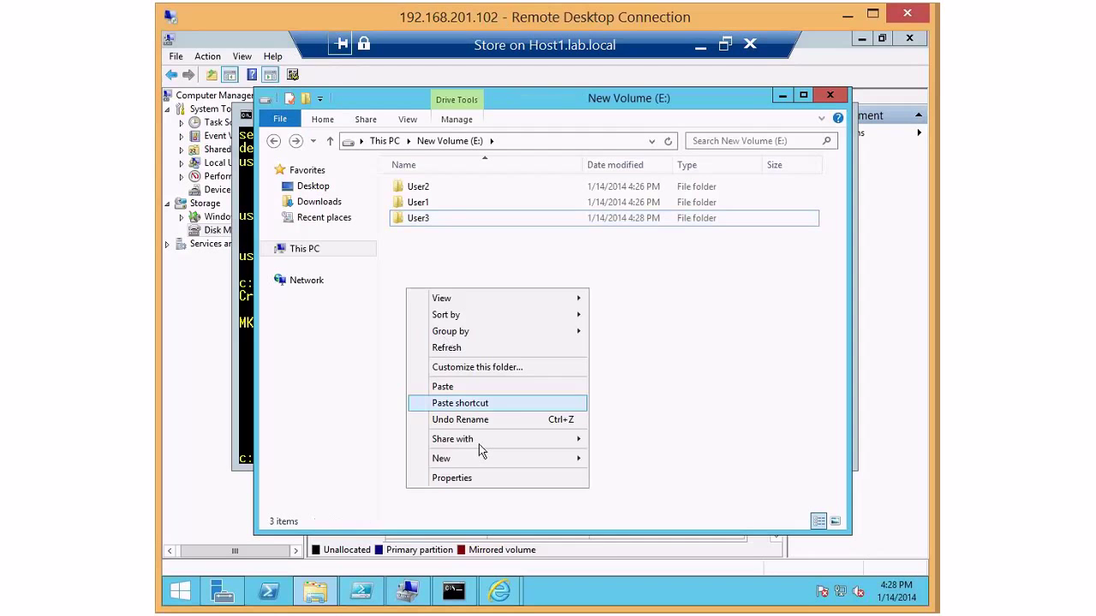
mouse_move(513, 458)
left_click(623, 459)
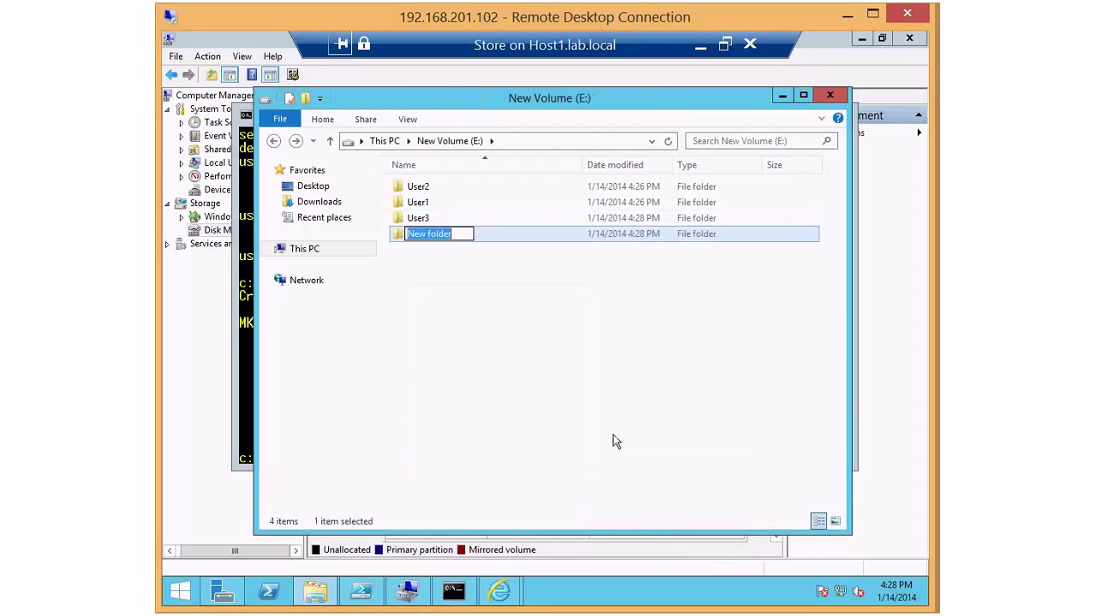
type("1")
key("Return")
key("Return")
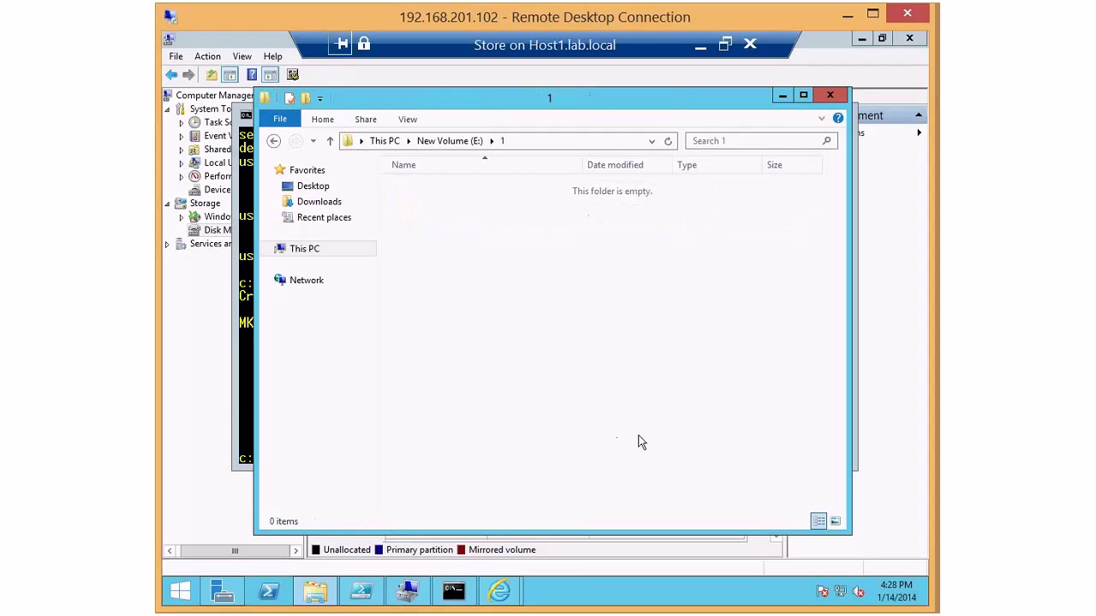
- Create a folder named 4all-Users inside folder 1 and go back to the root of New Volume (E:)
right_click(413, 261)
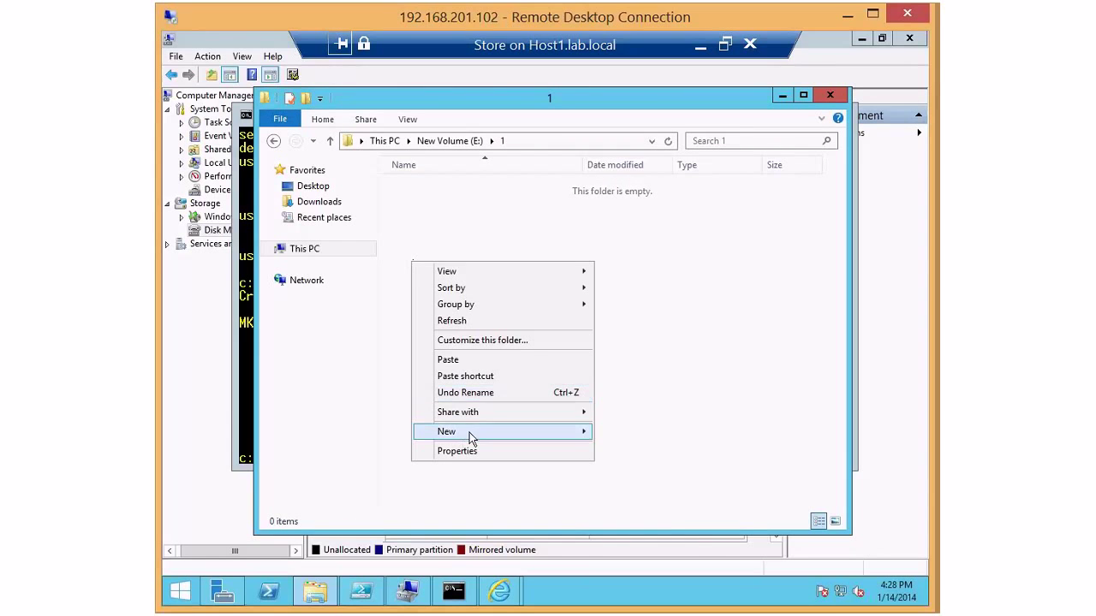
mouse_move(469, 433)
key("Return")
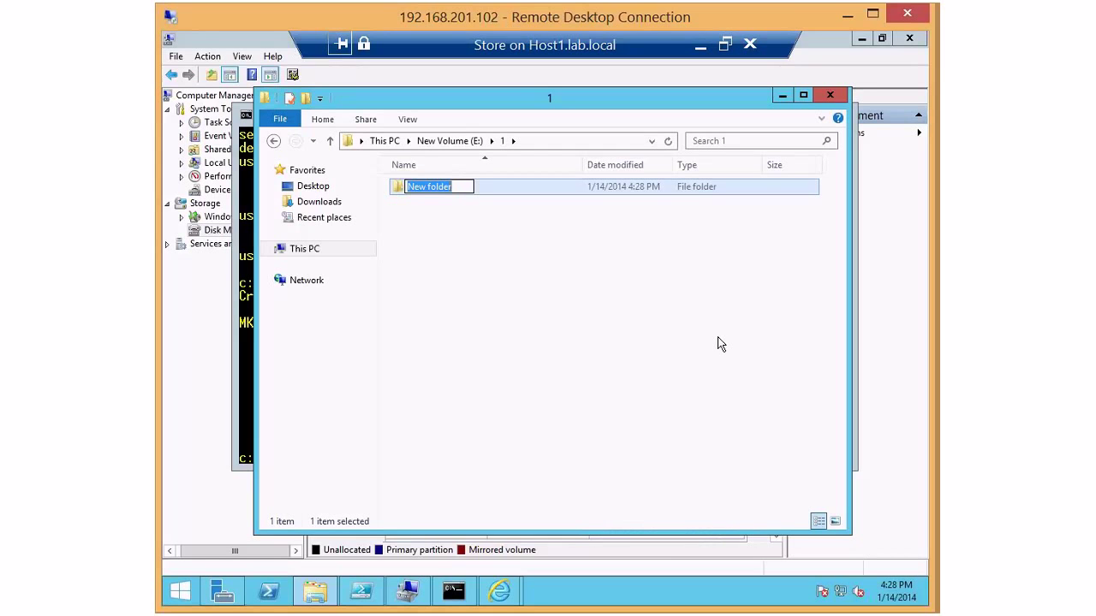
type("4")
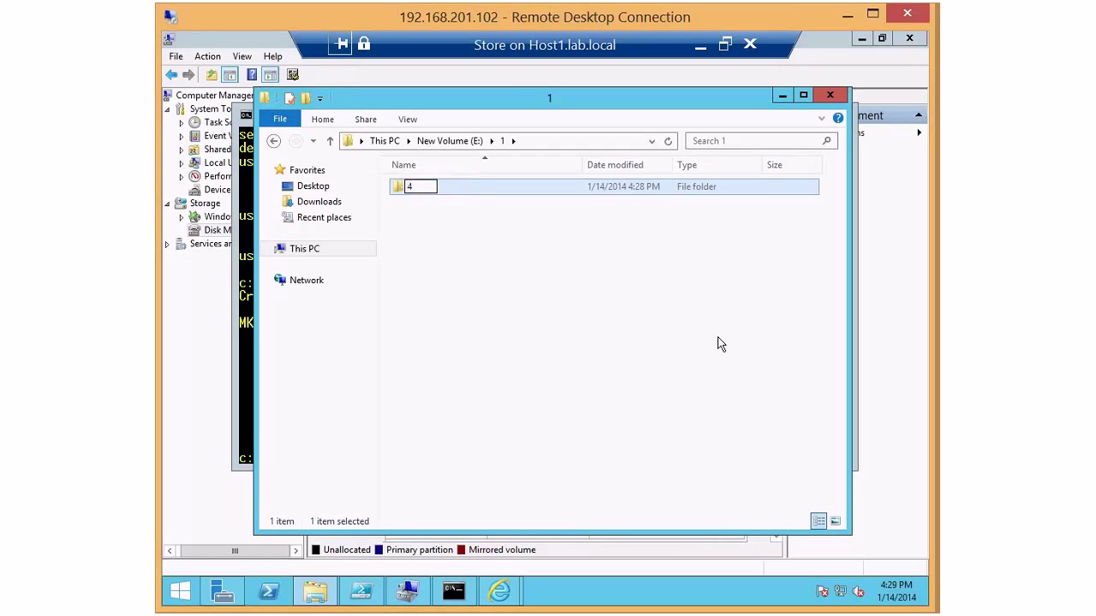
type("all Users")
key("Return")
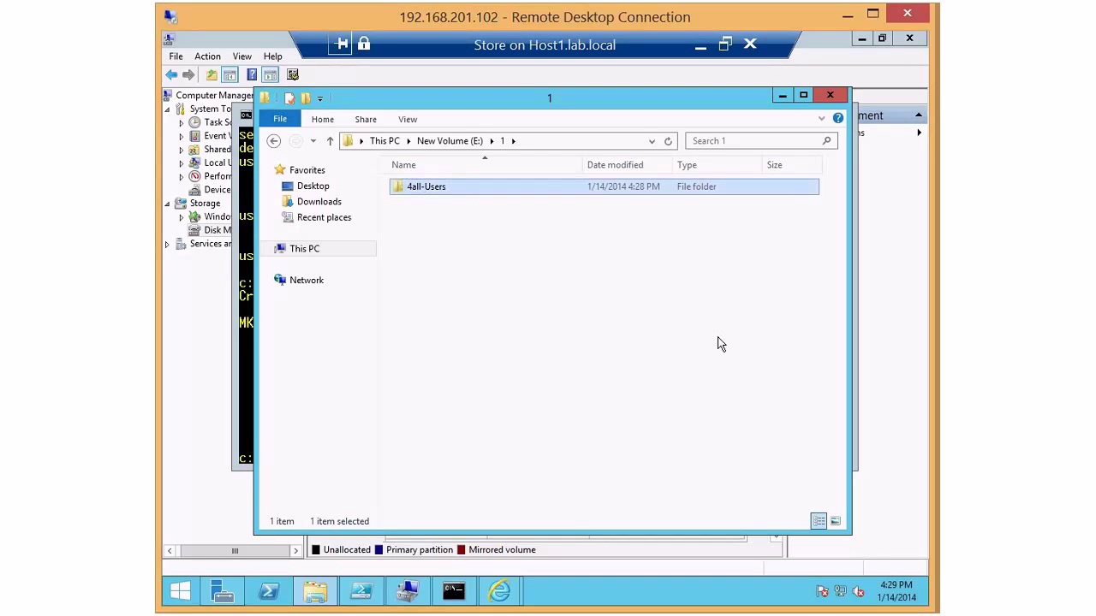
left_click(453, 141)
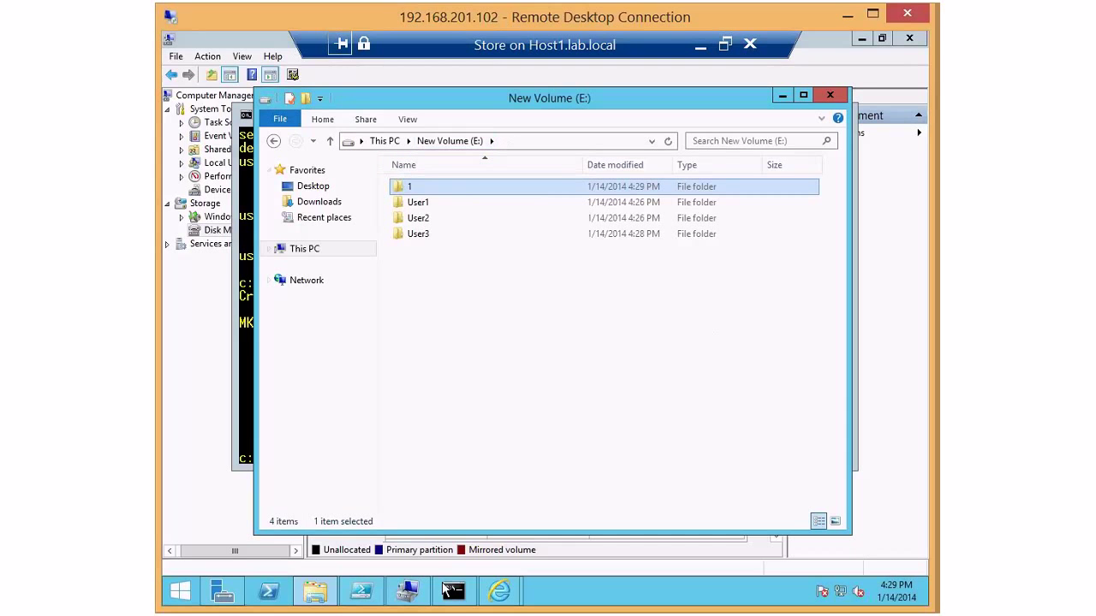
- Switch to Command Prompt and use junction.exe to create the junction e:\User1\4ALL targeting e:\1\4all-Users
left_click(448, 591)
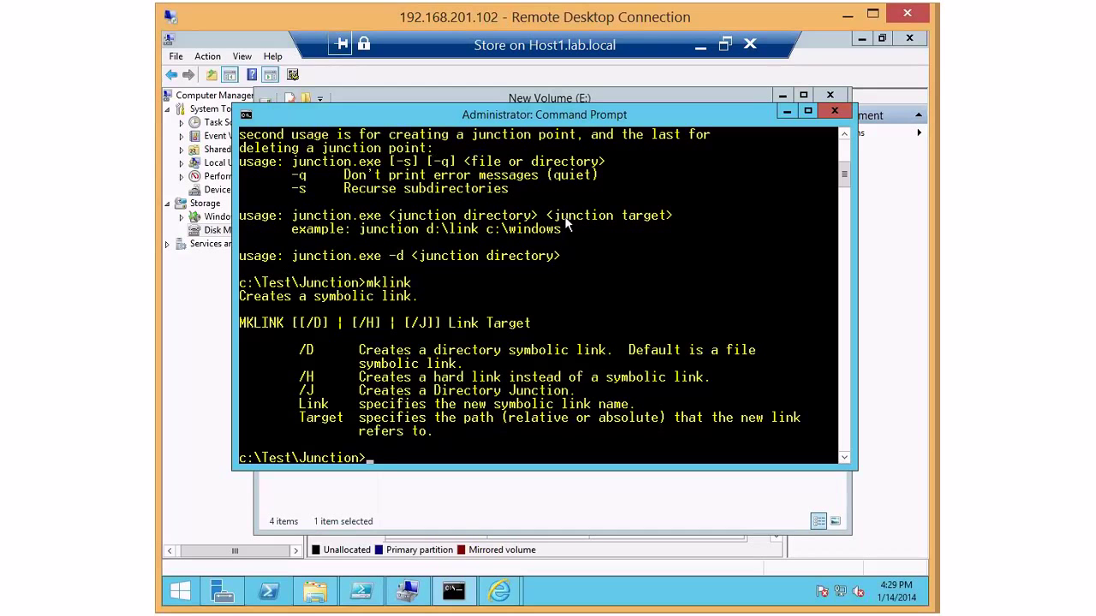
key("Up")
key("Up")
left_click_drag(403, 115, 426, 160)
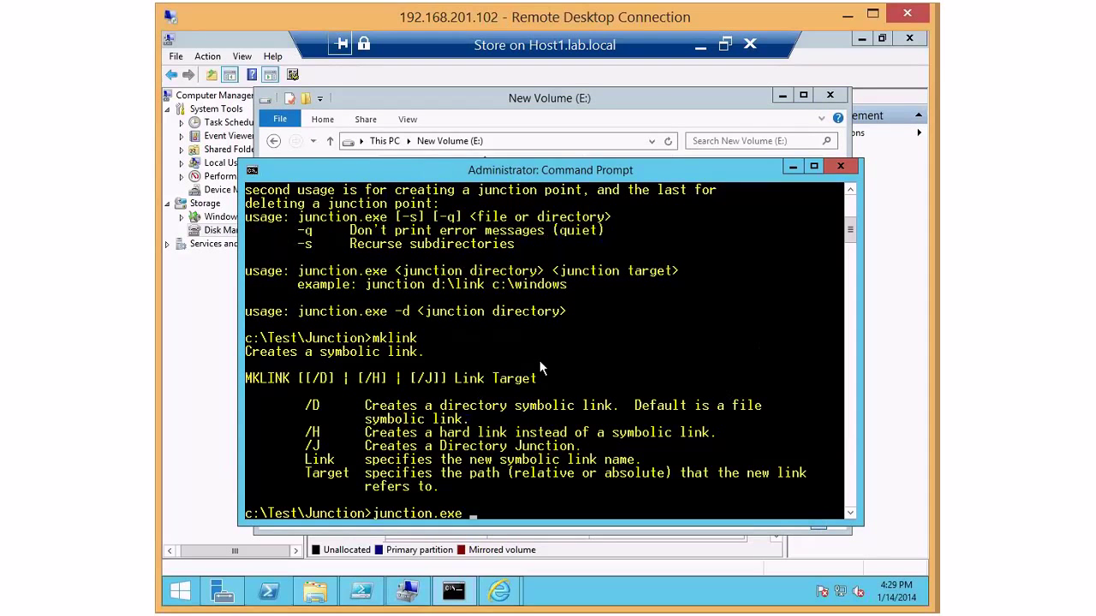
type("e:\\User1\\")
type("4AL")
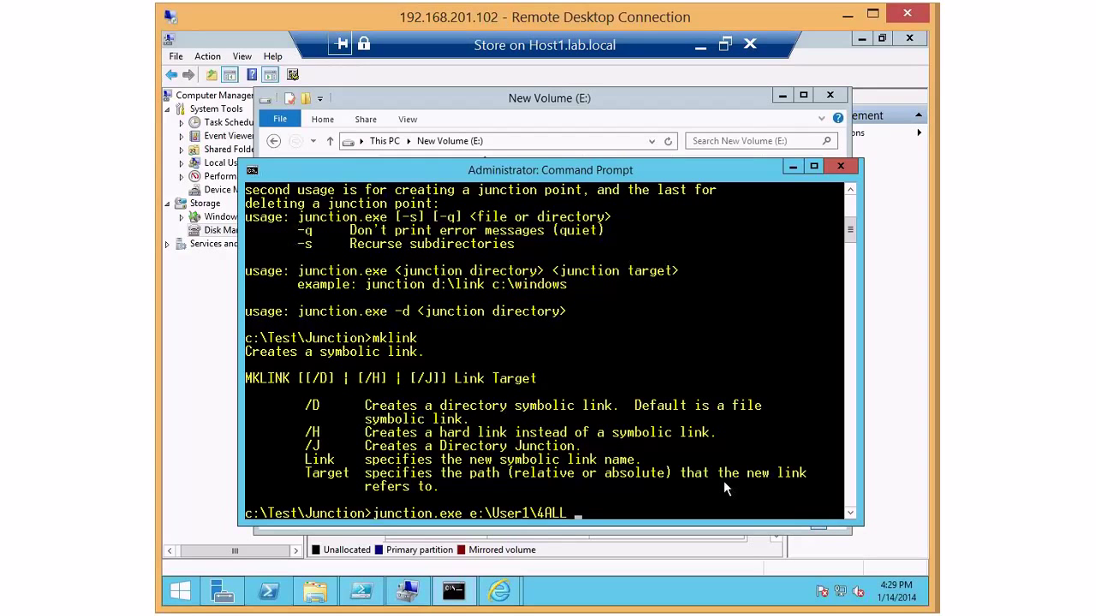
type("L e:\\1\\4all-Users")
key("Return")
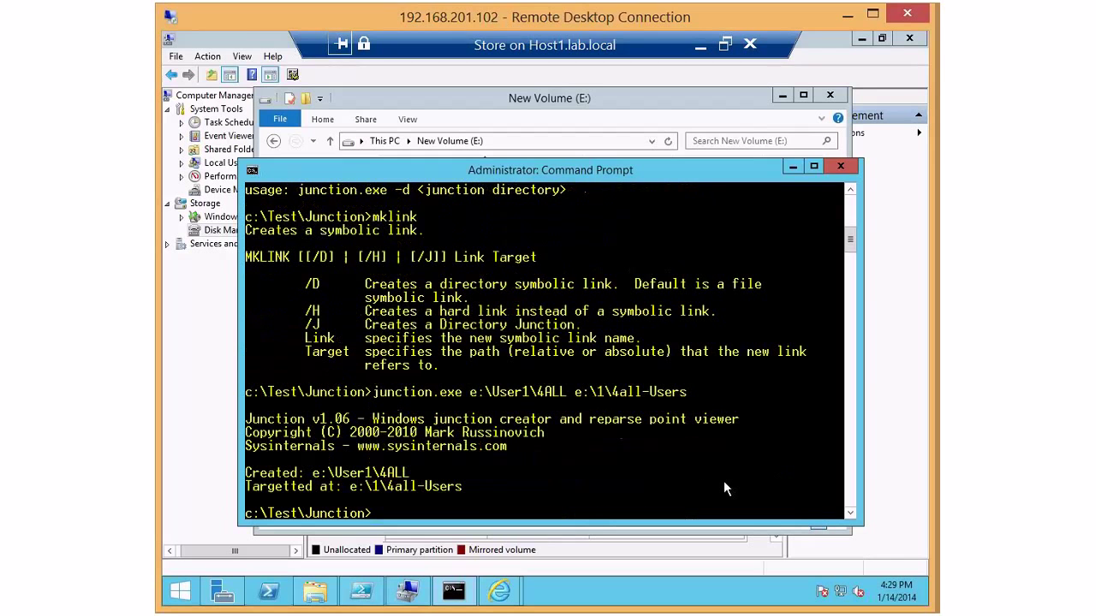
- Switch to File Explorer, open the 4ALL junction inside User1, and create a text document there with the default name
left_click(460, 113)
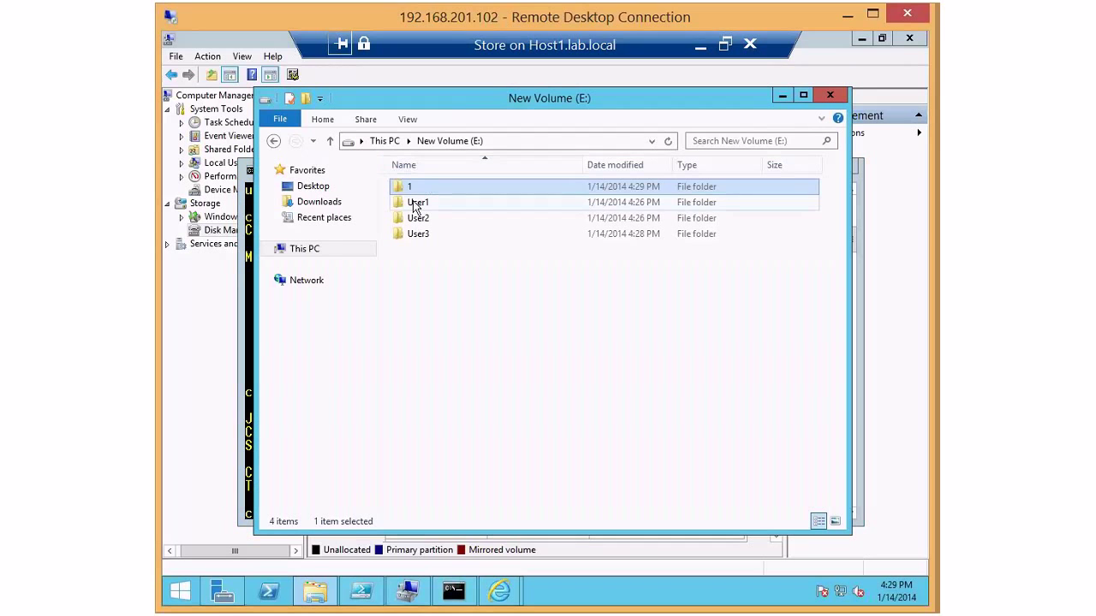
left_click(415, 207)
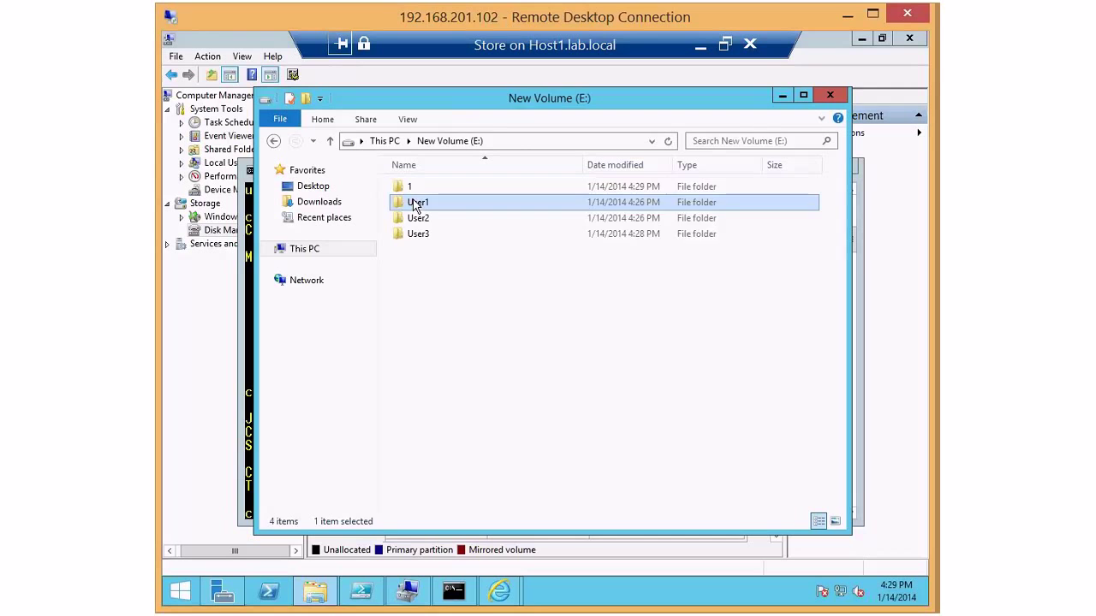
double_click(415, 203)
double_click(413, 190)
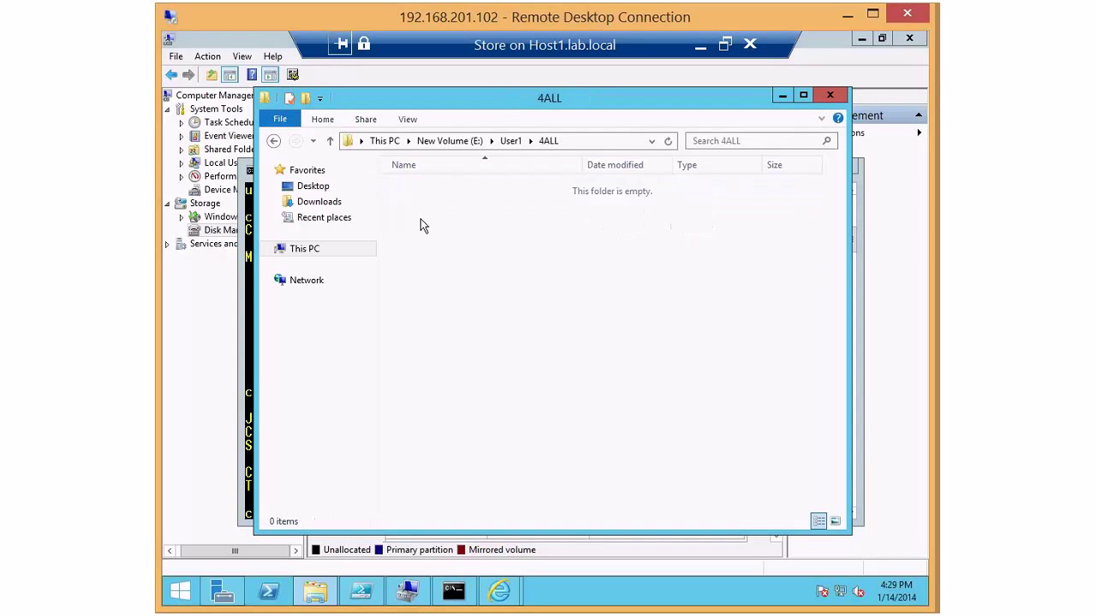
right_click(420, 220)
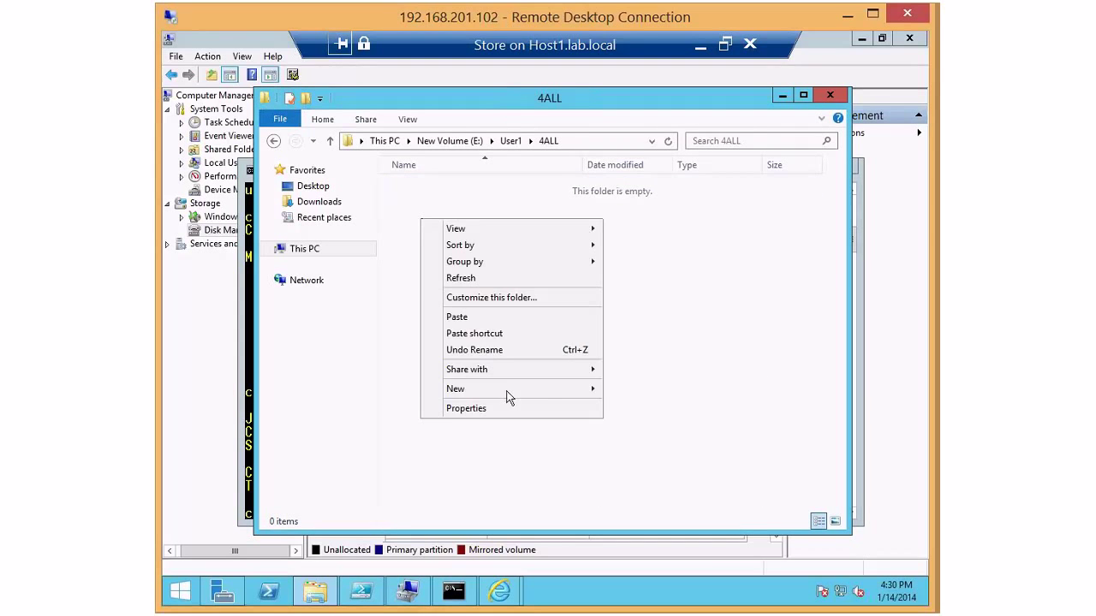
mouse_move(544, 397)
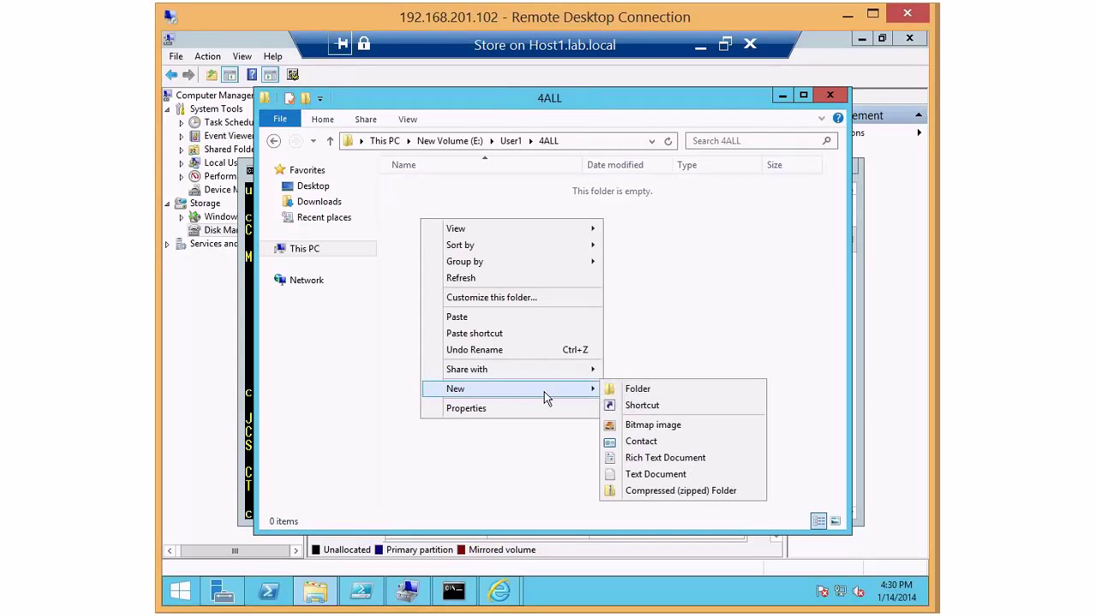
left_click(656, 473)
key("Return")
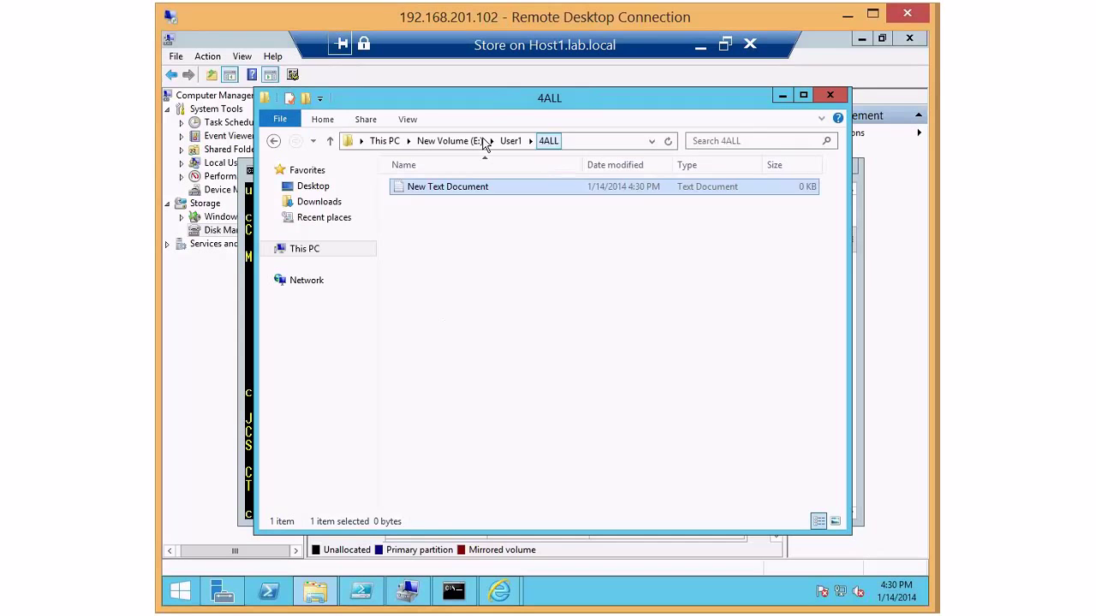
- Check the contents of the 4all-Users folder inside folder 1, and return to the root of New Volume (E:)
left_click(479, 141)
double_click(415, 187)
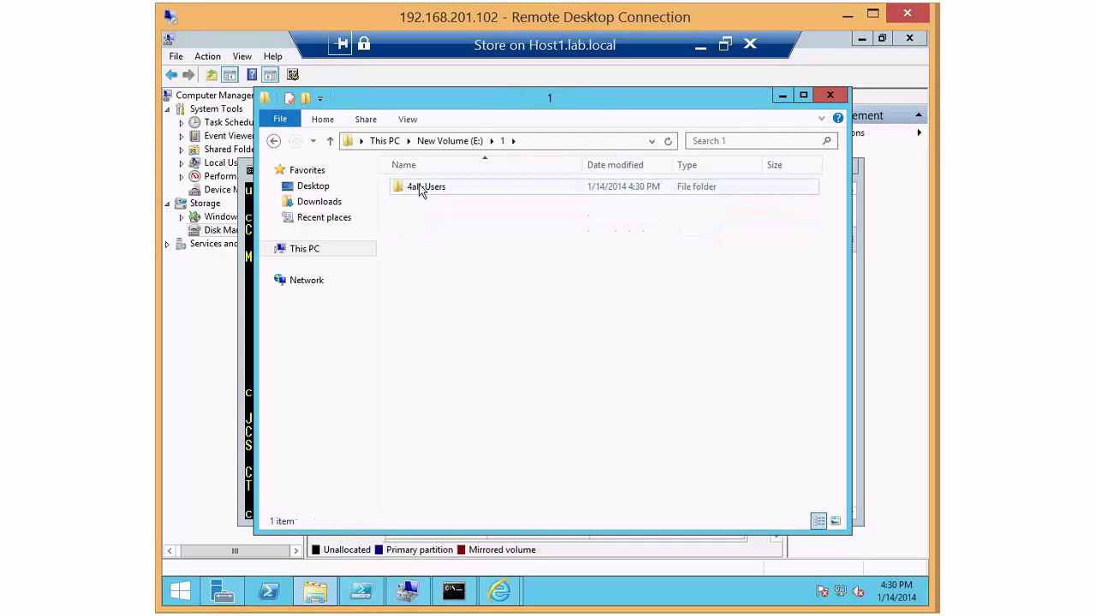
double_click(419, 188)
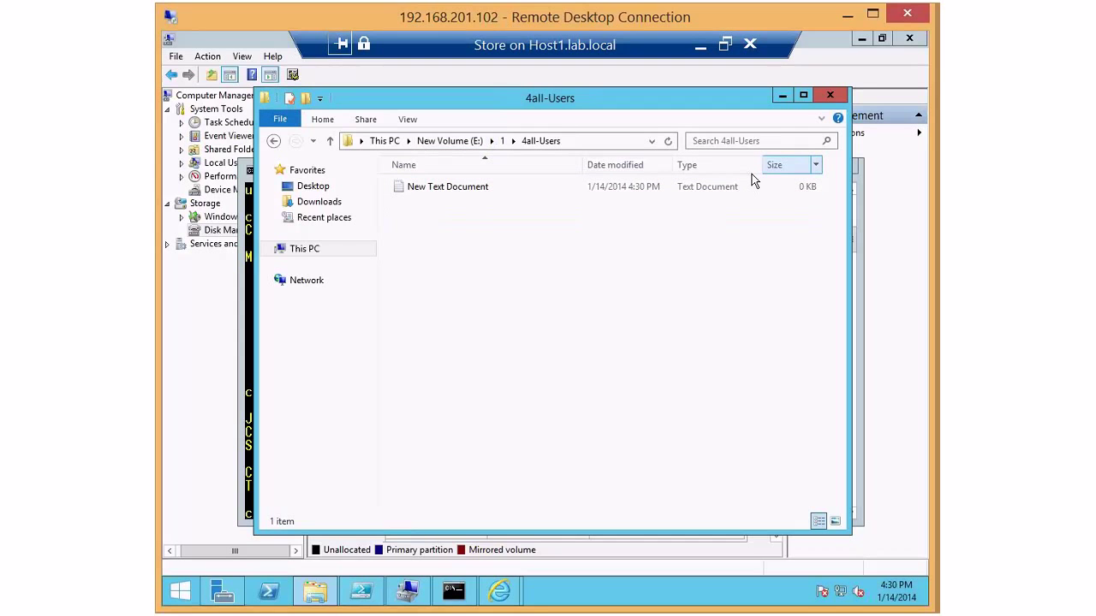
left_click(443, 141)
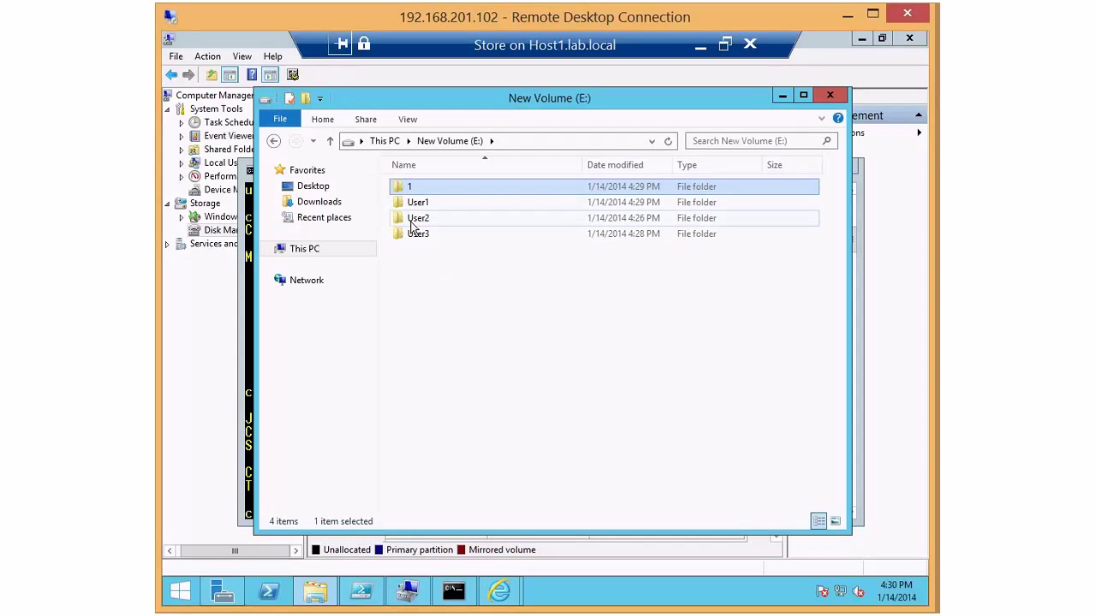
- Close File Explorer, switch to Computer Management, and select New Volume (E:) on Disk 5
left_click(830, 95)
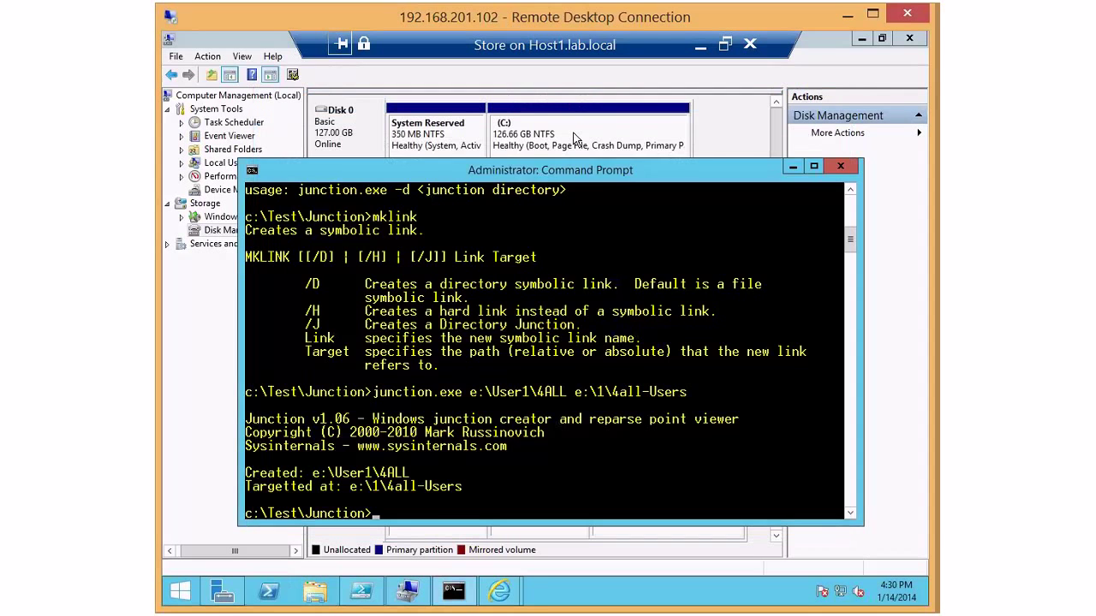
left_click(576, 139)
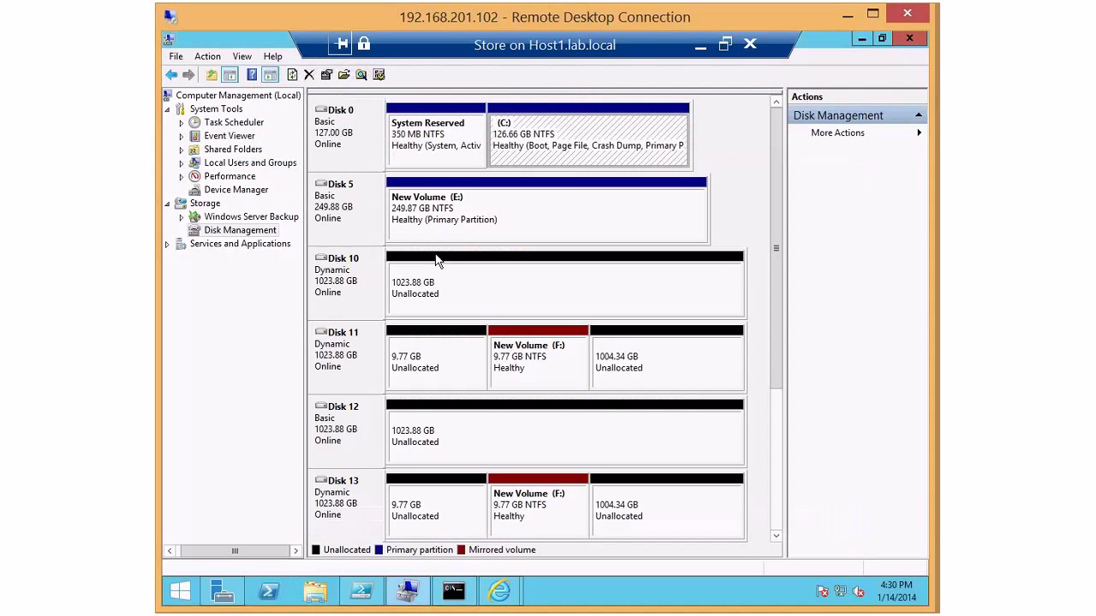
left_click(469, 211)
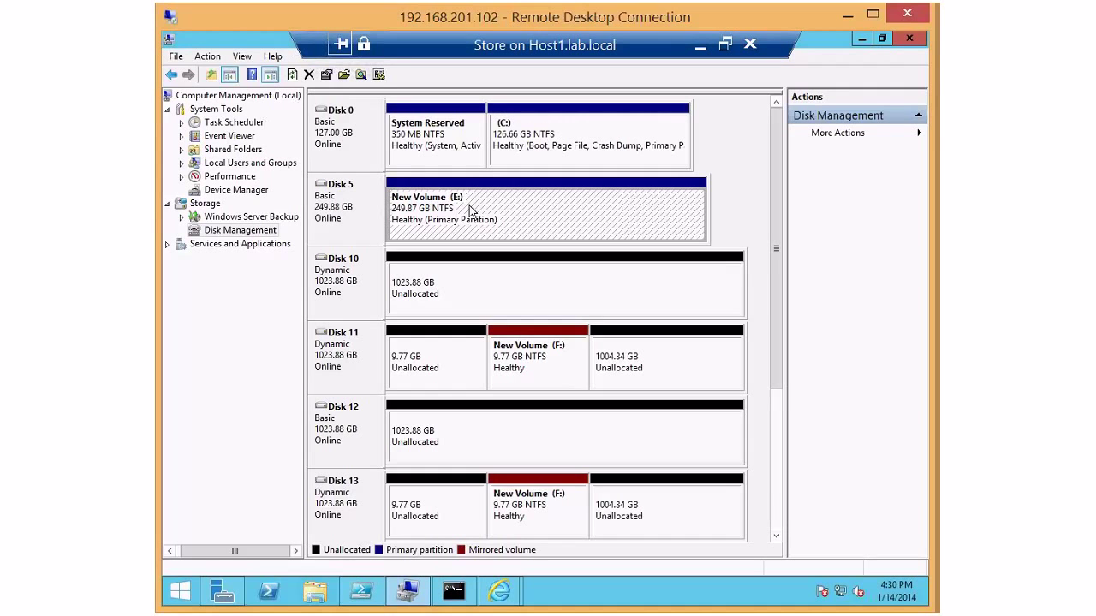
- Open Local Disk (C:) in a new File Explorer window and create a folder named Disk-E there
key("super+e")
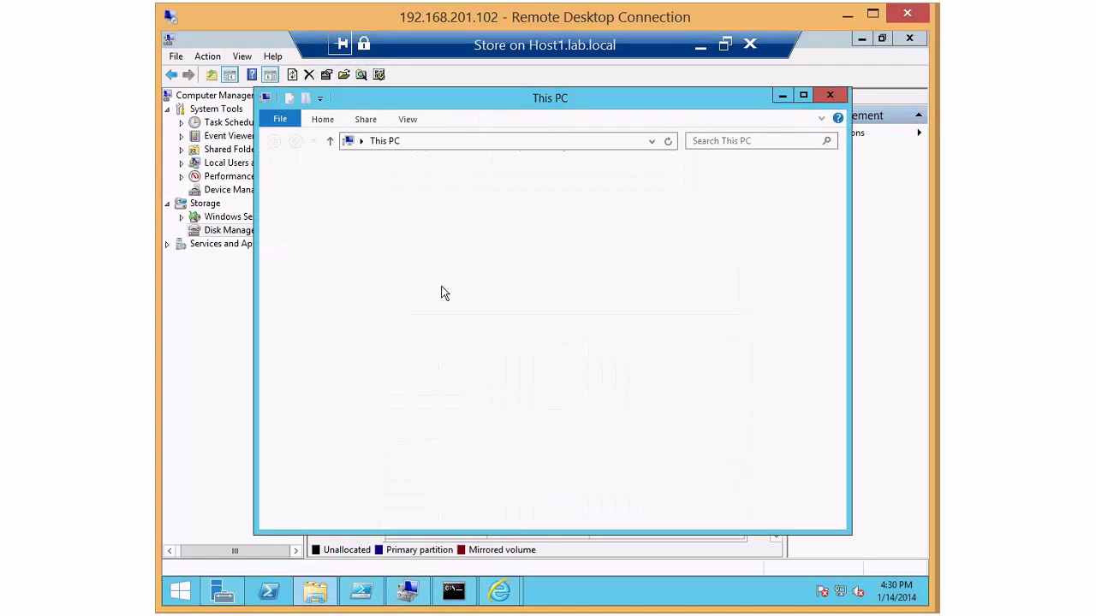
double_click(680, 347)
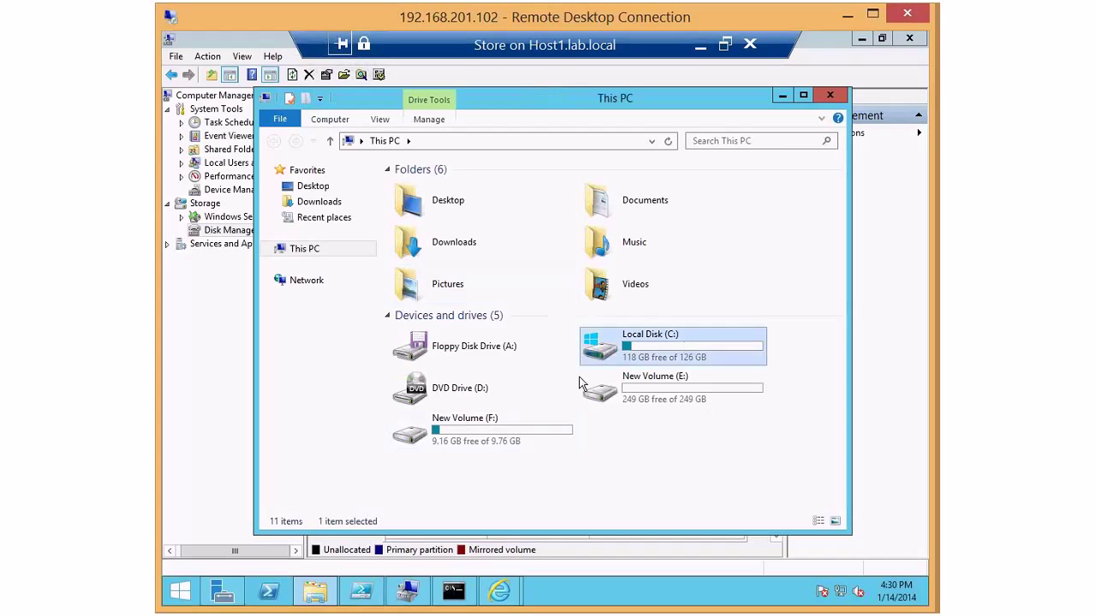
right_click(422, 397)
mouse_move(540, 368)
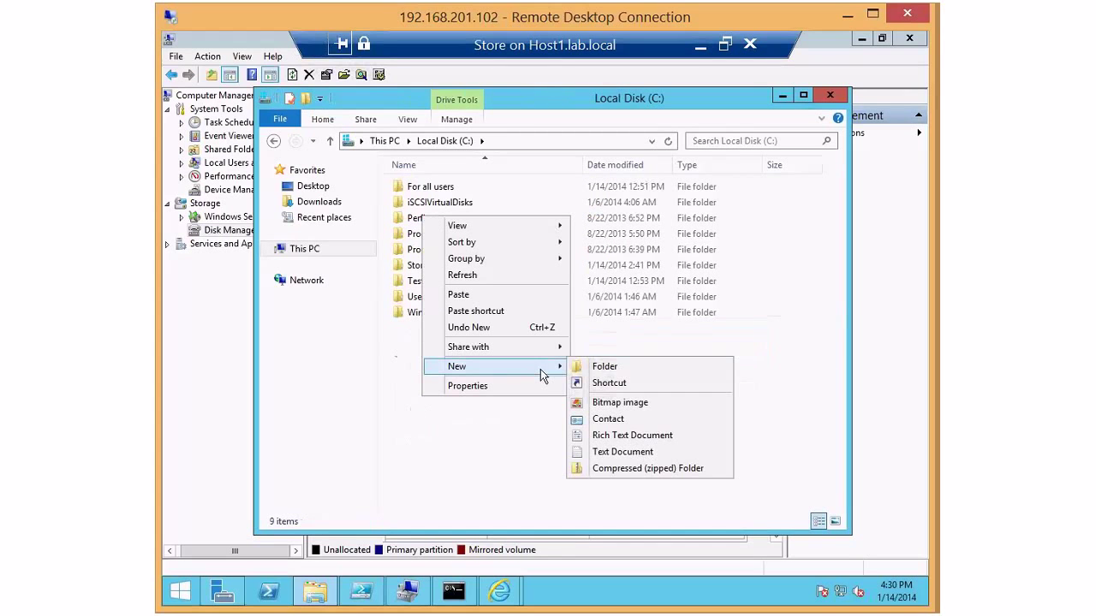
left_click(603, 366)
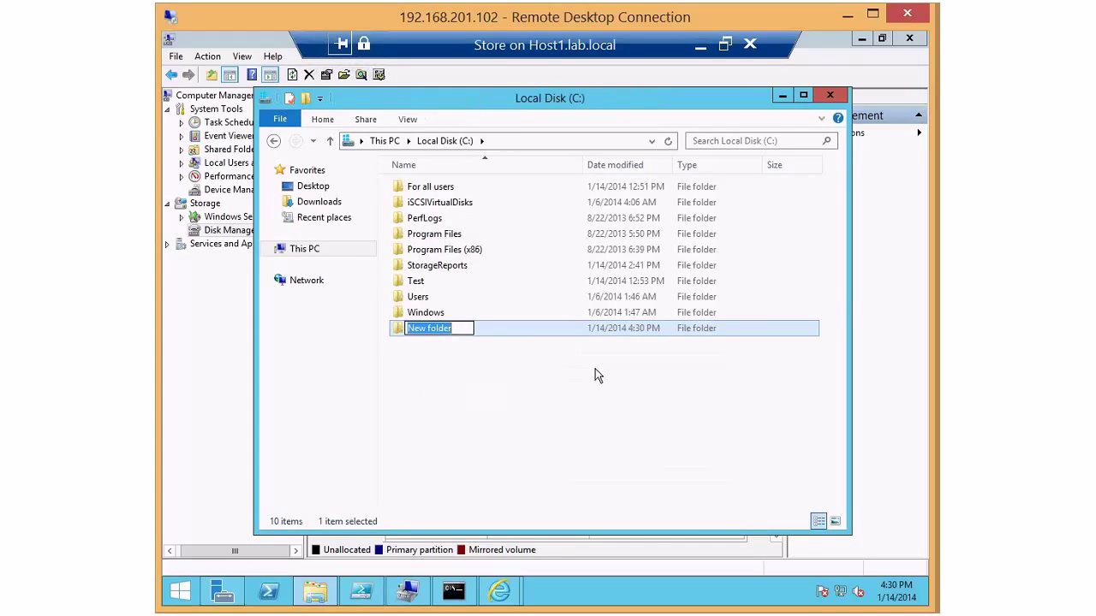
type("Disk-E")
key("Return")
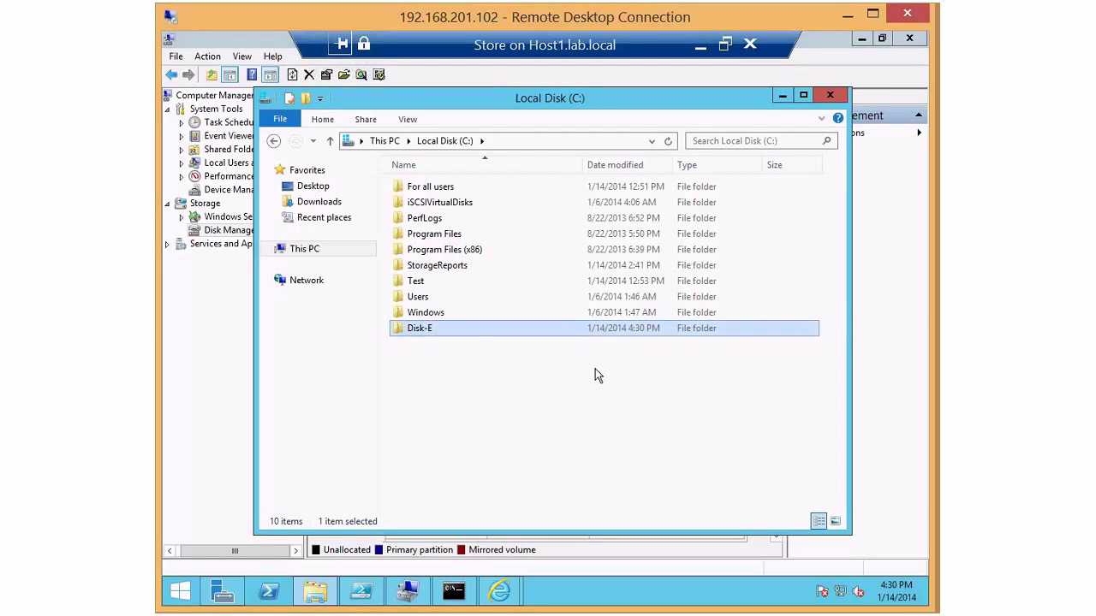
- Return to Disk Management and add C:\Disk-E as a mount path for New Volume (E:)
left_click(781, 95)
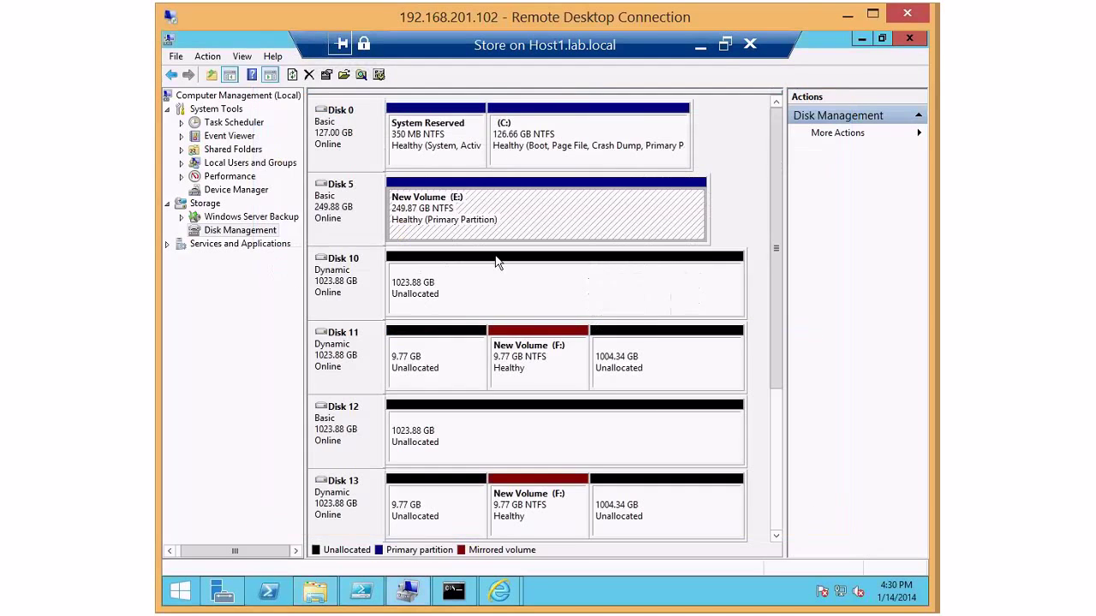
right_click(463, 214)
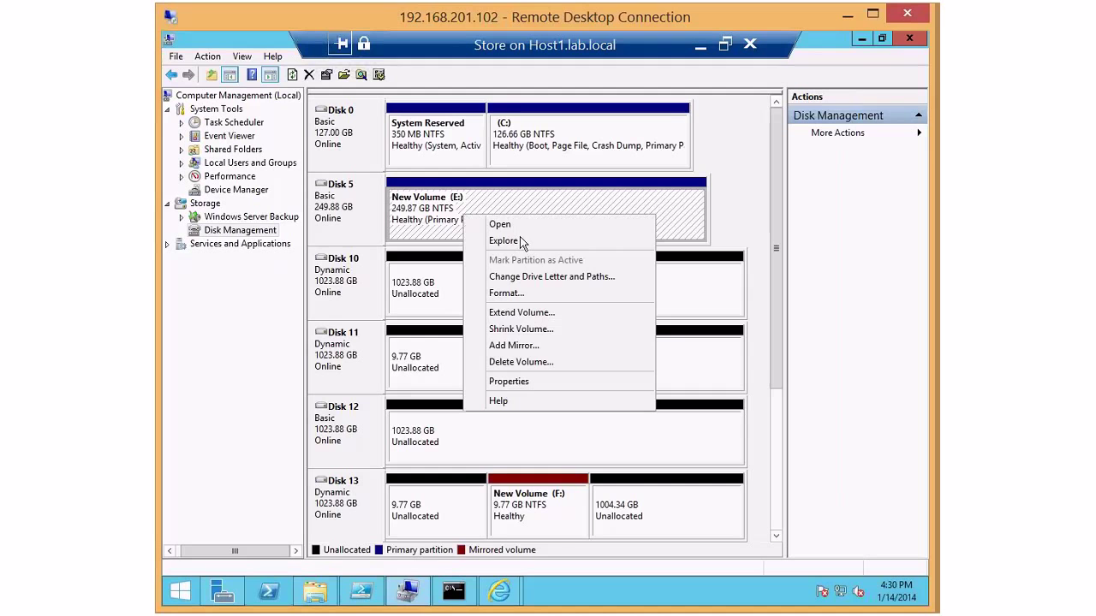
left_click(520, 283)
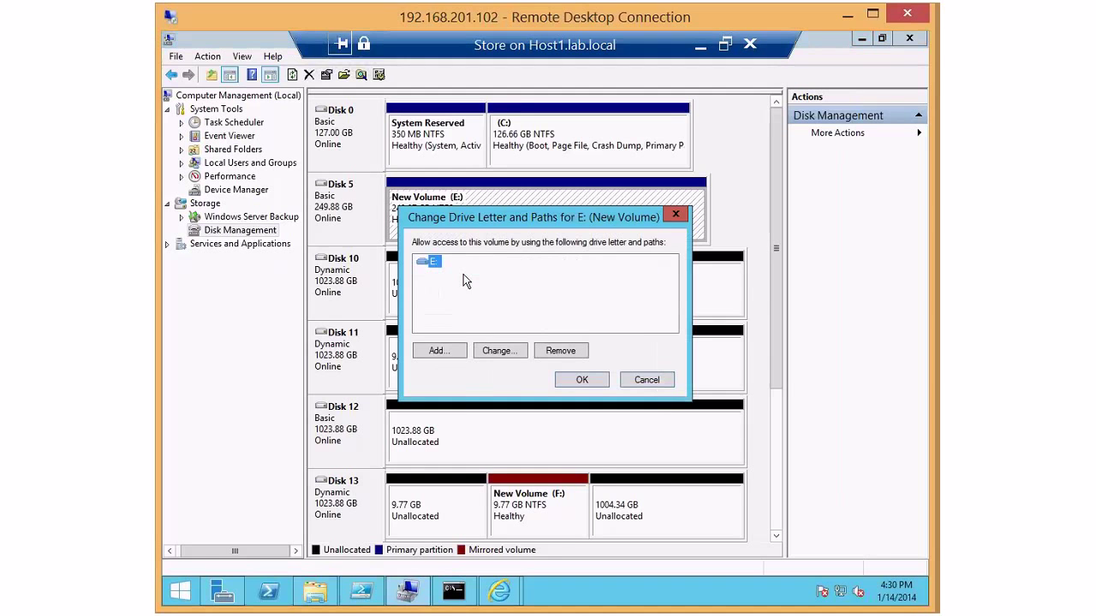
left_click(436, 351)
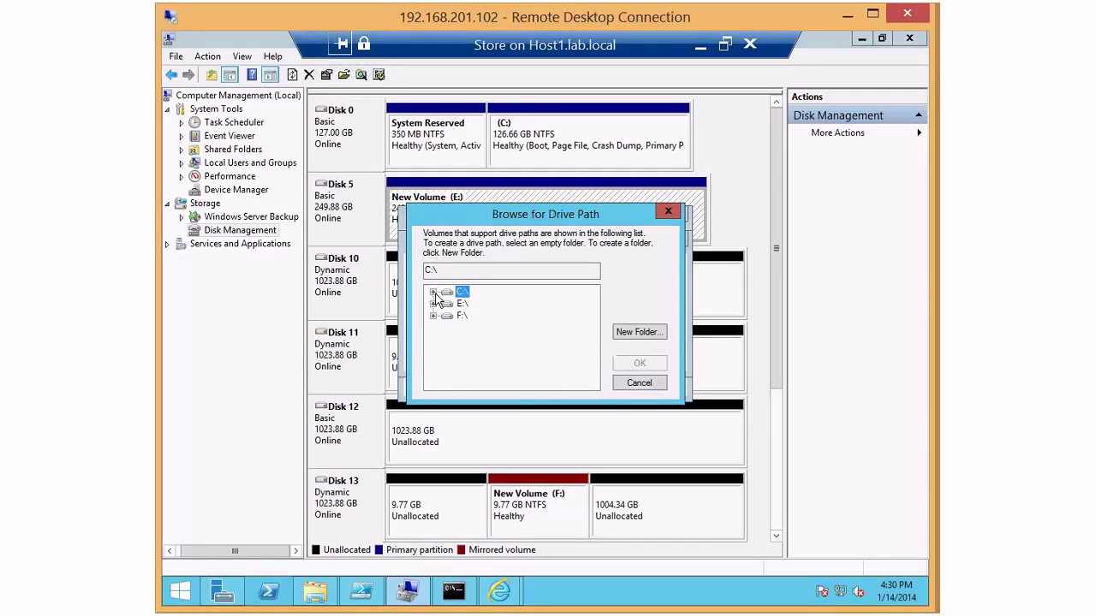
left_click(433, 293)
left_click(481, 316)
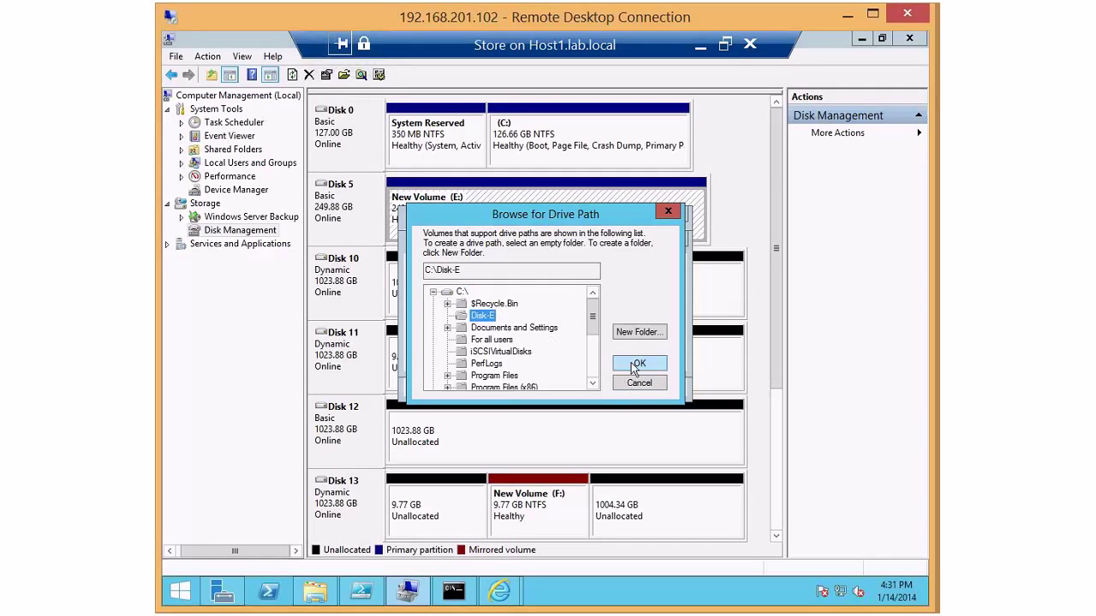
left_click(634, 366)
left_click(590, 354)
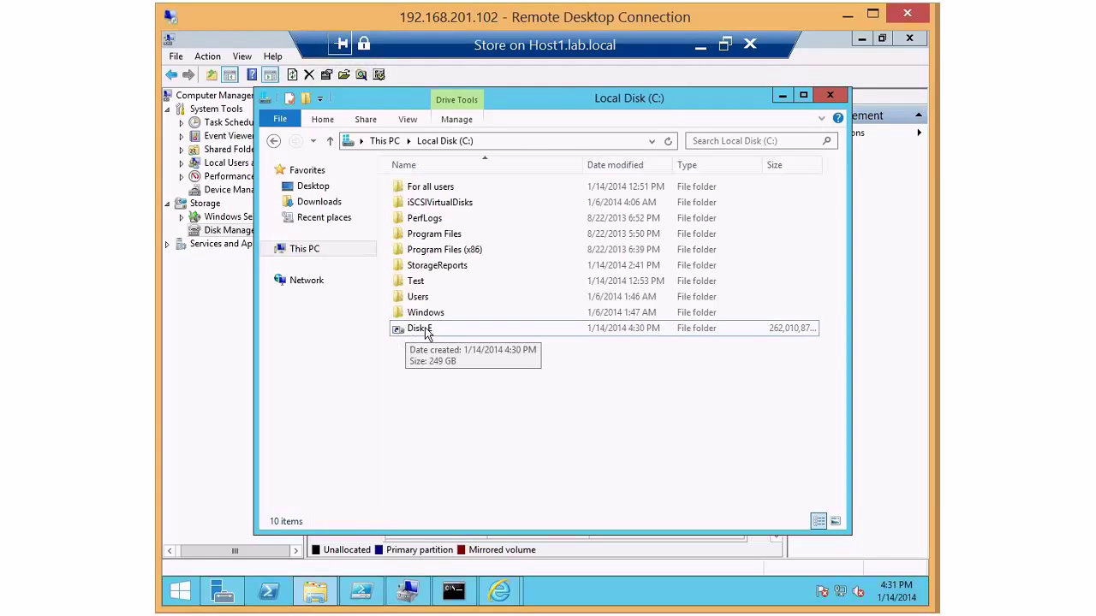
- Open the Disk-E mount point on Local Disk (C:) and compare its contents with the root of New Volume (E:)
double_click(428, 332)
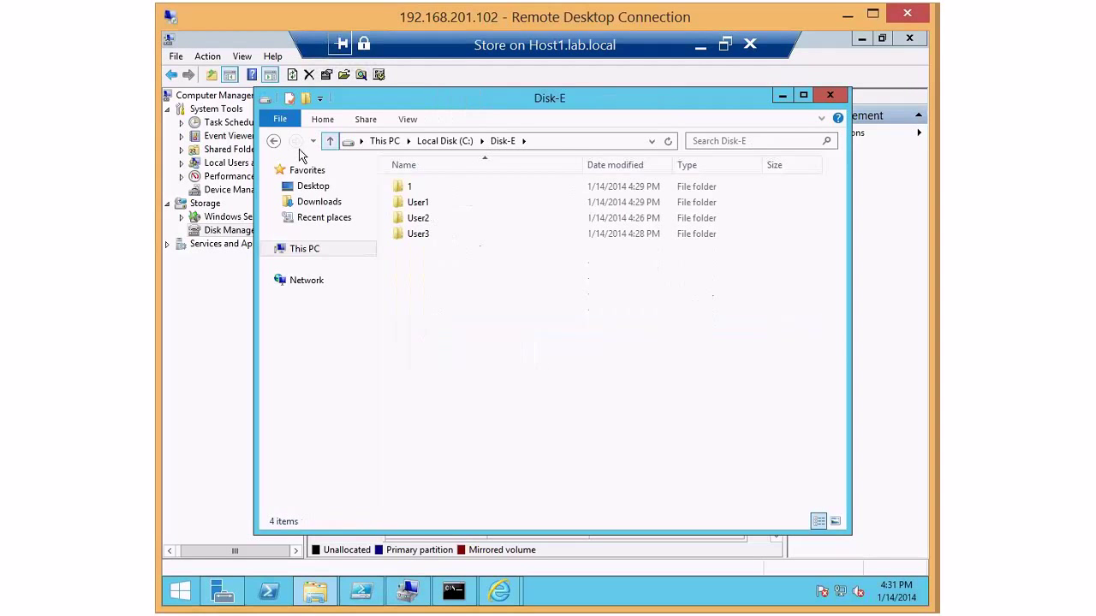
left_click(412, 141)
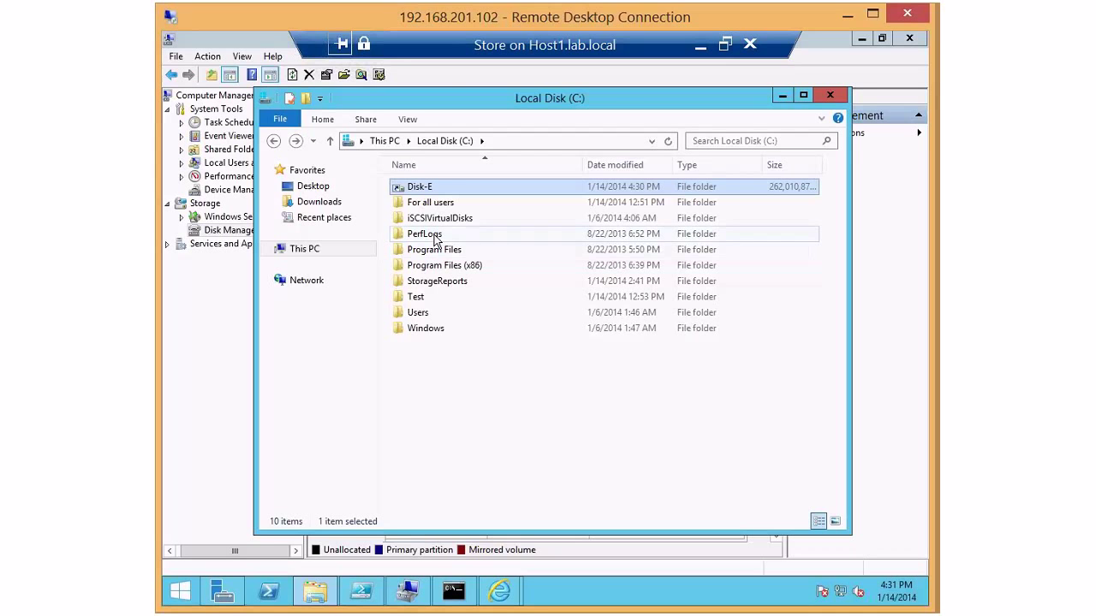
left_click(384, 141)
double_click(661, 384)
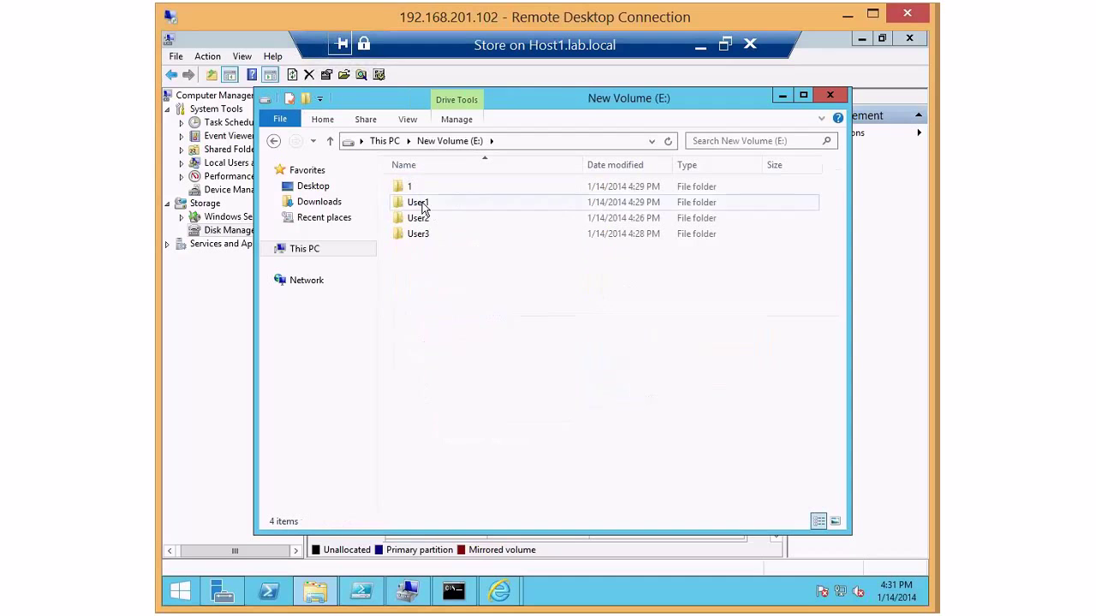
- Check the contents of the User2 and User1 folders on E:, open the 4ALL junction in User1, and return to User1
left_click(419, 206)
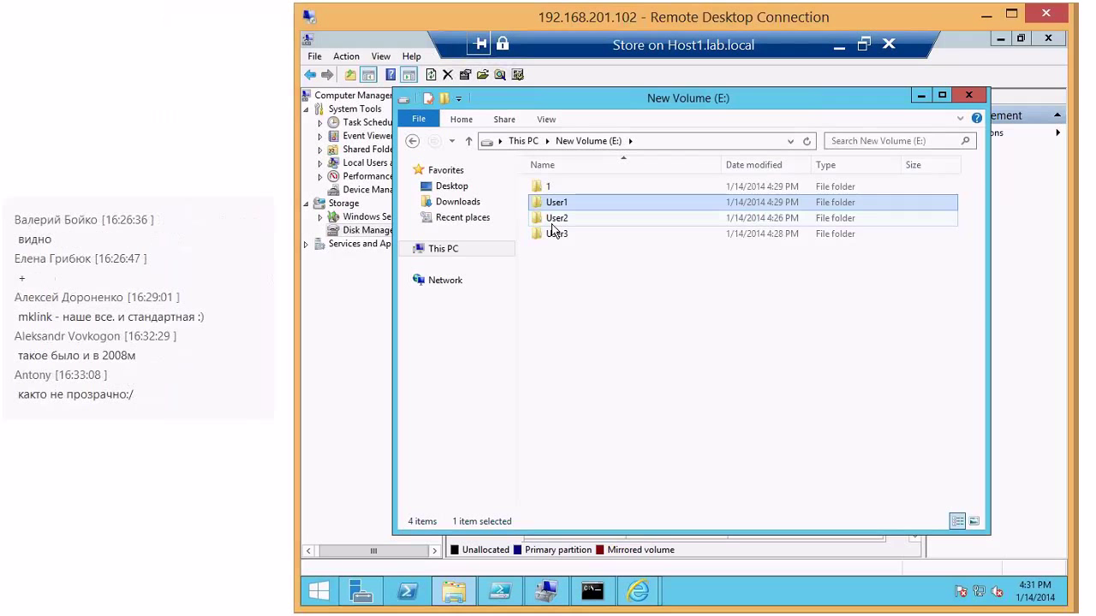
double_click(554, 218)
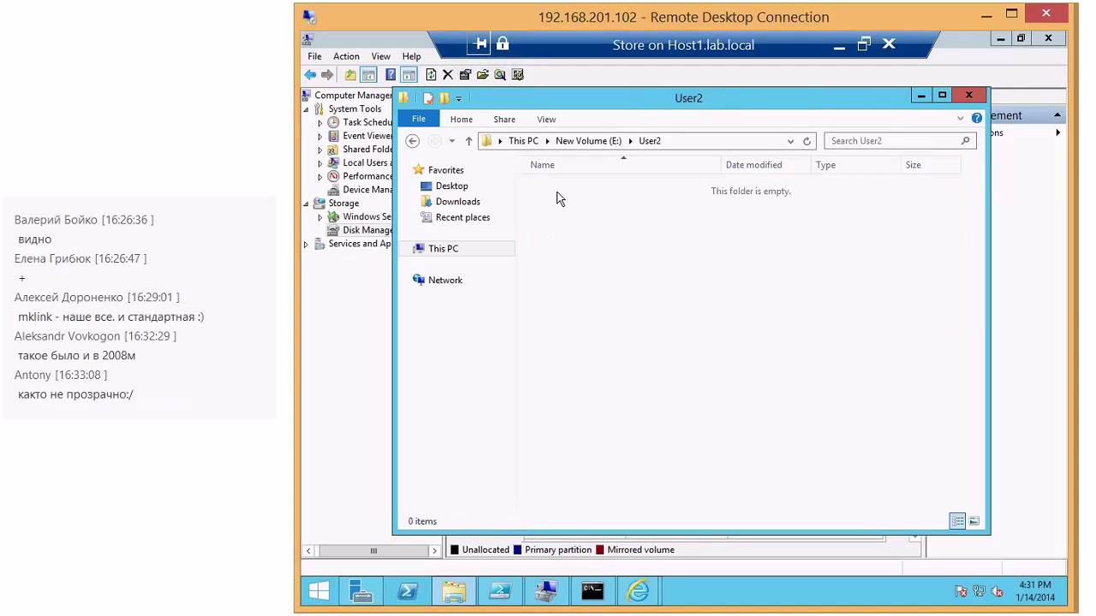
left_click(613, 141)
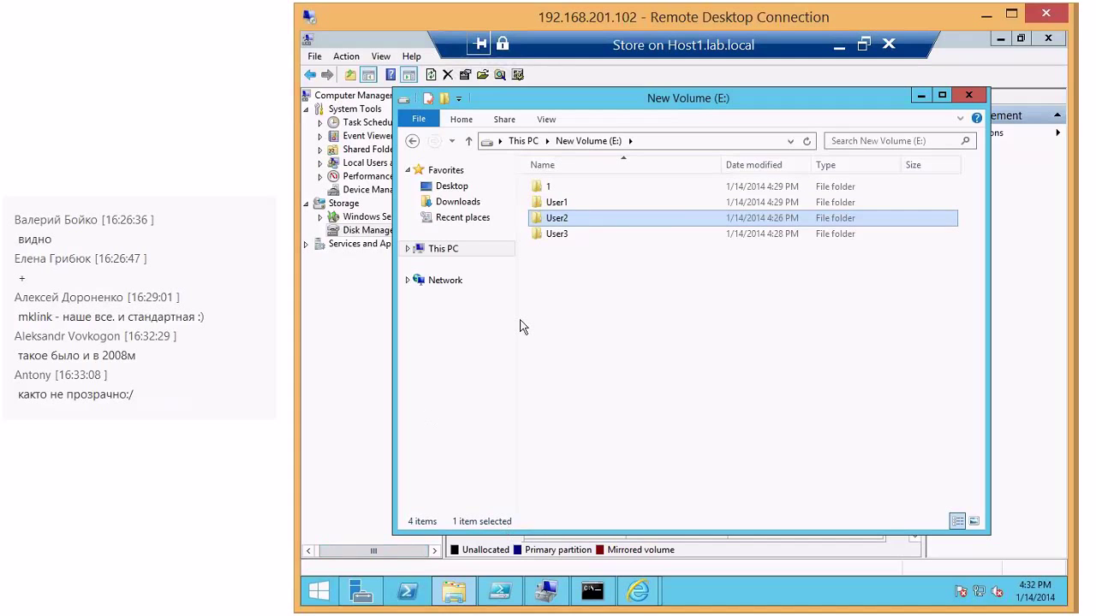
double_click(560, 204)
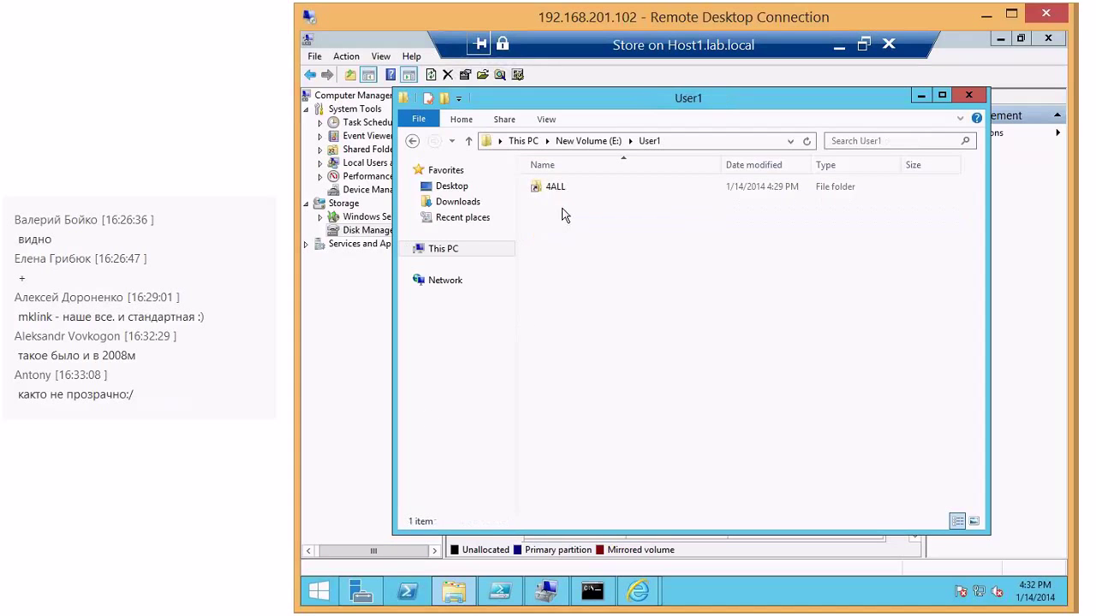
double_click(552, 189)
left_click(650, 141)
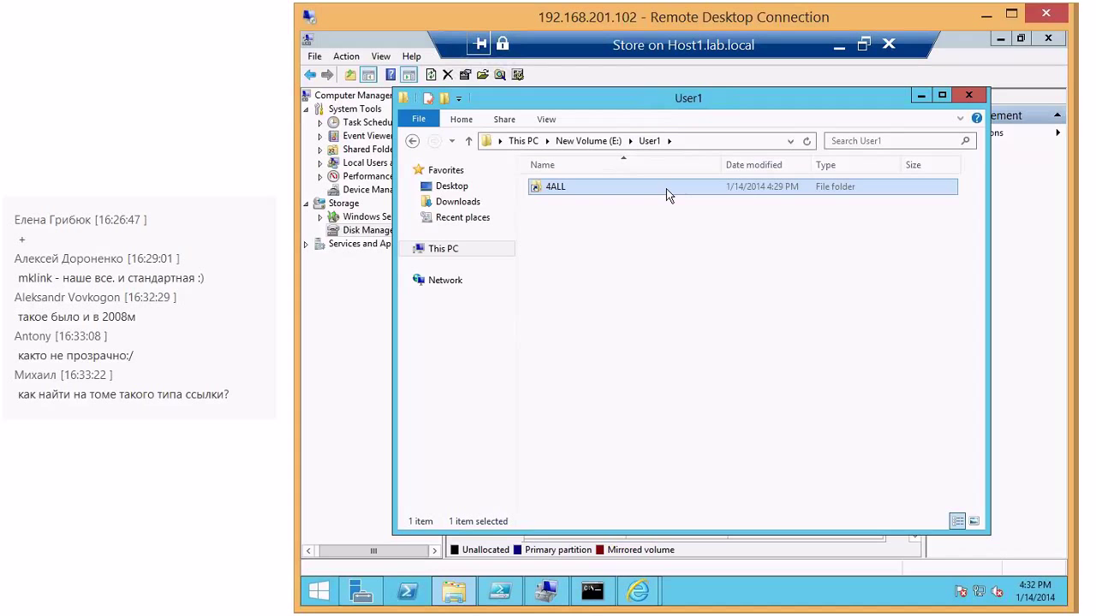
- Minimize File Explorer, switch to the Command Prompt, change to c:\ and list its contents with dir
left_click(919, 96)
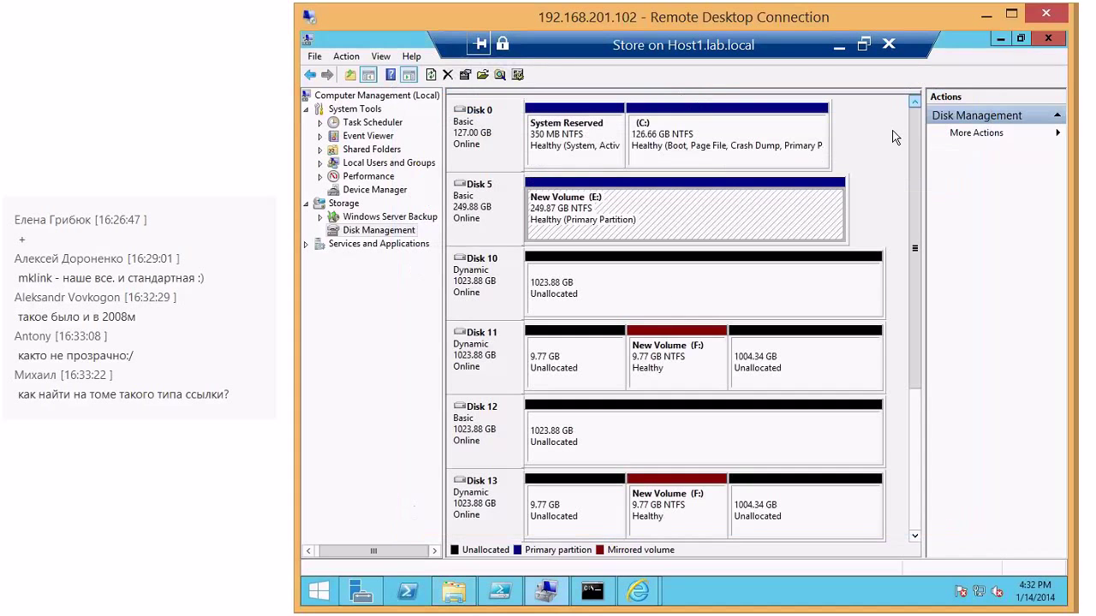
left_click(595, 590)
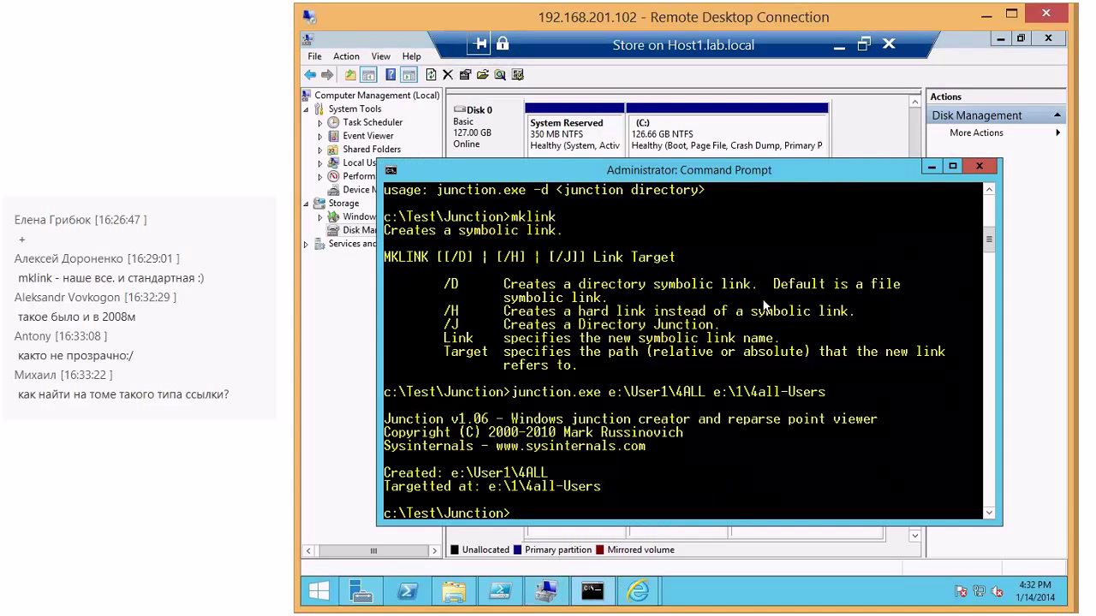
left_click_drag(737, 175, 729, 126)
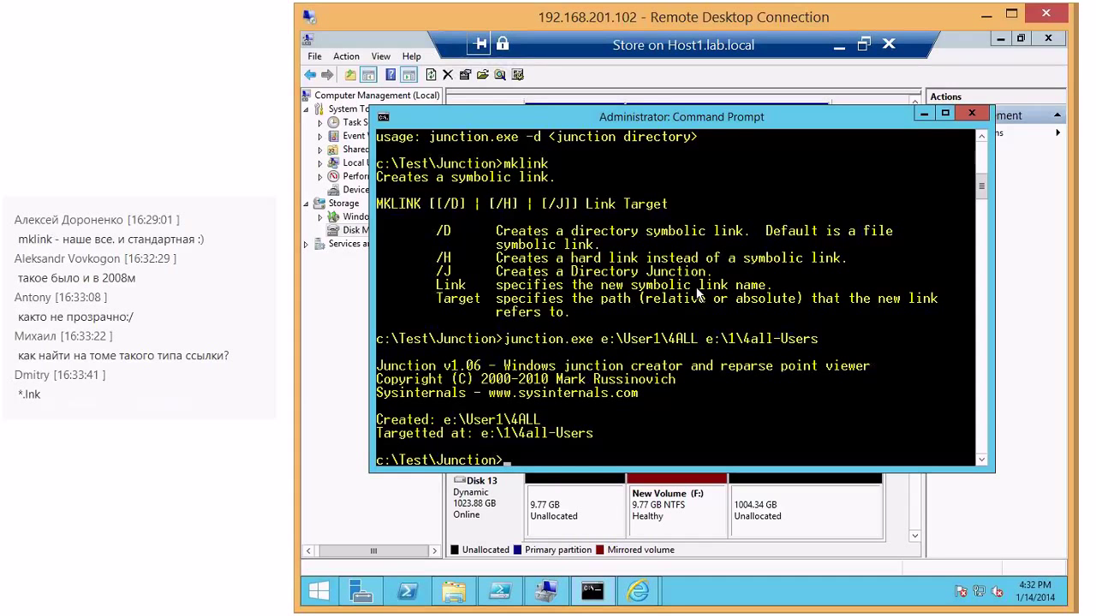
type("cd c:")
key("Return")
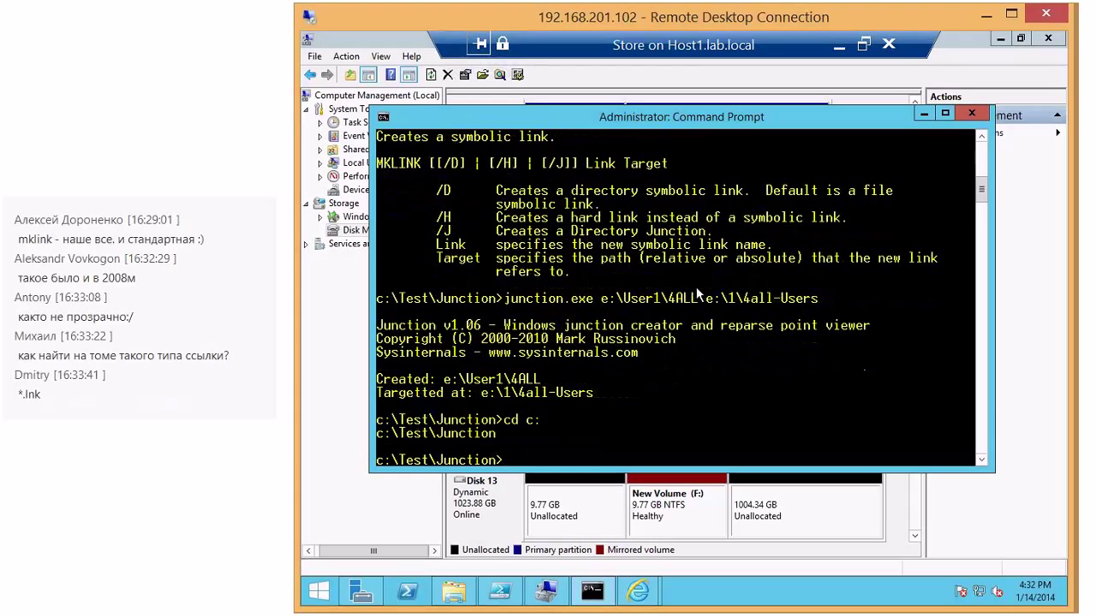
type("cd c:\\")
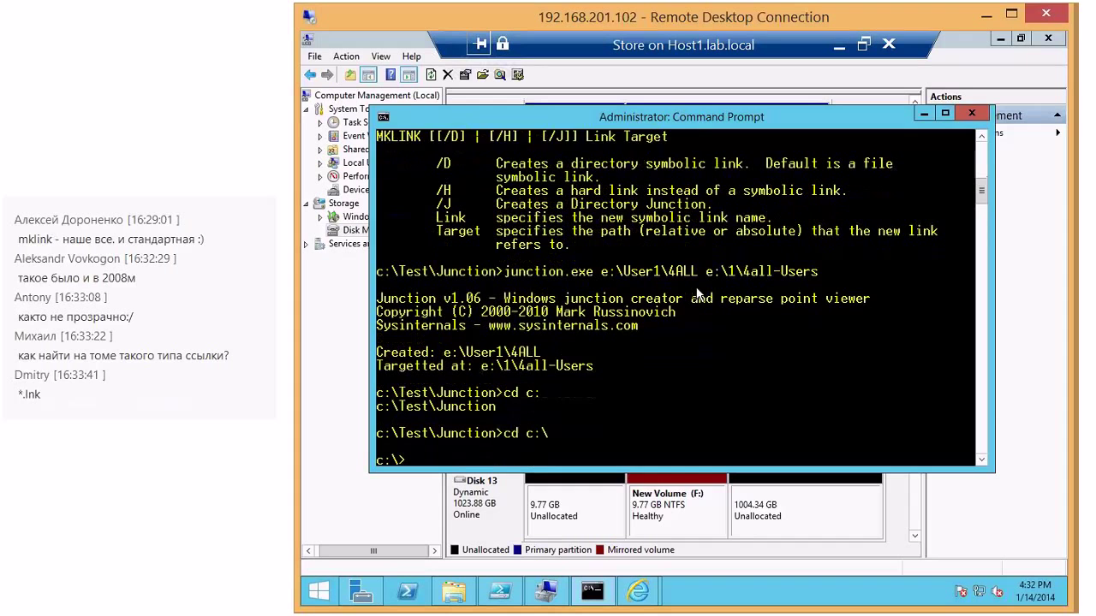
key("Return")
type("dir")
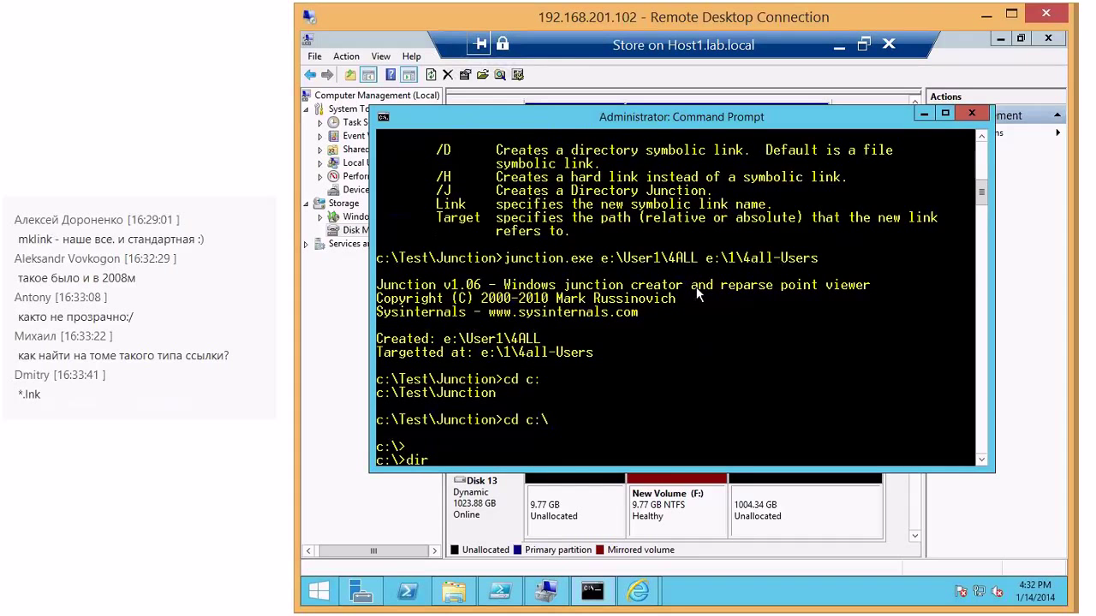
key("Return")
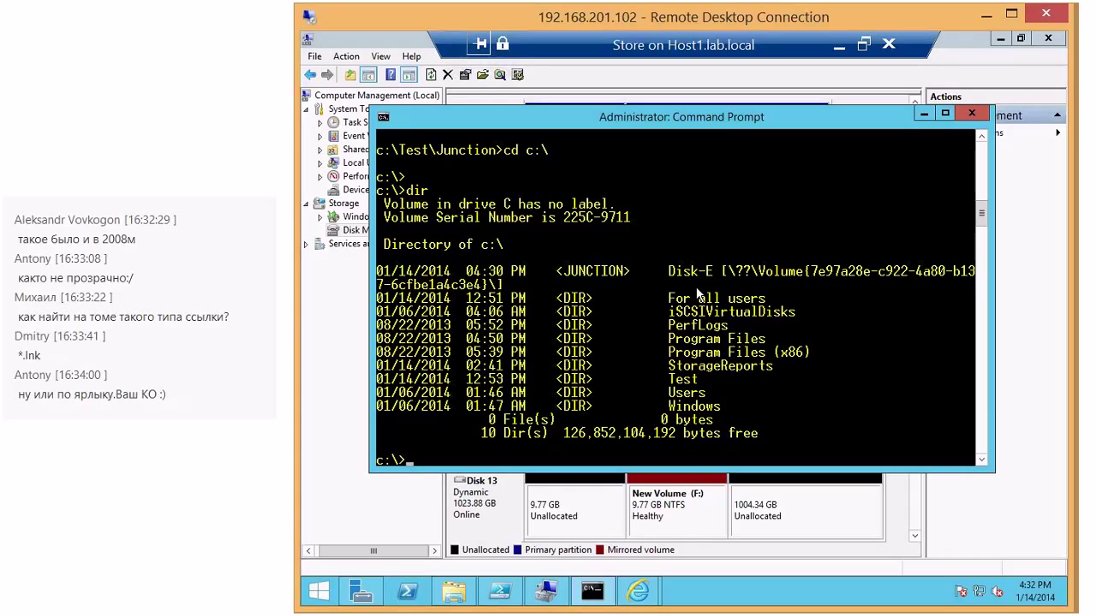
- Redirect the dir output to c:\test.txt and review the file in Notepad from Local Disk (C:)
type("dir > c:\test.txt")
key("Return")
key("alt+Tab")
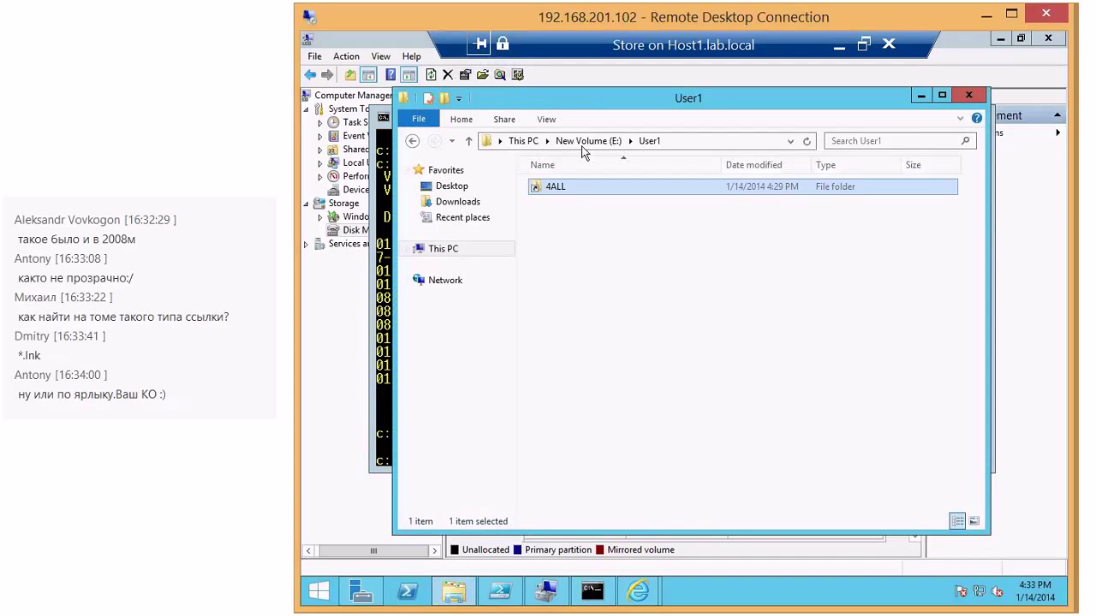
left_click(523, 141)
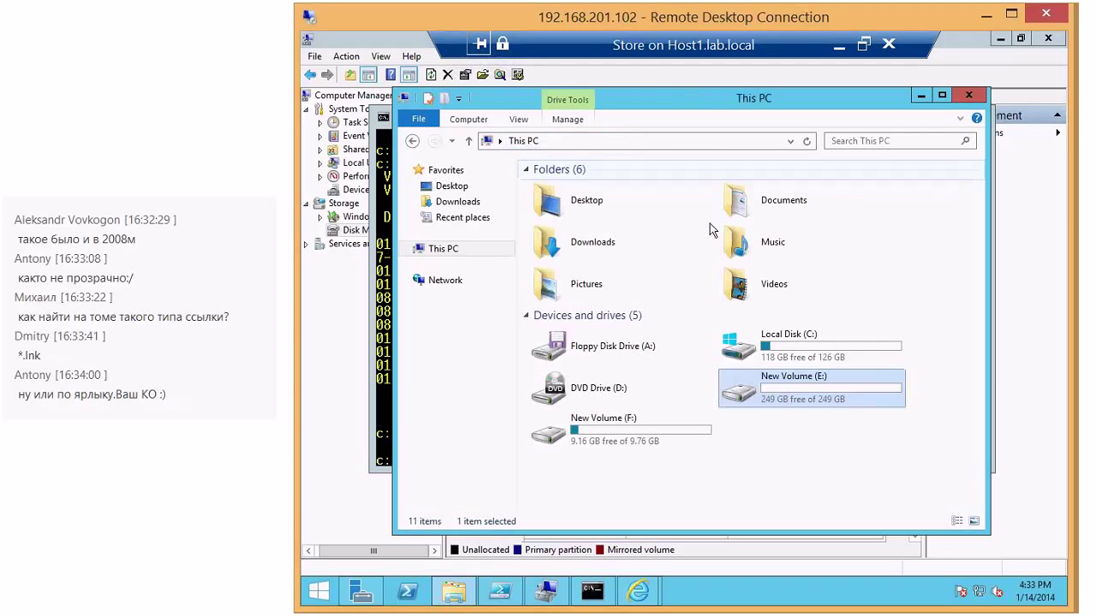
double_click(804, 344)
double_click(552, 343)
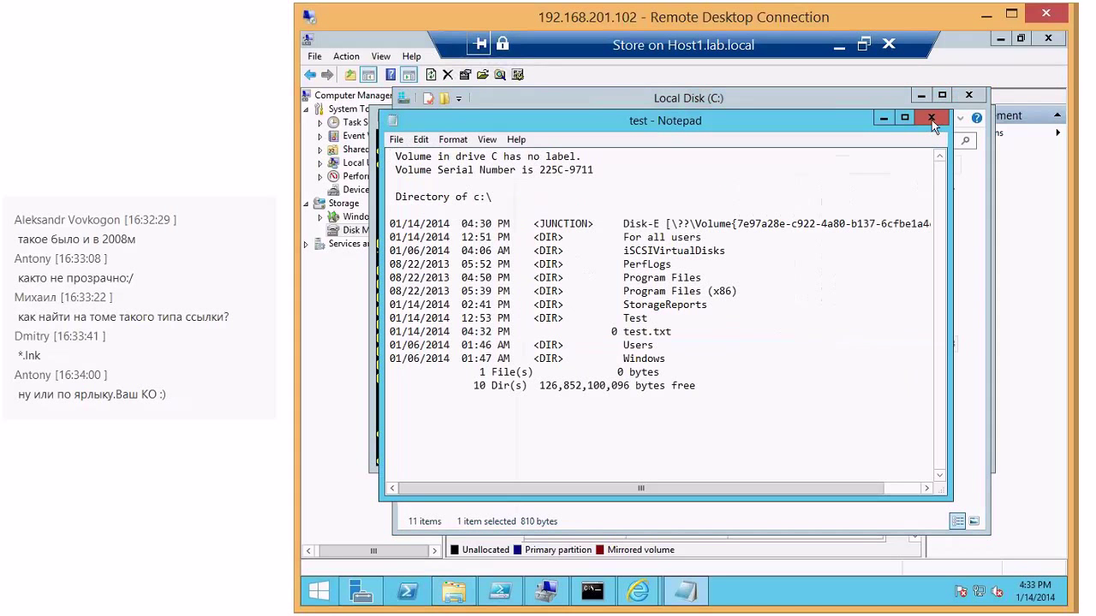
left_click(931, 120)
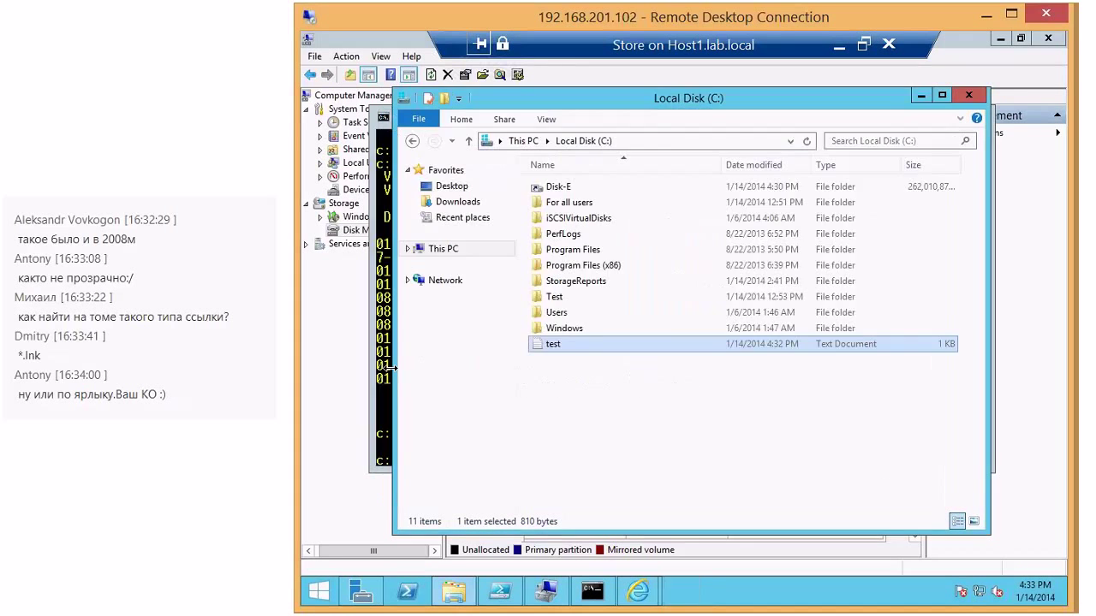
- Return to the Command Prompt and redirect the dir output to the alternate data stream c:\test.txt:aaaa
left_click(387, 368)
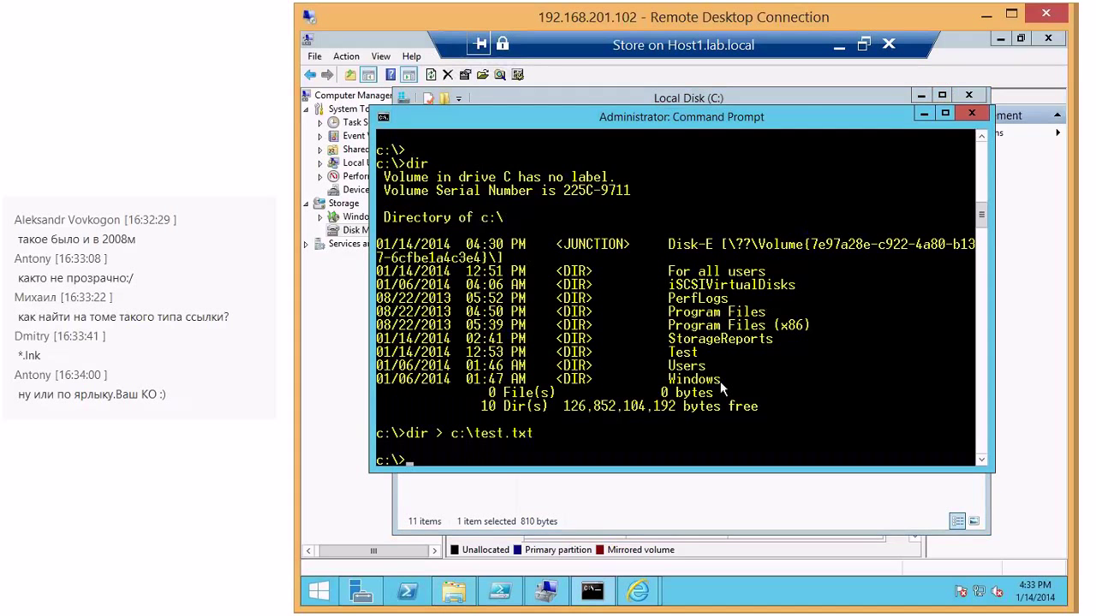
key("Up")
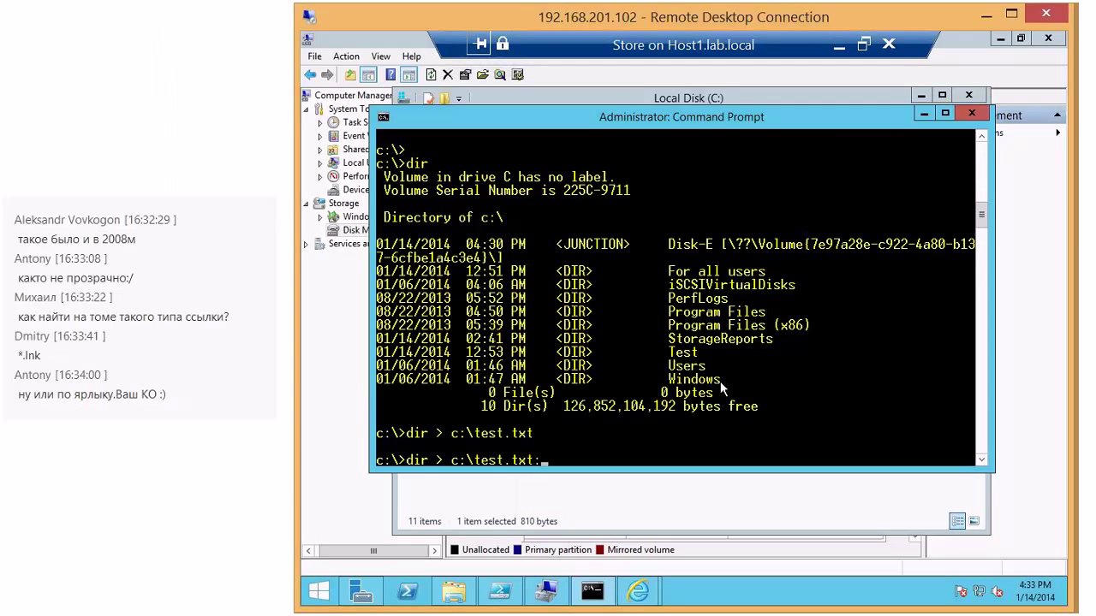
type(":aaaa")
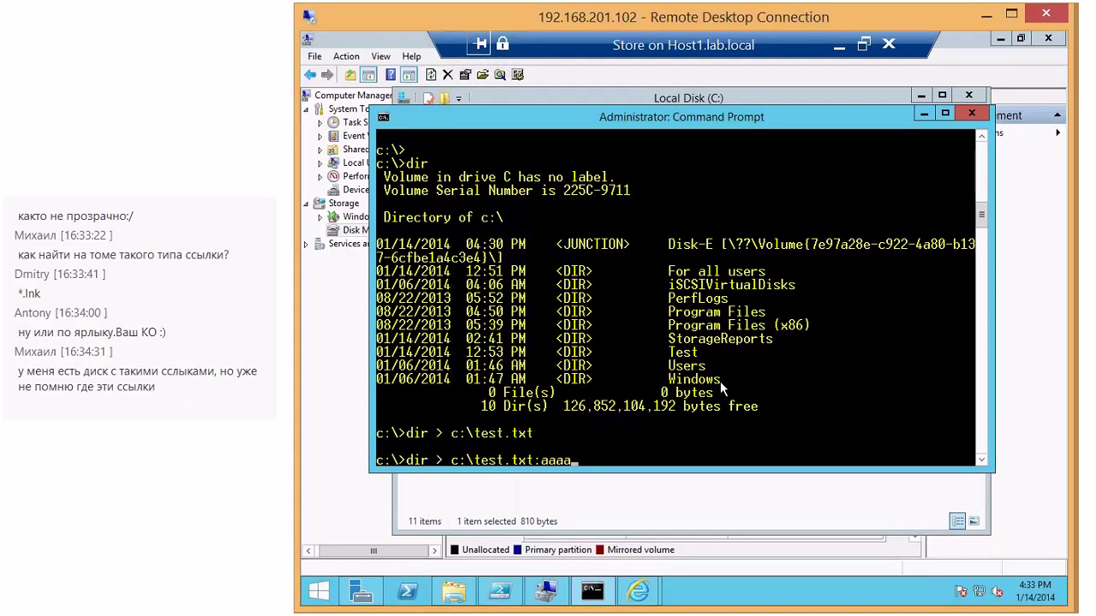
key("Return")
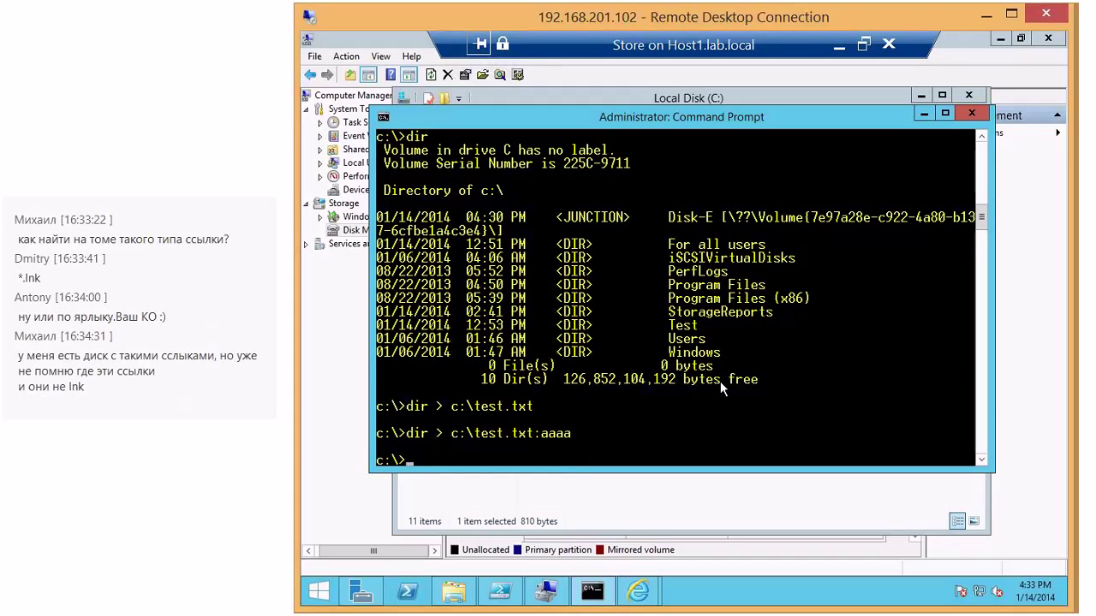
- Switch to File Explorer and delete the test text document from Local Disk (C:)
left_click(524, 493)
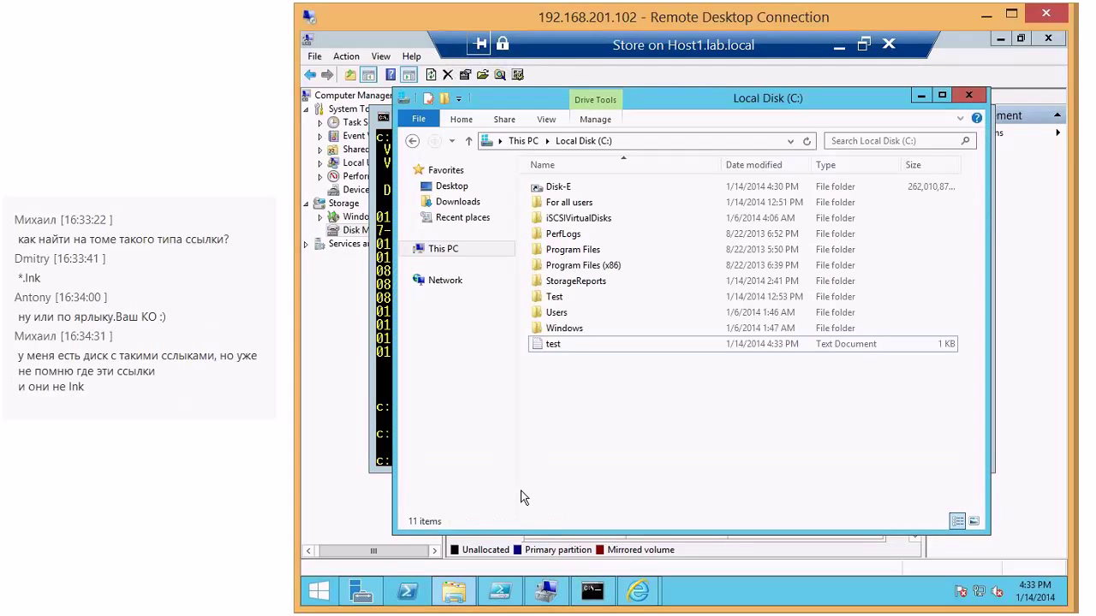
left_click(565, 342)
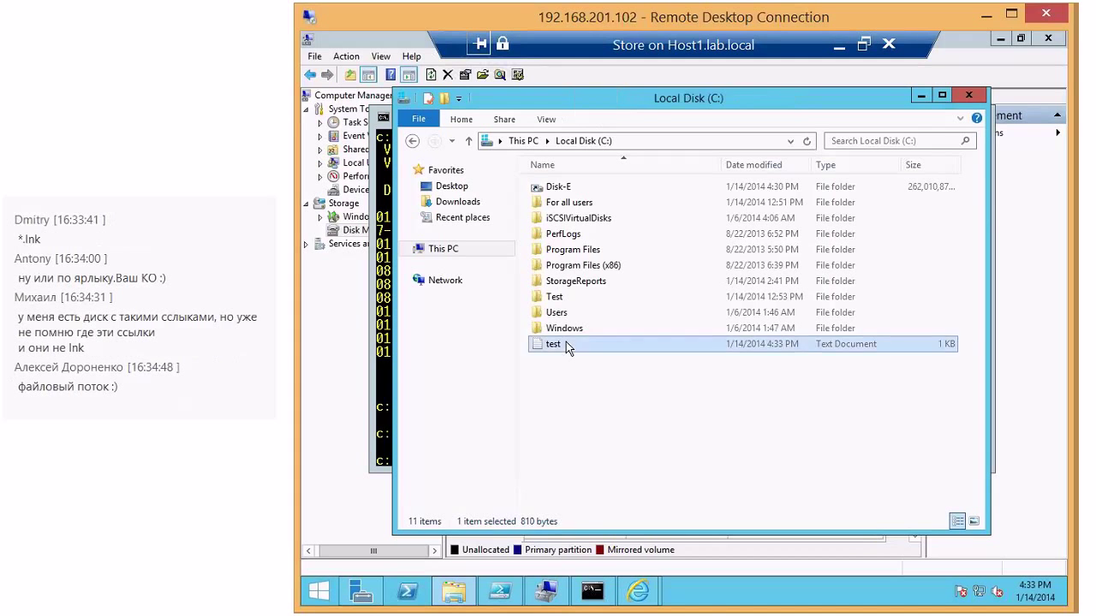
key("Delete")
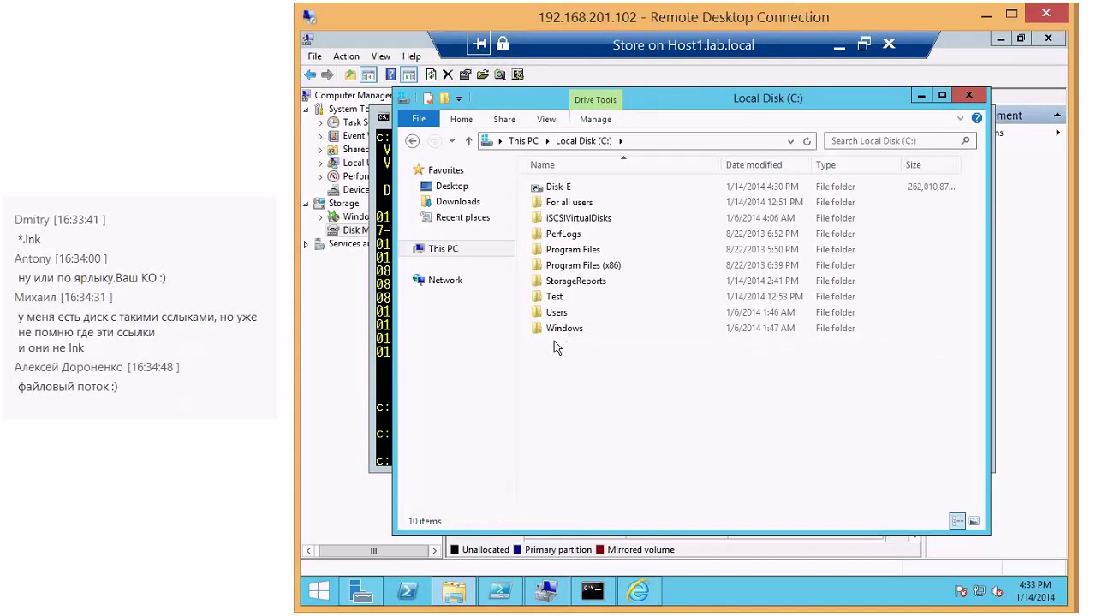
- Rerun dir > c:\test.txt:aaaa in the Command Prompt to recreate the deleted file with only the stream
left_click(378, 429)
key("Up")
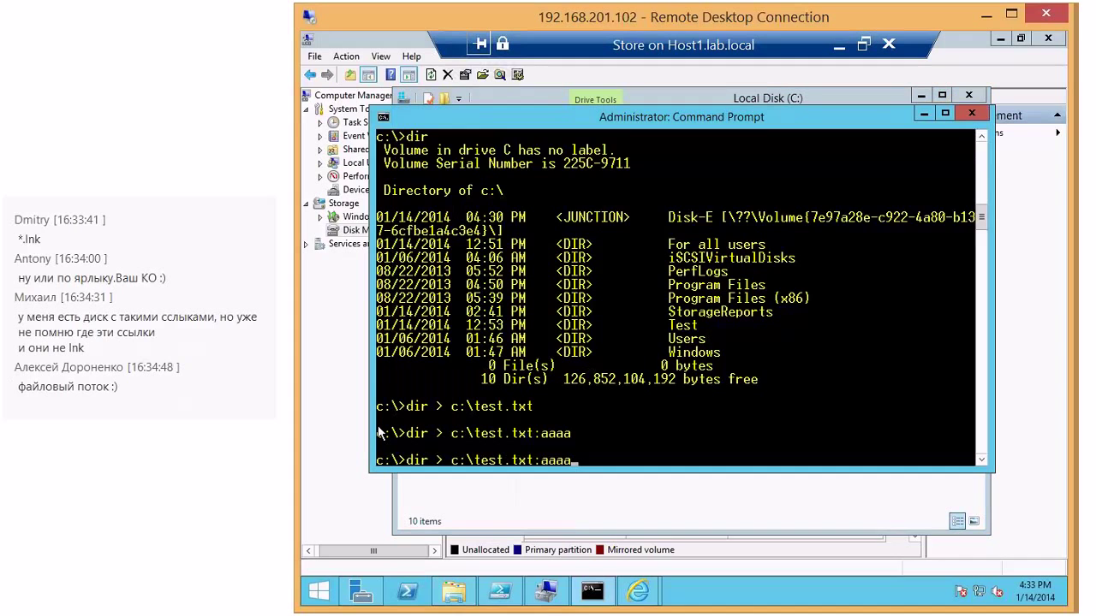
key("Return")
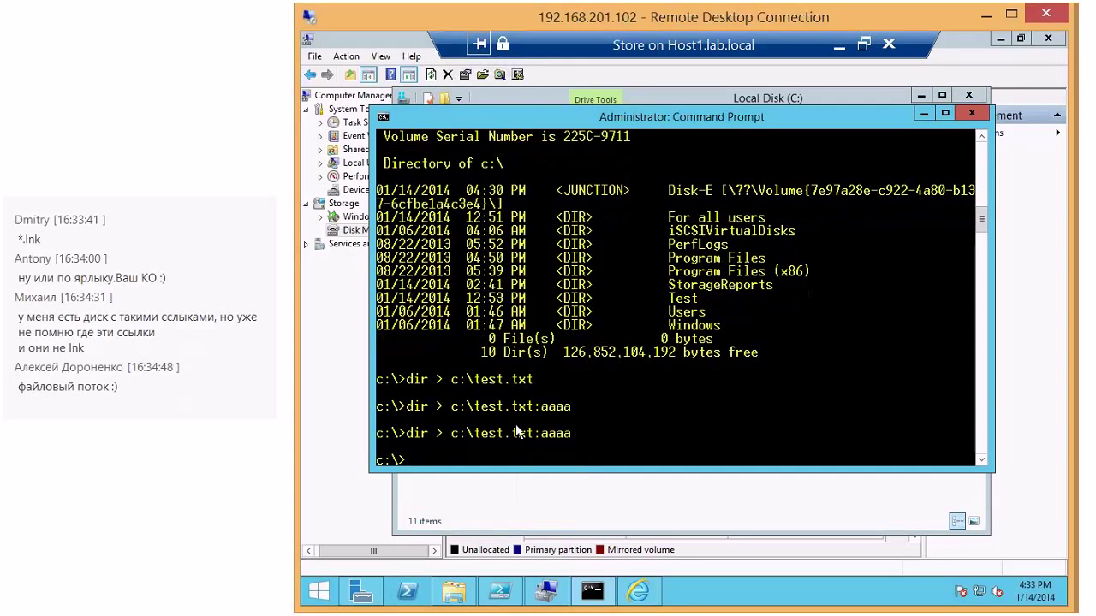
- Check the size of the recreated test file on Local Disk (C:) and inspect its contents in Notepad
key("alt+Tab")
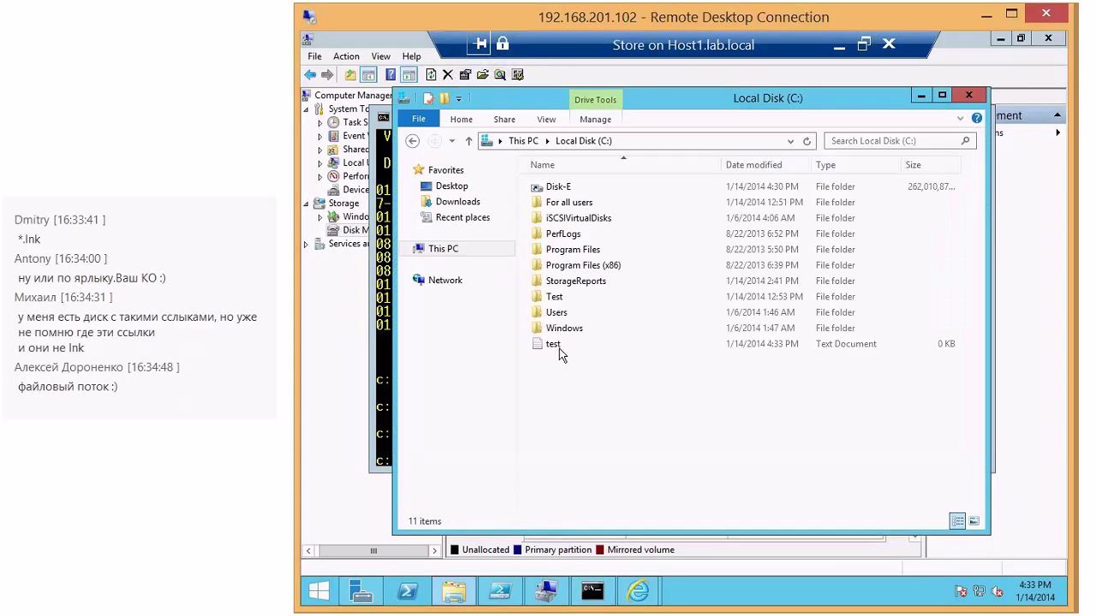
left_click(930, 344)
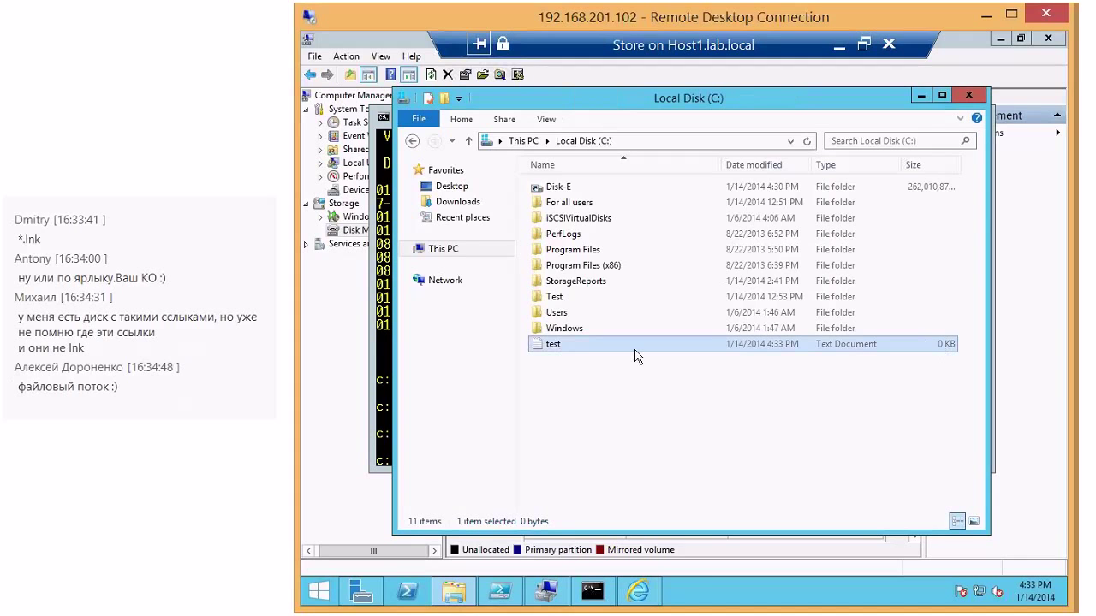
double_click(553, 344)
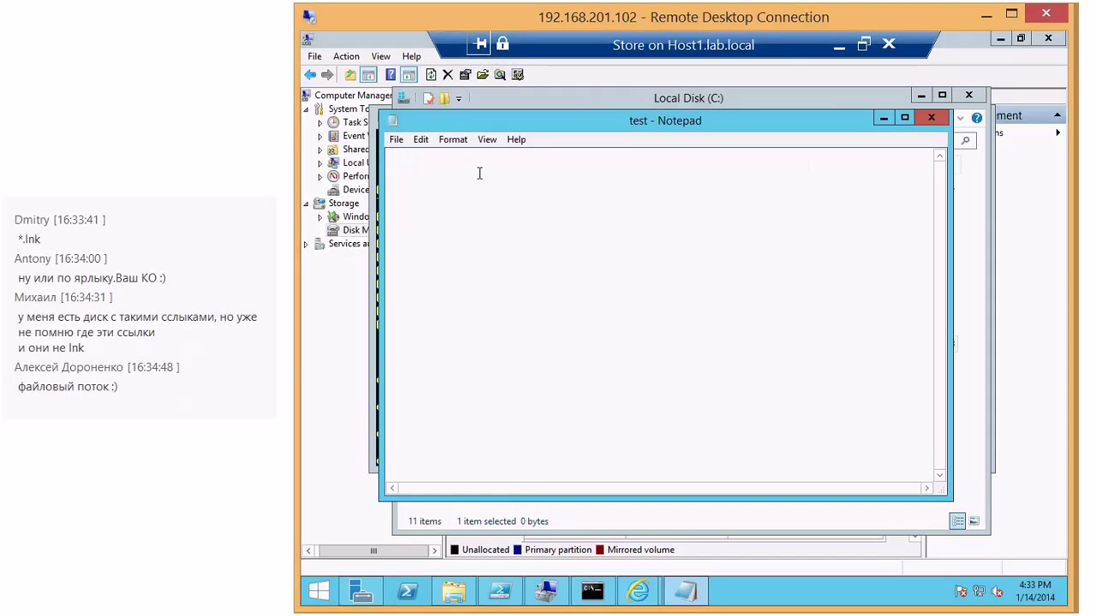
left_click(930, 118)
double_click(553, 343)
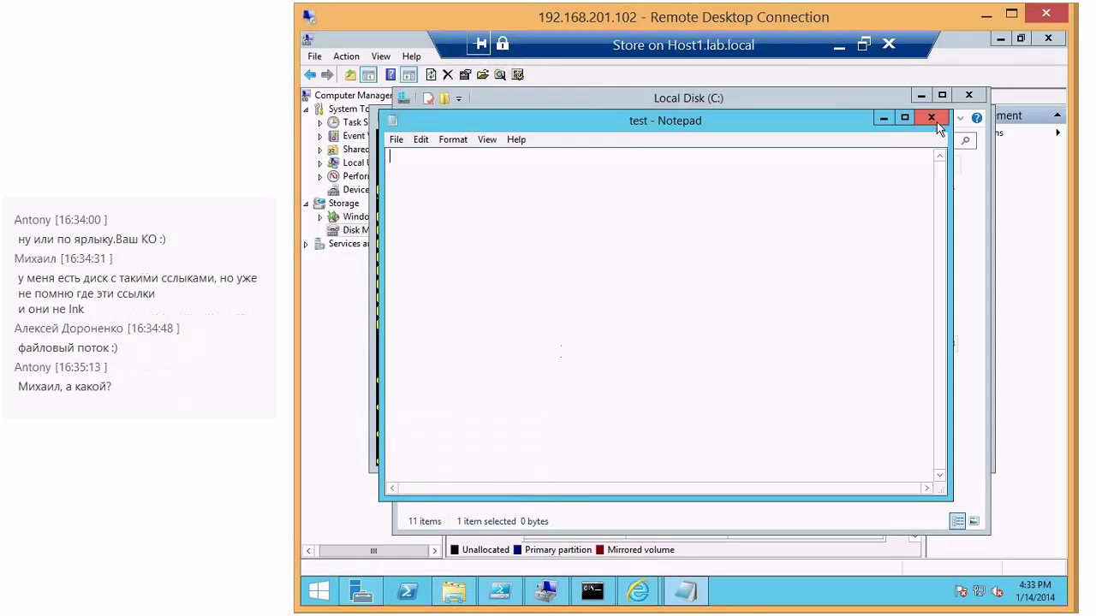
left_click(938, 128)
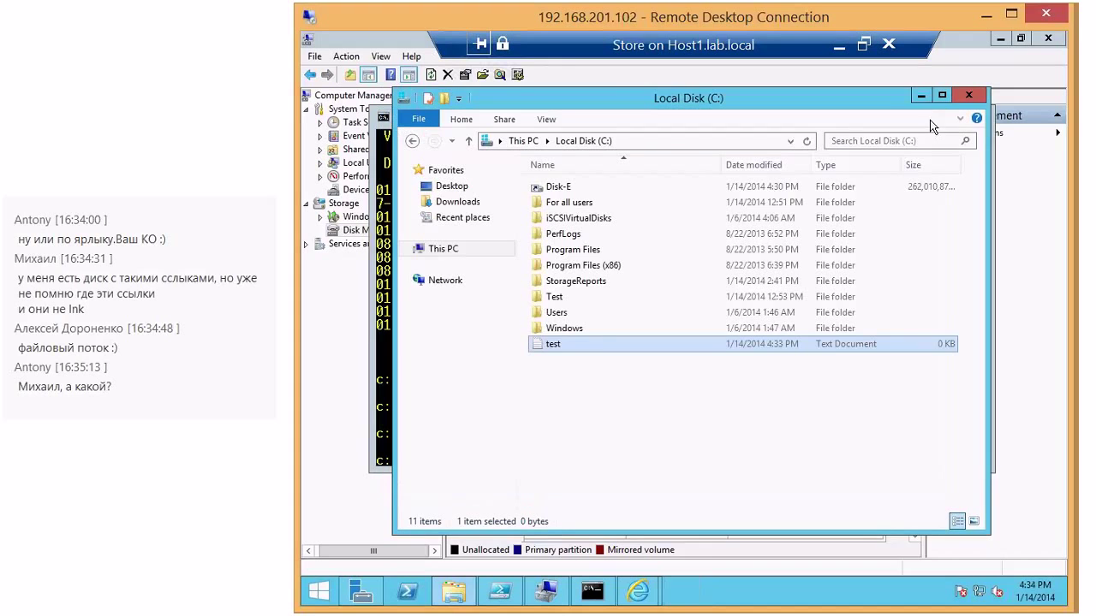
left_click(382, 385)
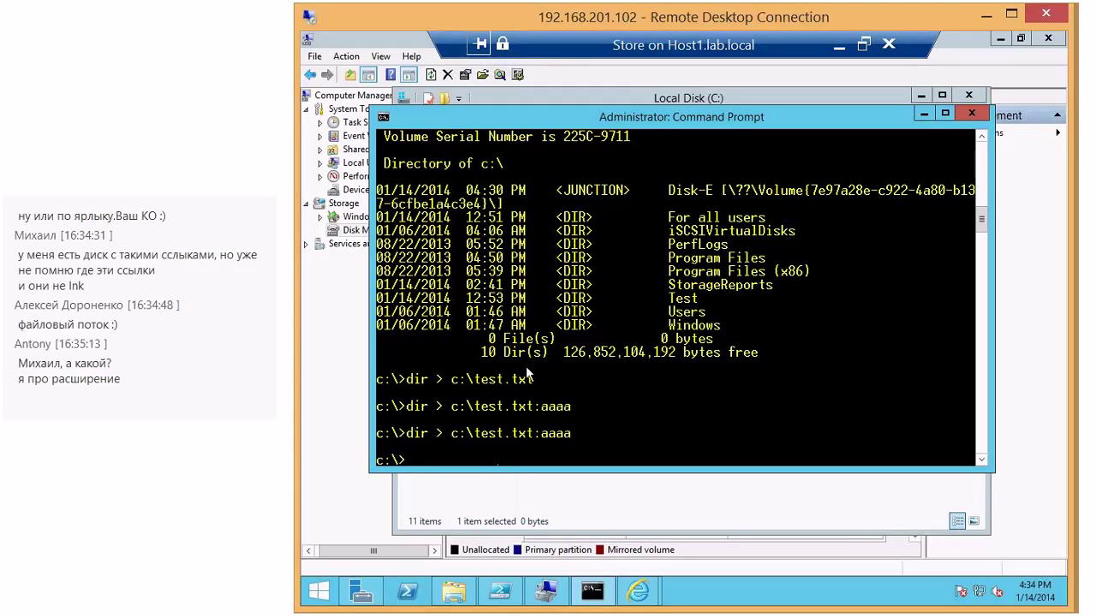
left_click(513, 486)
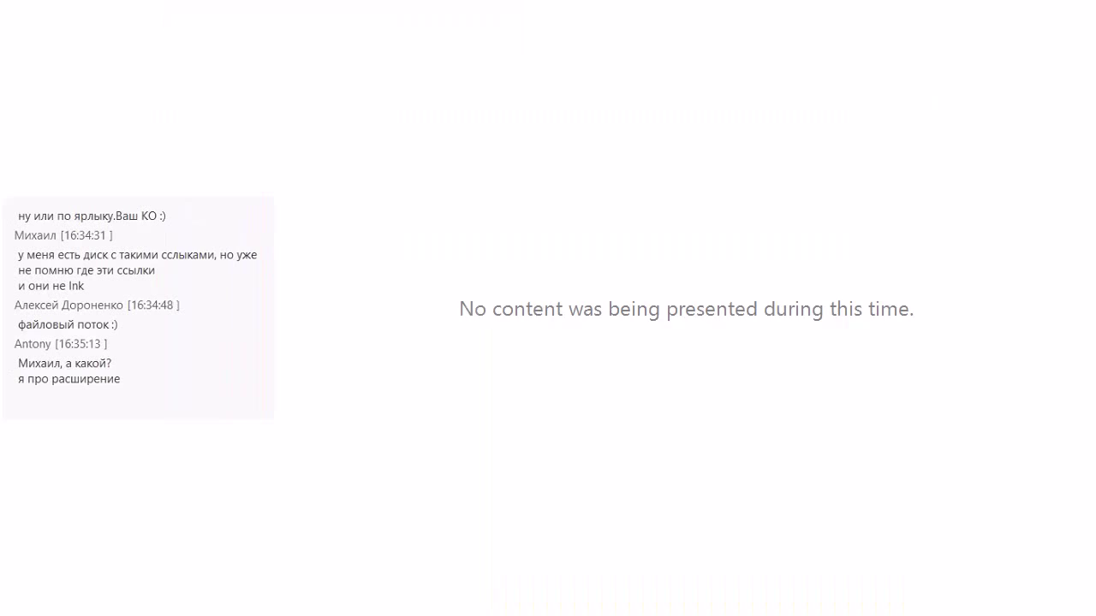
- Inspect the general and detailed properties of the test file on Local Disk (C:), and close its properties without changes
right_click(603, 351)
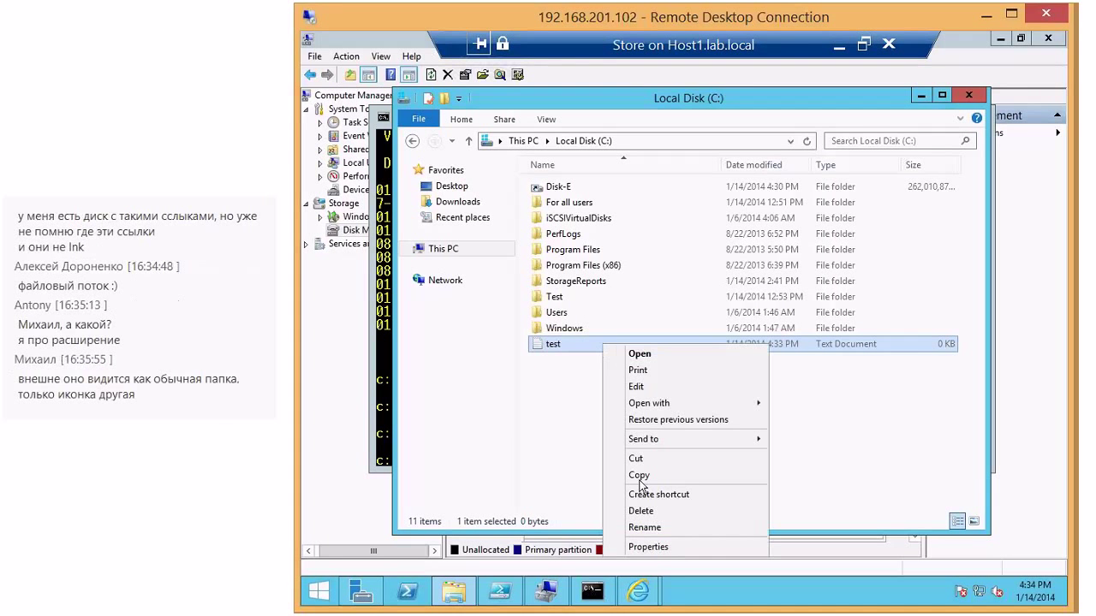
left_click(648, 548)
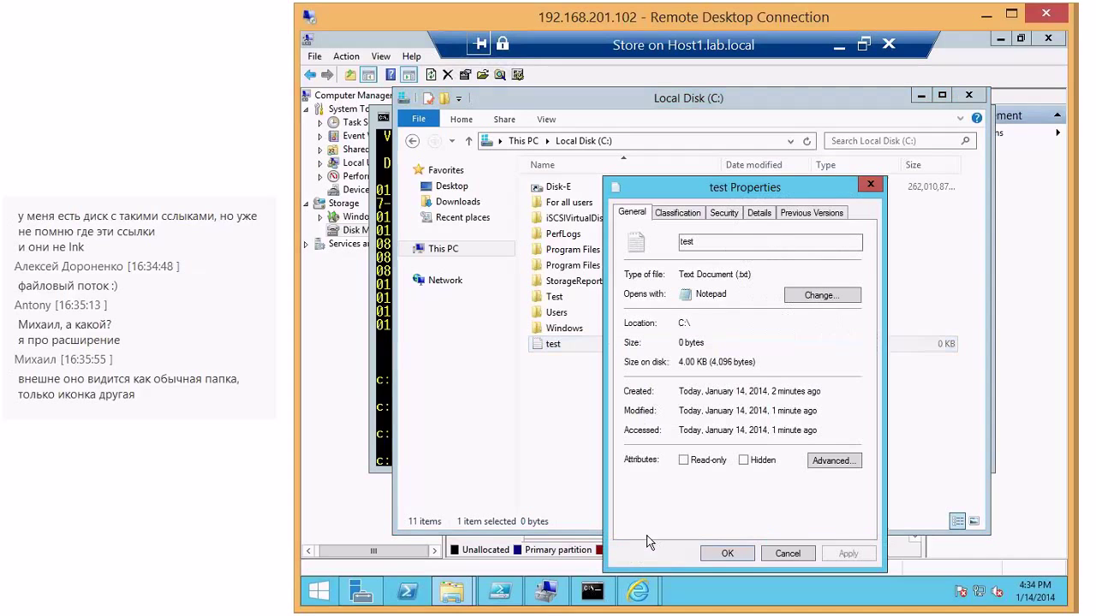
left_click(763, 214)
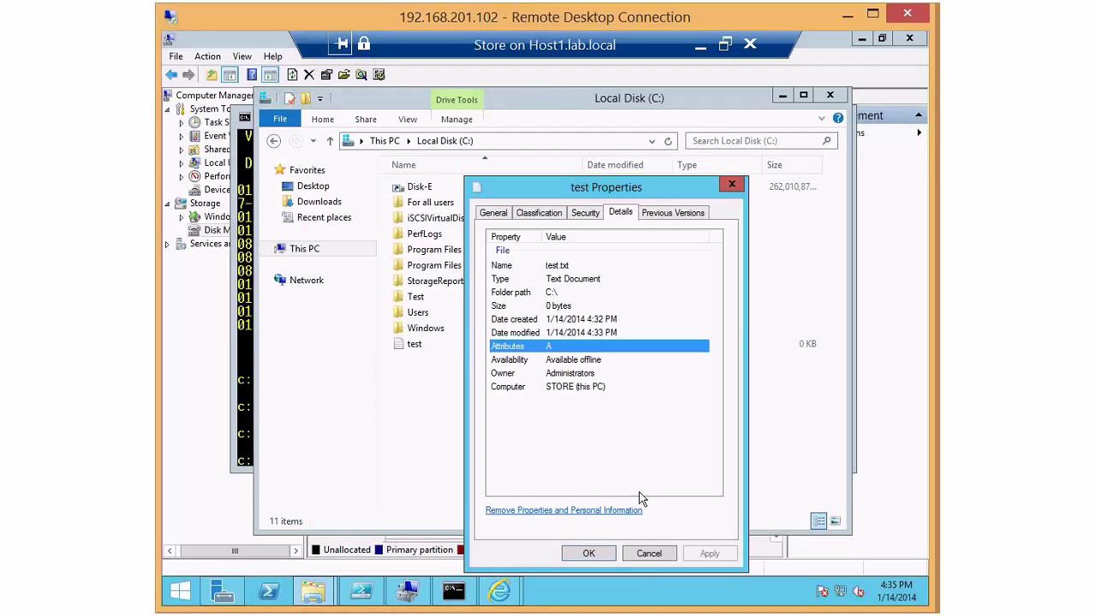
left_click(648, 554)
- Minimize the File Explorer and Command Prompt windows to return to Disk Management
left_click(480, 570)
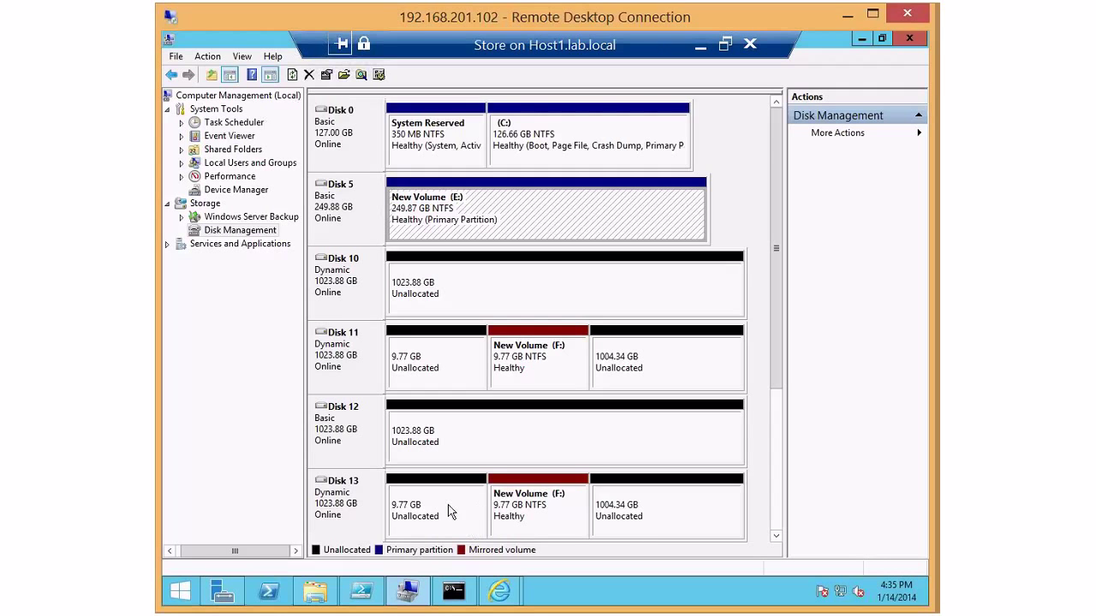
left_click(324, 599)
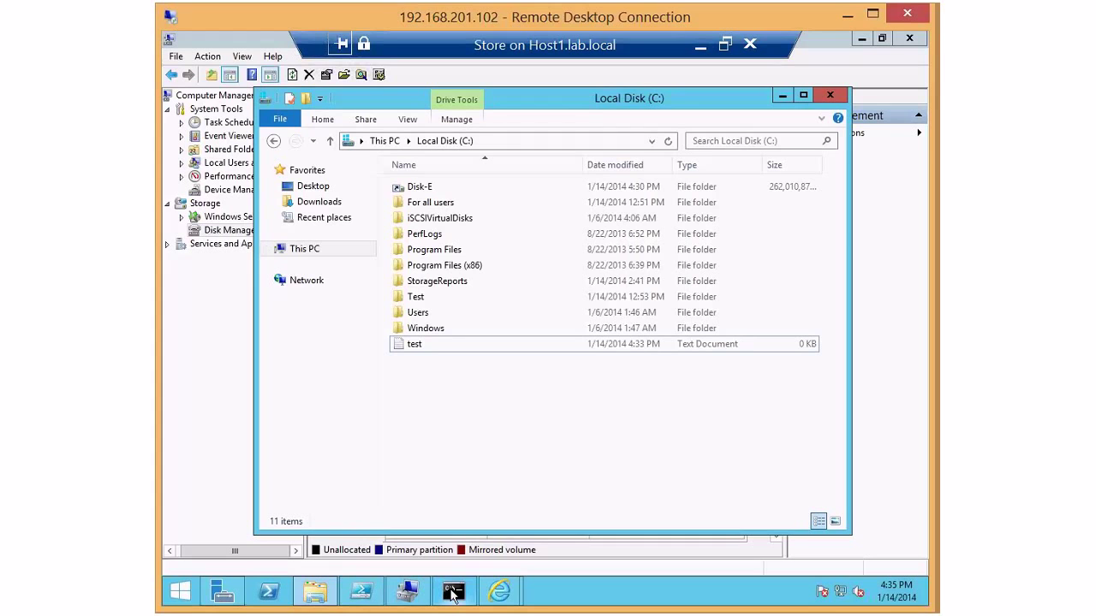
left_click(453, 593)
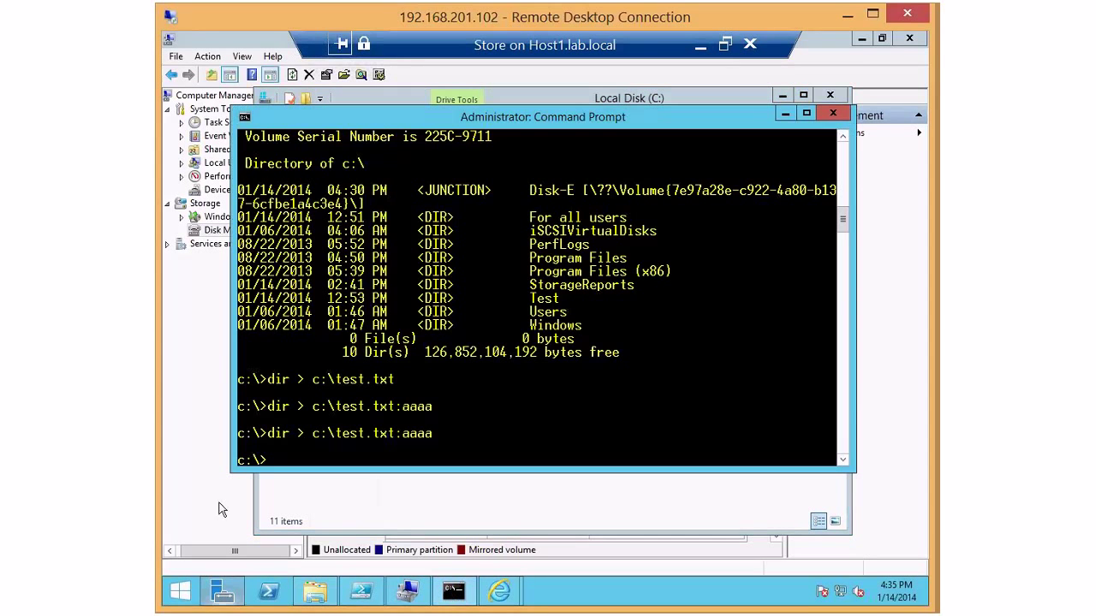
left_click(317, 507)
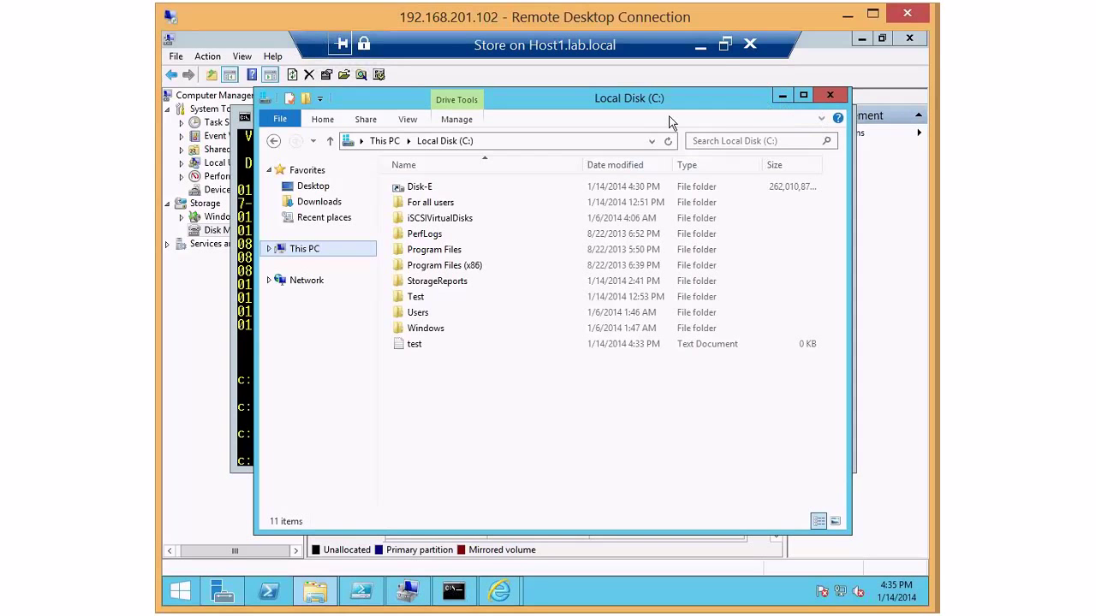
left_click(788, 98)
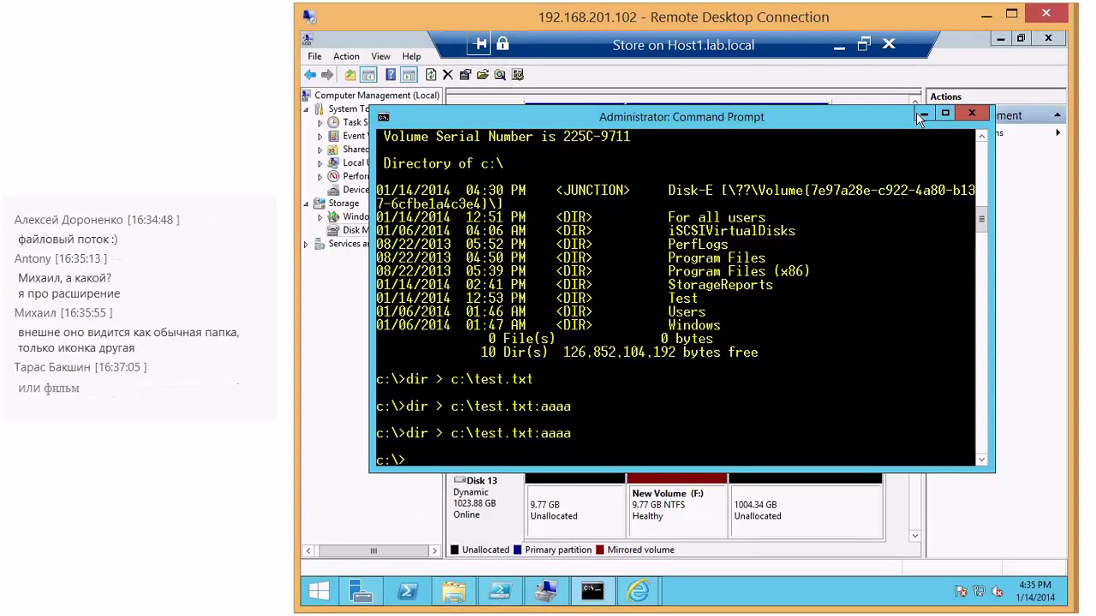
left_click(919, 114)
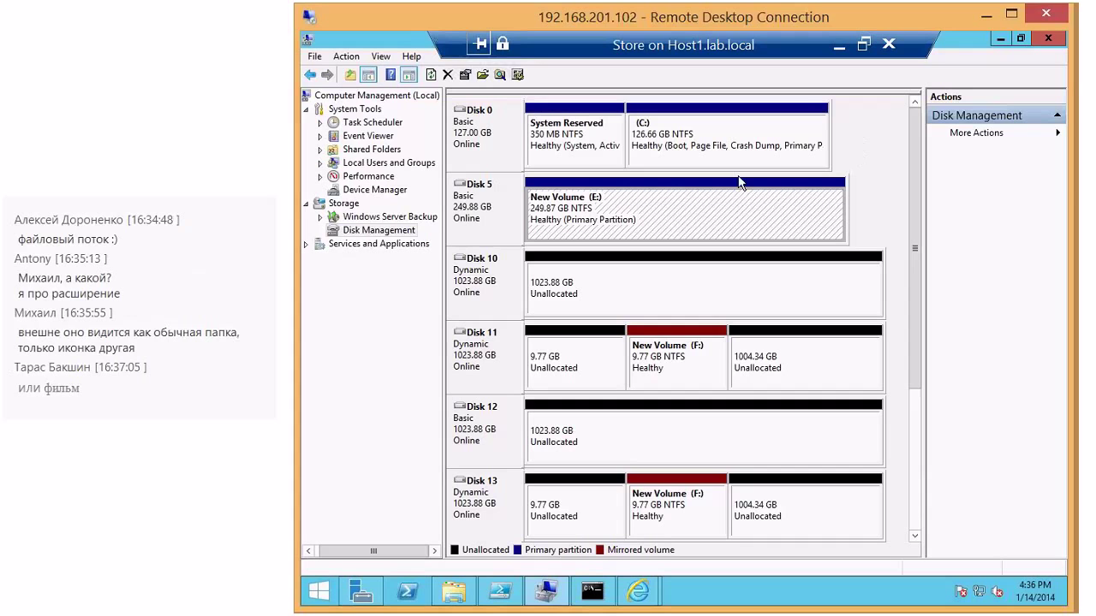
- Open the quota settings in the properties of New Volume (E:) on Disk 5
right_click(604, 206)
left_click(660, 301)
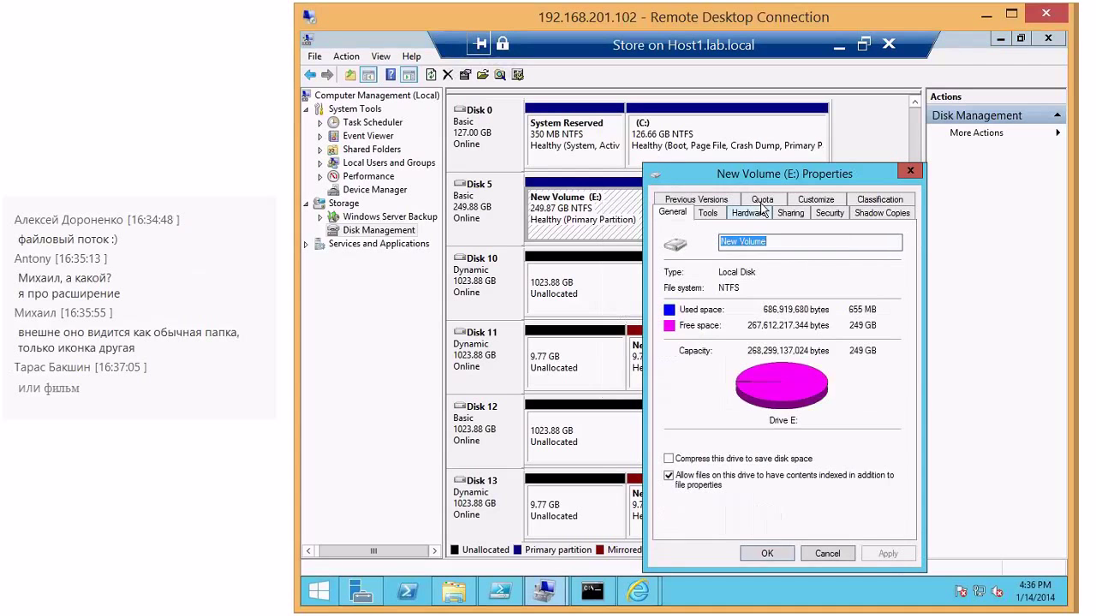
left_click(761, 200)
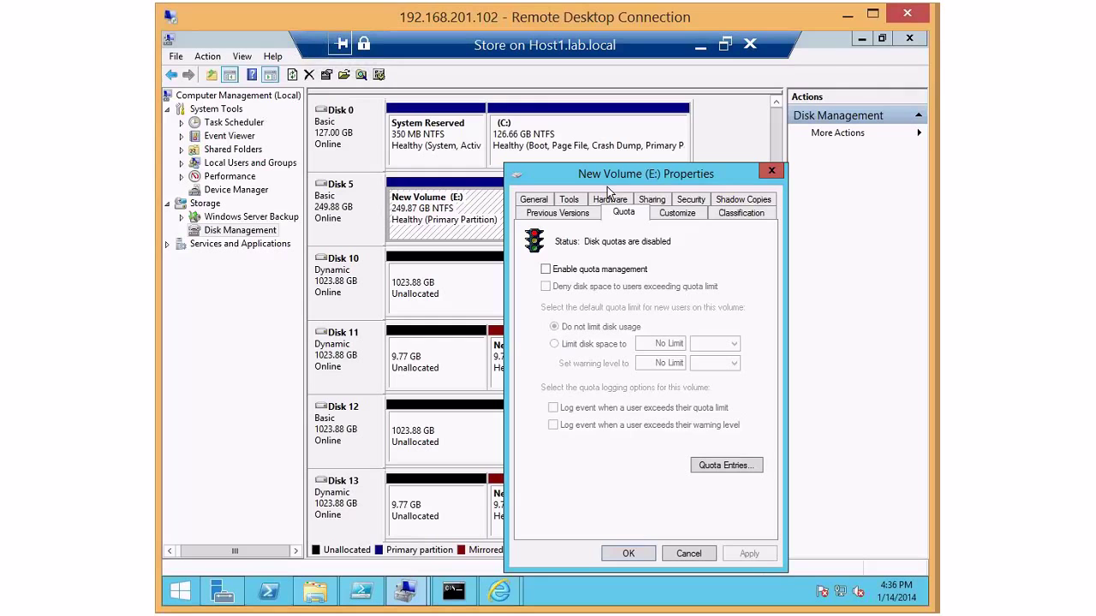
- Enable quota management, try the Limit disk space option, and switch back to Do not limit disk usage
left_click(545, 270)
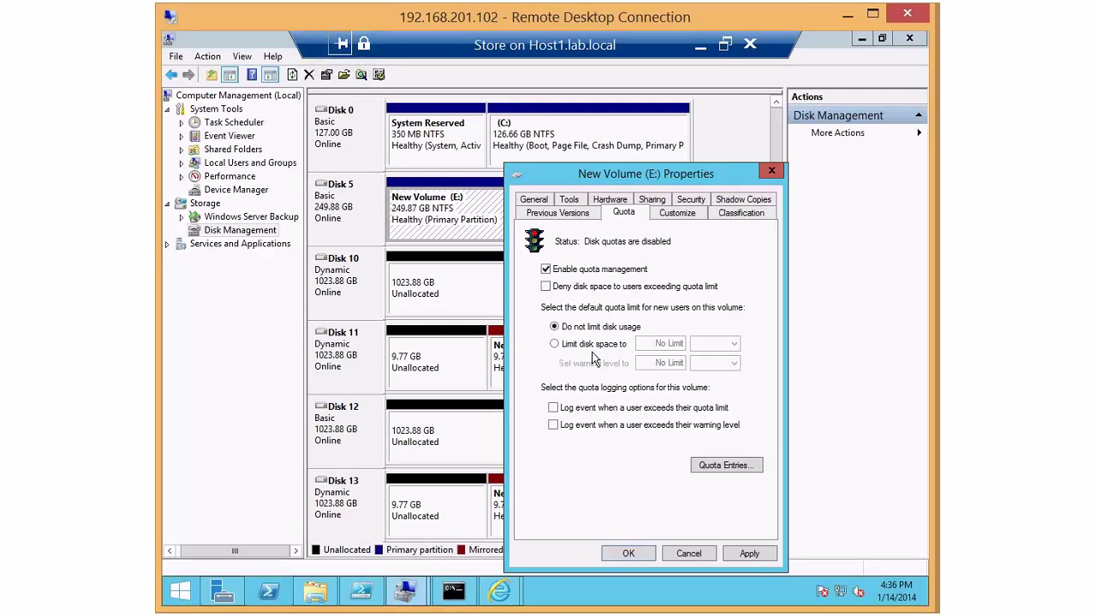
left_click(554, 344)
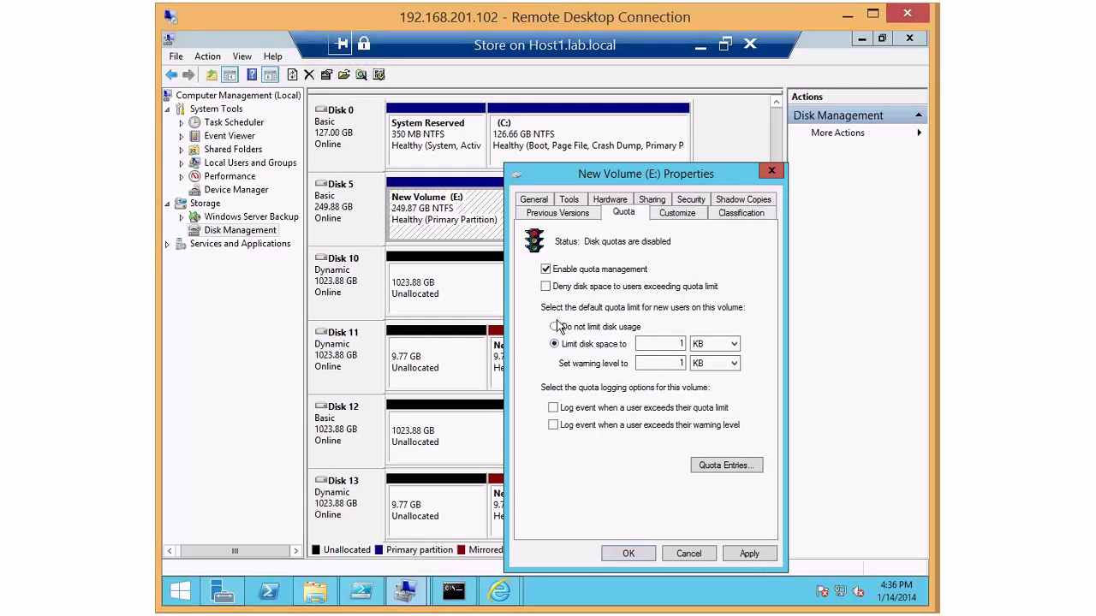
left_click(554, 328)
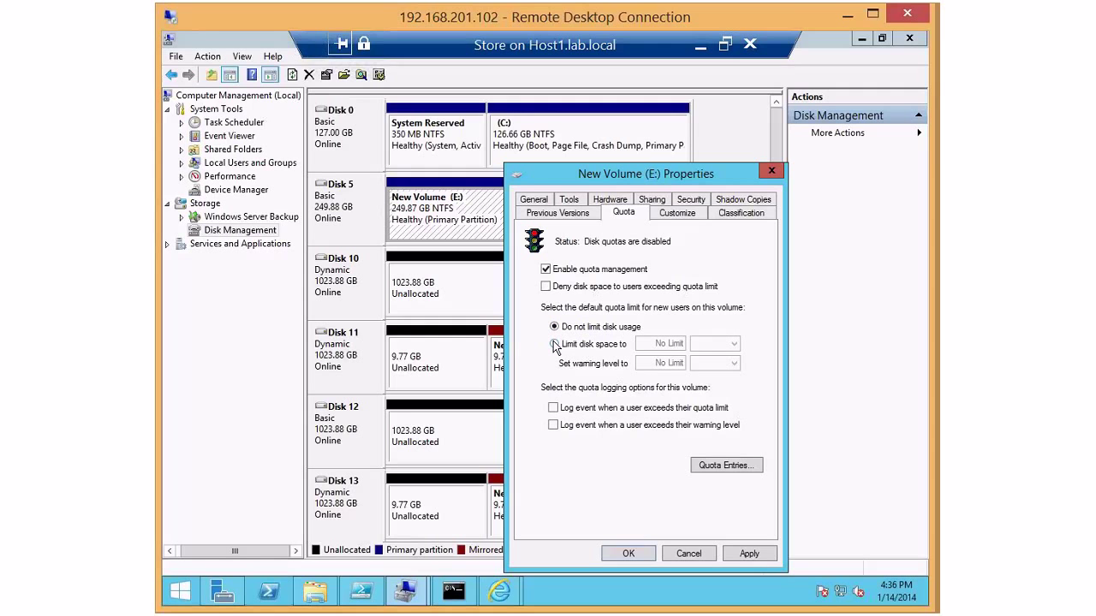
- Start a new entry in the quota entries for New Volume (E:) and try to assign it to the name users
left_click(725, 465)
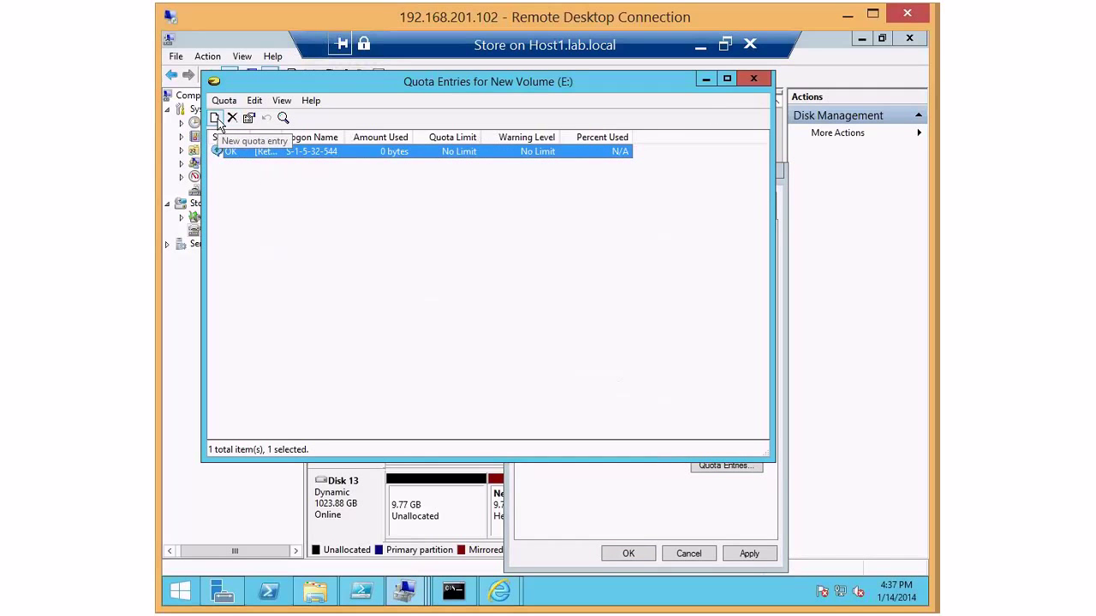
left_click(753, 82)
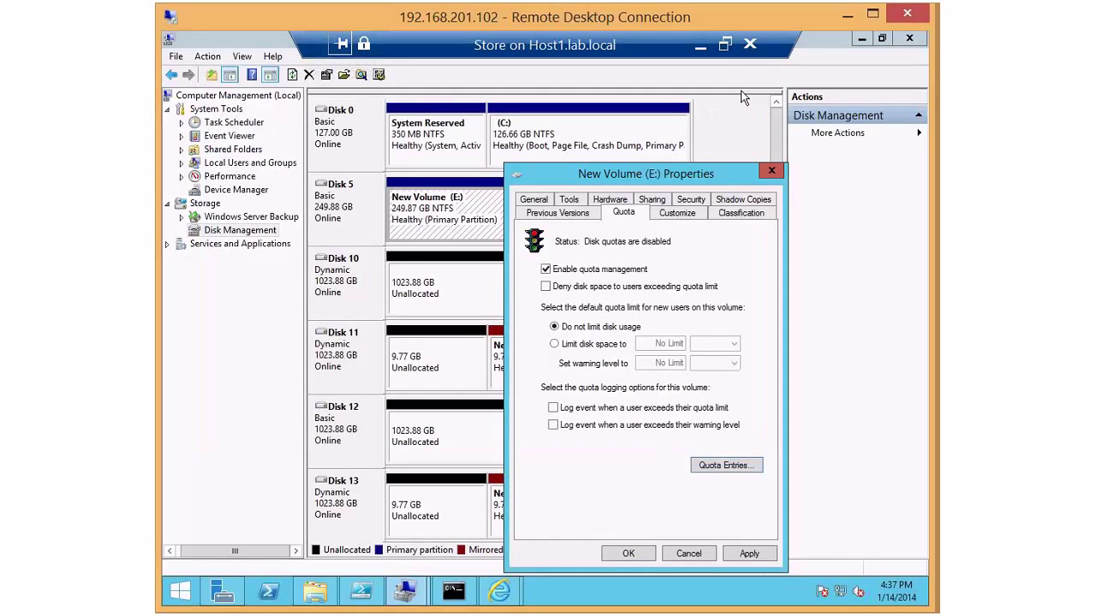
left_click(728, 467)
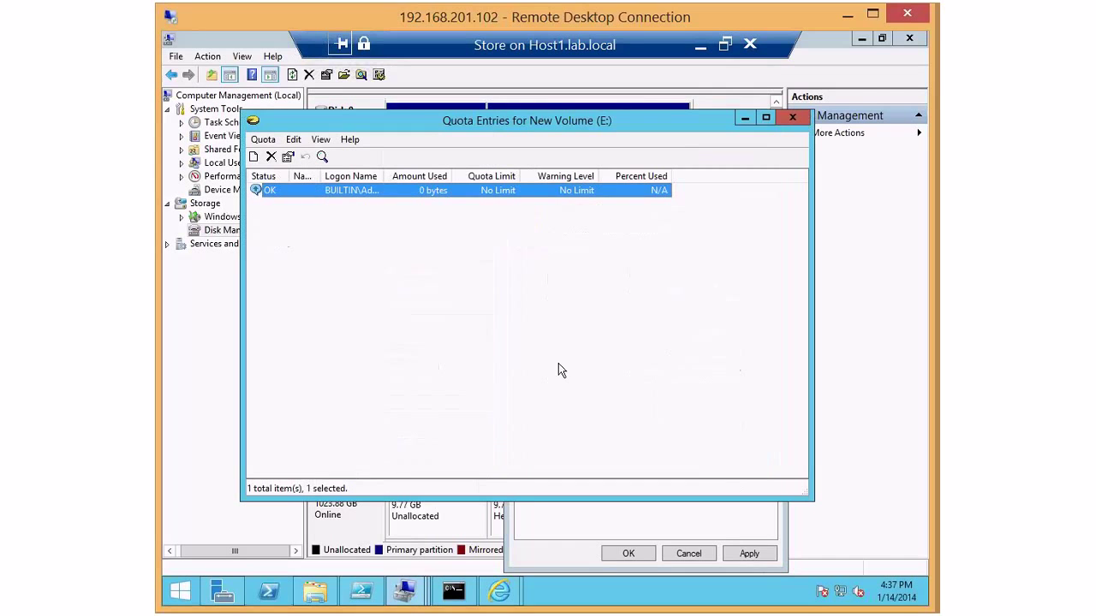
left_click(254, 157)
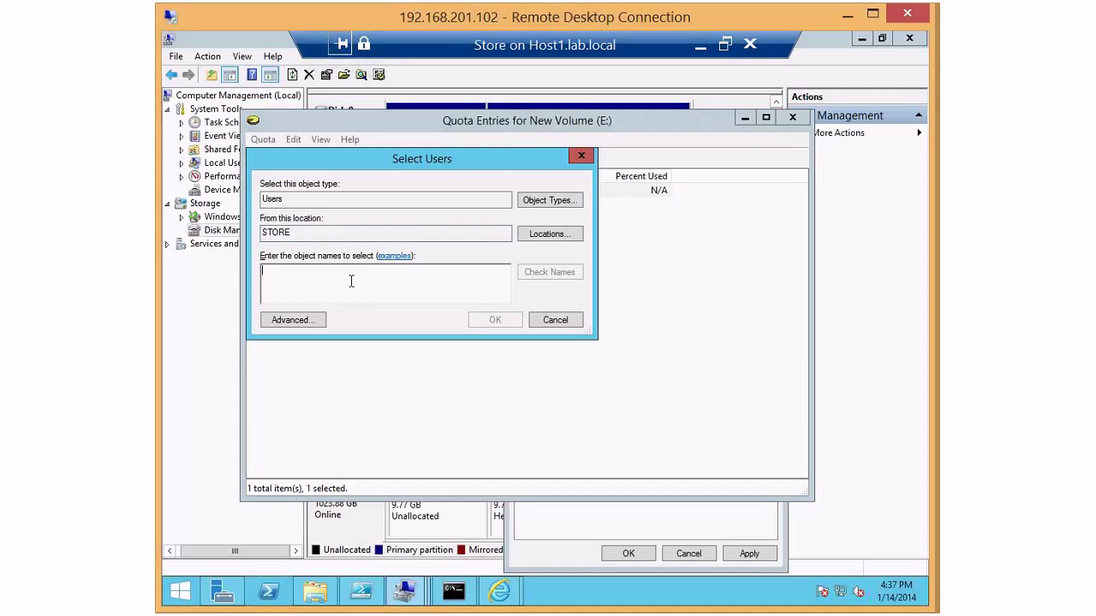
type("users")
key("Return")
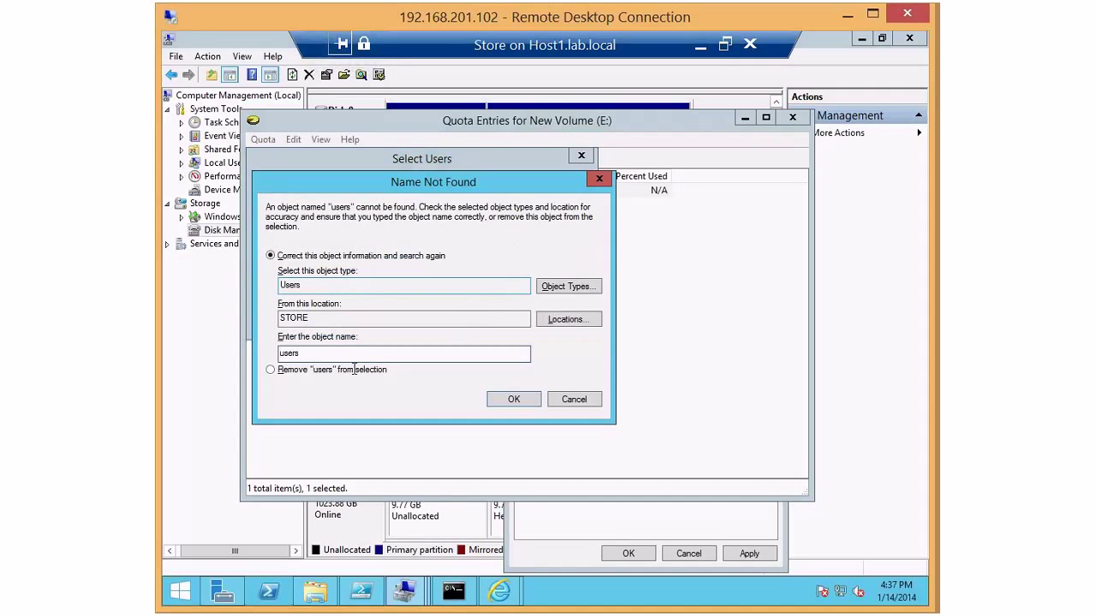
key("Escape")
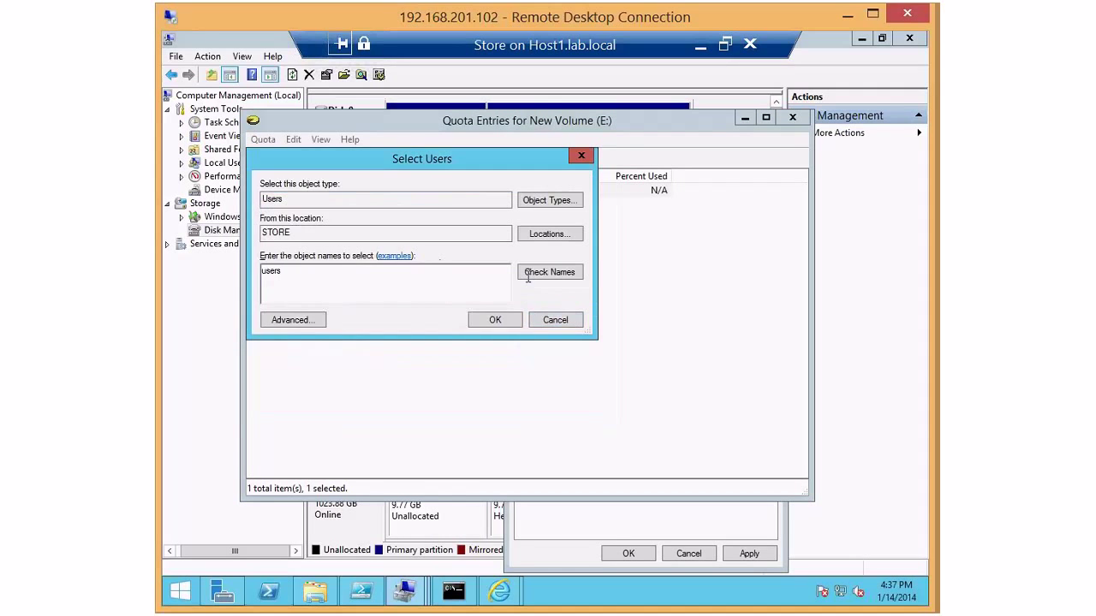
- Find the accounts on STORE and choose Guest as the only user for the new quota entry
left_click(294, 320)
key("Return")
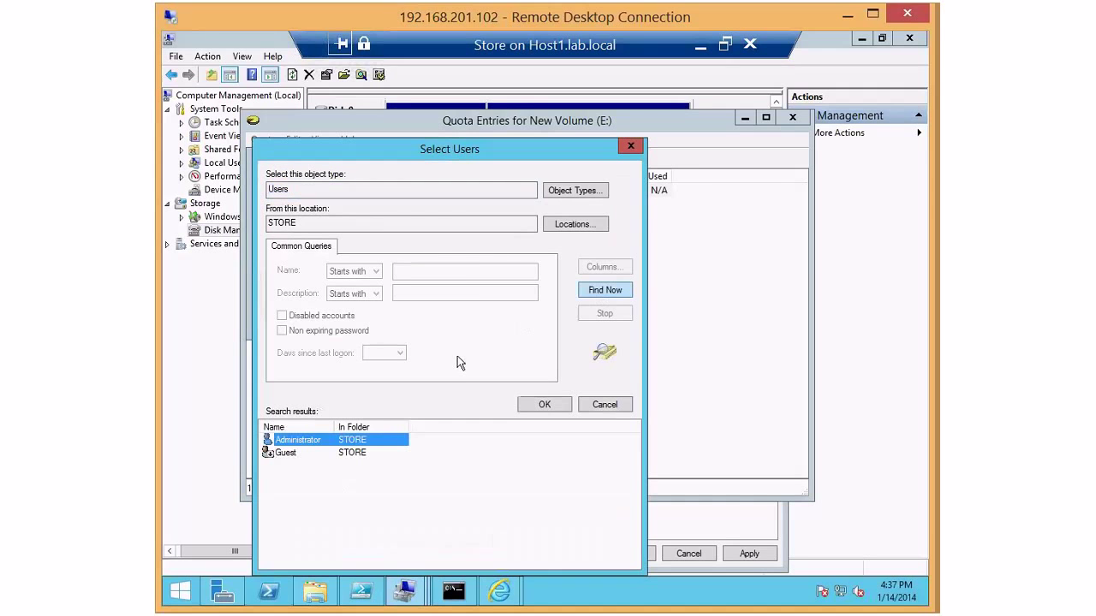
double_click(300, 453)
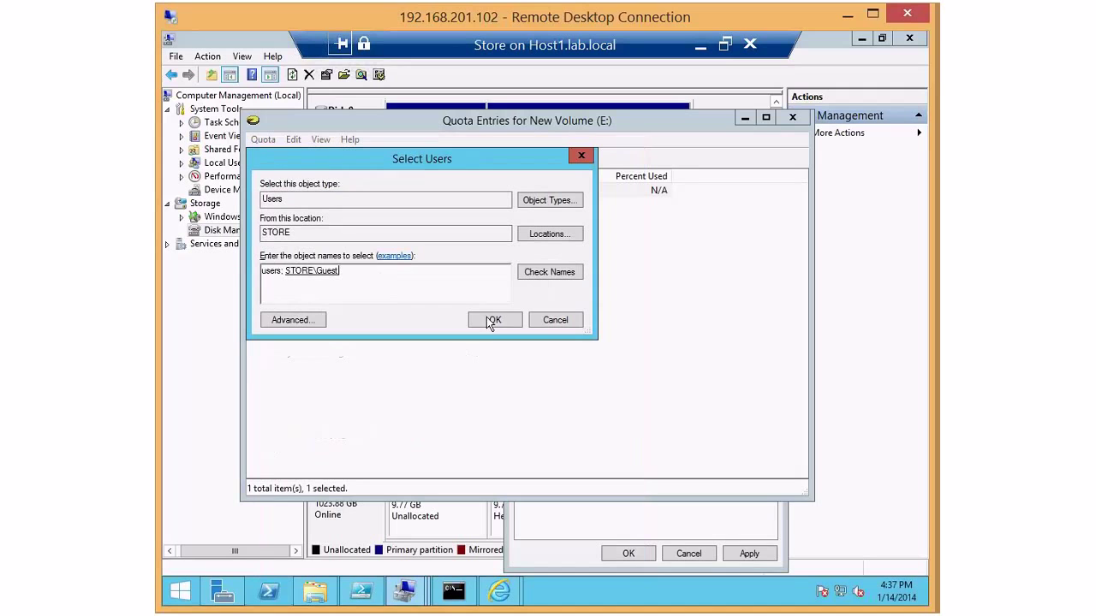
double_click(272, 271)
key("Delete")
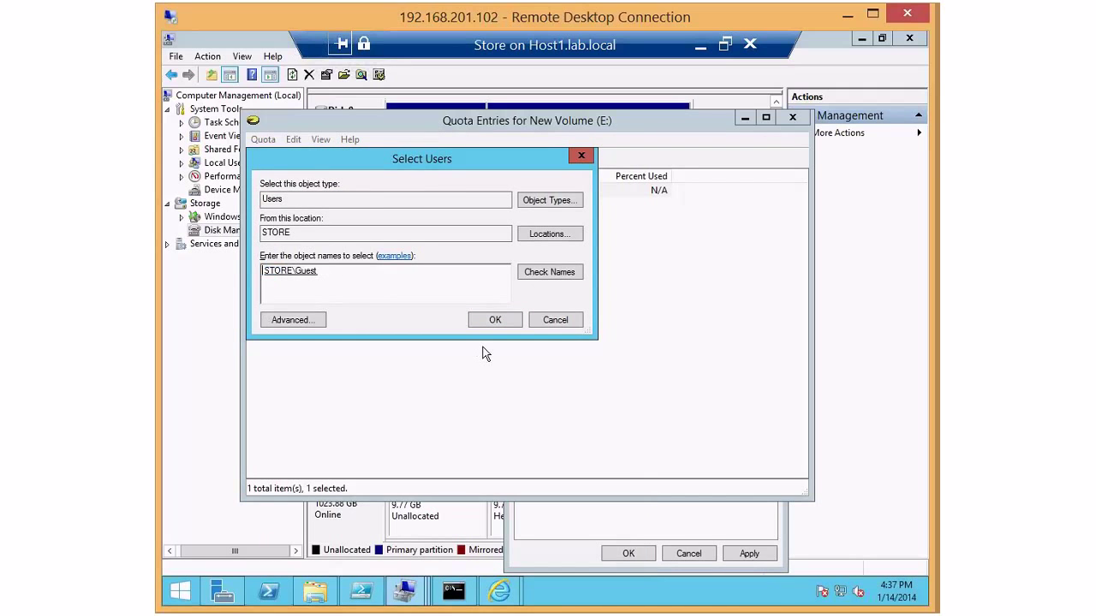
left_click(493, 320)
- Limit the Guest account's disk space to 10 GB in the new quota entry
left_click(300, 257)
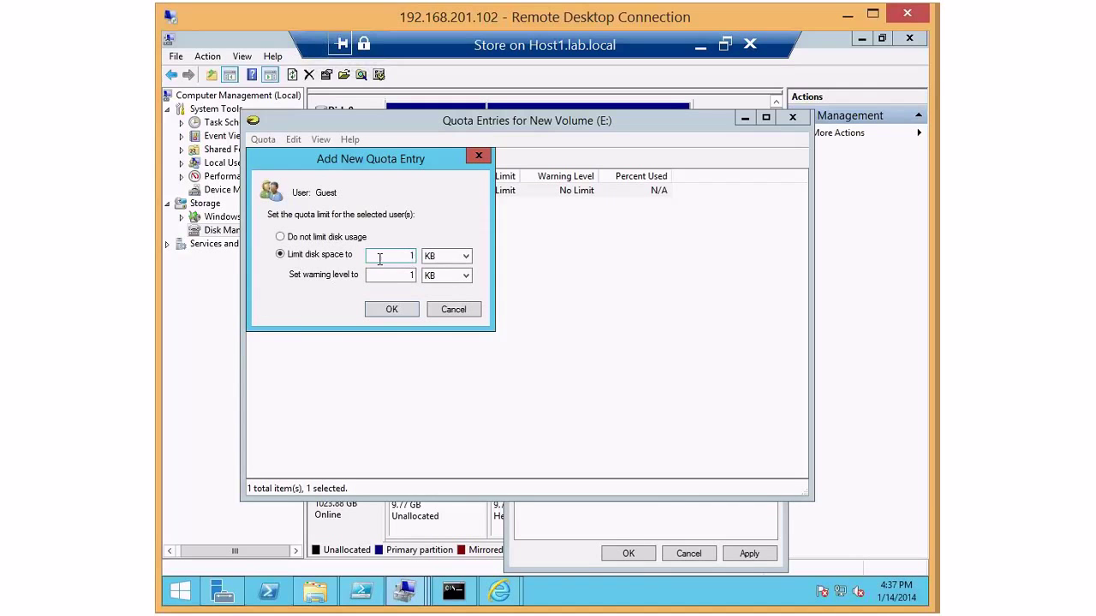
left_click_drag(403, 258, 422, 259)
left_click(467, 257)
left_click(435, 289)
left_click(414, 257)
type("10")
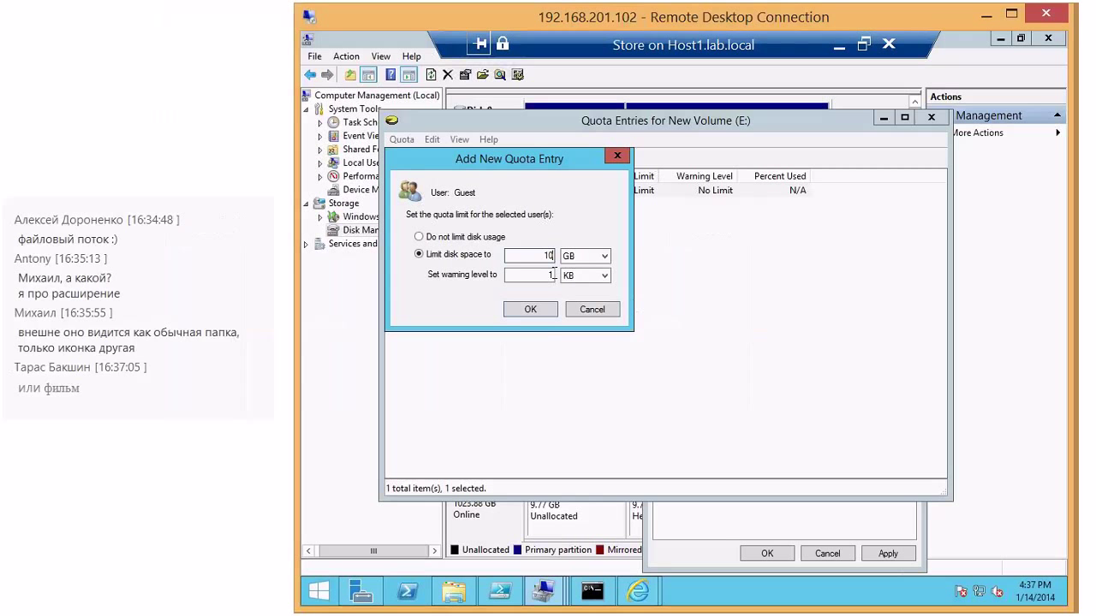
- Set the Guest account's warning level to 9 GB and add the quota entry
left_click_drag(415, 274, 401, 274)
type("9")
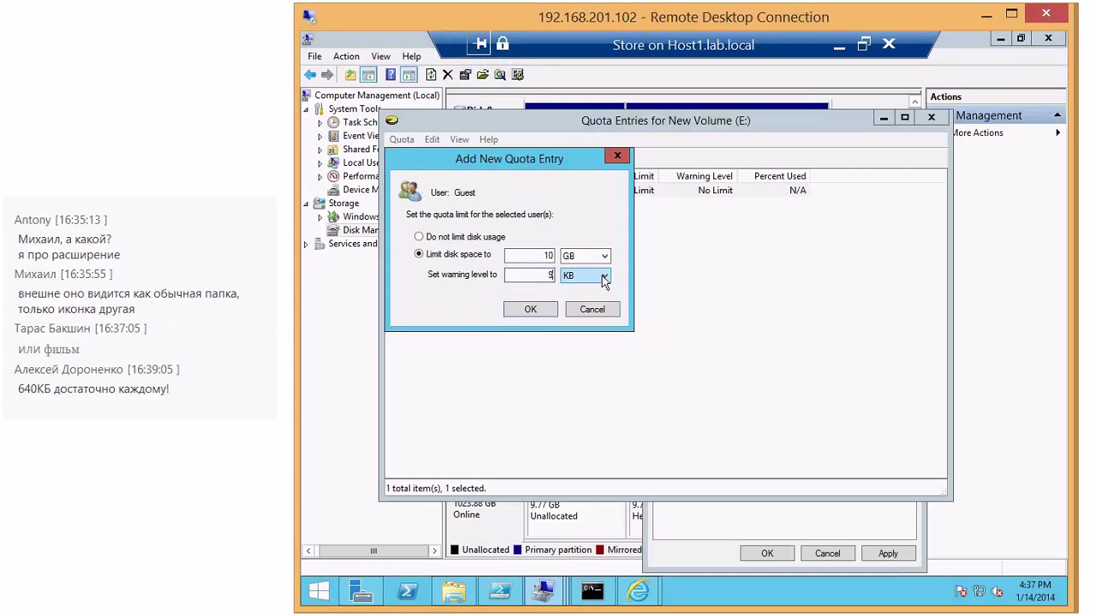
left_click(599, 275)
left_click(569, 309)
left_click_drag(500, 173, 609, 167)
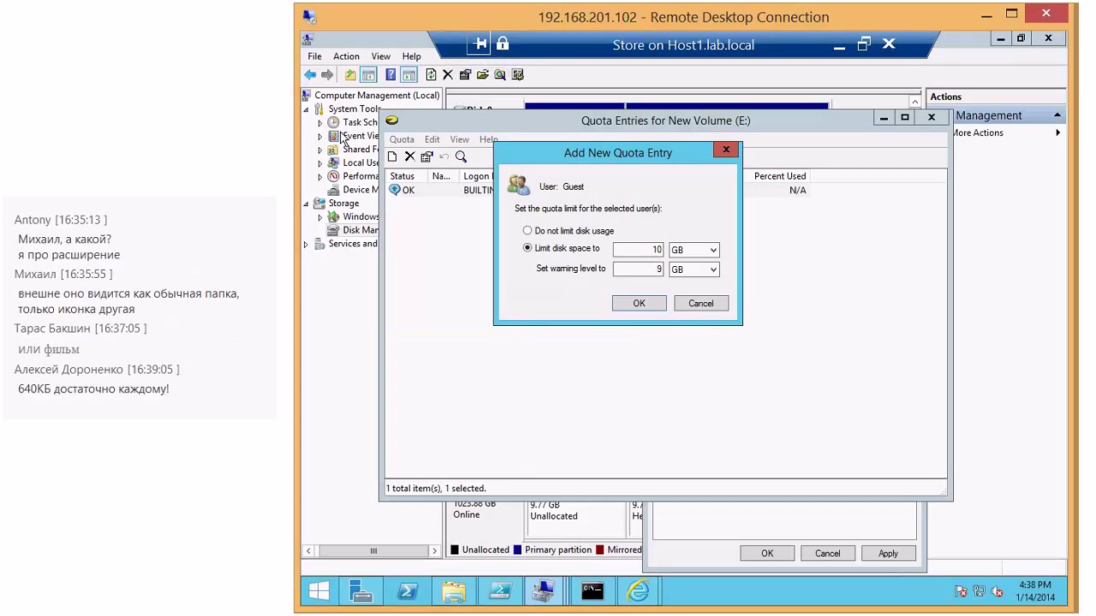
left_click(647, 304)
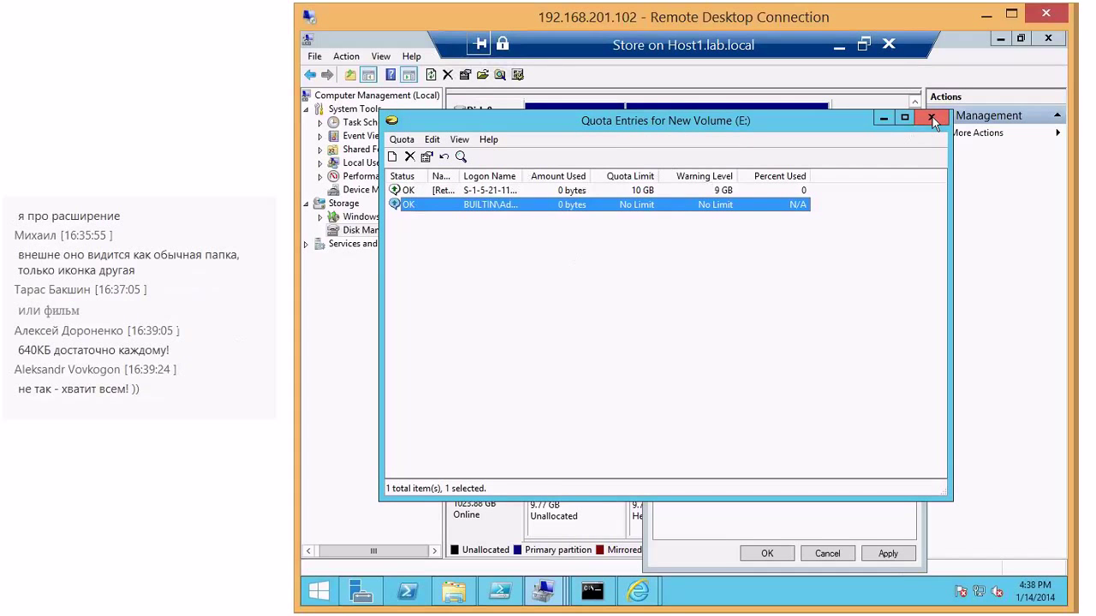
- View the quota settings for BUILTIN\Administrators without changing them, and close the quota entries list
left_click(400, 139)
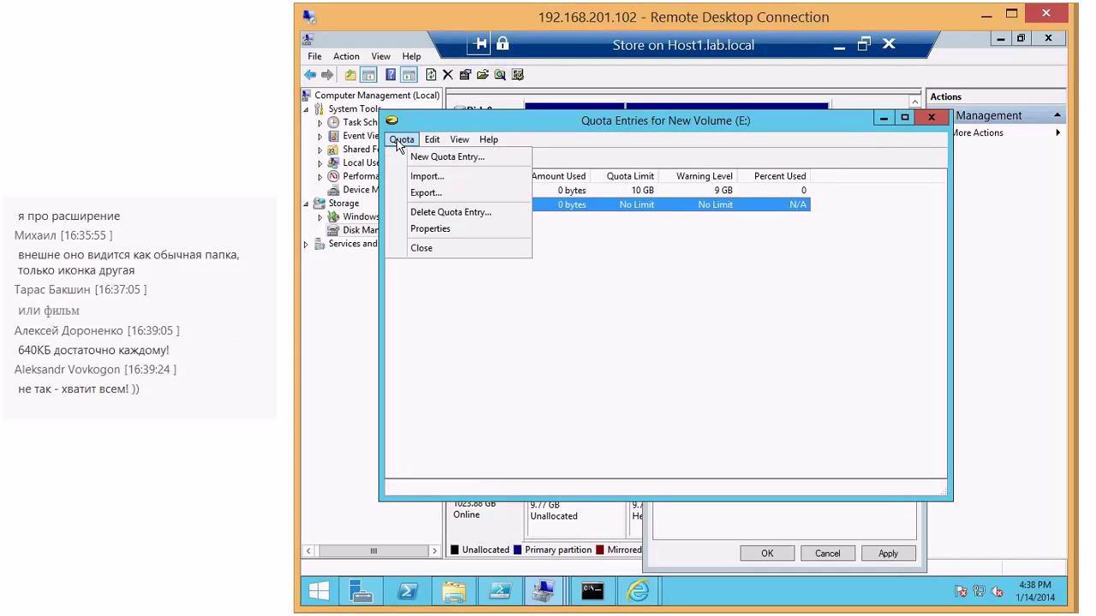
left_click(445, 230)
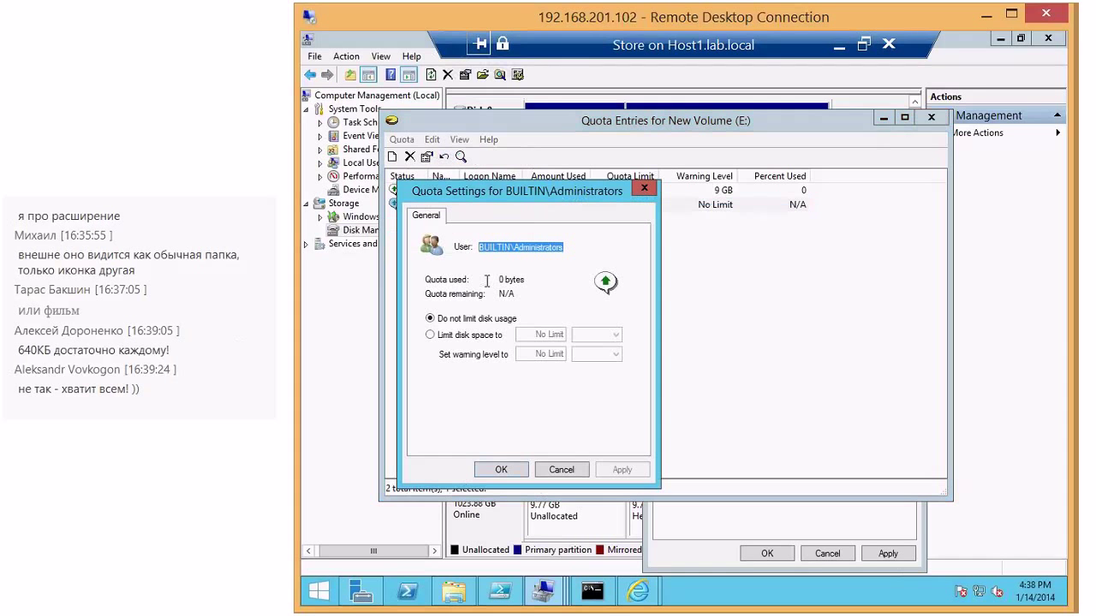
left_click(560, 469)
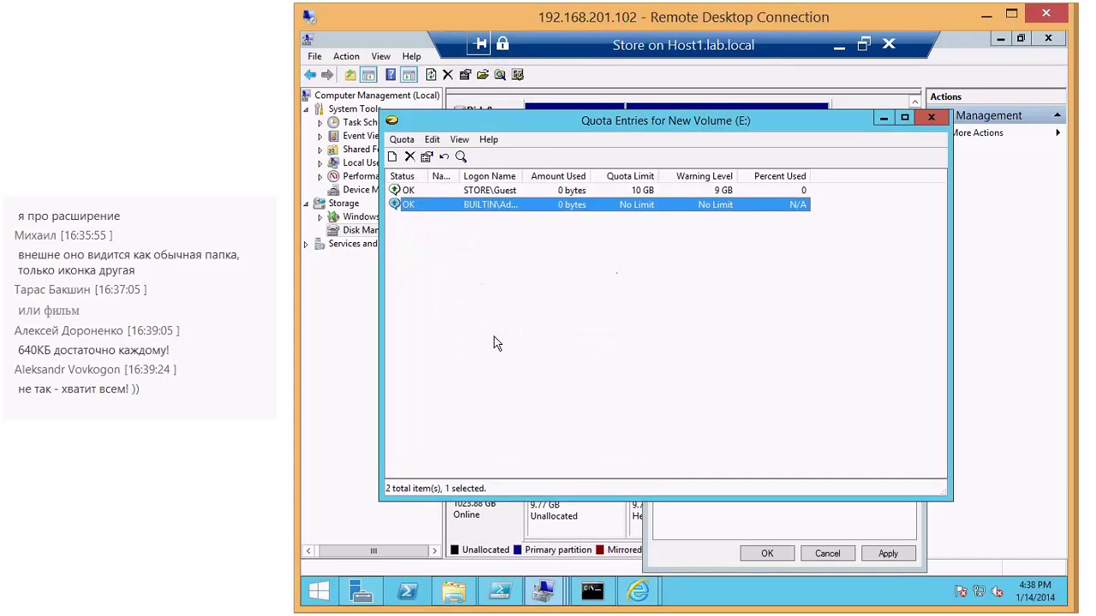
left_click(931, 117)
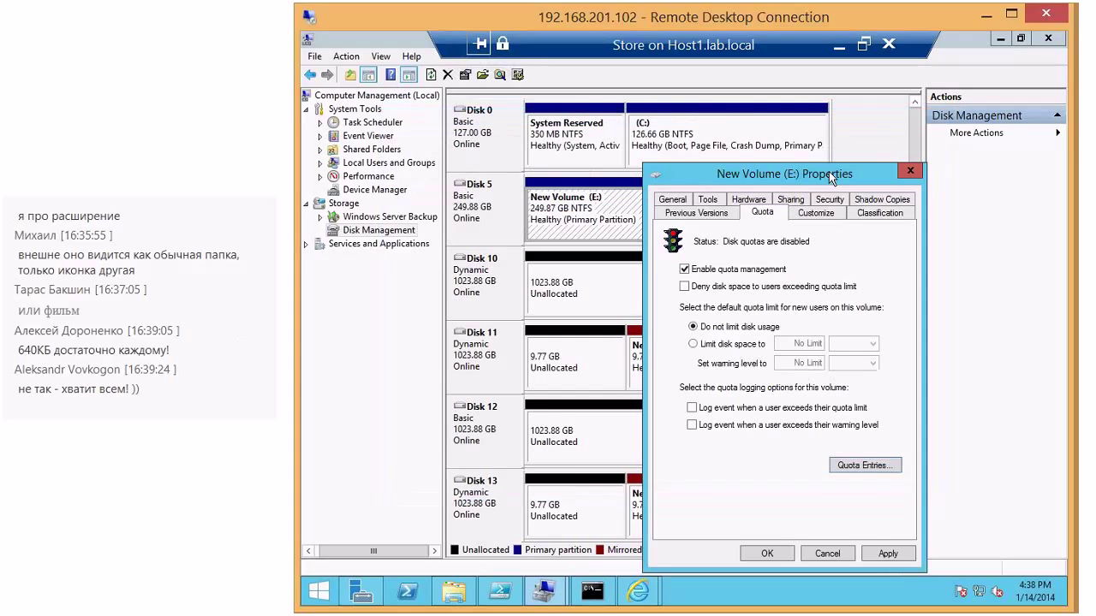
- Try the default disk space limit with Deny disk space to users exceeding quota limit, and cancel the volume's properties
left_click(692, 343)
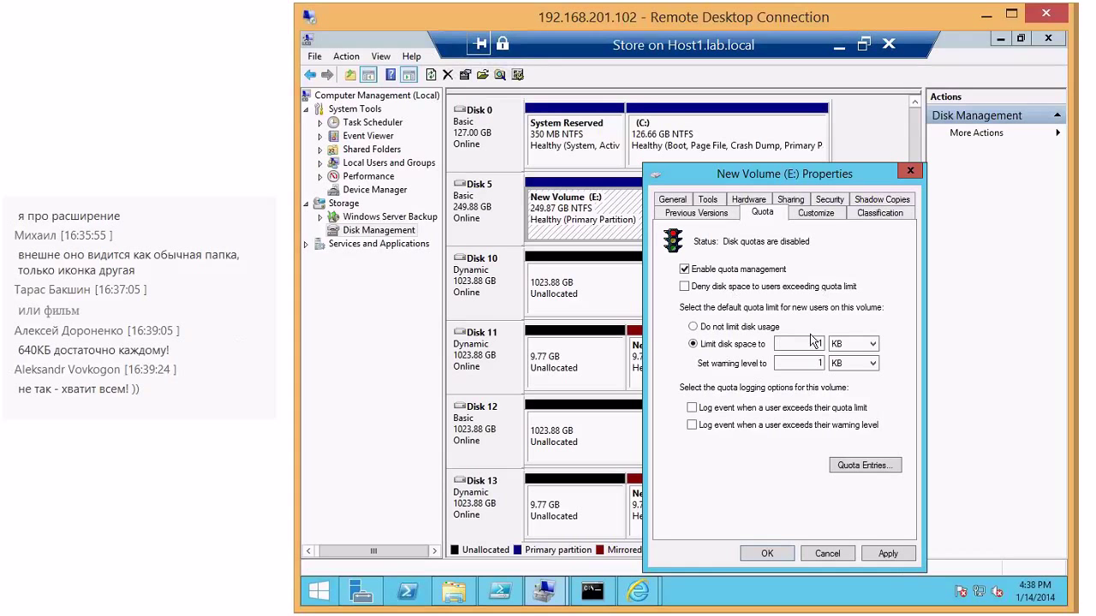
left_click(684, 287)
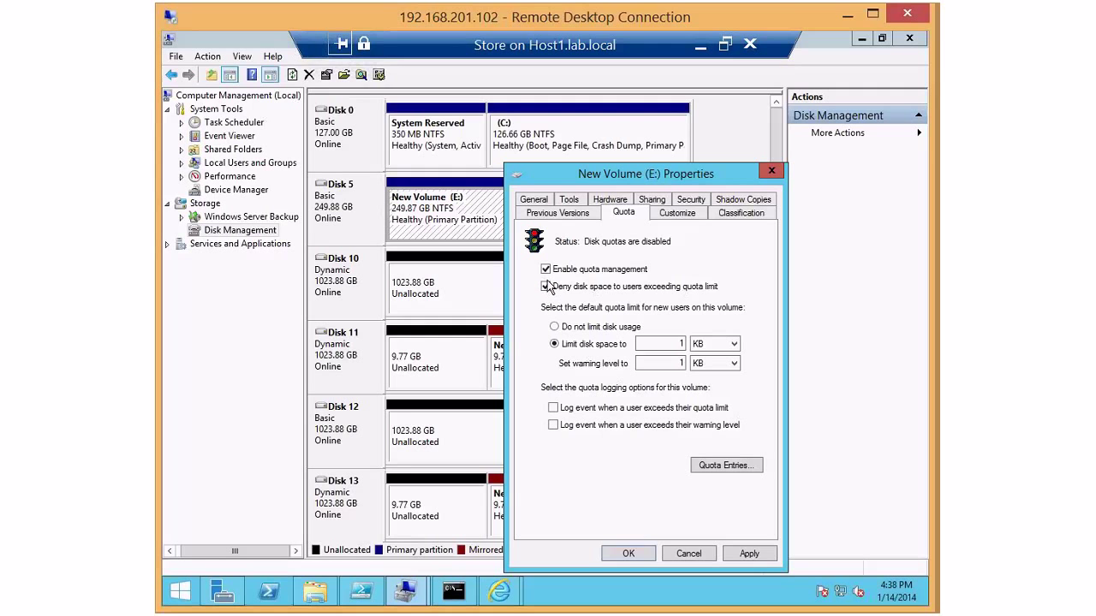
left_click(690, 554)
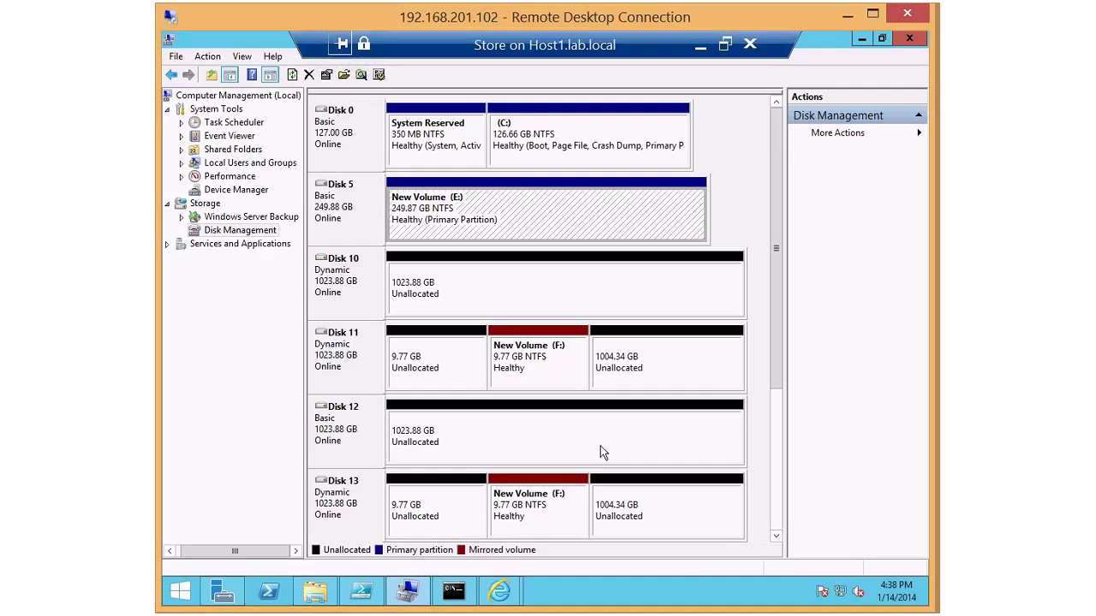
- Switch to File Explorer and open the User1 folder on the E: volume
left_click(316, 597)
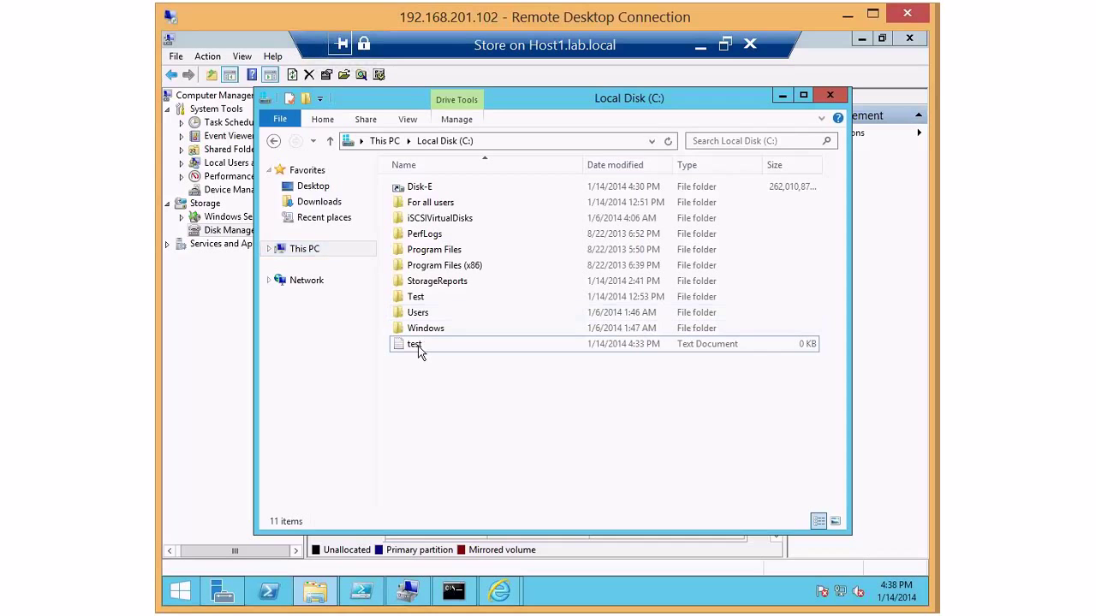
left_click(315, 250)
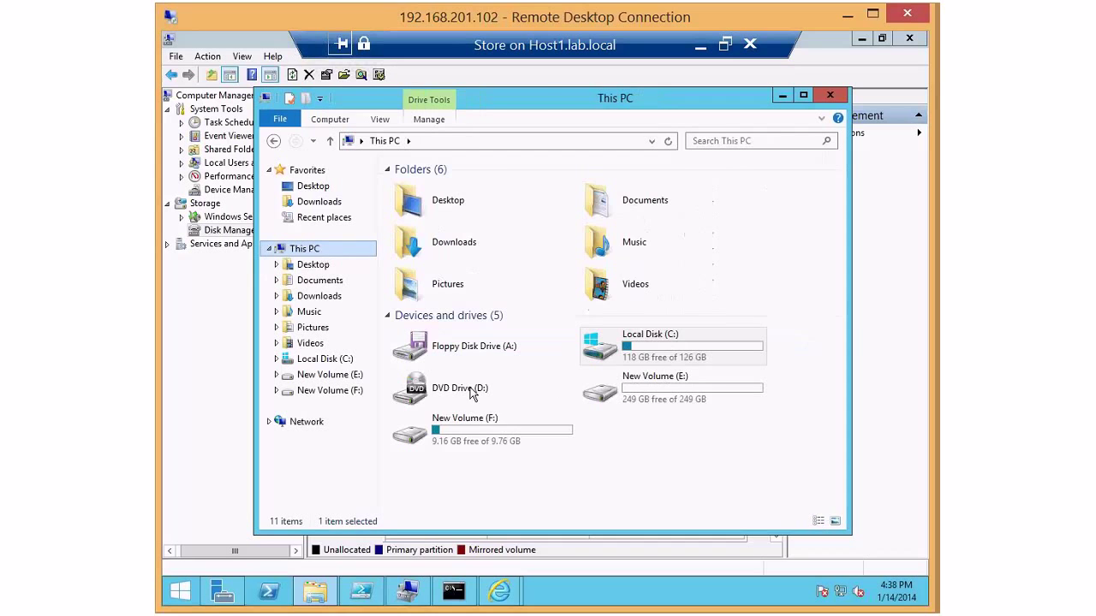
double_click(653, 391)
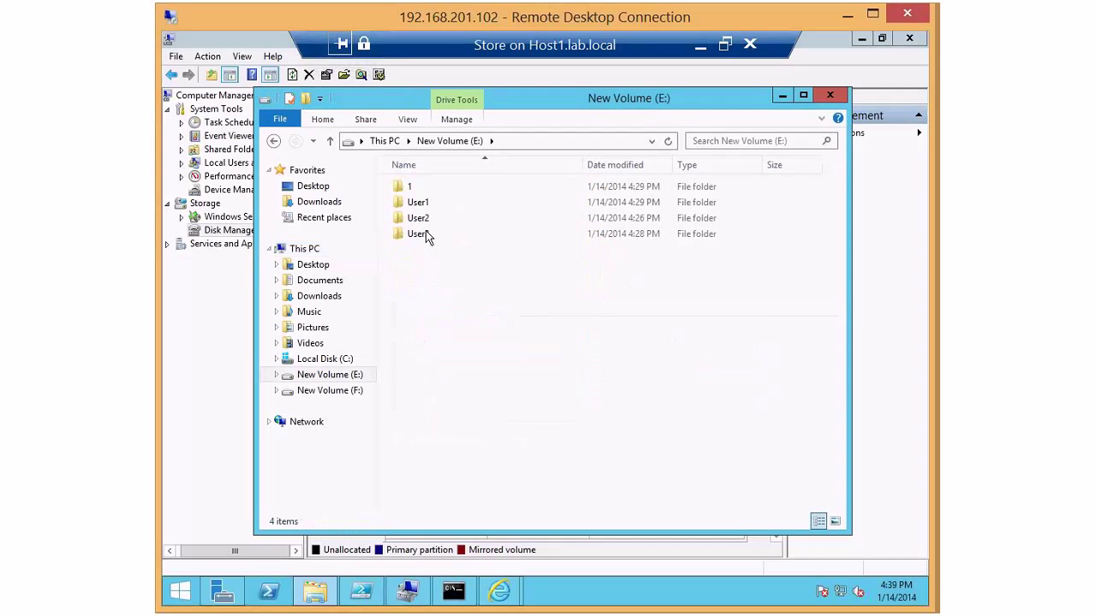
double_click(419, 202)
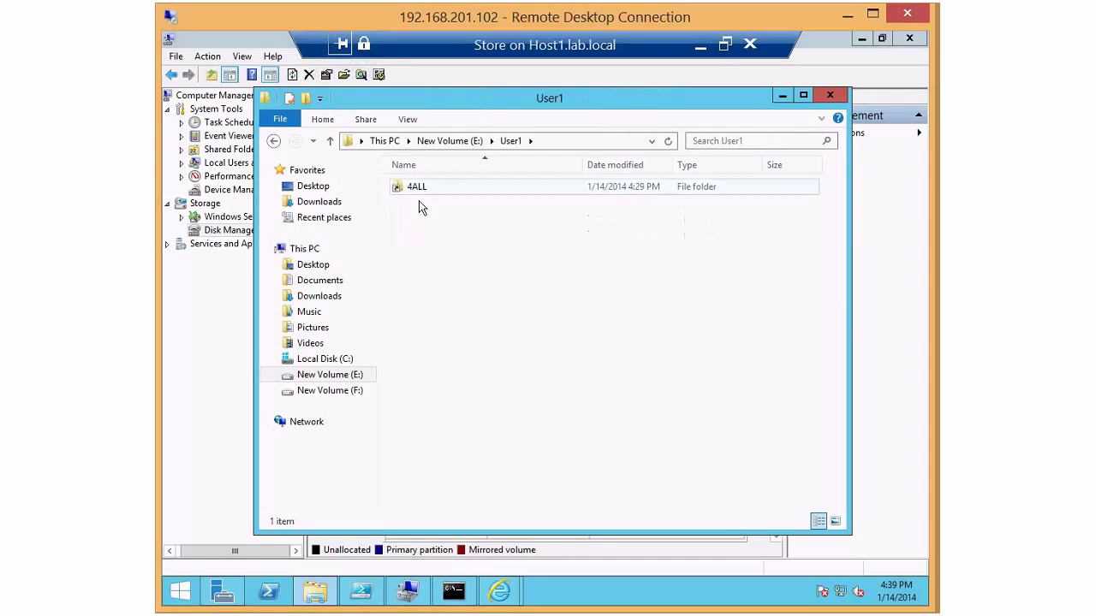
- Create a new text document in the User1 folder, keeping its default name
right_click(471, 276)
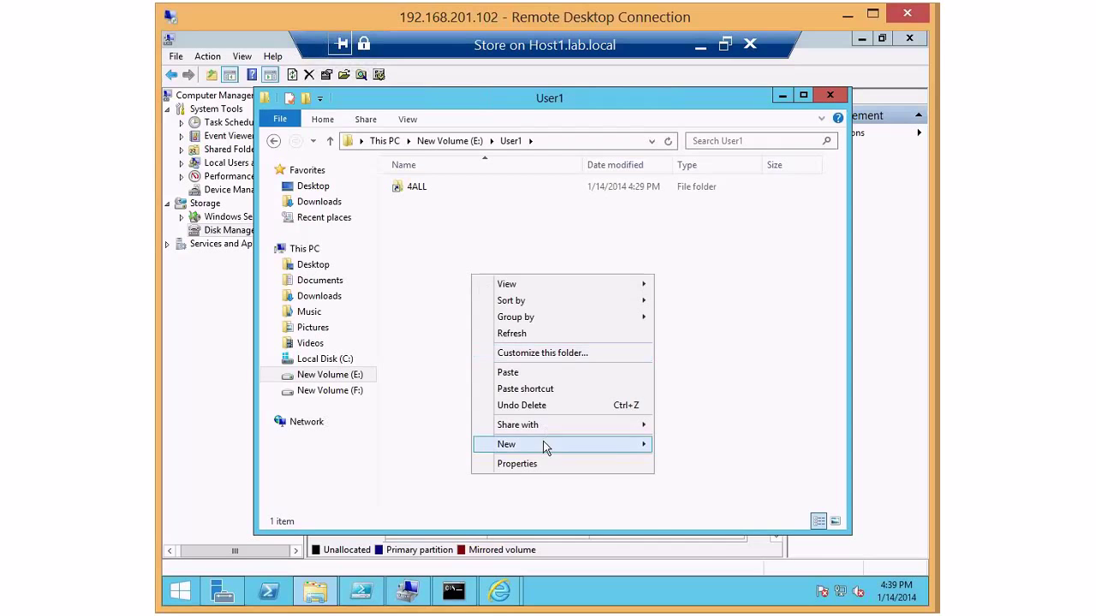
mouse_move(545, 444)
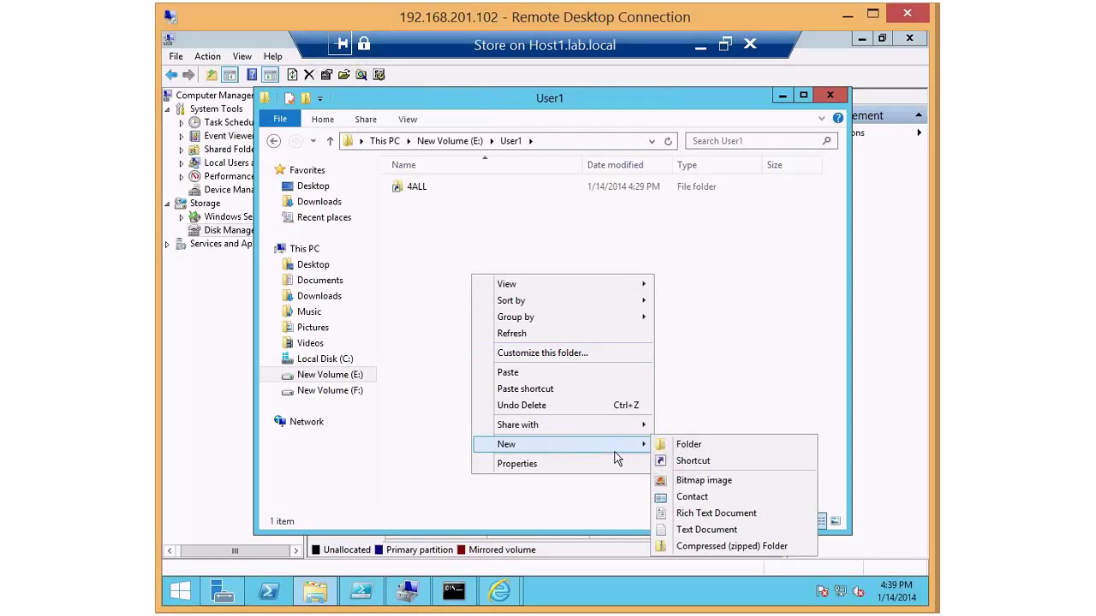
left_click(706, 529)
key("Return")
- Open the new text document in Notepad, fill it with four lines of random filler text, save it and close it
key("Return")
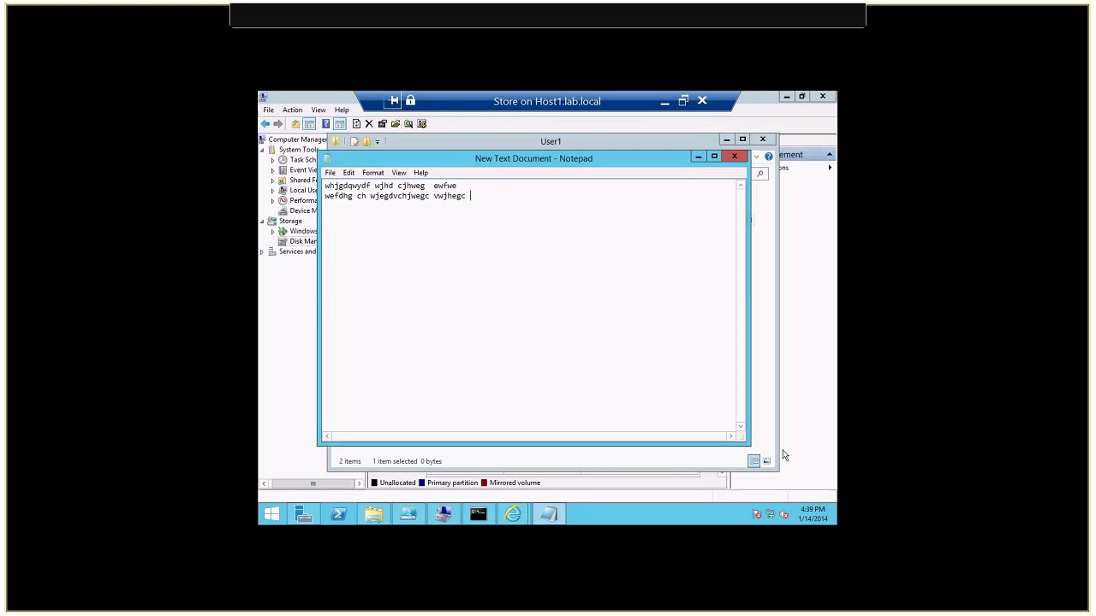
type("wef vcwe")
key("Return")
type("wefvh gedchge fcisefv")
key("Return")
type("w efvj v hvksjfh vs")
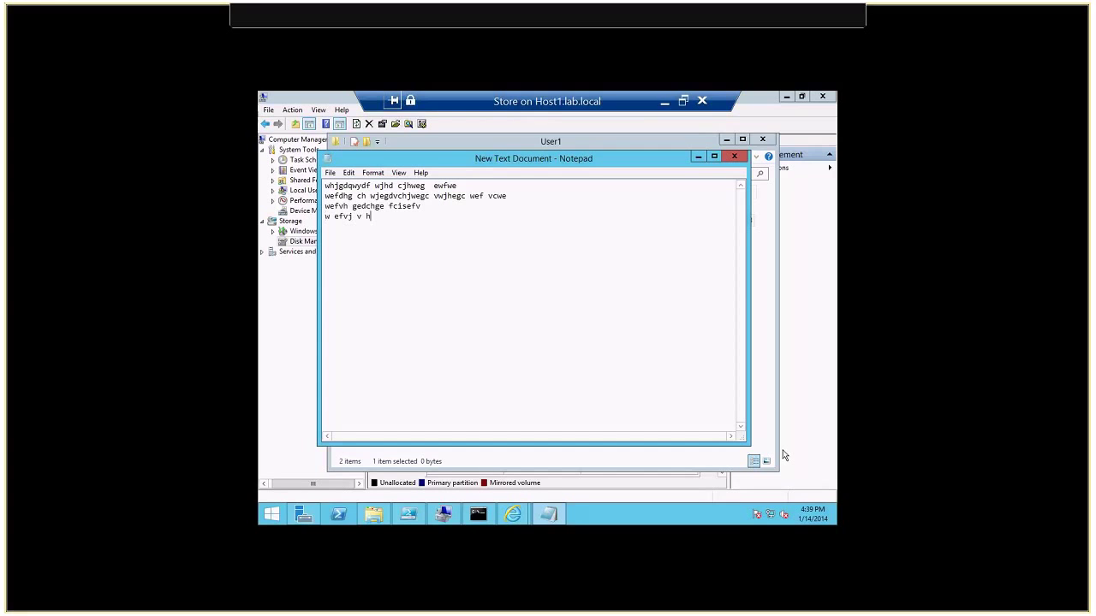
left_click(734, 156)
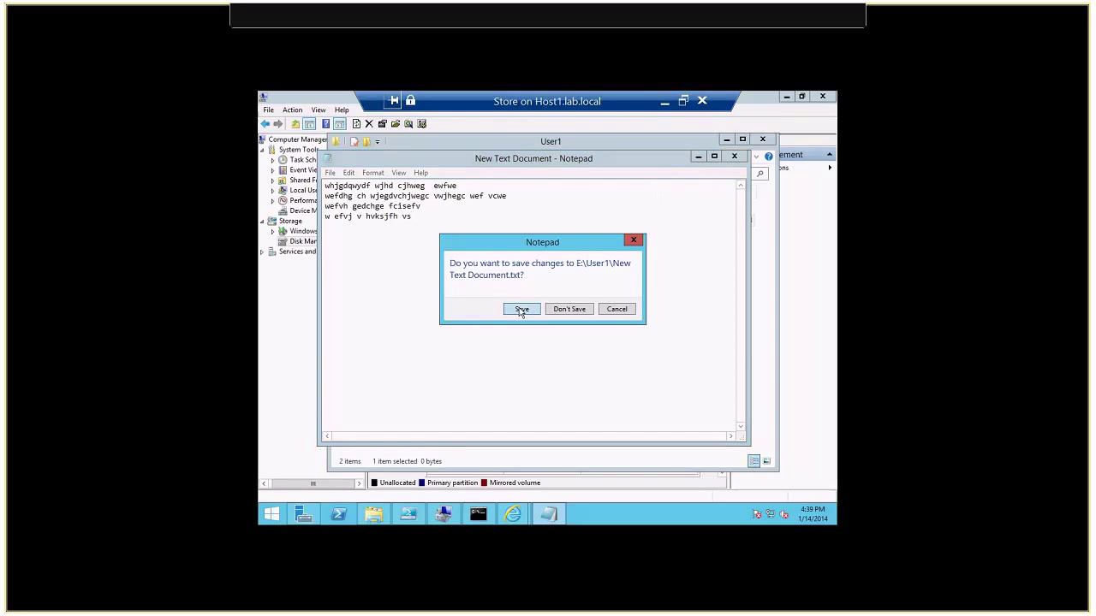
left_click(522, 310)
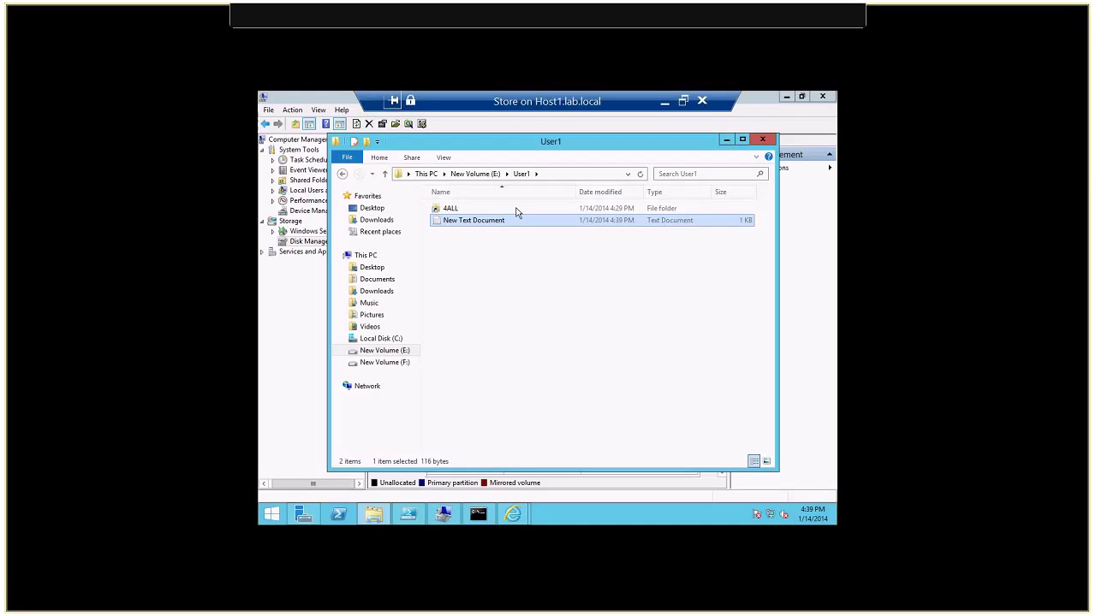
- Enable Compress contents to save disk space in the advanced attributes of New Text Document and apply the change
left_click(482, 223)
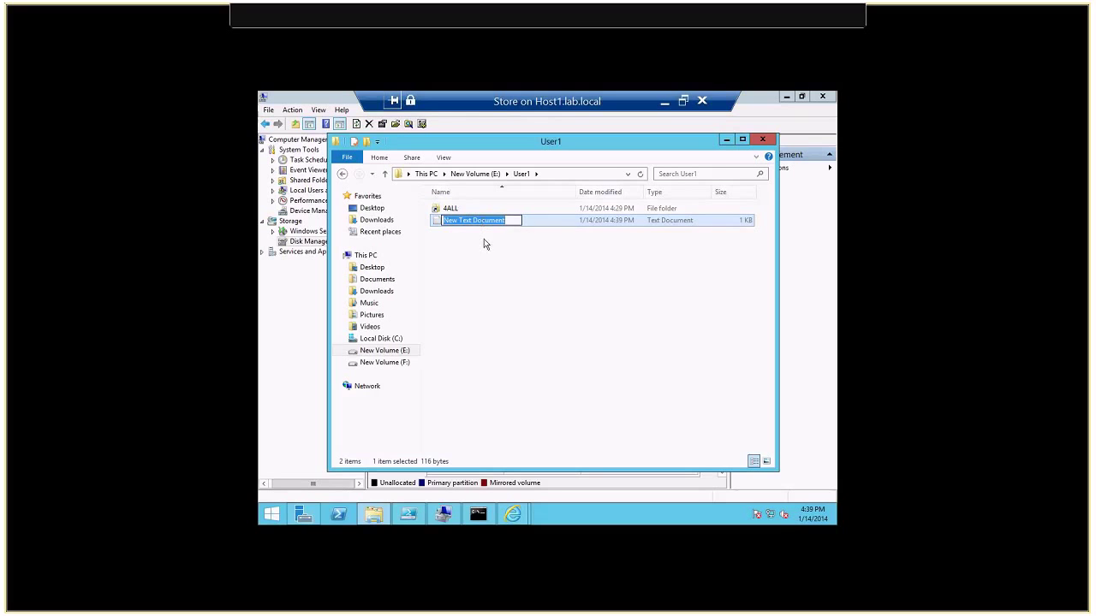
key("Escape")
right_click(483, 224)
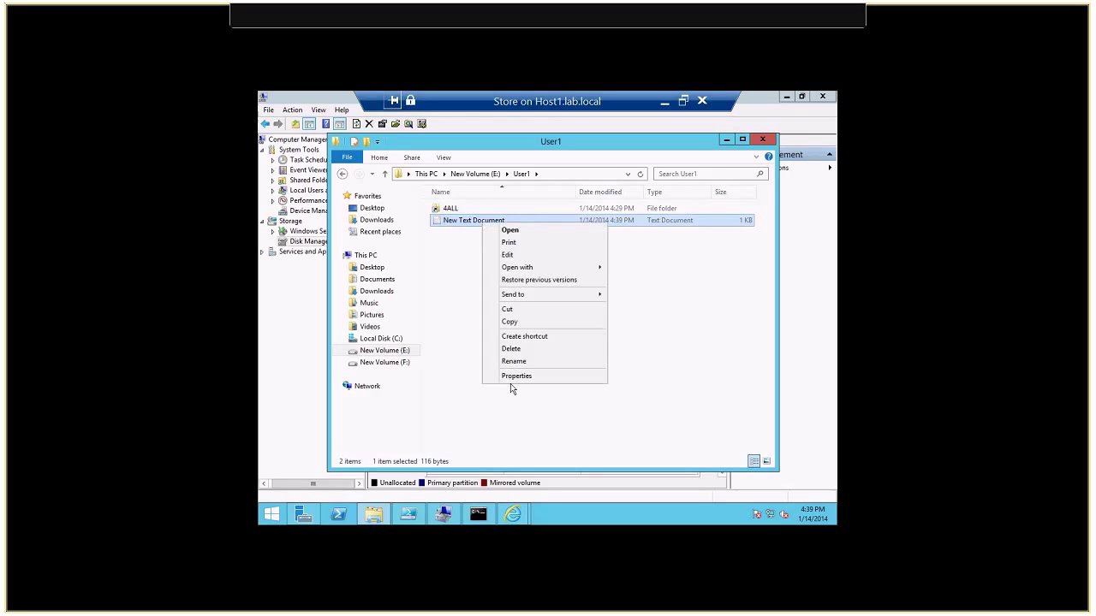
left_click(514, 378)
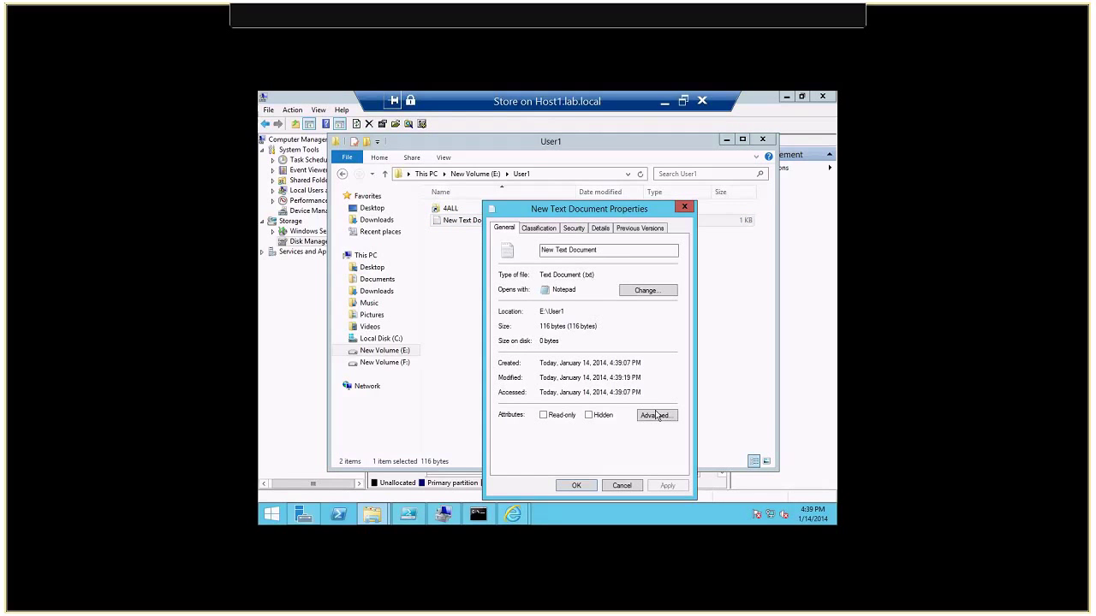
left_click(657, 415)
left_click(514, 342)
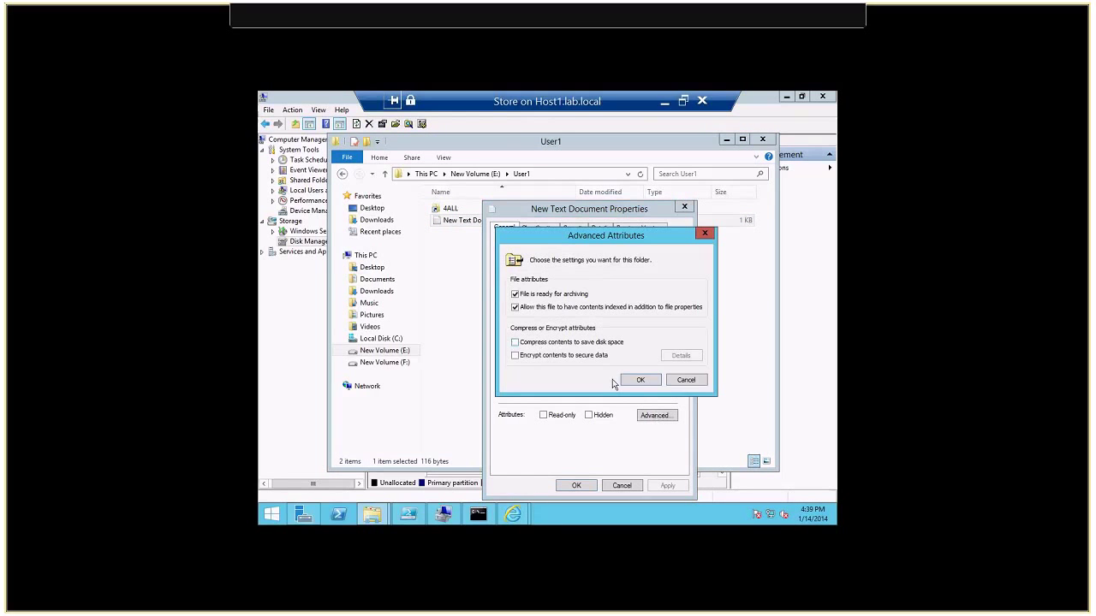
left_click(641, 380)
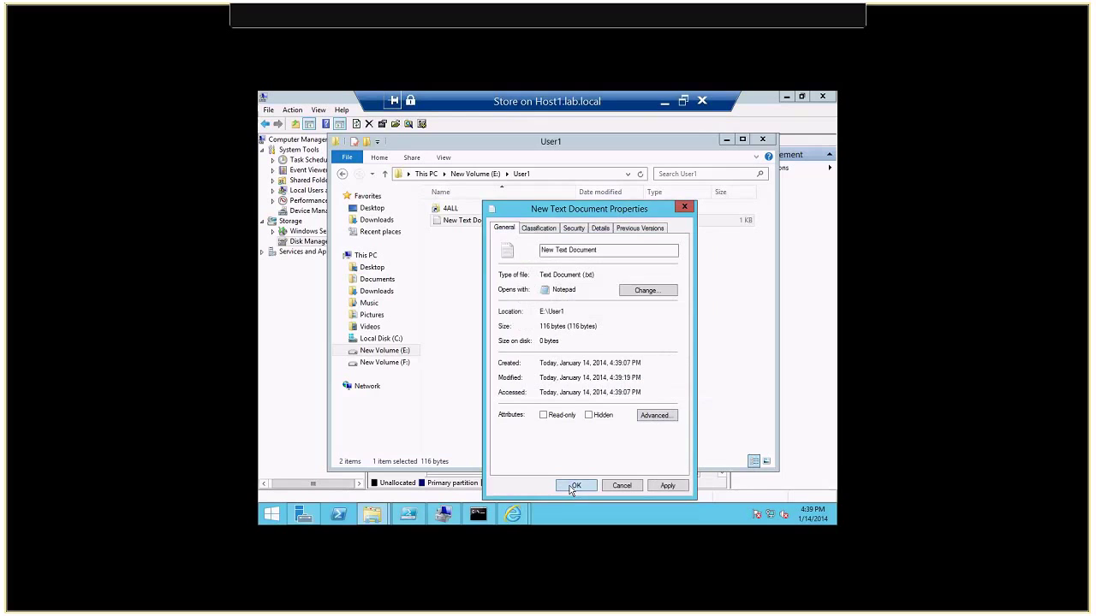
left_click(574, 485)
left_click(522, 232)
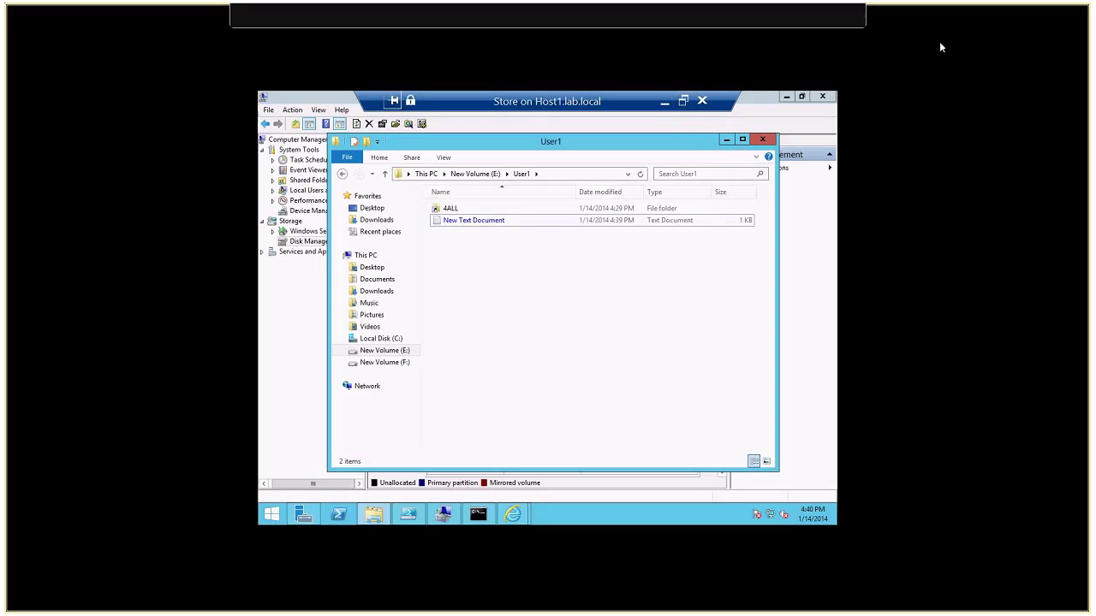
key("super+Up")
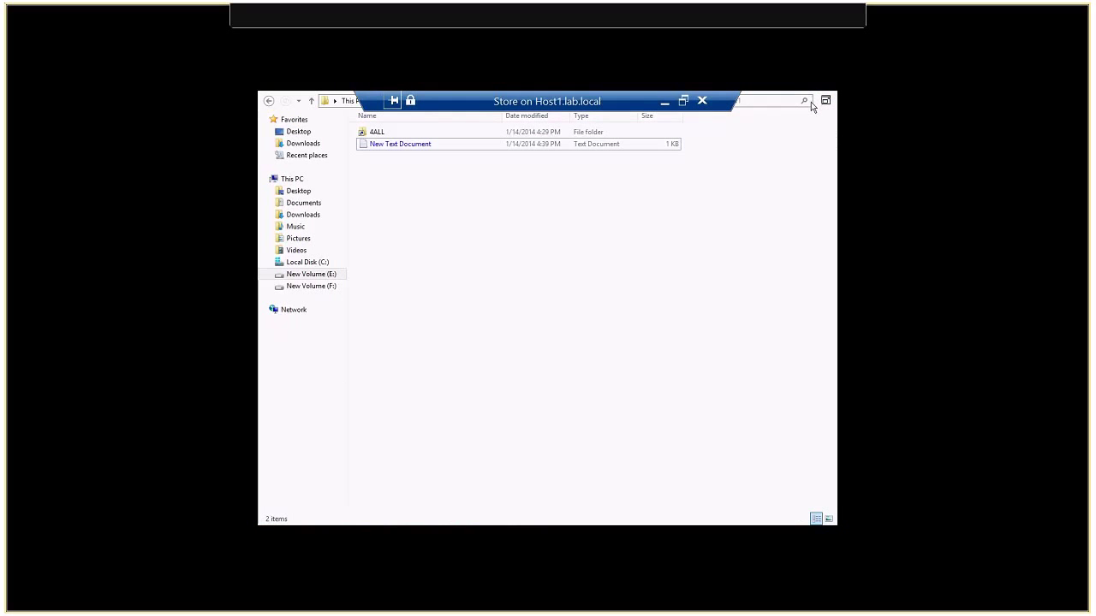
left_click(825, 100)
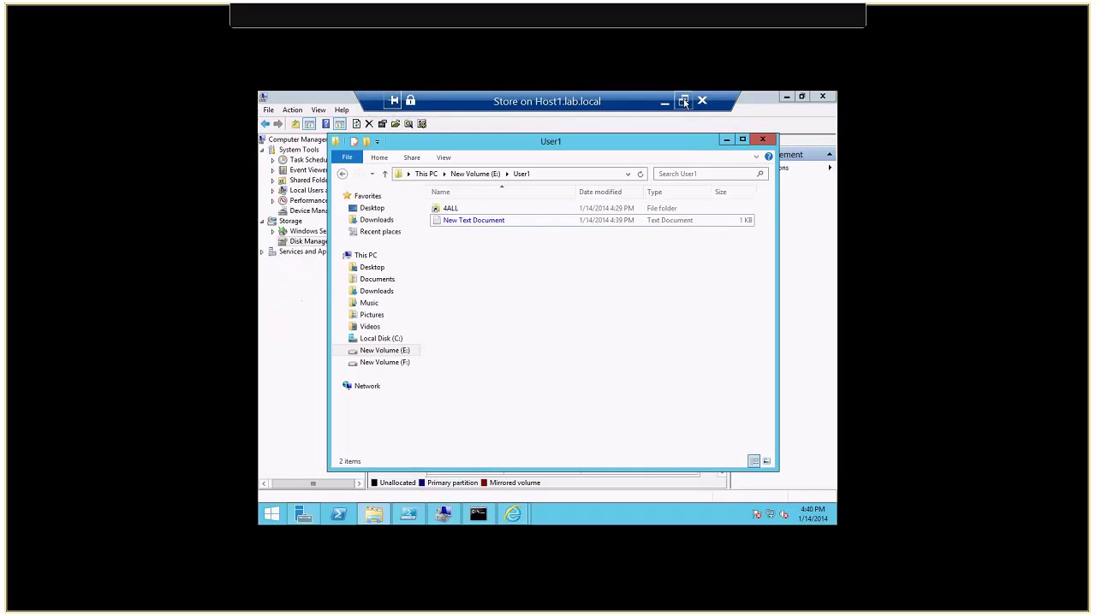
- Send New Text Document to a compressed (zipped) folder in User1, keeping the proposed name
right_click(439, 226)
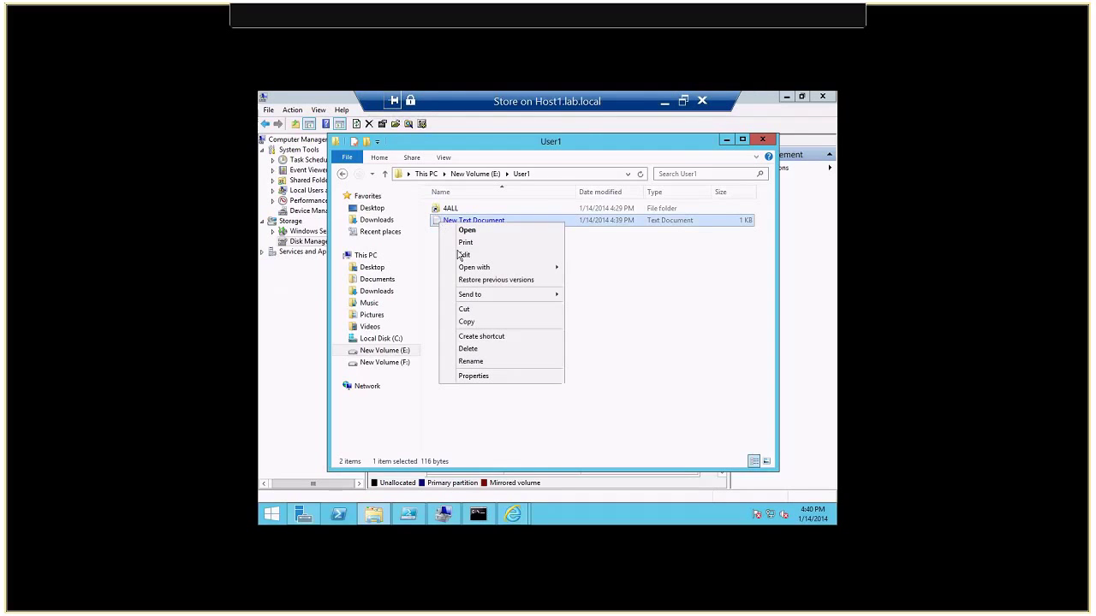
mouse_move(471, 297)
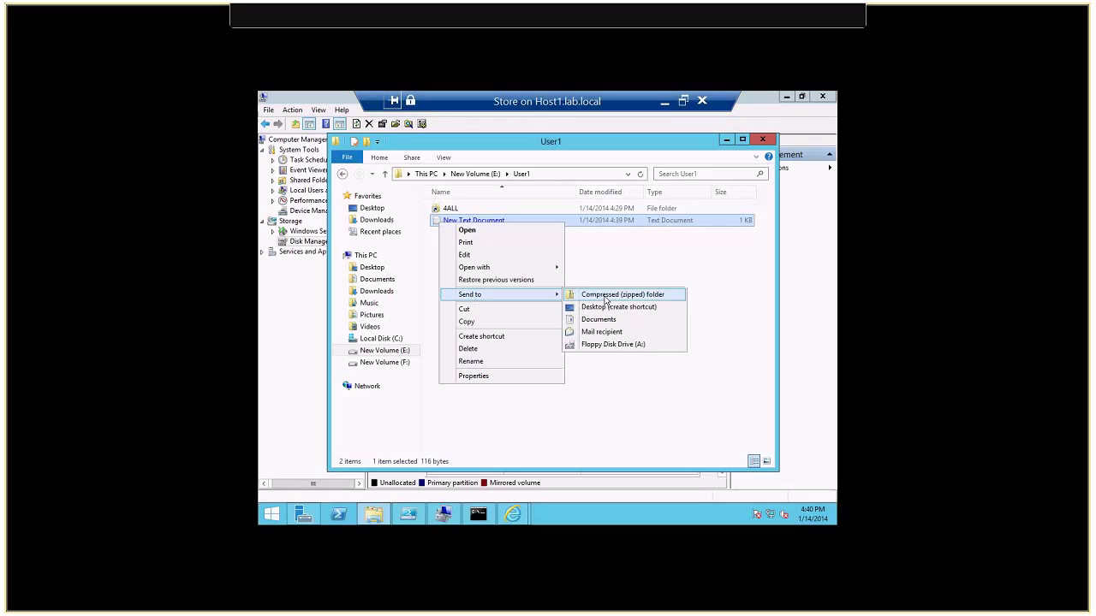
left_click(612, 295)
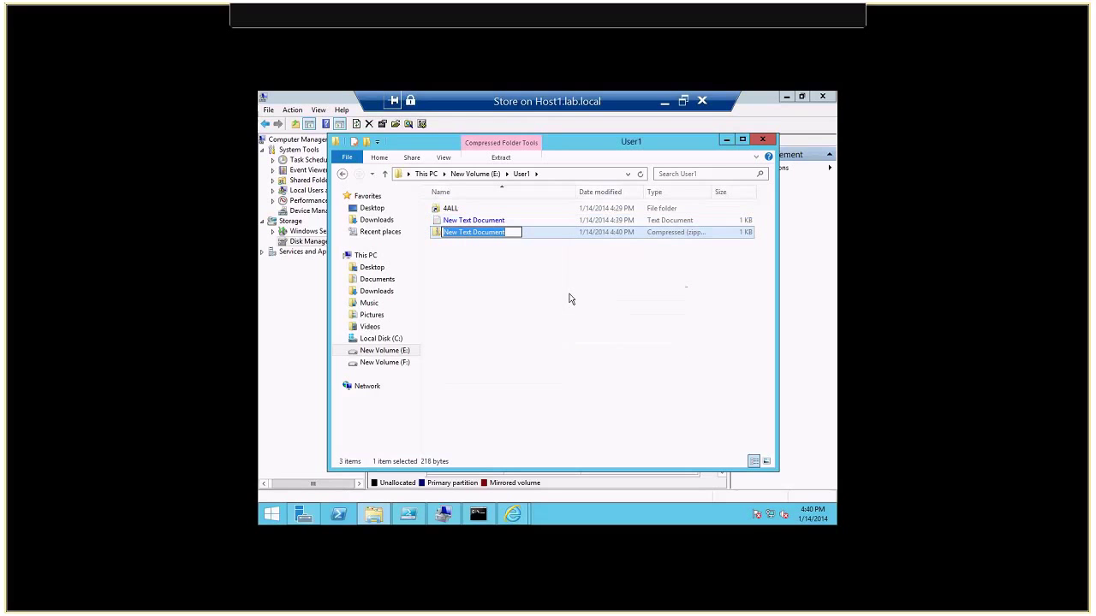
key("Return")
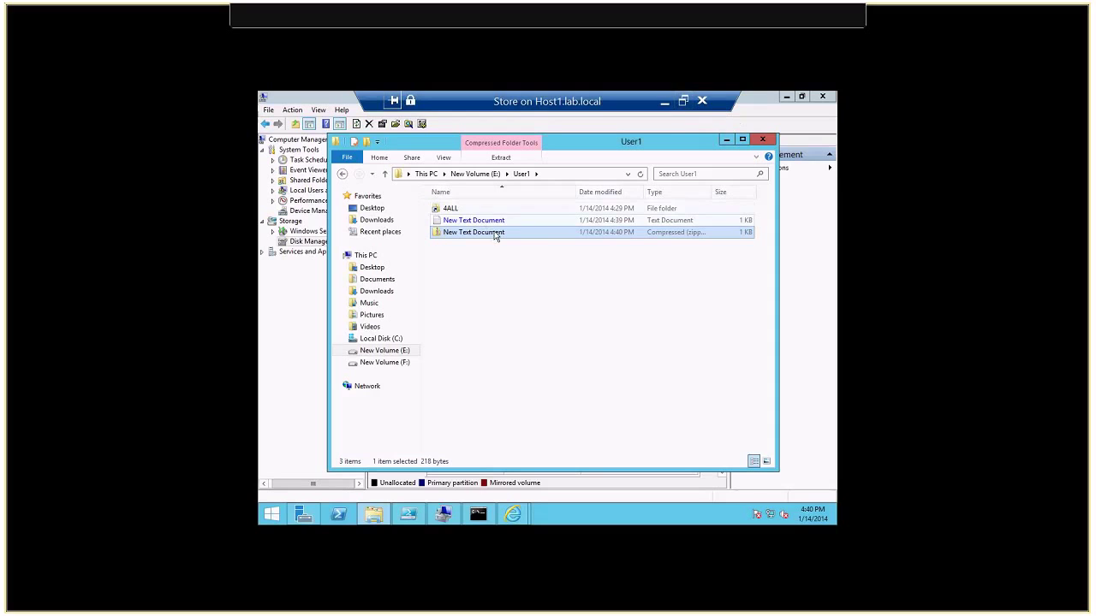
mouse_move(489, 238)
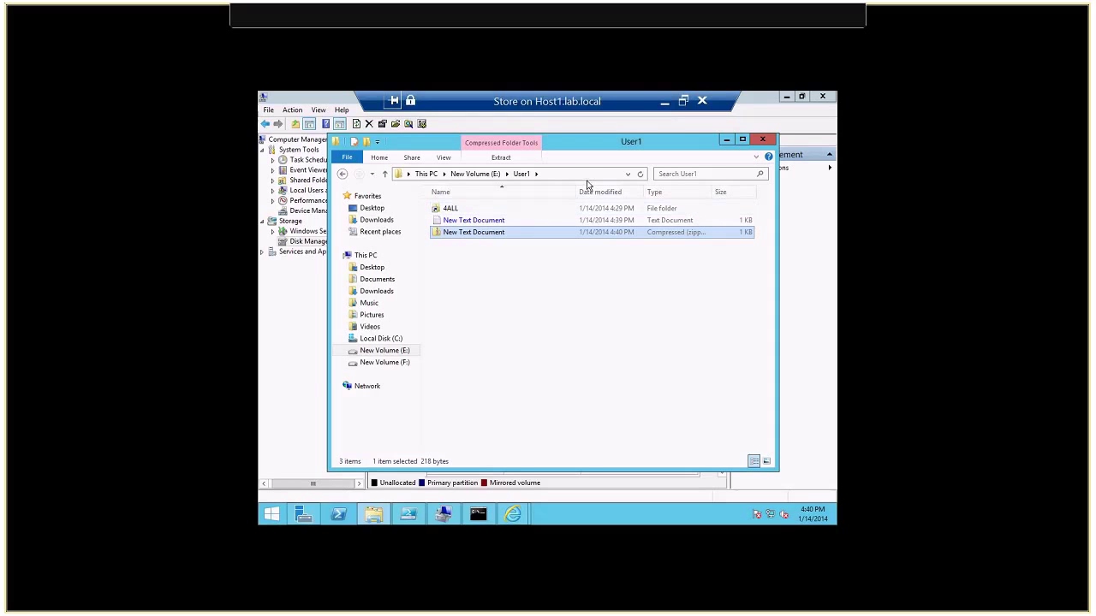
- View the general properties of the New Text Document text file and close them without changes
left_click(727, 141)
right_click(460, 220)
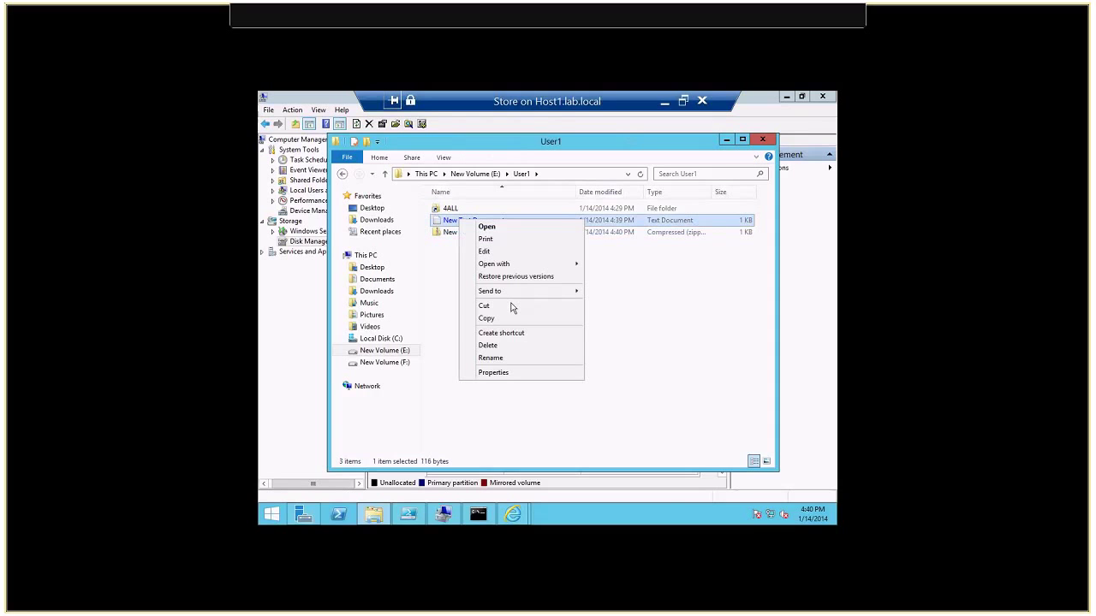
left_click(513, 372)
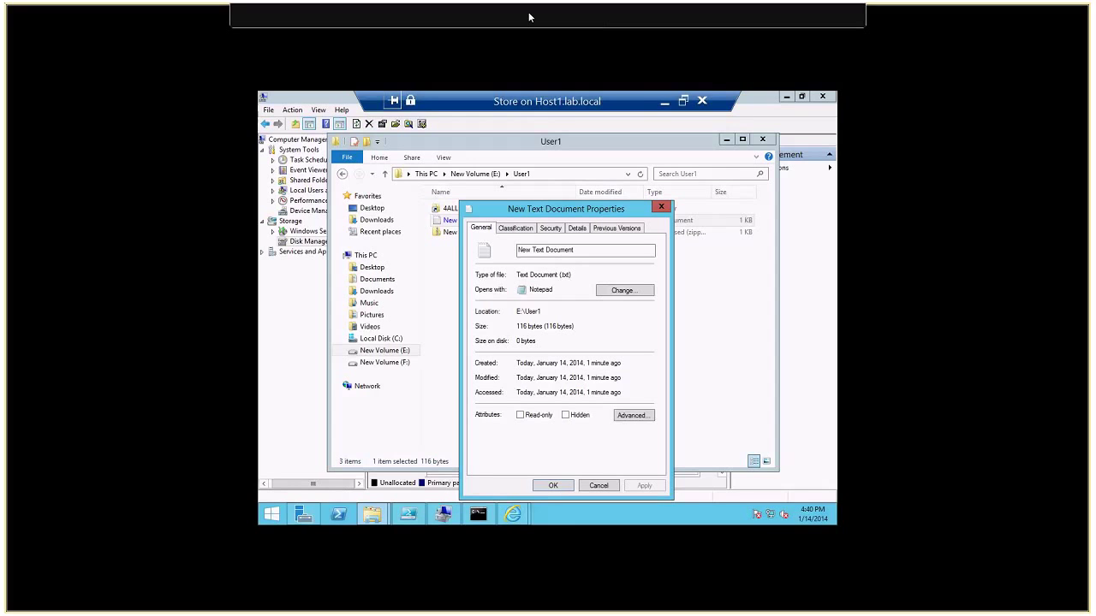
mouse_move(959, 16)
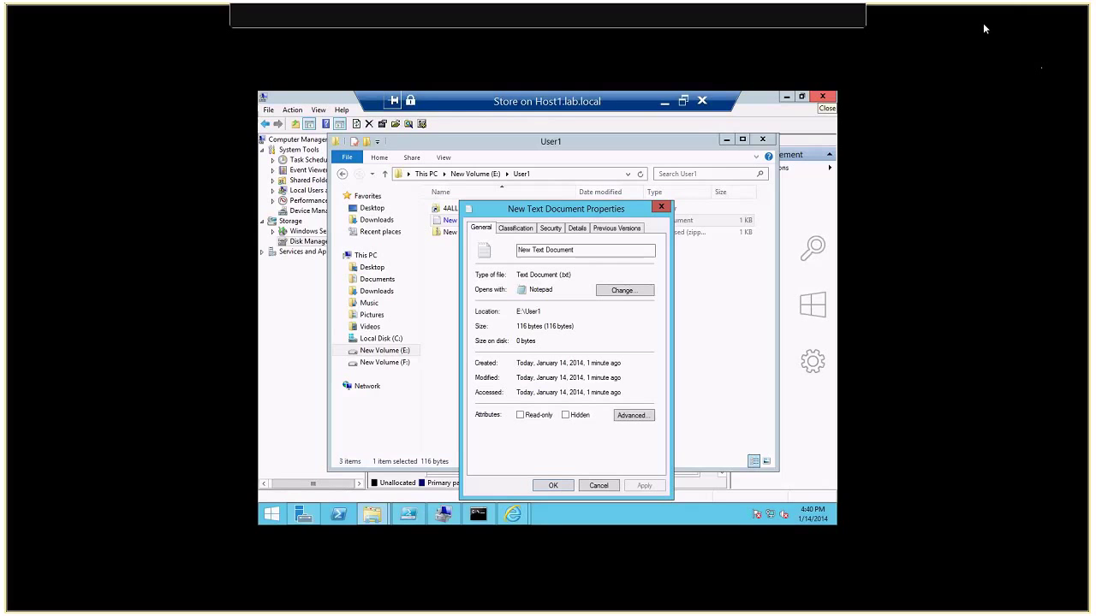
key("Escape")
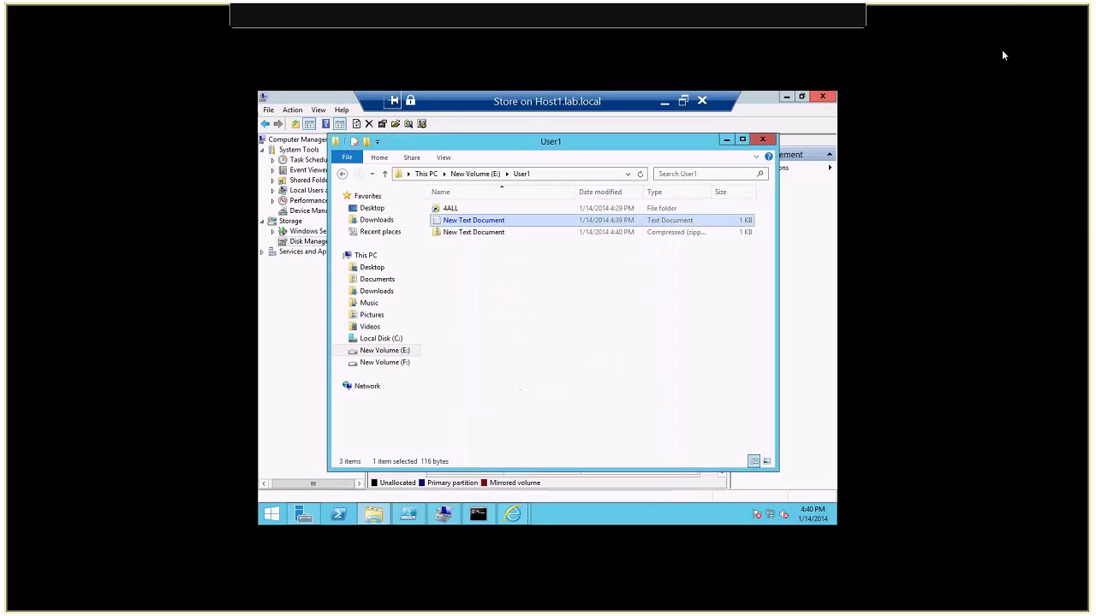
key("F1")
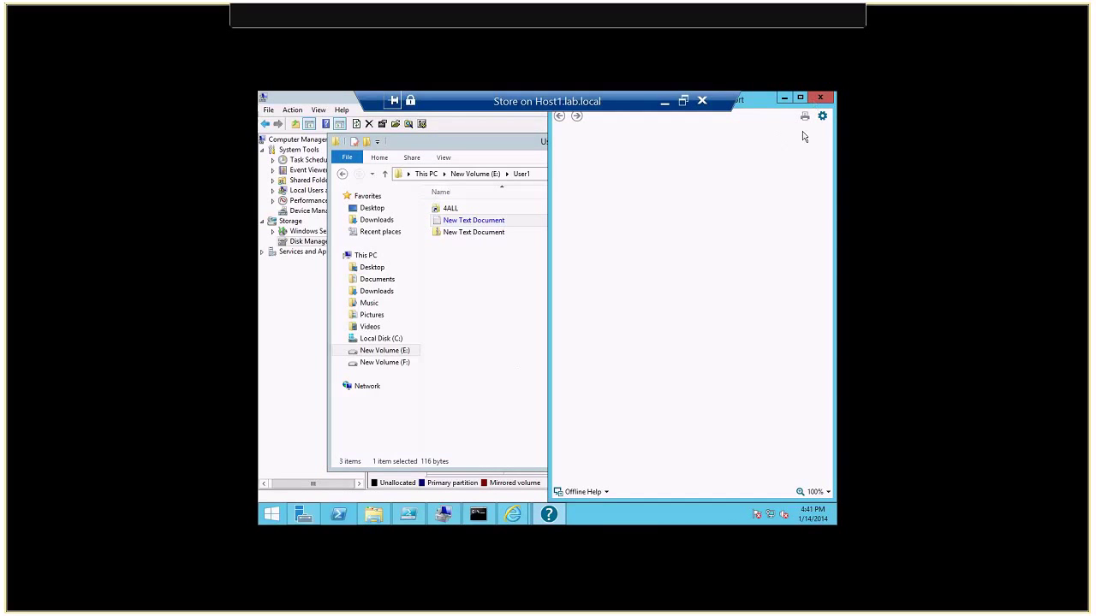
key("alt+F4")
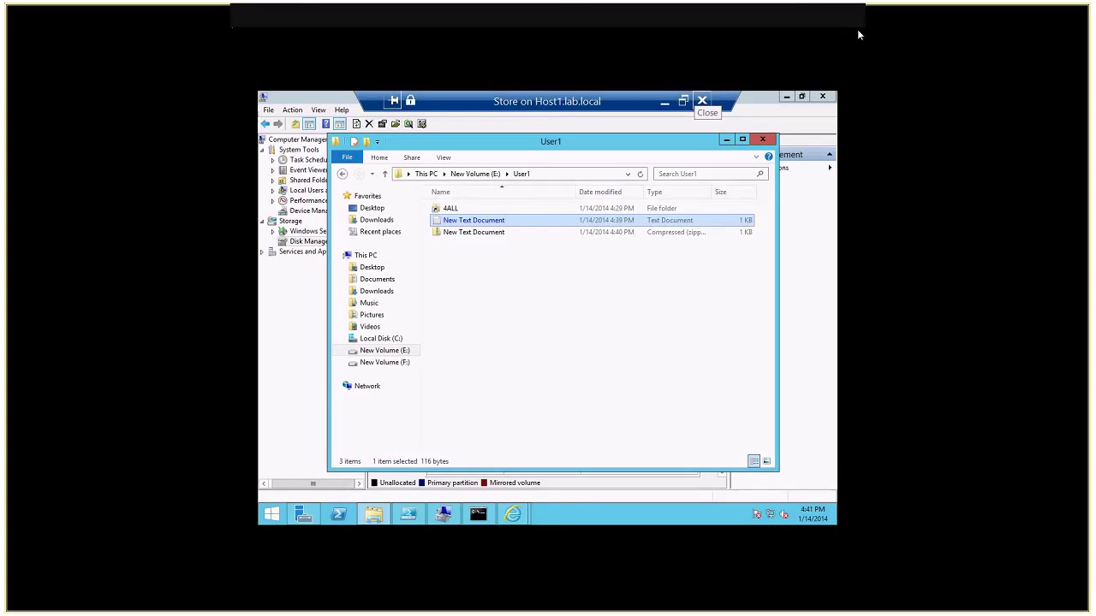
left_click(711, 226)
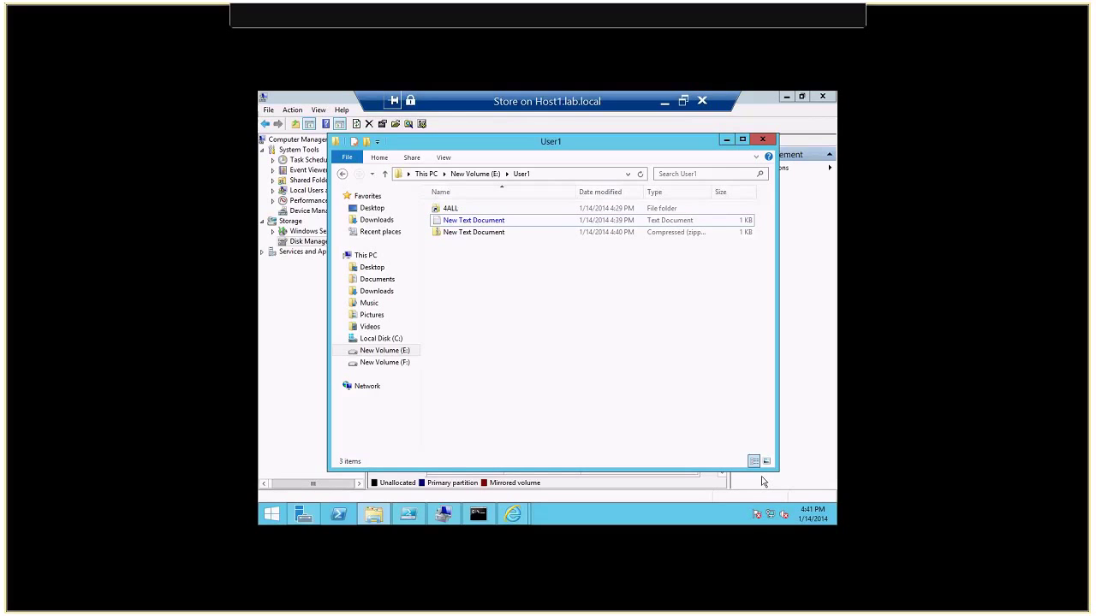
- Open the security permissions of the New Text Document text file and move the properties window clear of the file list
left_click(460, 223)
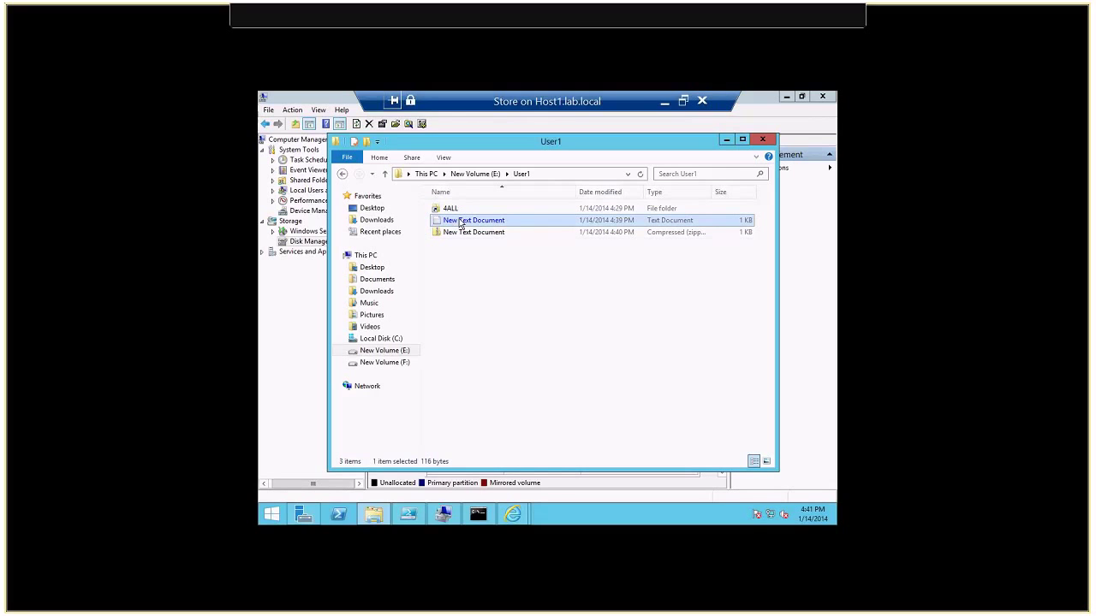
right_click(461, 223)
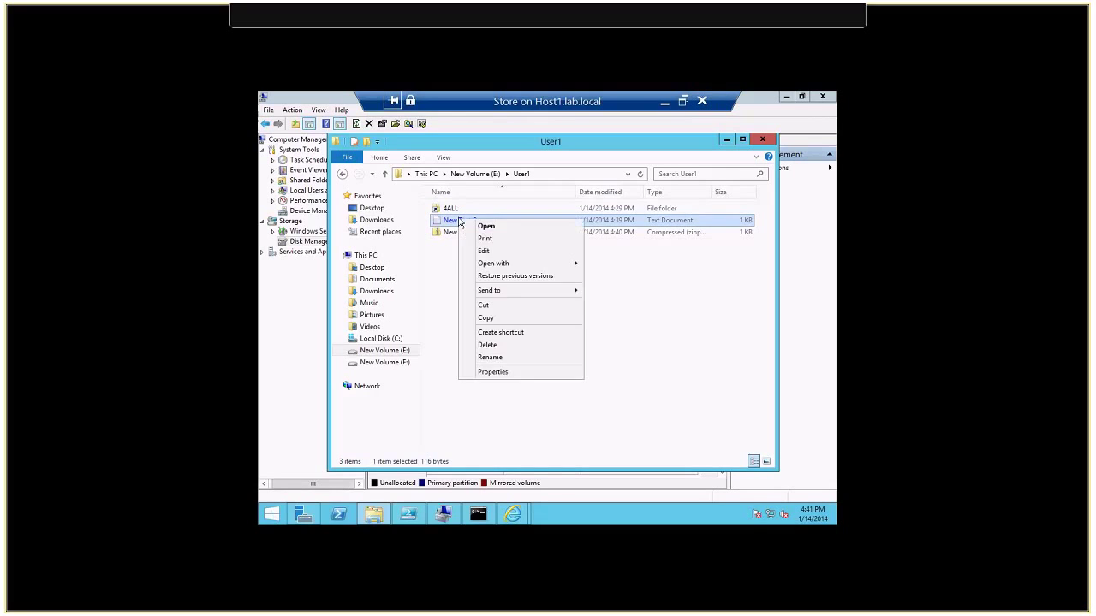
left_click(495, 372)
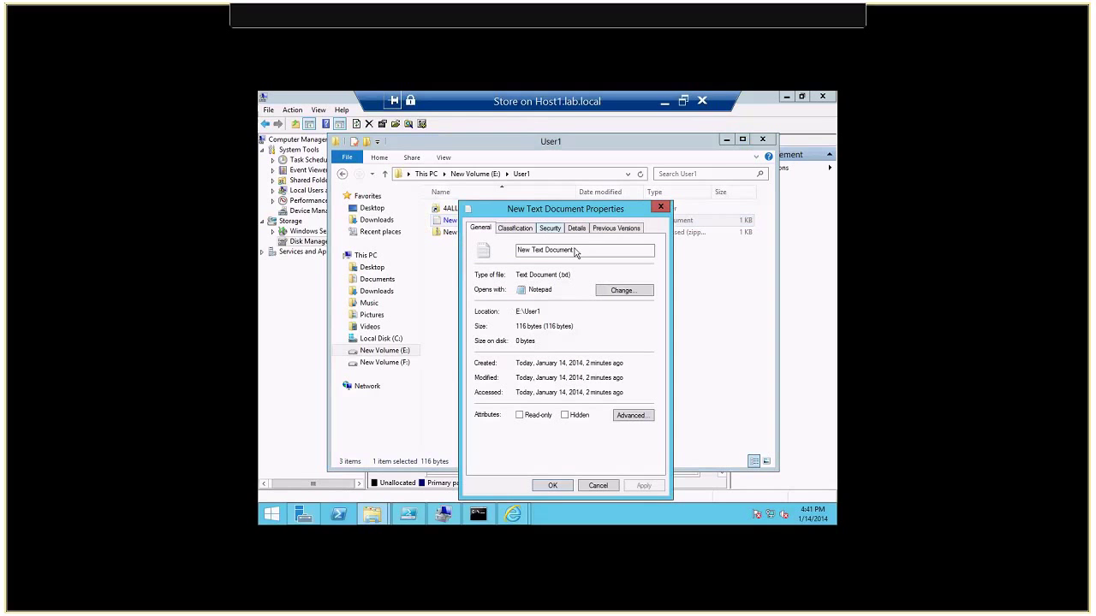
left_click(550, 227)
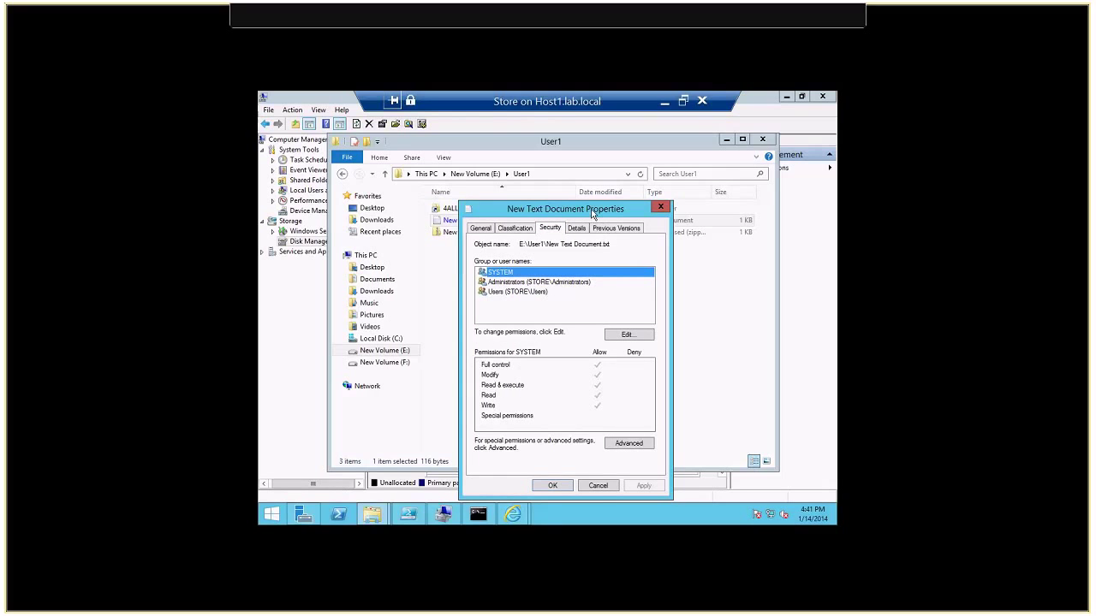
left_click_drag(630, 209, 692, 147)
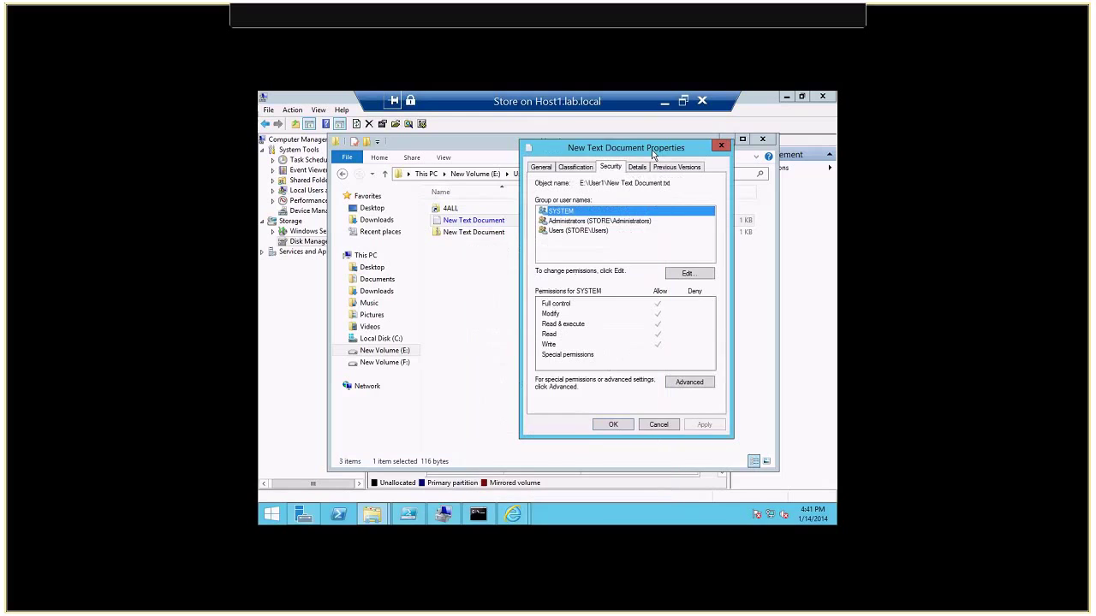
- View the Administrators group's permissions on New Text Document, including in the permissions editor, and leave the editor without changes
left_click(557, 223)
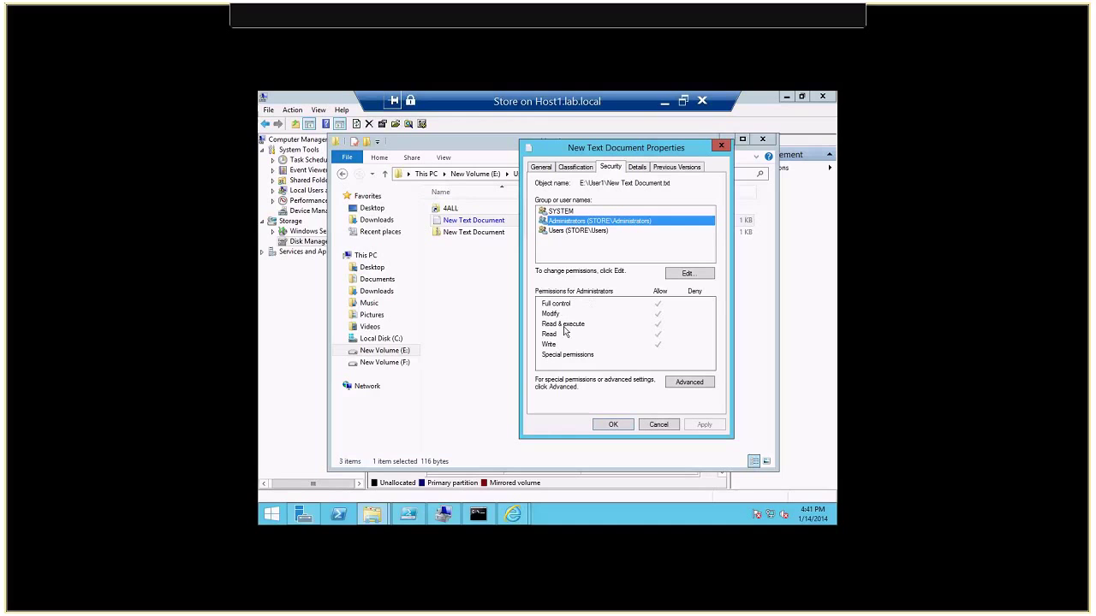
left_click(686, 274)
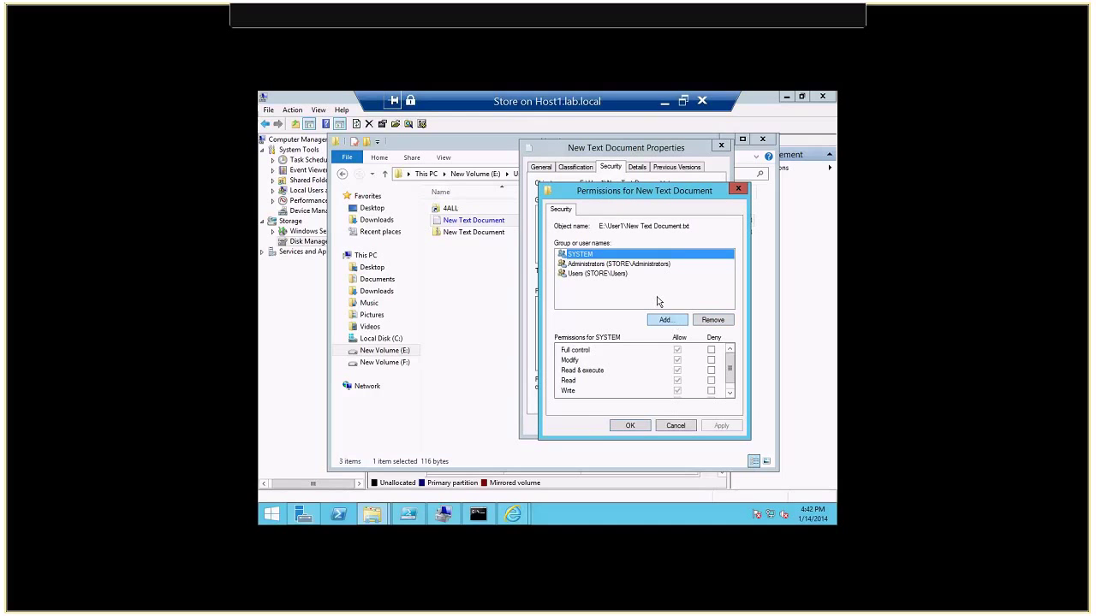
left_click(626, 265)
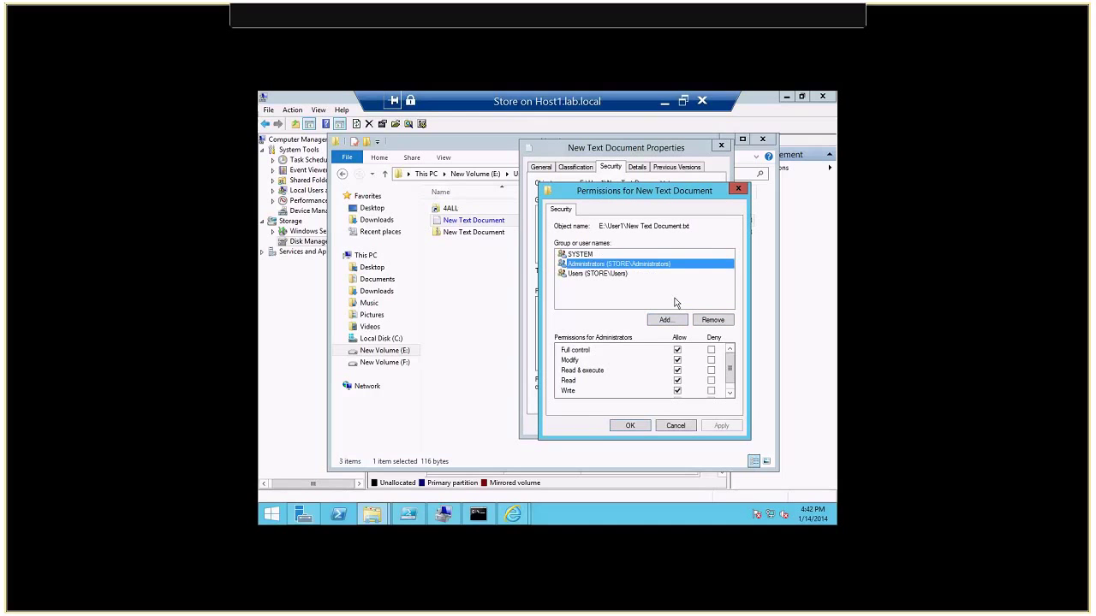
key("Escape")
- Open the file's advanced security settings and look at the option for changing the owner, leaving the owner selection cancelled
key("Return")
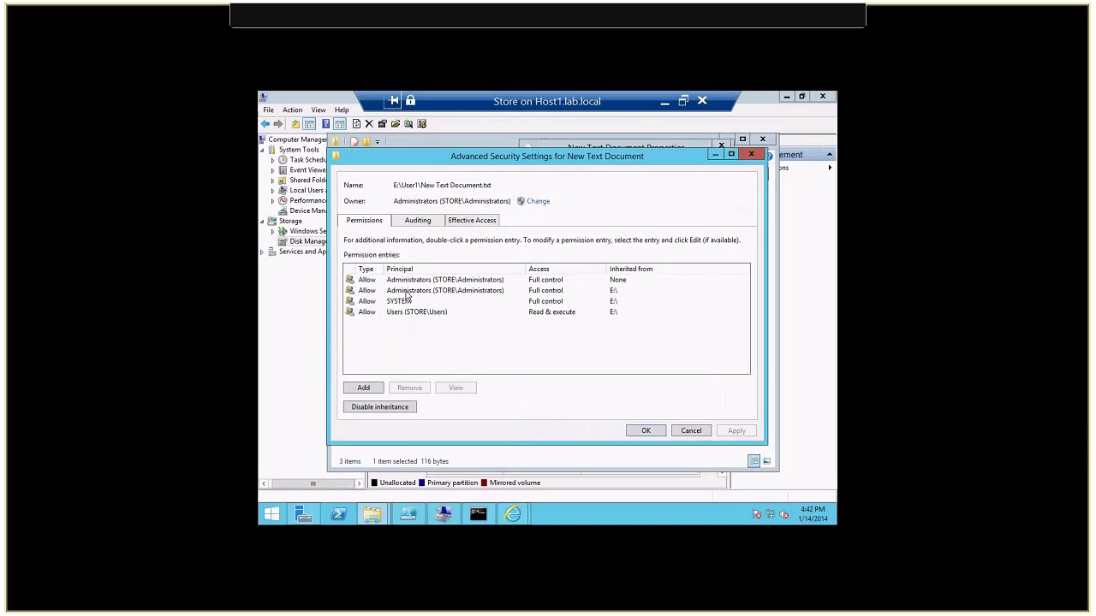
key("Down")
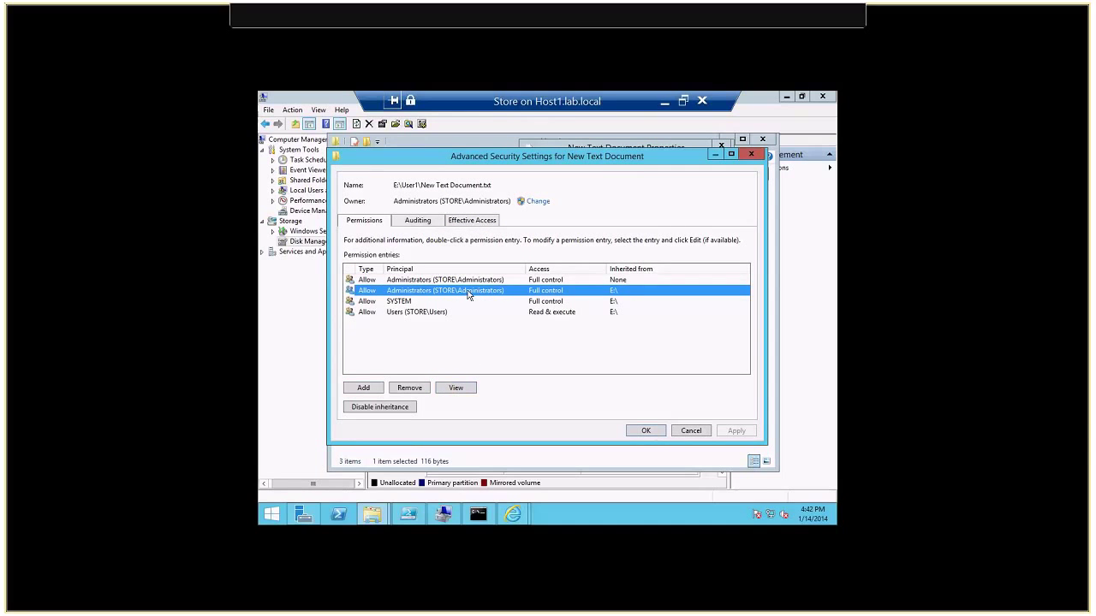
left_click(544, 204)
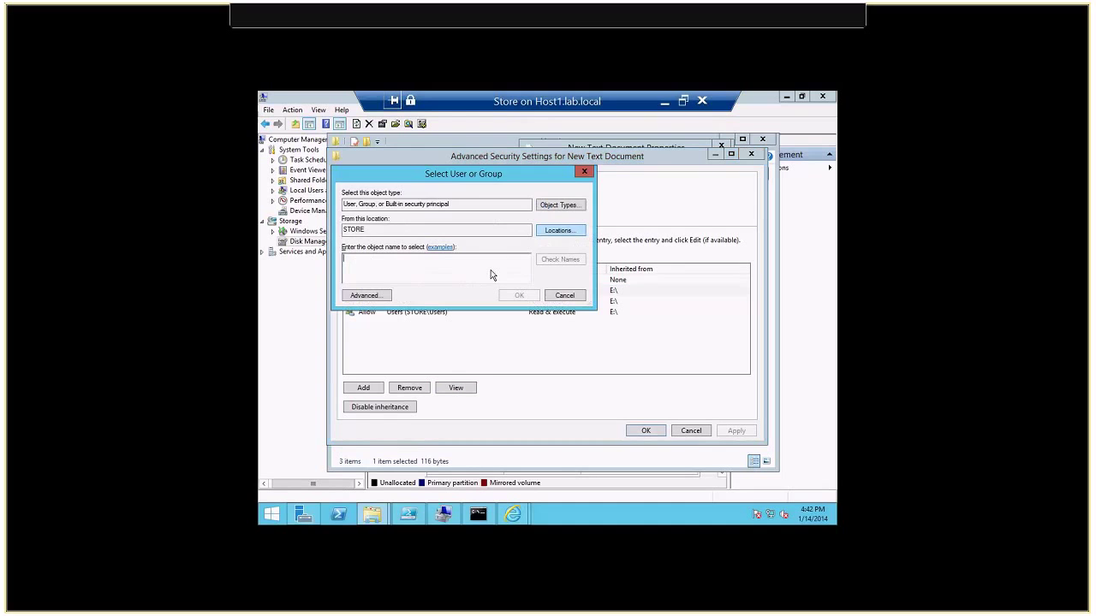
key("Escape")
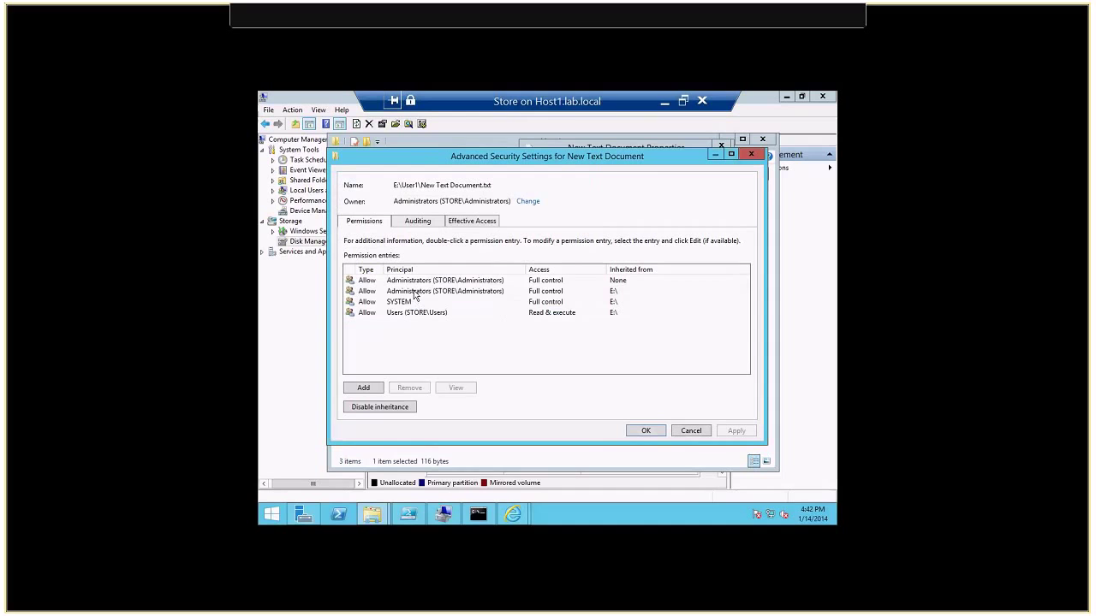
- View the advanced permissions of the Administrators entry inherited from E:\ and close the entry and the advanced security settings
left_click(455, 388)
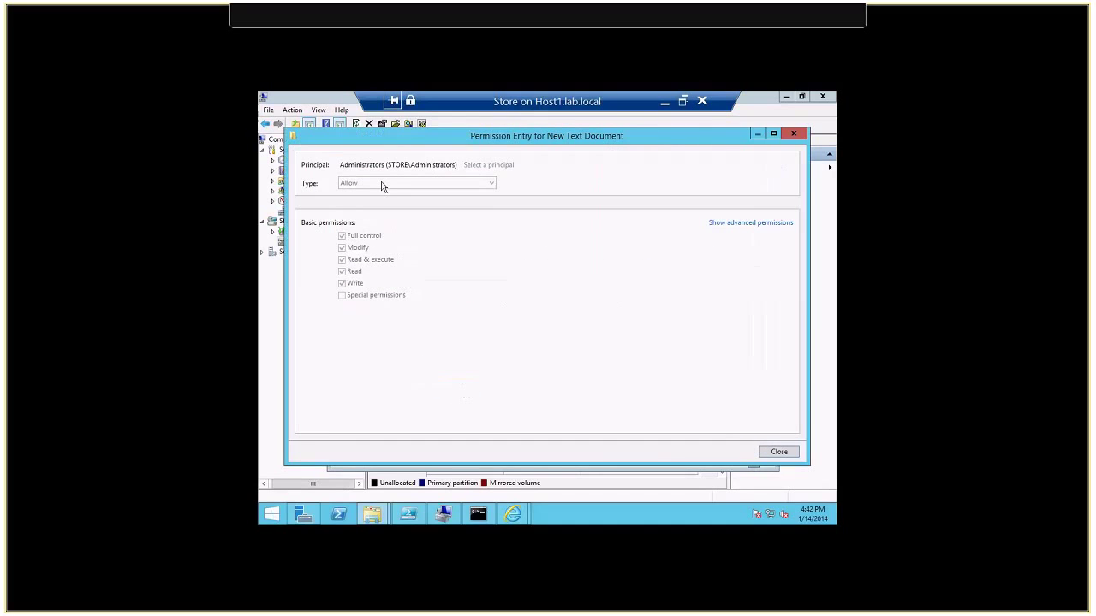
left_click(730, 225)
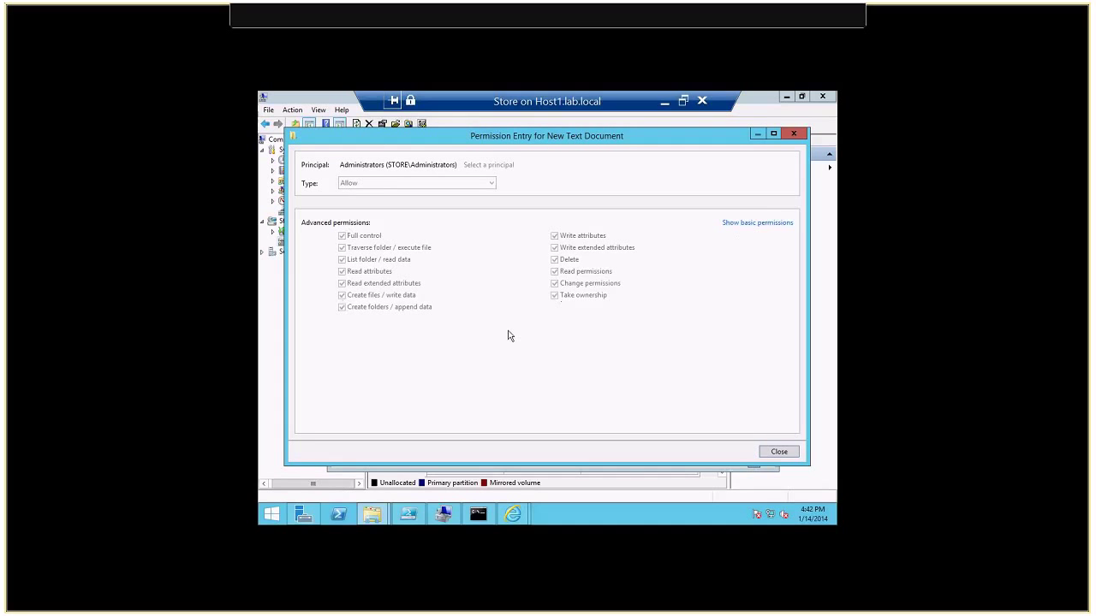
left_click(786, 133)
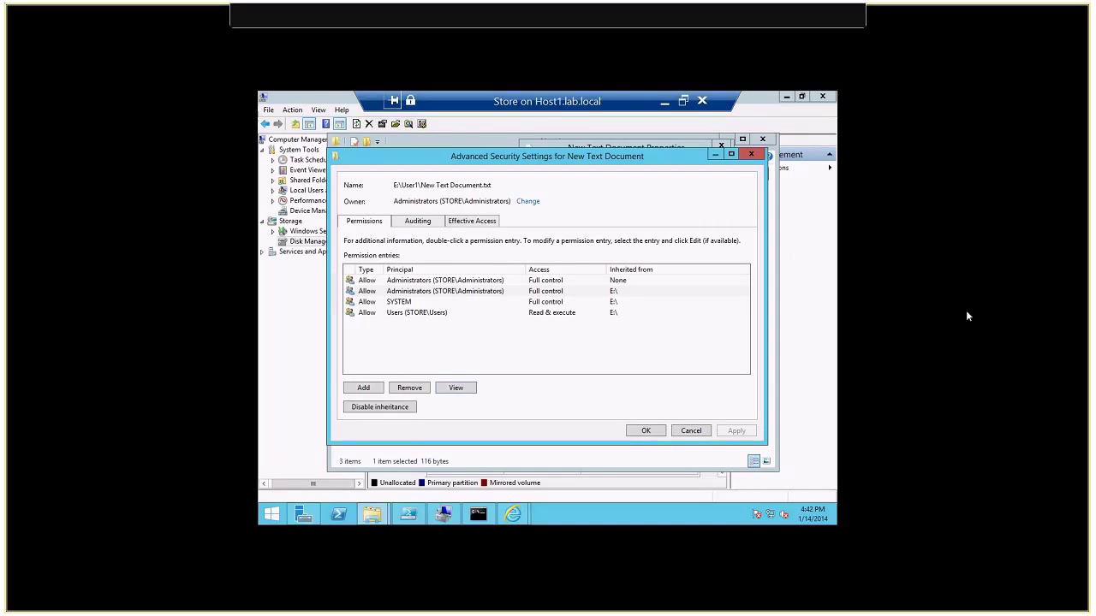
left_click(749, 156)
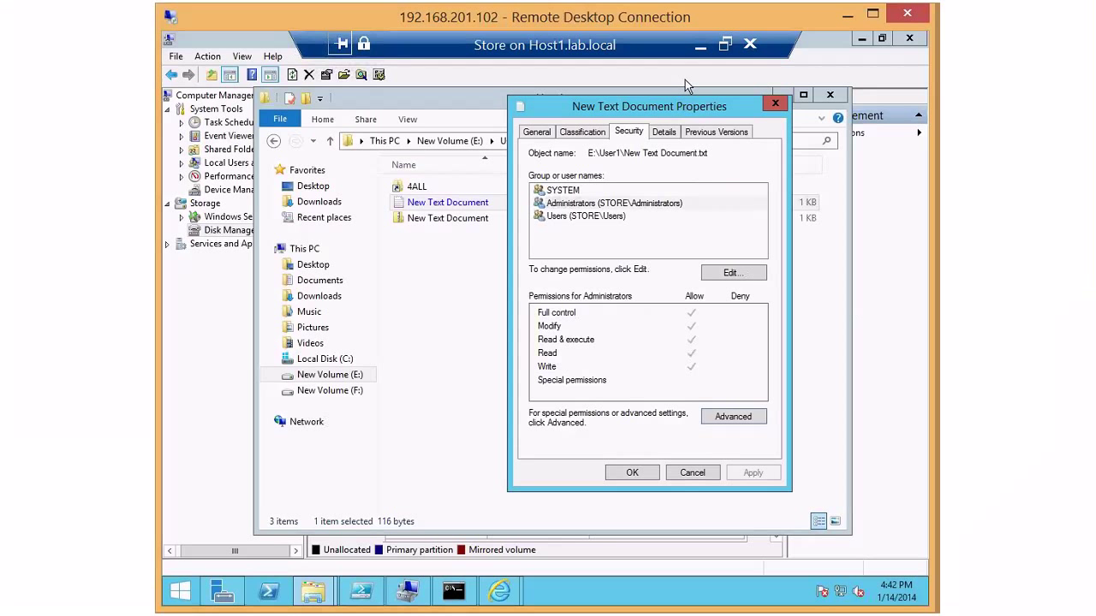
- Compare the file permissions of the Administrators and Users groups and cancel the properties of New Text Document
left_click(597, 203)
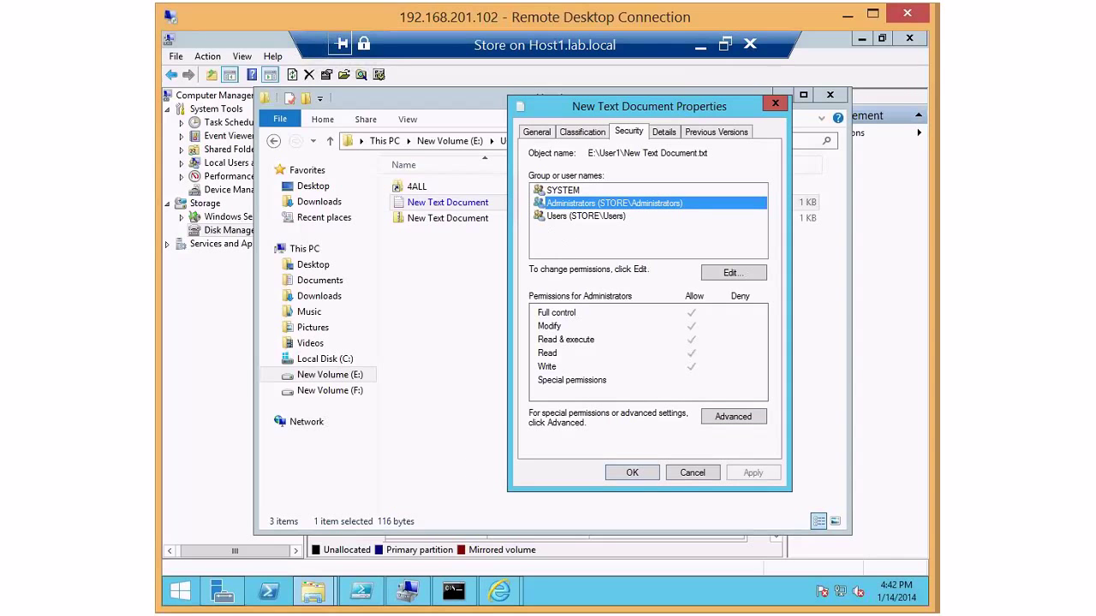
left_click(549, 224)
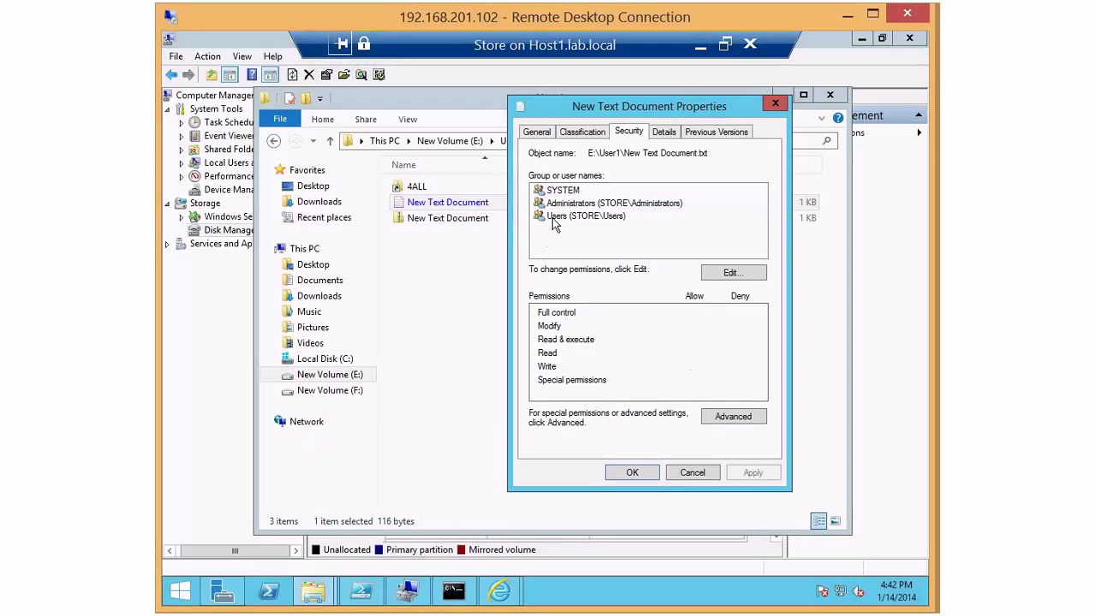
left_click(599, 217)
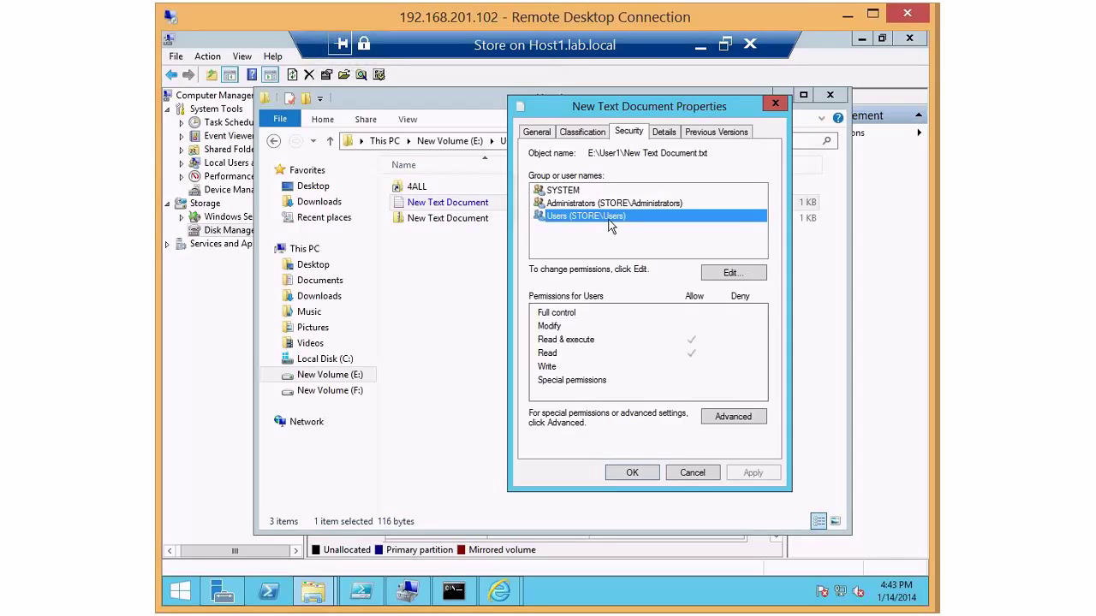
left_click_drag(610, 112, 564, 125)
left_click_drag(562, 124, 549, 145)
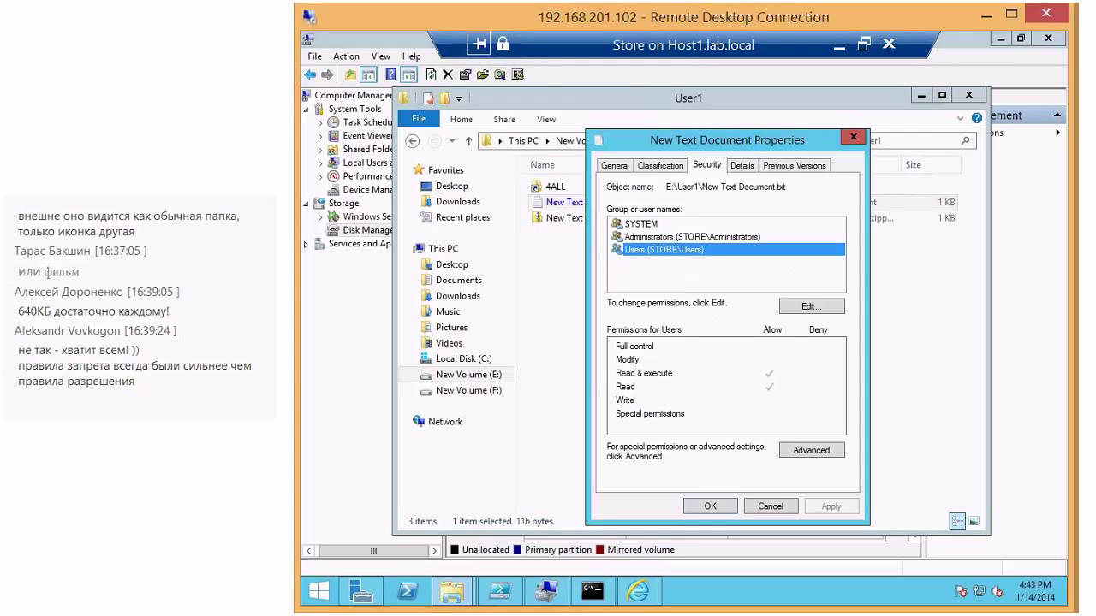
left_click(770, 507)
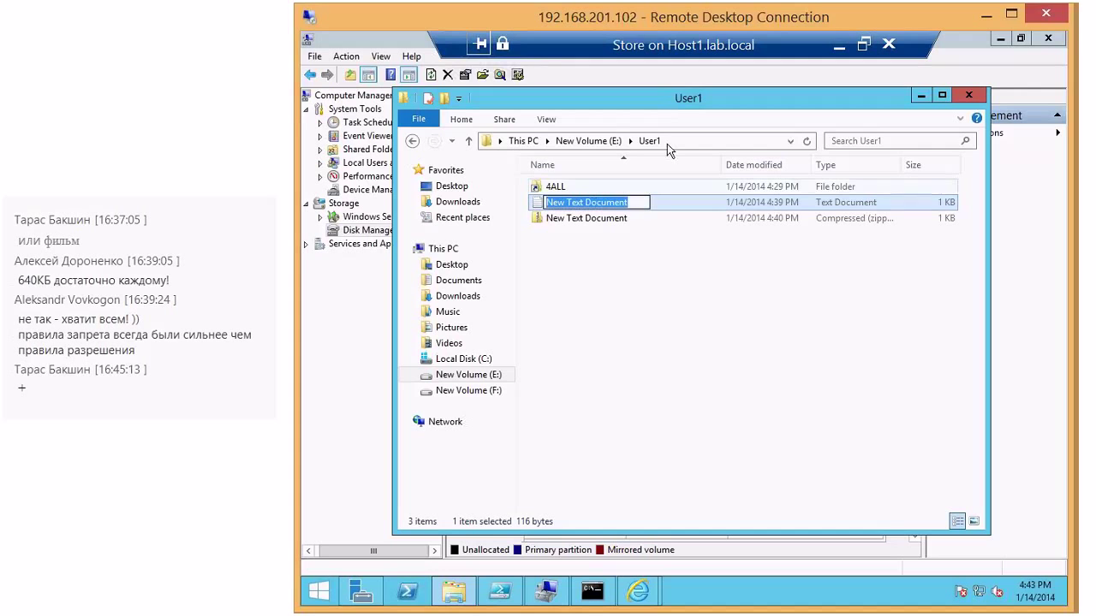
- Go up from the User1 folder to This PC and open the root of New Volume (E:)
left_click(588, 141)
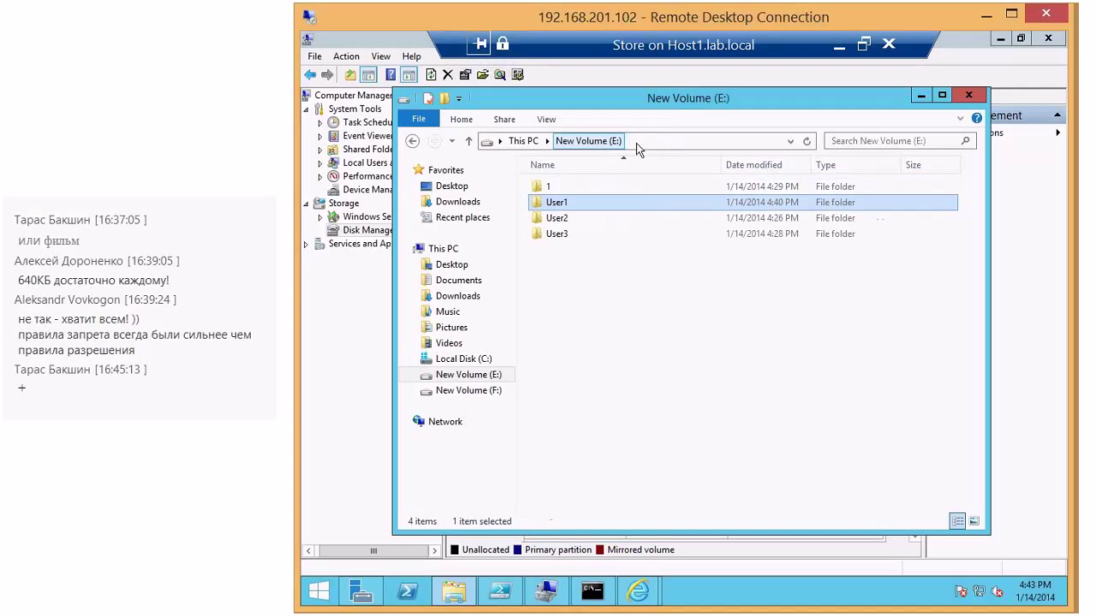
left_click(561, 206)
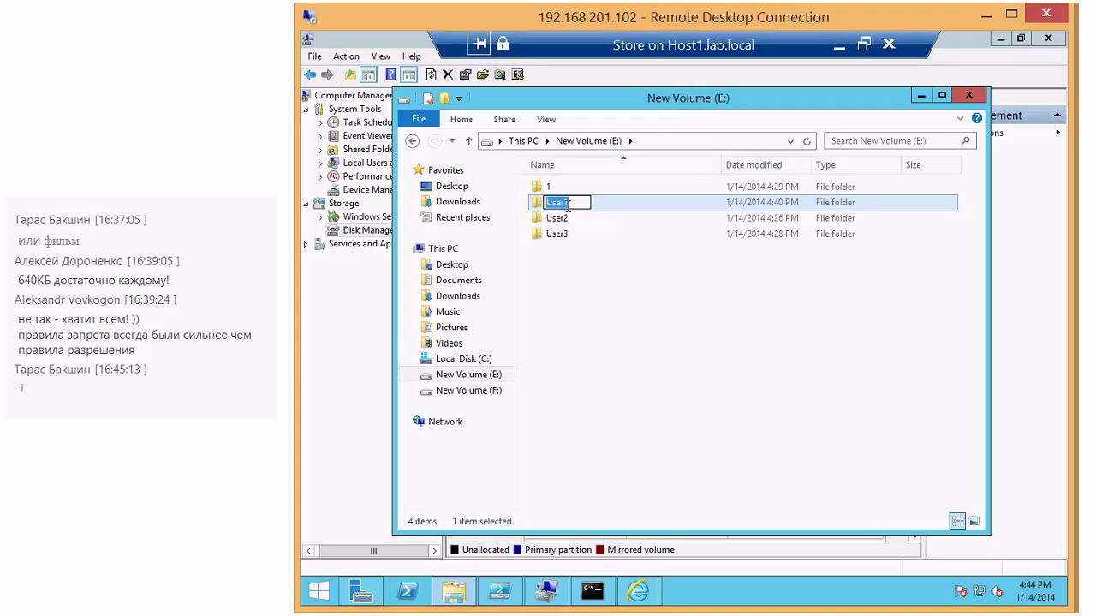
key("Escape")
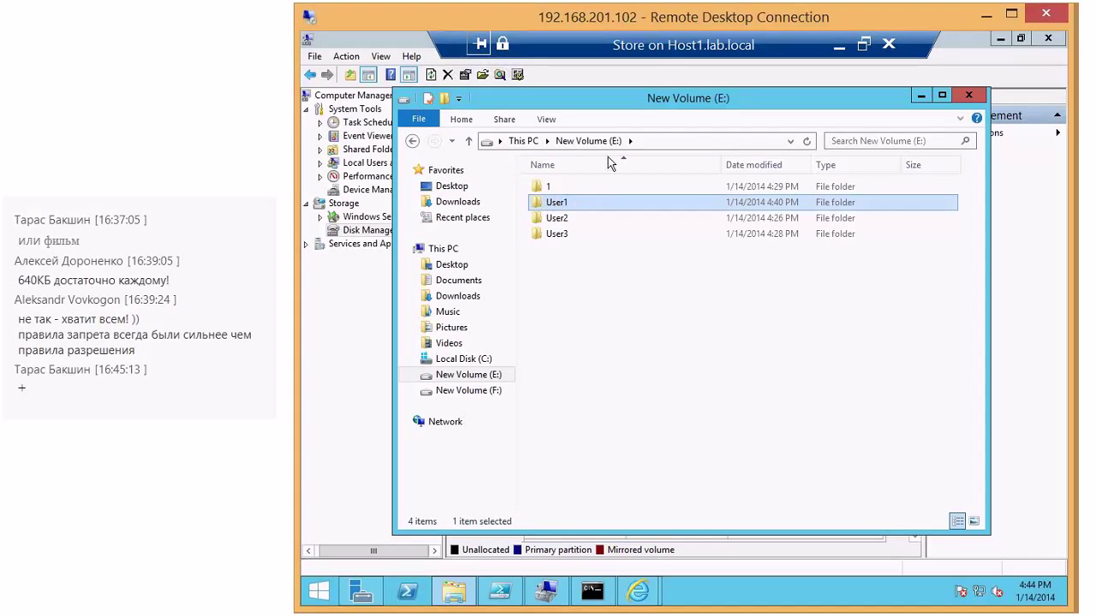
left_click(523, 141)
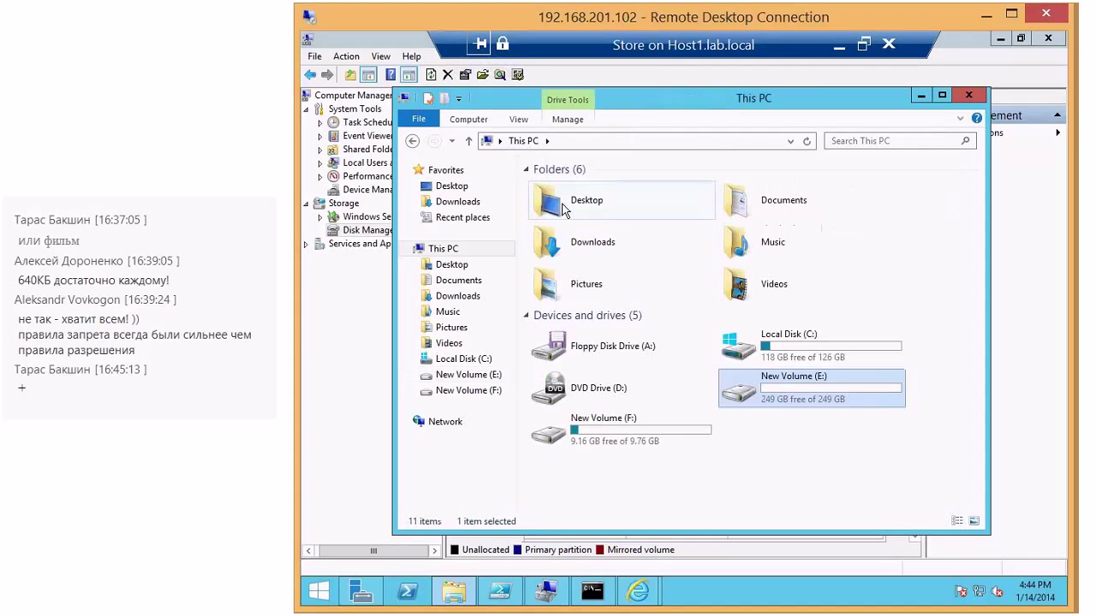
double_click(800, 382)
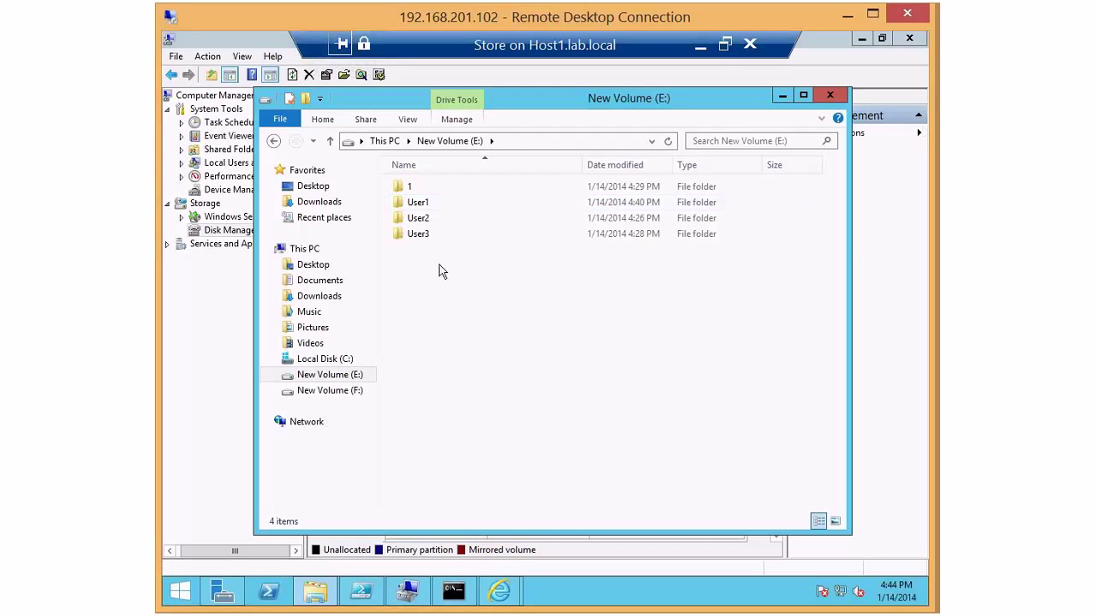
- Open the sharing settings of the User1 folder for sharing with specific people
left_click(421, 202)
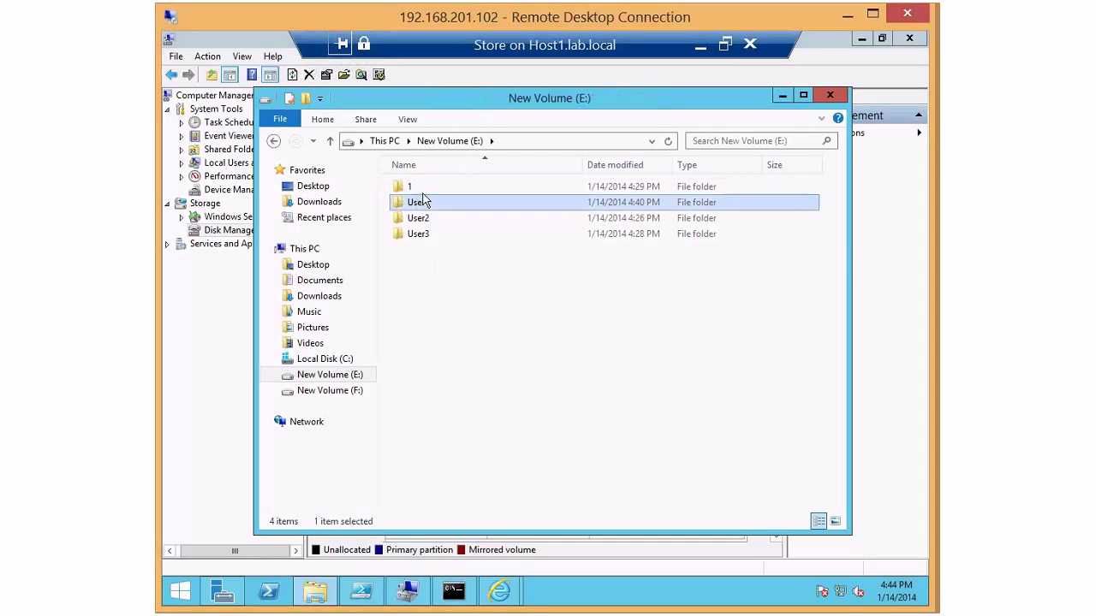
right_click(427, 193)
right_click(420, 202)
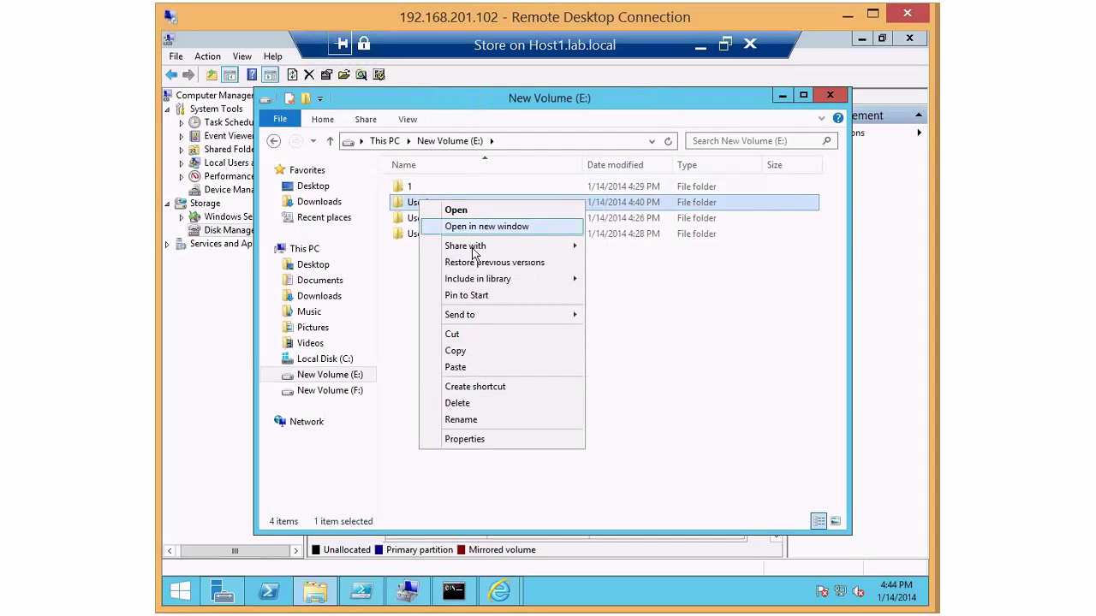
mouse_move(473, 249)
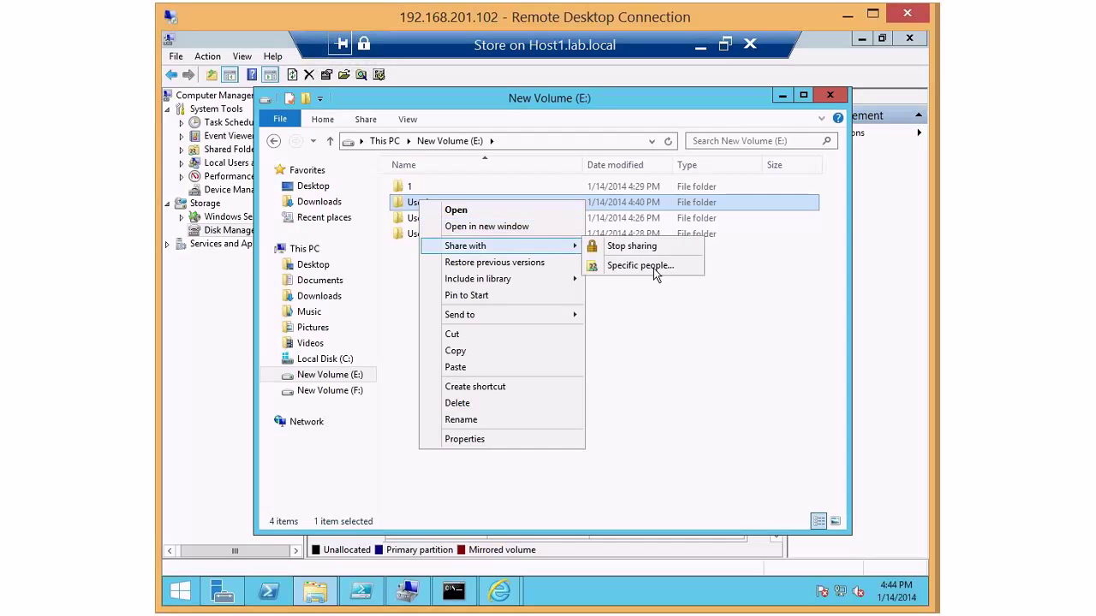
left_click(655, 267)
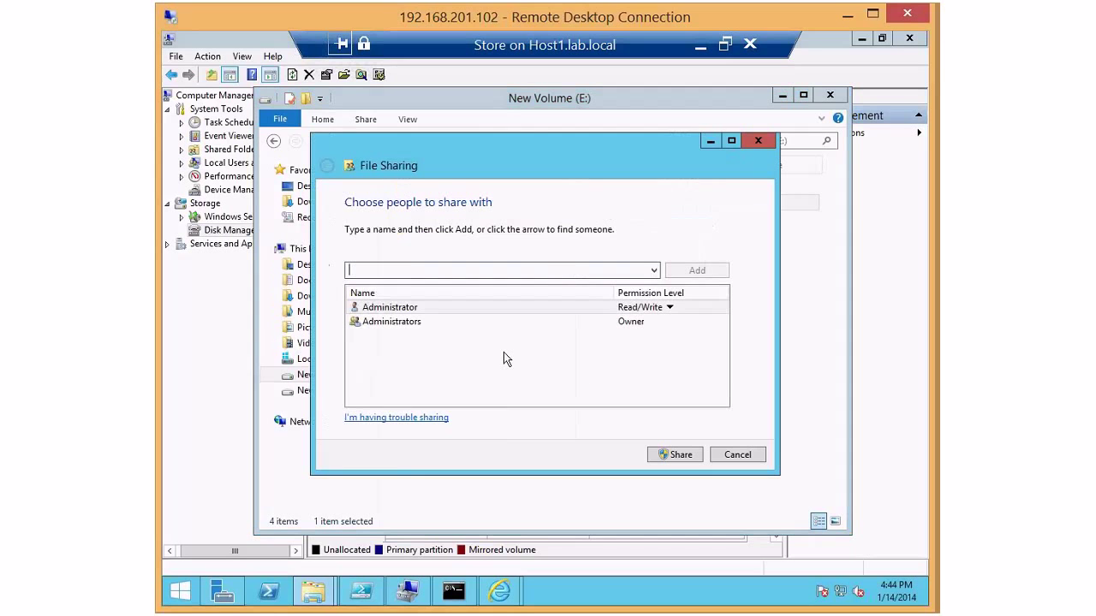
- Add Everyone to the people User1 is shared with, keeping the Read permission level
left_click(654, 270)
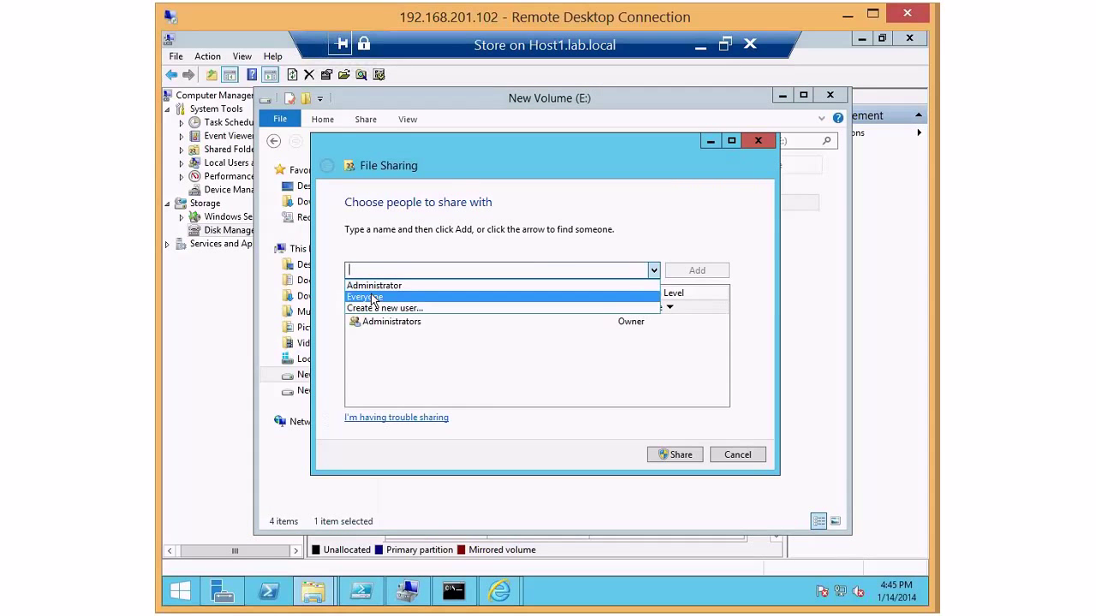
left_click(371, 298)
left_click(684, 272)
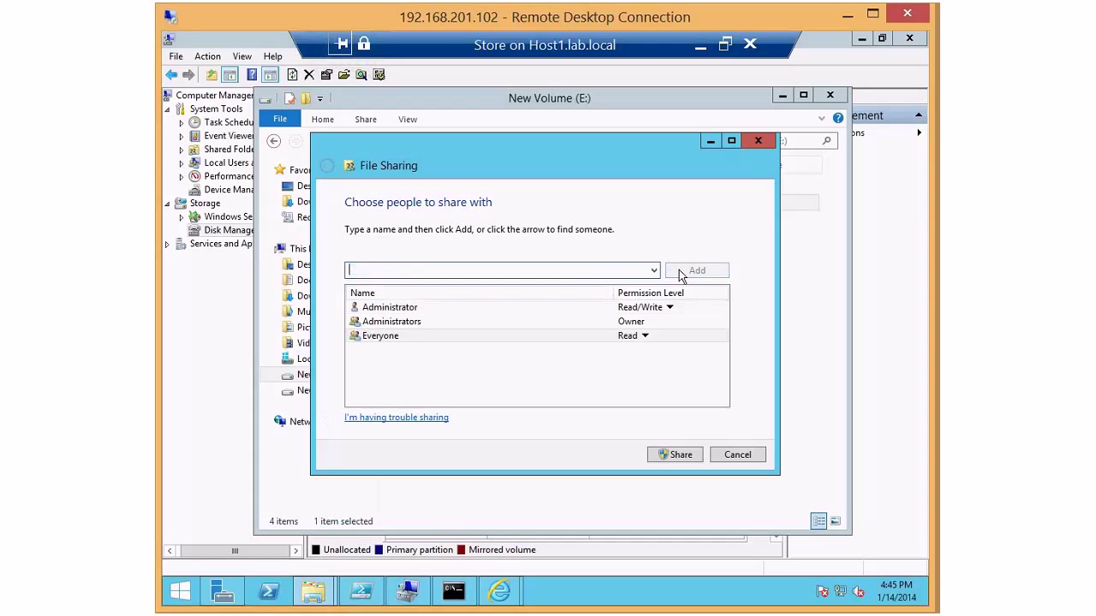
left_click(654, 269)
left_click(633, 285)
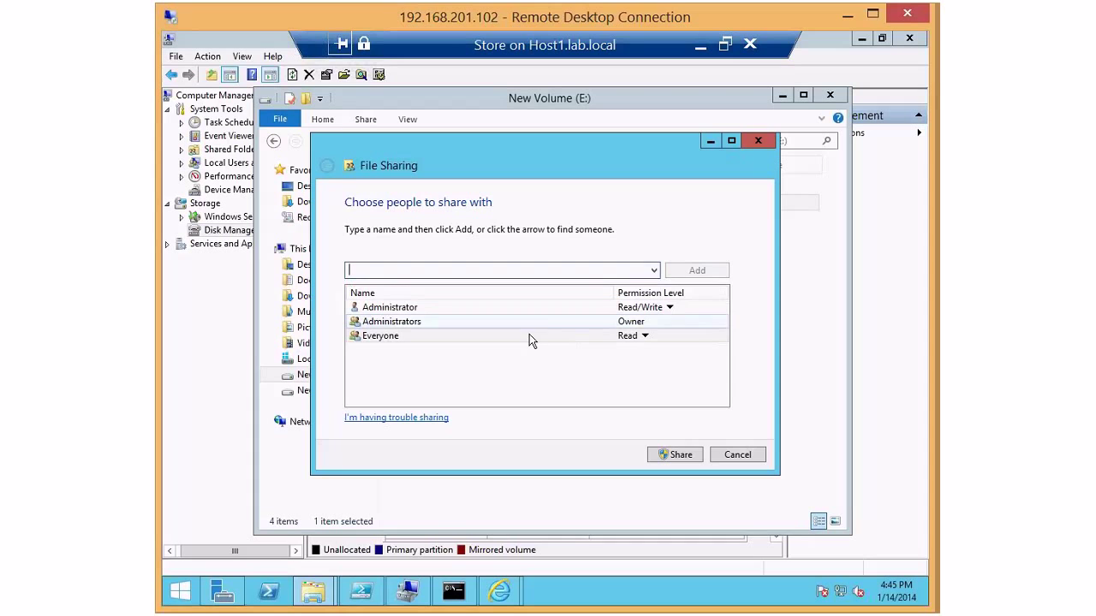
- View the permission levels offered for Everyone and move the File Sharing window clear of the folder list
left_click(528, 338)
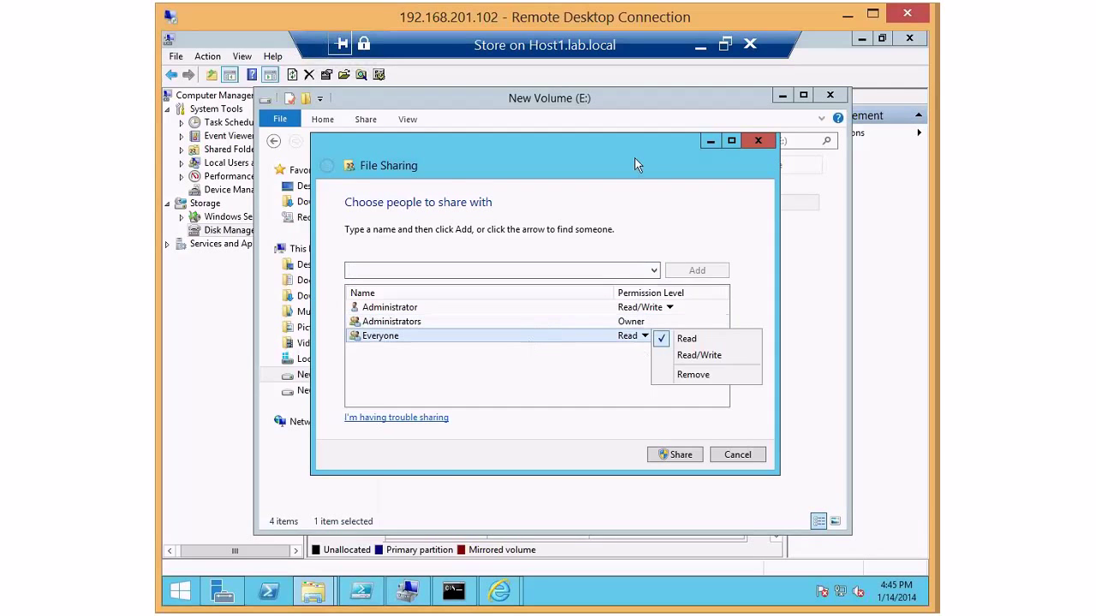
left_click(715, 173)
left_click_drag(715, 173, 779, 171)
mouse_move(613, 358)
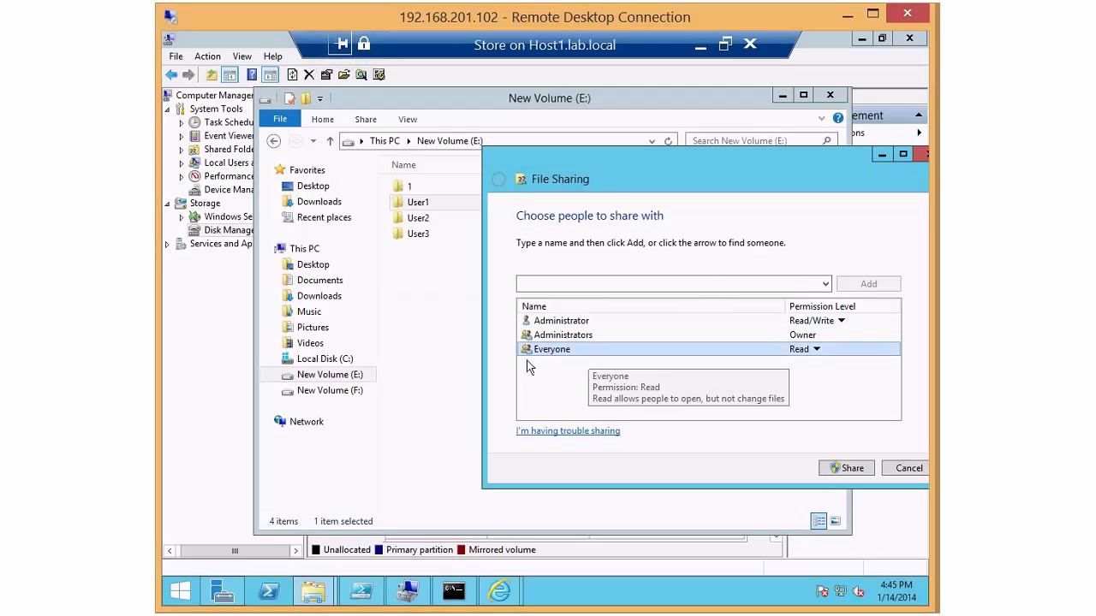
- Check the permission level choices for Everyone again, keep Read, and share the User1 folder
left_click(419, 205)
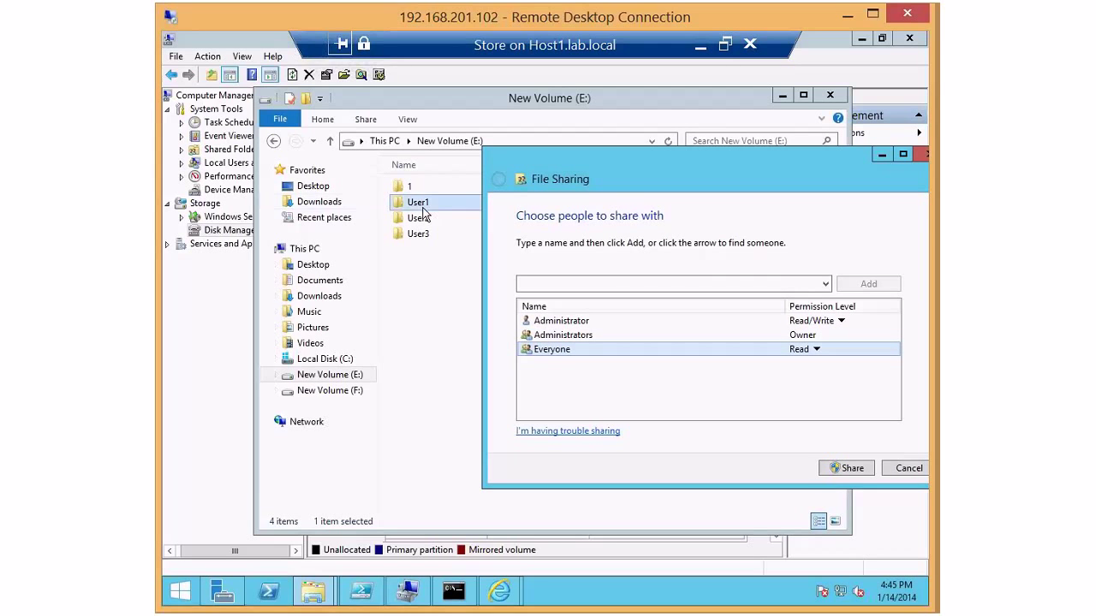
left_click(502, 217)
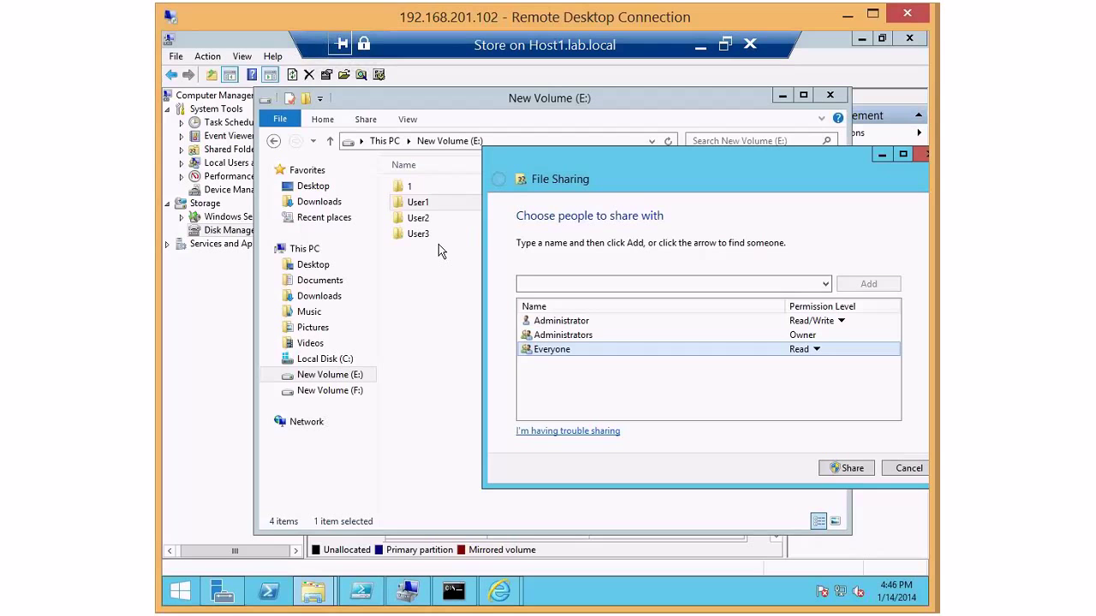
left_click(410, 201)
left_click(815, 349)
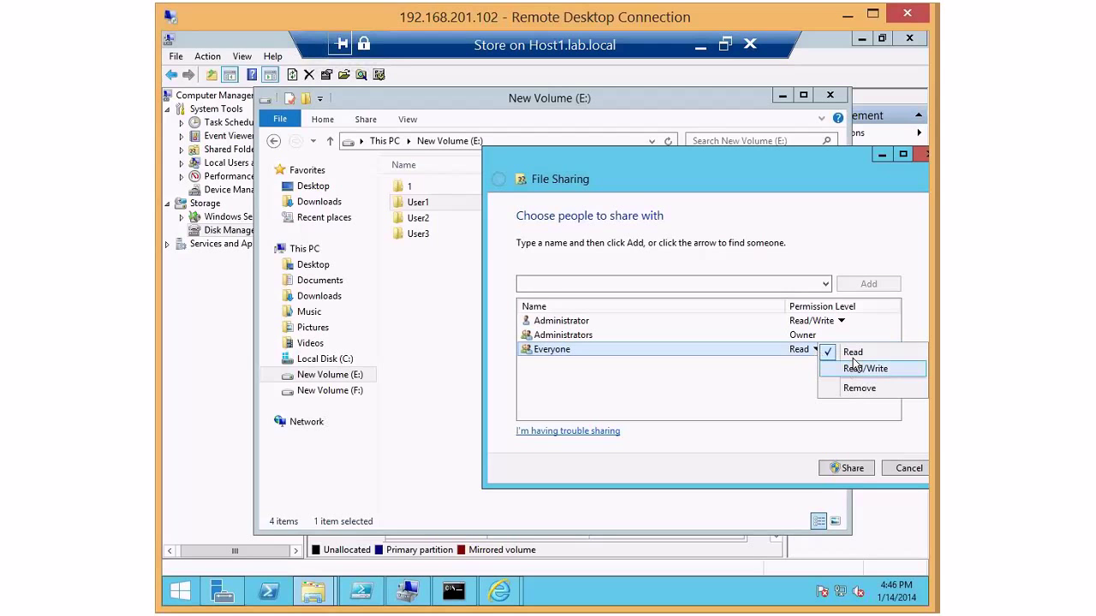
left_click(789, 394)
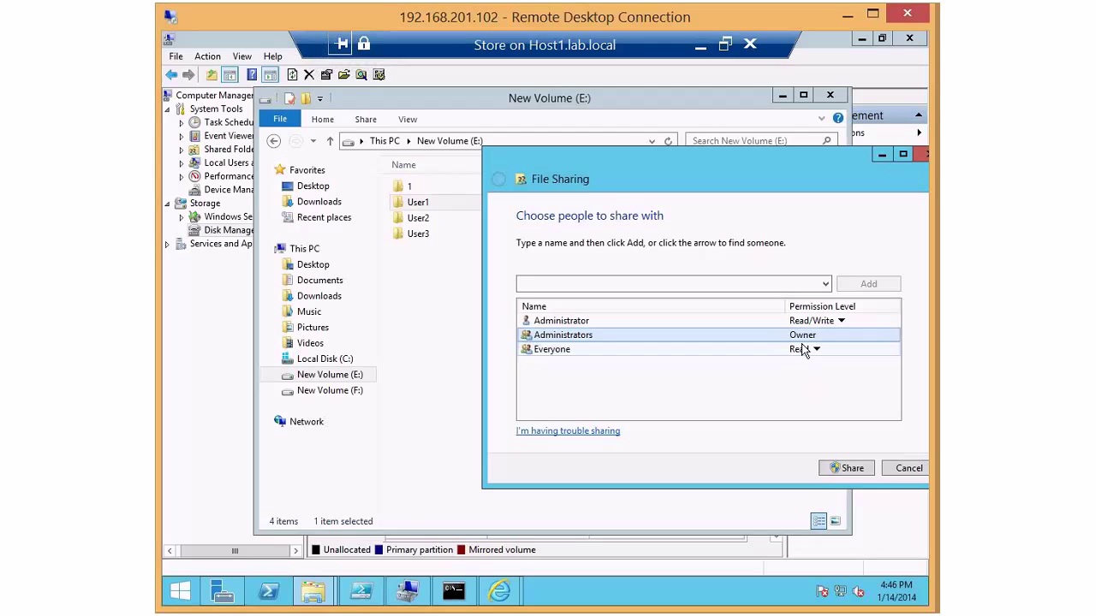
left_click(846, 468)
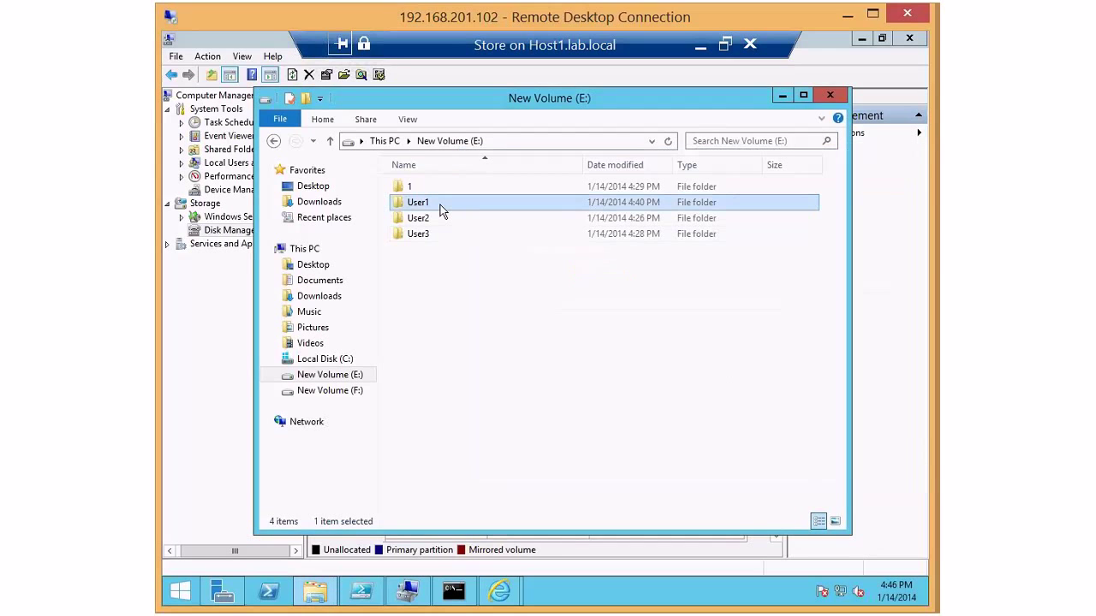
- Check the Share with options of the shared User1 folder, and delete the folder from the E: volume
left_click(440, 205)
right_click(471, 206)
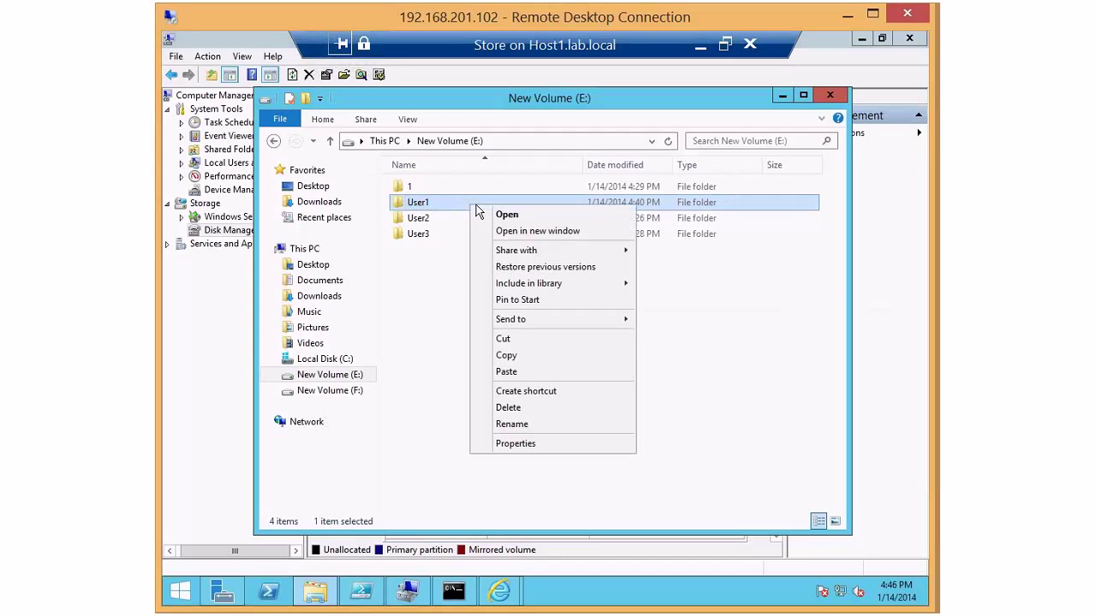
mouse_move(552, 256)
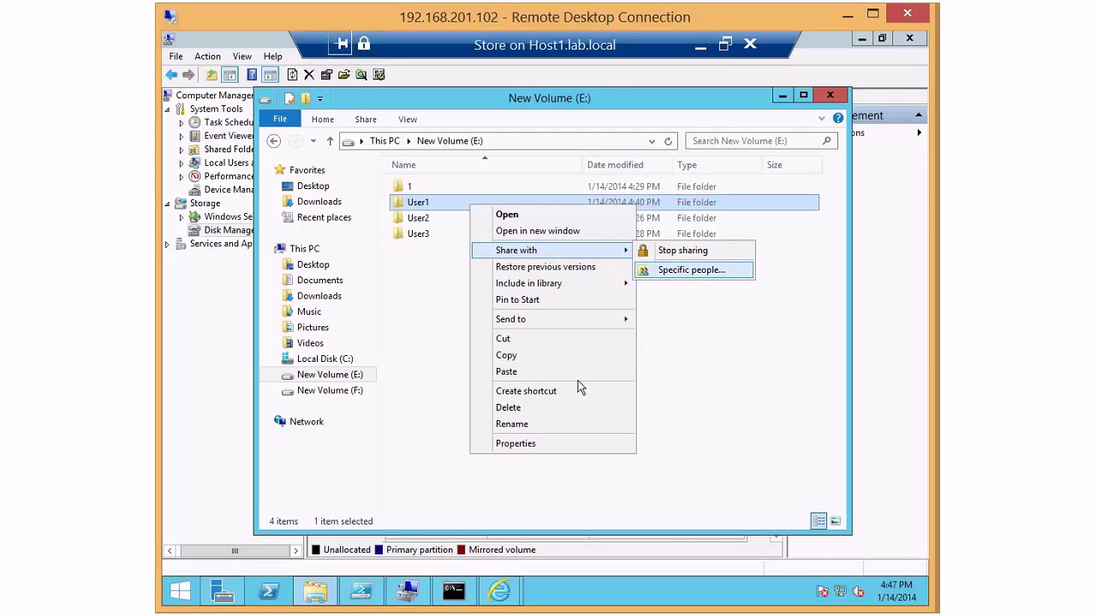
left_click(518, 408)
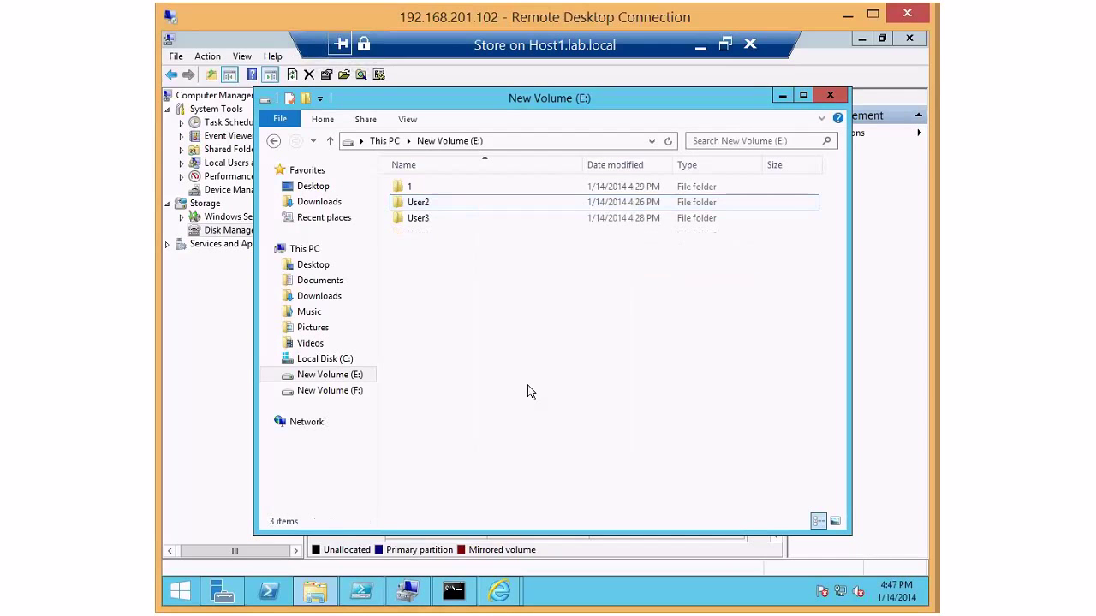
- Open the sharing properties of the User2 folder on the E: volume
left_click(437, 206)
left_click(443, 197)
left_click(460, 207)
right_click(459, 212)
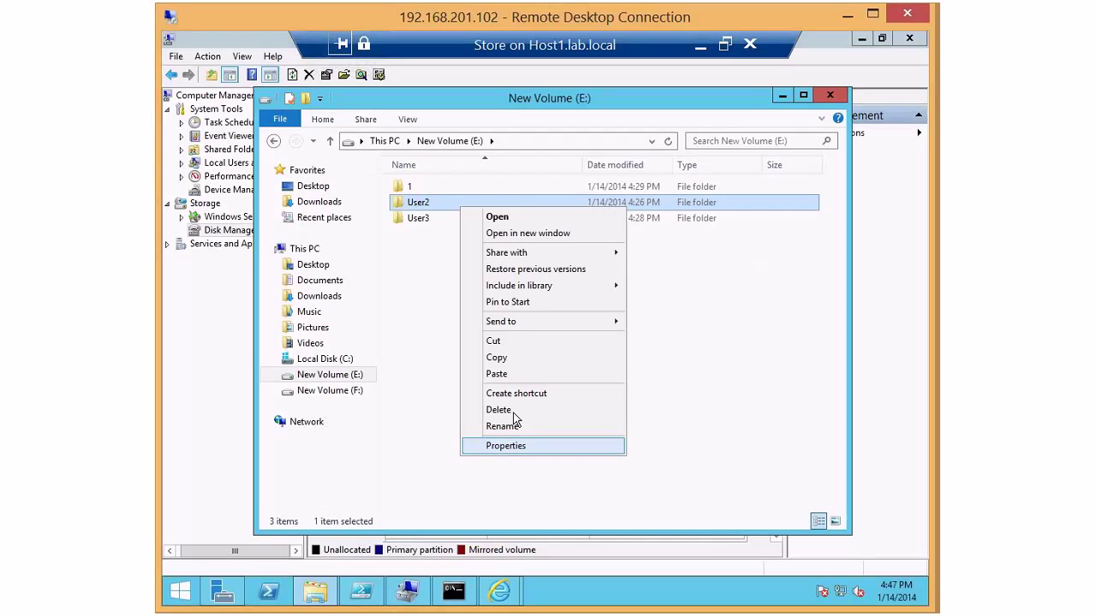
left_click(510, 445)
left_click(610, 213)
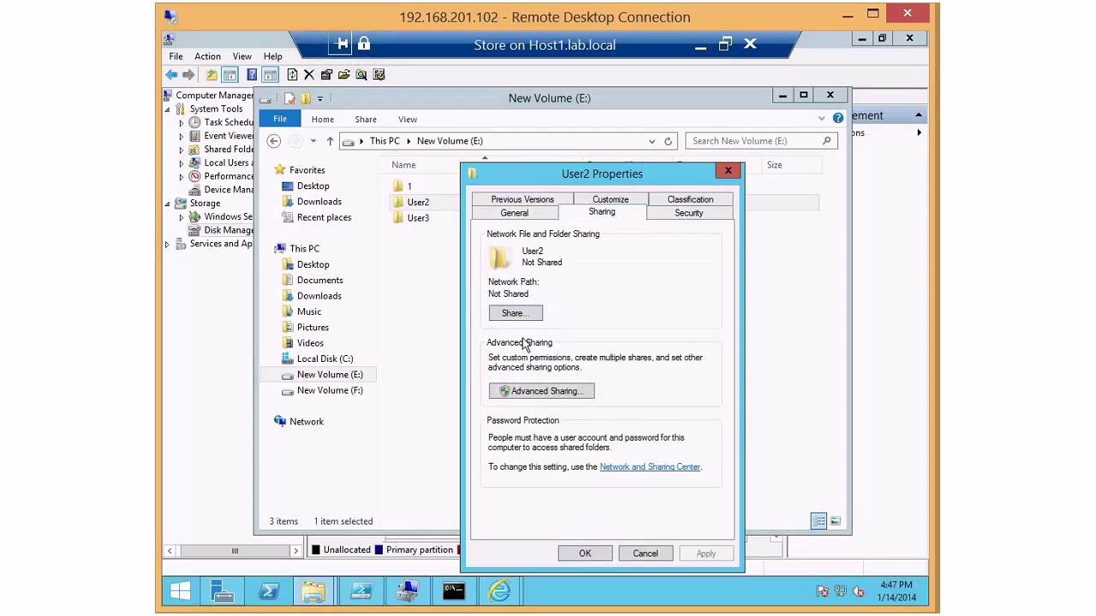
- Enable advanced sharing for User2 with the share name User2 and open its share permissions beside the other dialogs
left_click(511, 392)
left_click(488, 226)
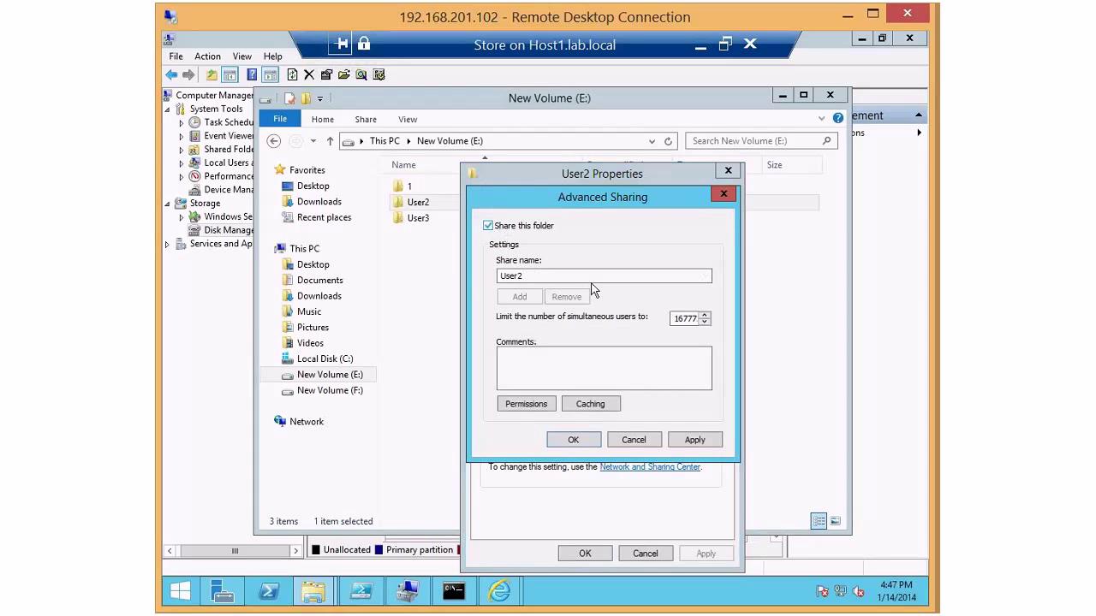
left_click(526, 405)
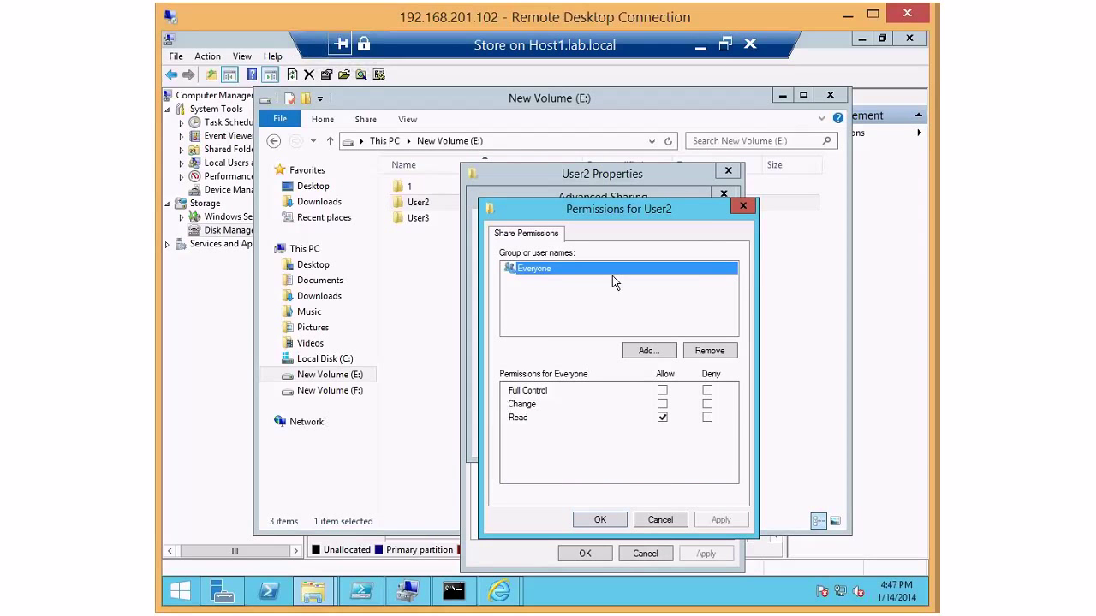
left_click_drag(609, 215, 767, 219)
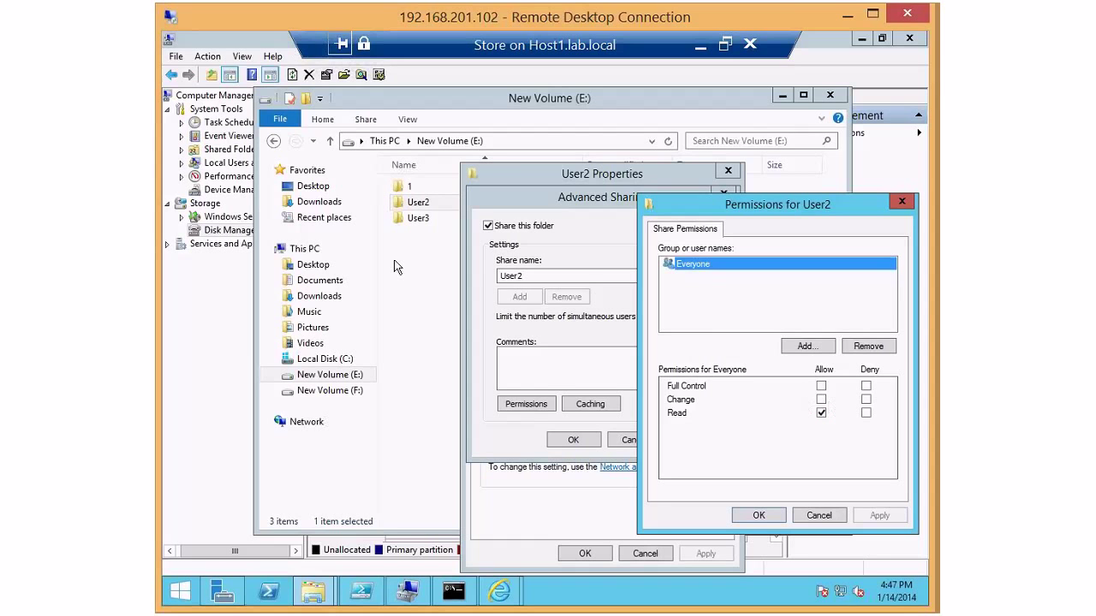
- Try allowing Everyone Full Control in the User2 share permissions, revert the choice, and cancel the permissions dialog
left_click(820, 387)
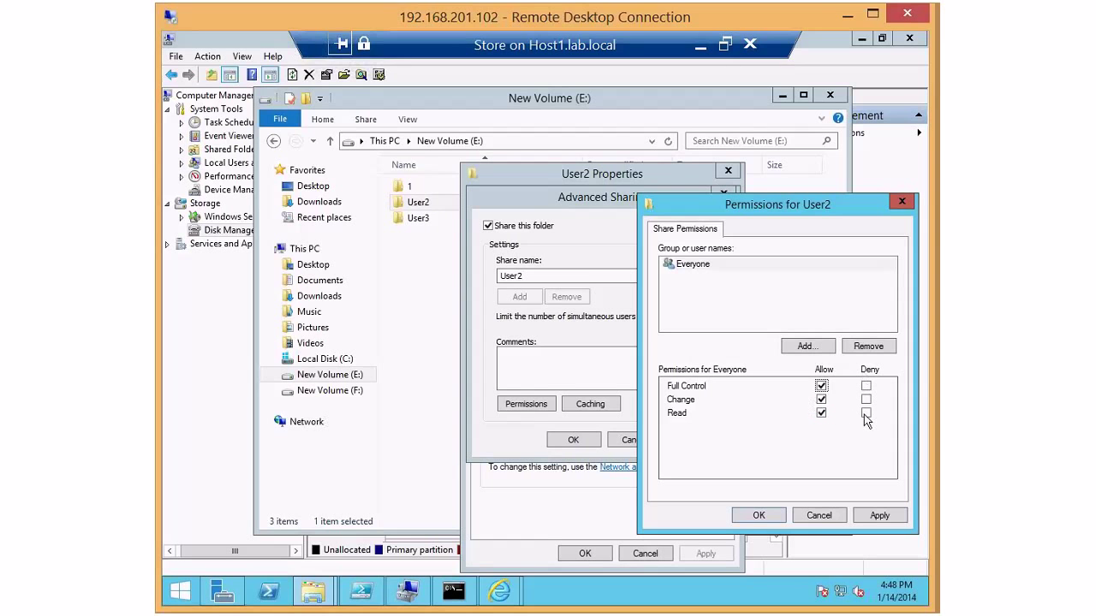
left_click(822, 387)
left_click(825, 519)
left_click(819, 516)
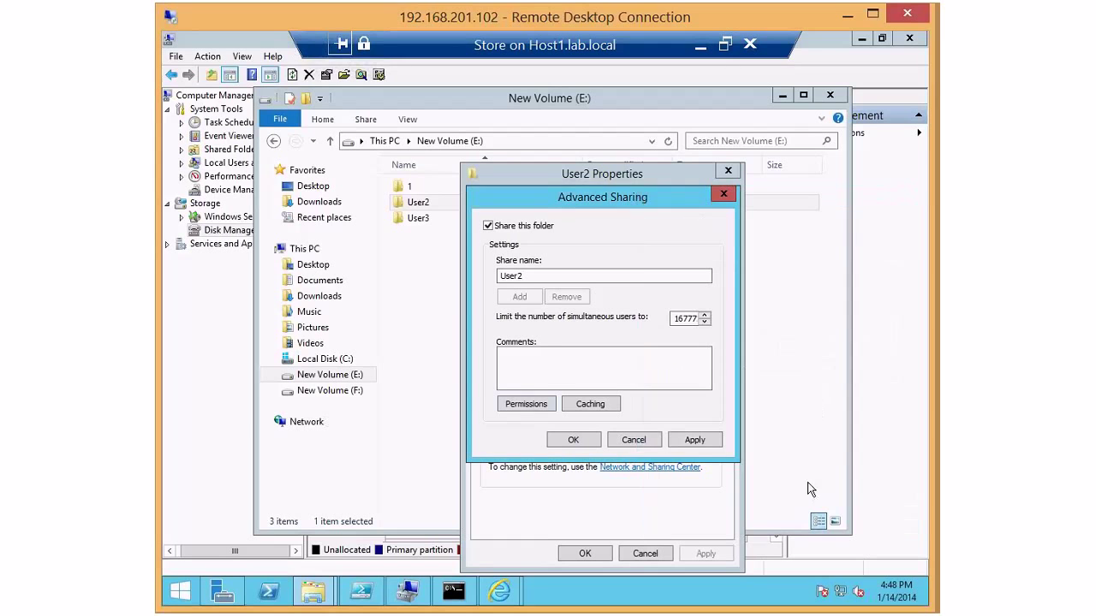
- Try allowing Everyone Change and Full Control on the User2 share, discard the advanced sharing settings, and close the folder's properties
left_click(526, 404)
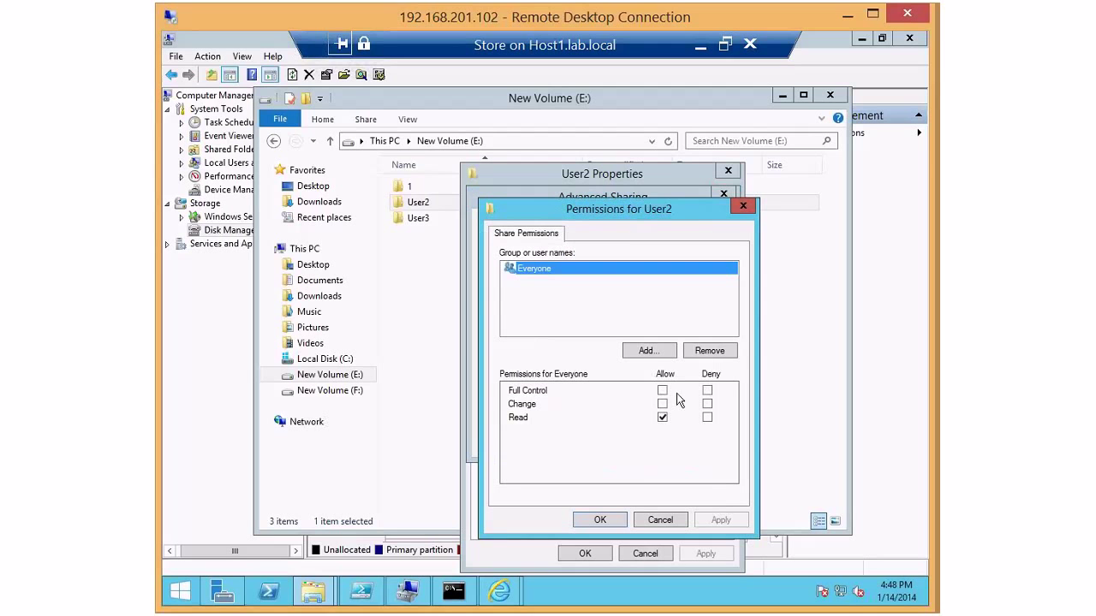
left_click(662, 403)
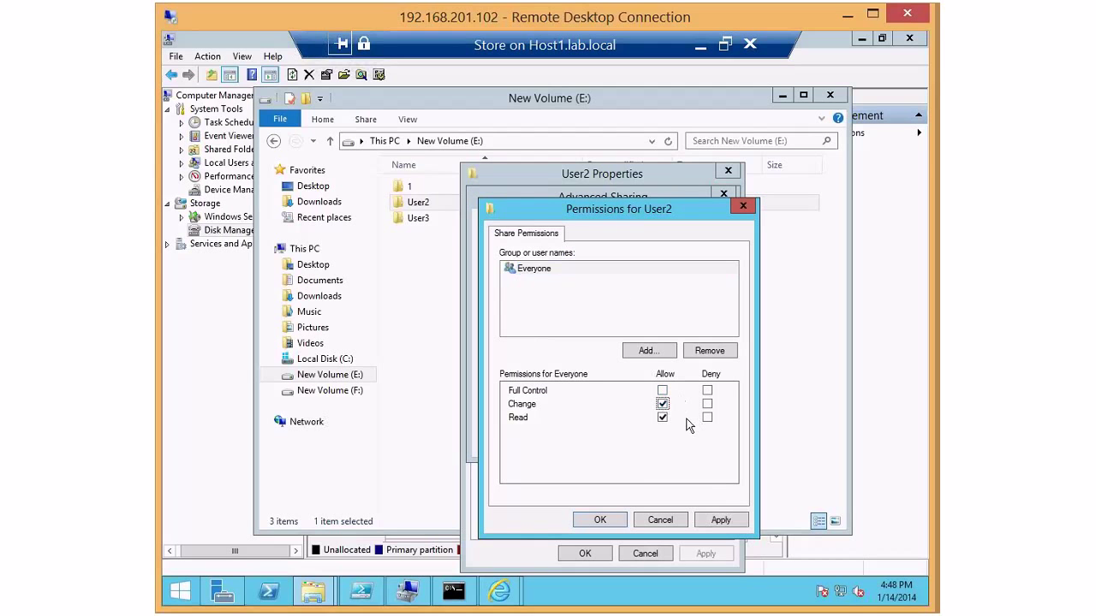
left_click_drag(648, 216, 785, 212)
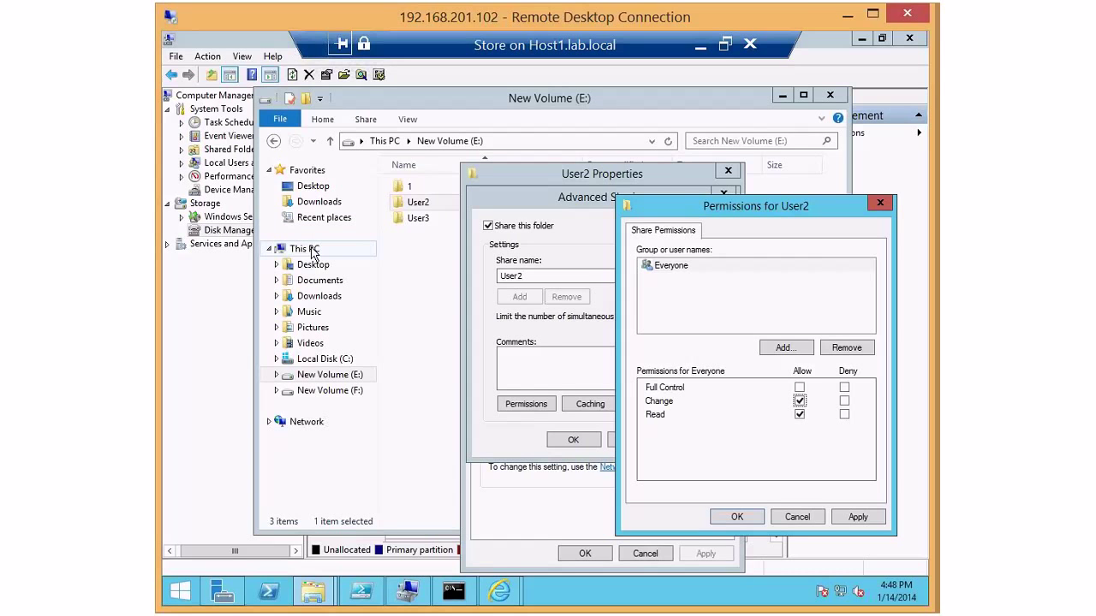
left_click(800, 388)
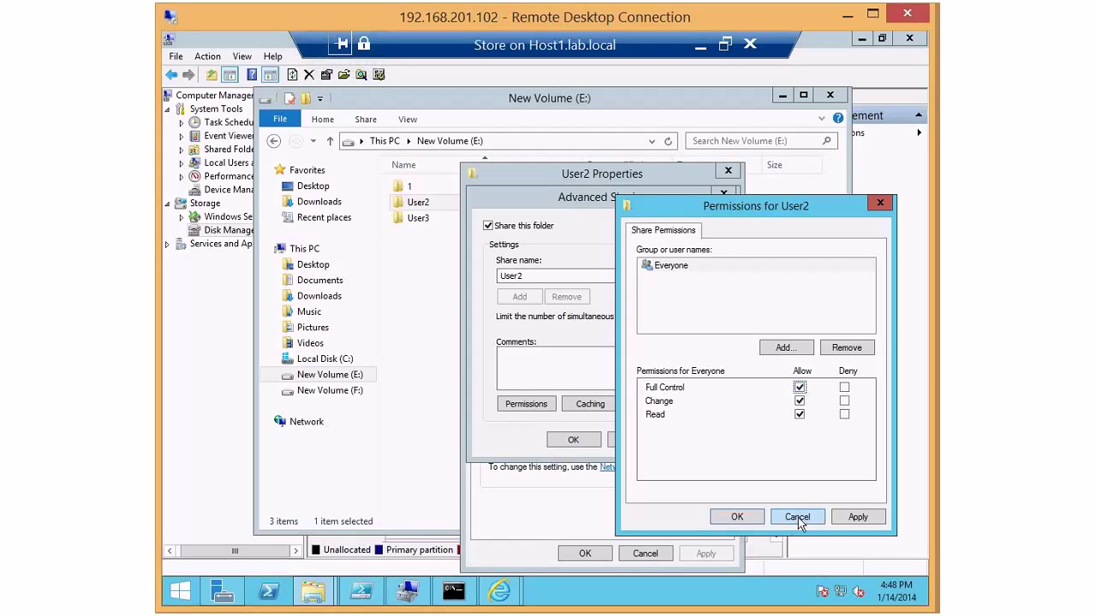
left_click(773, 523)
left_click(633, 440)
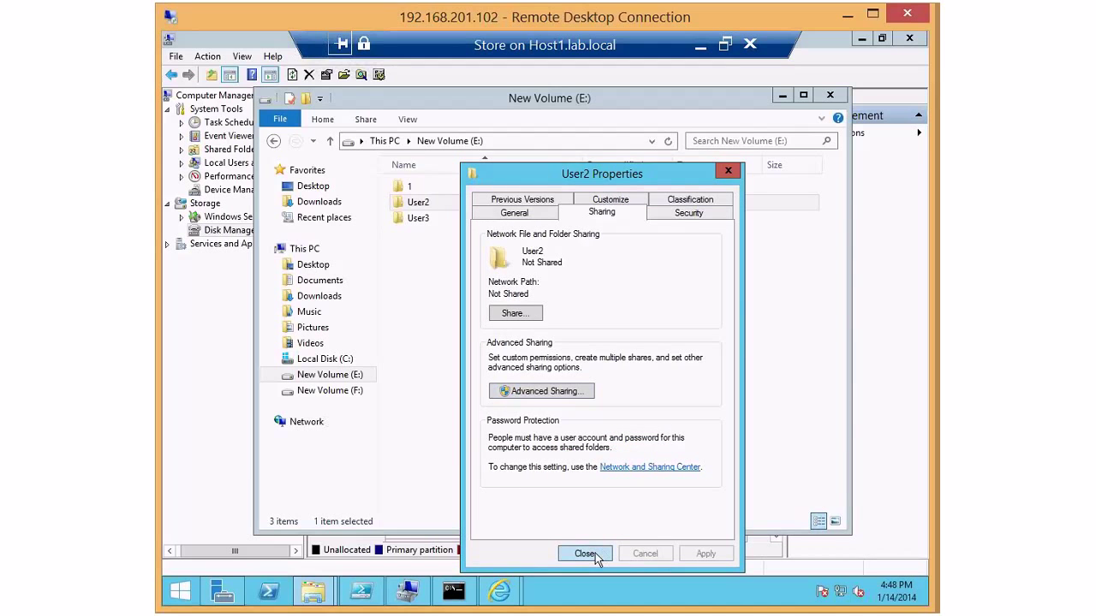
left_click(595, 553)
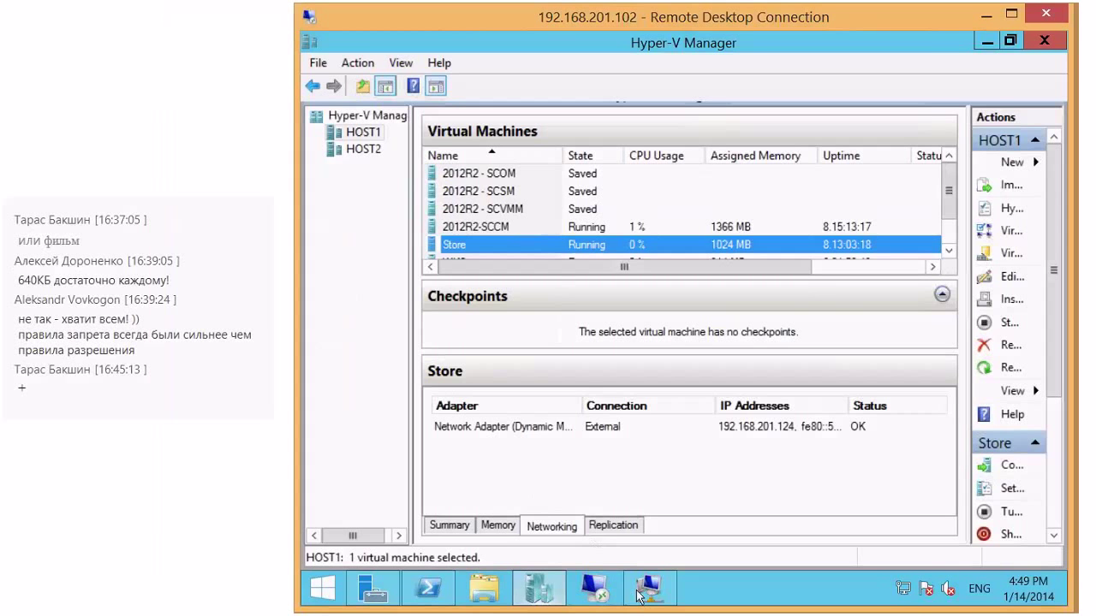
- Return to the Store virtual machine session and minimize the File Explorer and Computer Management windows
mouse_move(513, 591)
left_click(654, 591)
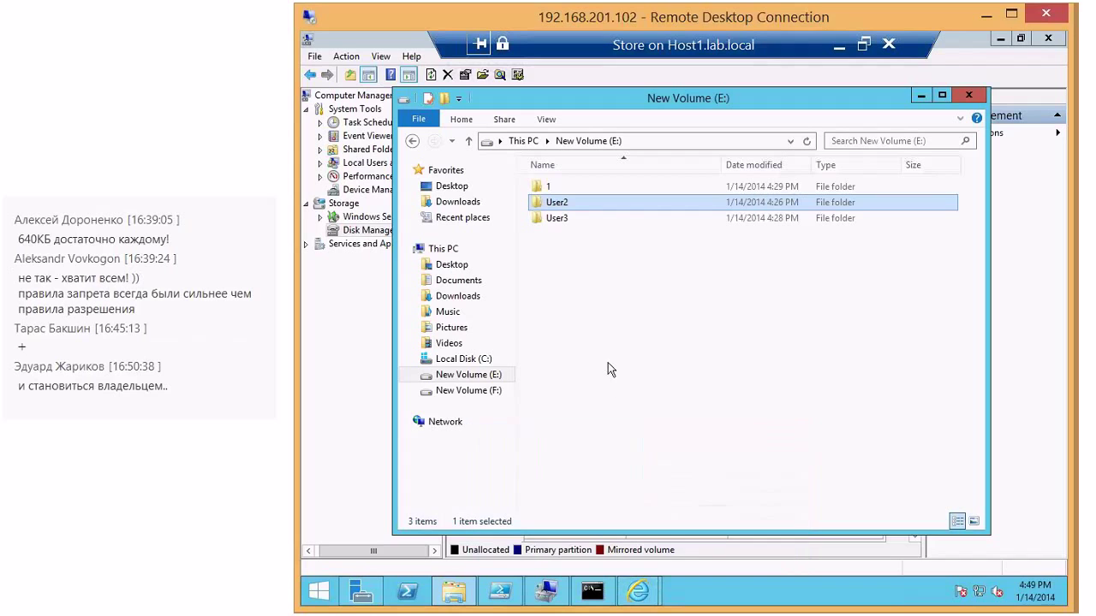
mouse_move(542, 193)
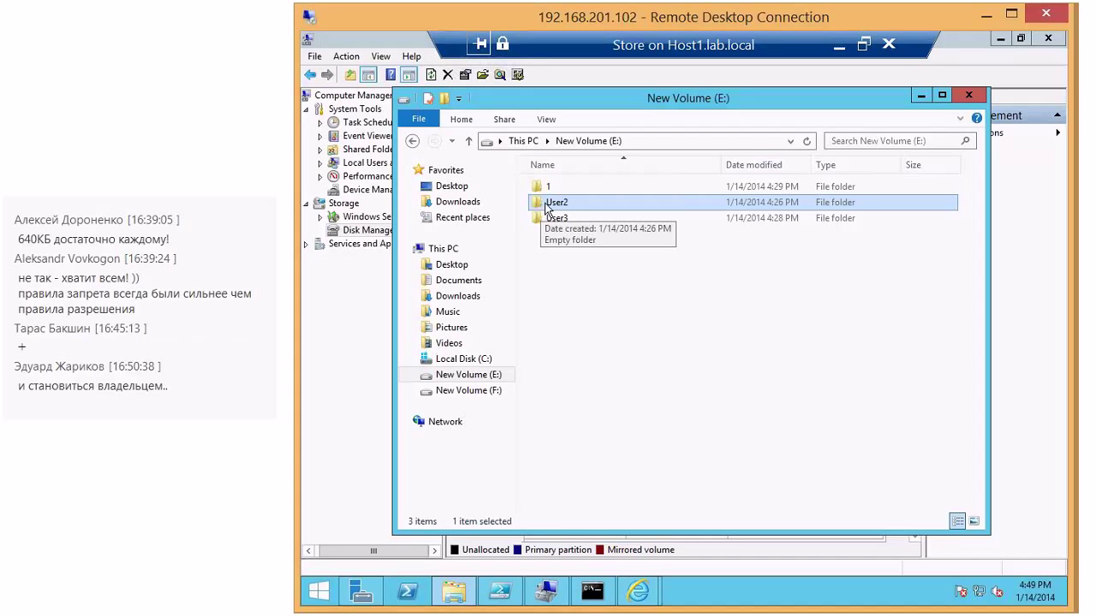
left_click(920, 96)
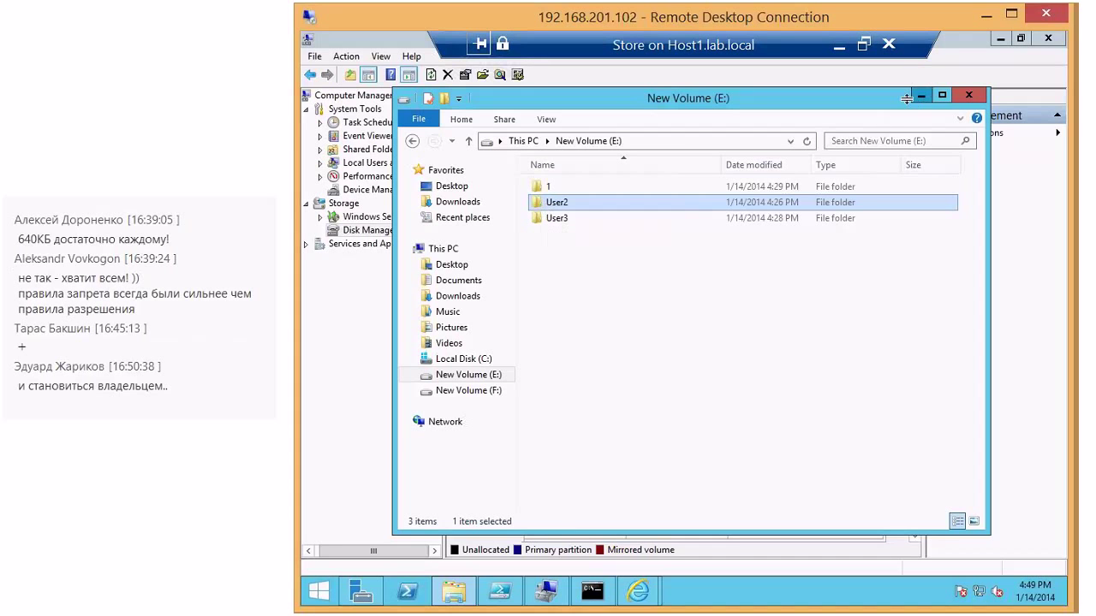
left_click(998, 39)
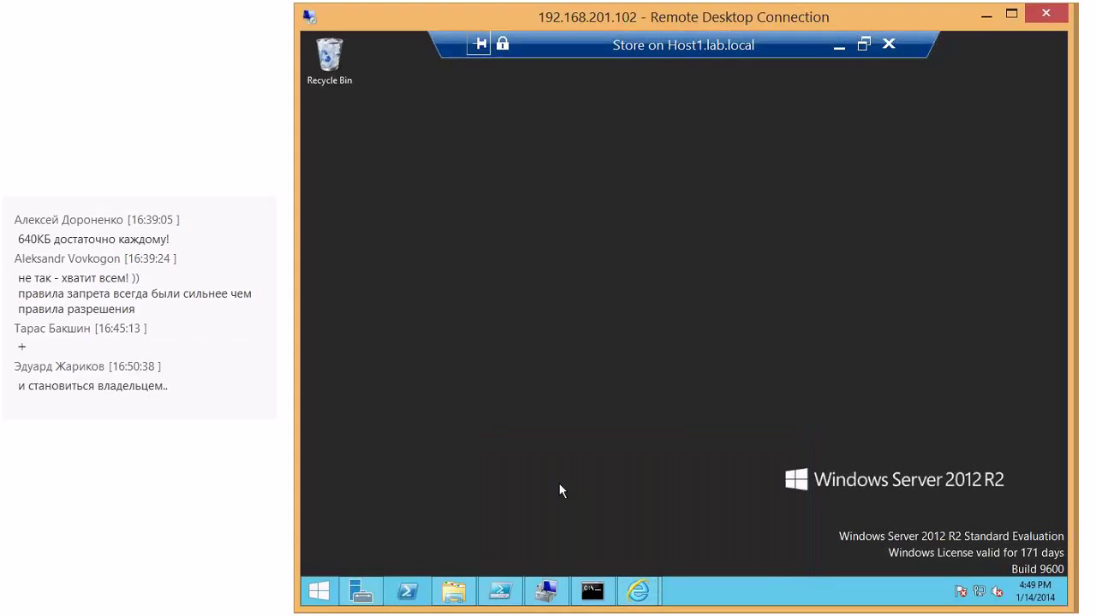
left_click(544, 593)
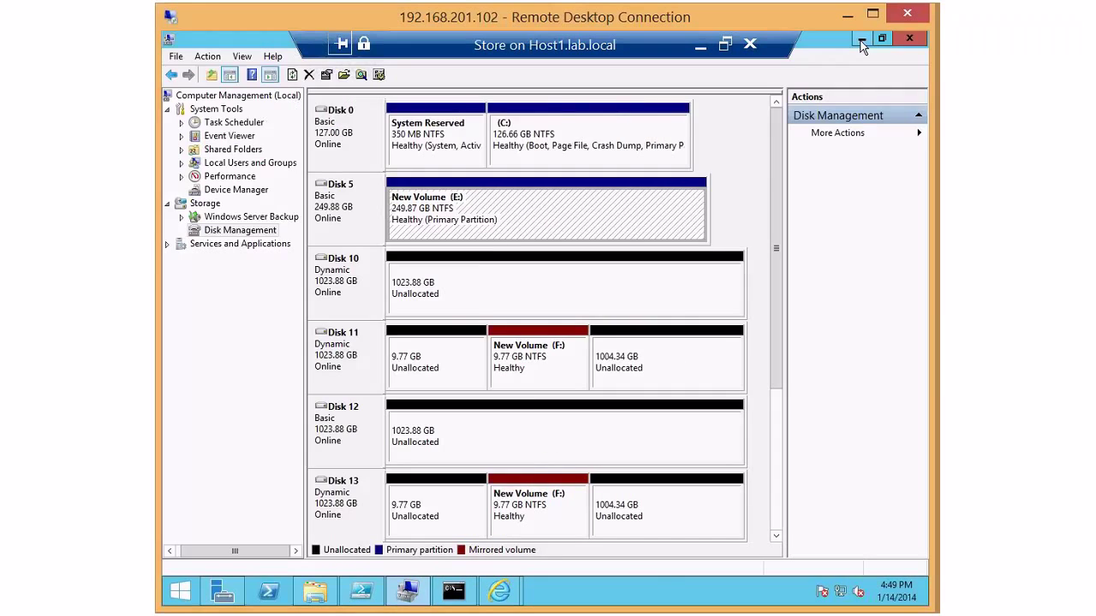
left_click(860, 41)
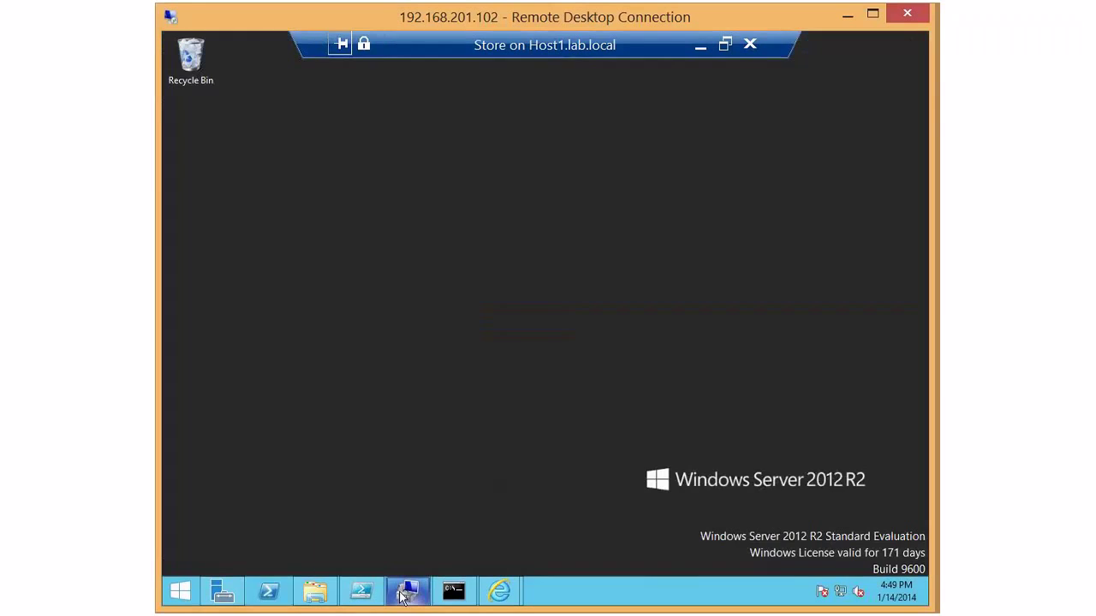
mouse_move(403, 597)
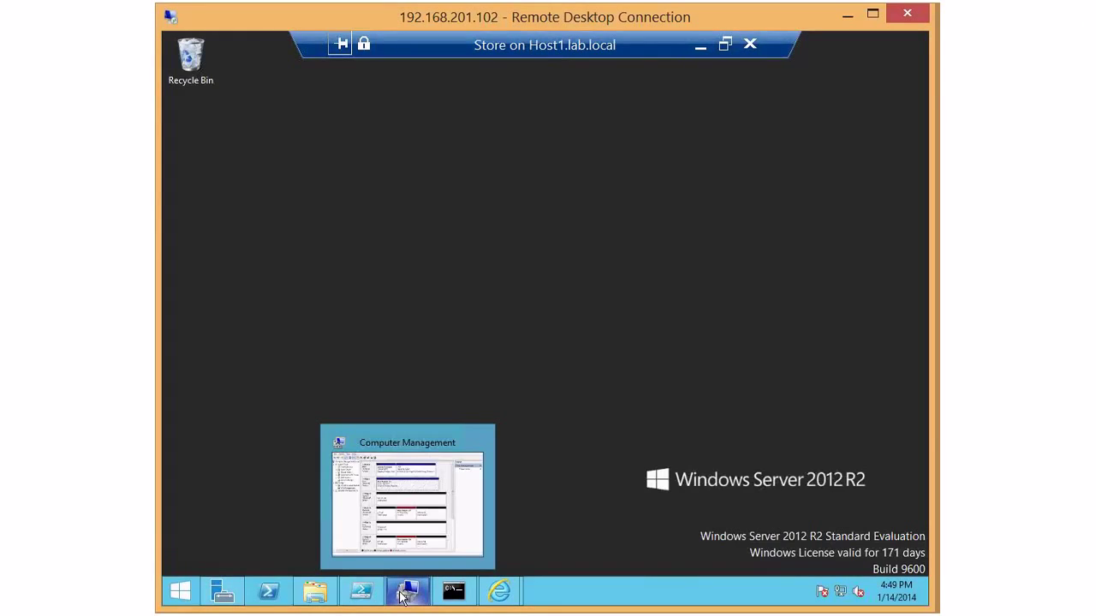
- Switch to Server Manager and advance the Add Roles and Features Wizard to the server roles for the Store server
left_click(221, 592)
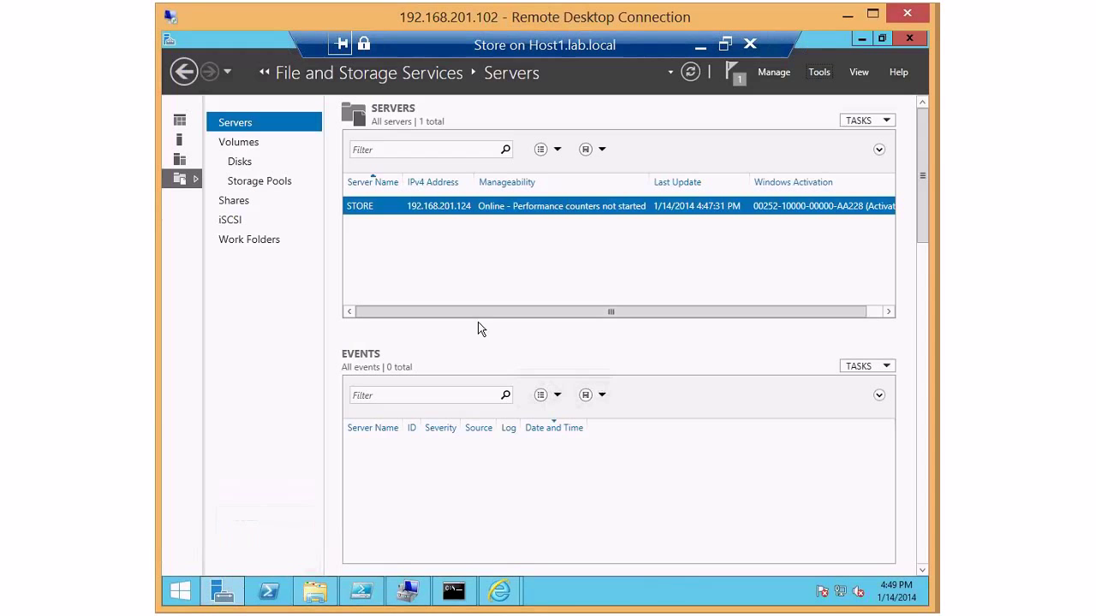
left_click(775, 73)
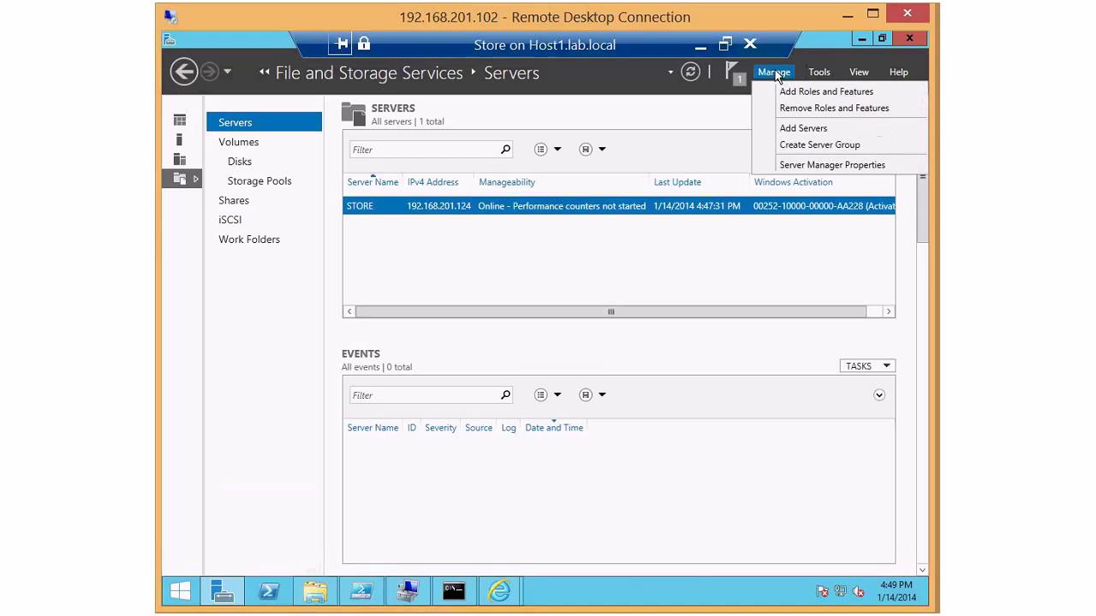
left_click(798, 92)
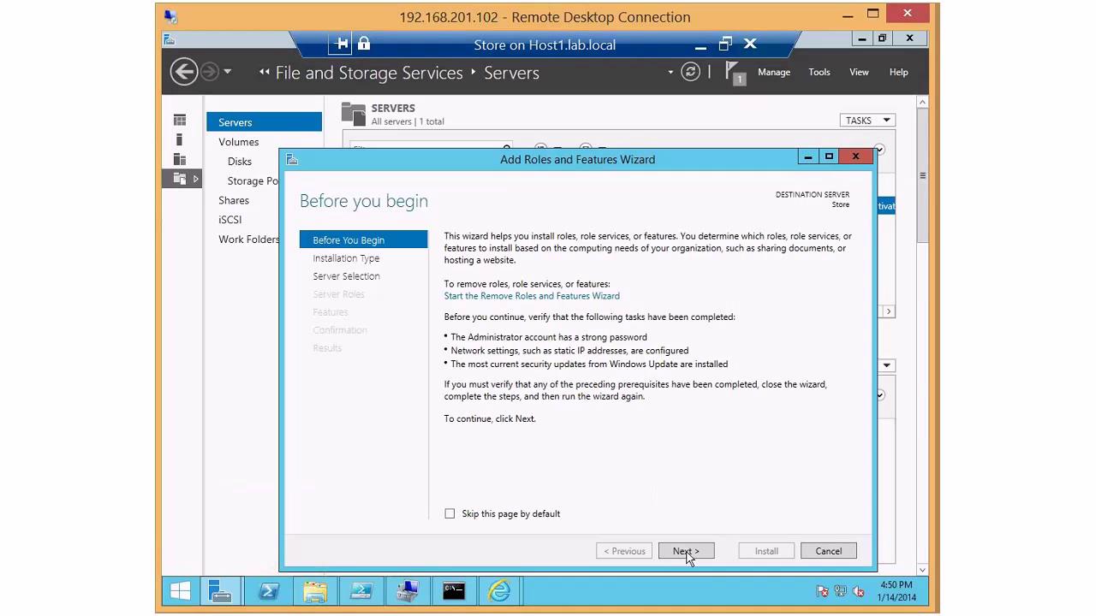
left_click(686, 551)
left_click(685, 552)
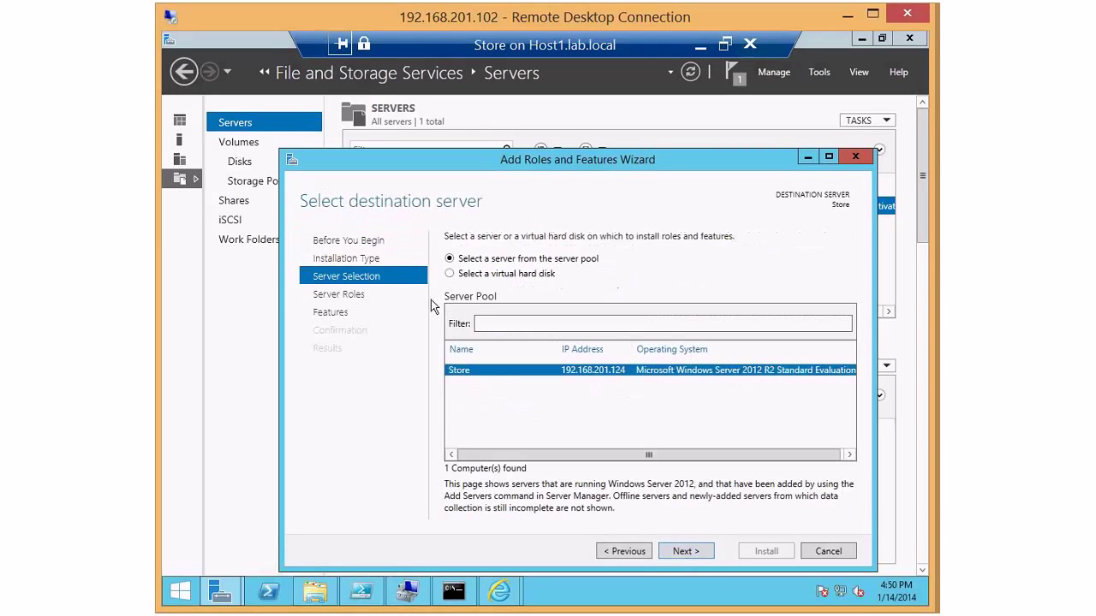
left_click(702, 552)
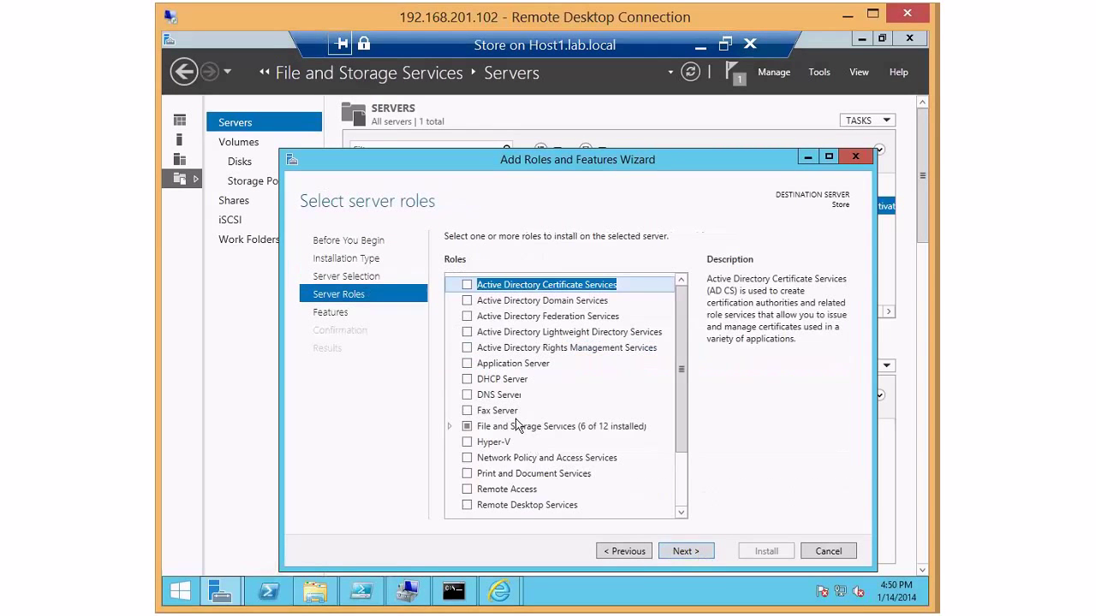
- Check whether File Server Resource Manager is installed under File and iSCSI Services, and cancel the wizard
left_click(450, 426)
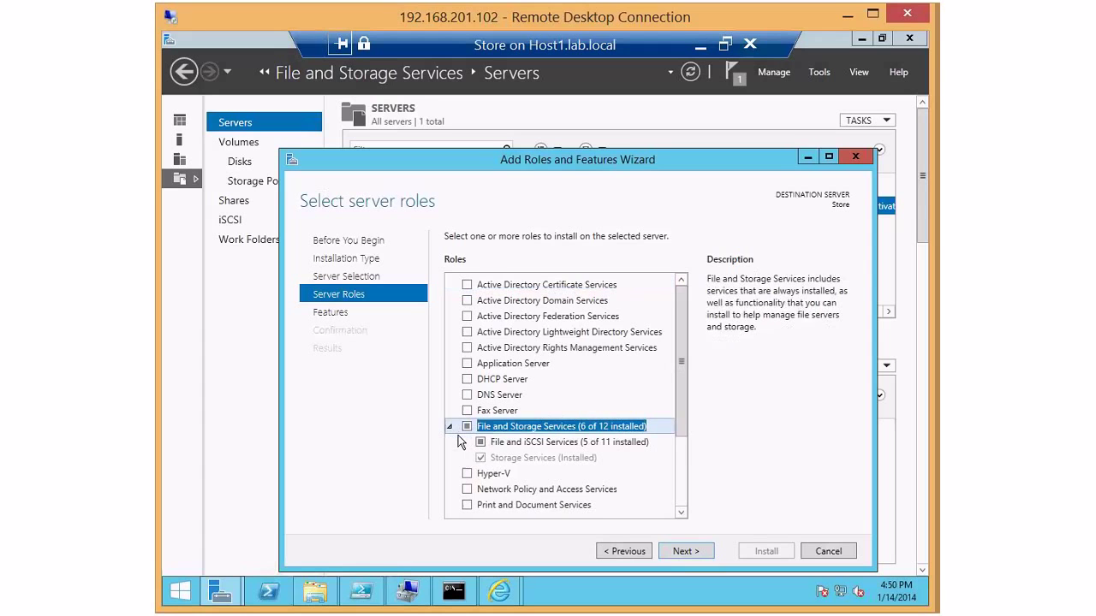
left_click(463, 442)
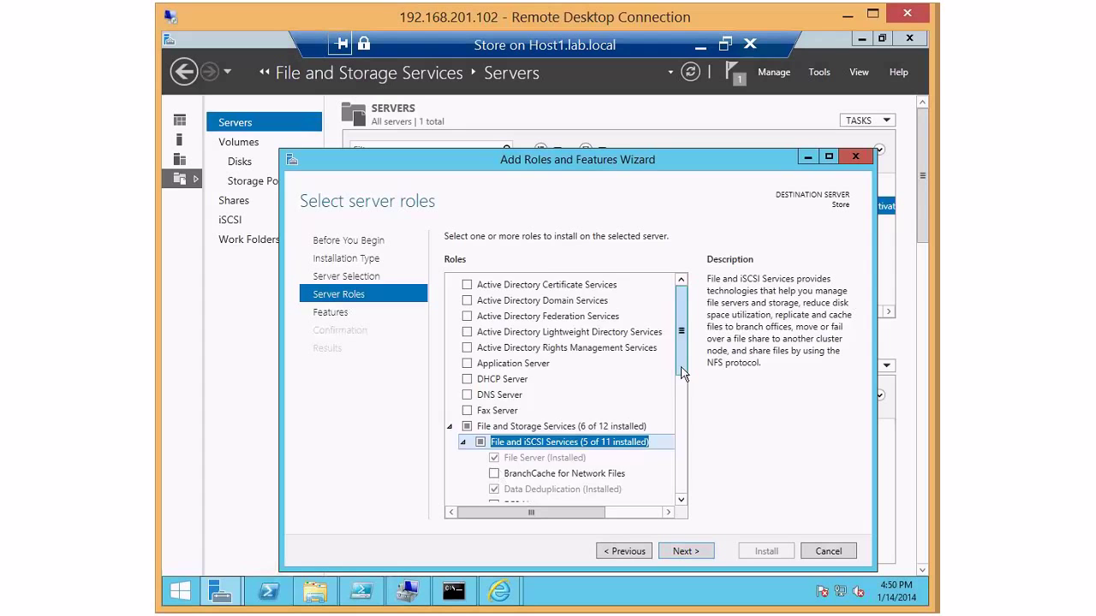
scroll(654, 413, "down", 2)
scroll(655, 407, "down", 1)
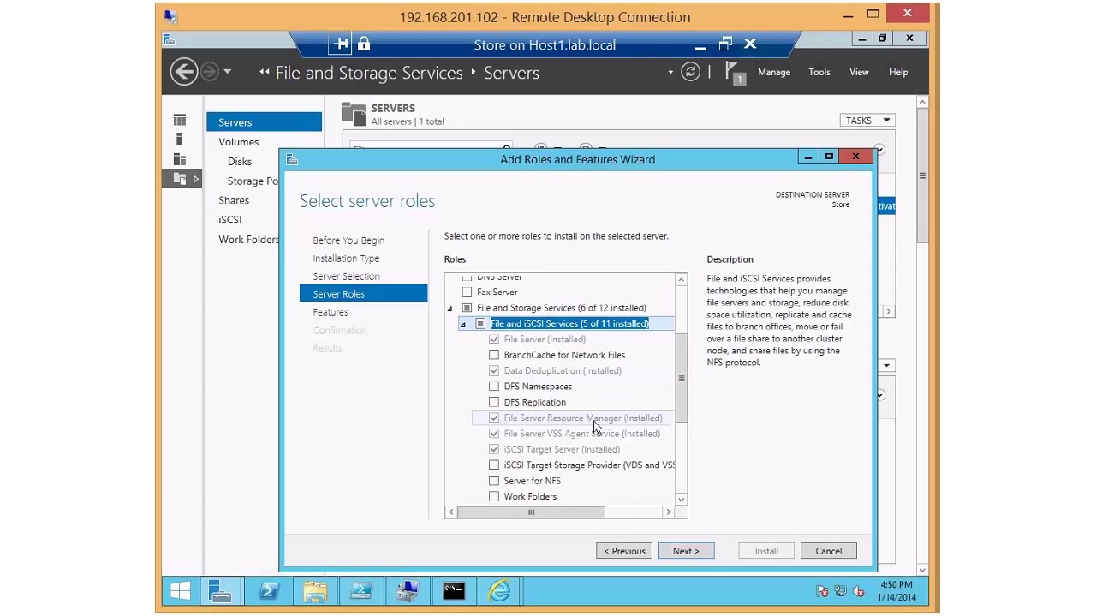
left_click(829, 551)
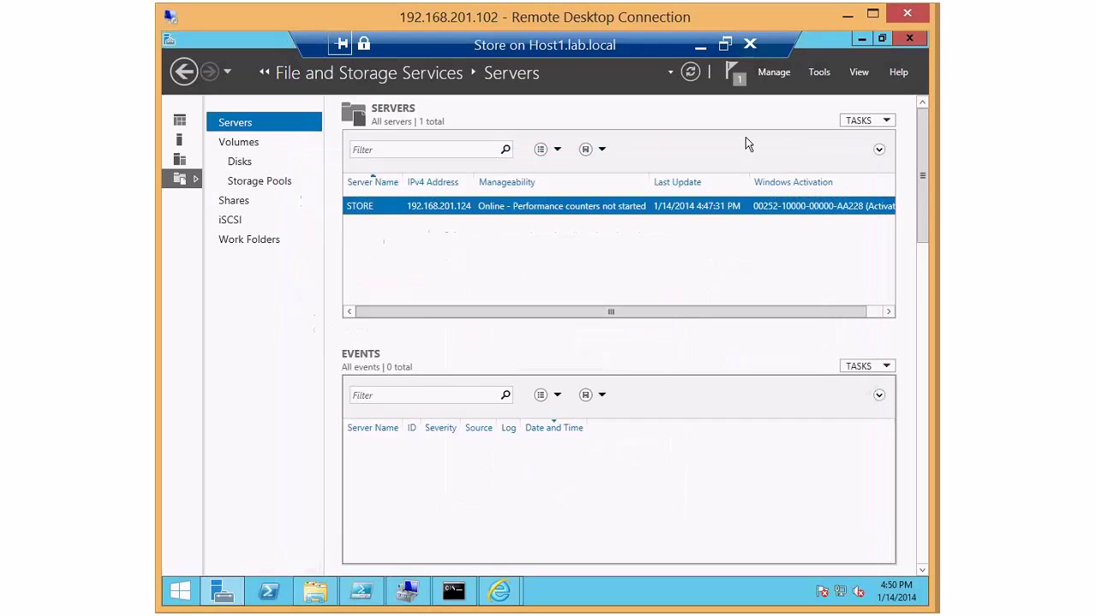
- Open File Server Resource Manager from Server Manager and expand Quota Management
left_click(818, 70)
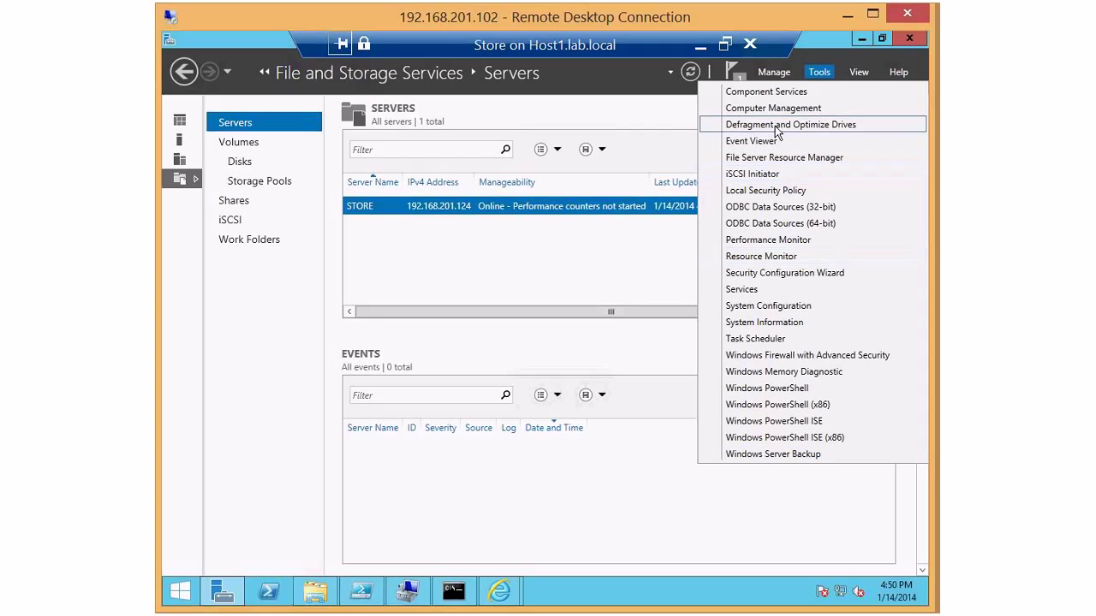
left_click(771, 160)
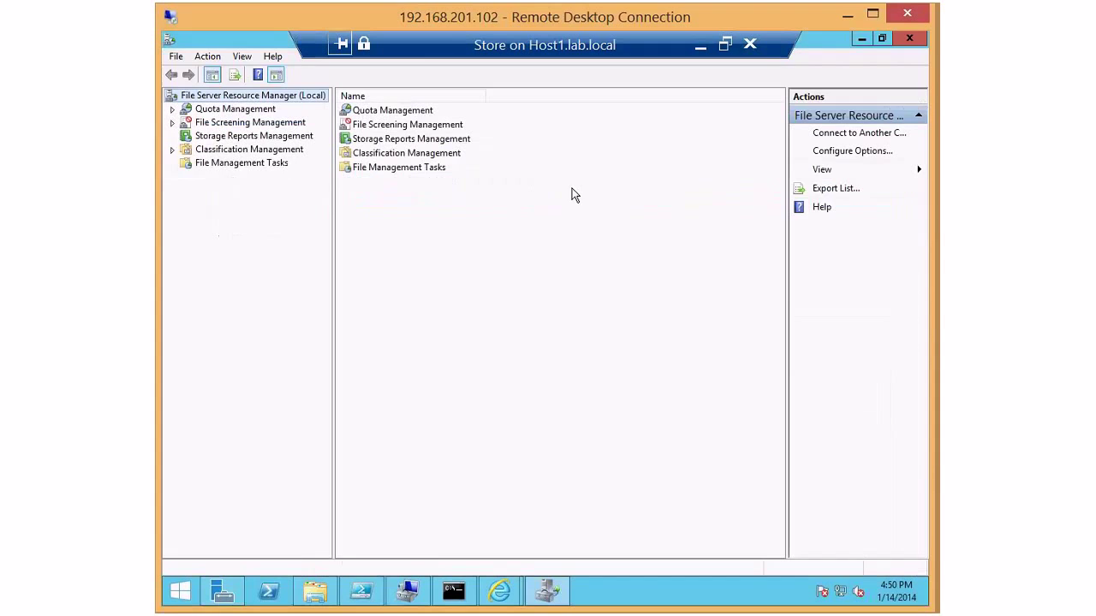
left_click(171, 110)
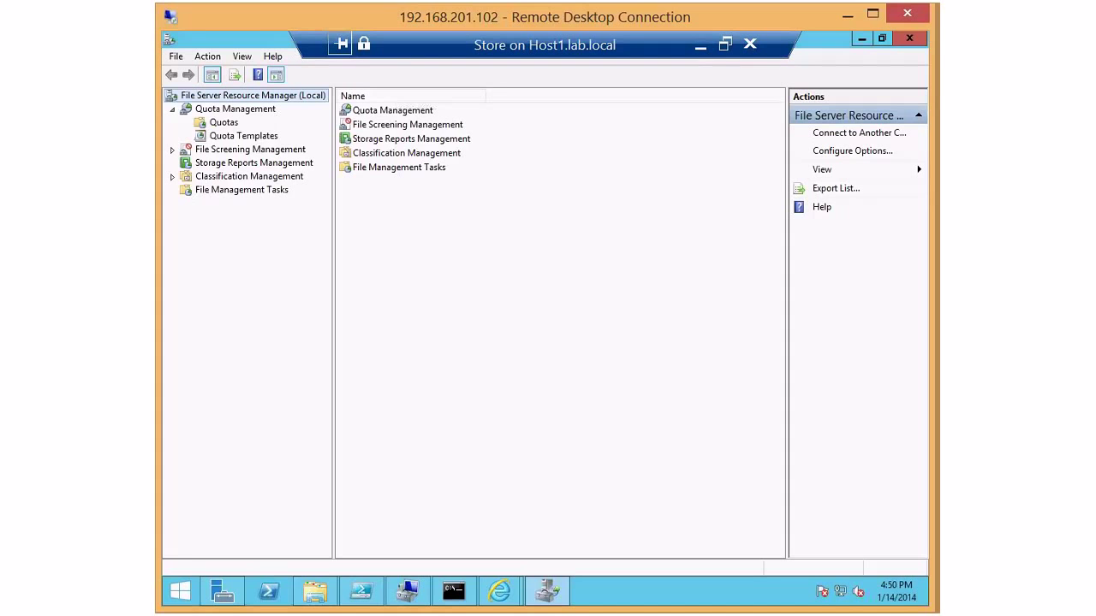
- Start a new quota under Quotas and set its path to the folder E:\1
left_click(223, 123)
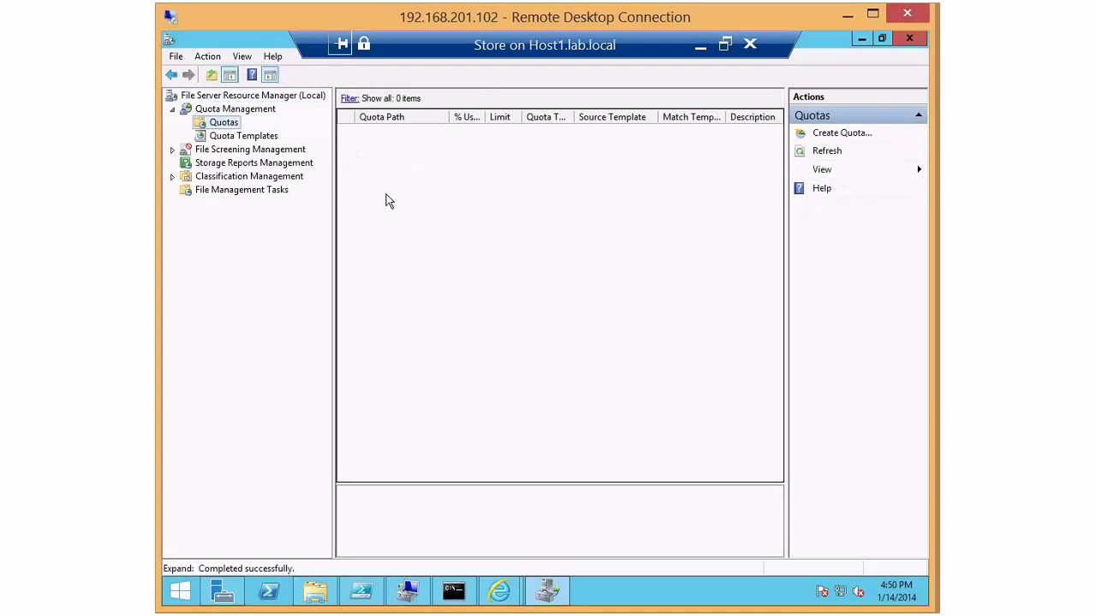
right_click(386, 197)
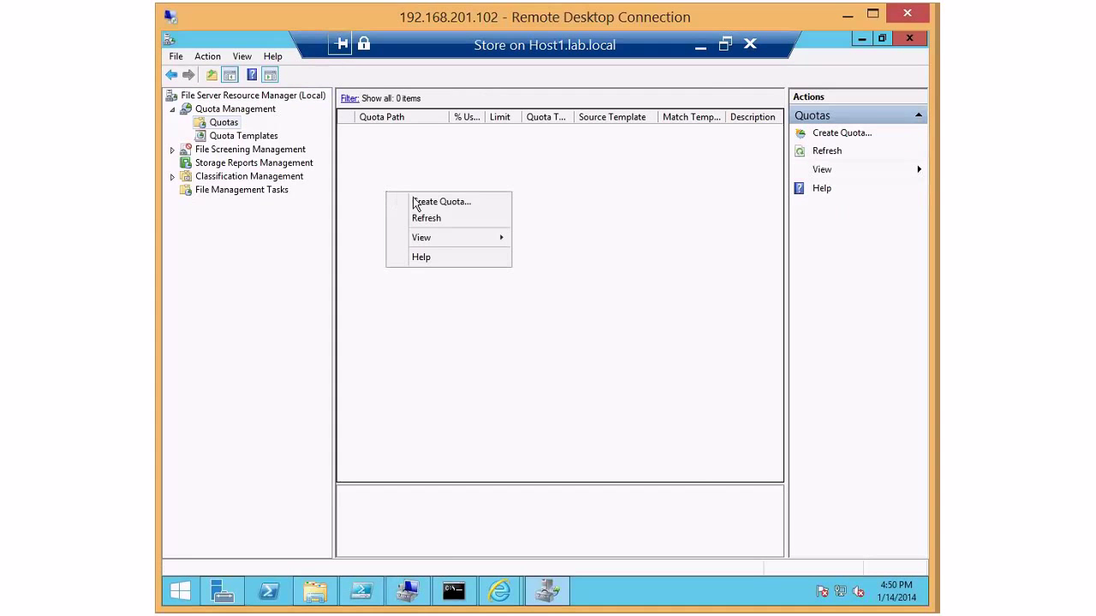
left_click(419, 202)
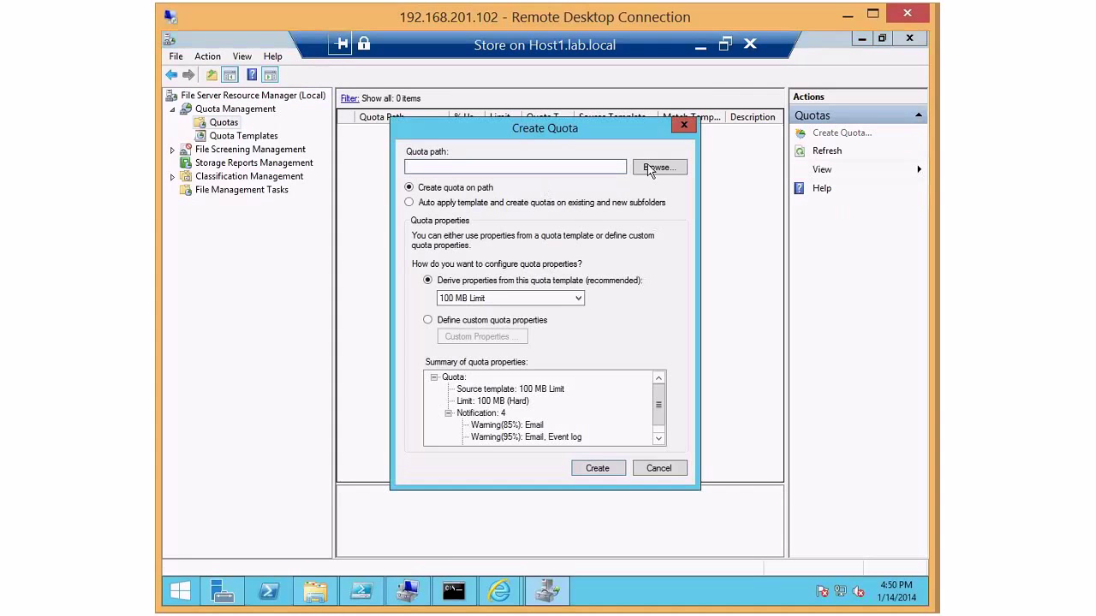
left_click(650, 169)
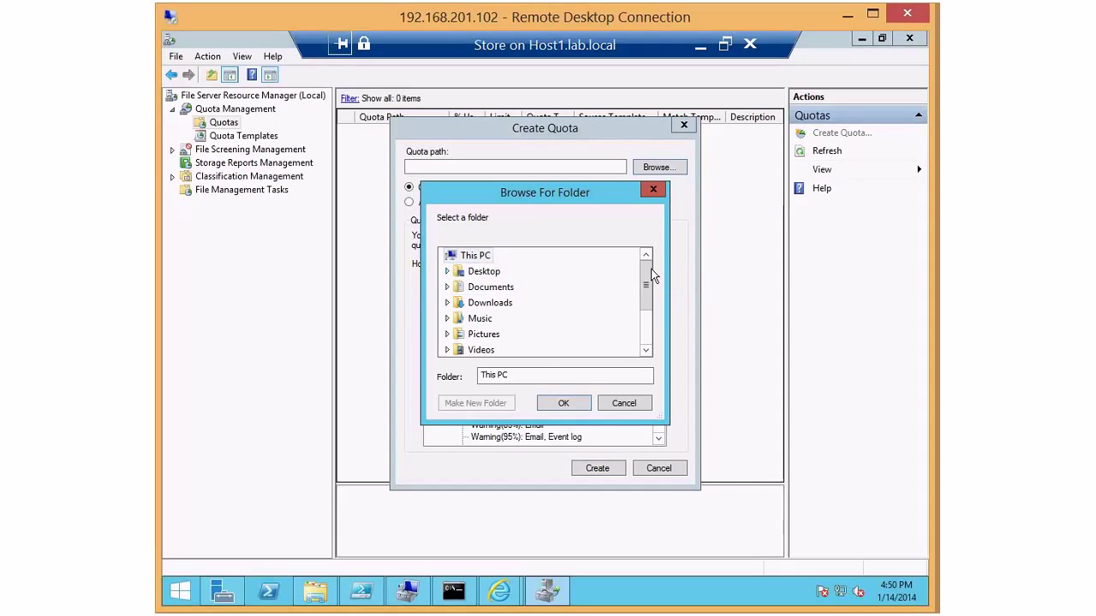
left_click_drag(649, 274, 542, 351)
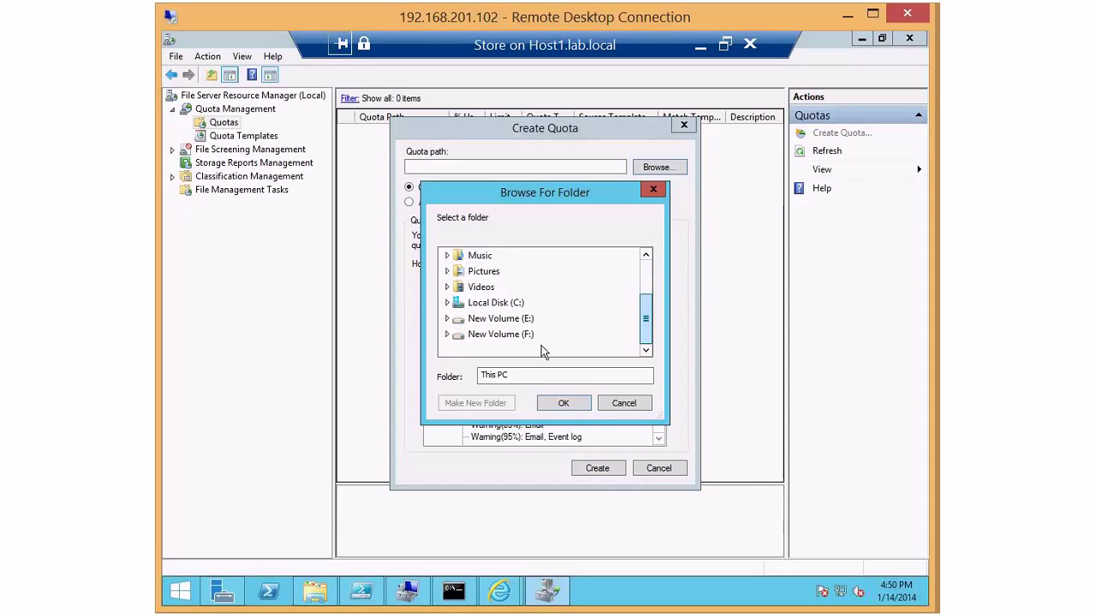
left_click(447, 319)
left_click(477, 304)
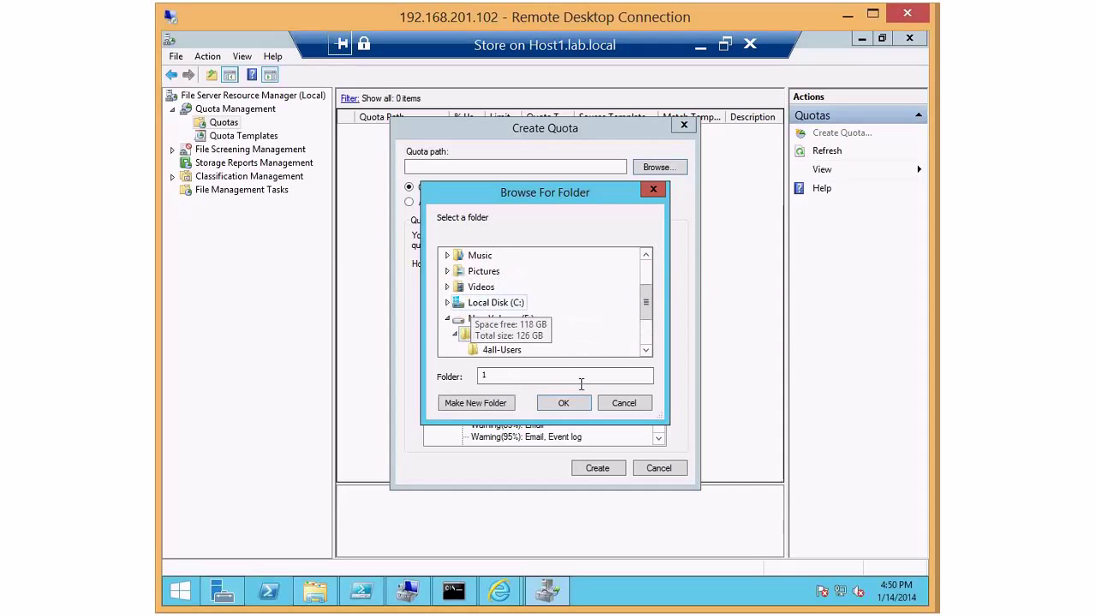
left_click(563, 402)
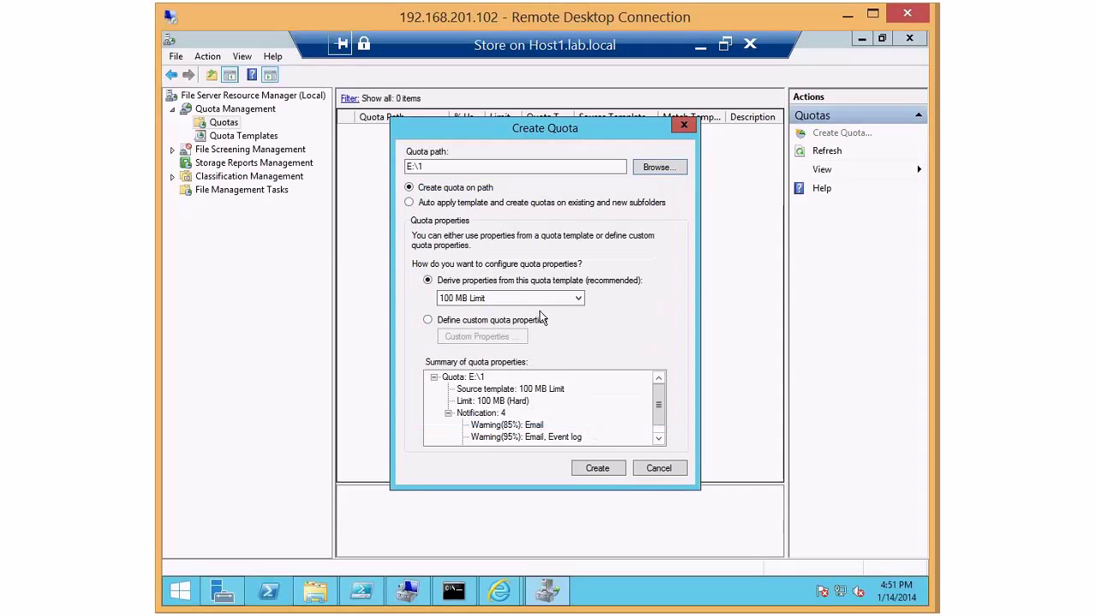
- Review the available quota templates, choose custom quota properties instead, and set the space limit to 10 GB
left_click(467, 298)
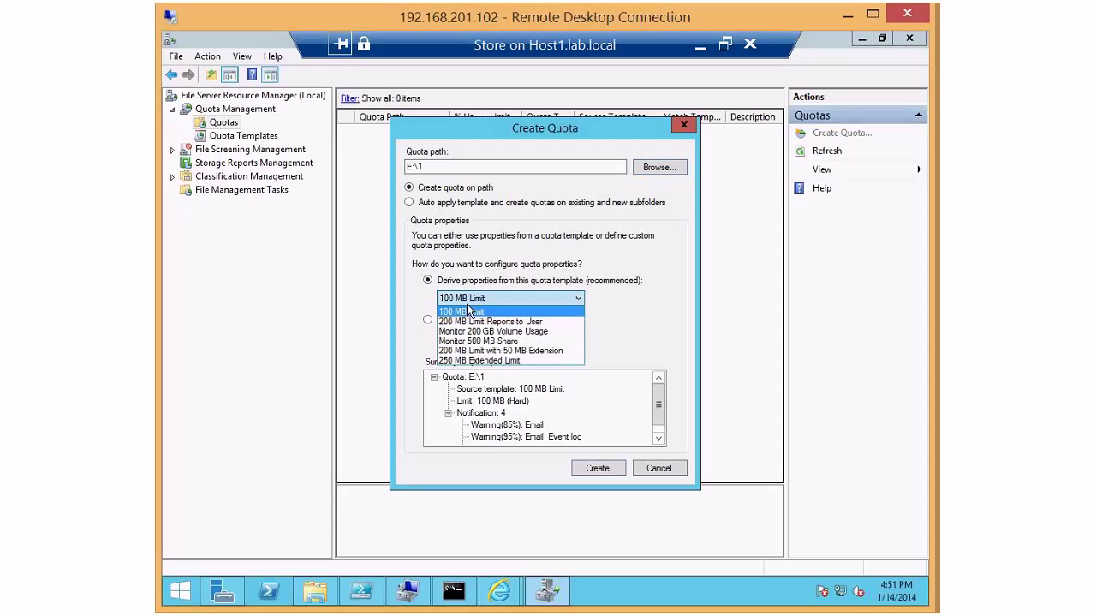
left_click(485, 237)
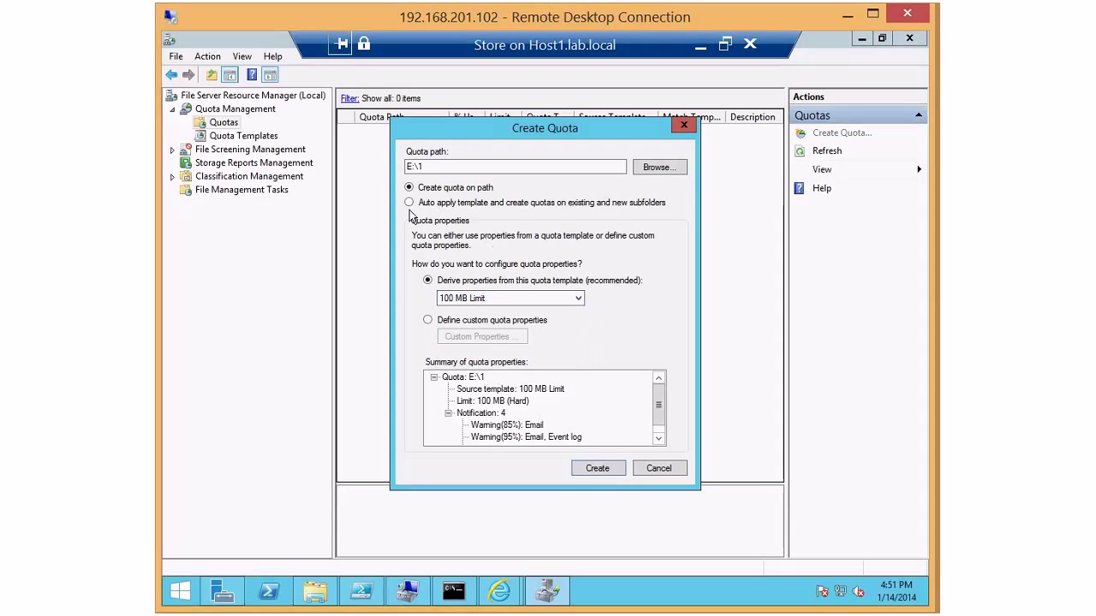
left_click(429, 321)
left_click(469, 336)
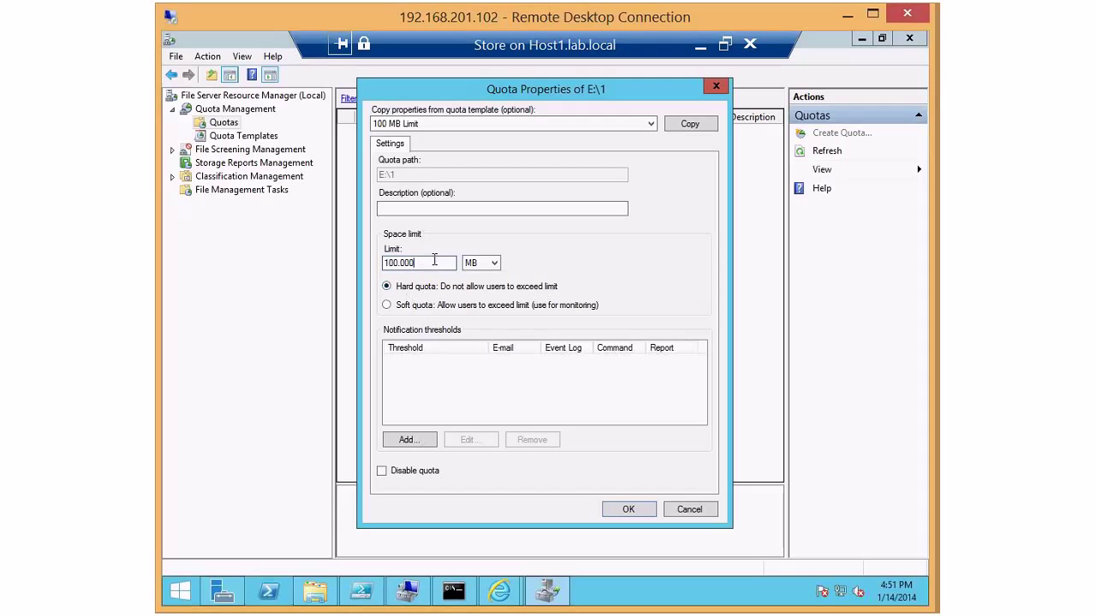
left_click(493, 266)
left_click(484, 295)
left_click_drag(422, 263, 385, 258)
type("10")
- Add an 85% notification threshold, reviewing its e-mail, event log, command and report options and leaving them disabled
left_click(409, 440)
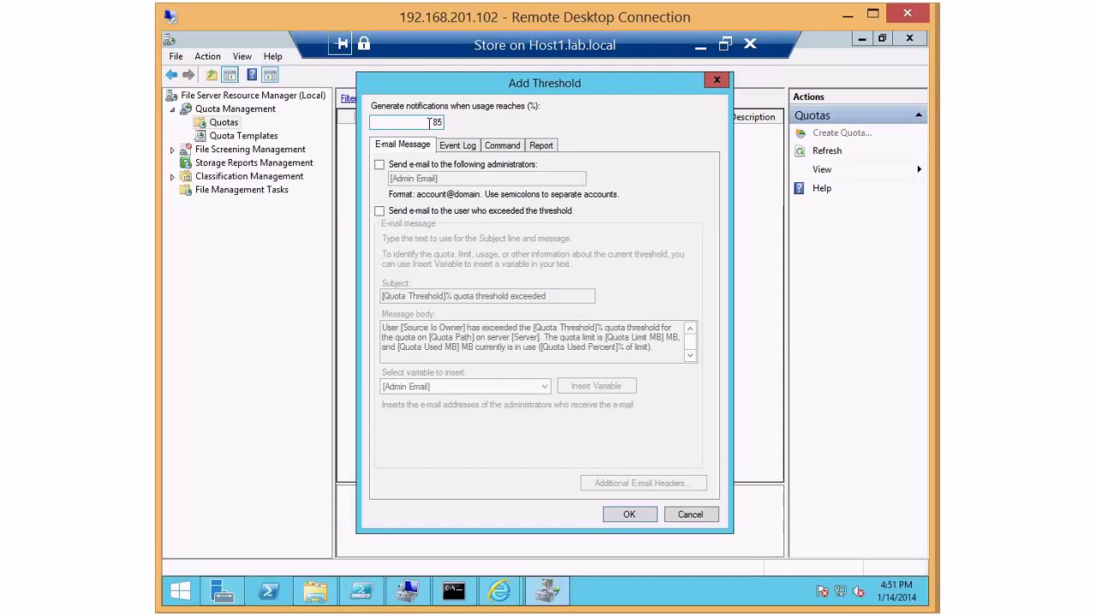
left_click(379, 164)
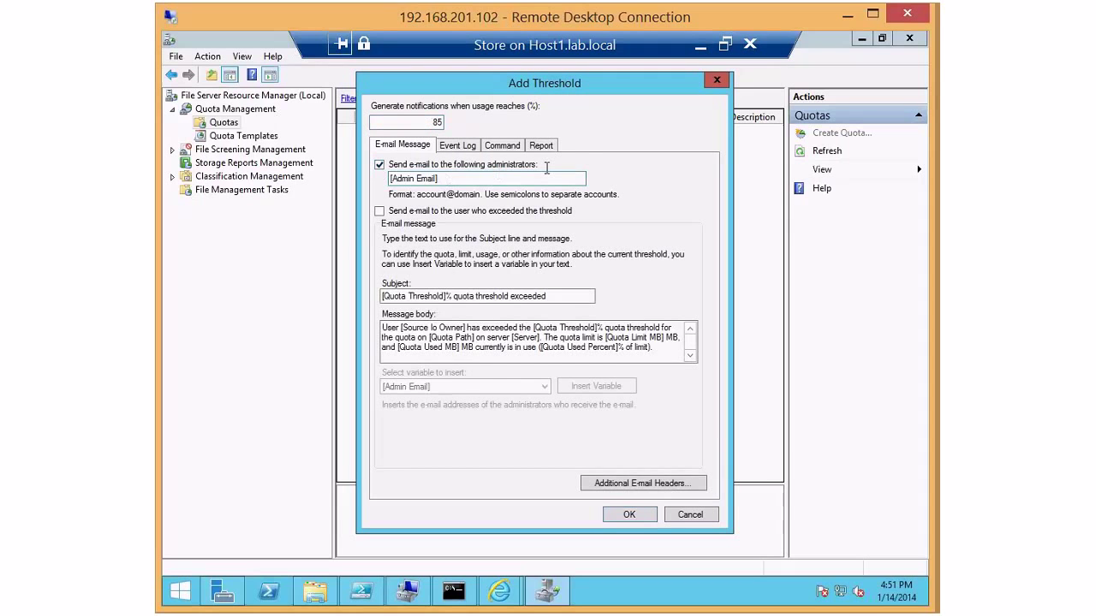
left_click(442, 178)
left_click(458, 148)
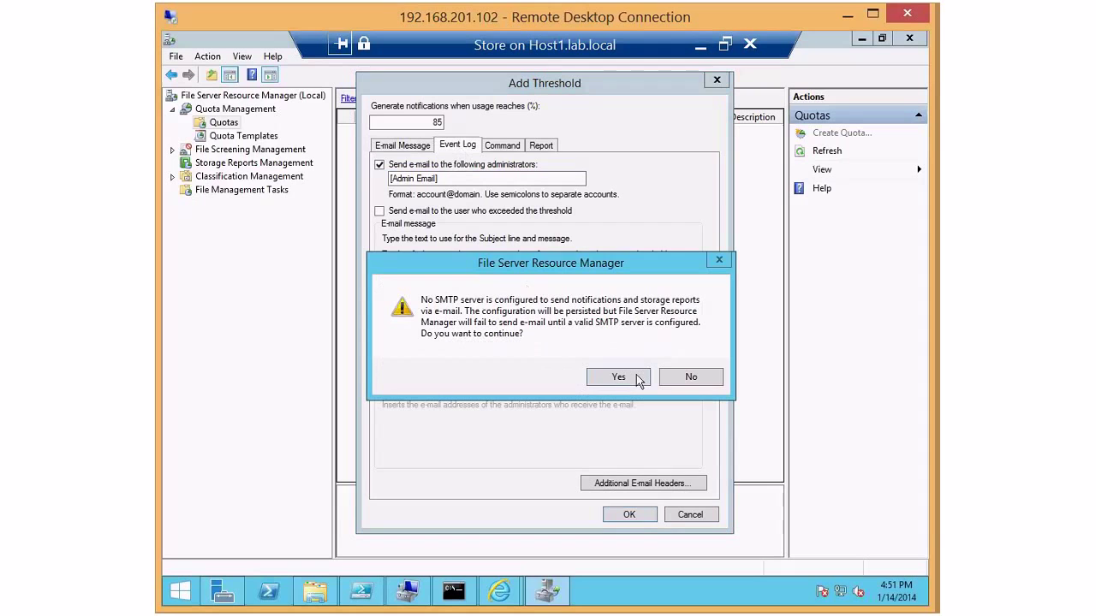
left_click(691, 376)
left_click(380, 165)
left_click(503, 146)
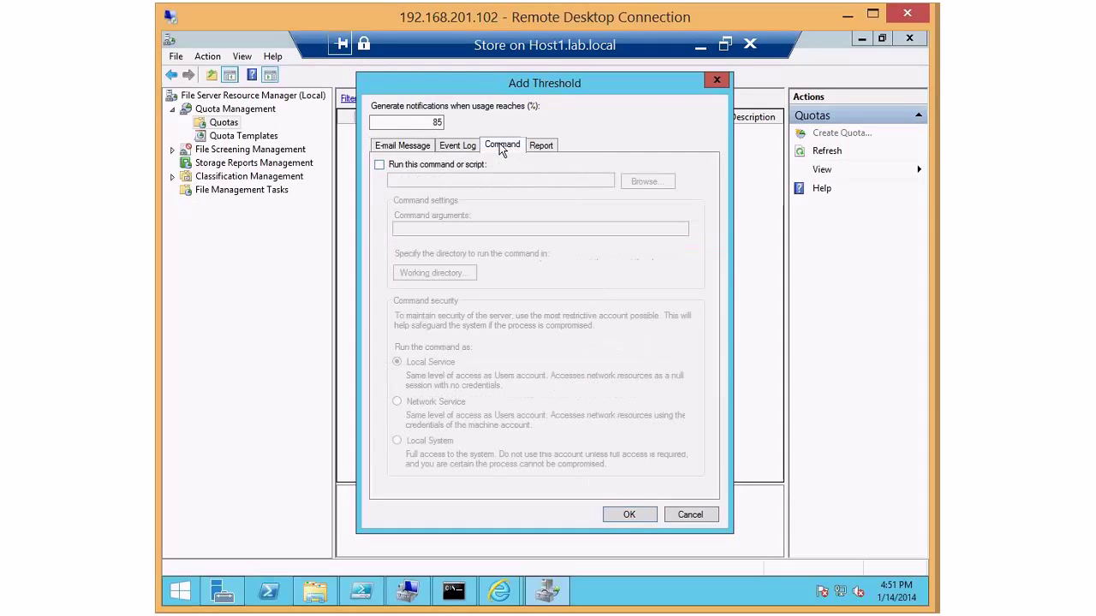
left_click(385, 166)
left_click(389, 168)
left_click(541, 146)
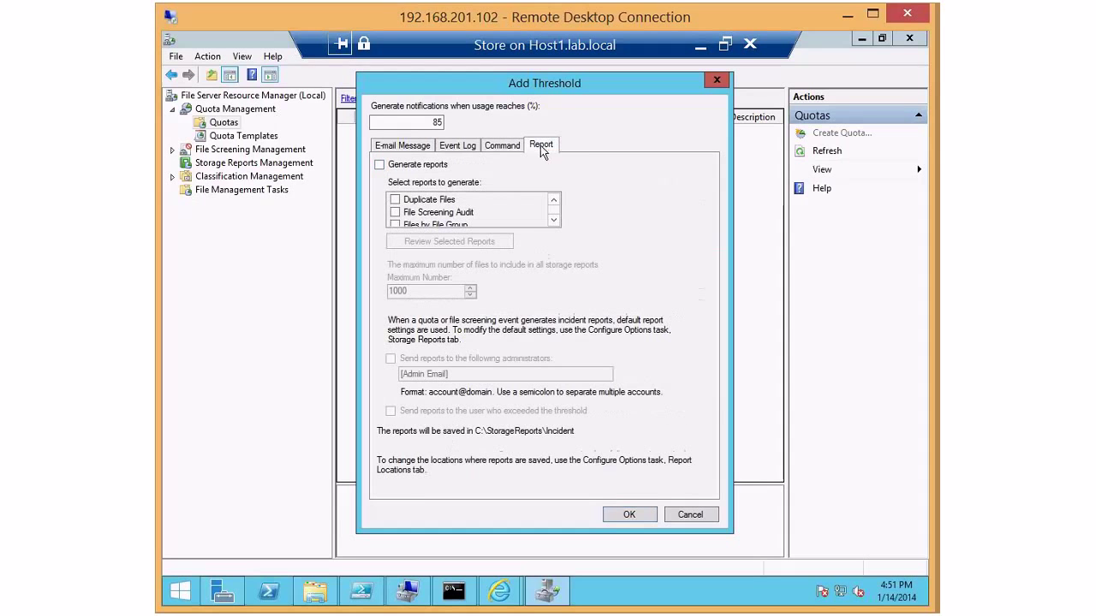
left_click(406, 147)
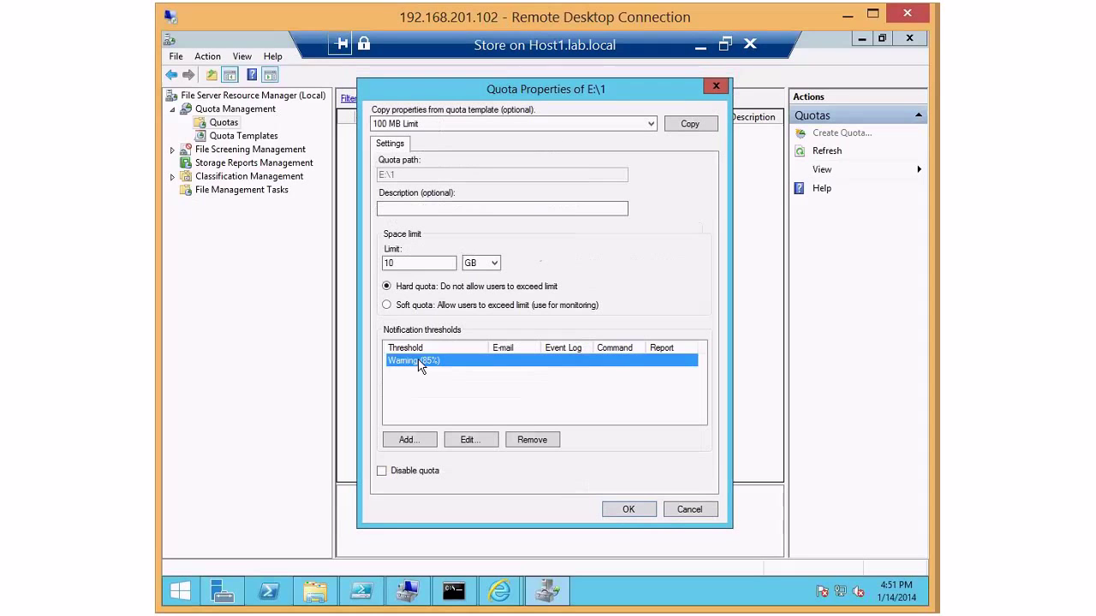
- Review the properties of the 85% warning threshold and close them without changes
left_click(408, 262)
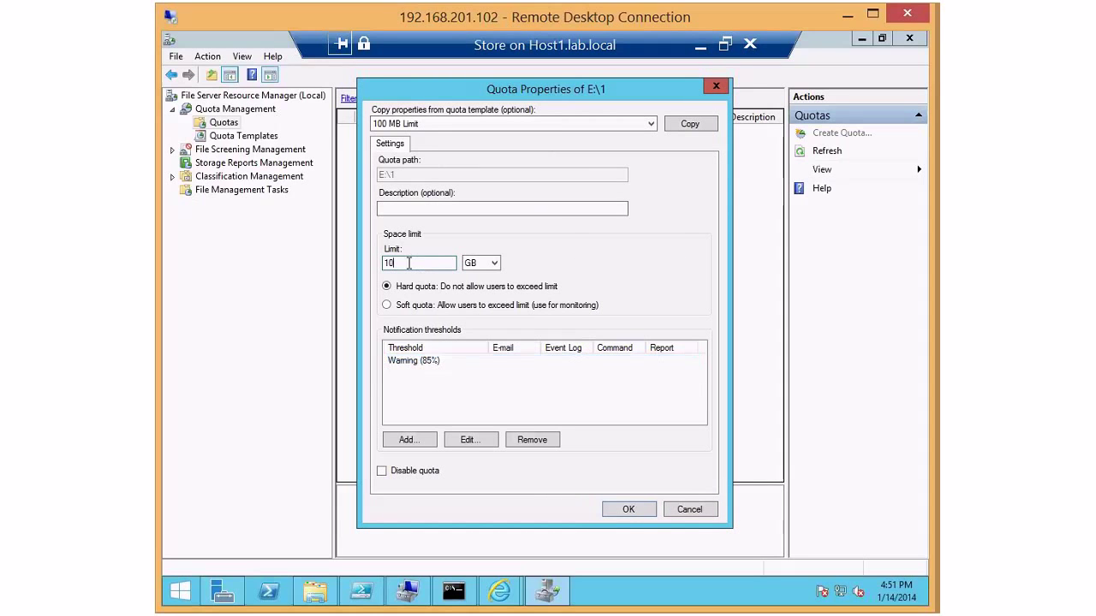
left_click(409, 364)
double_click(408, 363)
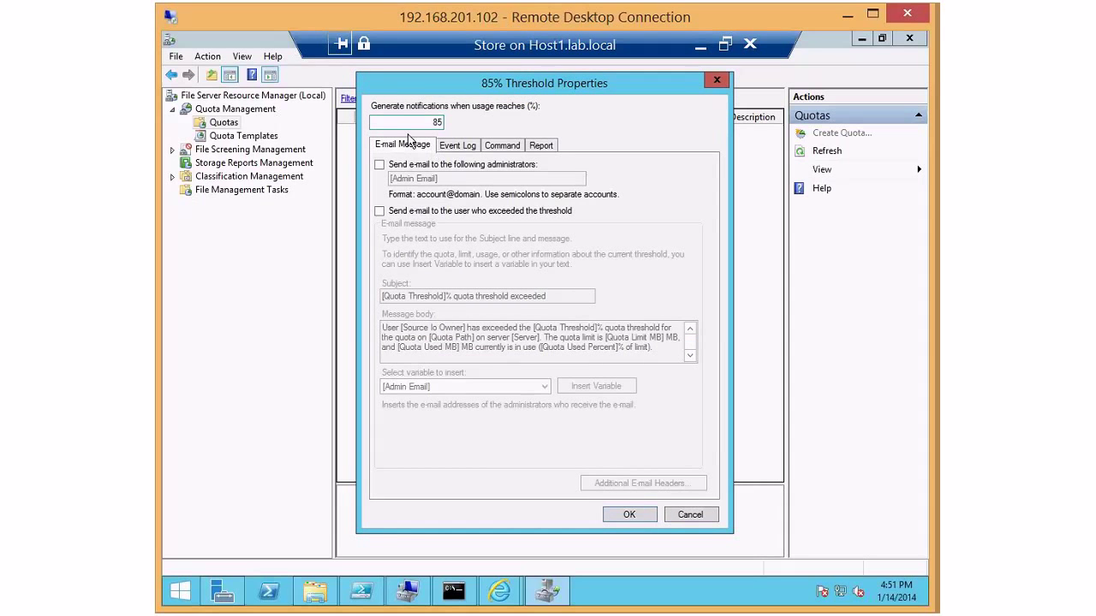
left_click(689, 516)
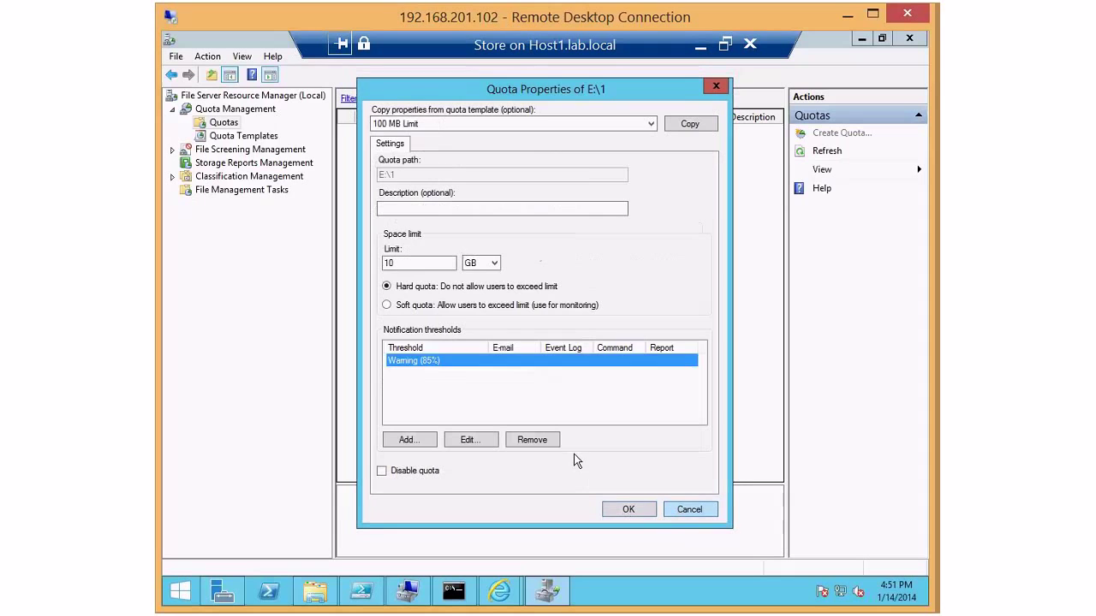
- Add a second notification threshold at 95% usage
left_click(417, 442)
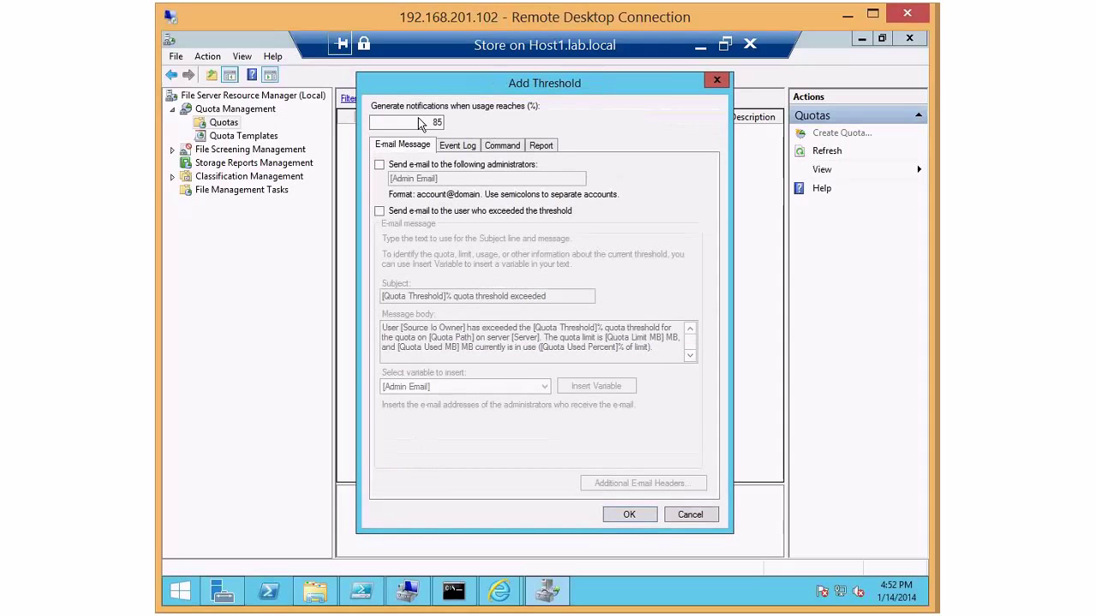
left_click_drag(420, 124, 457, 124)
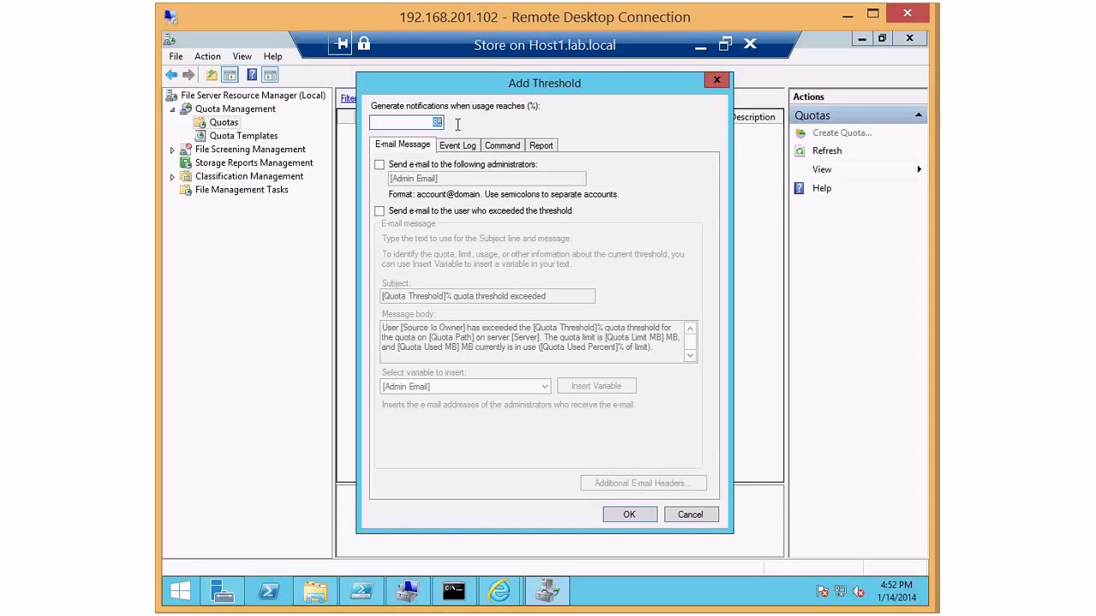
type("95")
left_click(629, 516)
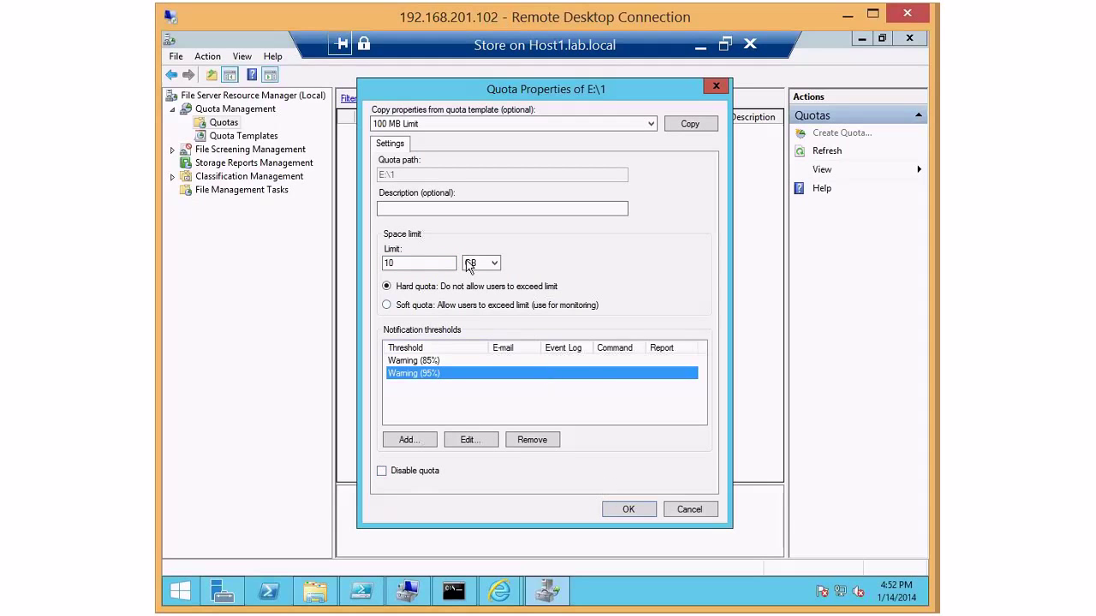
- Make the quota on E:\1 a soft quota and accept the custom properties
left_click(387, 306)
left_click_drag(417, 263, 375, 265)
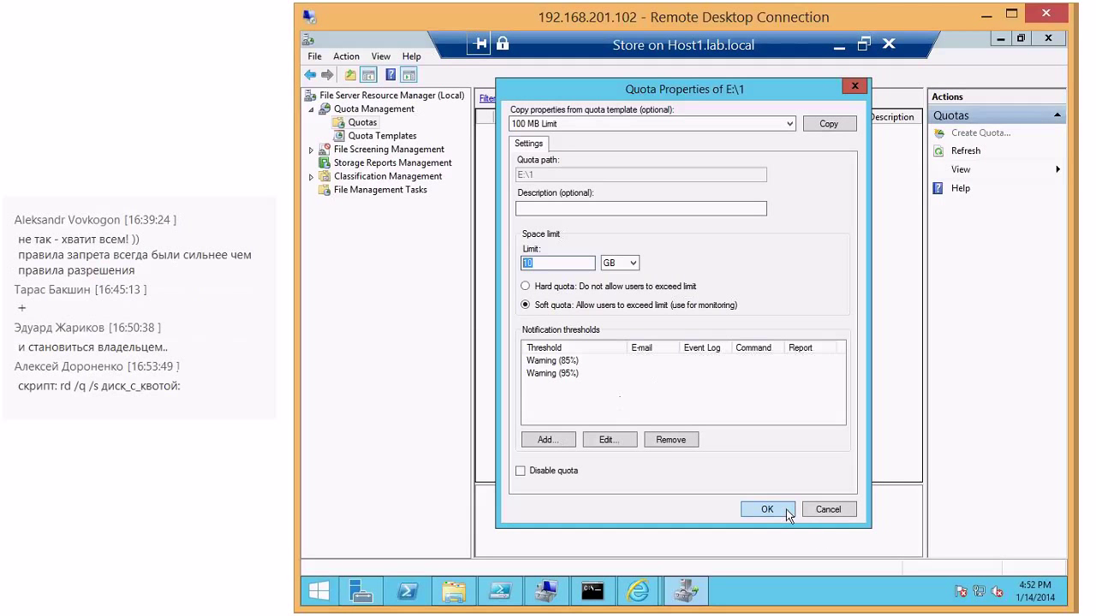
left_click(767, 510)
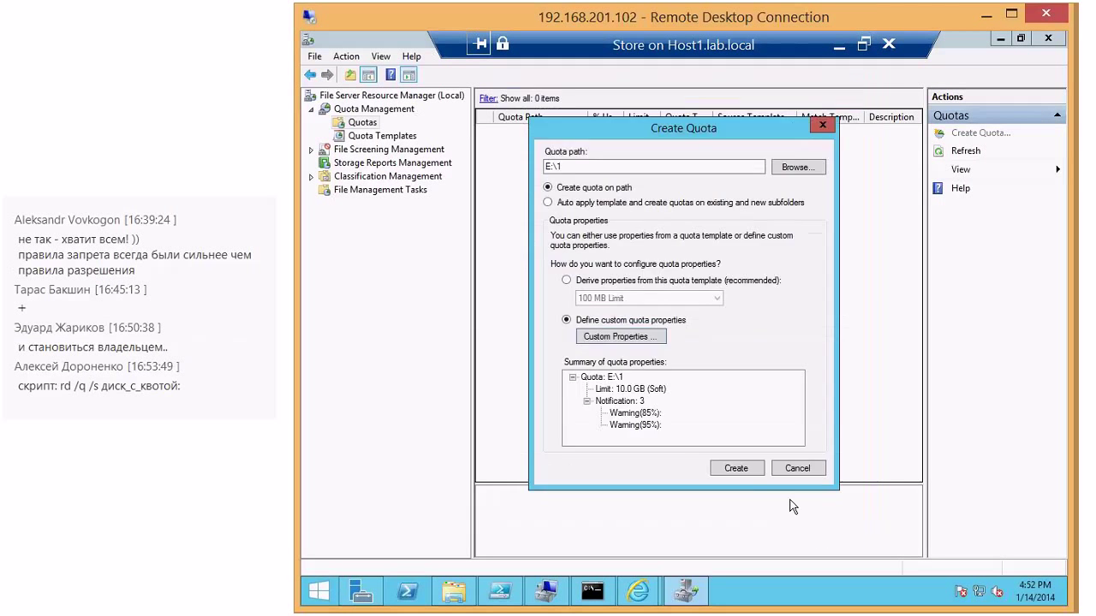
- Create the quota and save its custom properties as a template named test1
left_click(737, 469)
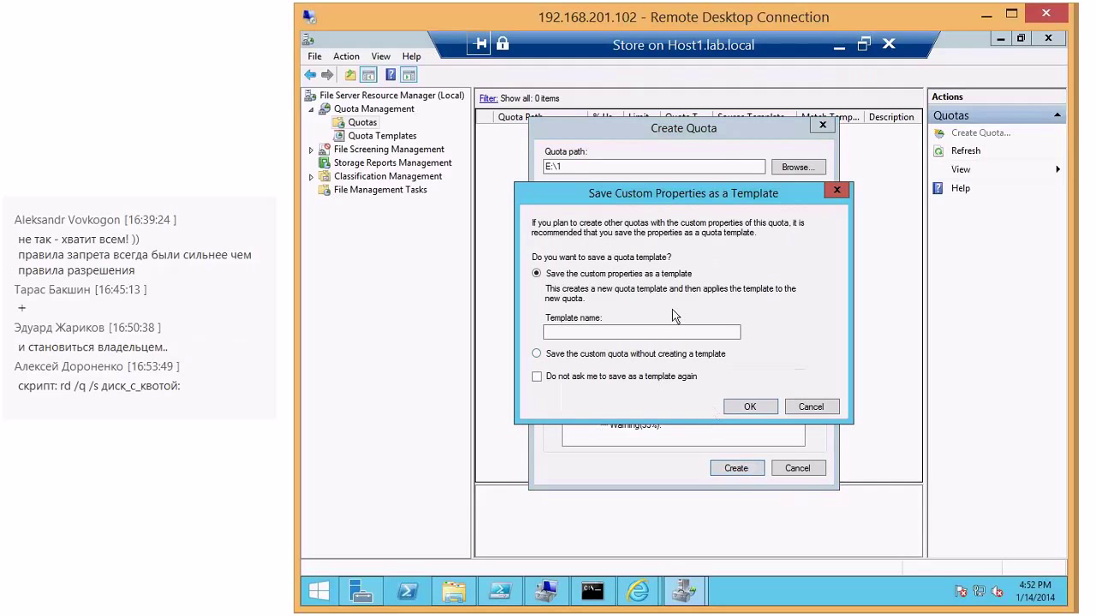
left_click(750, 408)
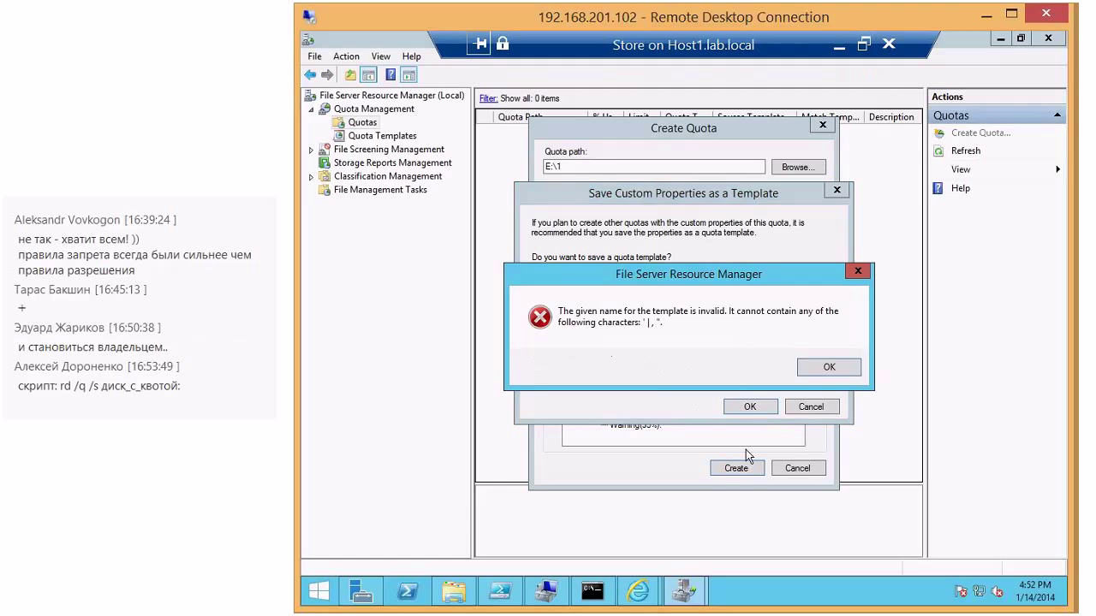
key("Return")
left_click(637, 332)
type("test1")
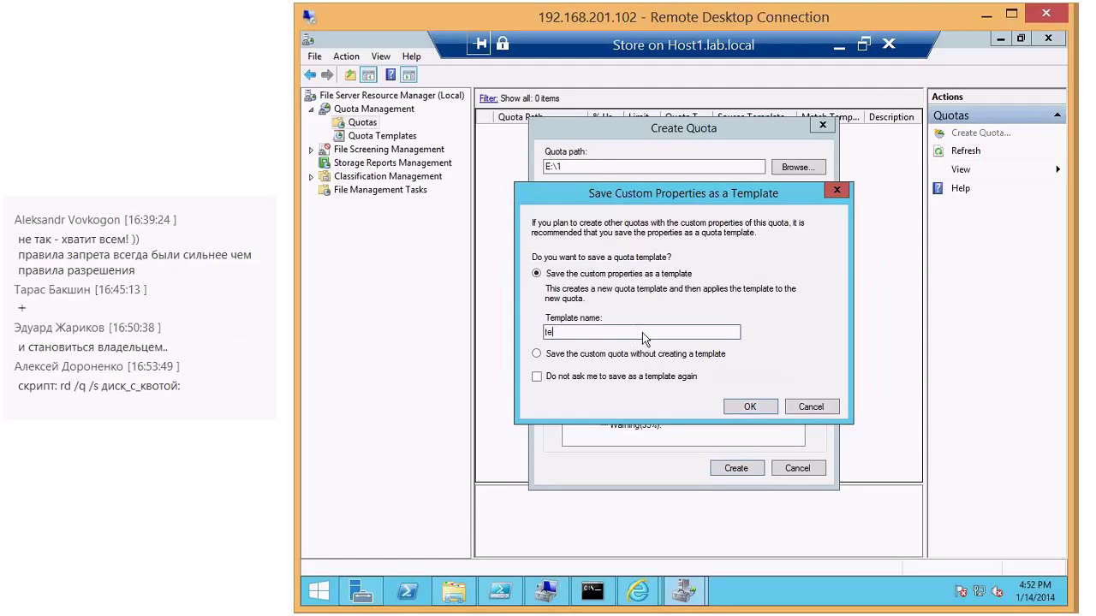
left_click(750, 408)
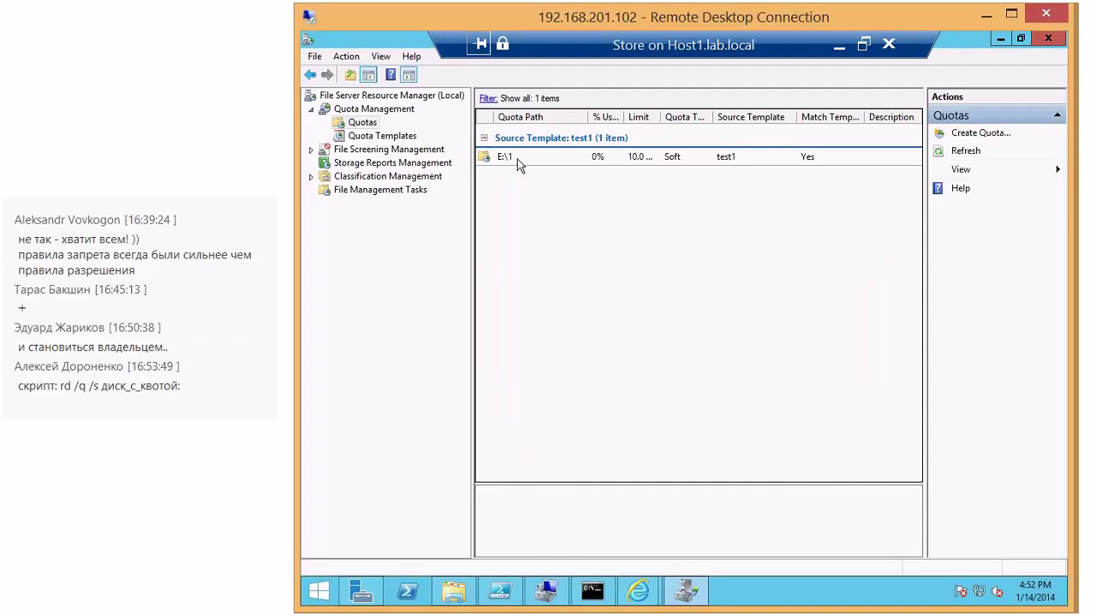
- Inspect the existing quota on E:\1 and its source quota template test1
left_click(517, 159)
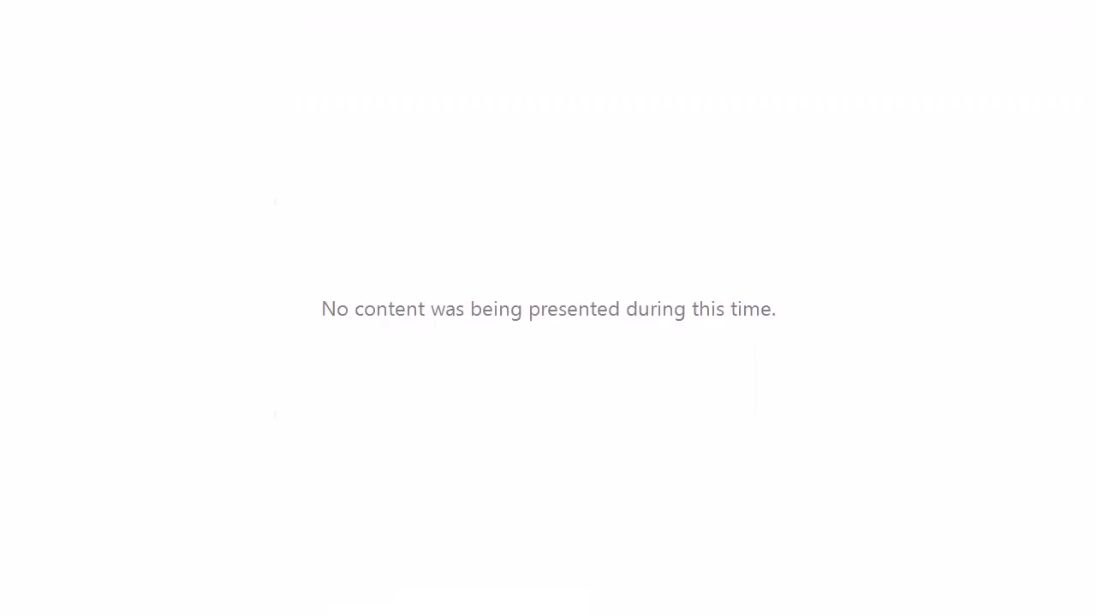
left_click(243, 135)
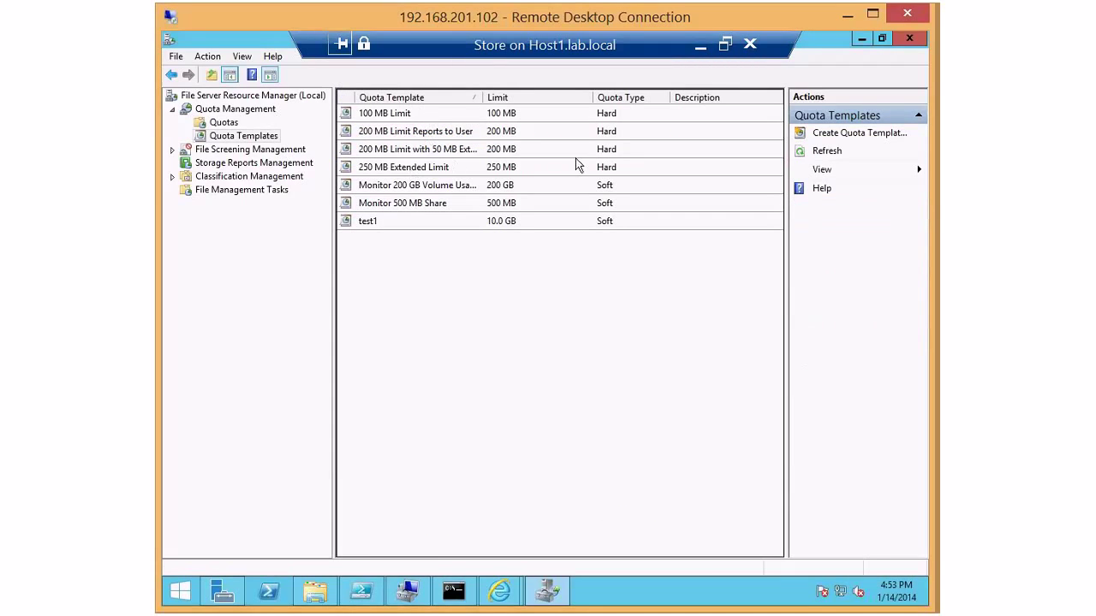
left_click(376, 226)
left_click(224, 122)
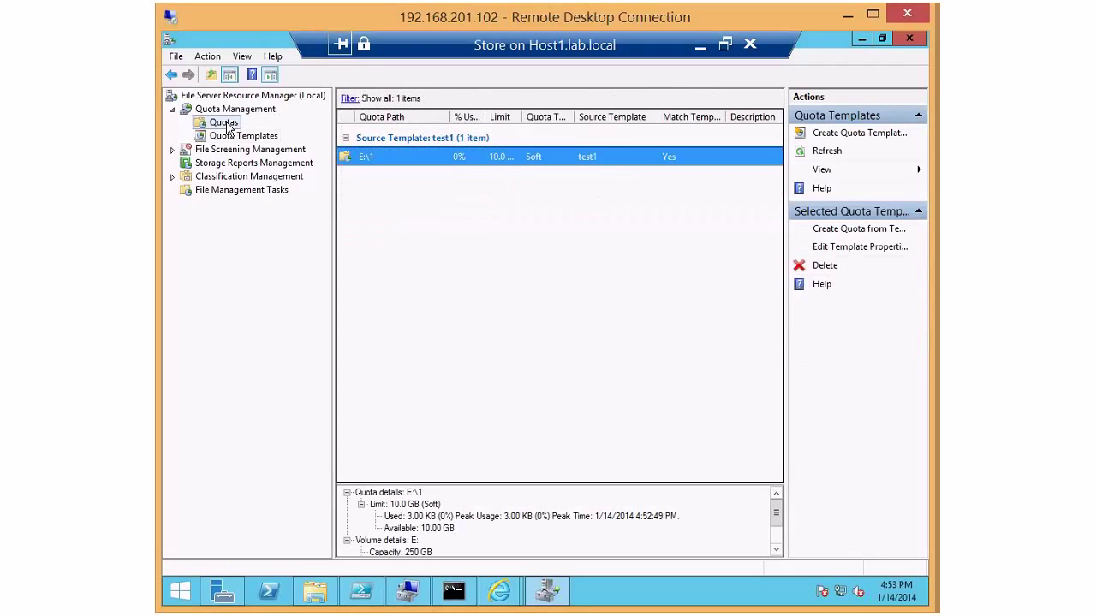
right_click(228, 129)
left_click(279, 133)
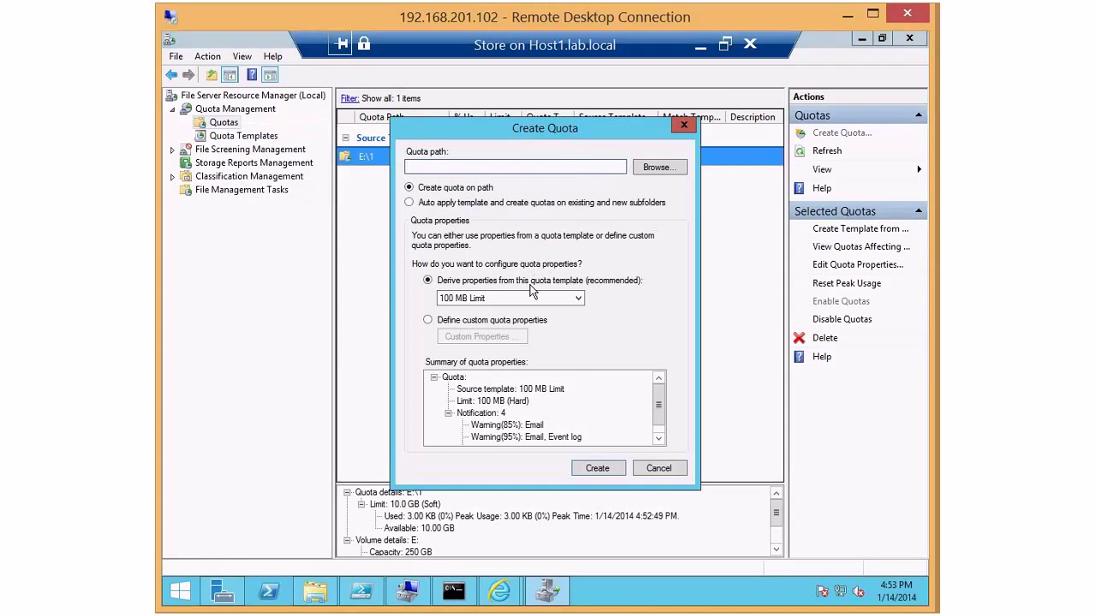
left_click(655, 169)
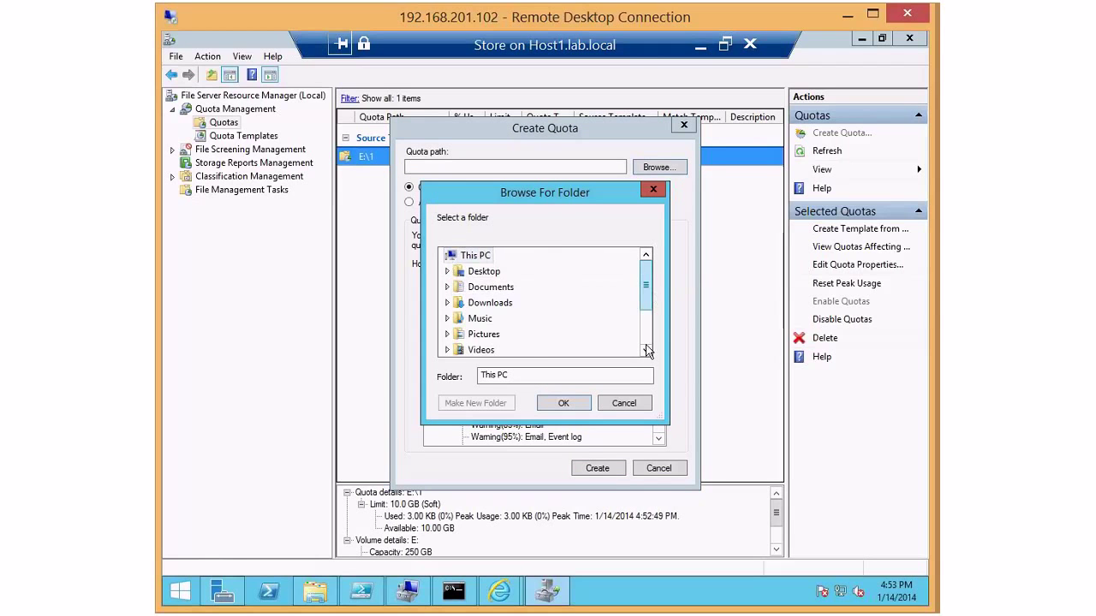
scroll(646, 351, "down", 2)
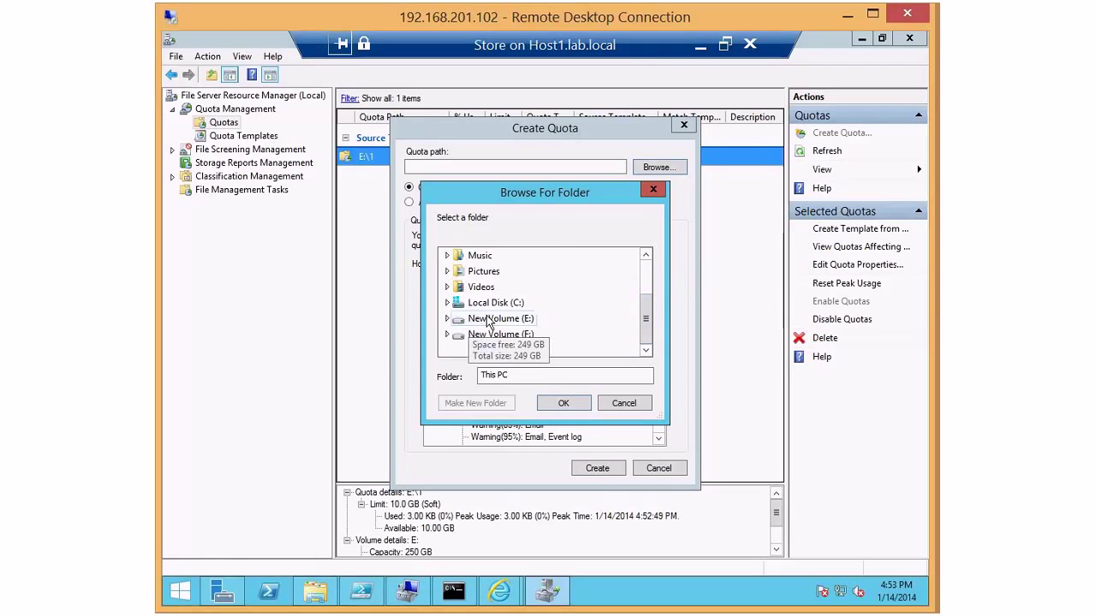
double_click(488, 321)
left_click(484, 334)
left_click(563, 402)
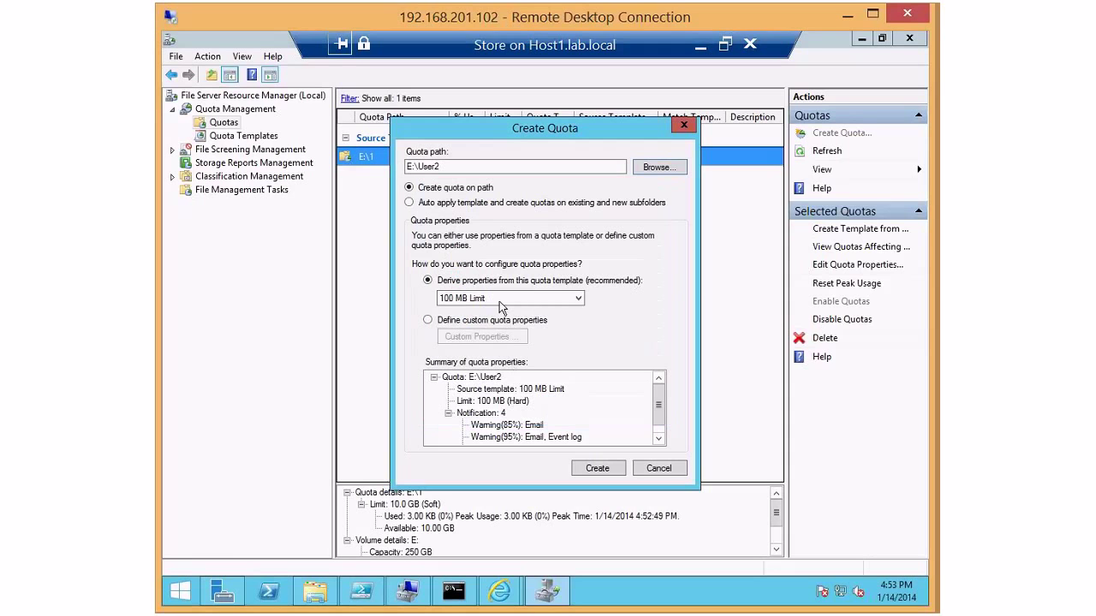
left_click(503, 300)
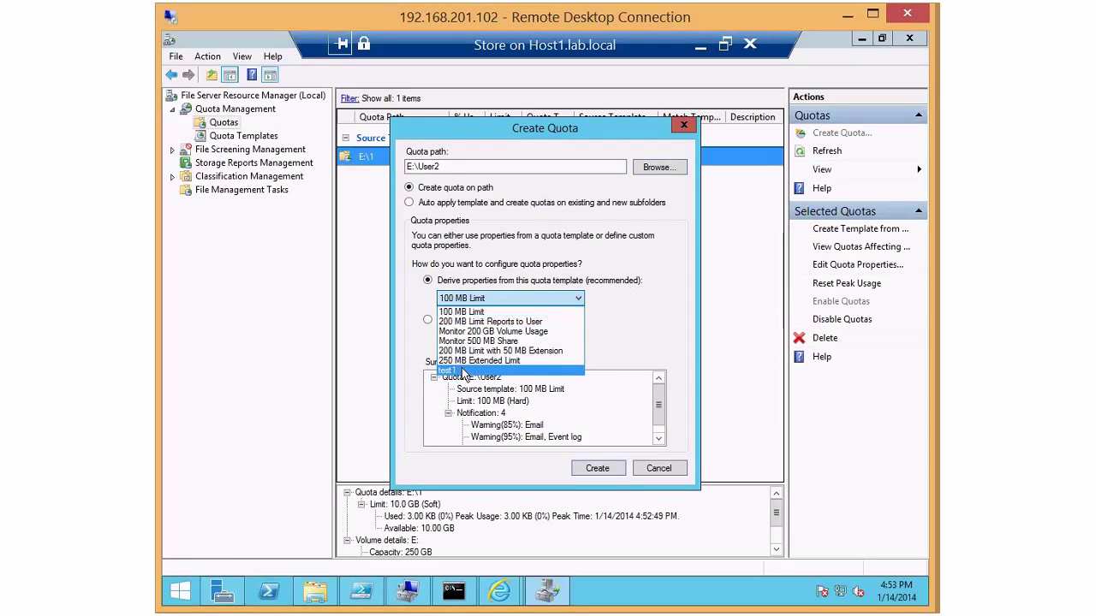
left_click(463, 371)
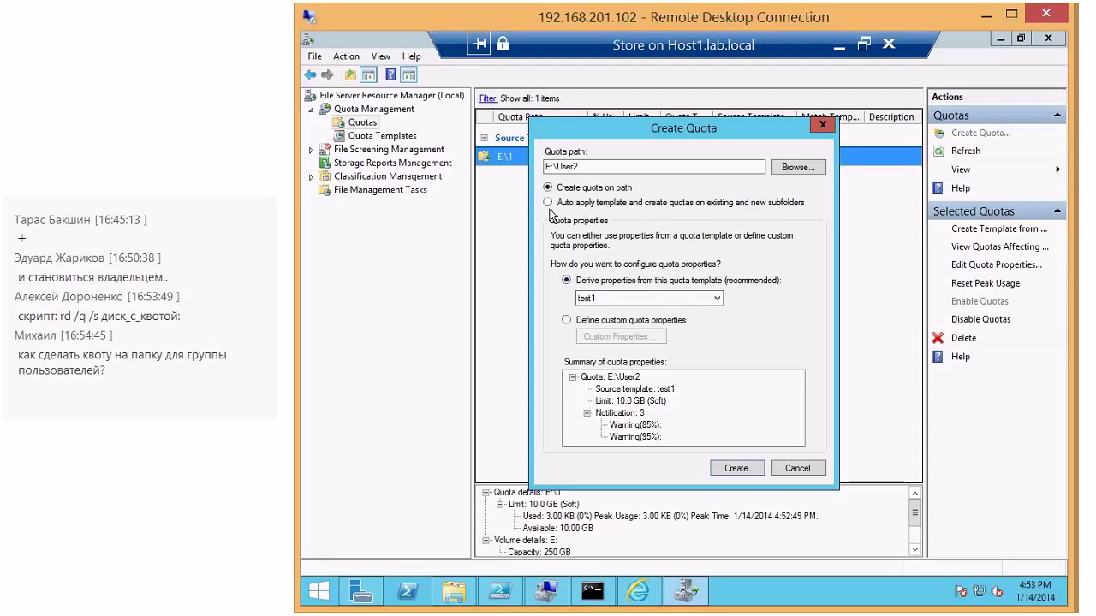
left_click(781, 470)
- Start a new quota and choose folder 1 on New Volume (E:) as its path
right_click(530, 223)
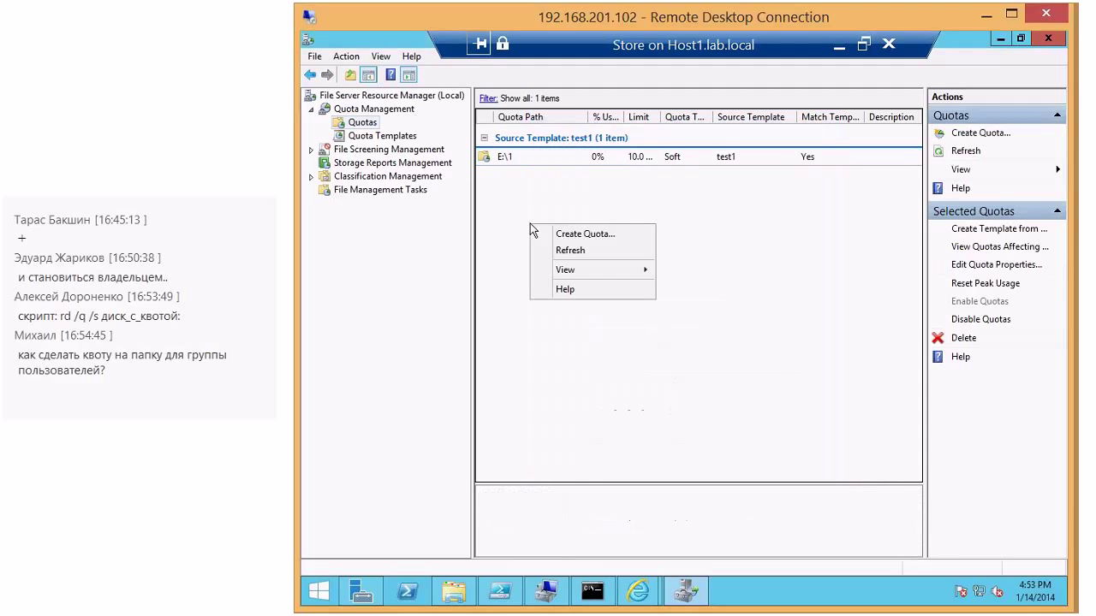
left_click(590, 234)
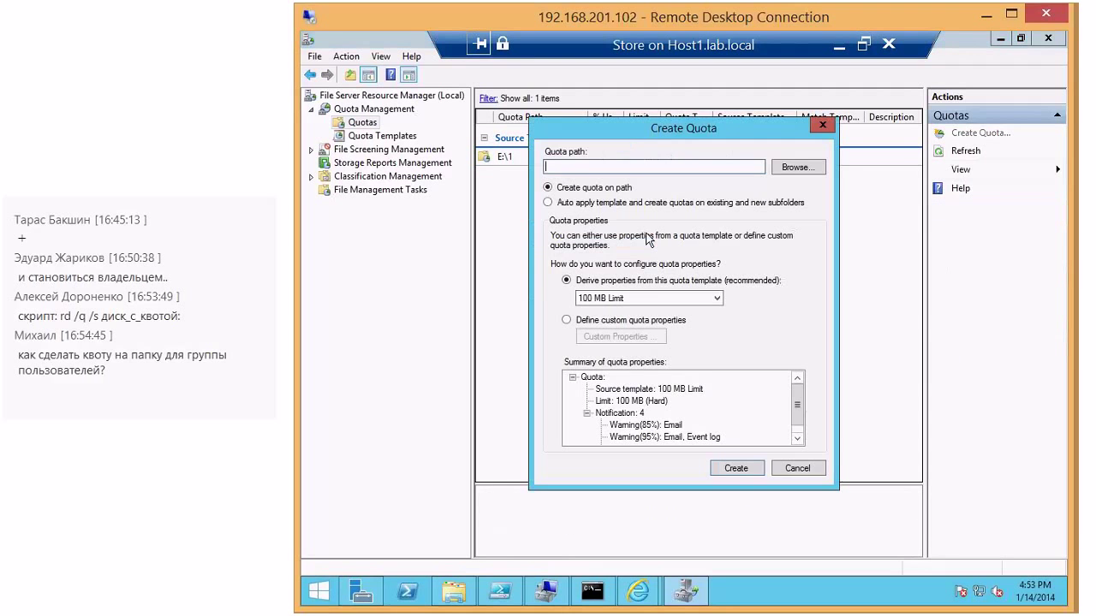
left_click(772, 169)
scroll(770, 343, "down", 2)
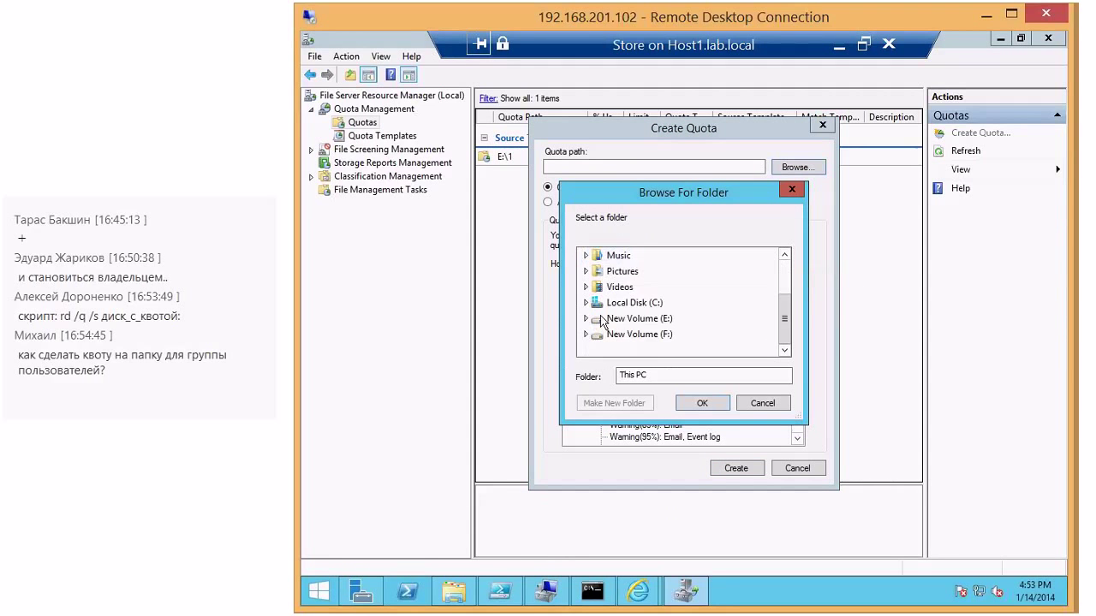
left_click(585, 319)
left_click(622, 318)
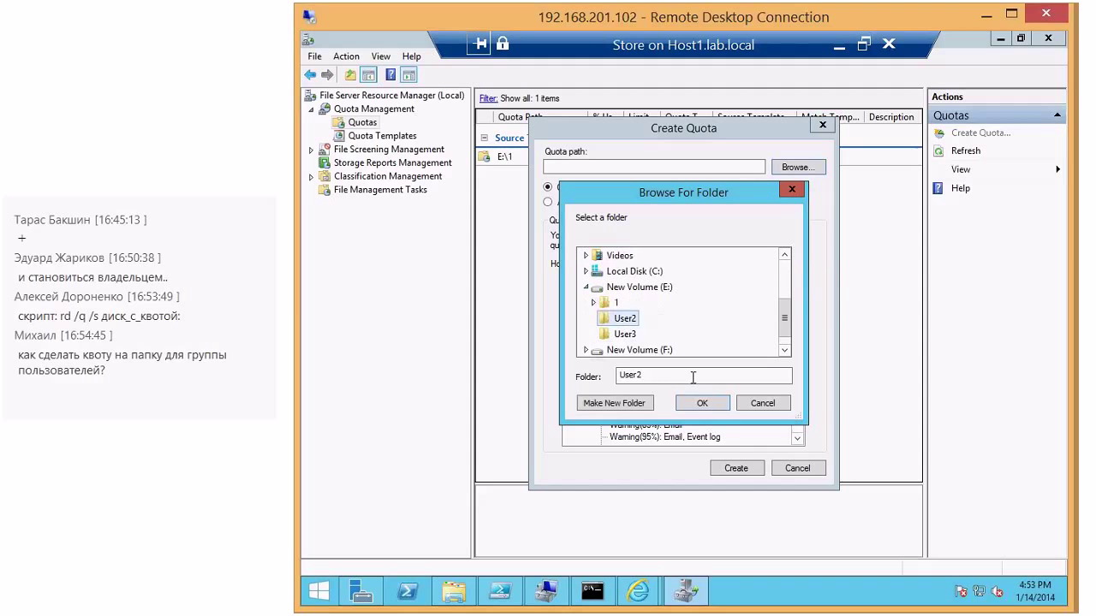
left_click(610, 304)
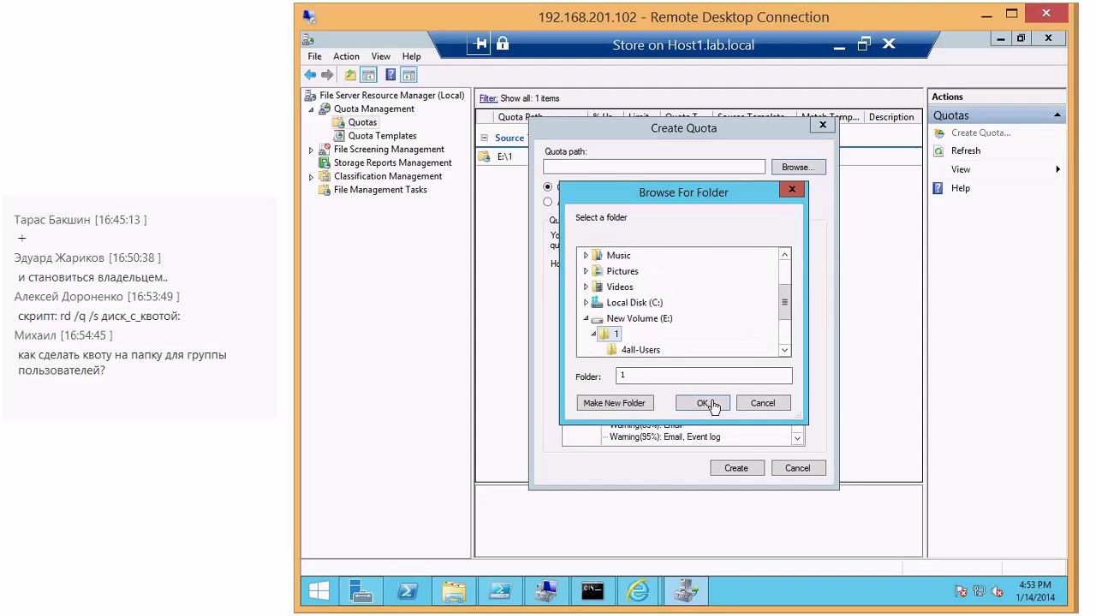
left_click(702, 402)
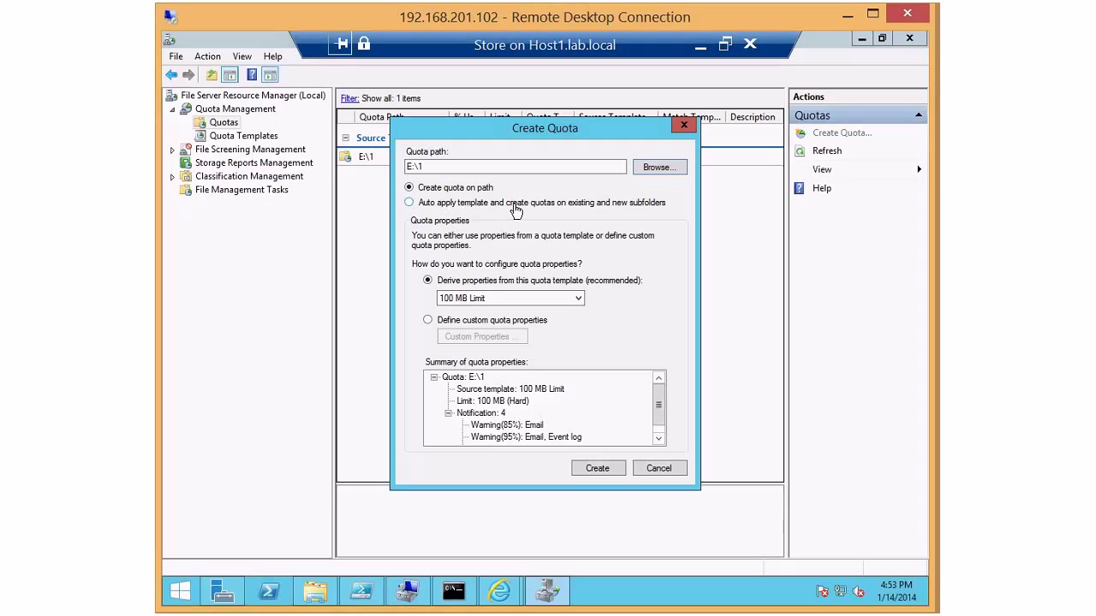
- Create the quota from the 100 MB Limit template, auto-applied to existing and new subfolders of E:\1
left_click(514, 204)
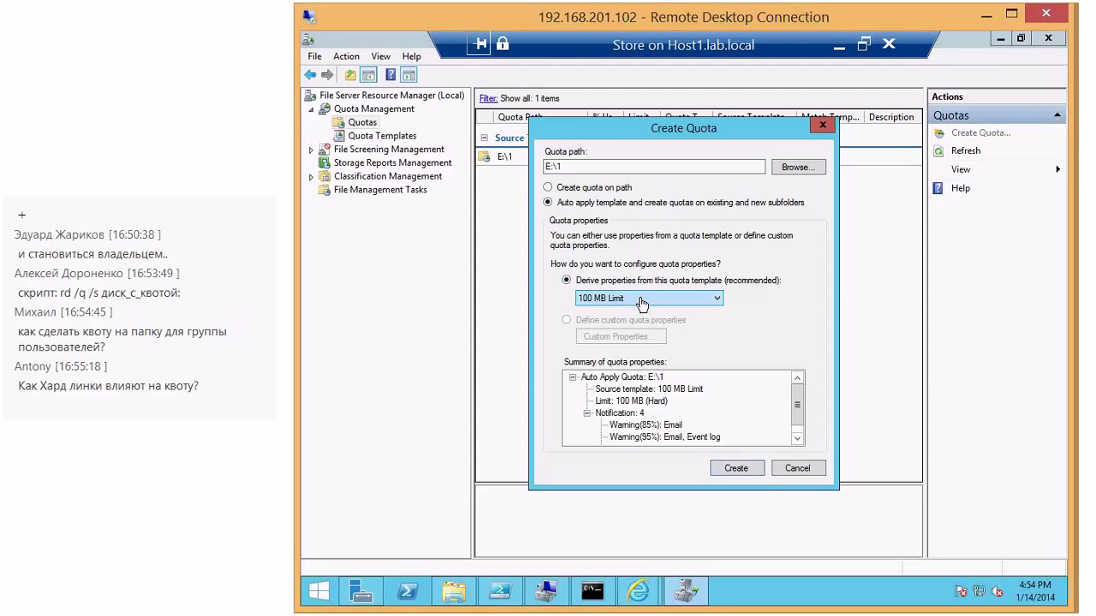
left_click_drag(568, 167, 541, 168)
left_click(576, 168)
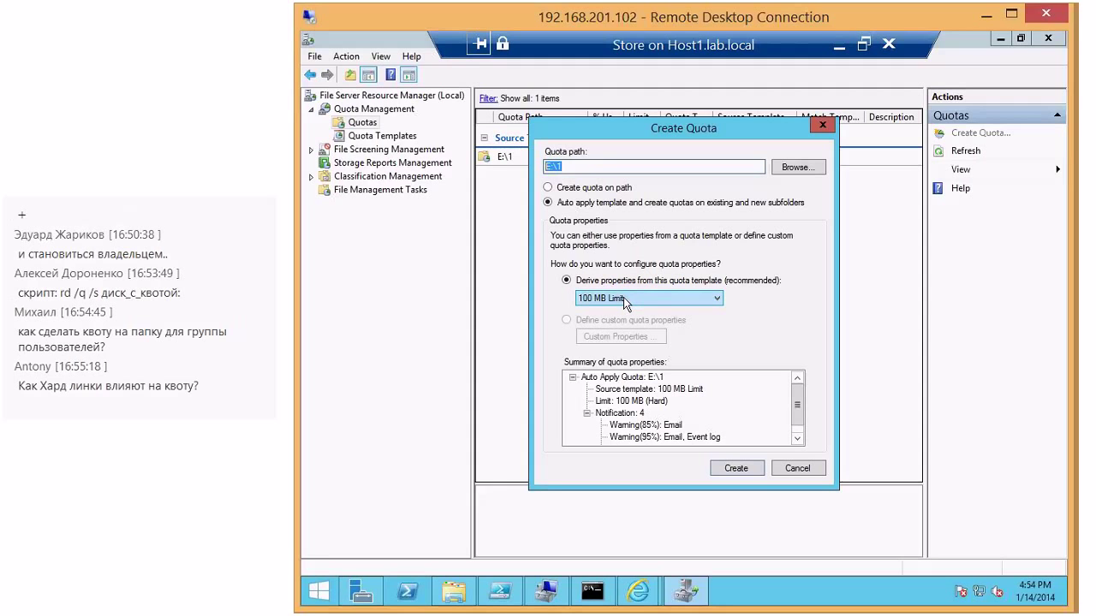
left_click(547, 202)
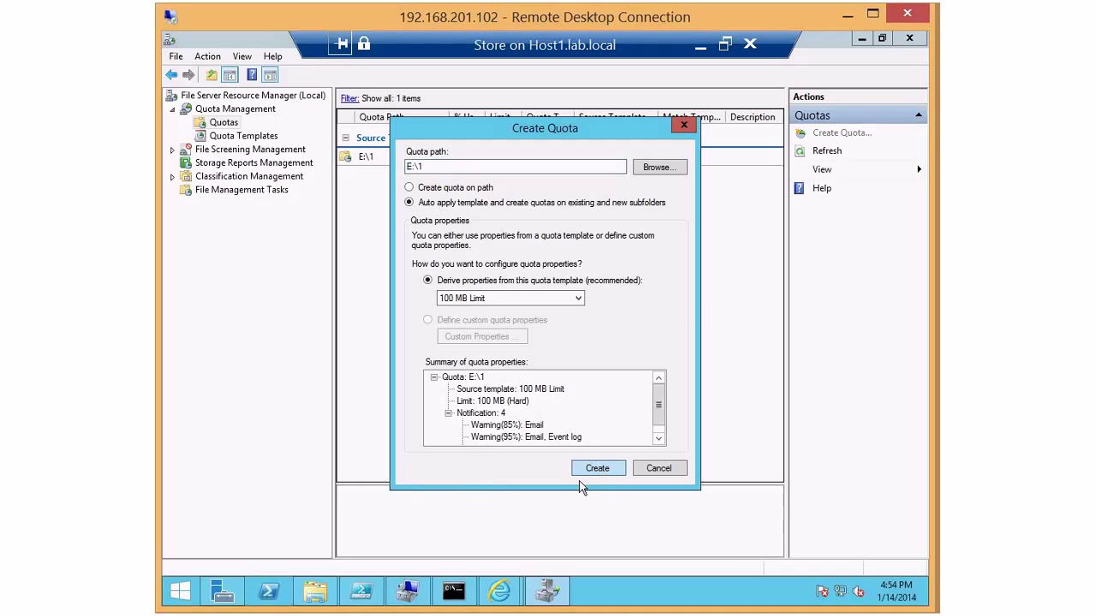
left_click(598, 468)
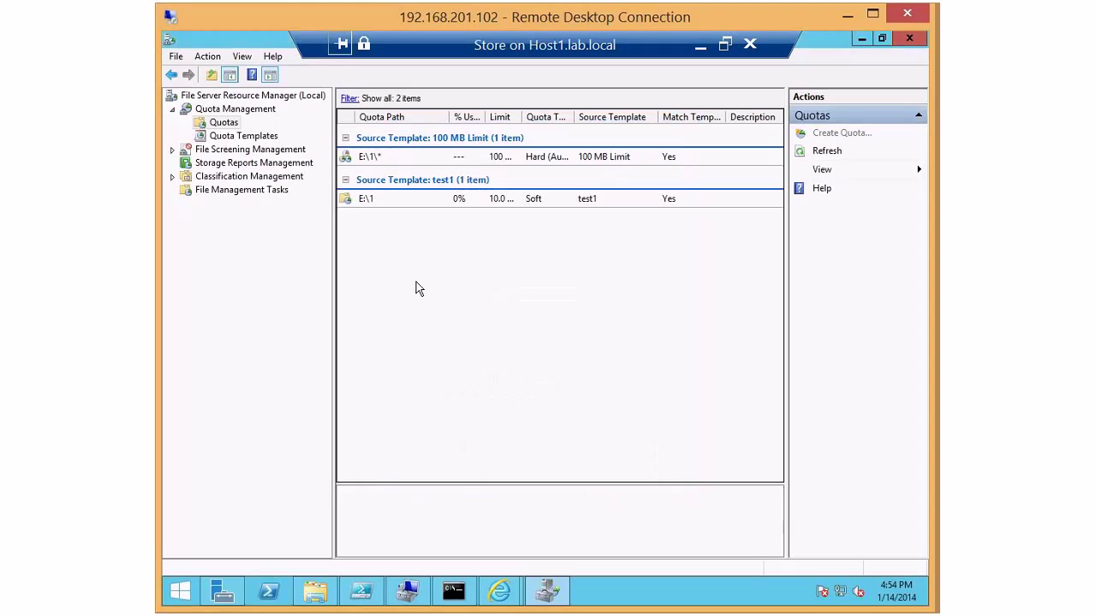
- Review the E:\1\* auto-apply quota and the details of the E:\1 quota
left_click(362, 158)
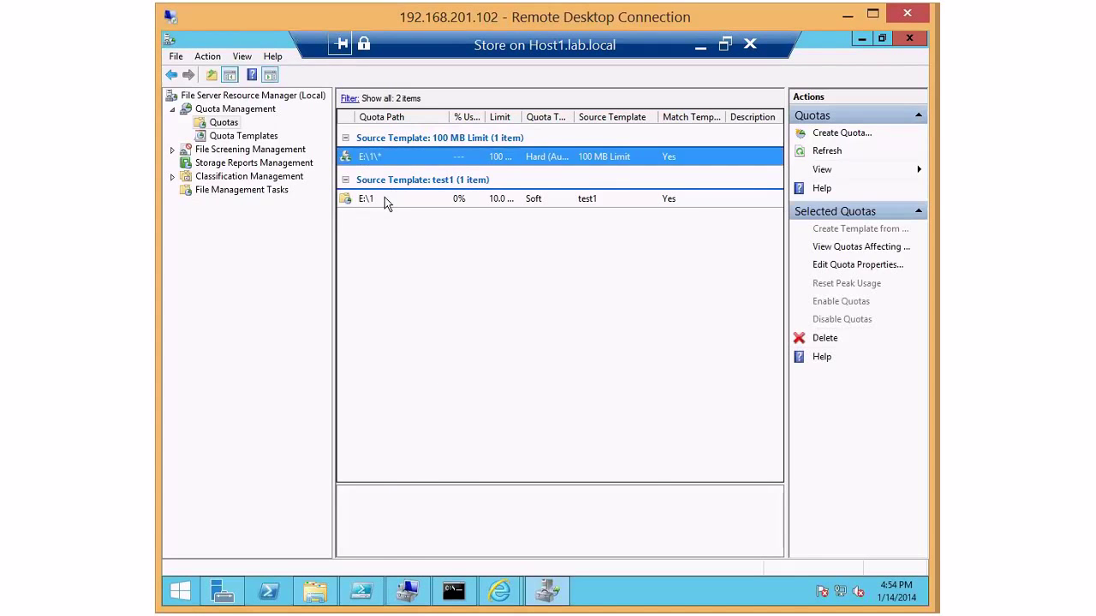
left_click(384, 198)
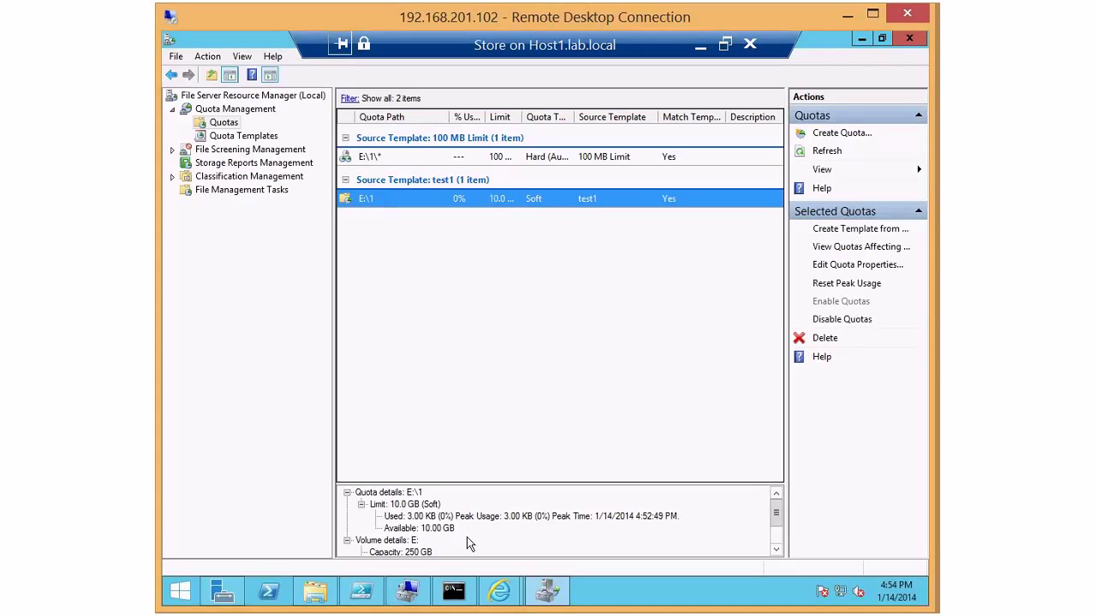
mouse_move(360, 591)
left_click(379, 540)
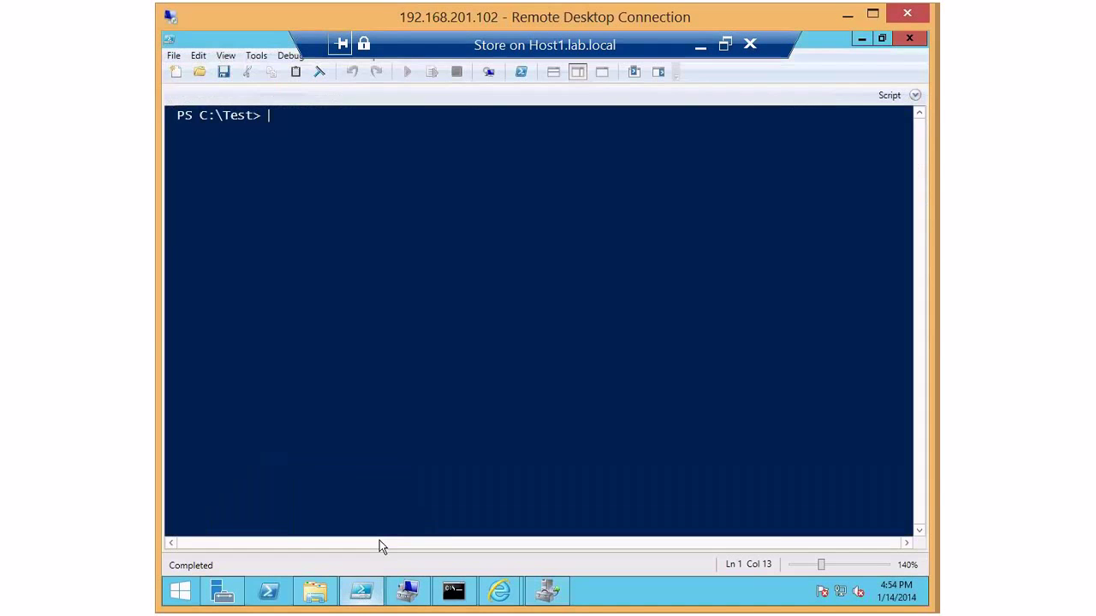
left_click(859, 39)
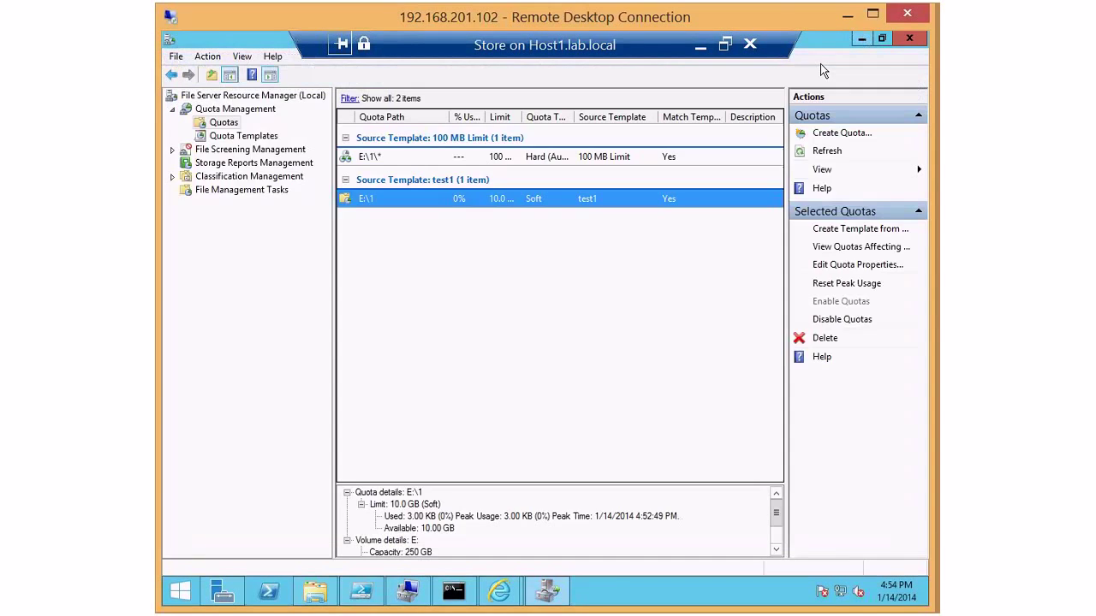
- Start a new file screen on E:\User3 with the Block Audio and Video Files template
left_click(172, 151)
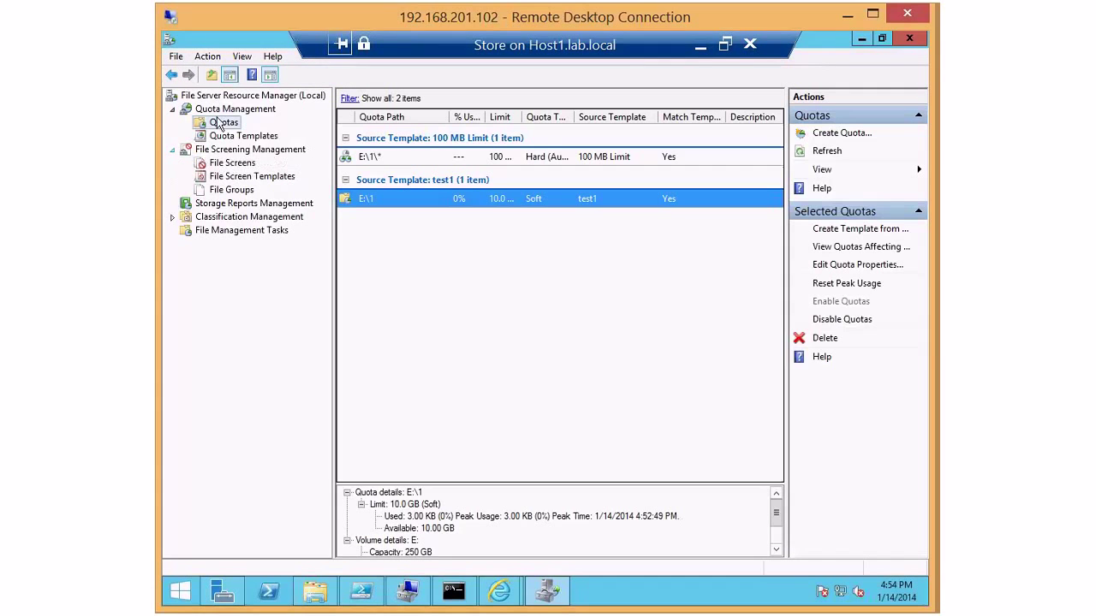
left_click(231, 165)
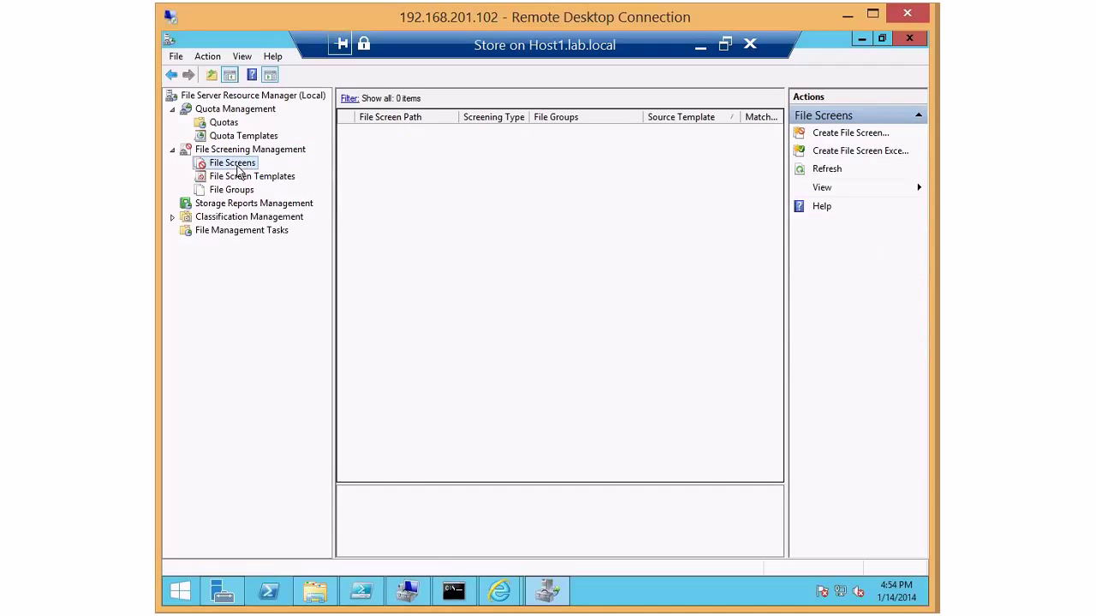
right_click(238, 171)
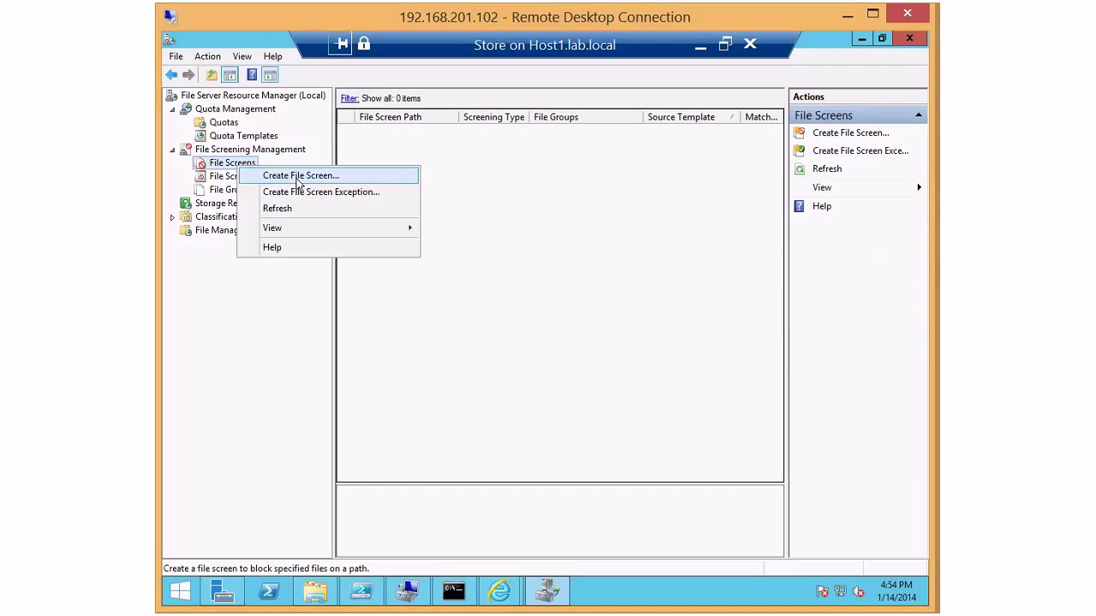
left_click(299, 177)
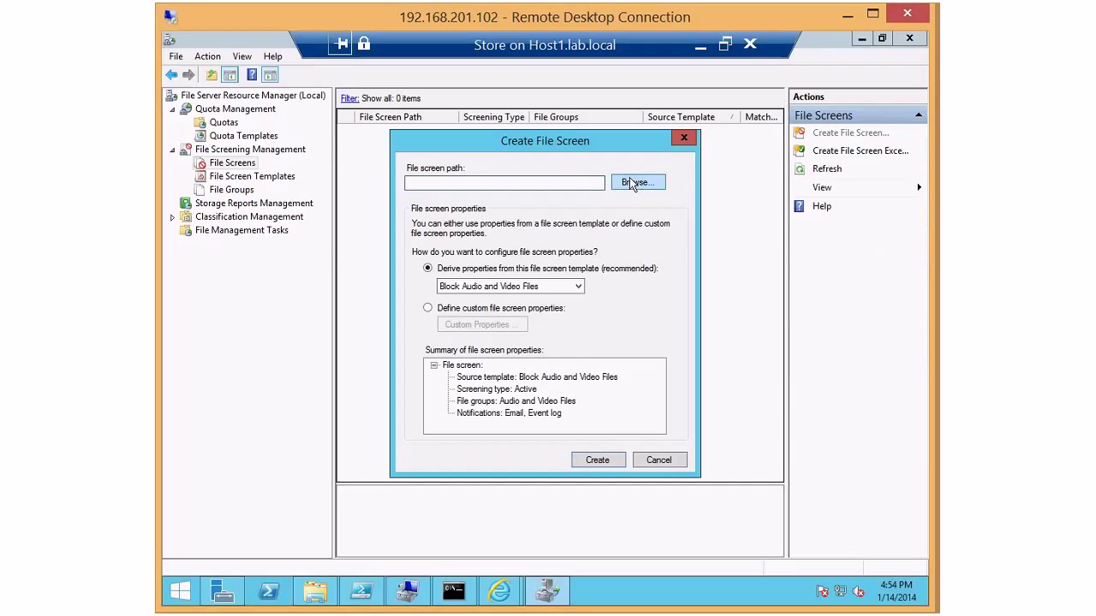
left_click(632, 183)
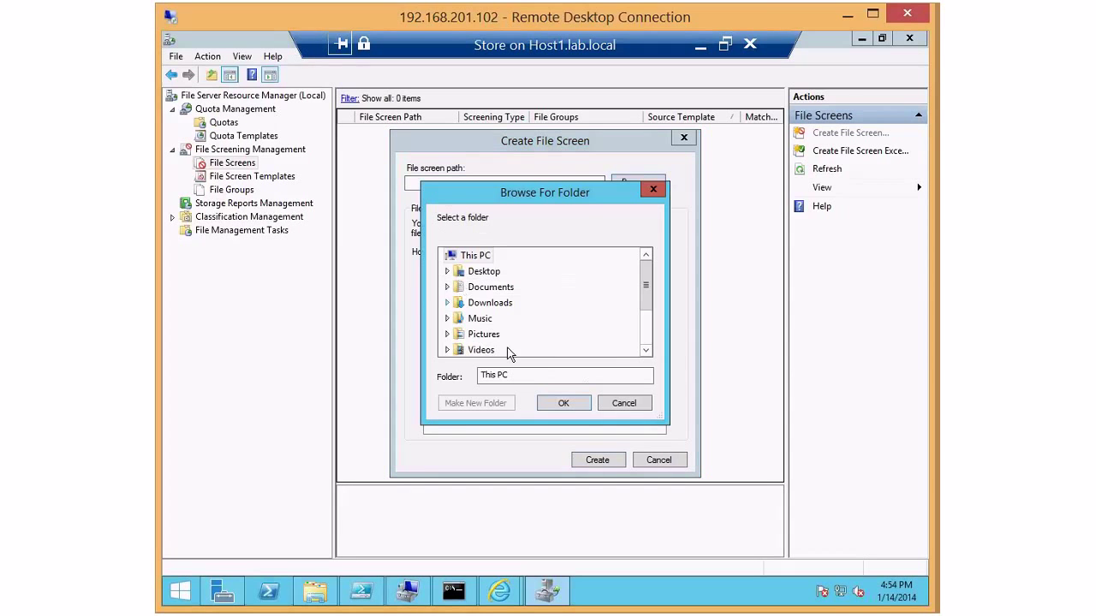
left_click(648, 343)
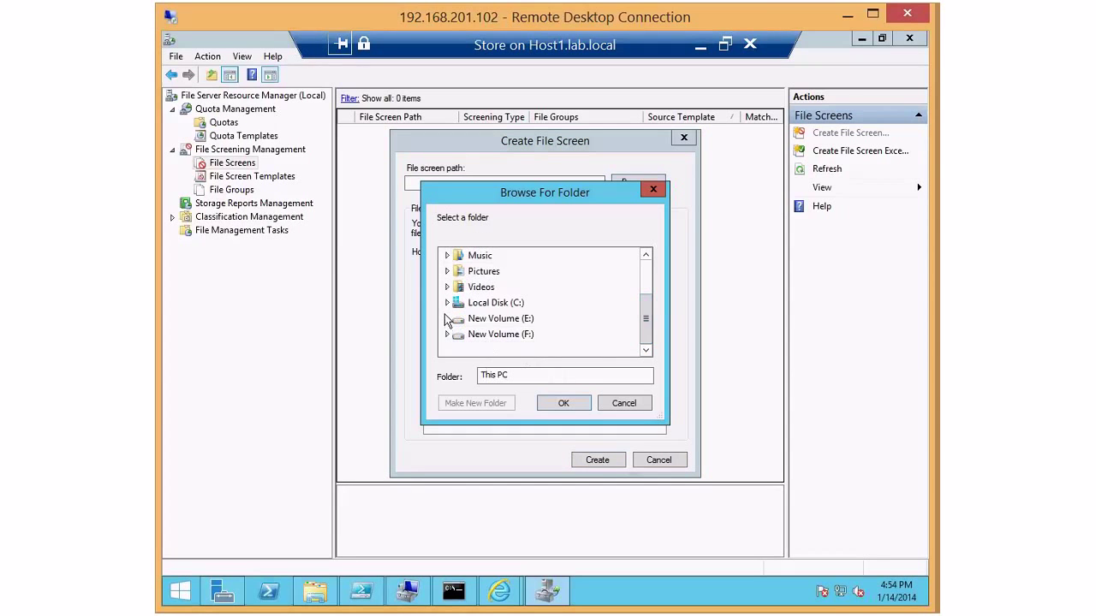
left_click(447, 319)
left_click(485, 333)
left_click(573, 406)
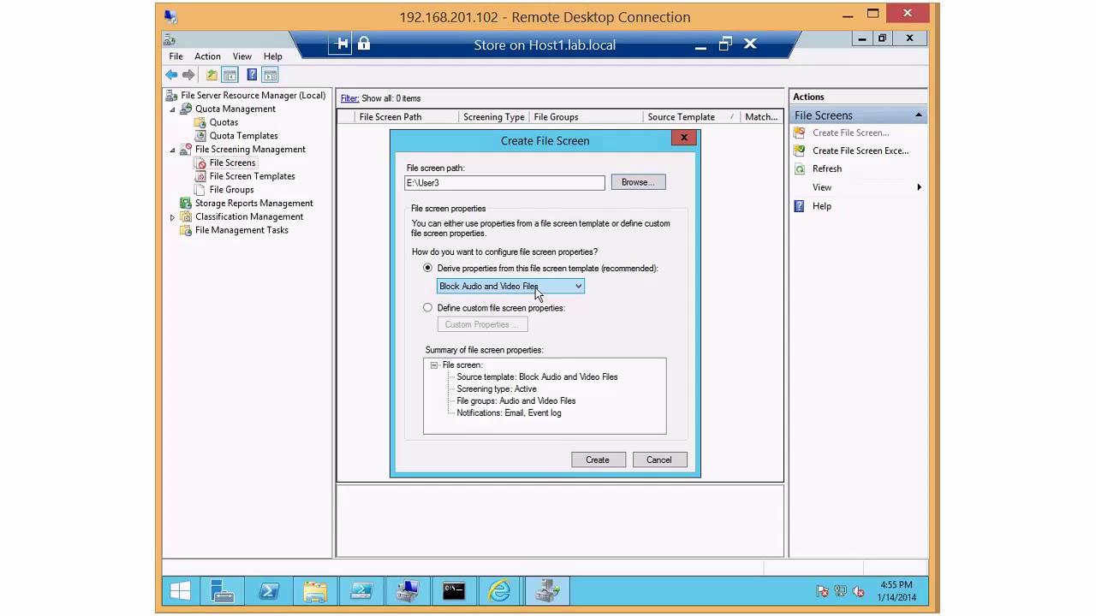
left_click(522, 288)
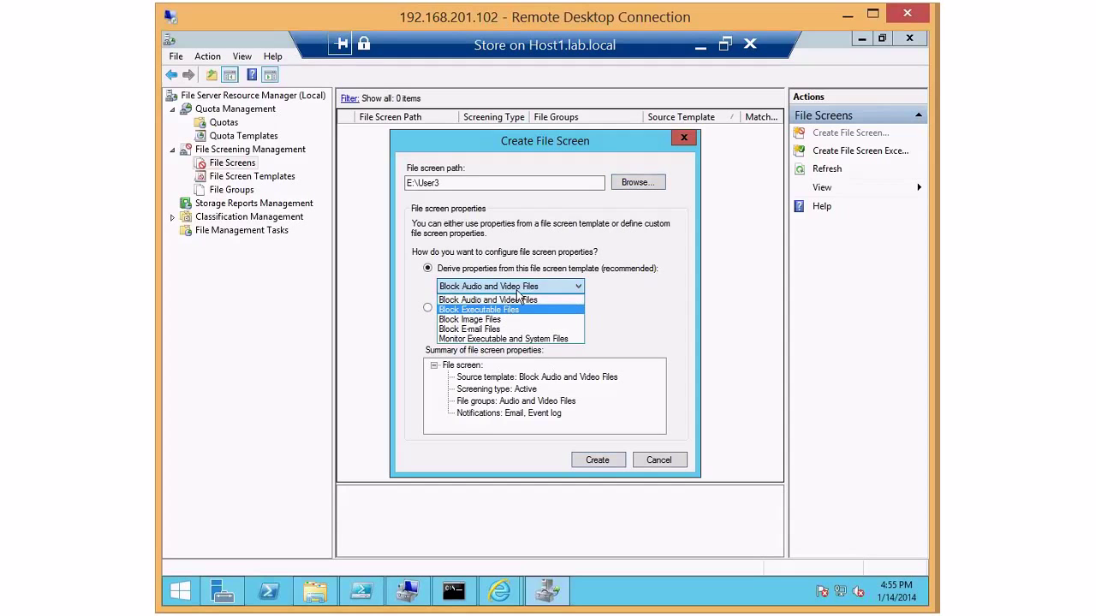
left_click(513, 299)
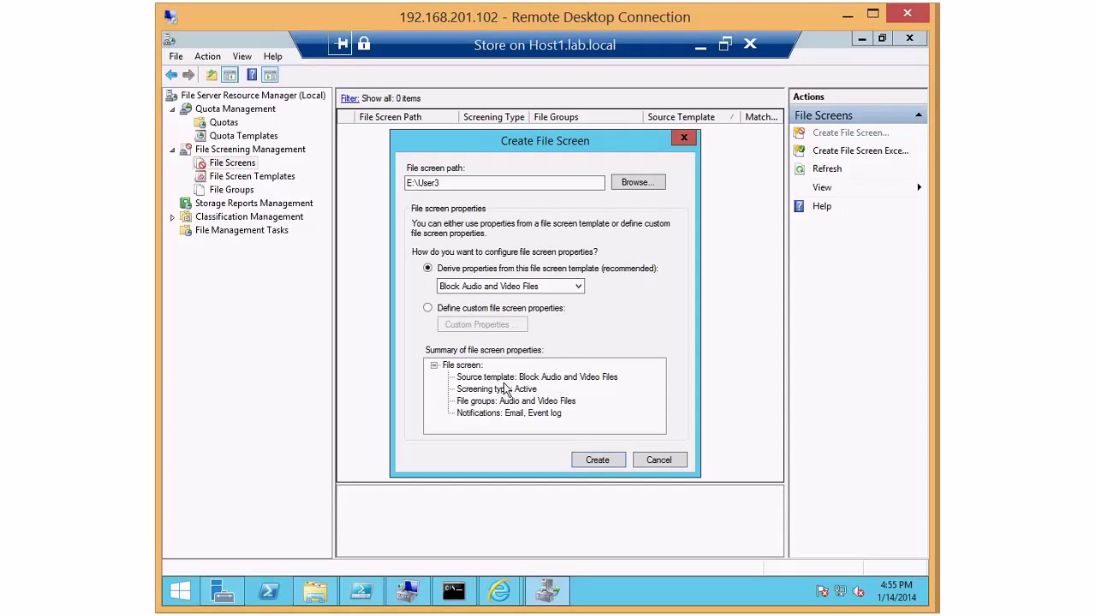
- Define custom properties for the E:\User3 file screen, blocking the Audio and Video Files and Executable Files groups
left_click(428, 307)
left_click(507, 327)
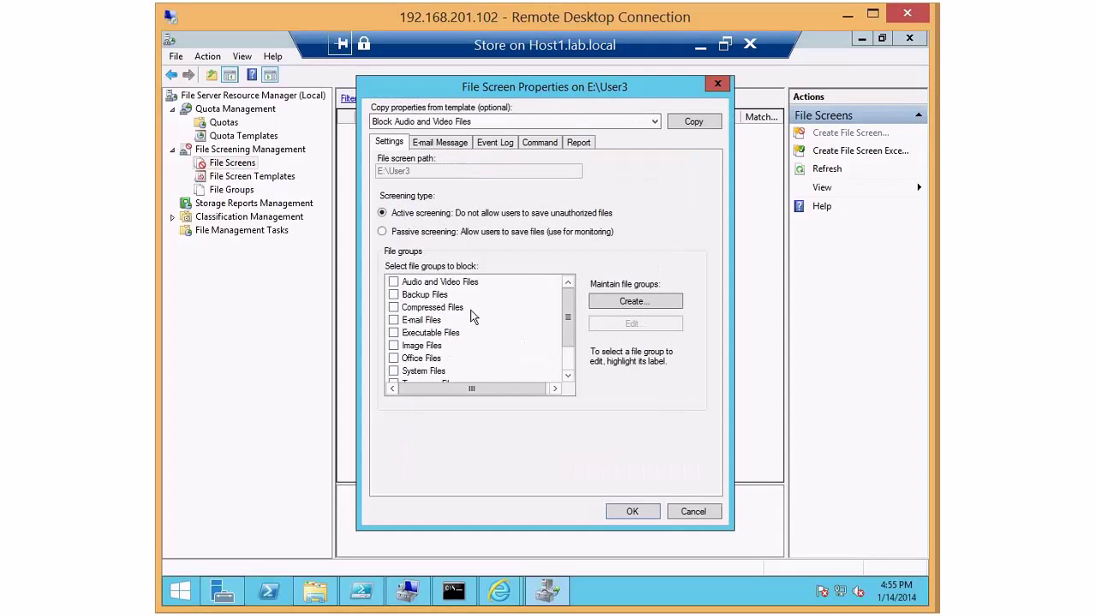
left_click(394, 282)
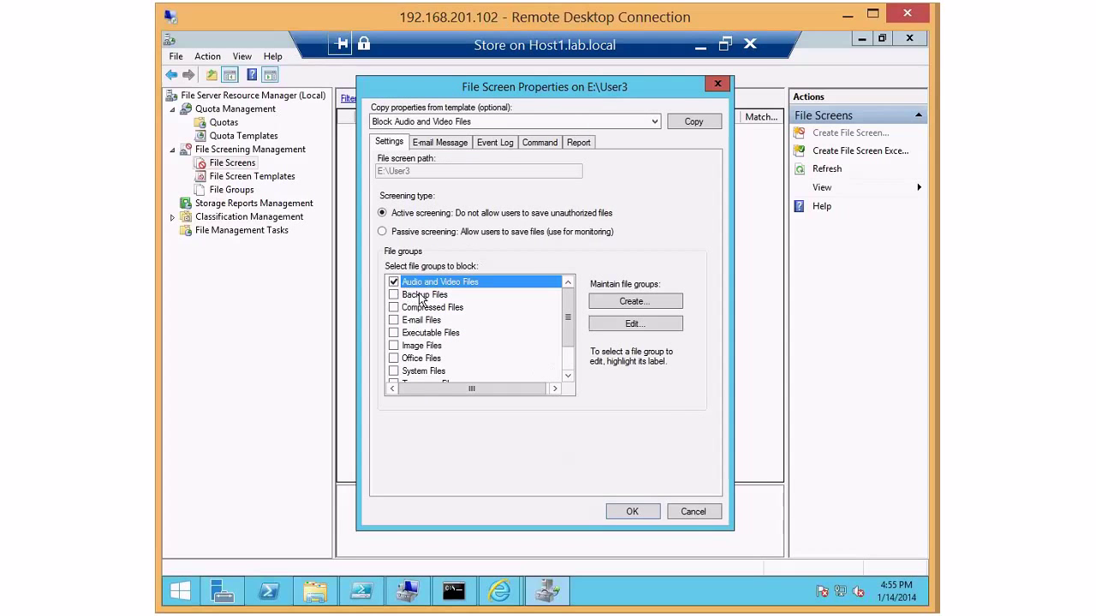
left_click(393, 333)
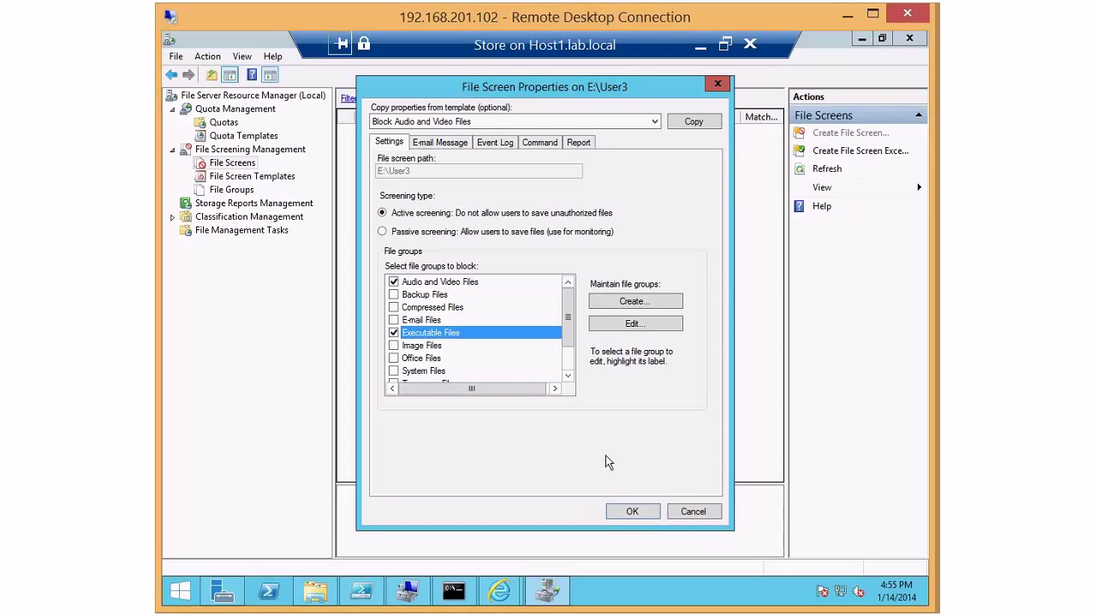
left_click(633, 511)
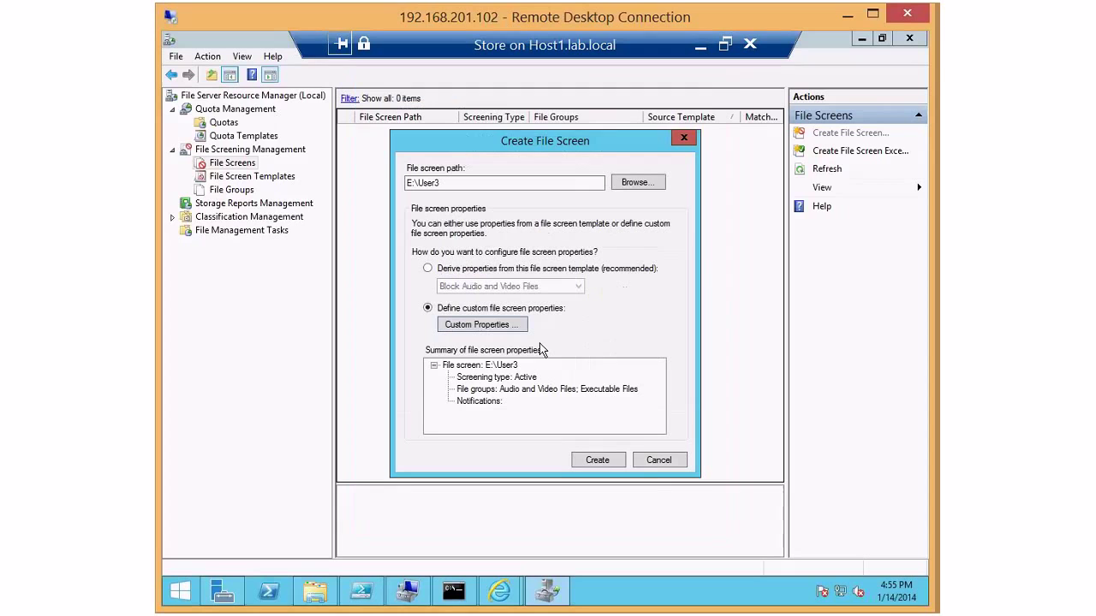
- Create the E:\User3 file screen without saving its custom properties as a template, and display its details
left_click(598, 460)
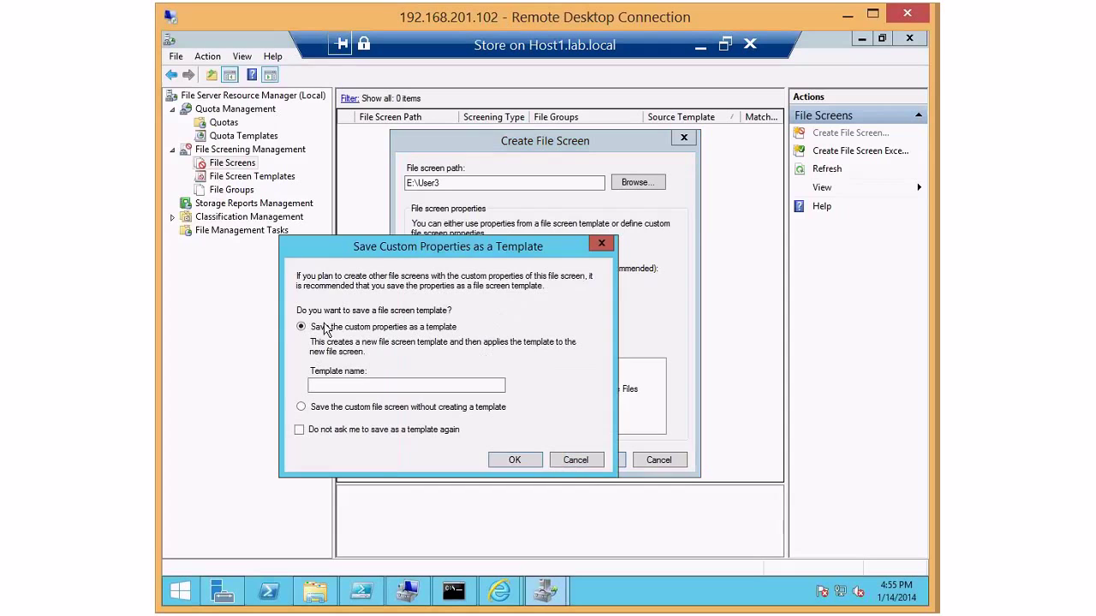
left_click_drag(423, 257, 442, 257)
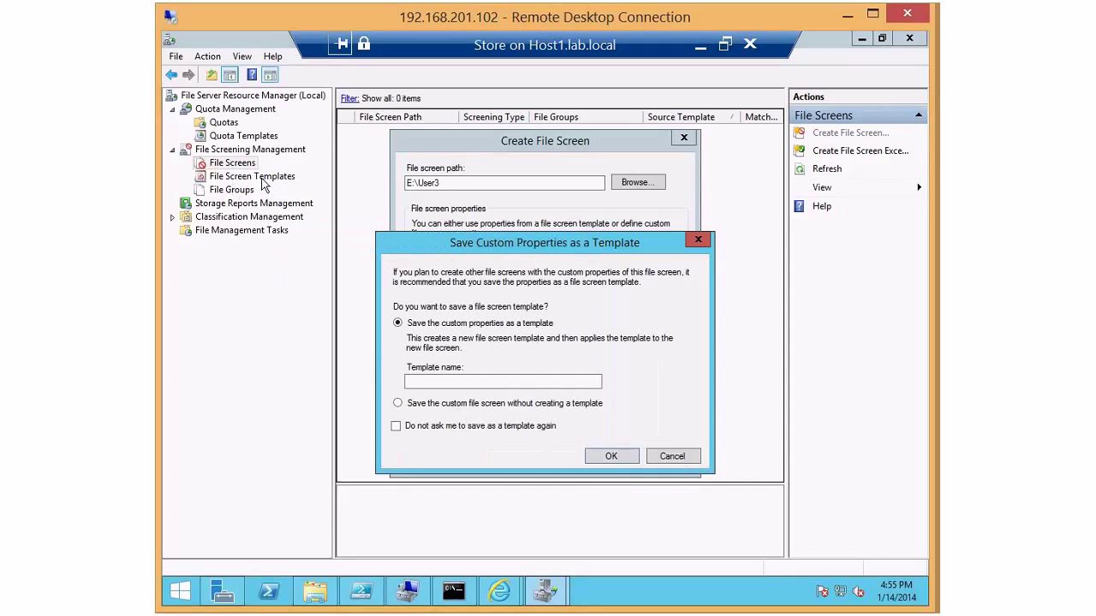
left_click(395, 427)
left_click(611, 456)
left_click(685, 367)
left_click(399, 404)
left_click(396, 428)
left_click(617, 458)
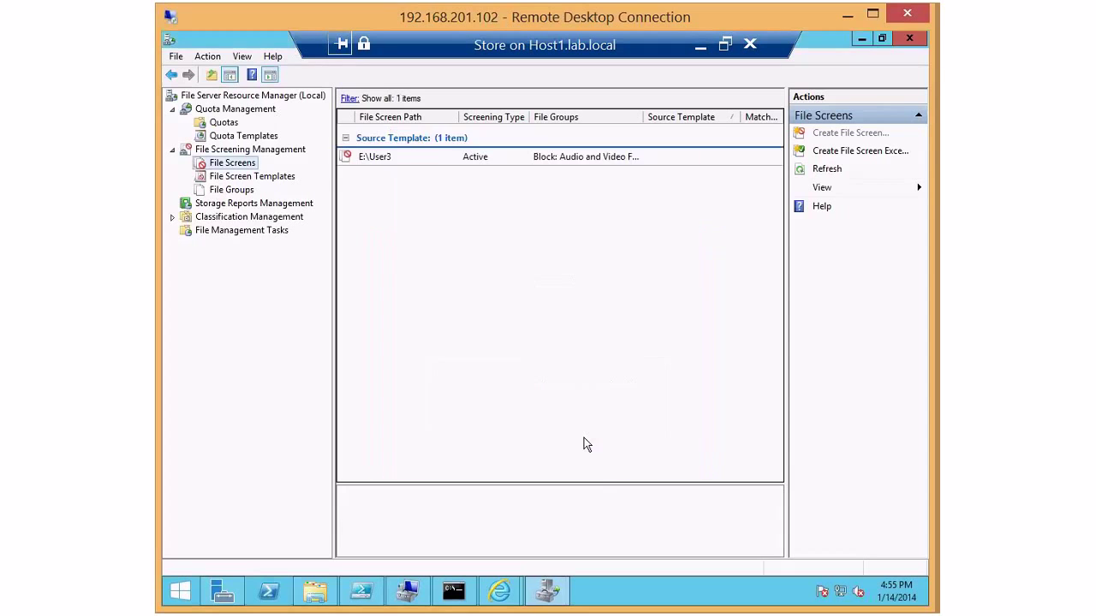
left_click(374, 162)
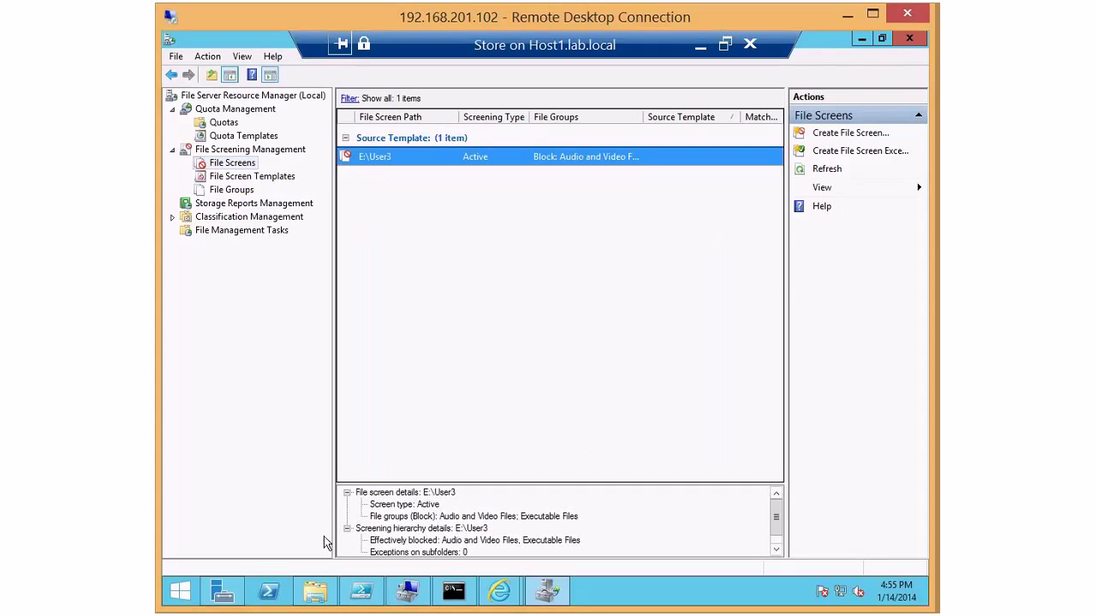
- Switch to File Explorer and create a new text document in the User3 folder on New Volume (E:)
left_click(314, 591)
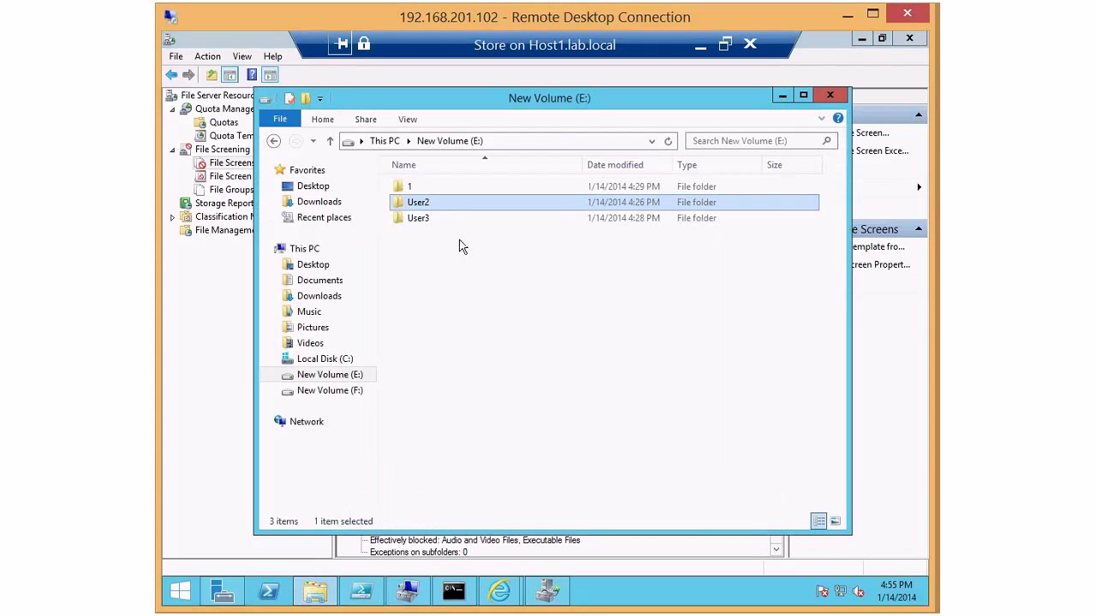
double_click(434, 219)
right_click(434, 221)
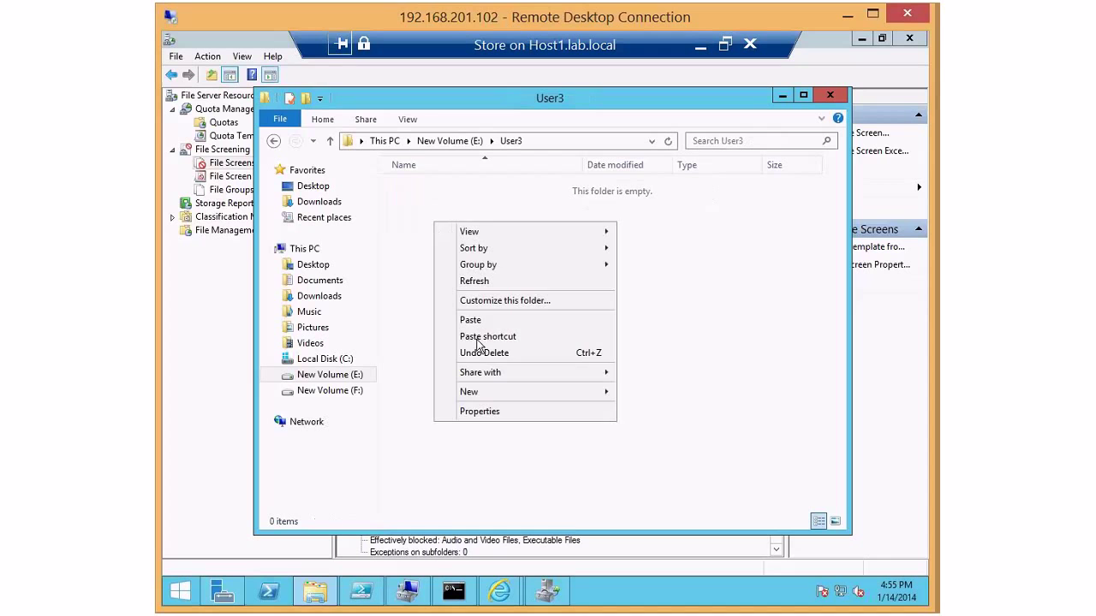
mouse_move(490, 395)
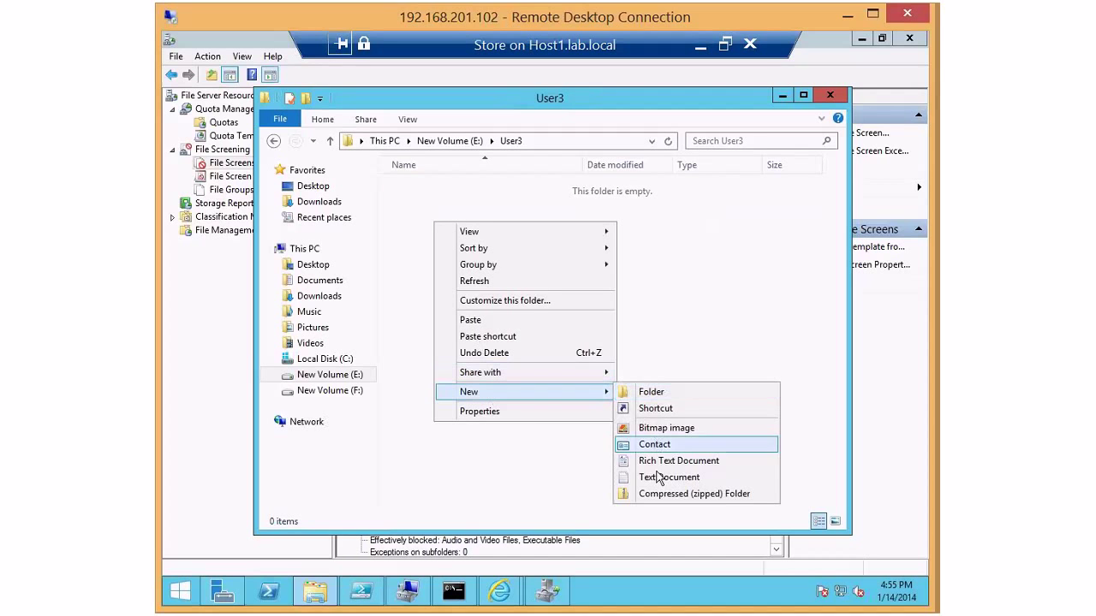
left_click(661, 479)
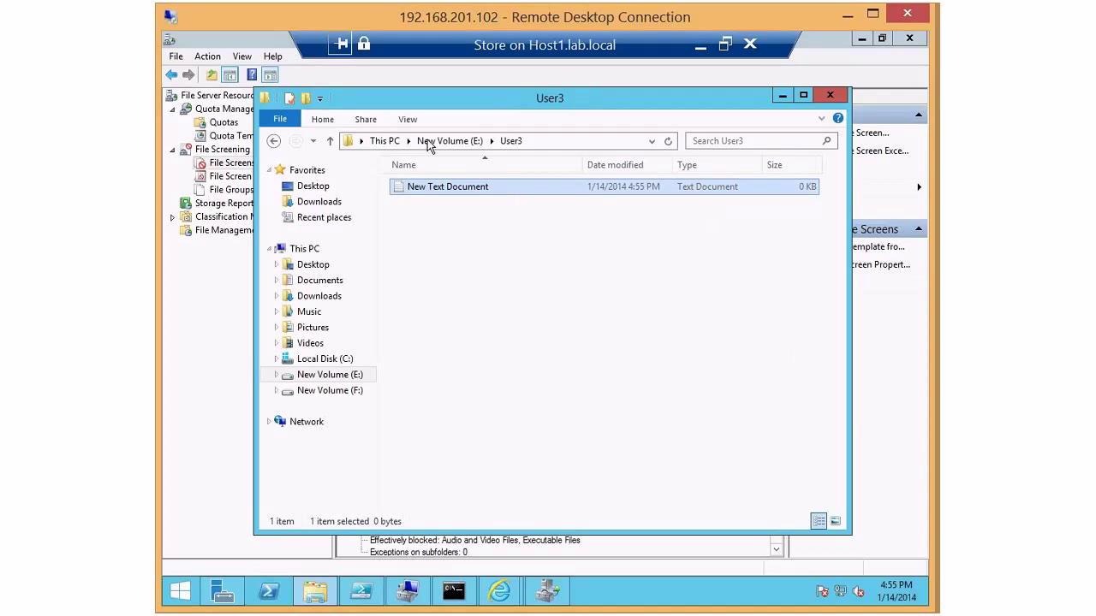
- Set the folder options to show hidden files, empty drives, extensions for known file types, folder merge conflicts and protected operating system files
key("alt+v")
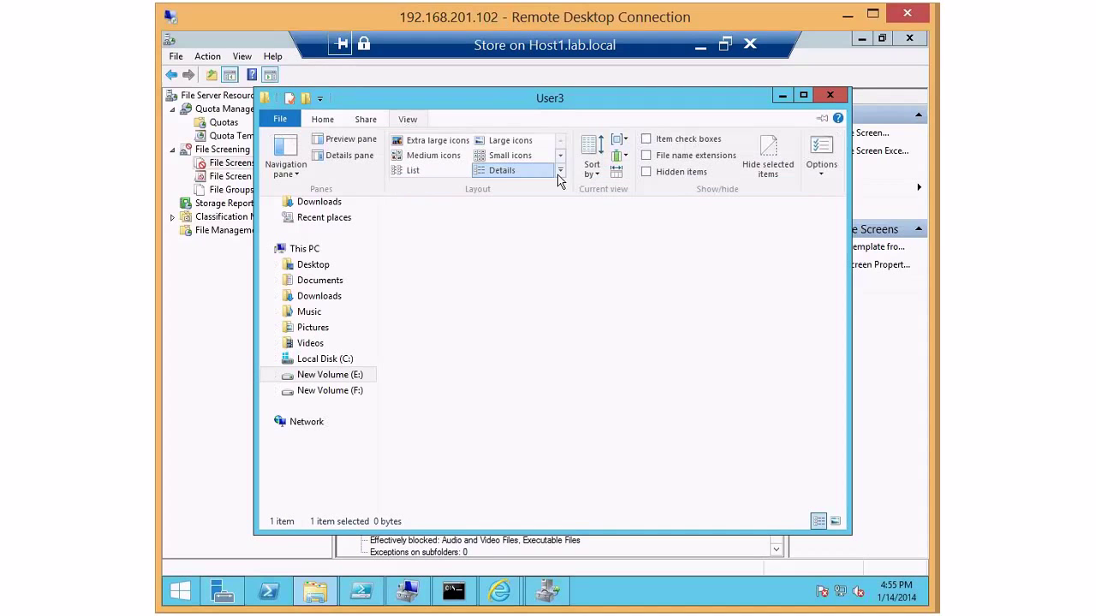
left_click(828, 179)
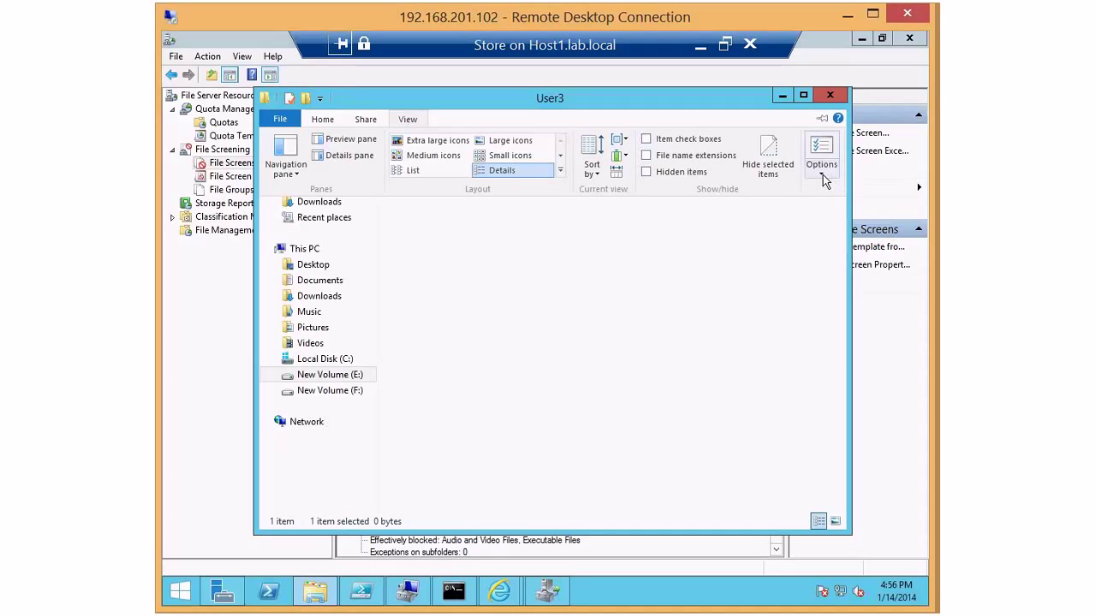
left_click(789, 206)
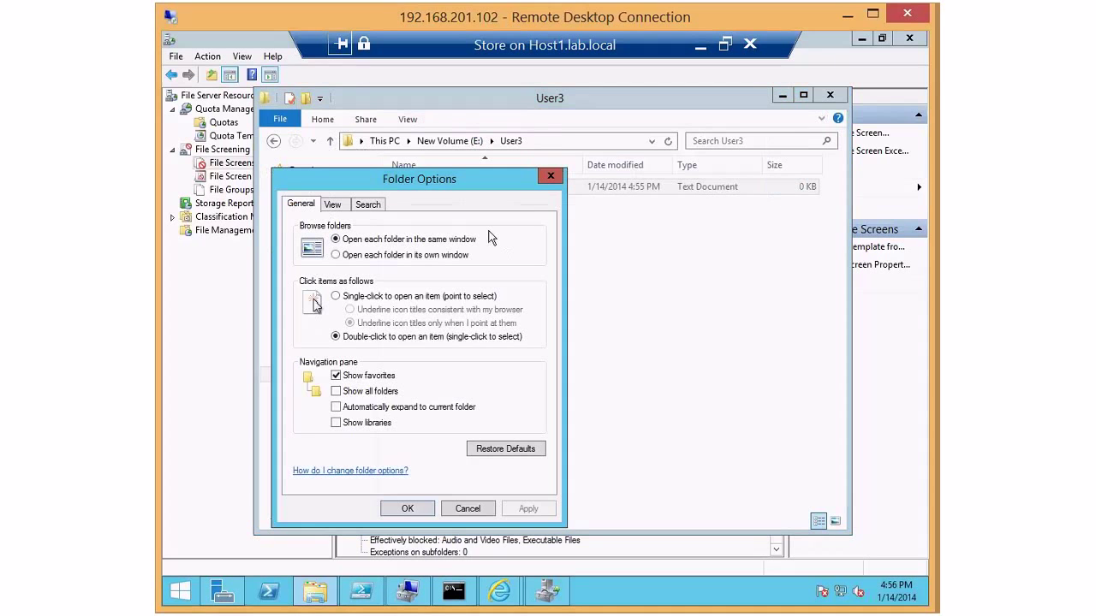
left_click(332, 204)
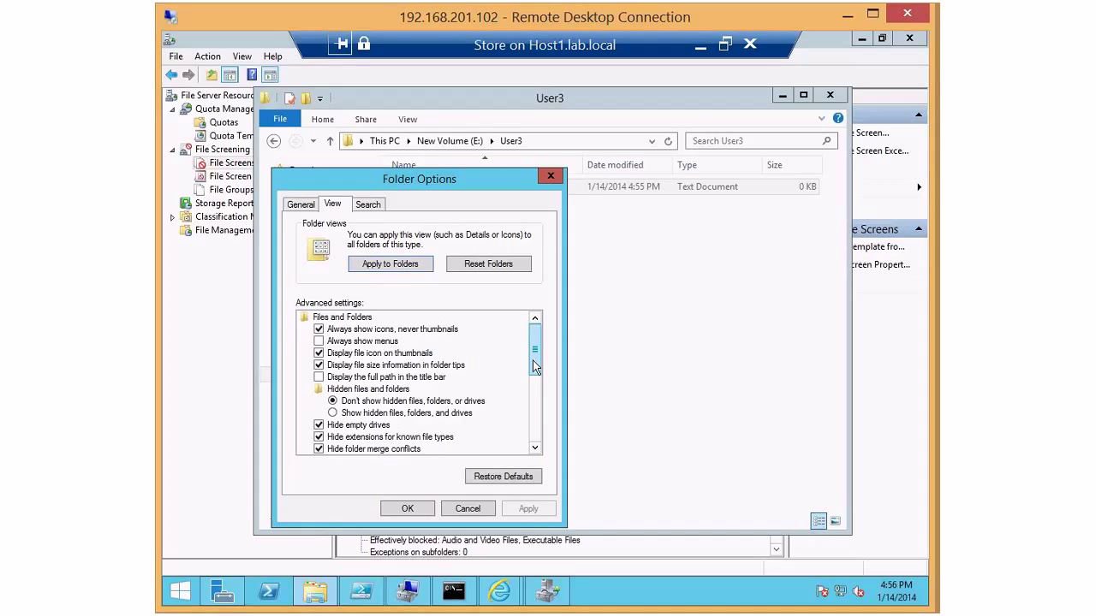
left_click_drag(534, 366, 534, 385)
left_click(332, 365)
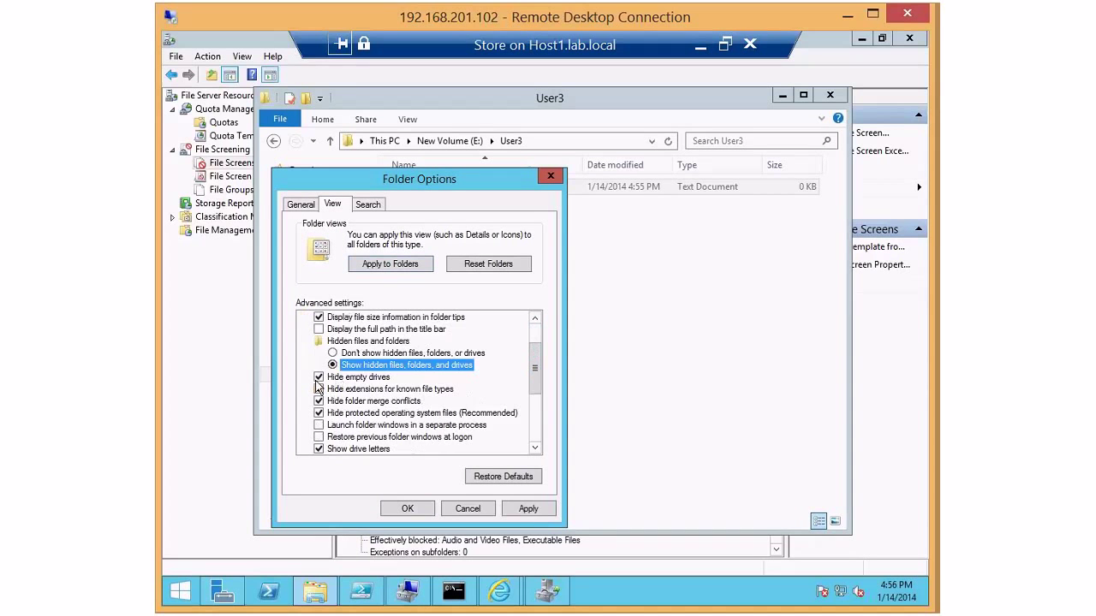
left_click(318, 378)
left_click(319, 389)
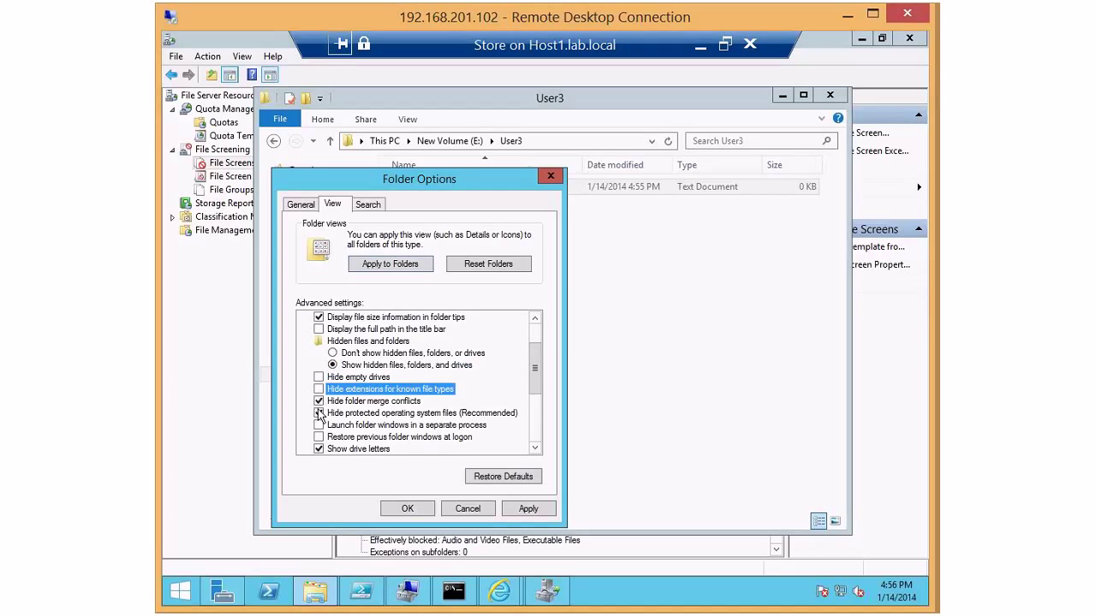
left_click(318, 401)
left_click(319, 413)
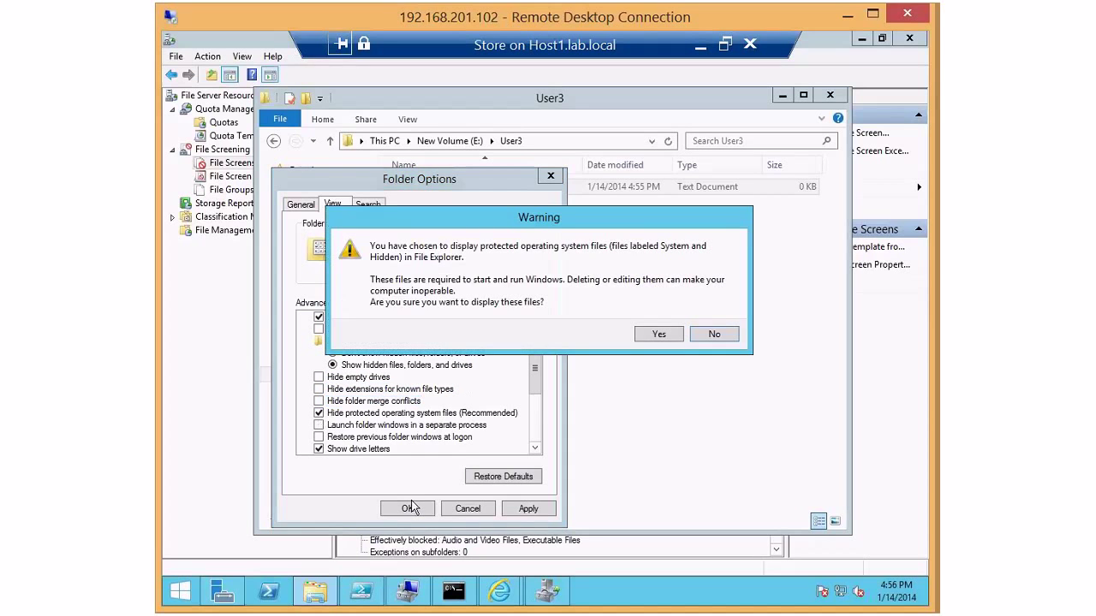
left_click(659, 336)
left_click(407, 510)
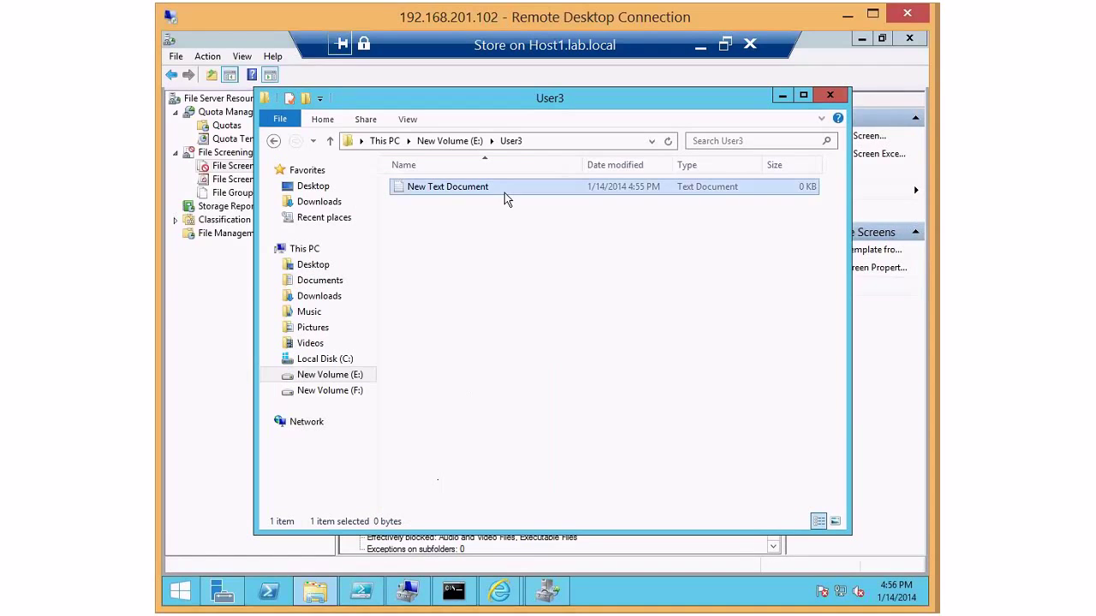
- Try to rename New Text Document.txt in the User3 folder to New Text Document.mp3 to test the file screen
left_click(648, 187)
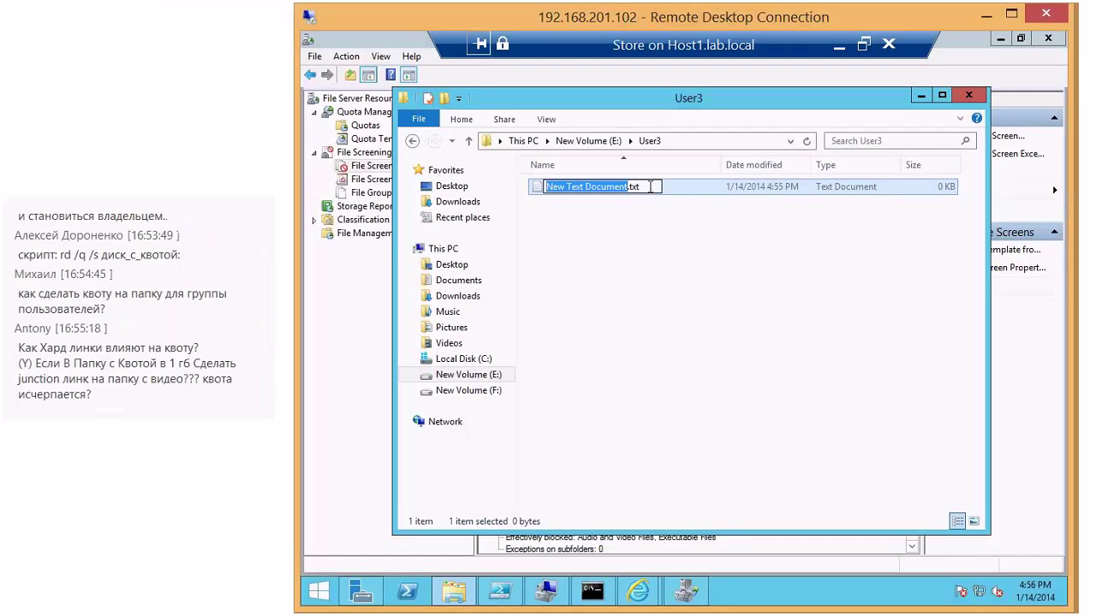
left_click(651, 187)
key("BackSpace")
key("BackSpace")
key("BackSpace")
type("m")
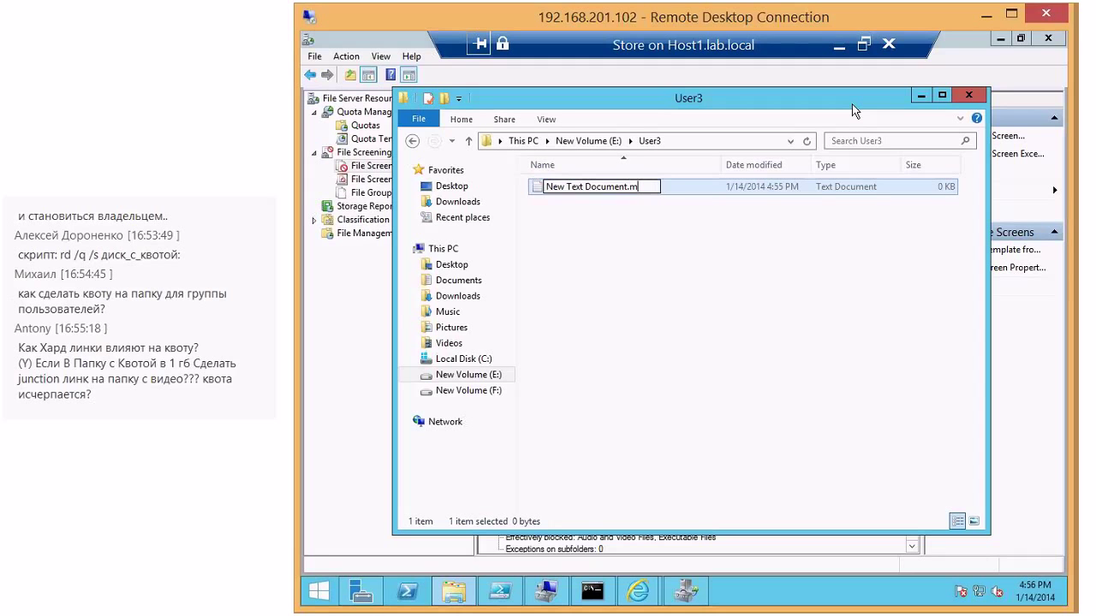
type("p3")
key("Return")
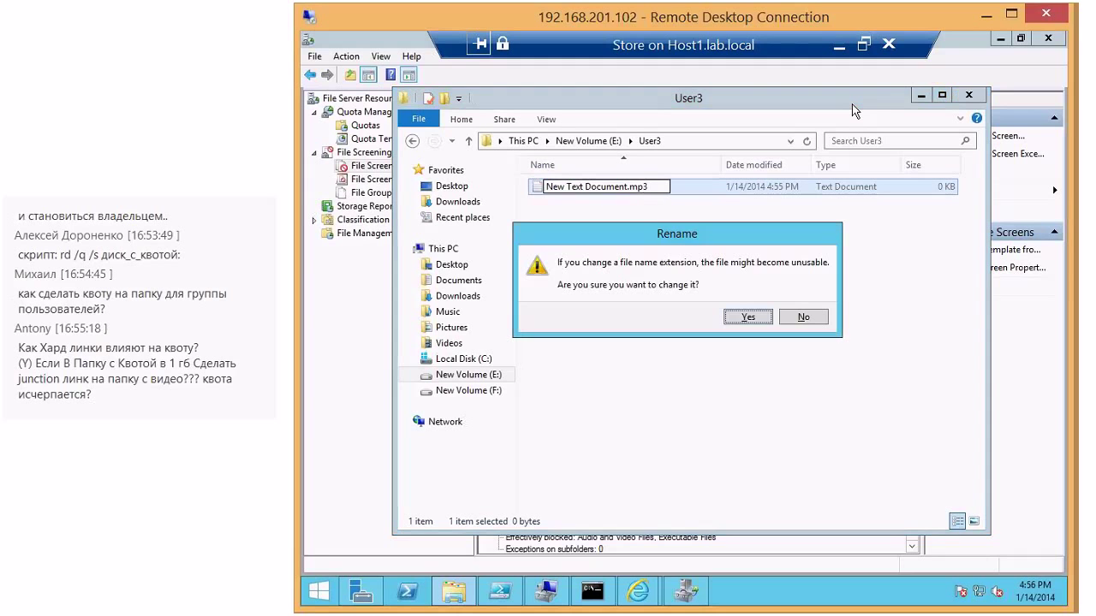
key("Return")
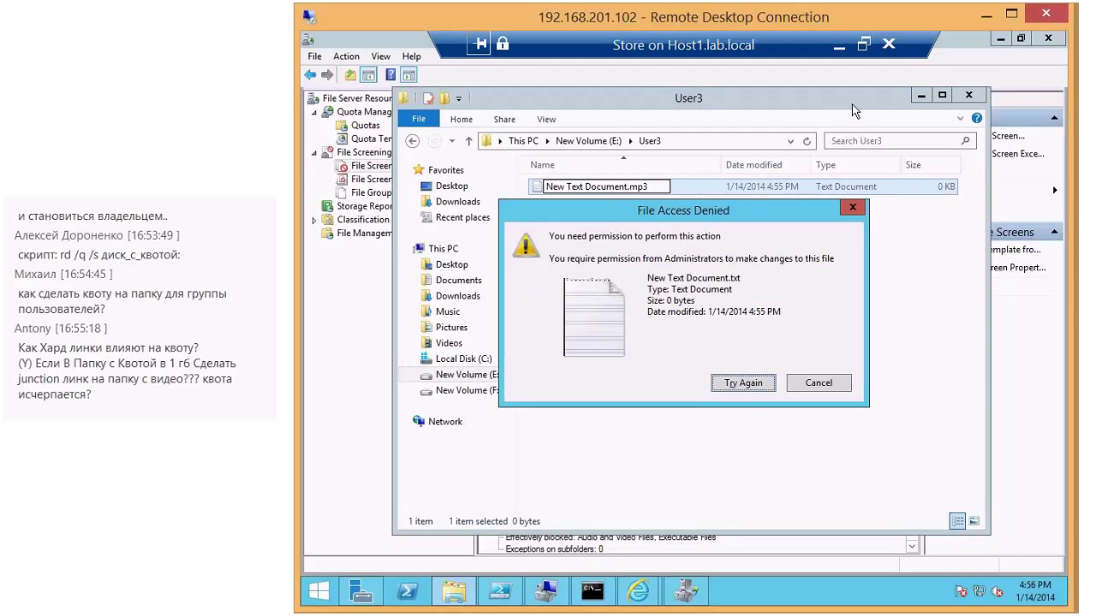
key("Escape")
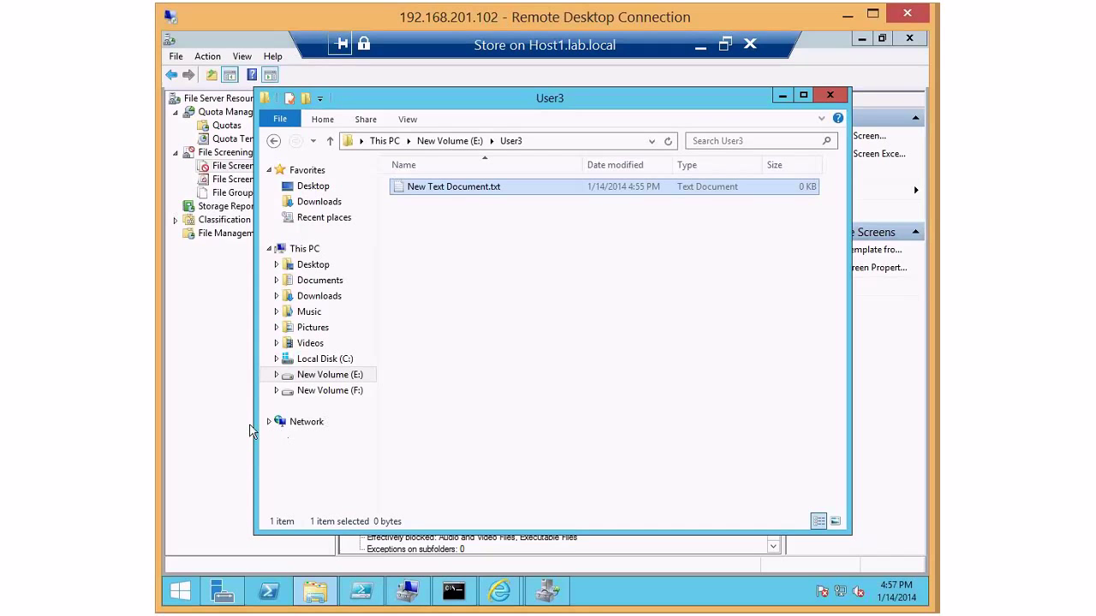
- Return to File Server Resource Manager, view Storage Reports Management and open the Classification Properties
left_click_drag(446, 107, 443, 101)
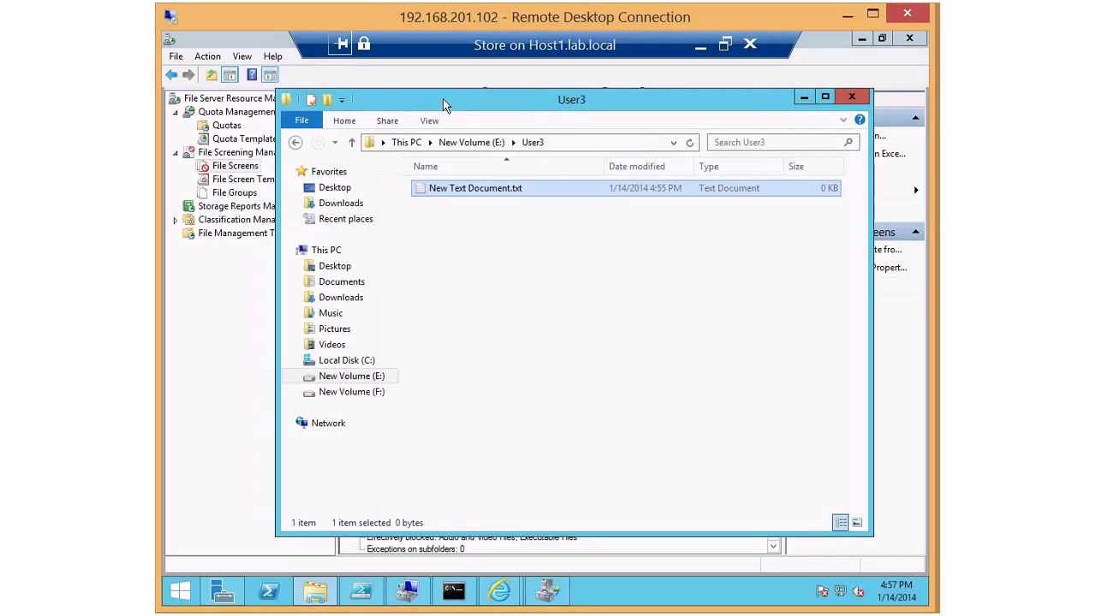
left_click(802, 97)
left_click(257, 207)
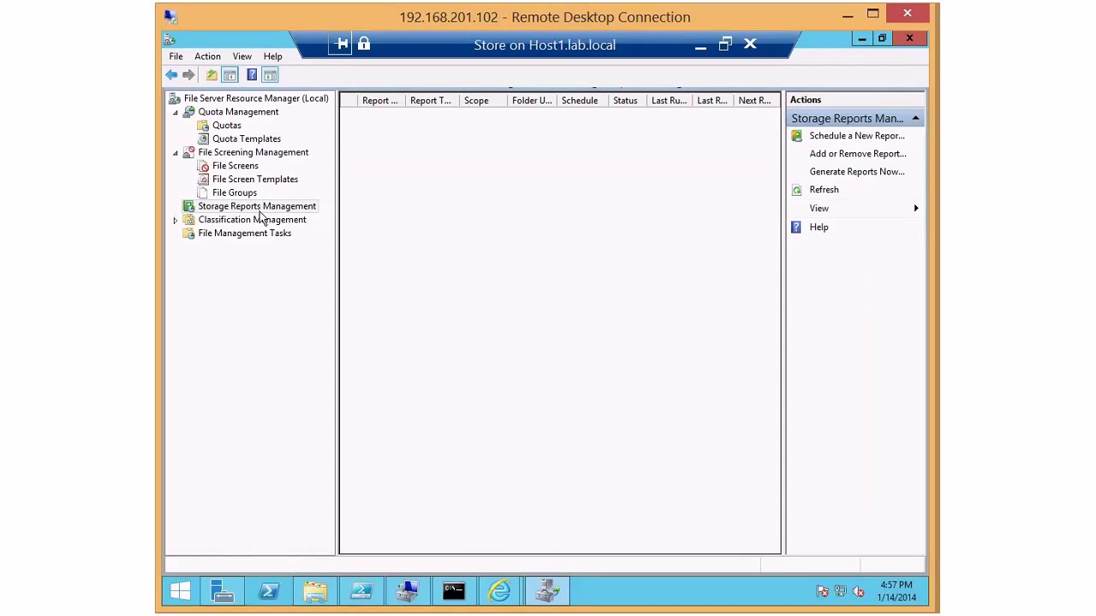
left_click(257, 220)
left_click(175, 220)
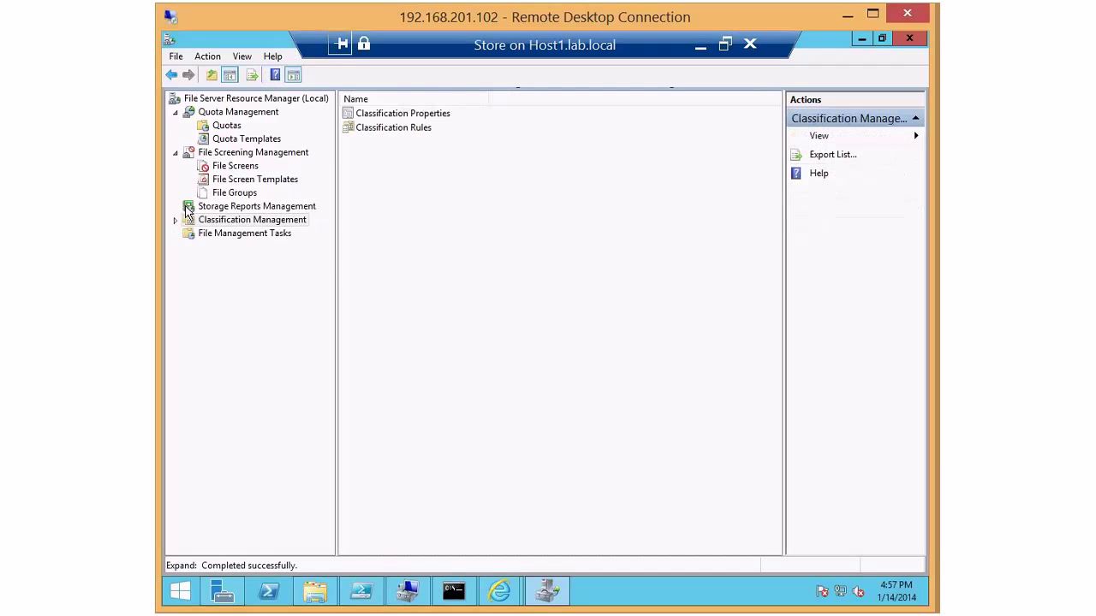
left_click(231, 236)
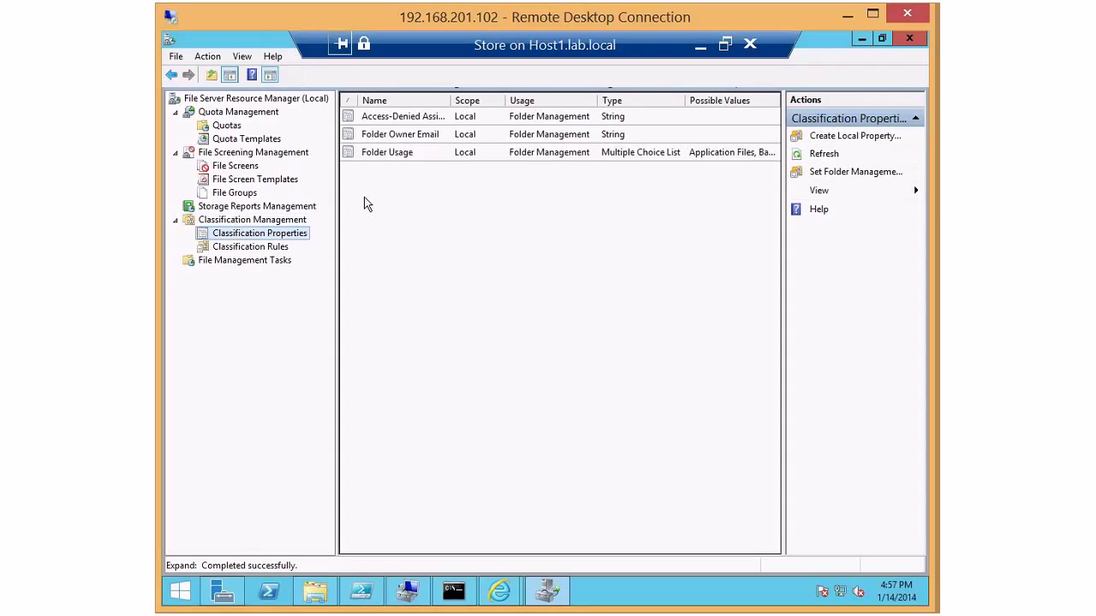
- Start a new local classification property and name it "Is IP Address"
right_click(404, 229)
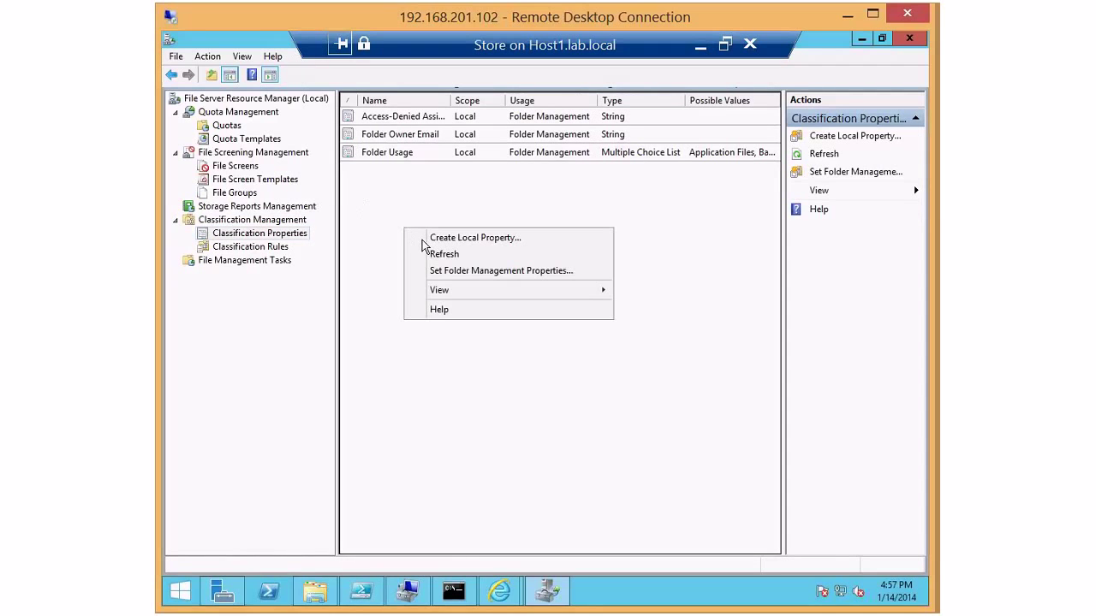
left_click(462, 238)
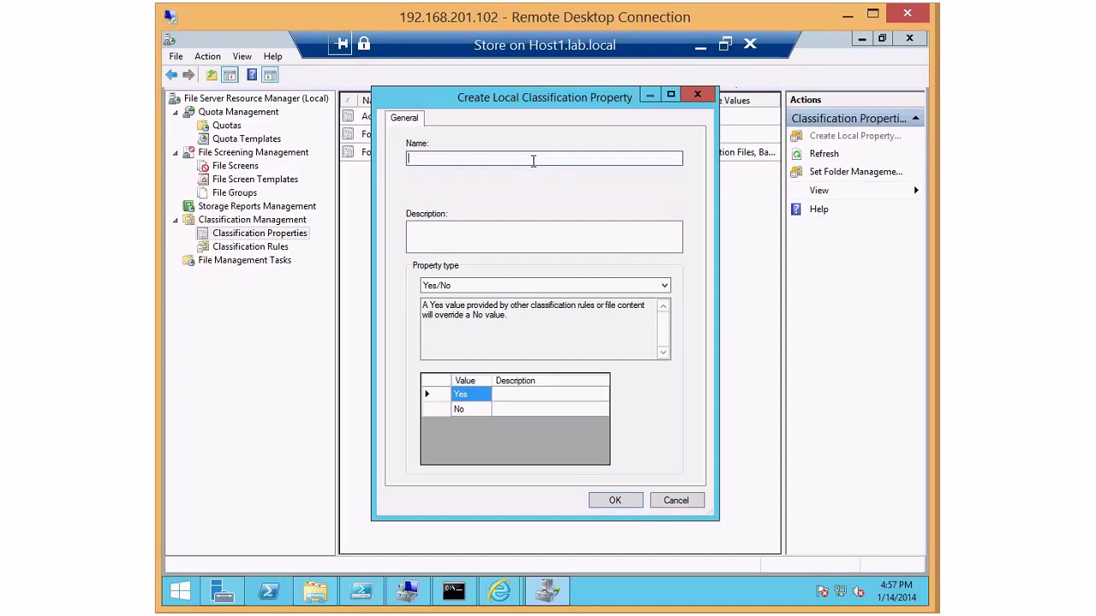
type("Is IP ")
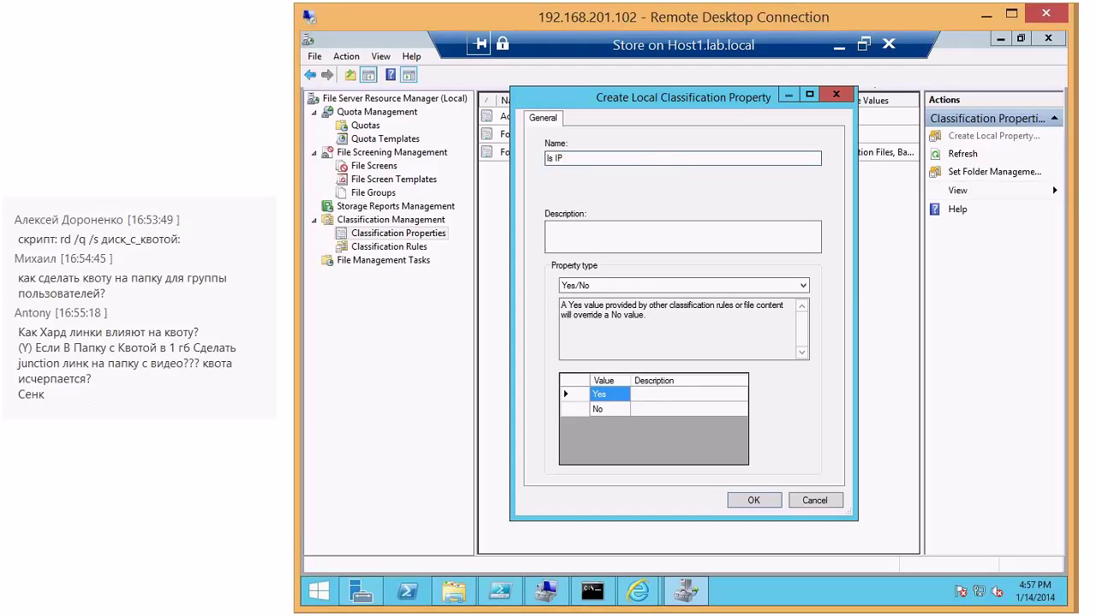
type("Address")
key("ctrl+a")
- Try the Date-time type for the classification property, and set its type to Multiple Choice List
left_click(625, 286)
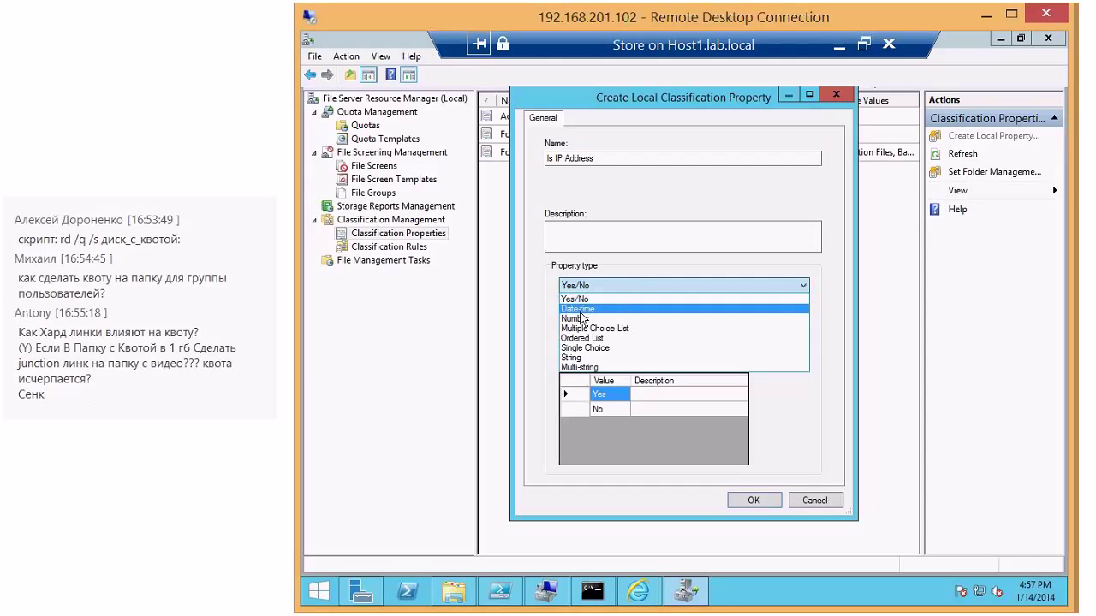
left_click(580, 309)
left_click(591, 286)
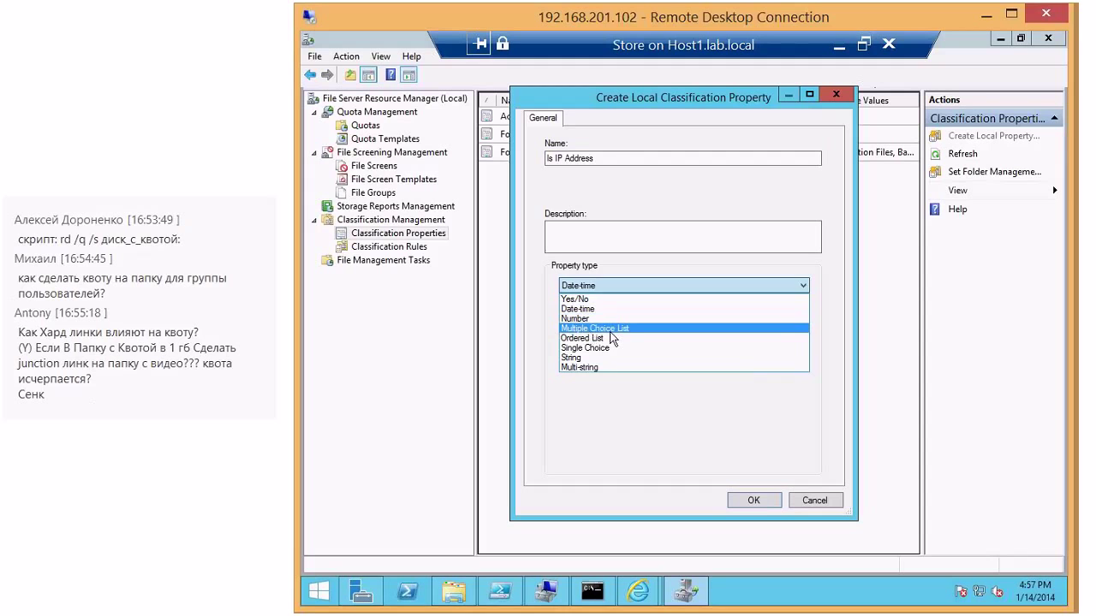
left_click(610, 330)
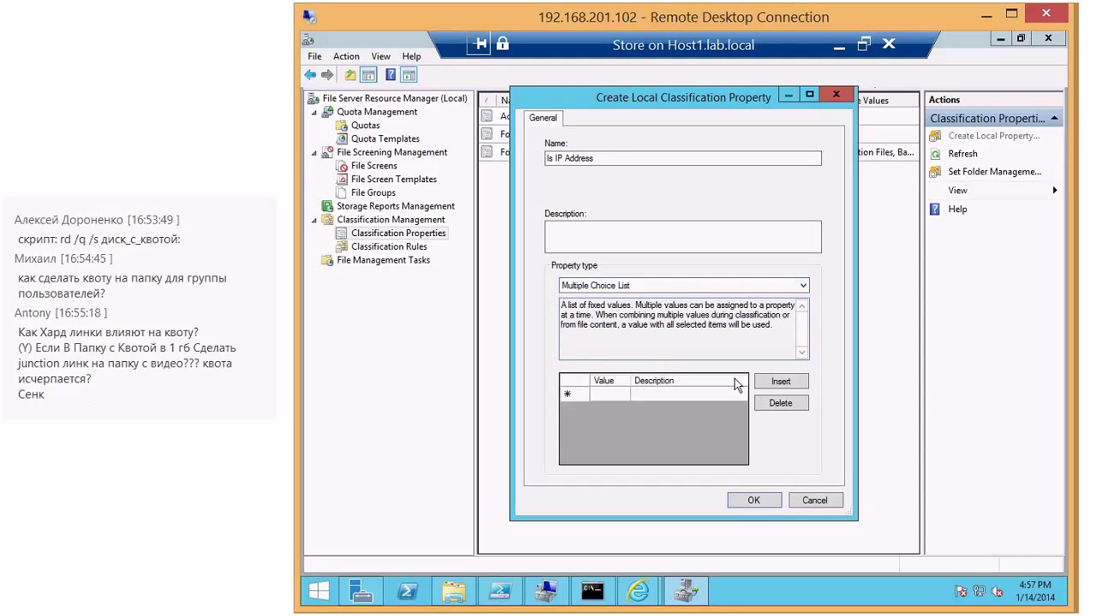
- Set the Is IP Address property's type to Yes/No, create it, and open the Classification Rules
left_click(618, 285)
left_click(598, 306)
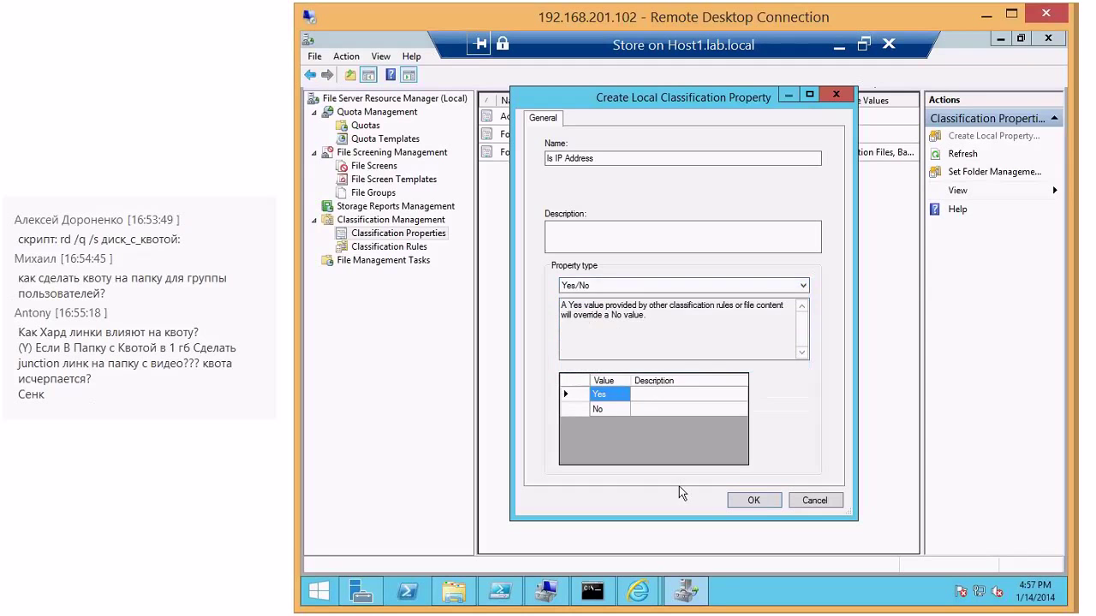
left_click(746, 498)
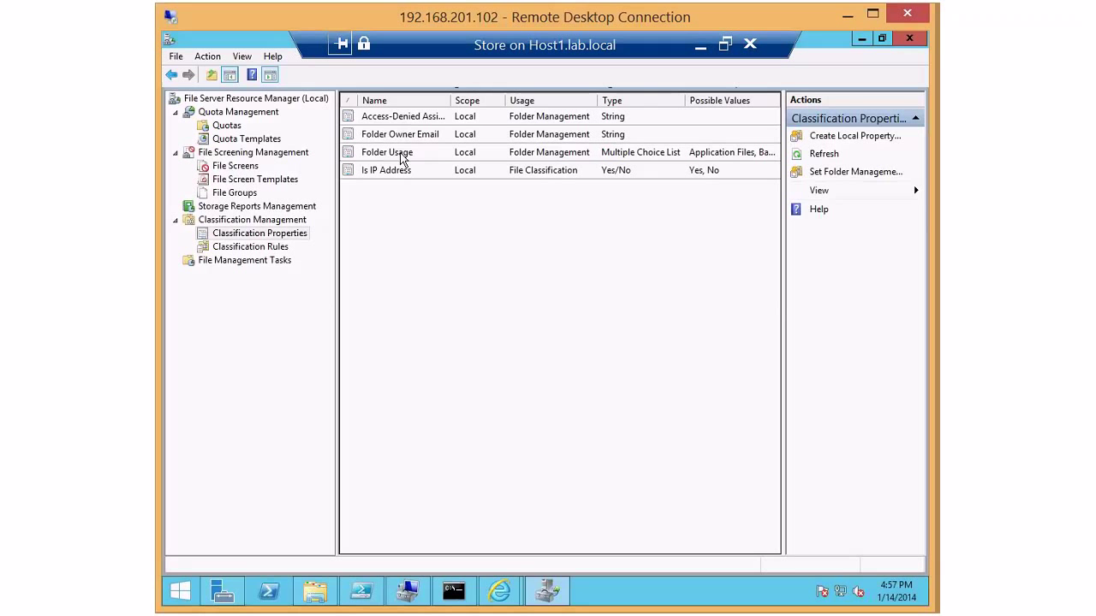
left_click(246, 247)
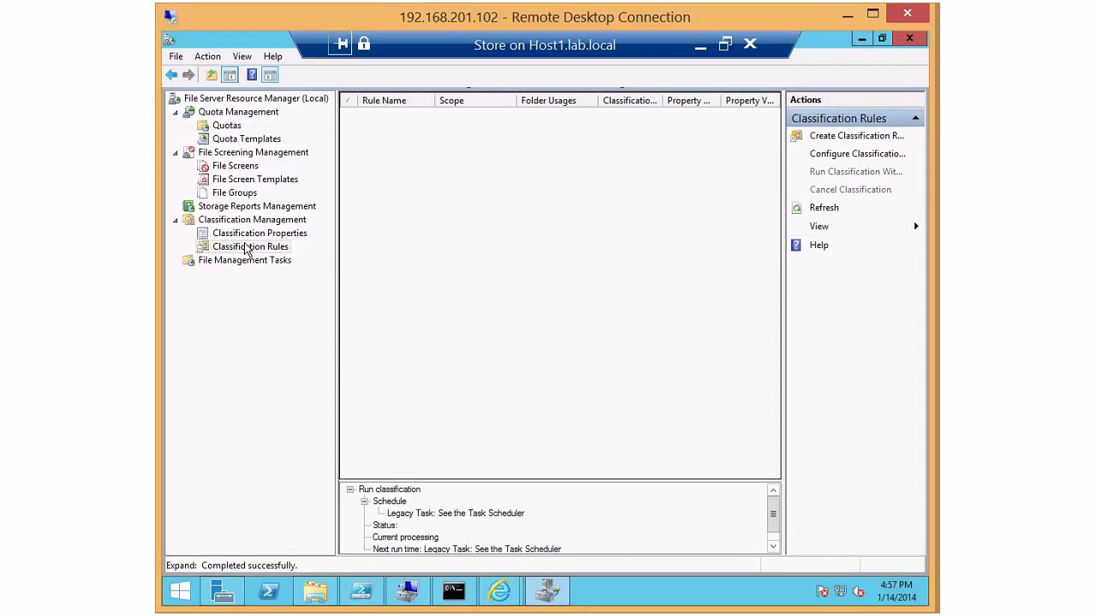
right_click(245, 248)
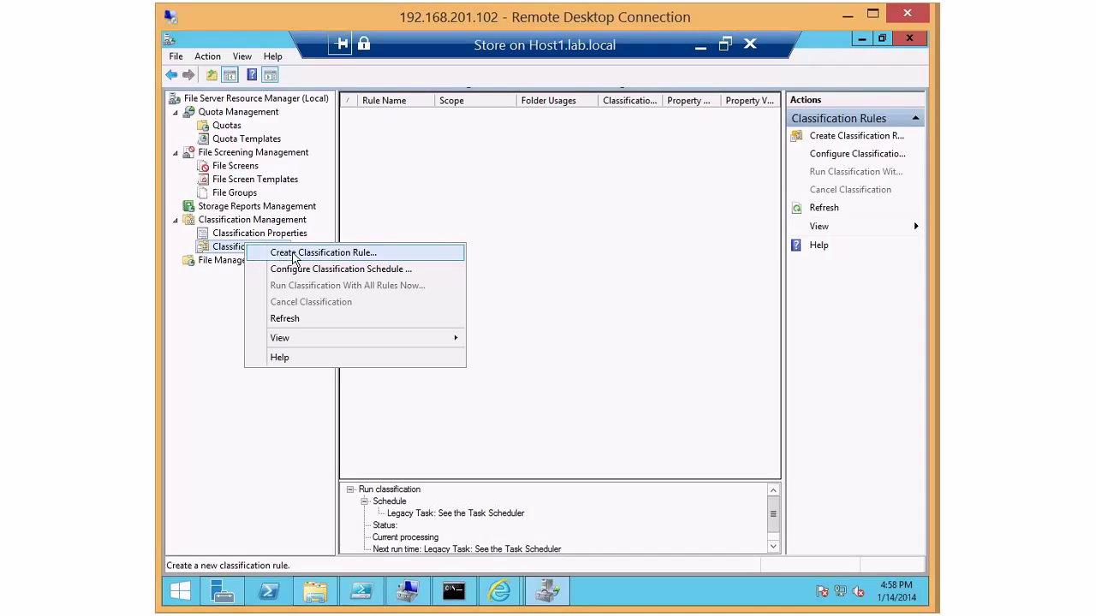
left_click(348, 254)
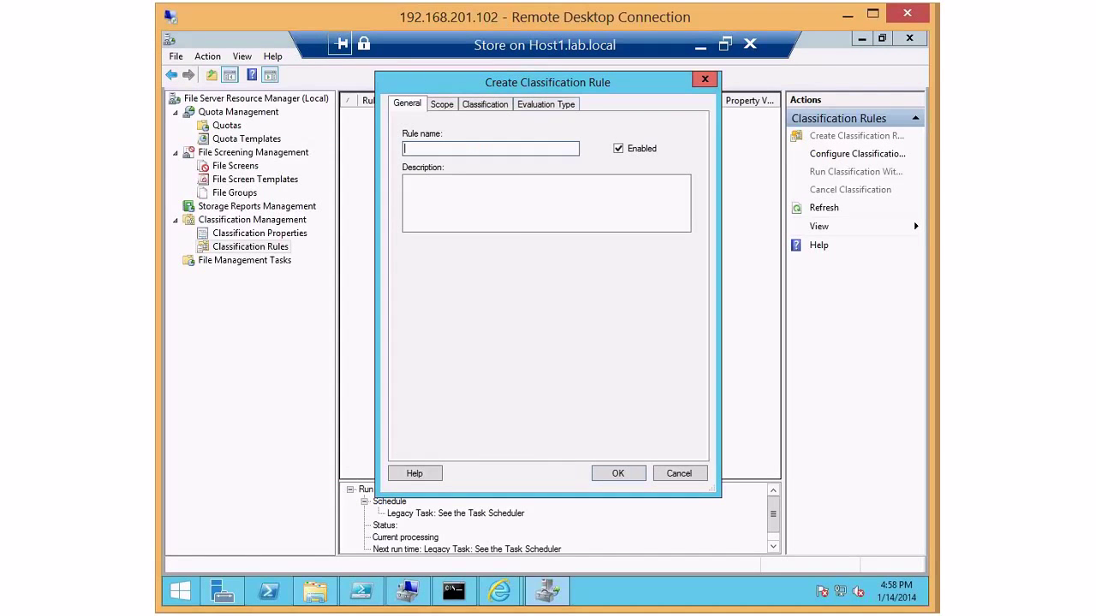
key("Escape")
- Open the classification schedule configuration, review the Automatic Classification options, and close them
right_click(250, 247)
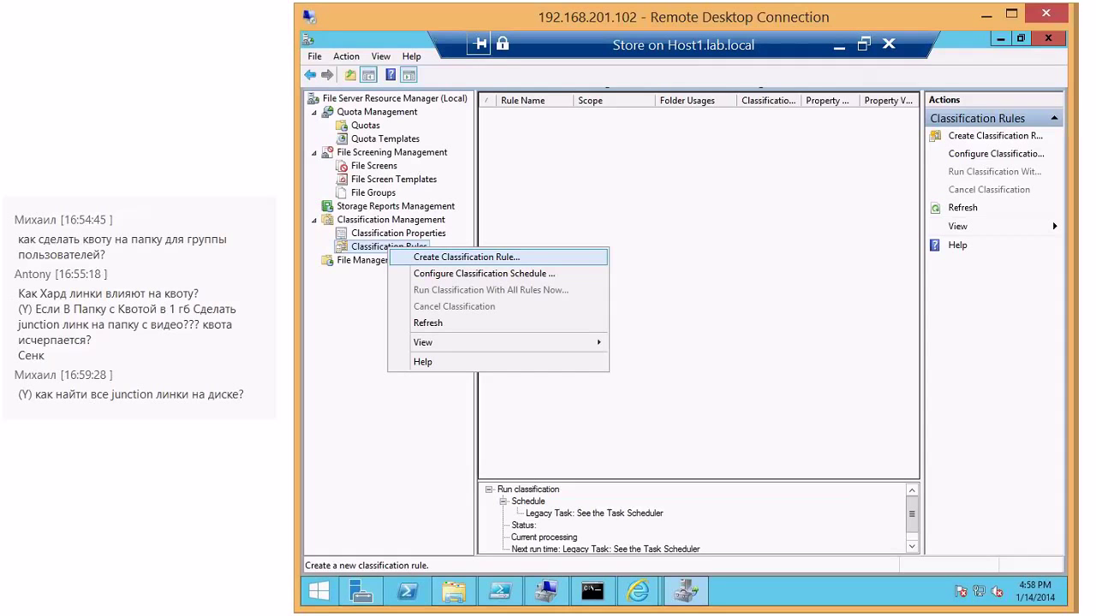
key("Down")
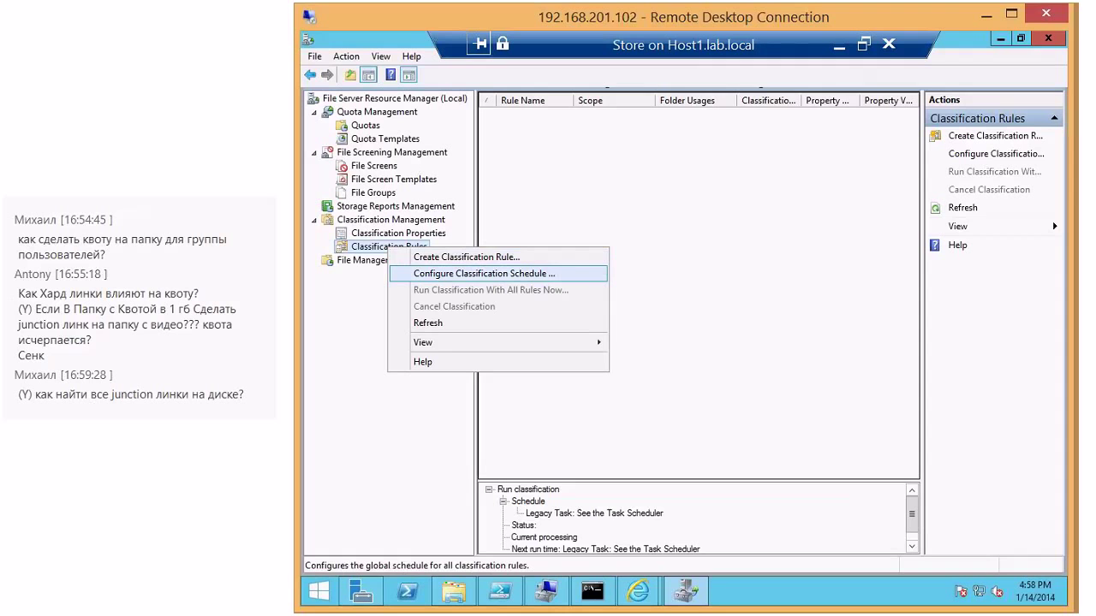
key("Return")
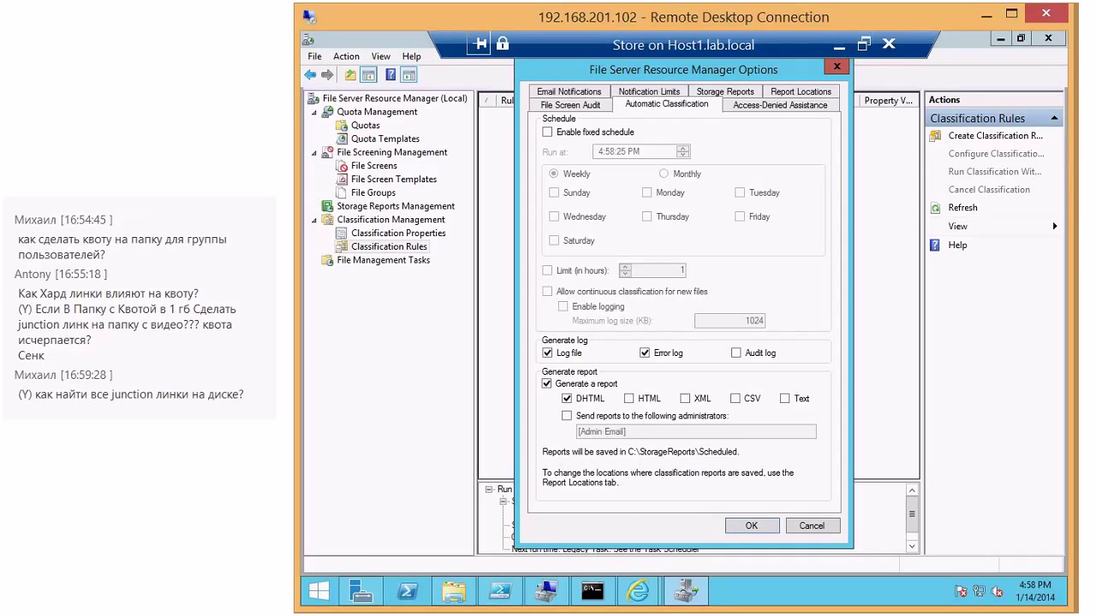
key("Return")
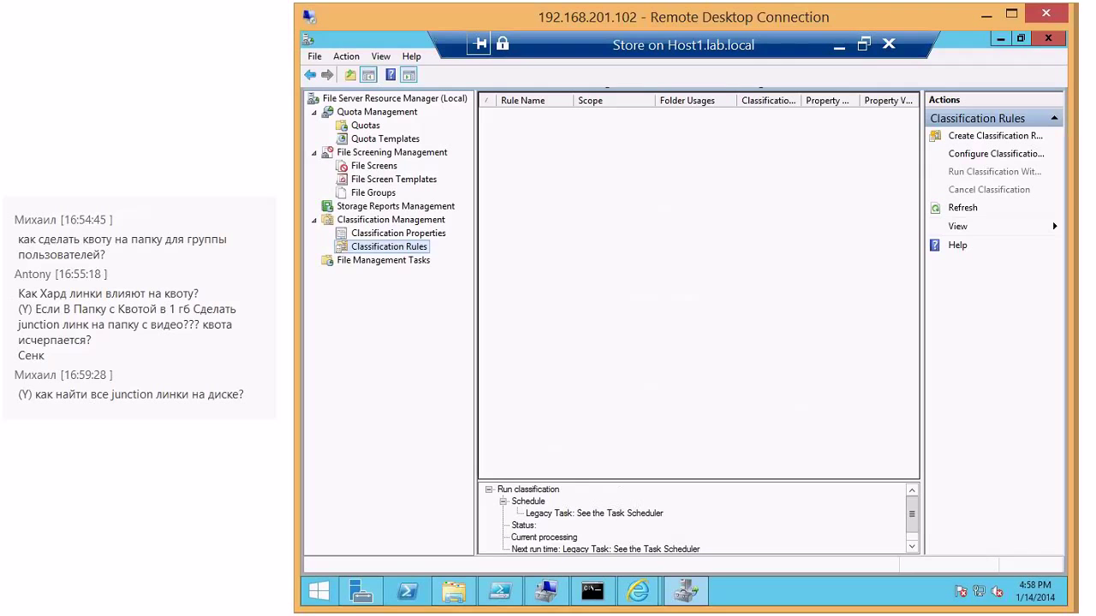
- Start a new classification rule, name it "Mar As IP" and go to its scope settings
right_click(548, 177)
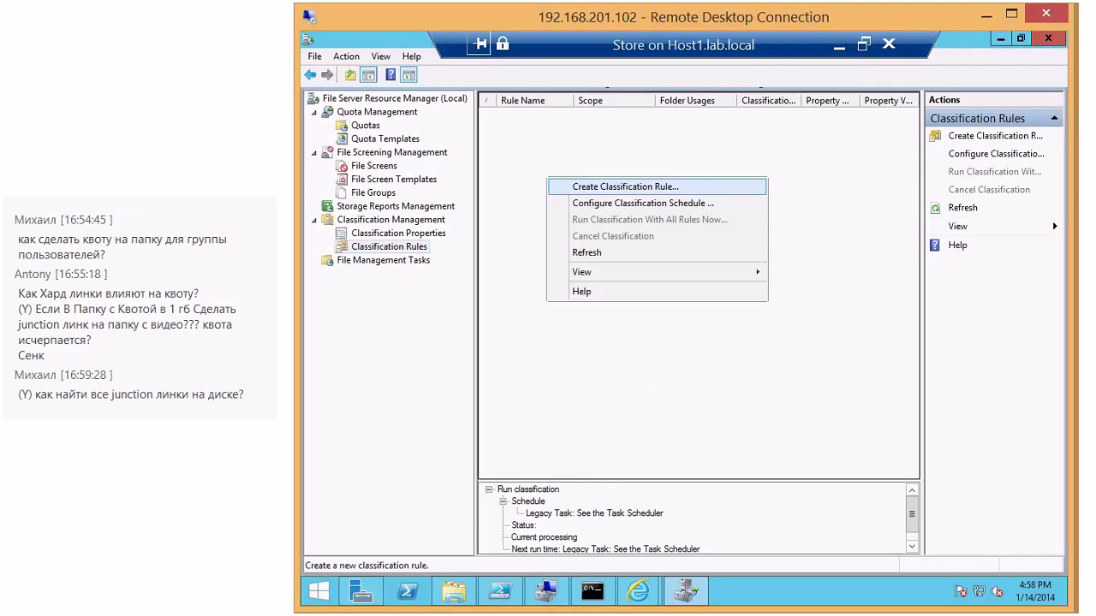
left_click(591, 186)
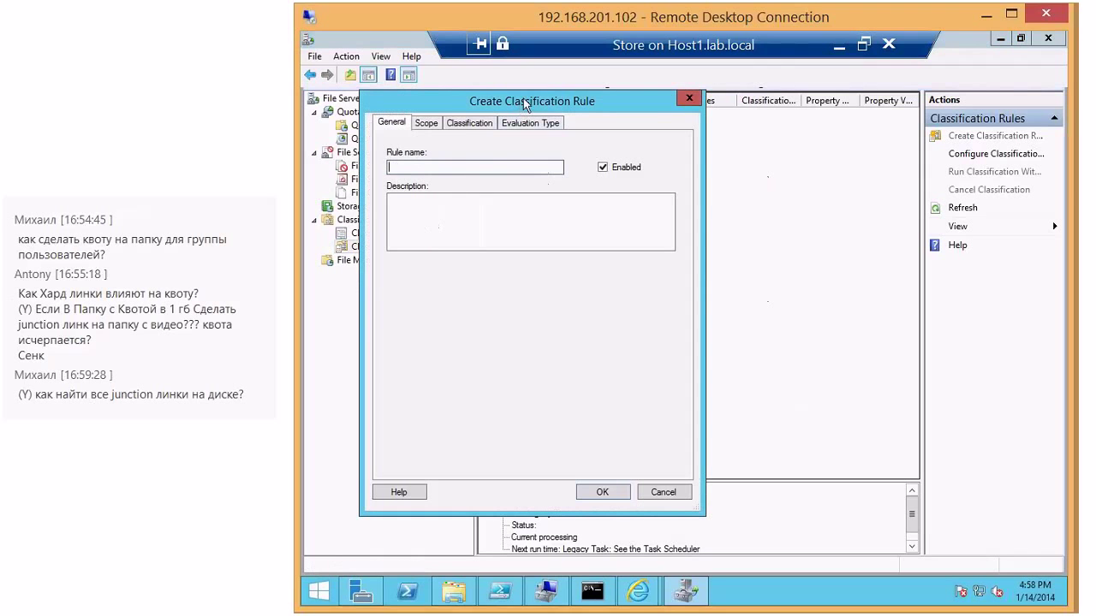
left_click_drag(520, 107, 617, 114)
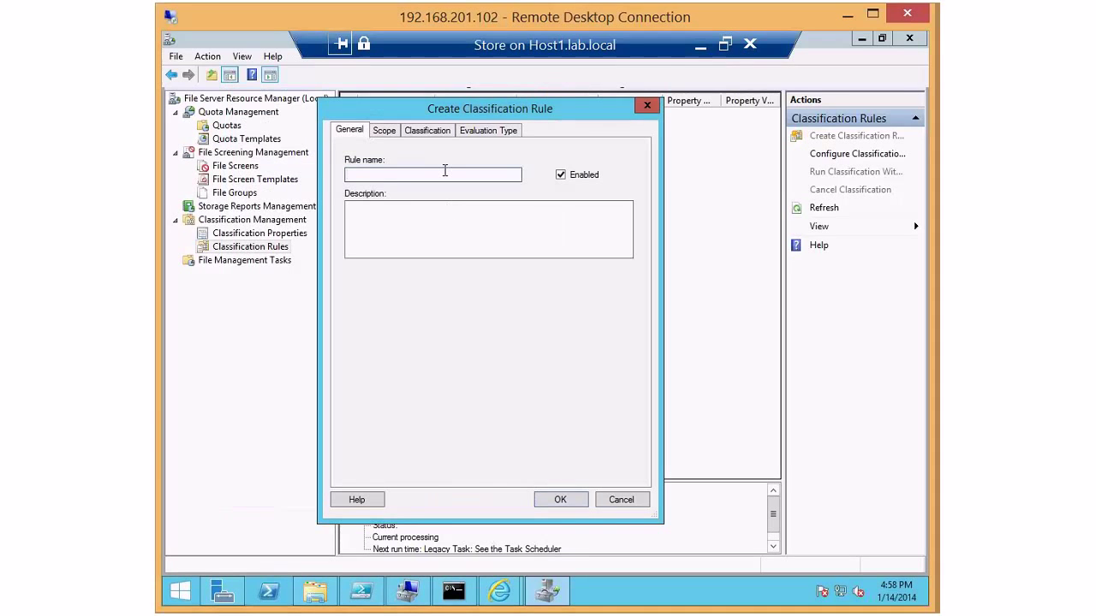
type("Mar As IP")
key("ctrl+Tab")
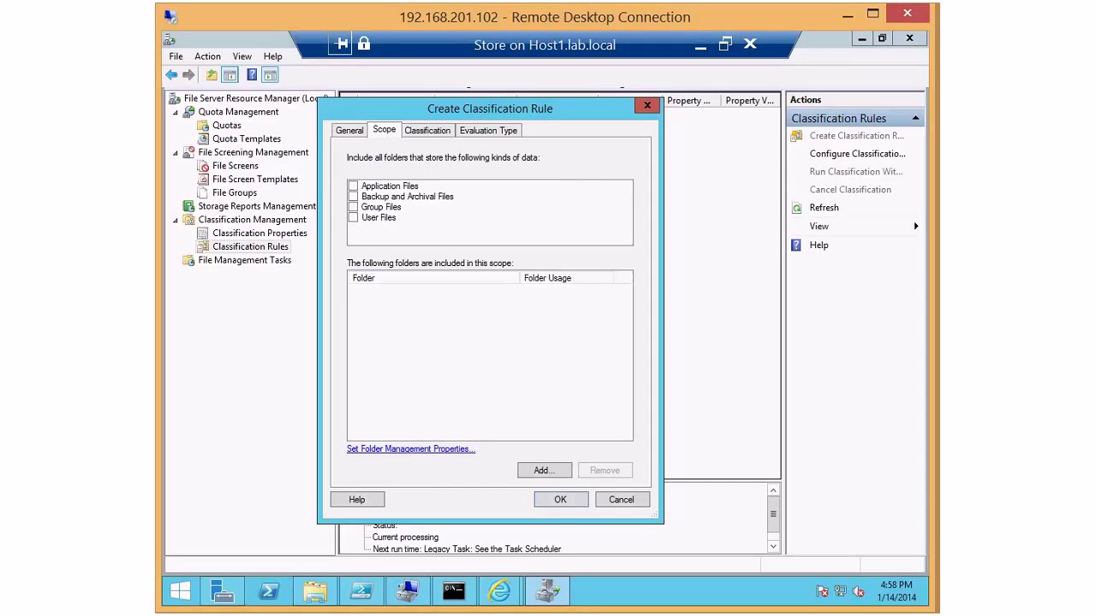
- Include User Files in the rule's scope and add the F:\ volume to its folders
left_click(352, 217)
left_click(378, 218)
left_click(353, 196)
left_click(492, 196)
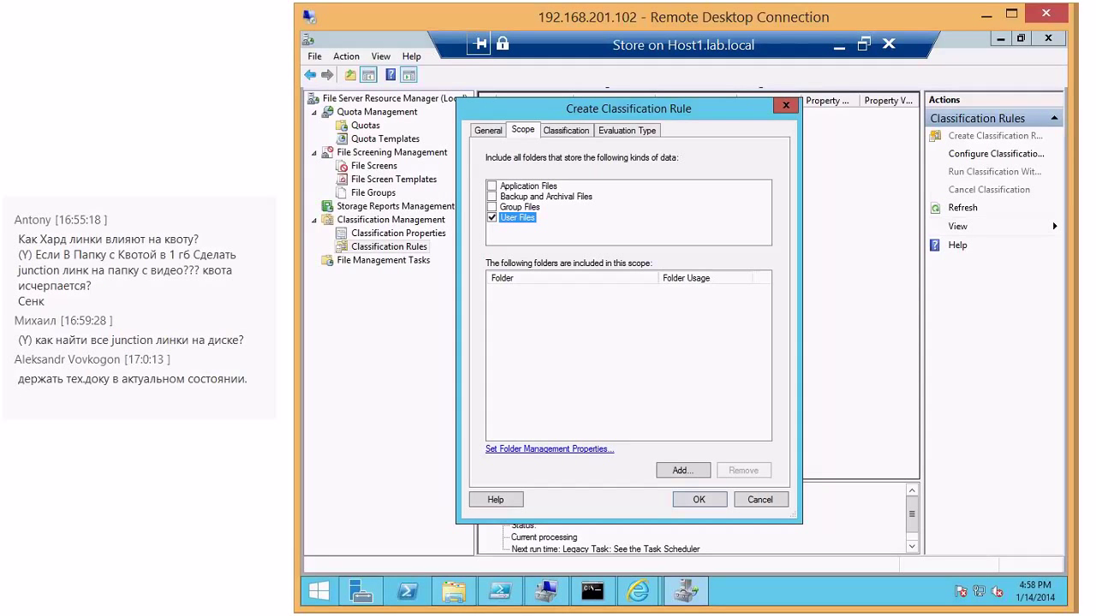
left_click(682, 470)
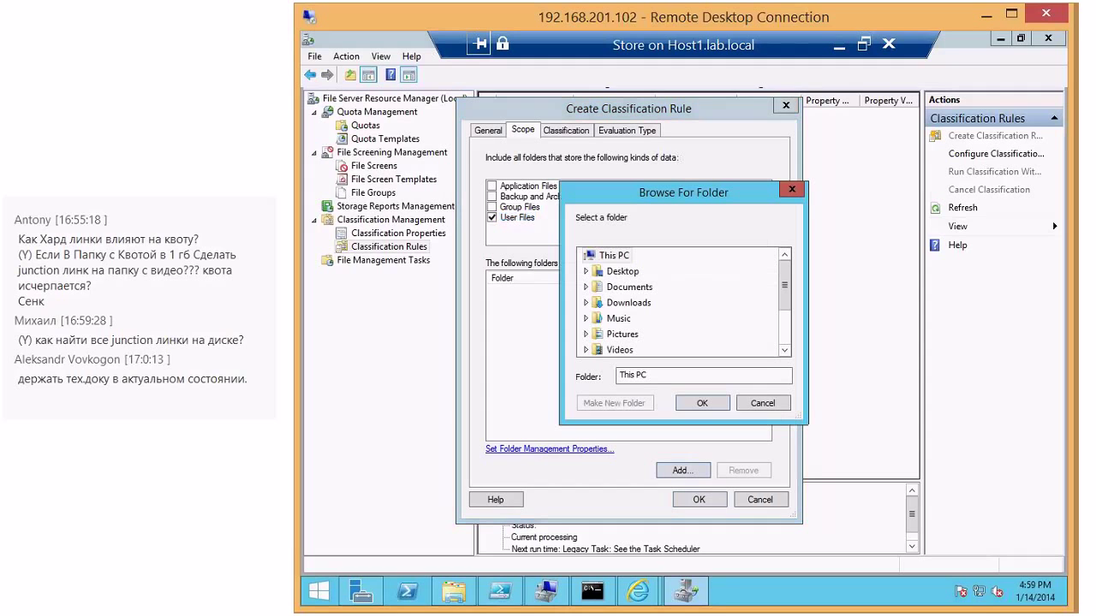
scroll(681, 302, "down", 2)
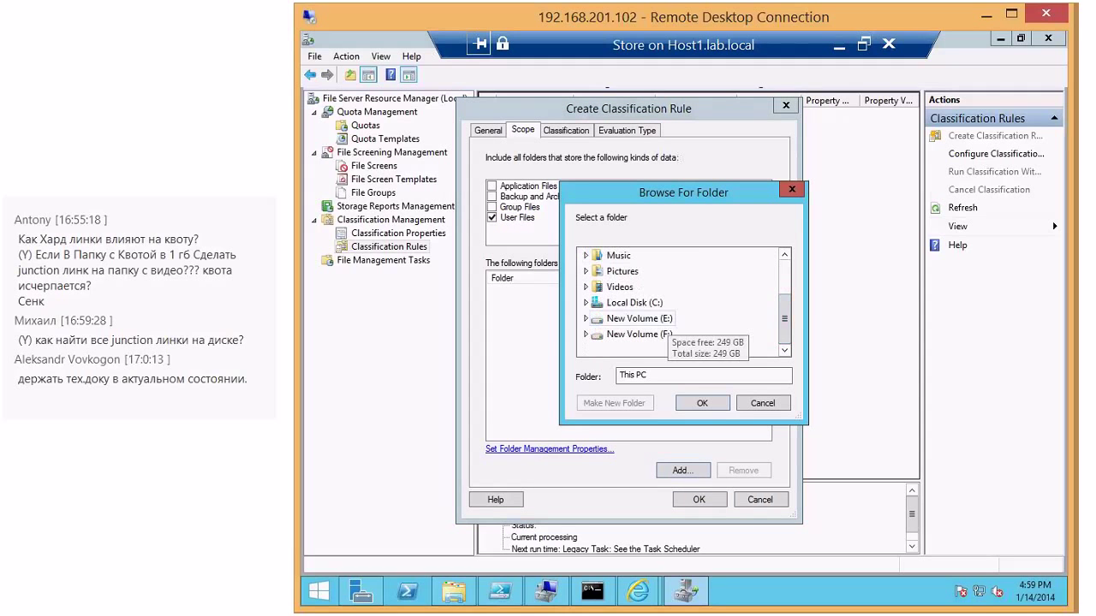
left_click(701, 402)
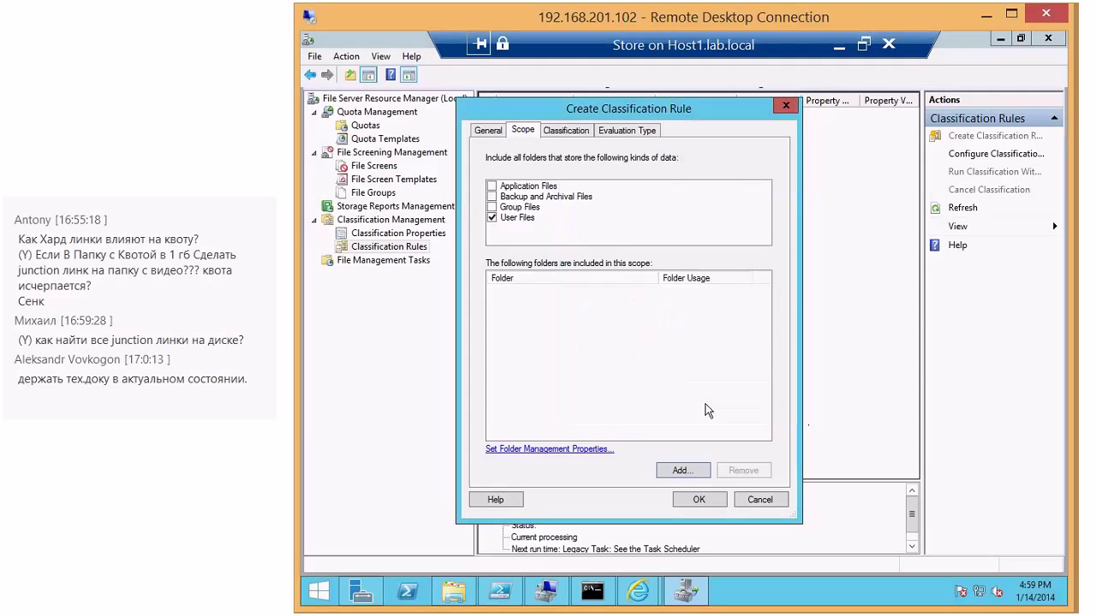
- Set the rule's classification method to Folder Classifier and keep Is IP Address as the assigned property
left_click(578, 133)
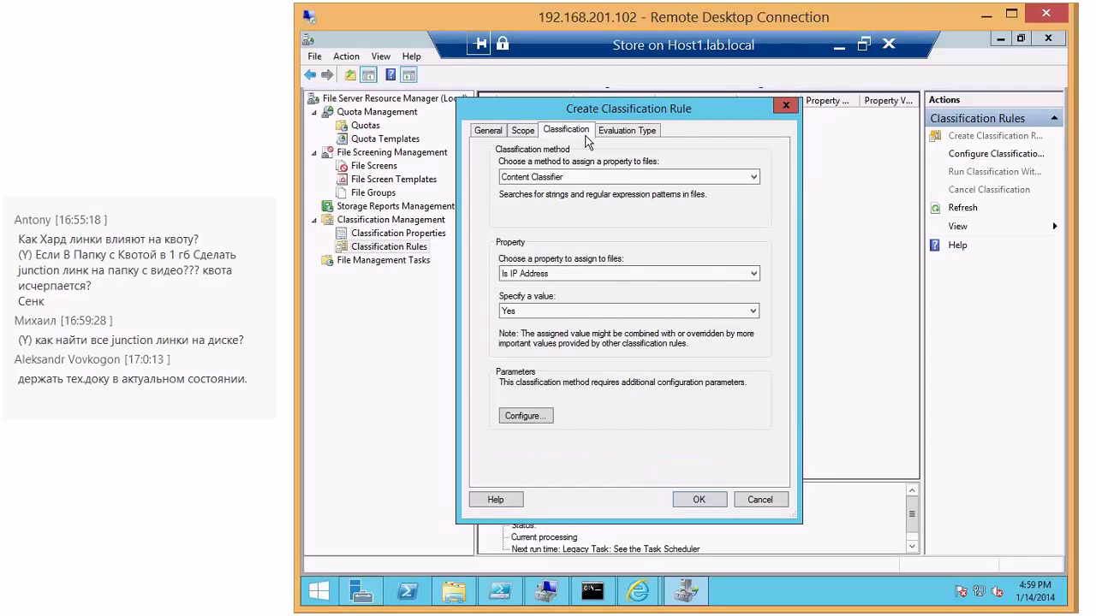
left_click(538, 179)
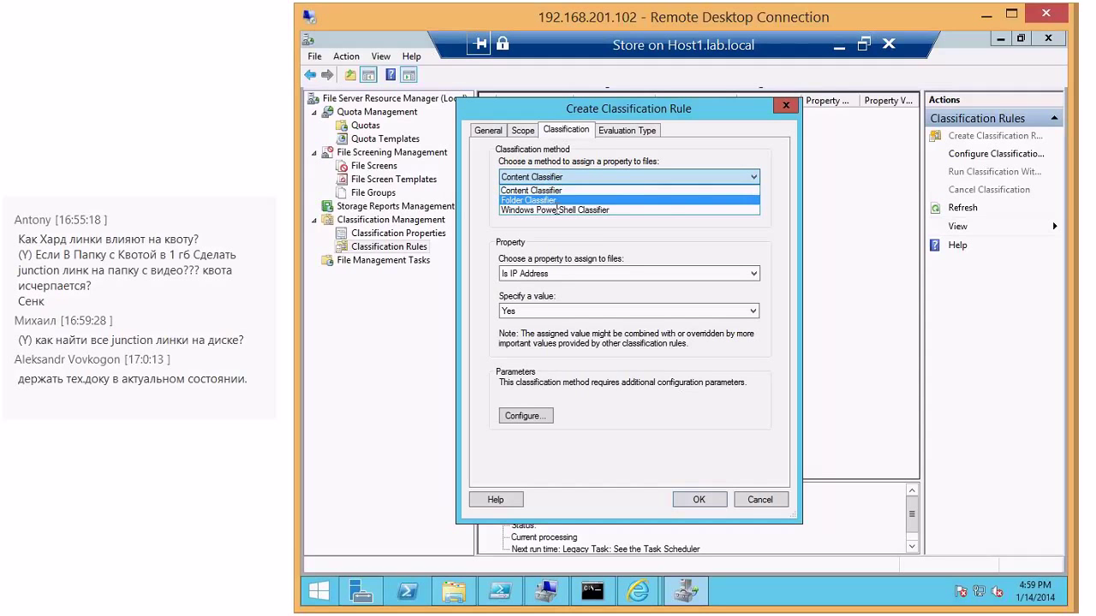
left_click(541, 200)
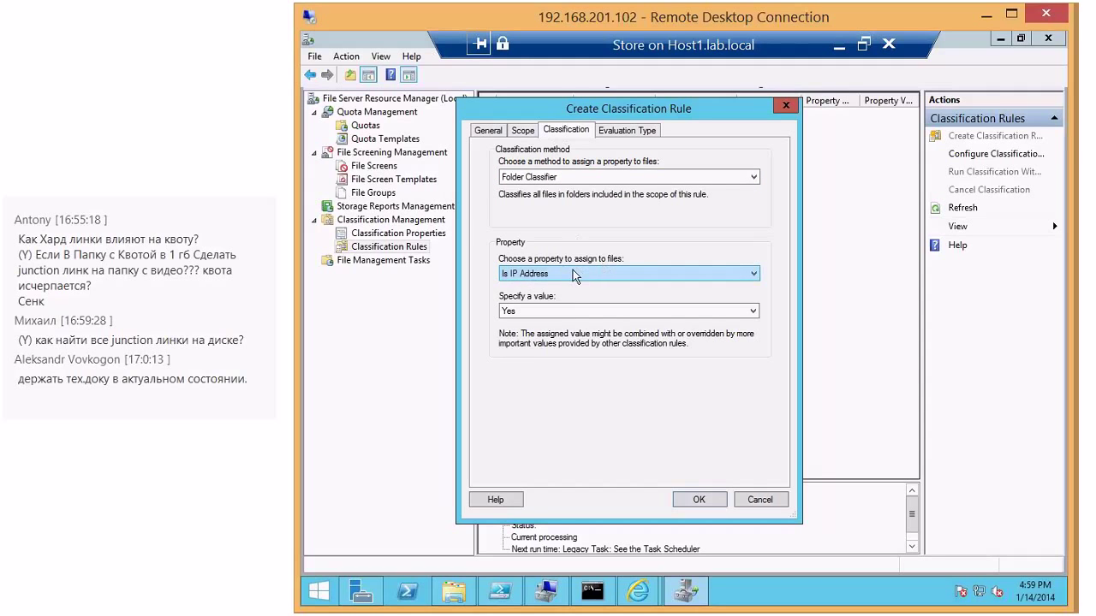
left_click(572, 269)
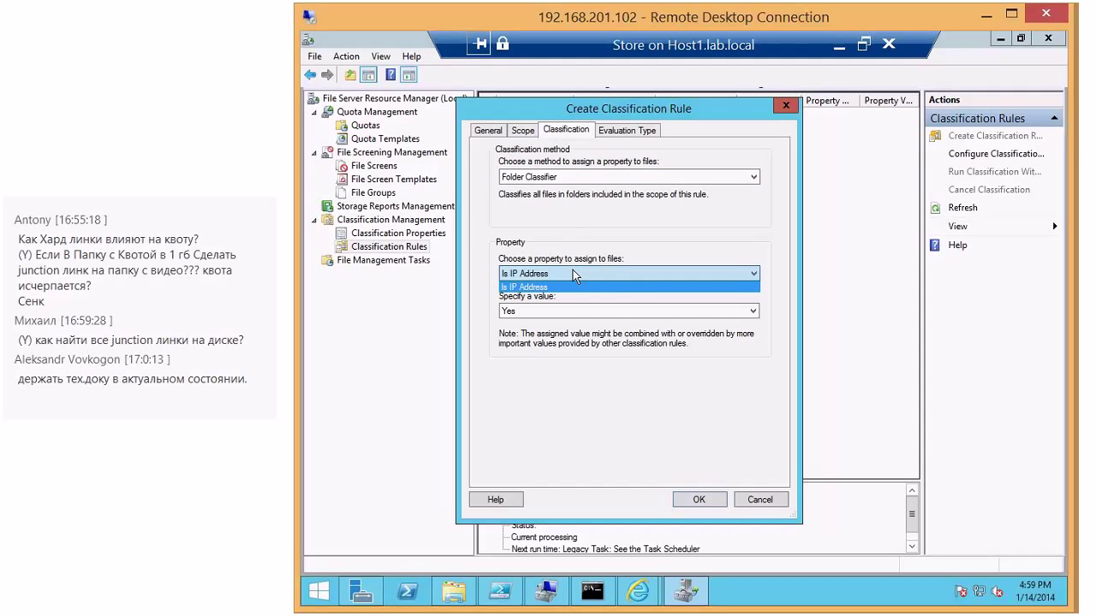
left_click(573, 270)
- Review the rule's evaluation type and scope, and change its classification method to Content Classifier
left_click(620, 132)
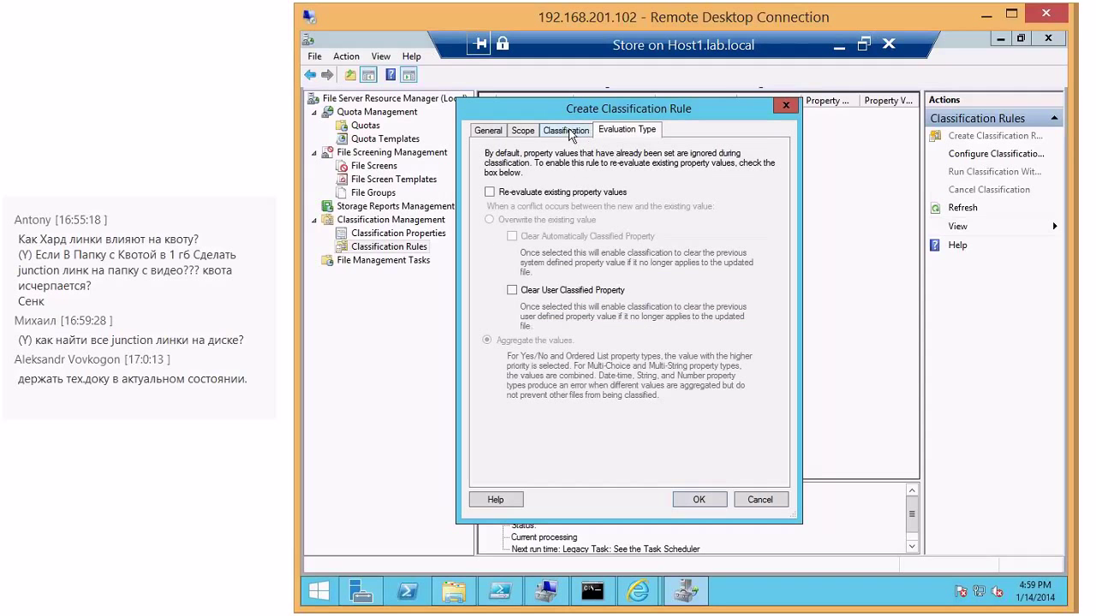
left_click(575, 131)
left_click(526, 132)
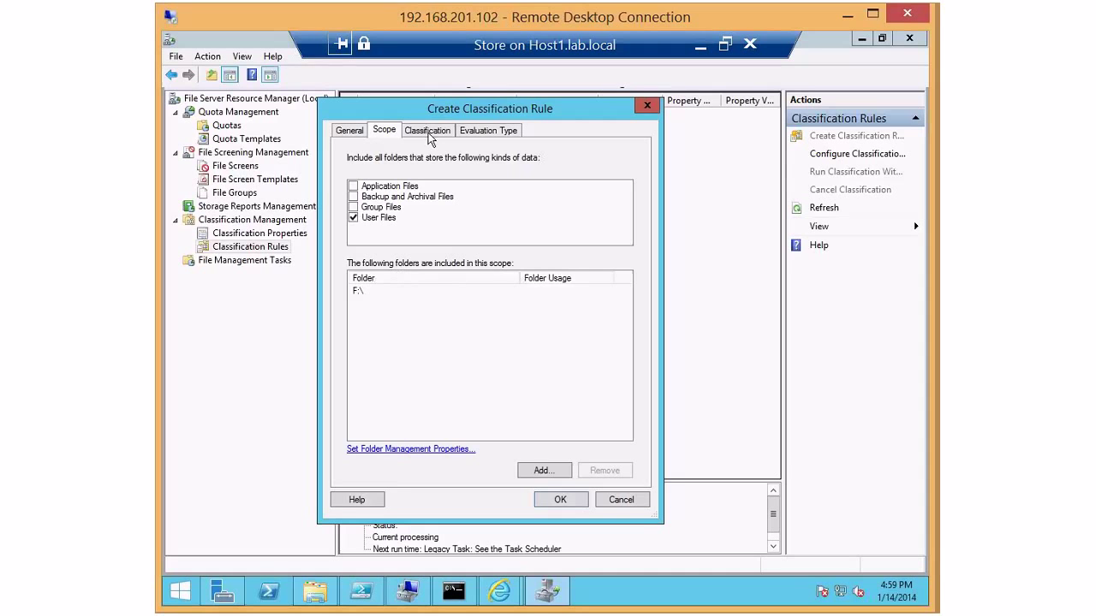
left_click(426, 130)
left_click(419, 176)
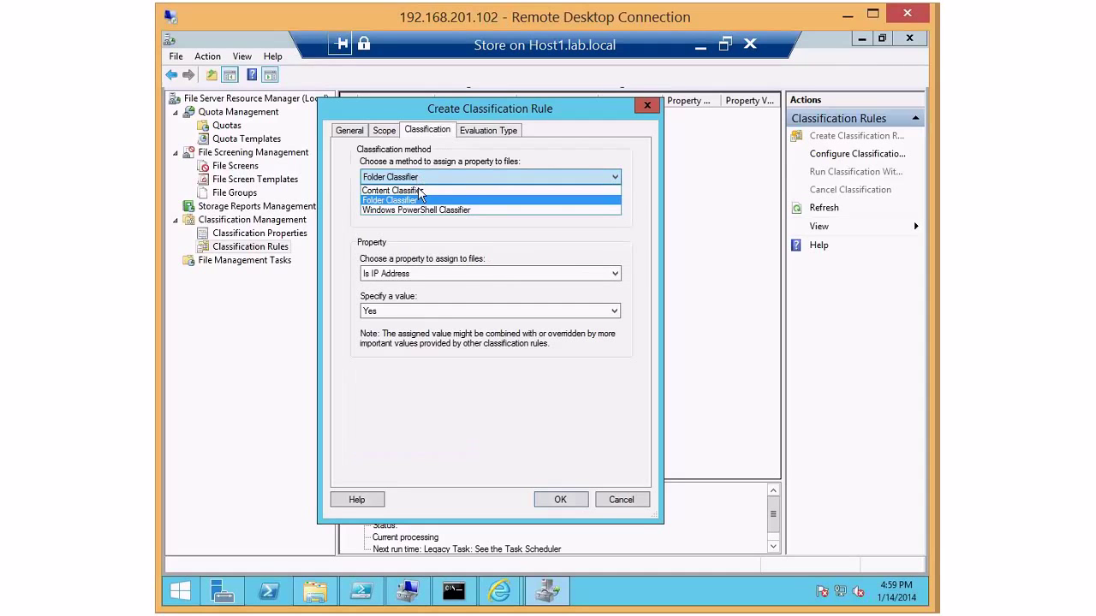
left_click(419, 191)
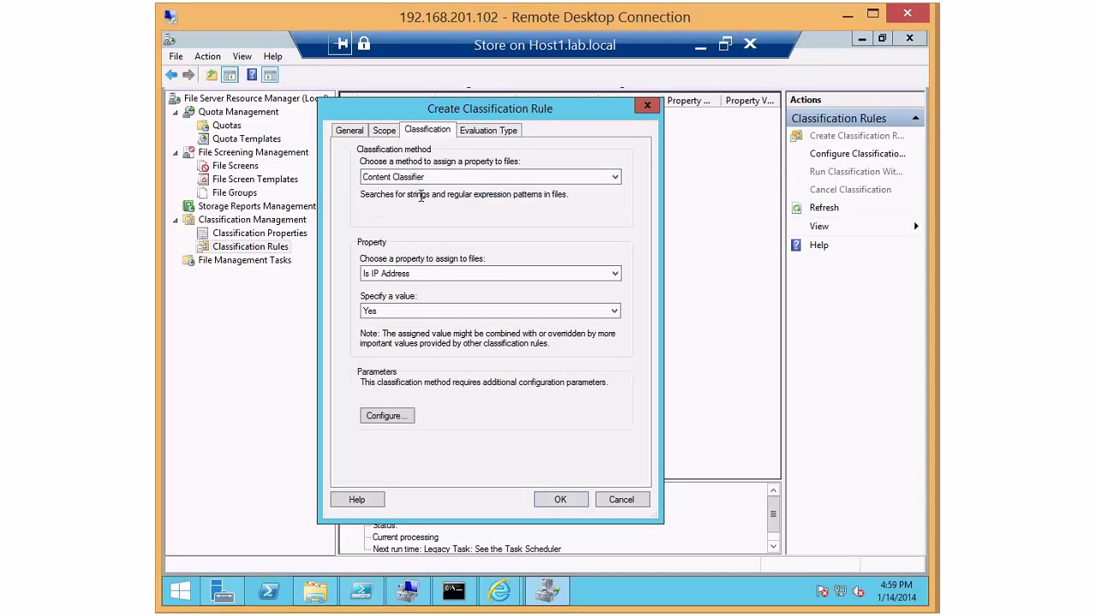
- Open the Content Classifier parameters, begin a Regular expression entry, and close the dialog without saving
left_click(387, 417)
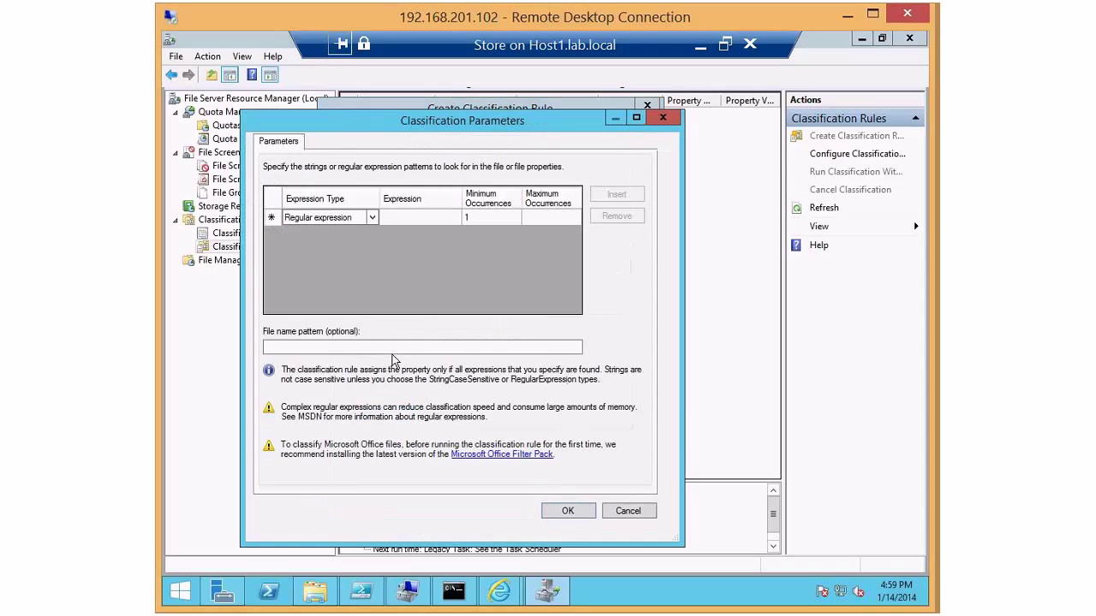
left_click(318, 221)
left_click(372, 217)
left_click(373, 219)
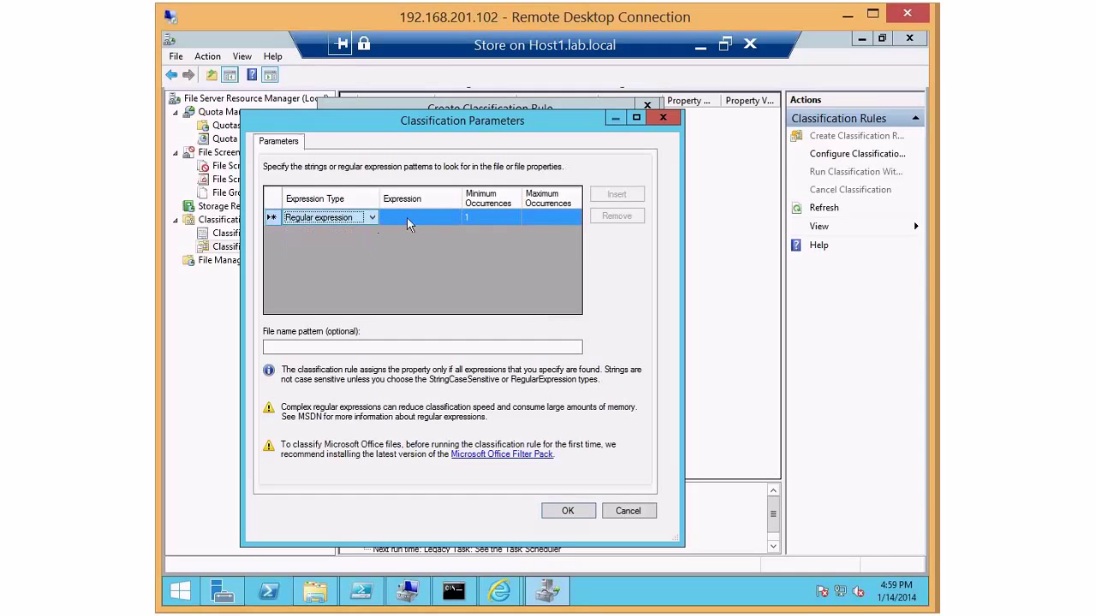
left_click(408, 219)
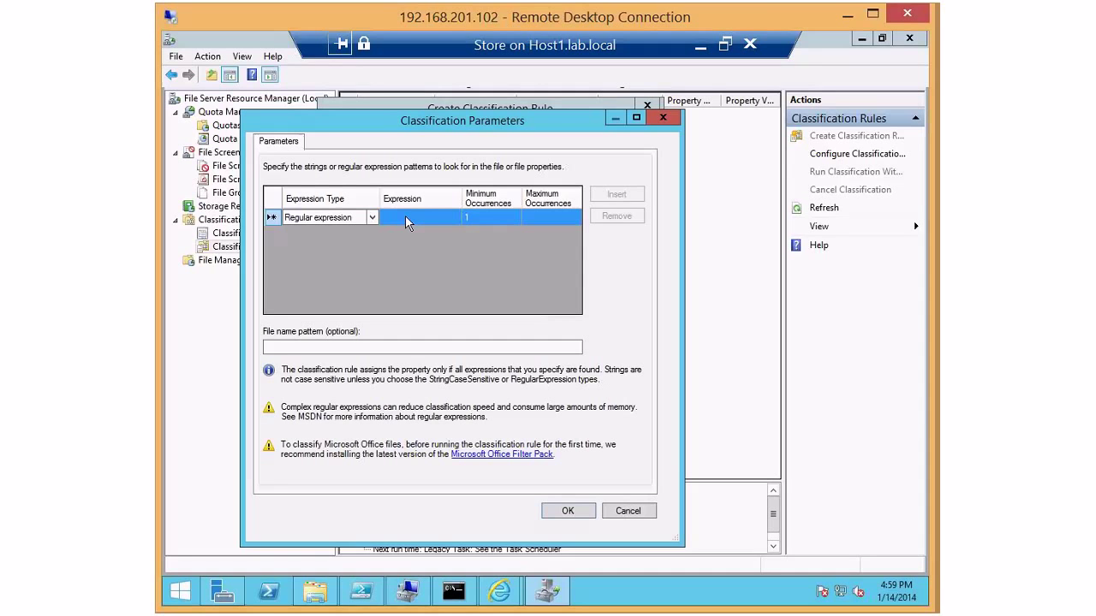
left_click(406, 218)
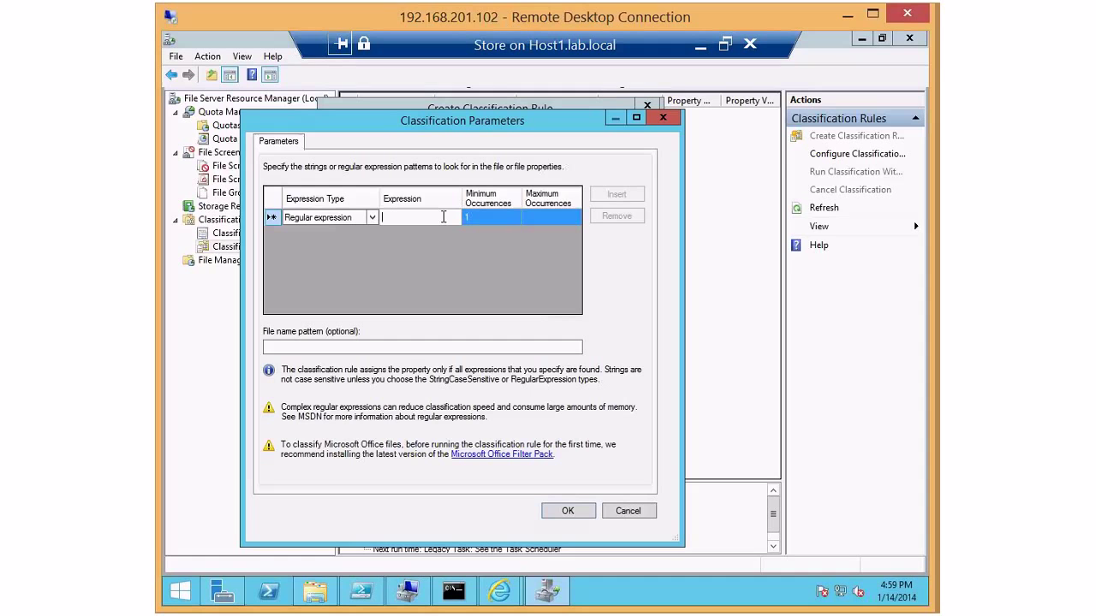
left_click(664, 118)
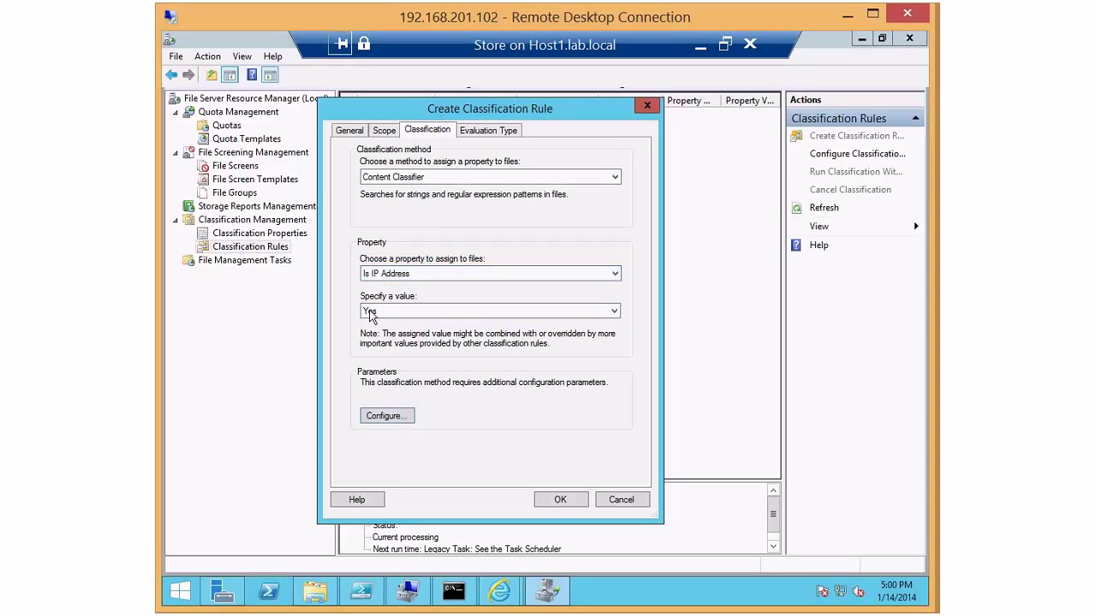
- Try to save the classification rule without content parameters, and cancel its creation
left_click(558, 500)
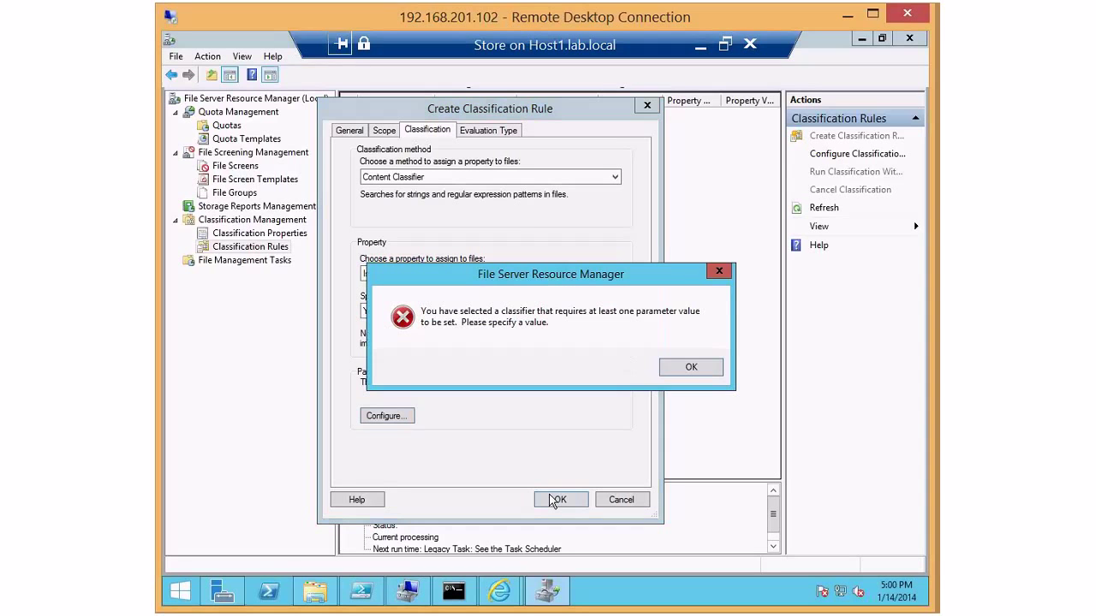
left_click(692, 370)
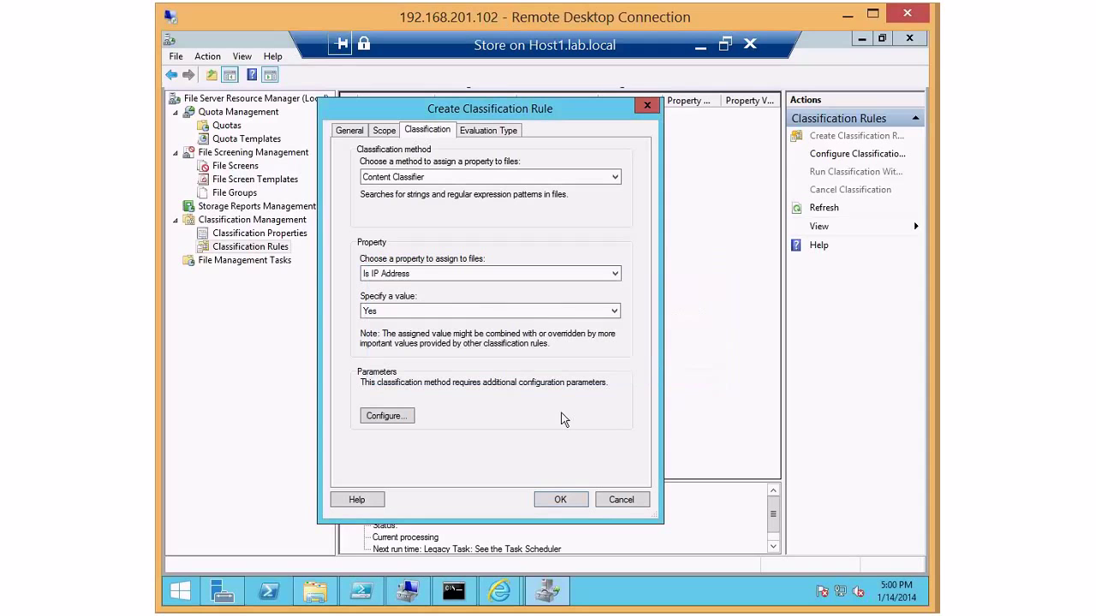
left_click(621, 500)
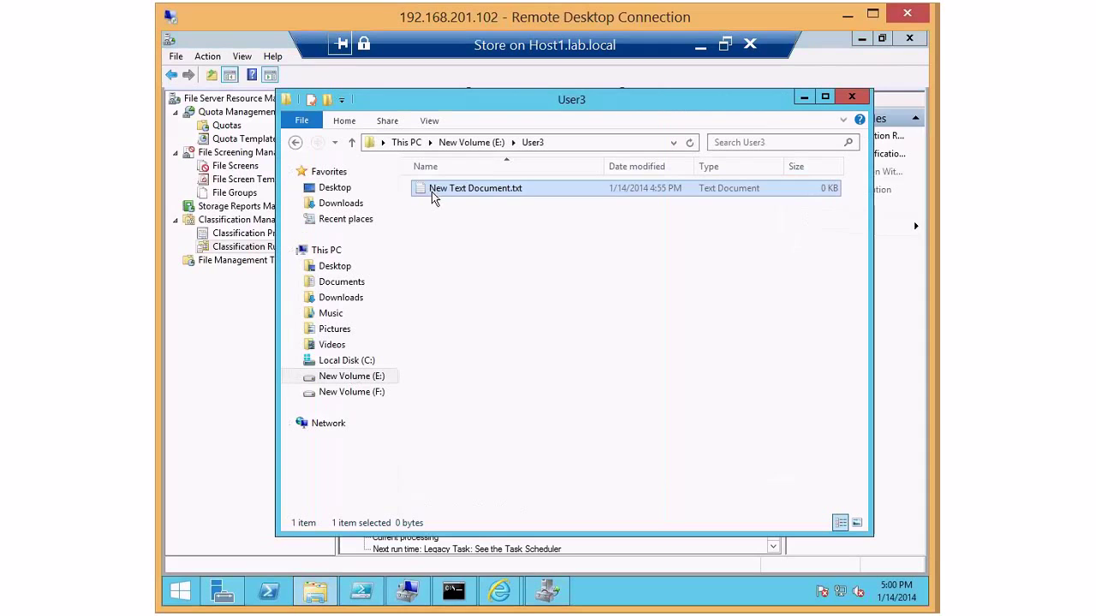
- Check the User3 folder's classification properties, and close the properties and the folder window
left_click(432, 192)
right_click(433, 192)
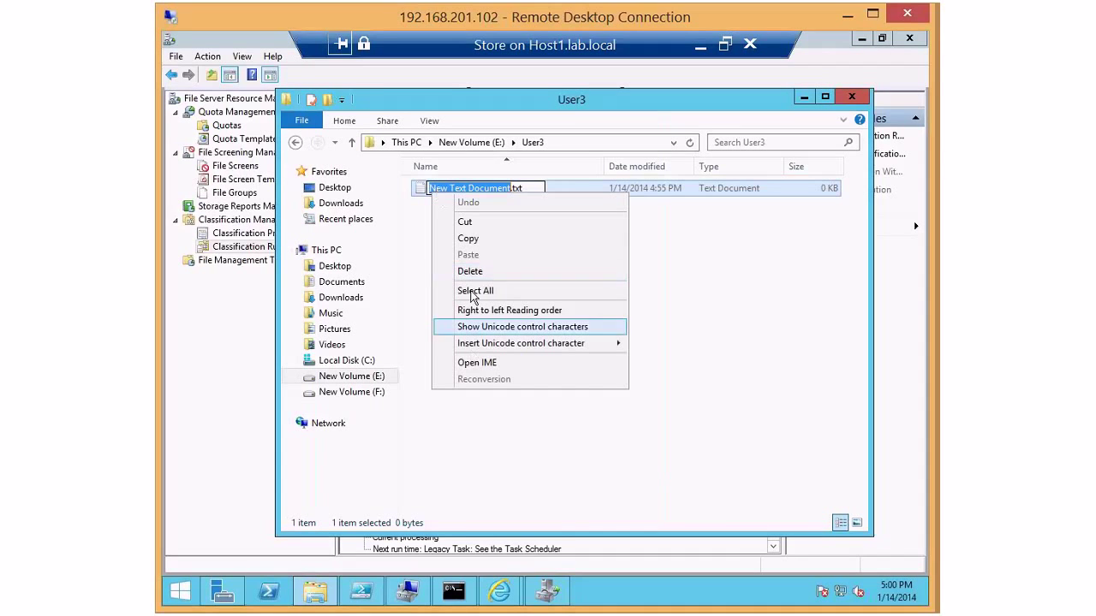
right_click(425, 192)
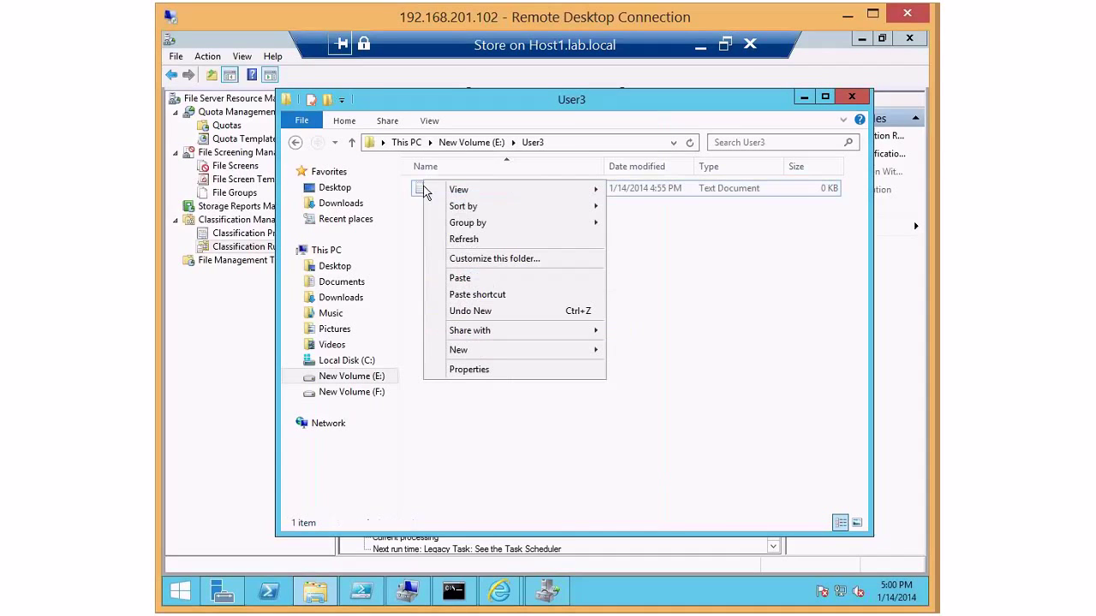
left_click(469, 370)
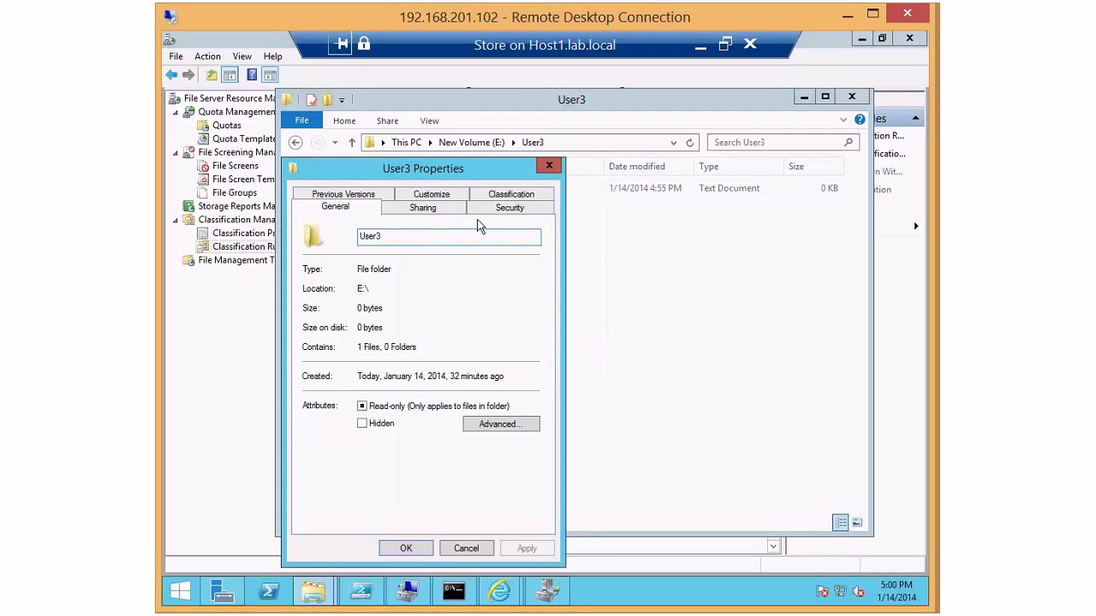
left_click(507, 196)
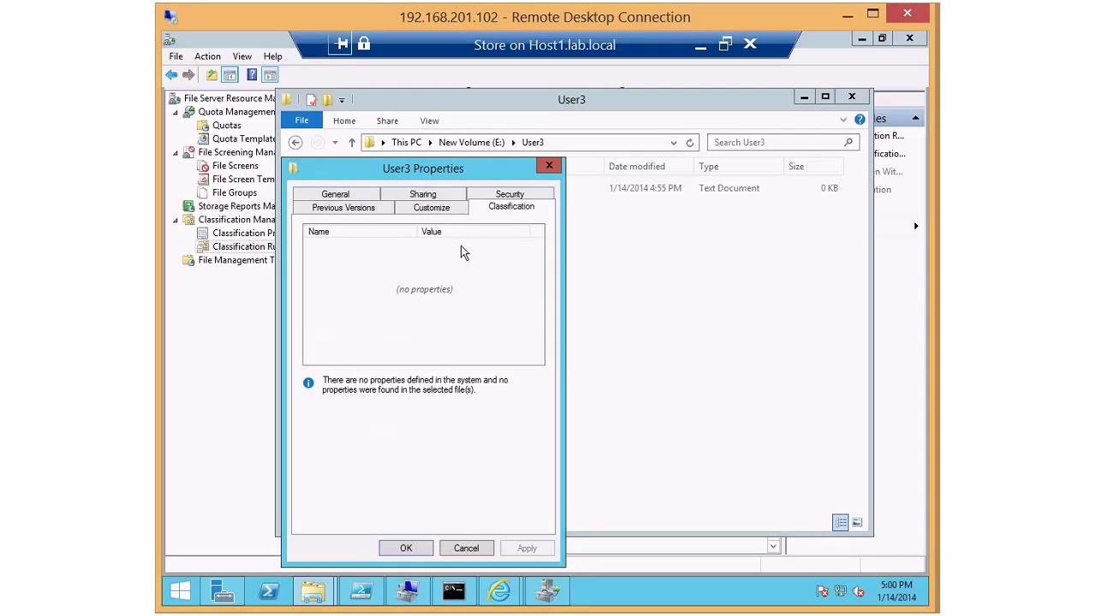
left_click(549, 167)
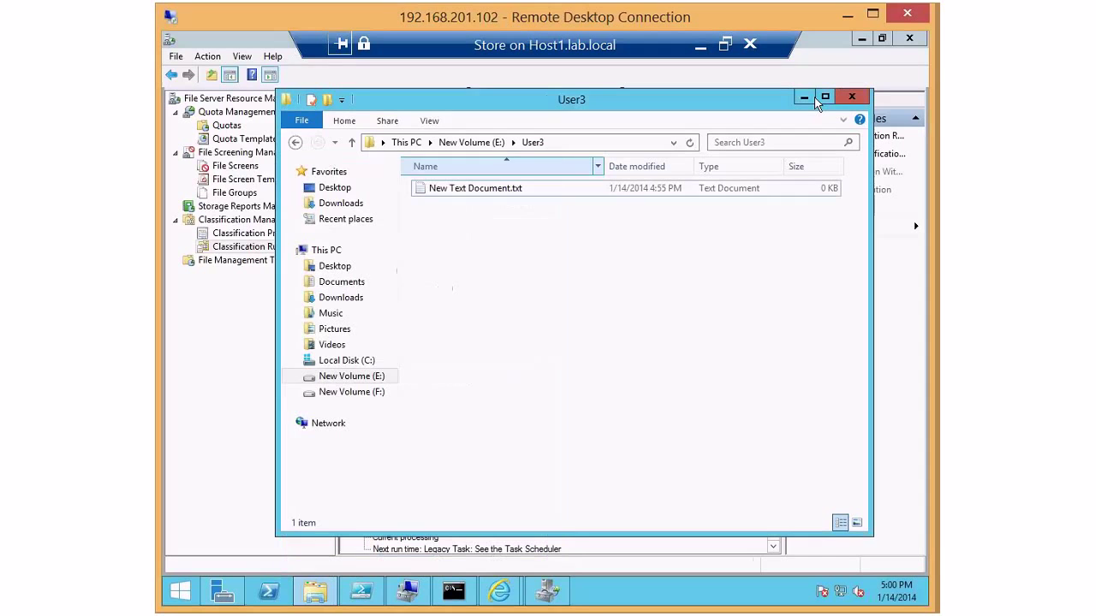
left_click(852, 97)
- Start a new classification rule and name it 111
left_click(213, 262)
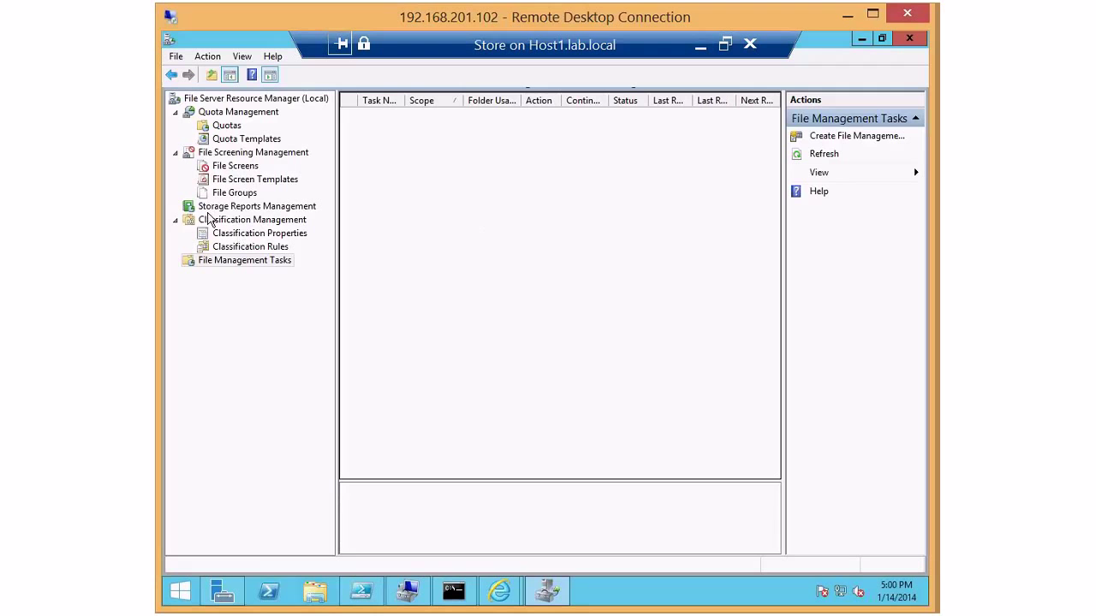
left_click(248, 207)
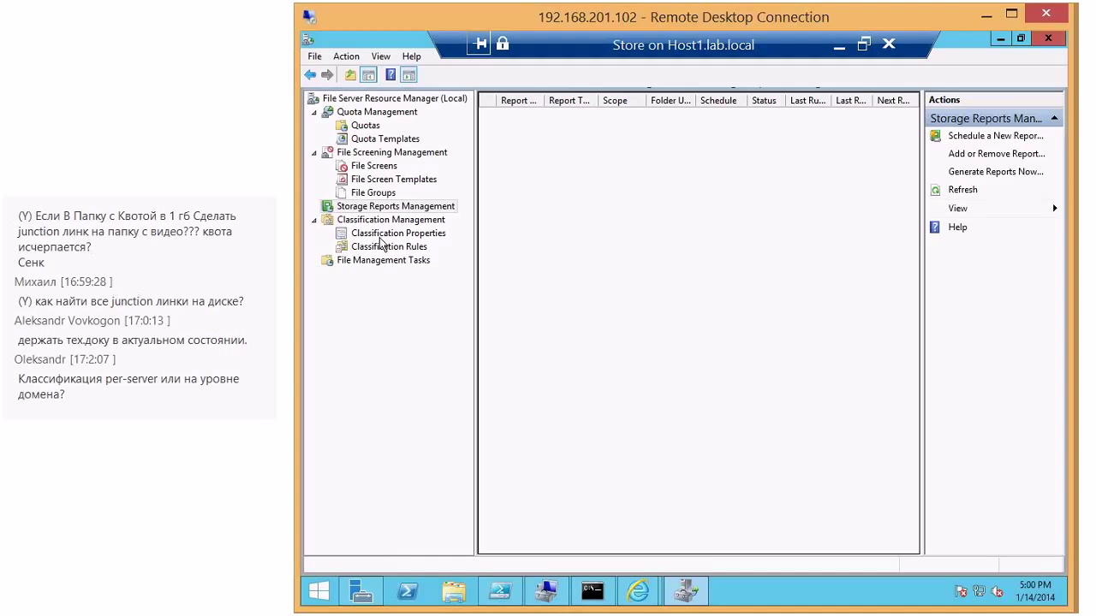
left_click(380, 237)
right_click(387, 248)
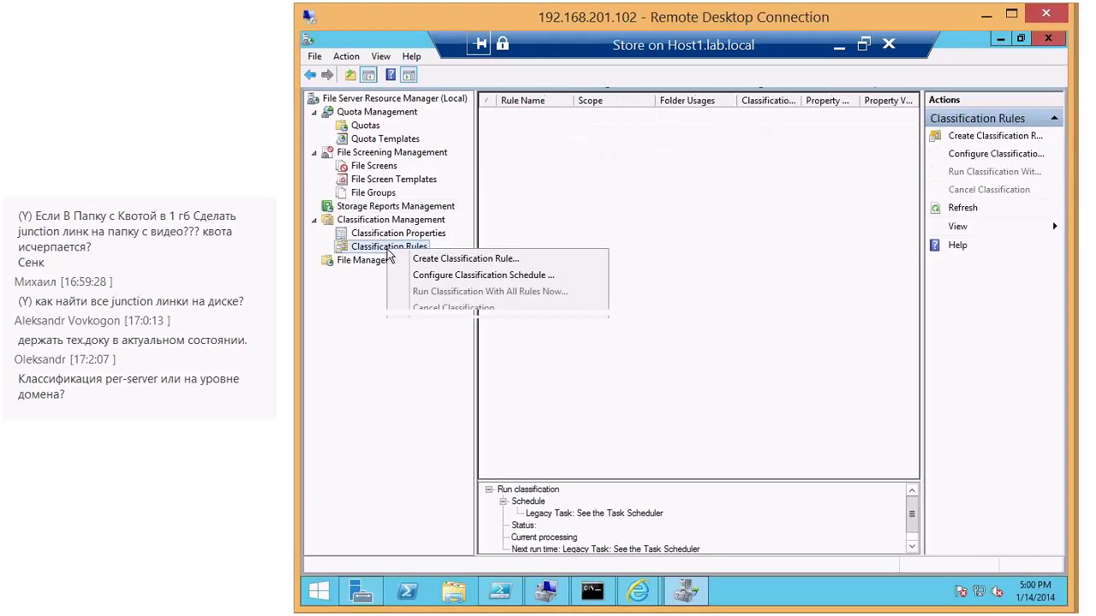
left_click(494, 263)
left_click(492, 183)
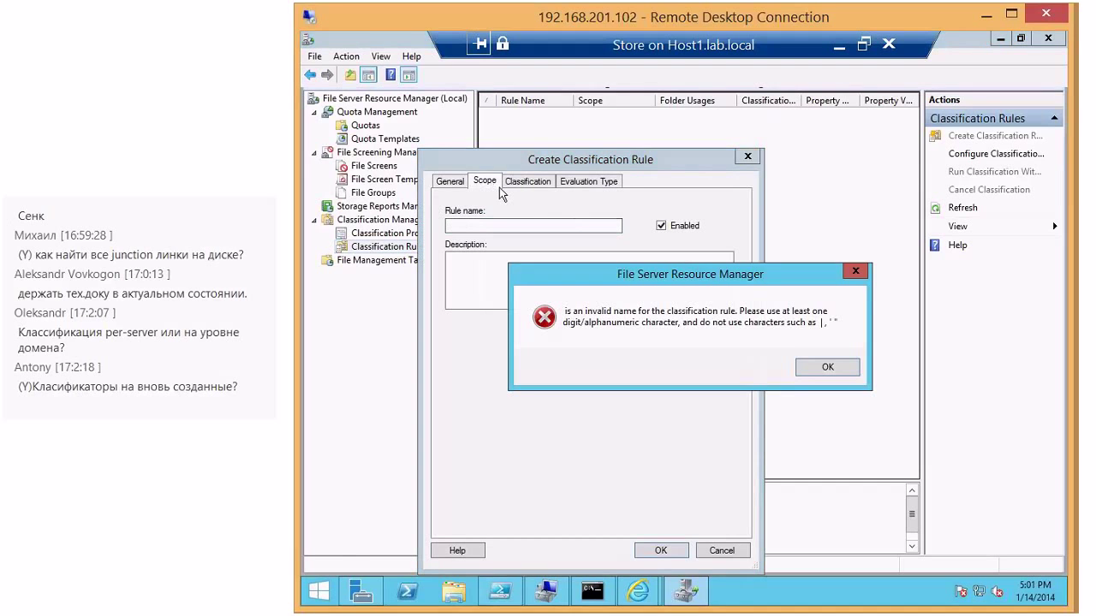
left_click(800, 366)
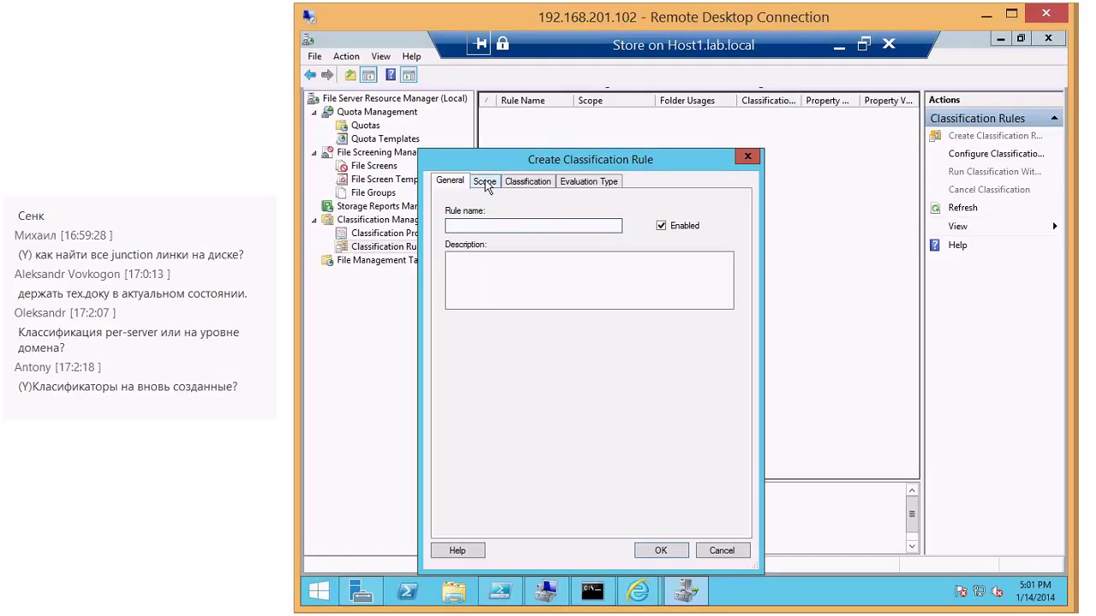
left_click(486, 184)
left_click(801, 366)
left_click(528, 225)
type("111")
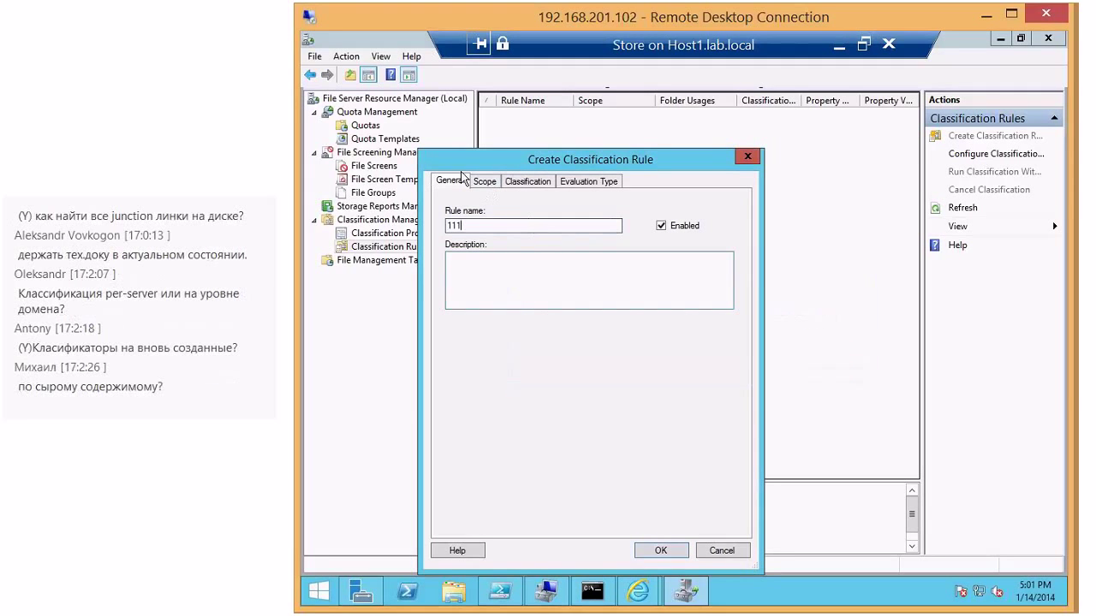
- Include Application Files in the rule's scope and keep Content Classifier as its classification method
left_click(485, 182)
left_click(453, 236)
left_click(521, 182)
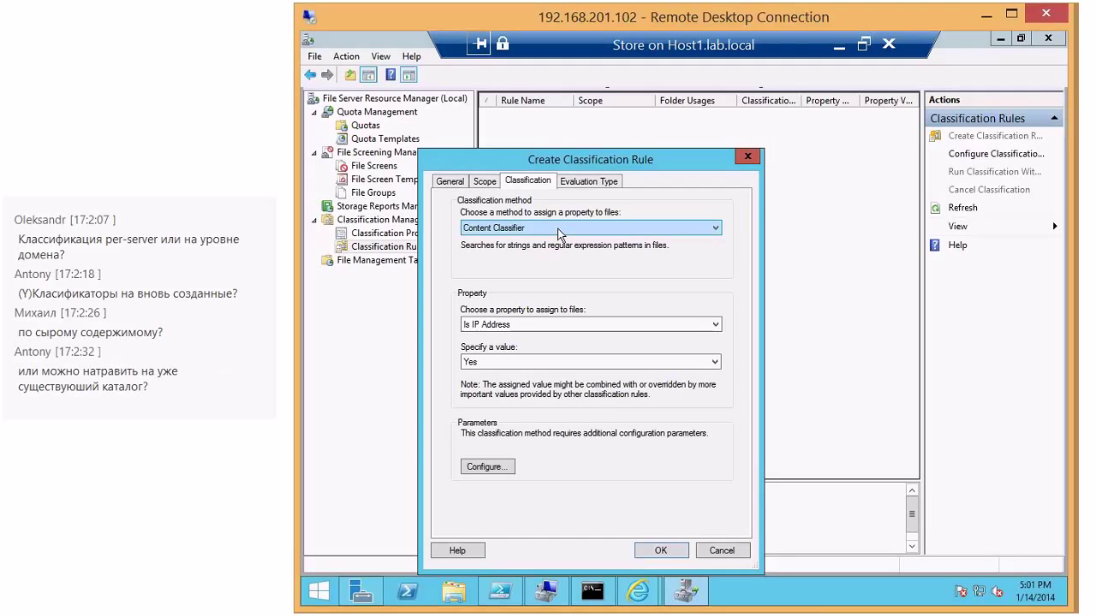
left_click(557, 228)
left_click(527, 251)
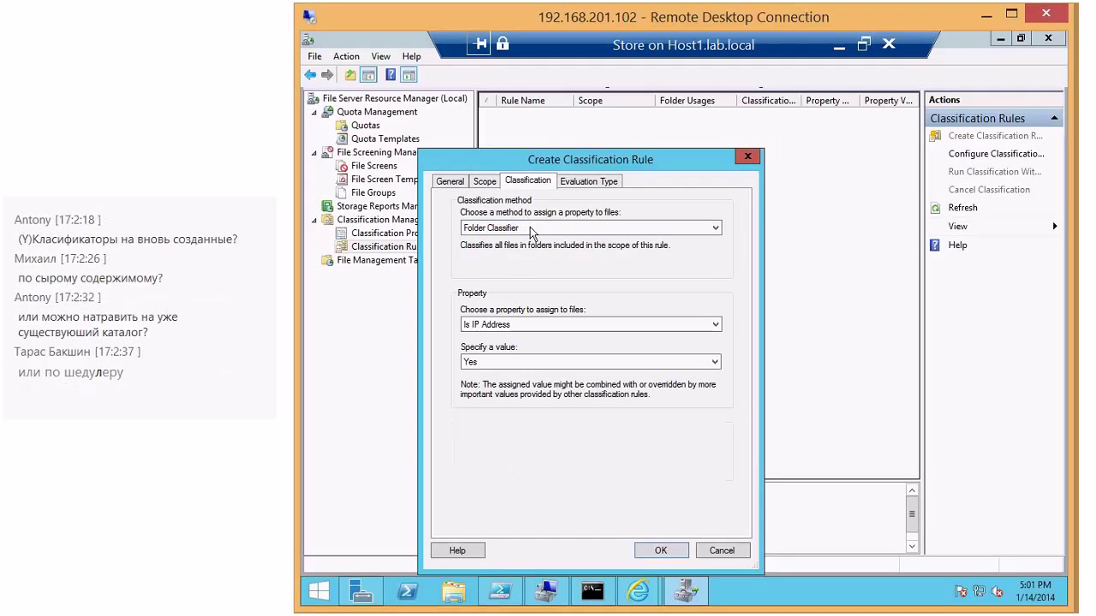
left_click(530, 230)
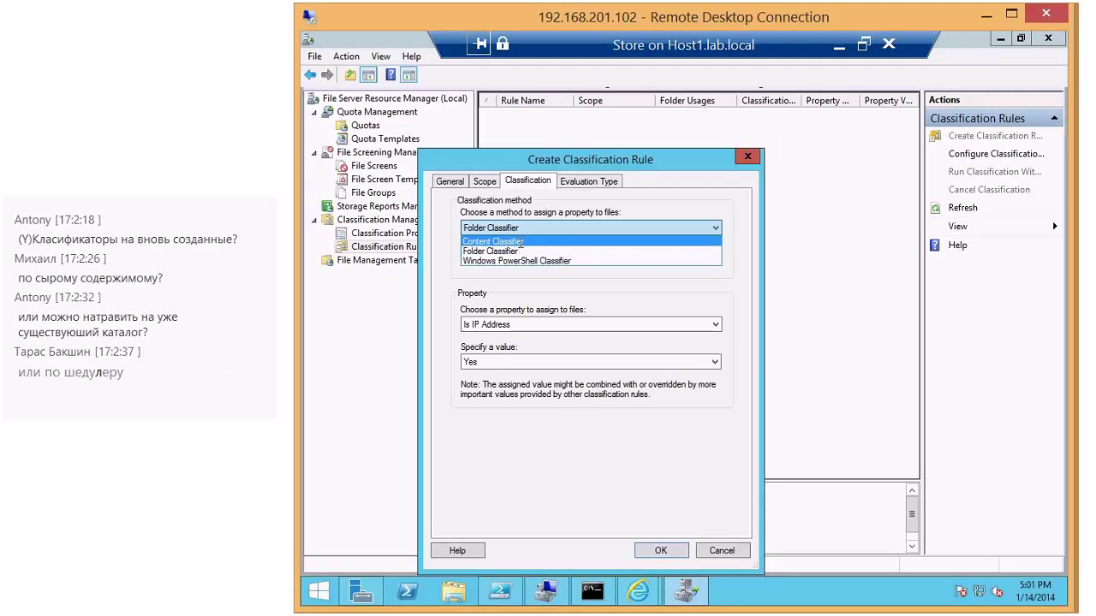
left_click(518, 242)
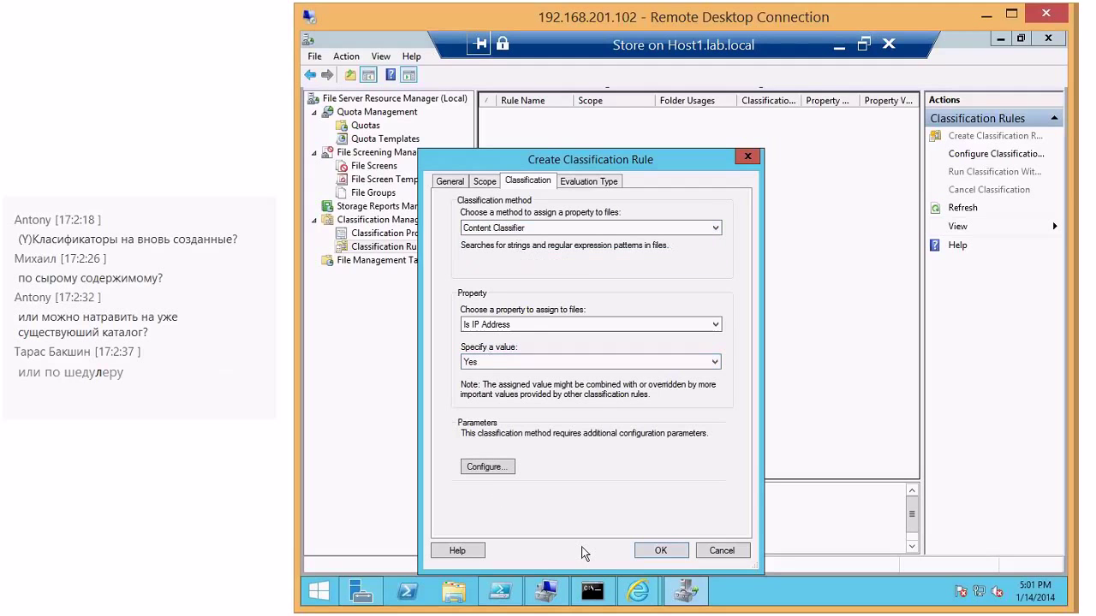
- Configure the Content Classifier parameters with a String expression of 12345
left_click(660, 552)
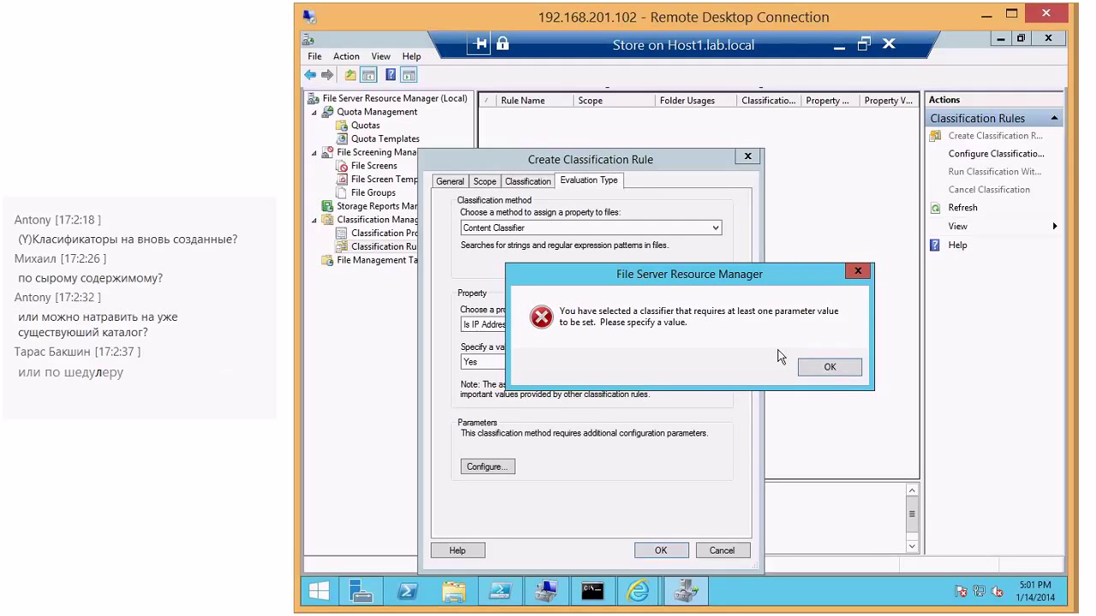
left_click(807, 368)
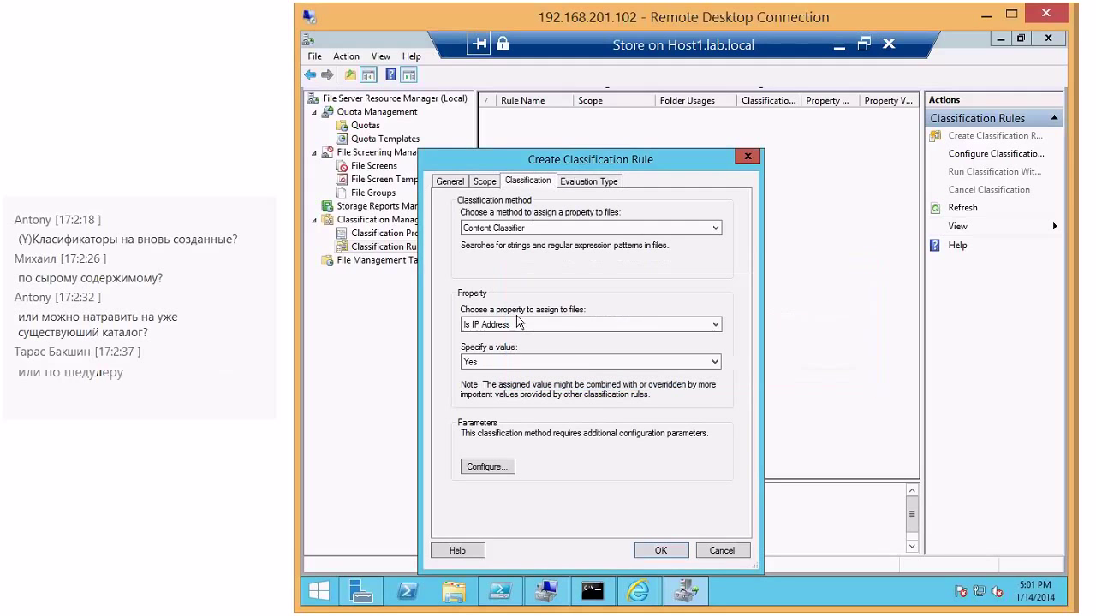
left_click(488, 467)
left_click(458, 159)
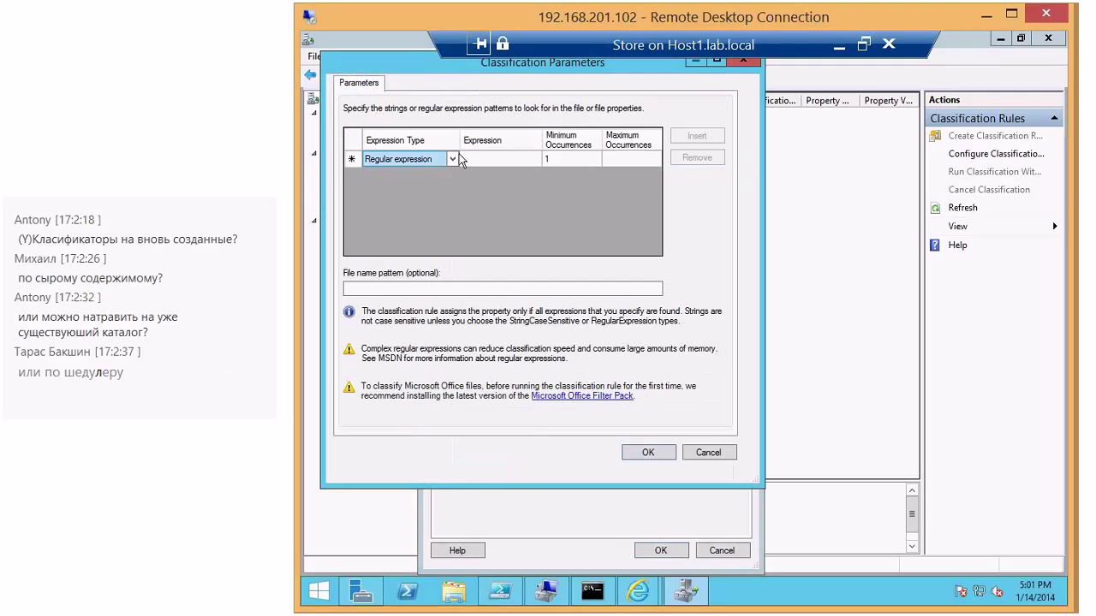
left_click(456, 159)
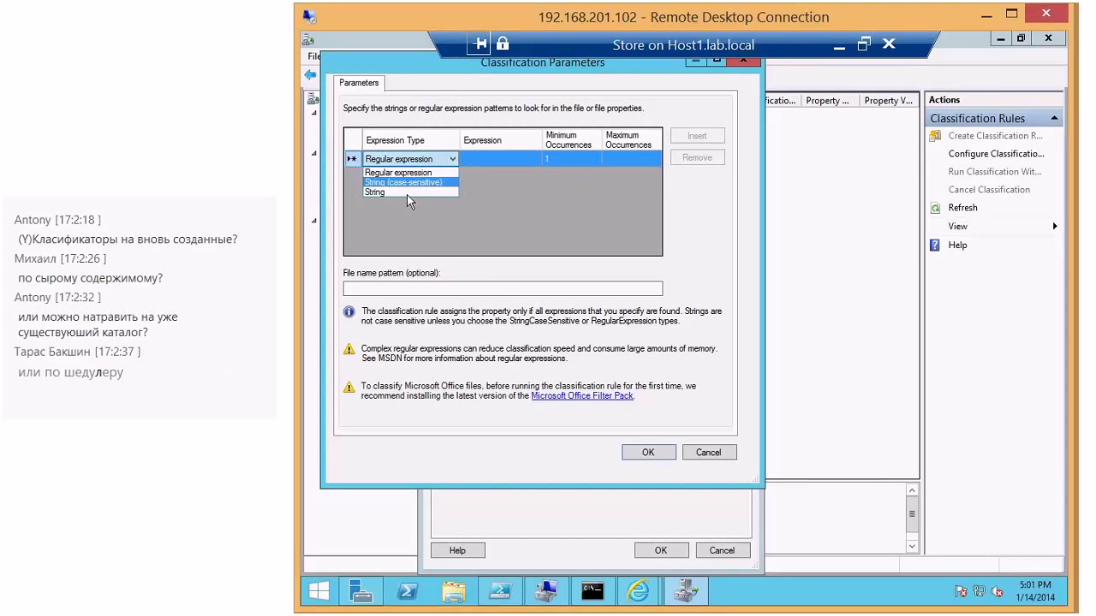
left_click(407, 193)
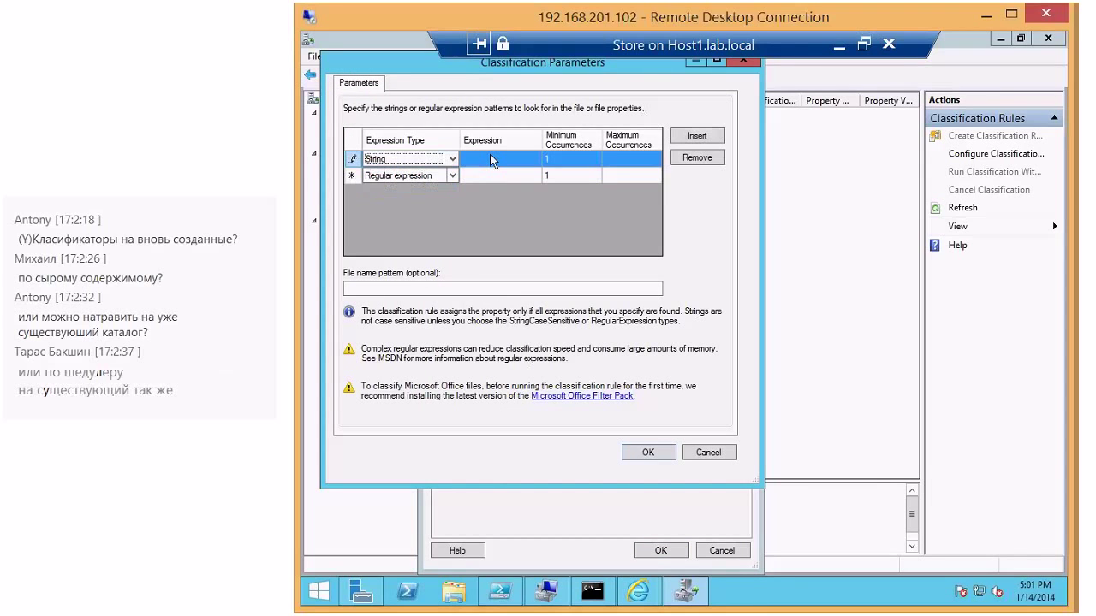
left_click(492, 159)
left_click(489, 159)
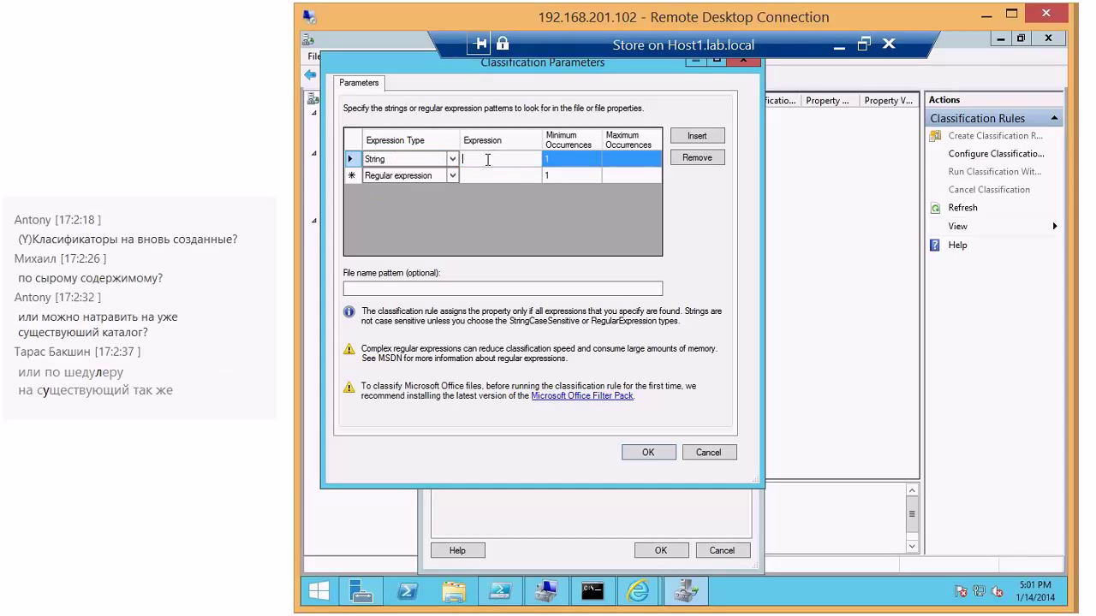
type("12345")
left_click(697, 135)
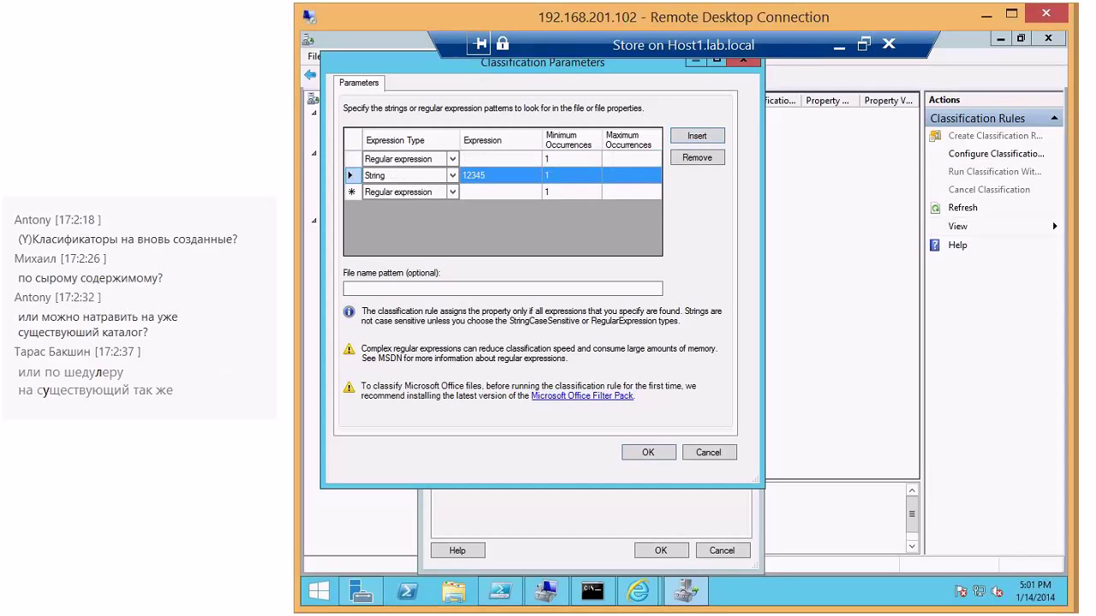
left_click(489, 191)
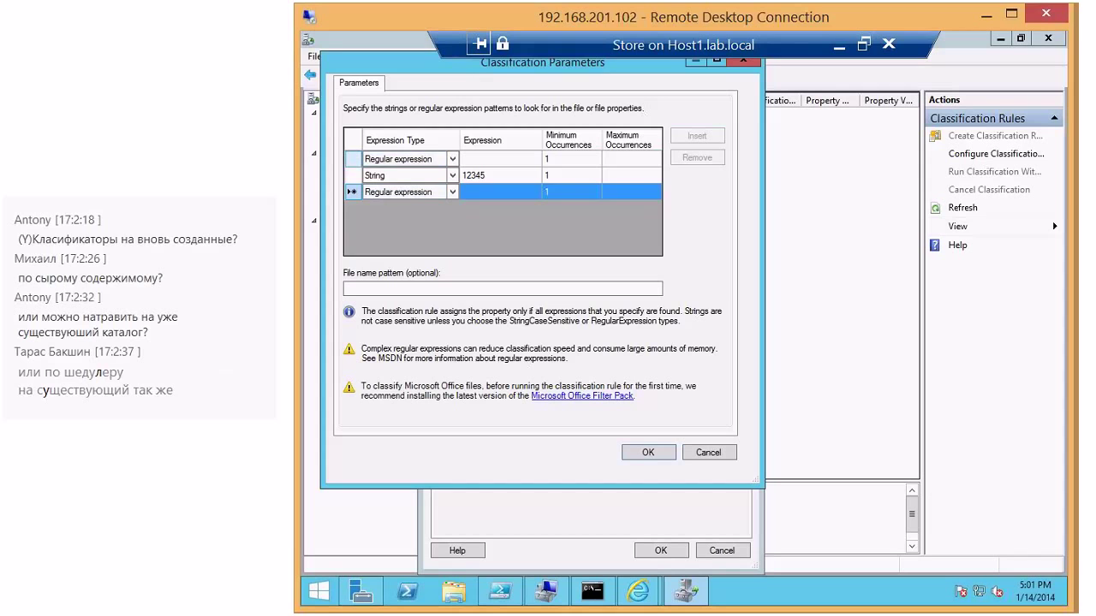
left_click(352, 158)
left_click(696, 158)
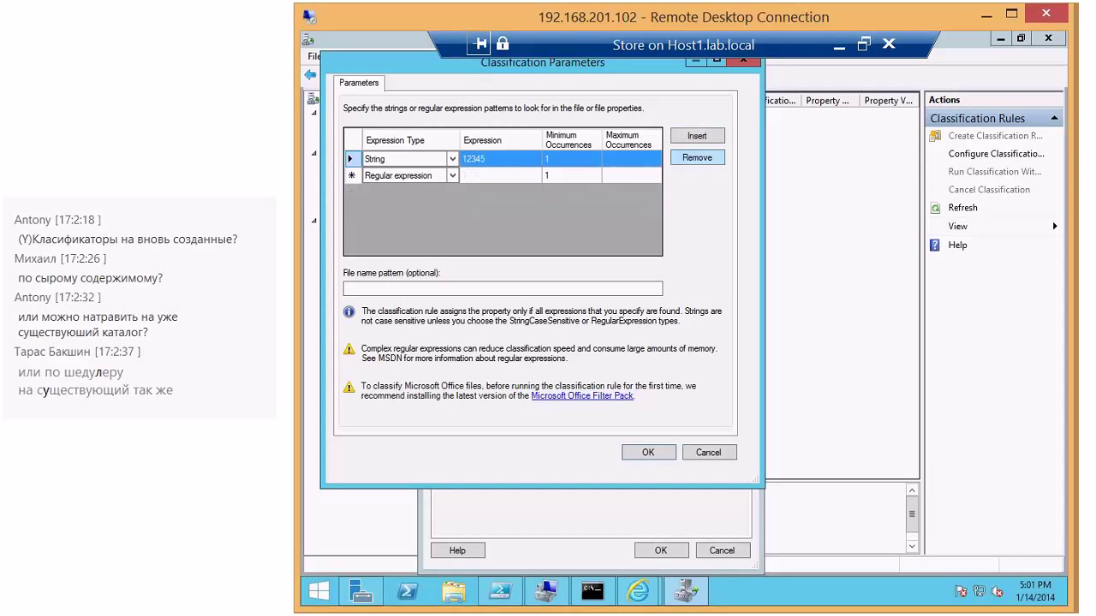
- Confirm the content parameters and save classification rule 111
key("Return")
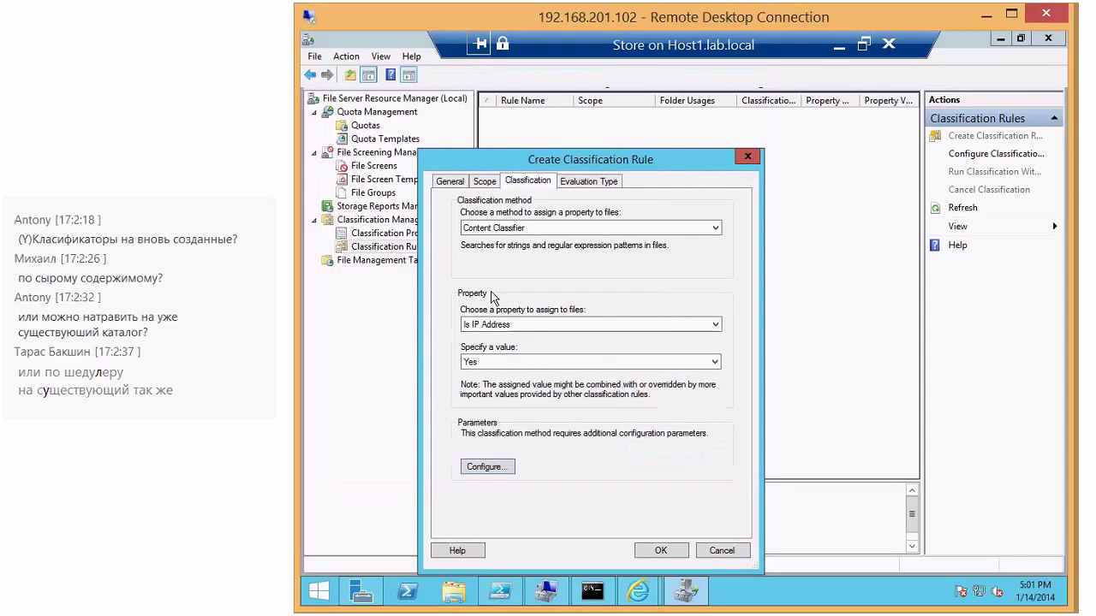
left_click(660, 550)
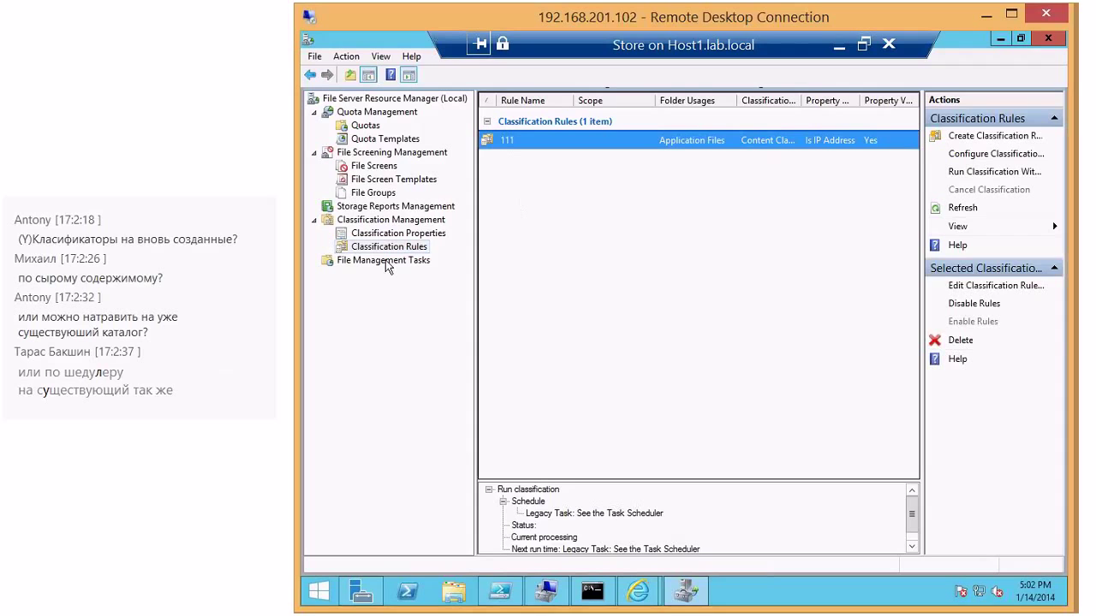
- Review the automatic classification schedule with a fixed schedule enabled, view the report locations, and close the options without saving
right_click(514, 143)
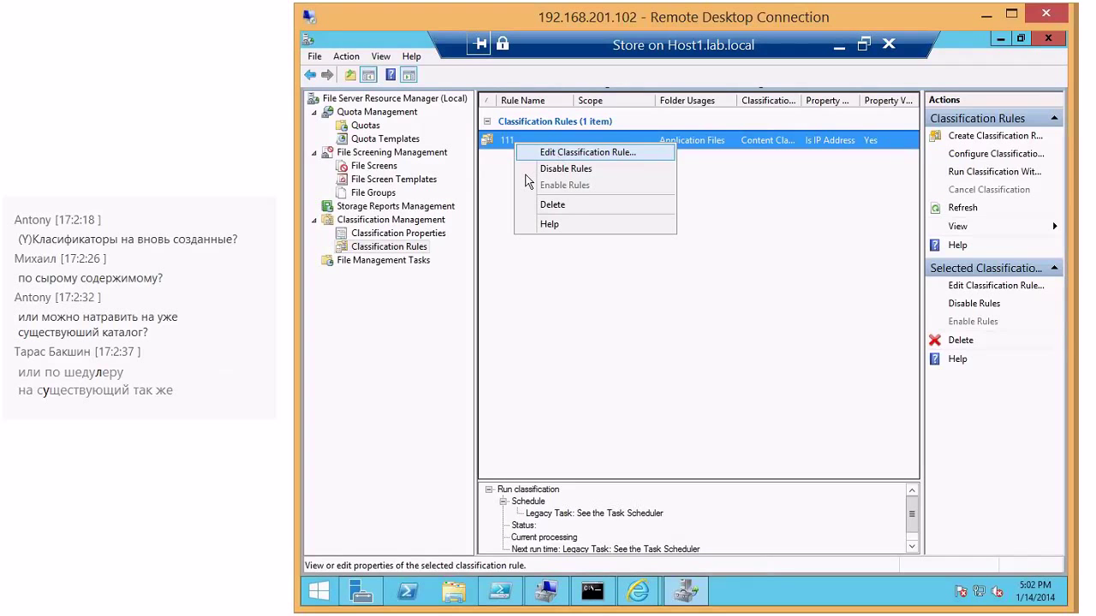
left_click(493, 197)
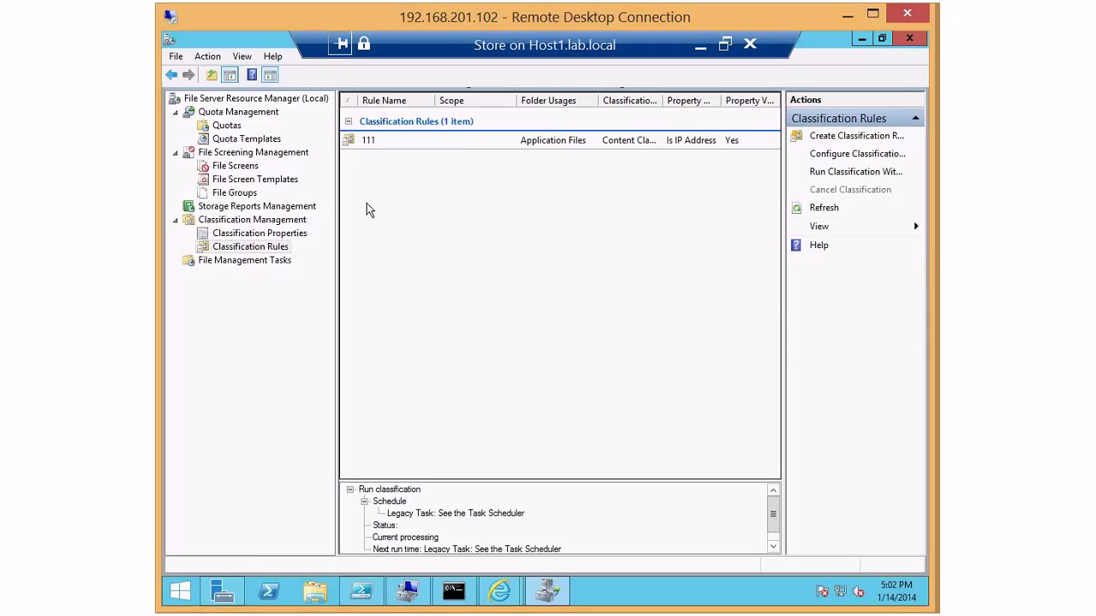
right_click(494, 196)
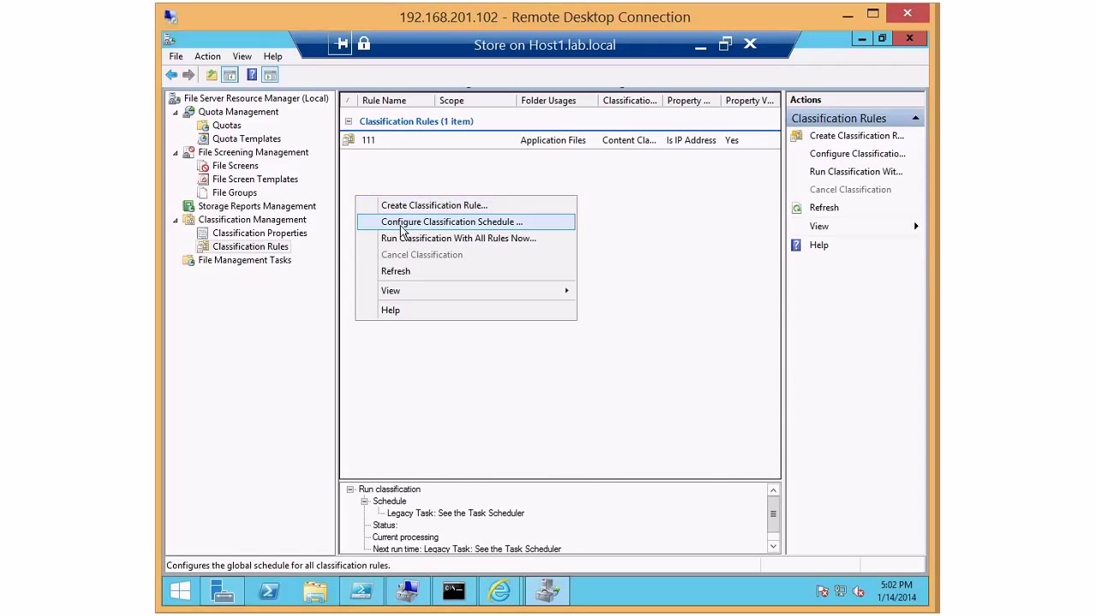
left_click(402, 230)
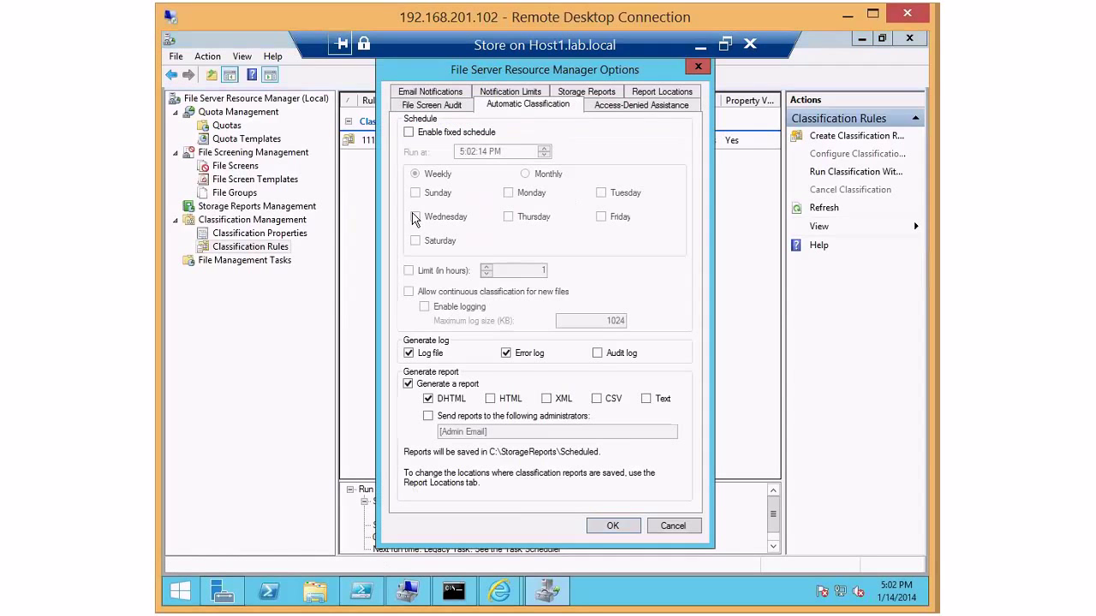
left_click(412, 134)
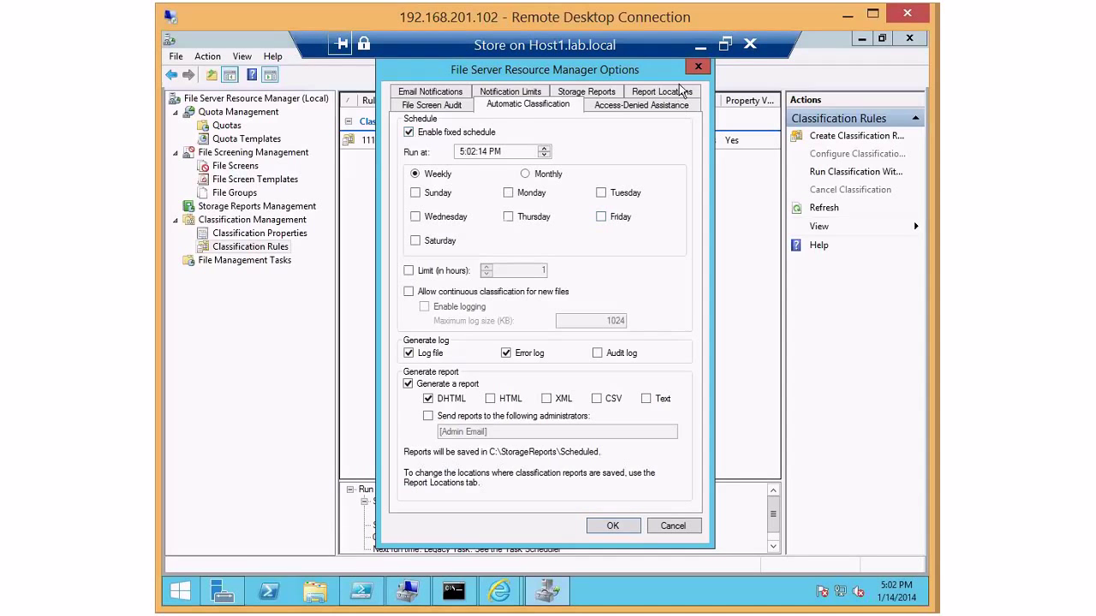
left_click(662, 92)
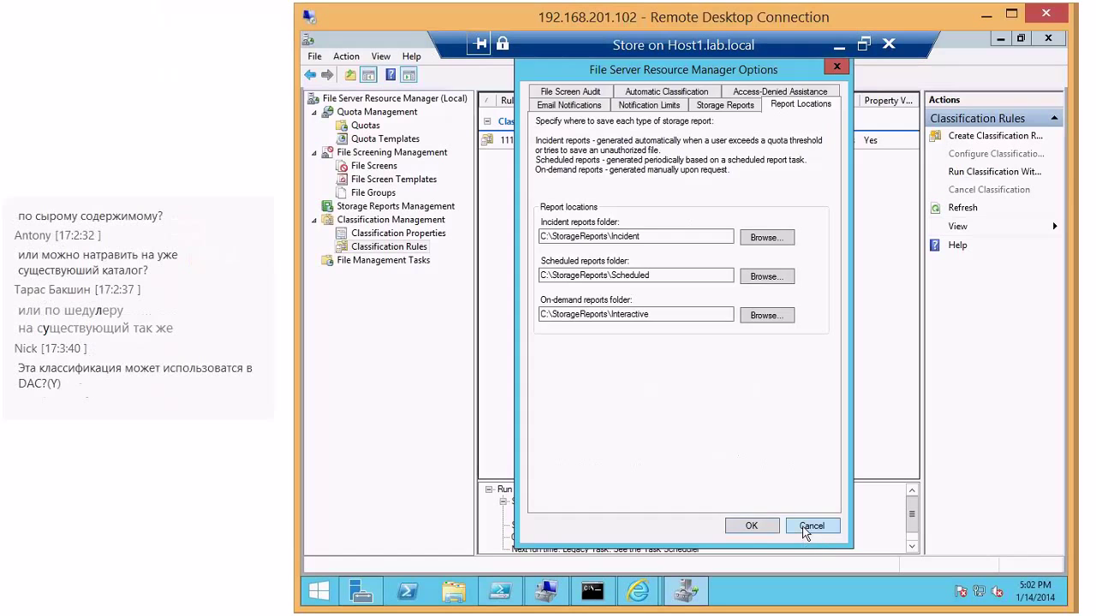
left_click(809, 527)
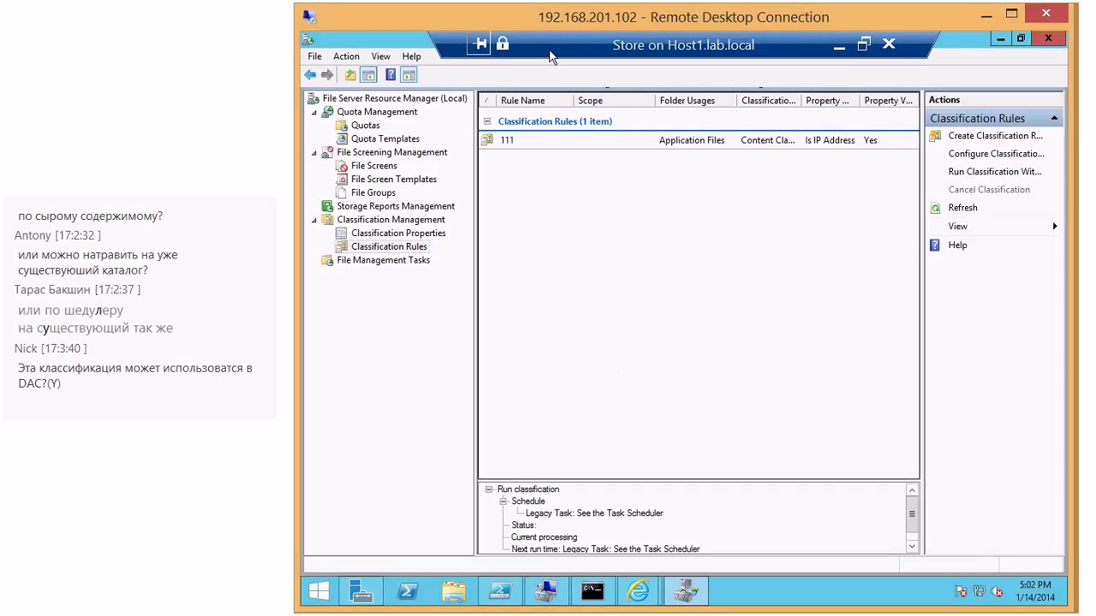
- View the File Management Tasks and Storage Reports Management sections
left_click(376, 259)
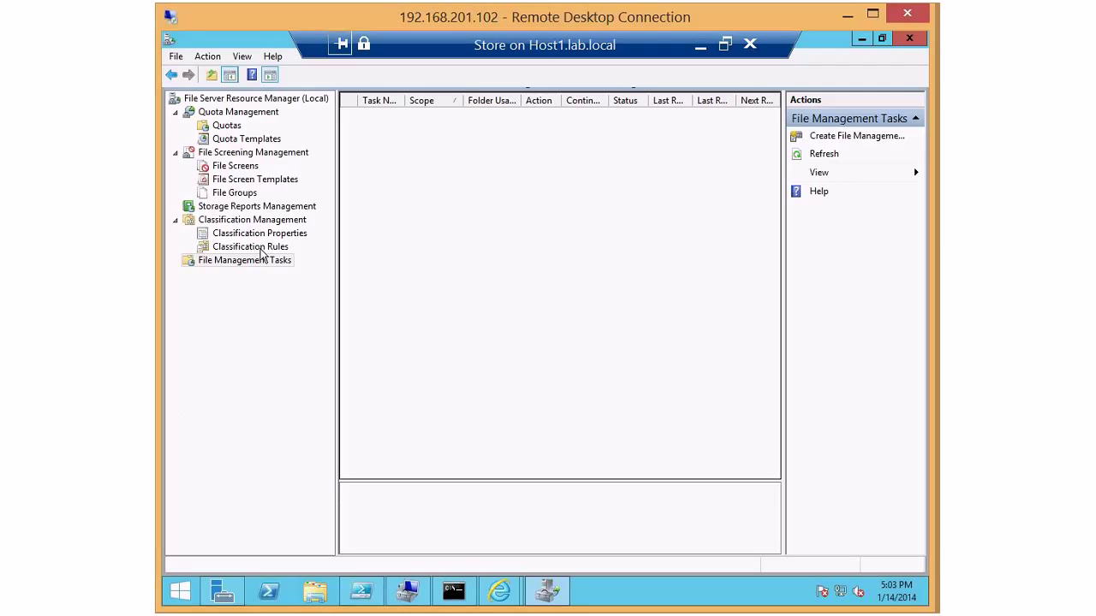
left_click(222, 209)
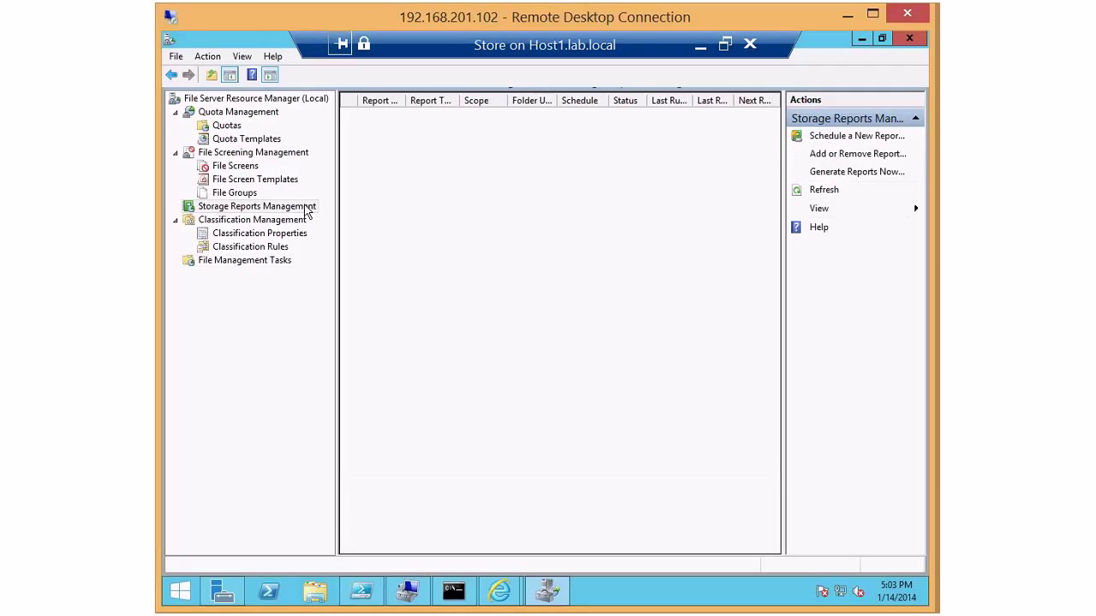
- Start a new storage report task named 1111 and browse the report types it can generate
right_click(221, 212)
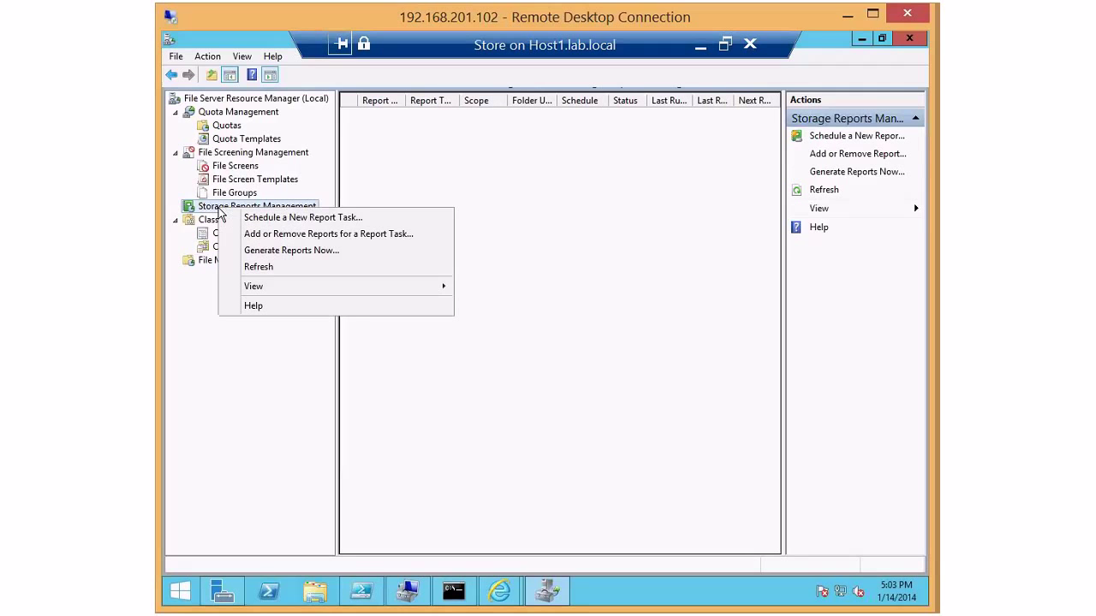
left_click(281, 219)
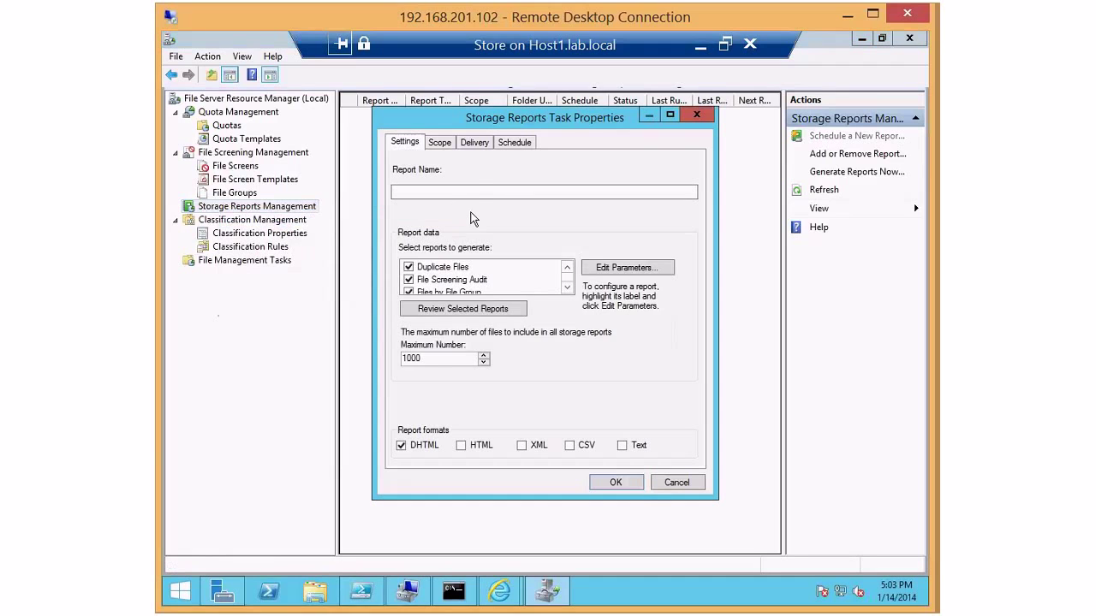
type("1111")
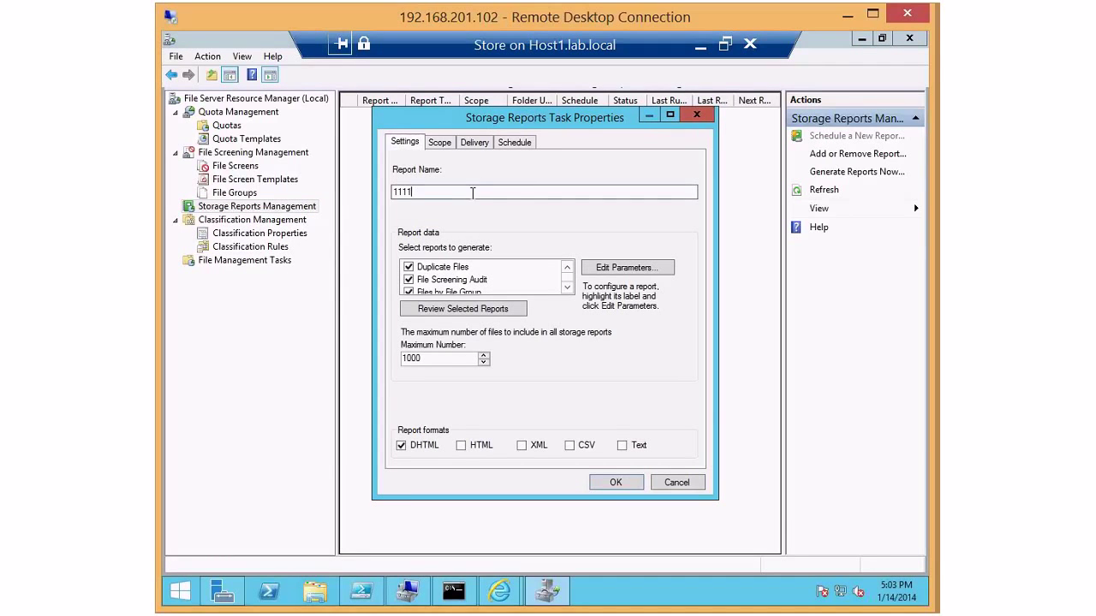
left_click(435, 270)
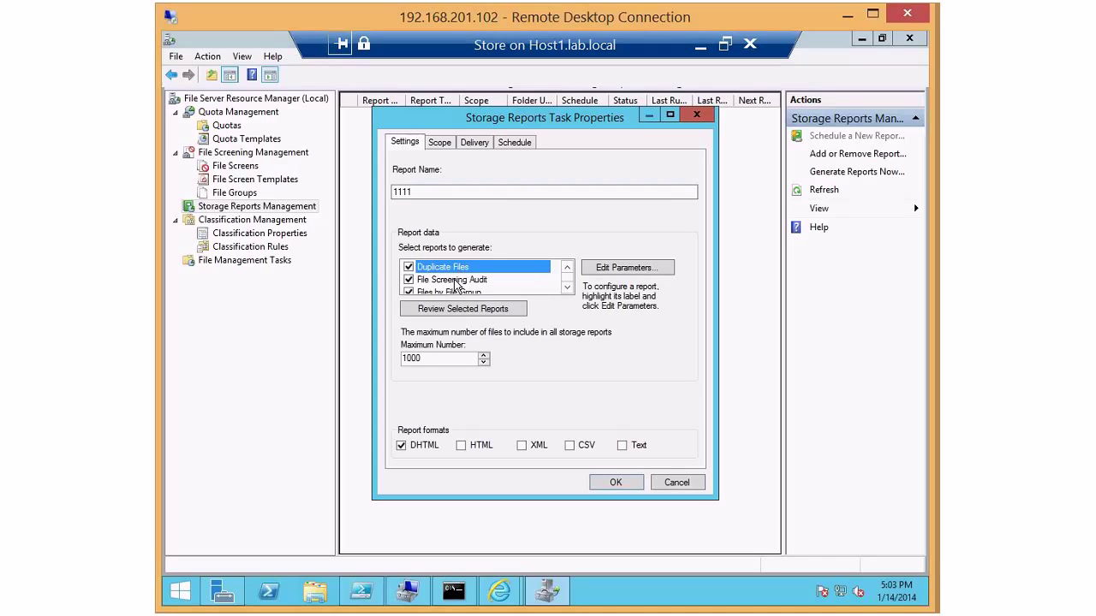
left_click(454, 281)
left_click(567, 287)
left_click(567, 289)
left_click(442, 279)
- Include Application Files and User Files in the report scope and enable report delivery to the administrators' e-mail
left_click(439, 142)
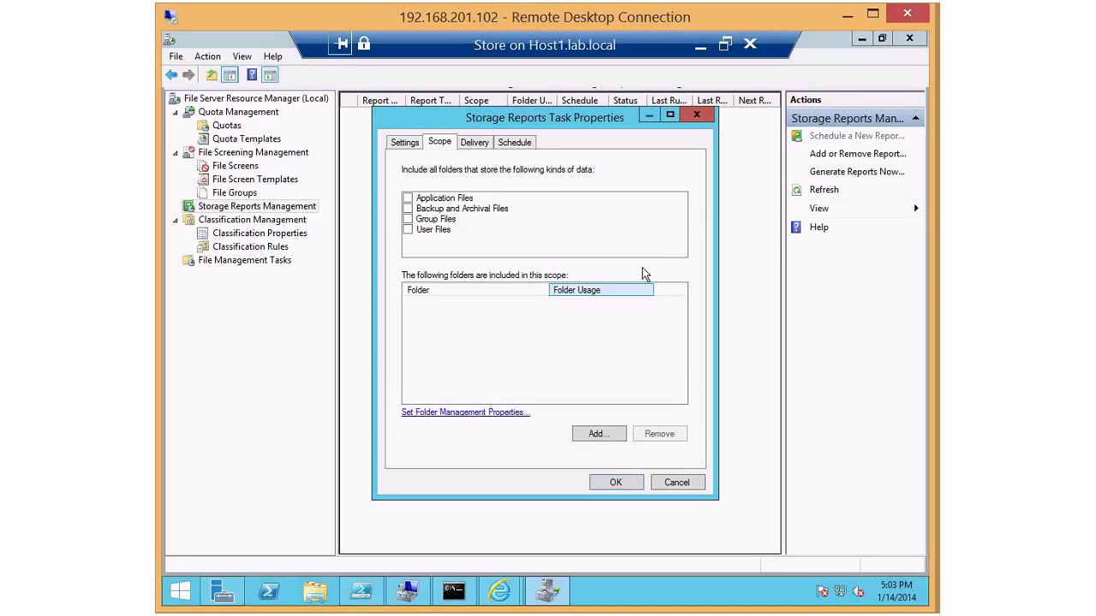
left_click(407, 198)
left_click(408, 229)
left_click(475, 143)
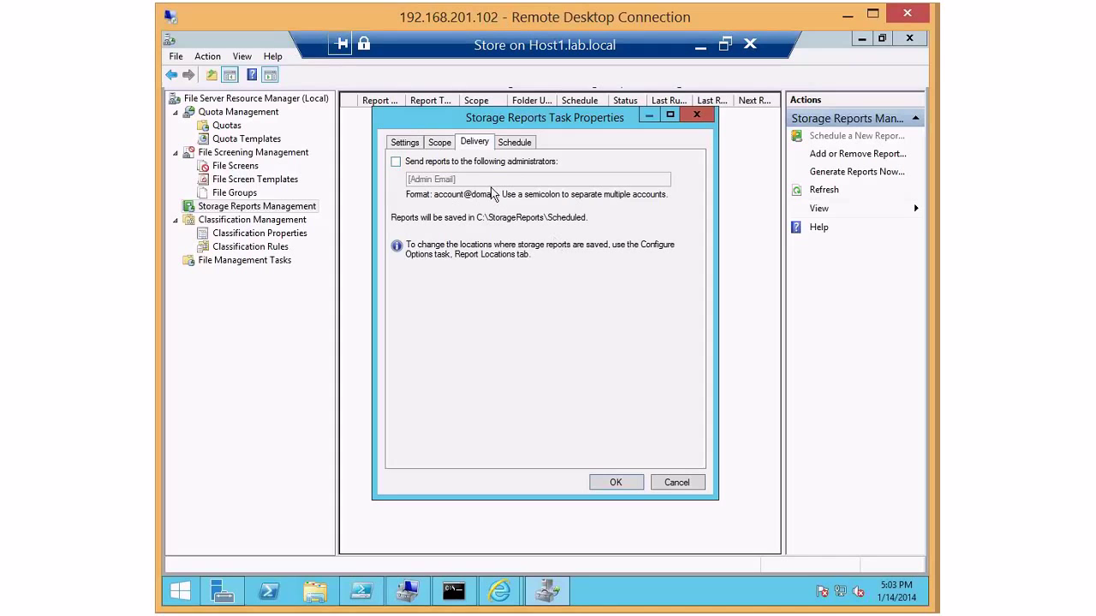
left_click(406, 165)
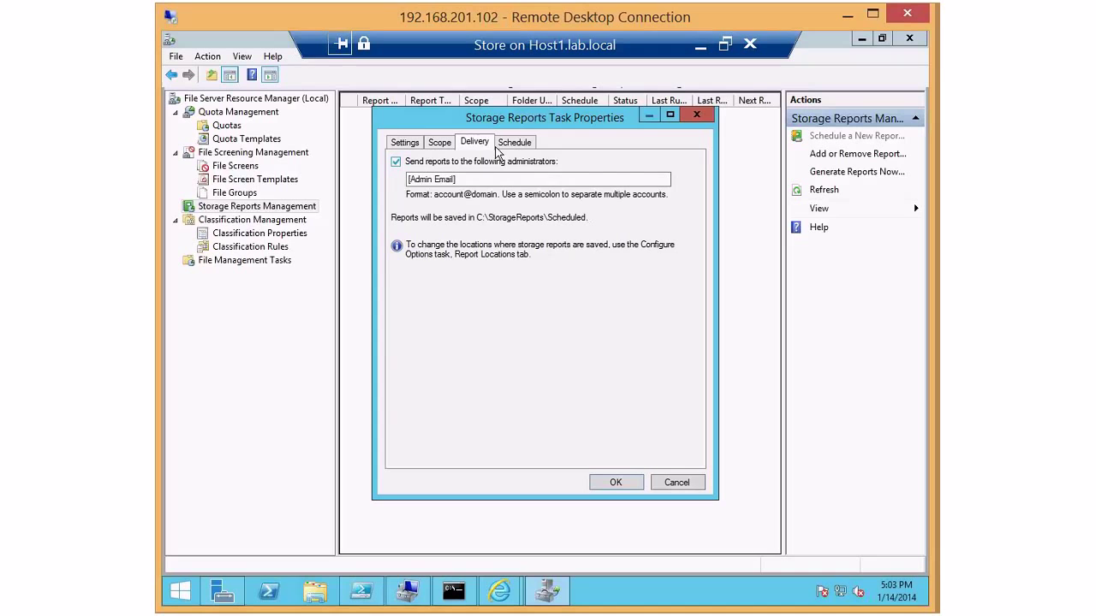
- Schedule the report task to run weekly at 1:03:28 AM on all seven days
left_click(513, 143)
left_click(617, 378)
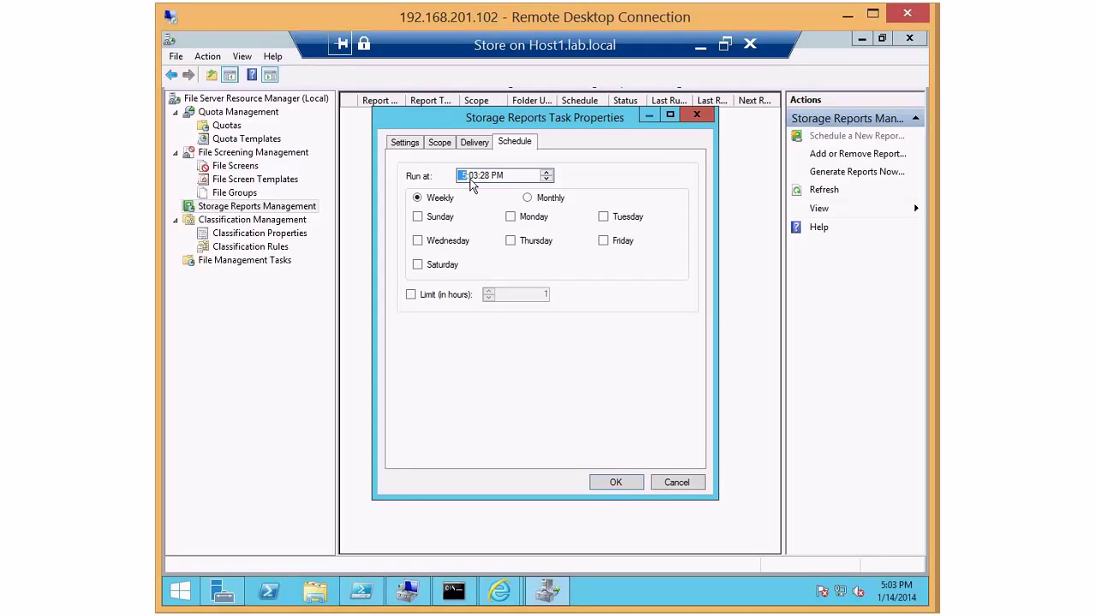
type("1")
key("Right")
key("Right")
key("Right")
key("Down")
left_click(417, 242)
left_click(418, 265)
left_click(510, 241)
left_click(510, 216)
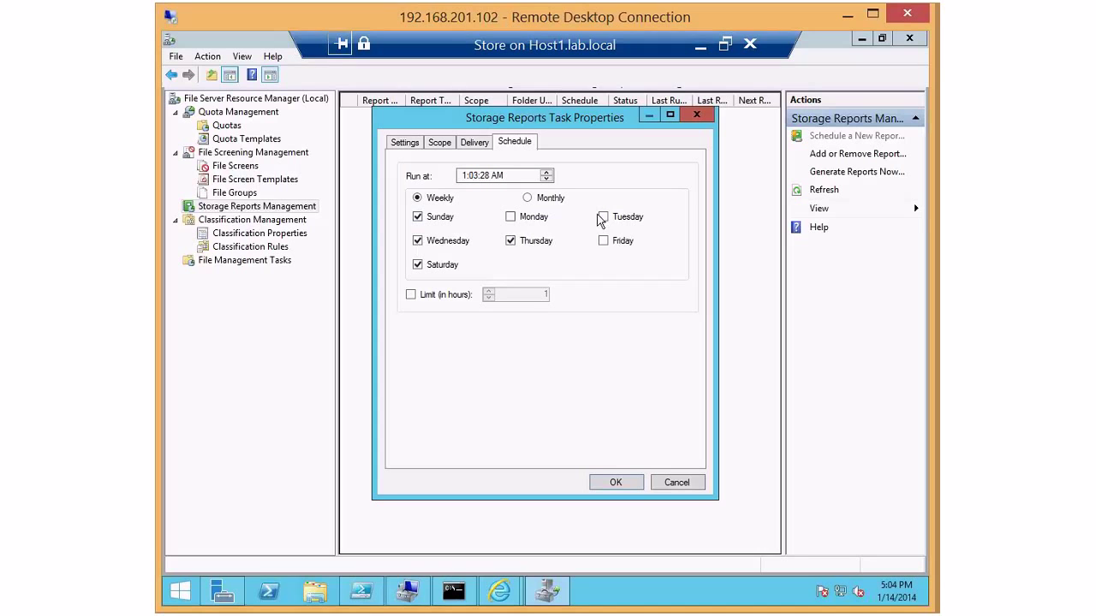
left_click(602, 241)
left_click(602, 217)
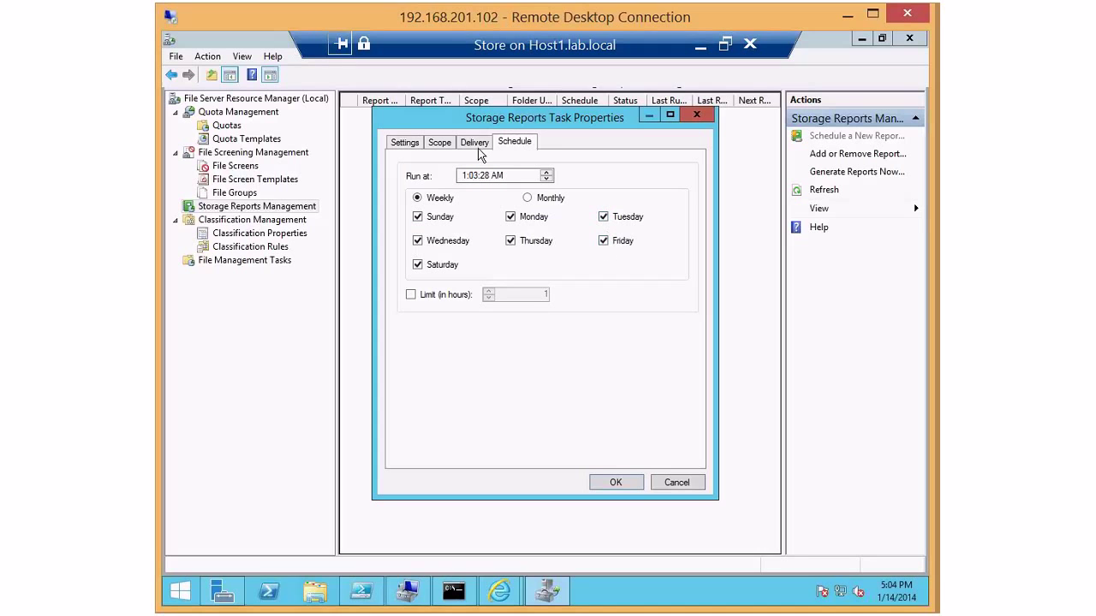
- Review the report types and formats in the task settings, and close the report task without saving
left_click(440, 143)
left_click(406, 143)
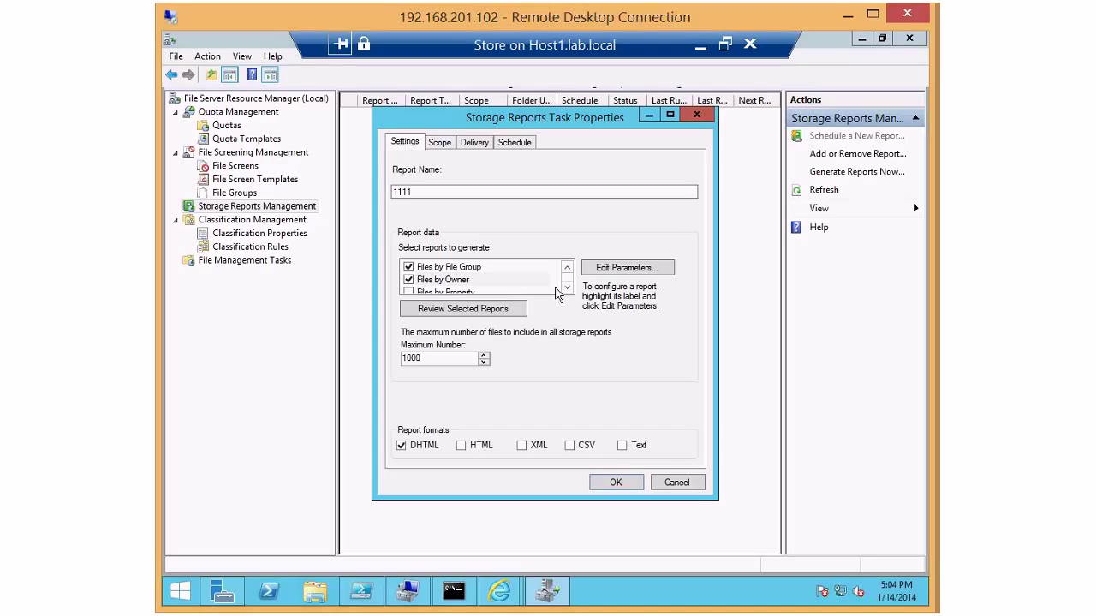
scroll(558, 286, "down", 2)
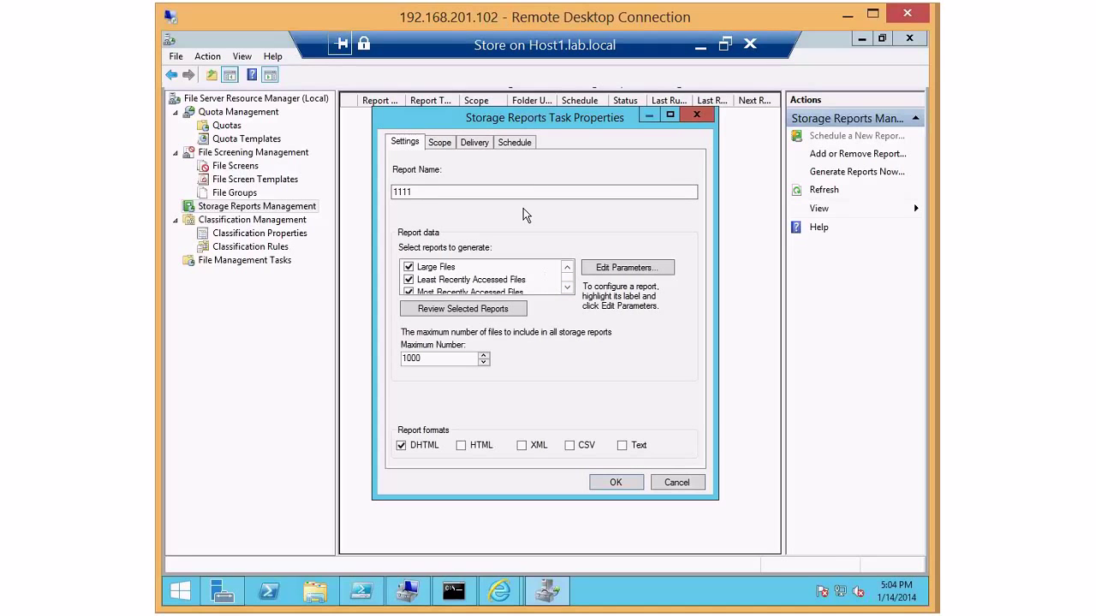
left_click(419, 273)
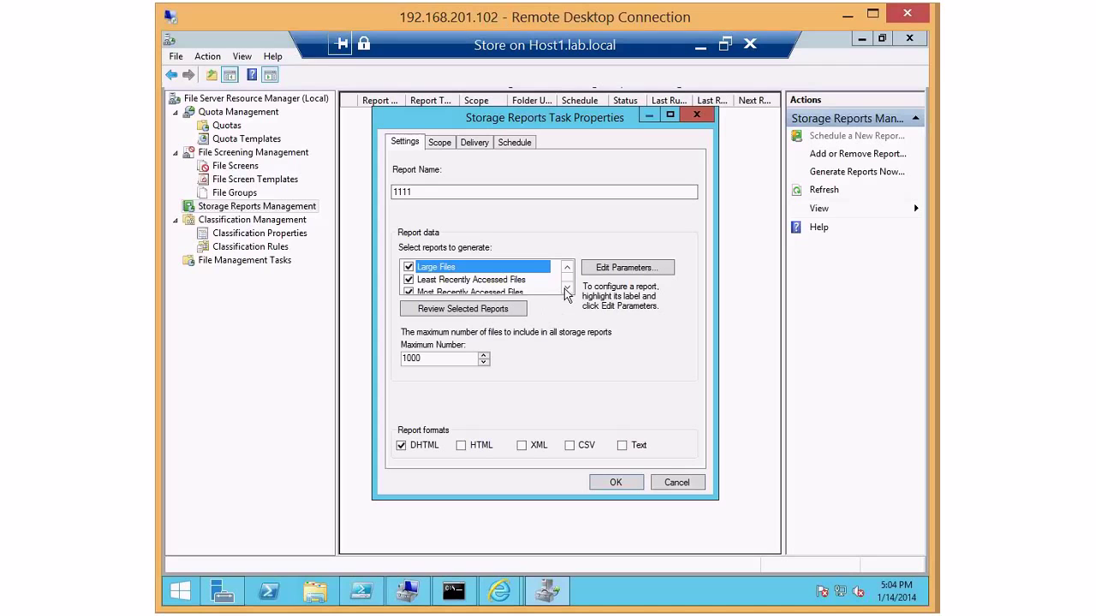
left_click(566, 271)
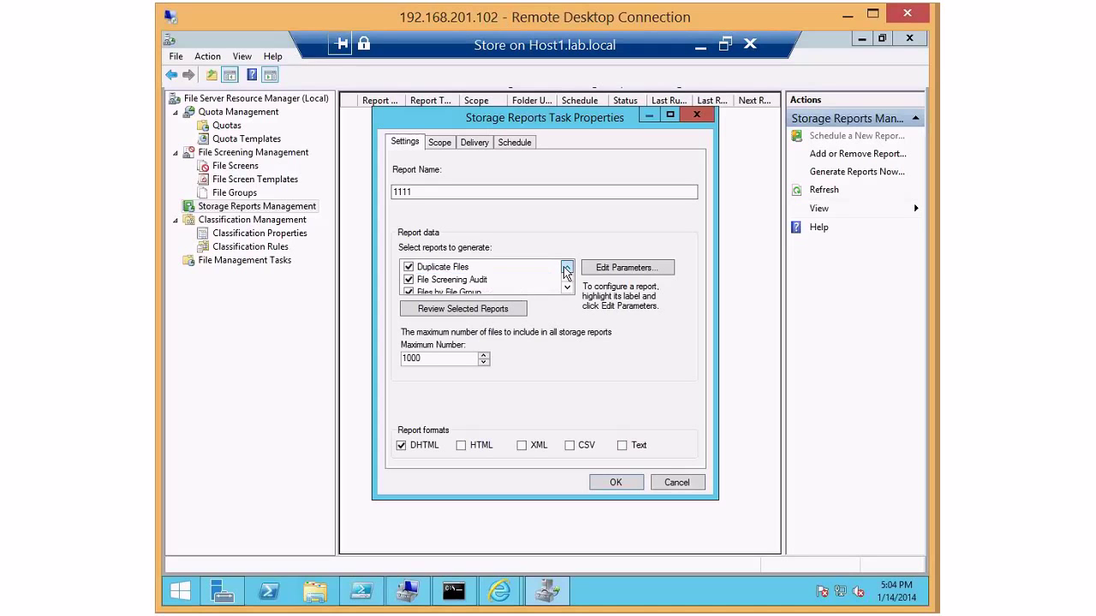
left_click(443, 269)
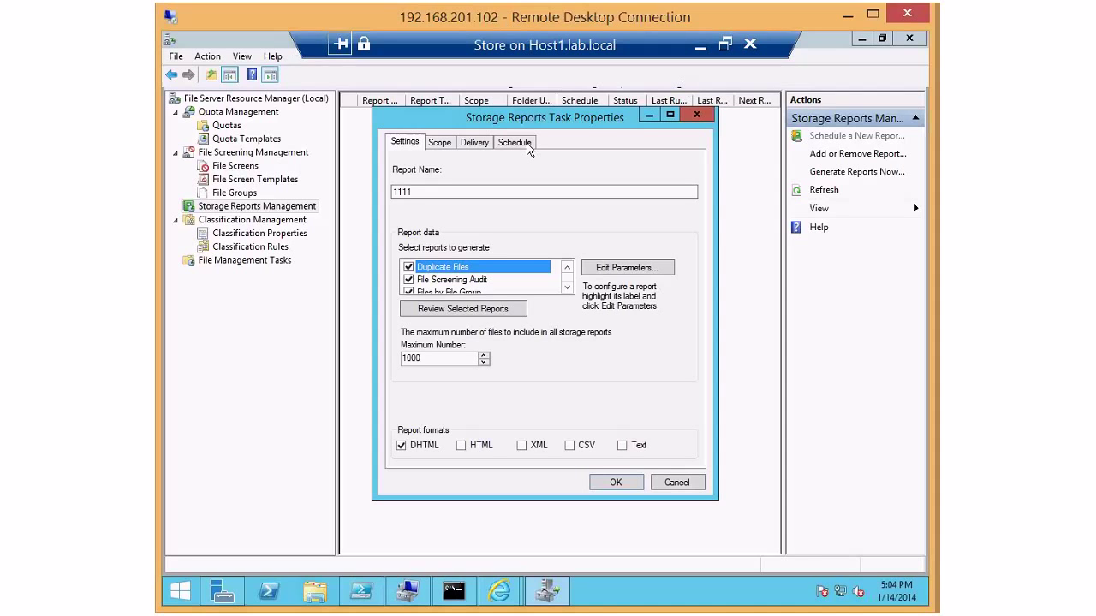
left_click(445, 191)
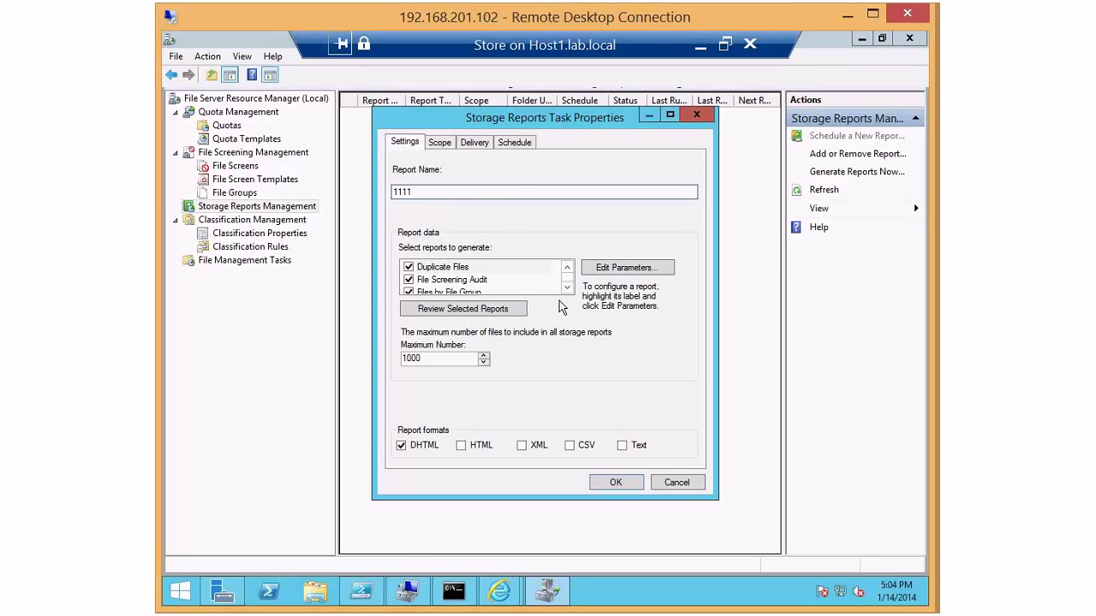
scroll(563, 289, "down", 2)
left_click(566, 267)
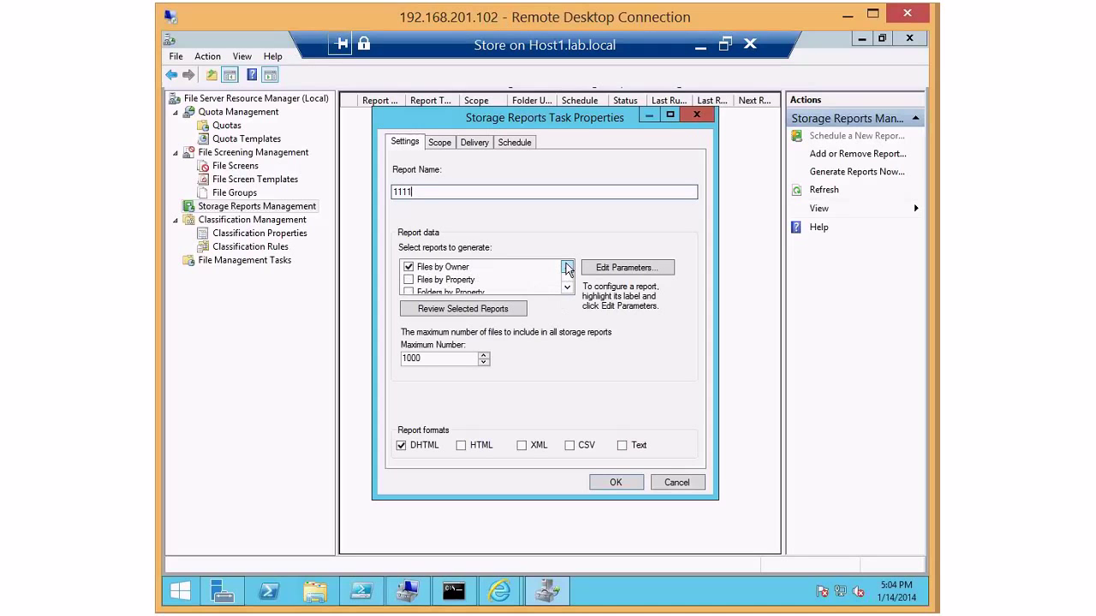
key("Tab")
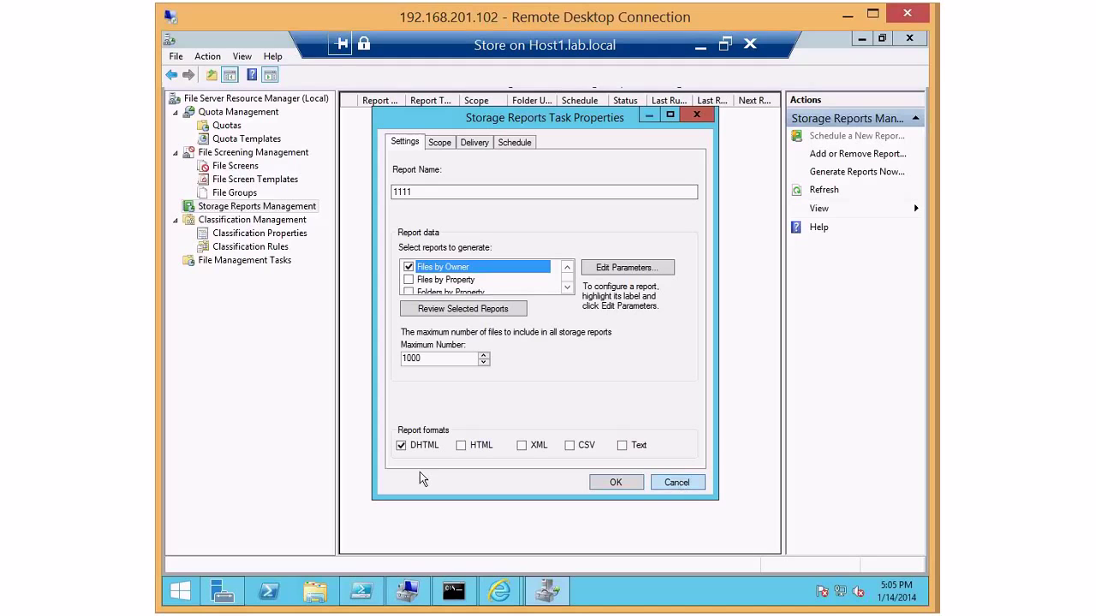
left_click(675, 482)
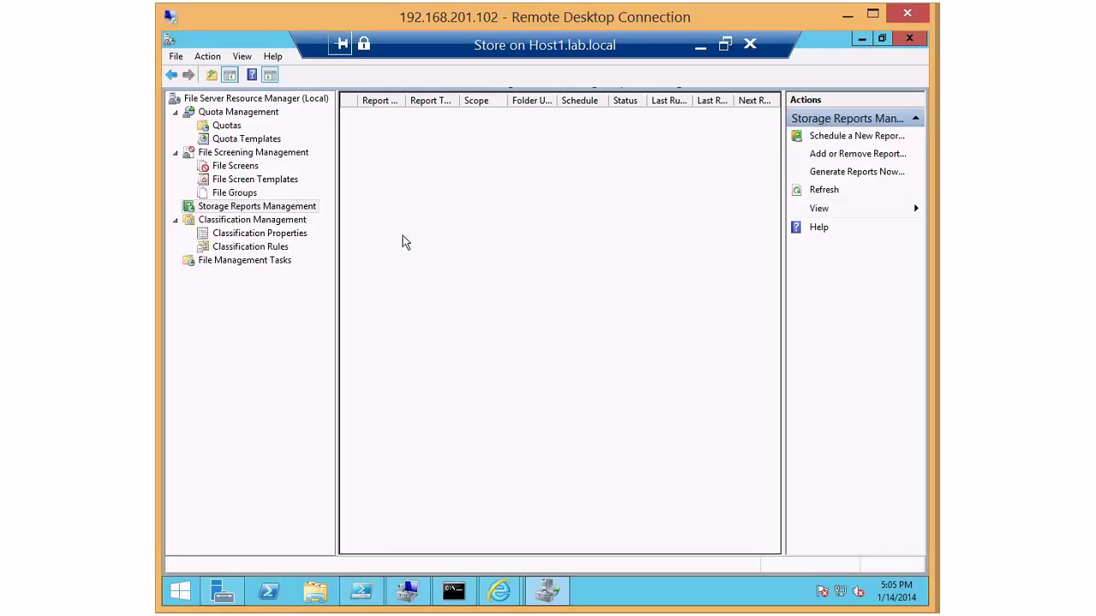
- Close File Server Resource Manager and try running the dedup command in Command Prompt
left_click(914, 40)
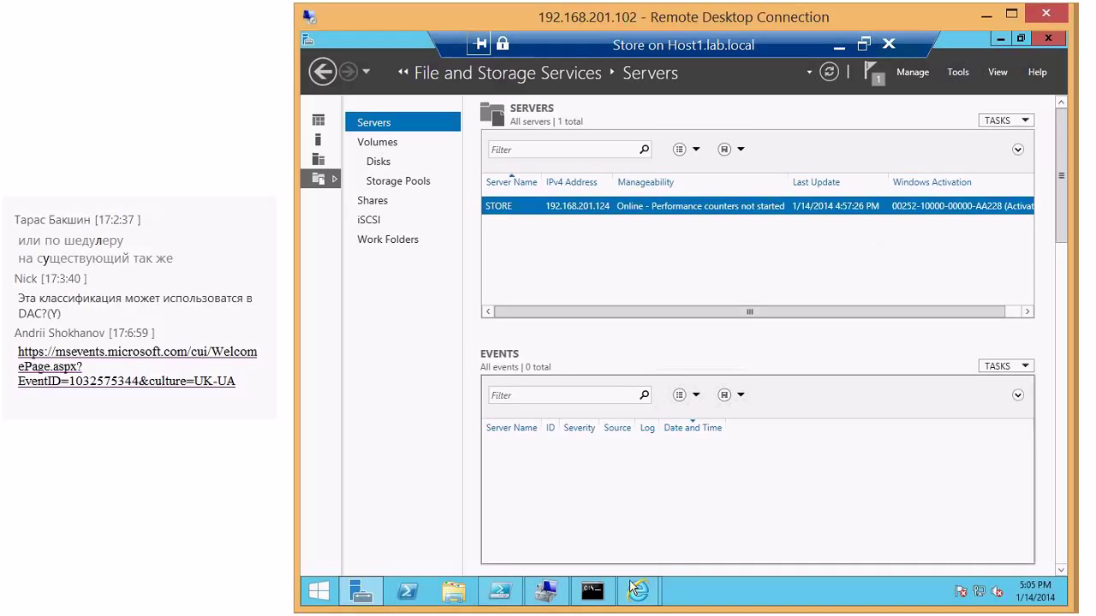
left_click(593, 592)
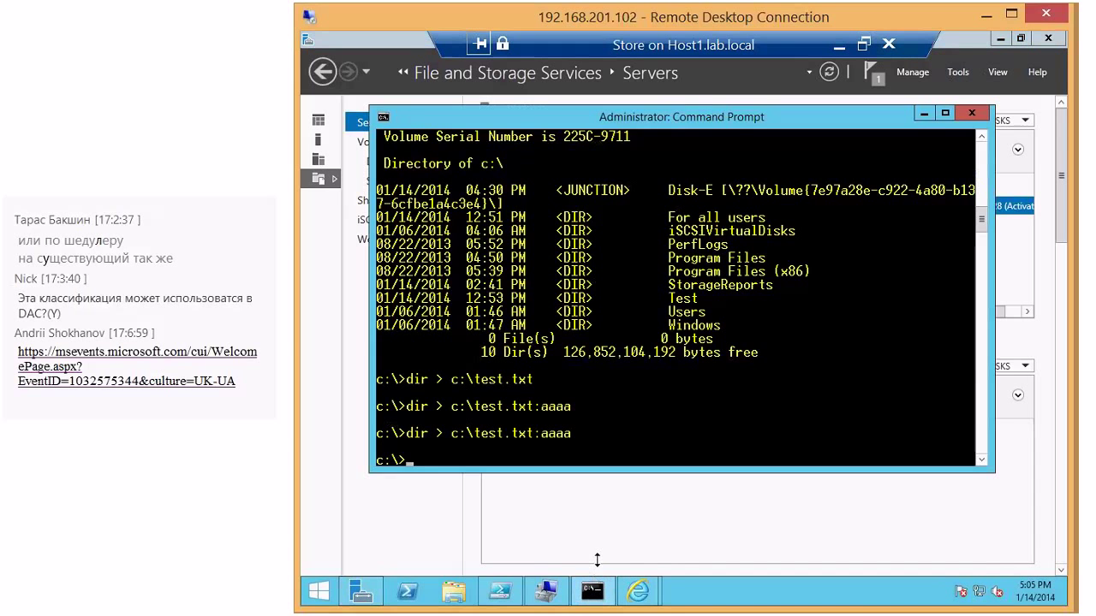
type("du")
type("e")
type("d")
key("BackSpace")
key("BackSpace")
key("BackSpace")
type("edup")
key("Return")
key("Up")
key("BackSpace")
key("BackSpace")
key("BackSpace")
key("BackSpace")
key("BackSpace")
type("set-")
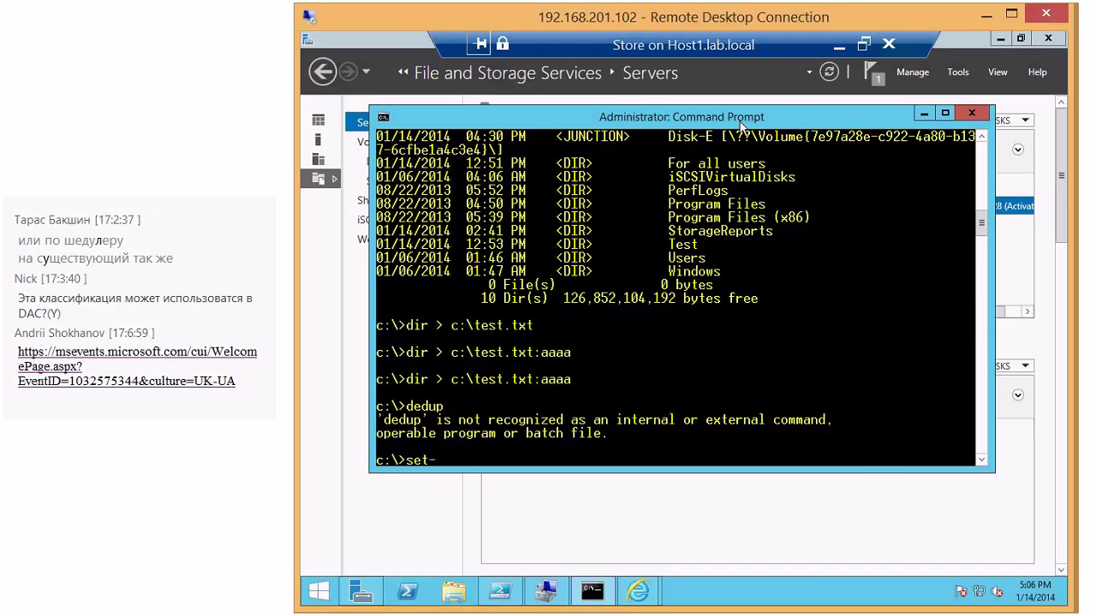
type("def")
key("BackSpace")
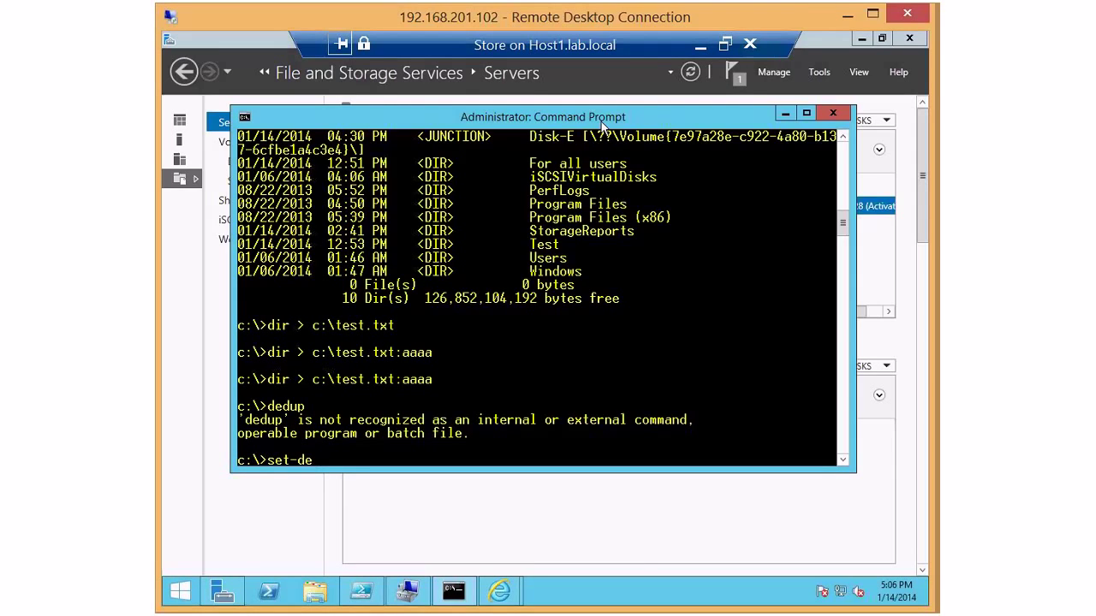
key("Escape")
- Switch to Server Manager's disk list and check which actions are available for the New Vol virtual disk
left_click(225, 592)
left_click(240, 161)
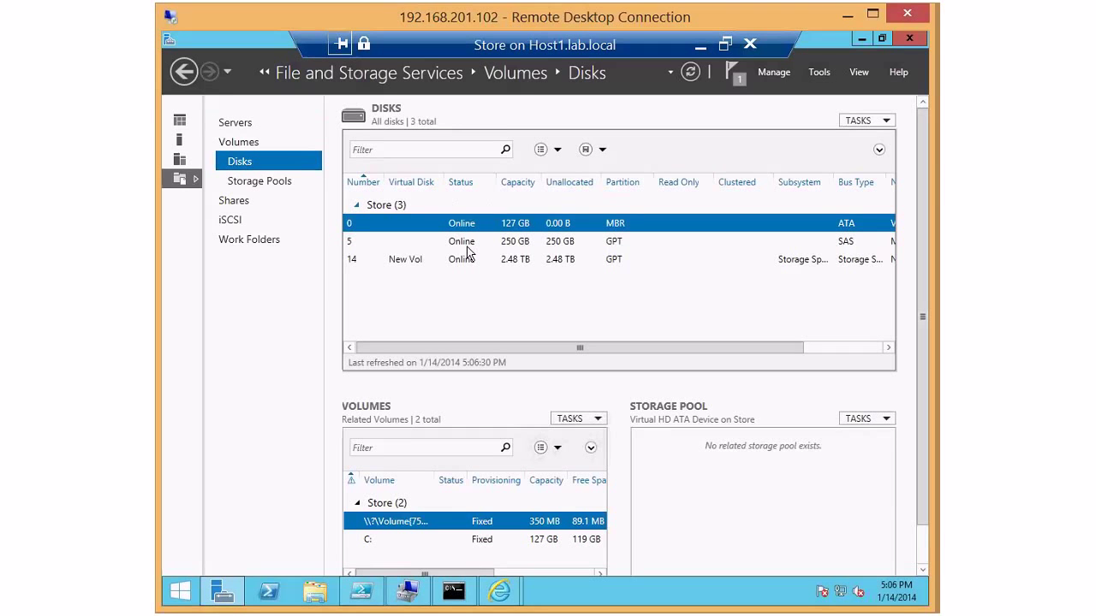
left_click(410, 261)
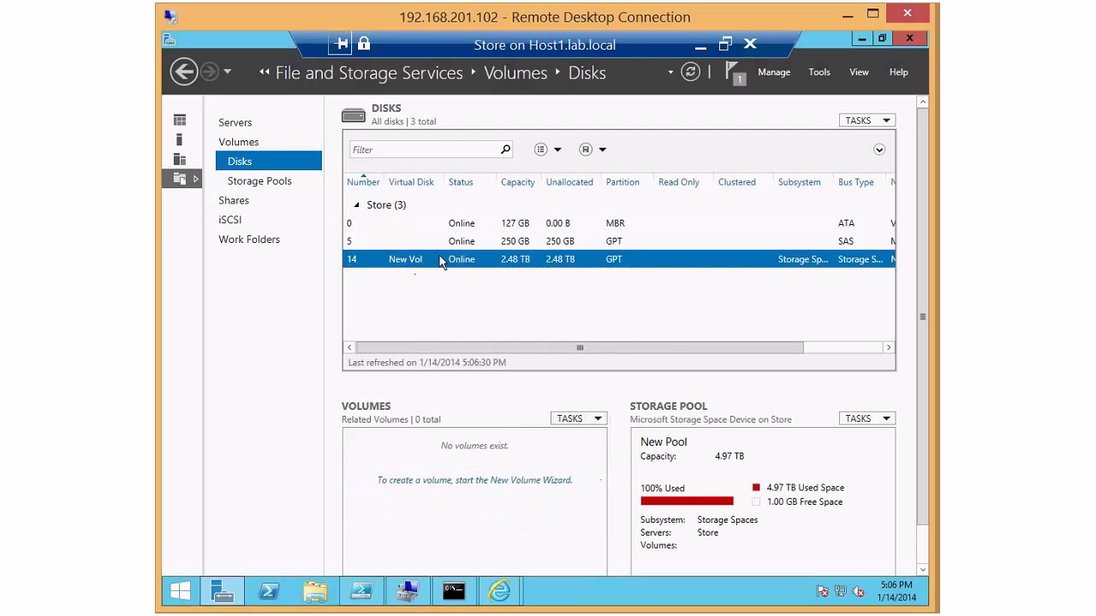
right_click(443, 261)
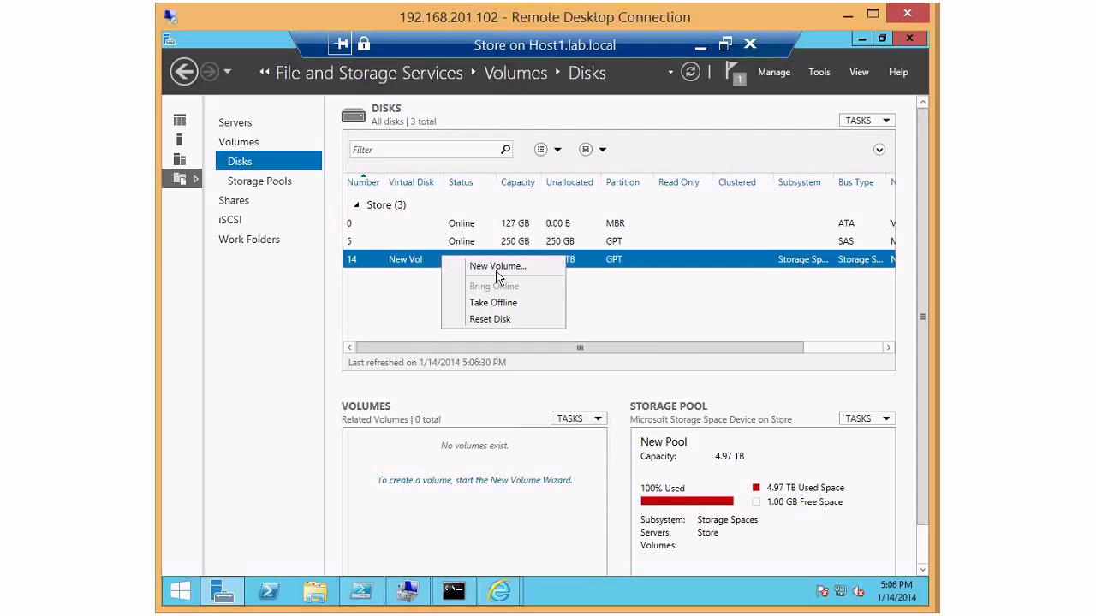
left_click(652, 252)
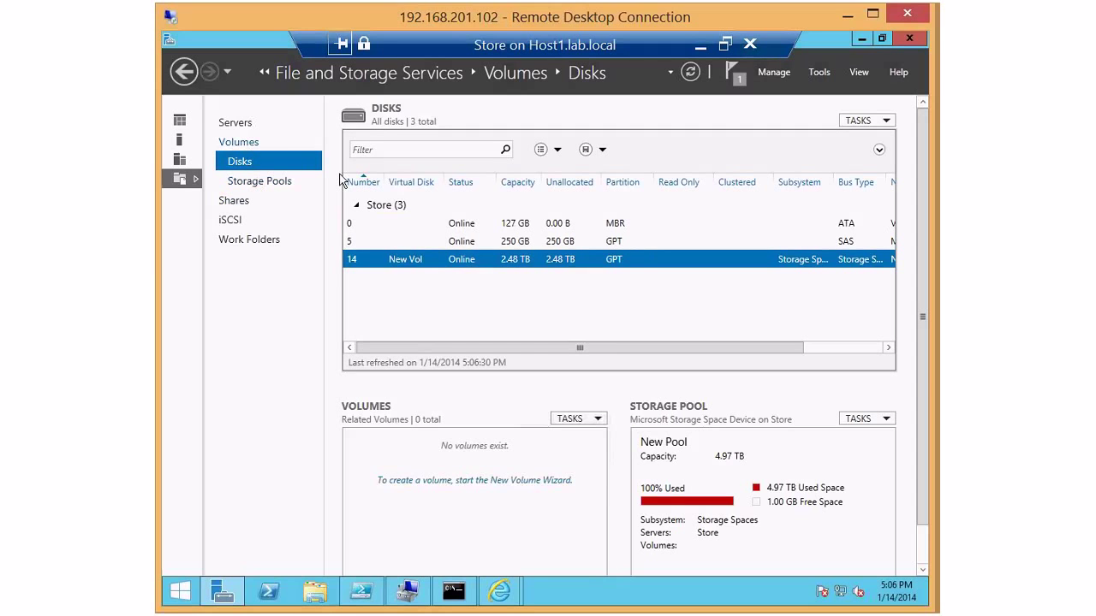
- Open the data deduplication settings of volume E:
left_click(238, 142)
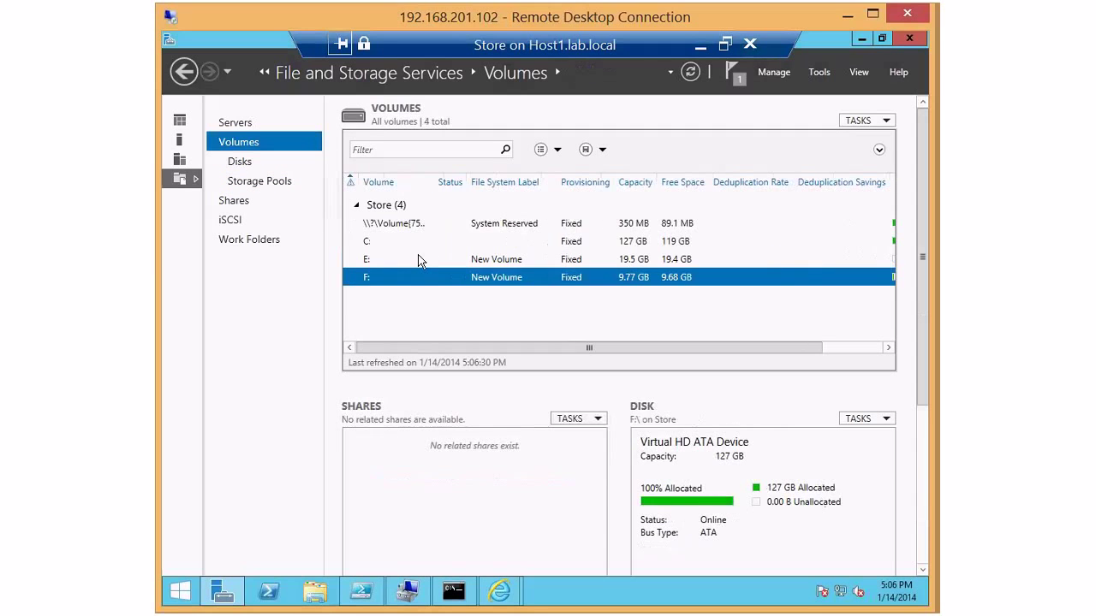
left_click(431, 258)
right_click(431, 259)
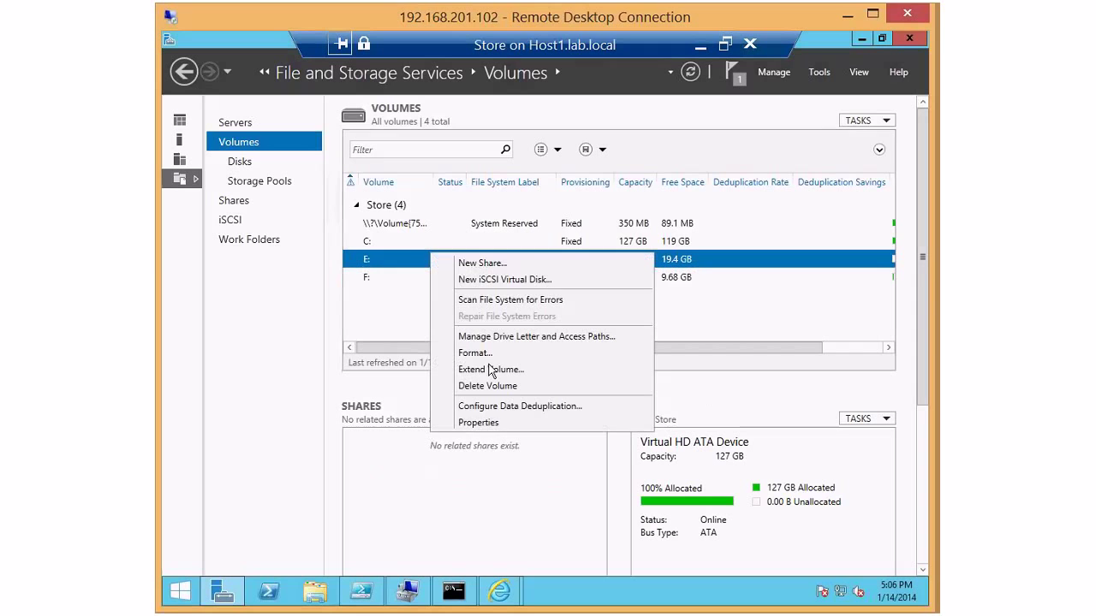
left_click(496, 405)
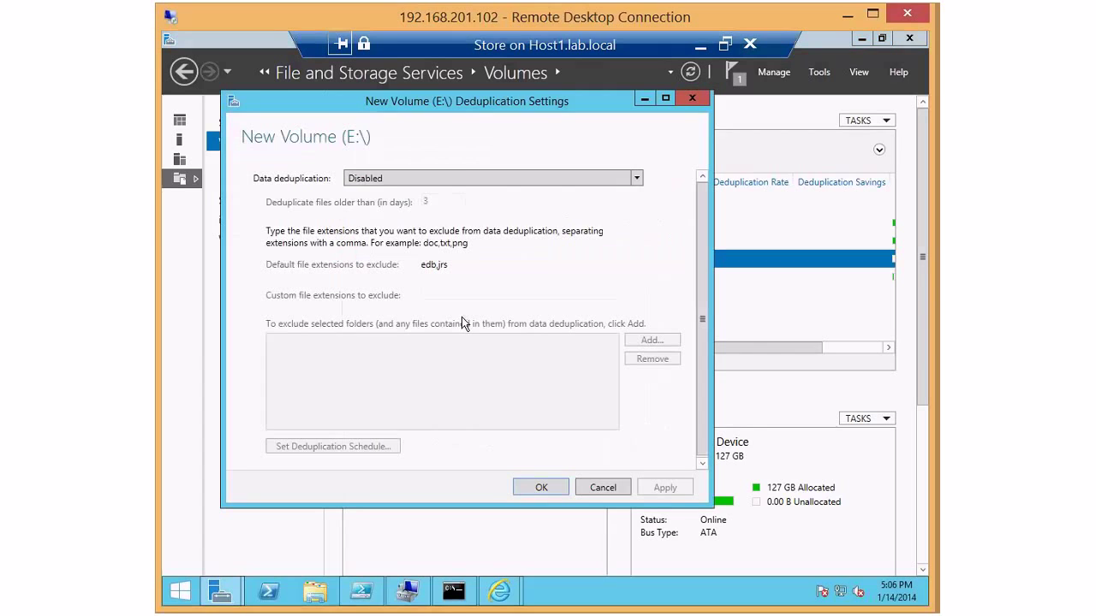
- Set data deduplication to General purpose file server and add the root folder \ to the excluded folders
left_click(460, 178)
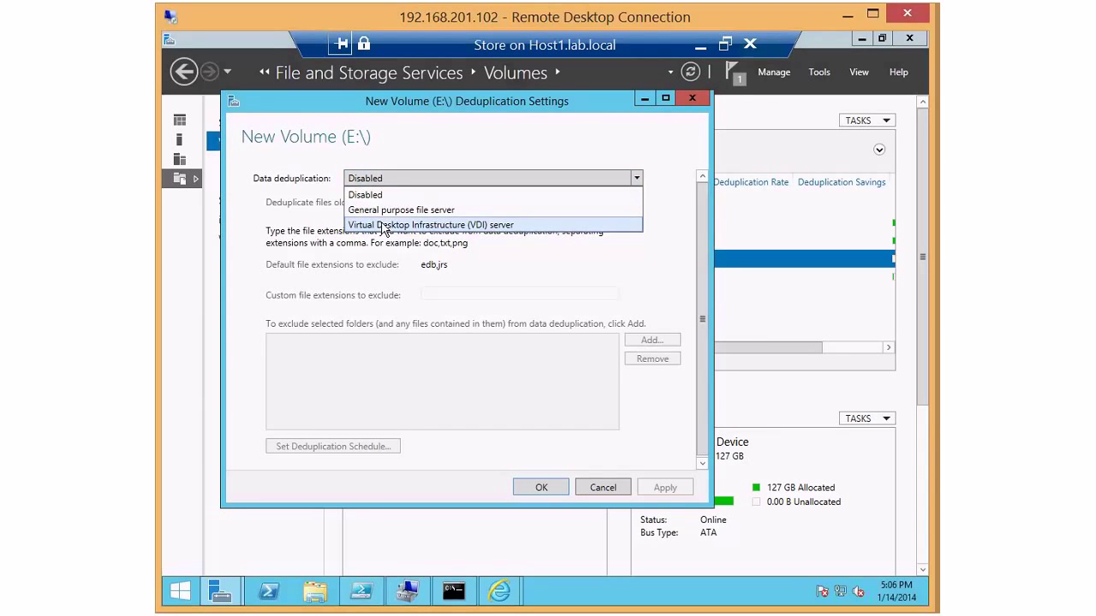
left_click(391, 183)
left_click(454, 177)
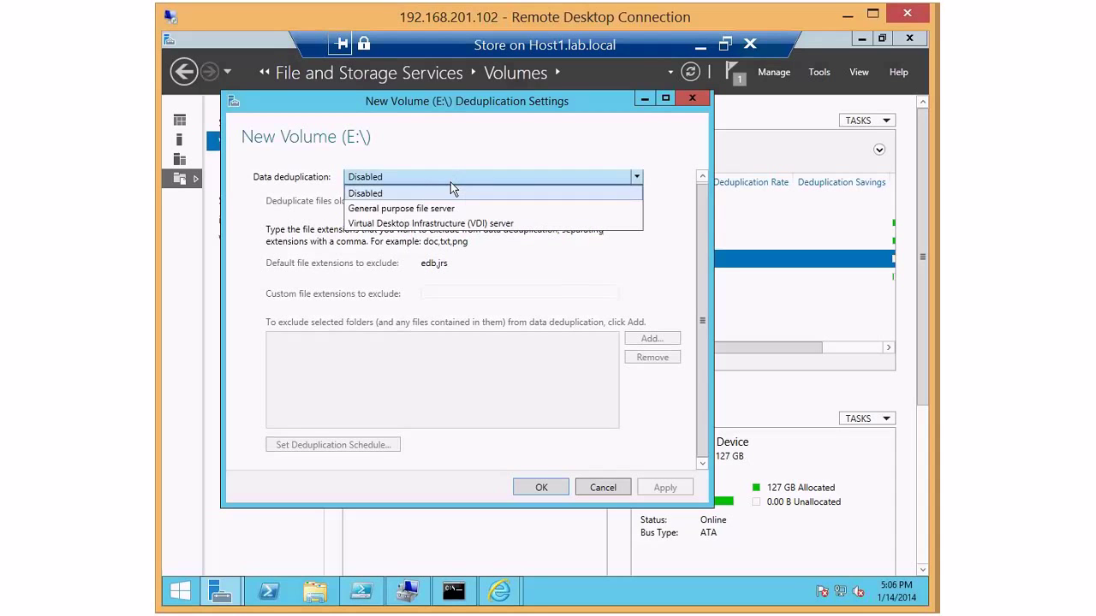
left_click(422, 209)
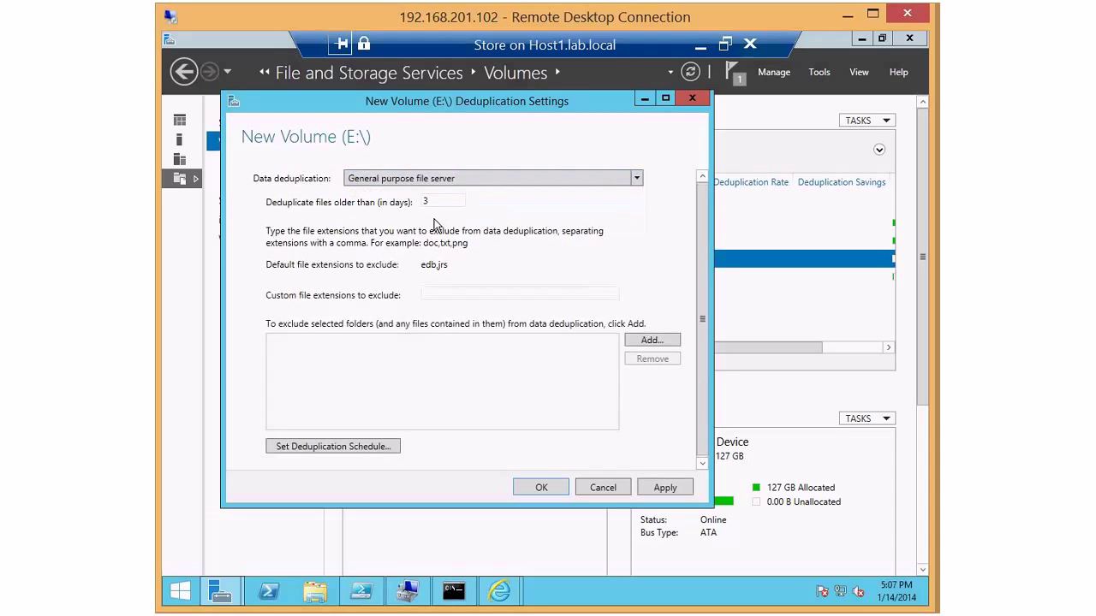
left_click(651, 341)
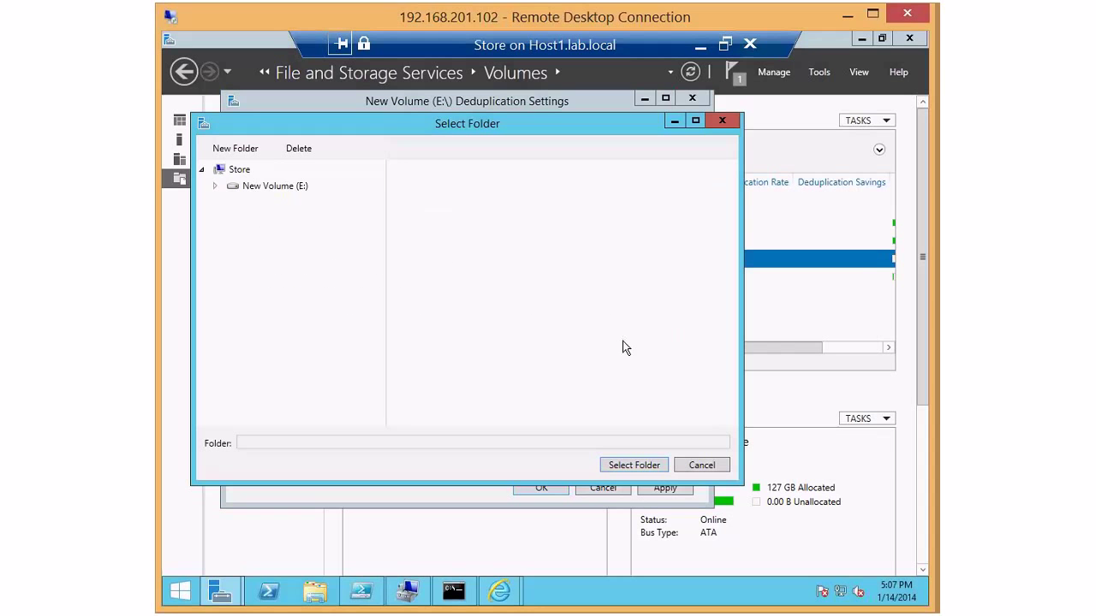
left_click(634, 466)
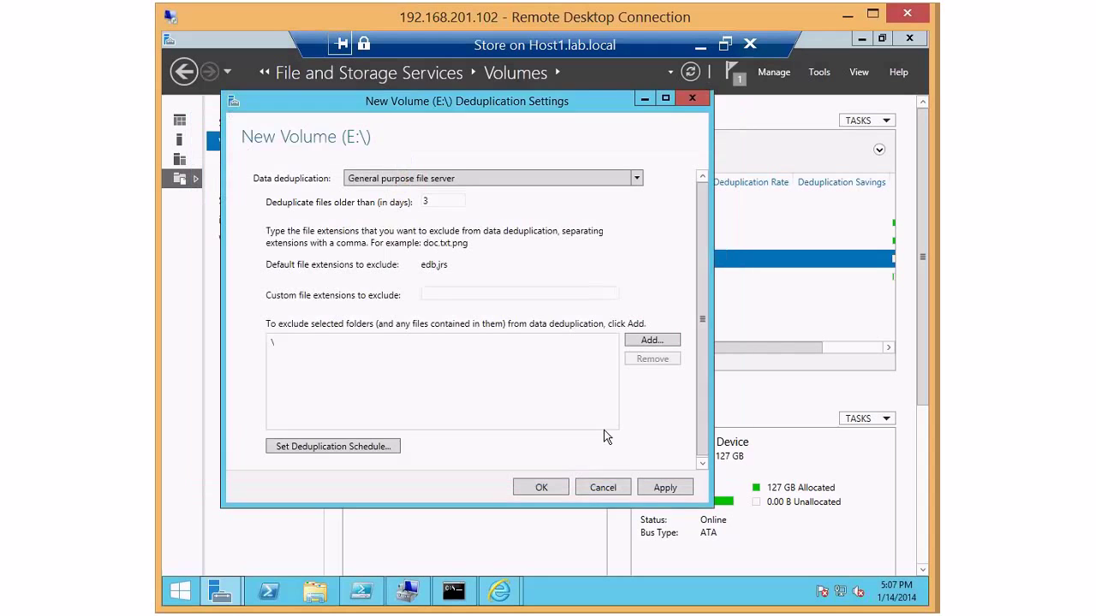
- Review the deduplication schedule and try to apply the Virtual Desktop Infrastructure (VDI) server deduplication type to volume E:
left_click(316, 449)
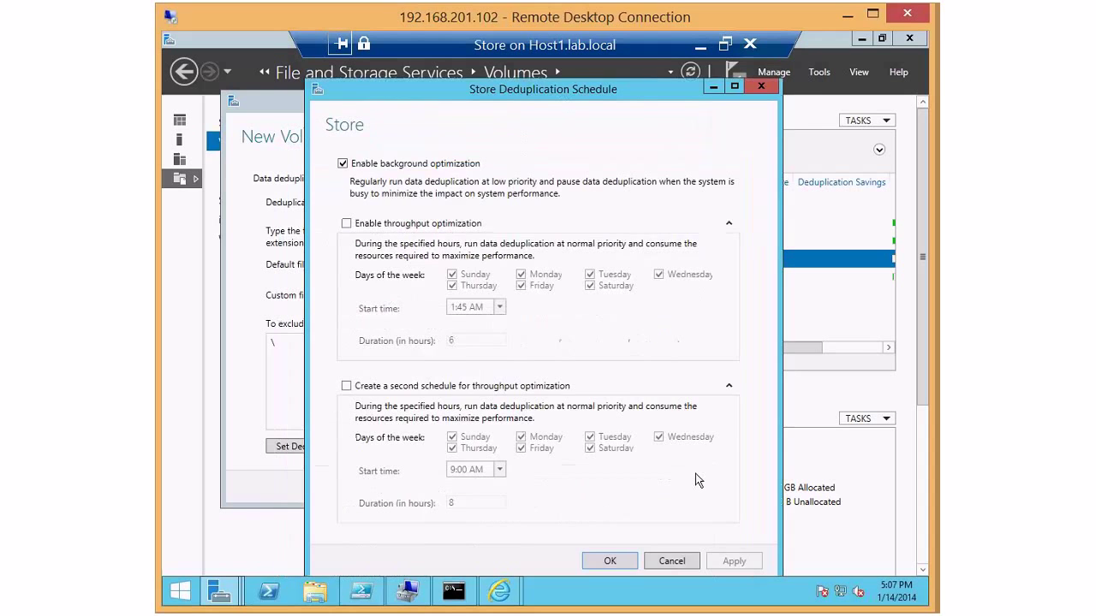
left_click(609, 561)
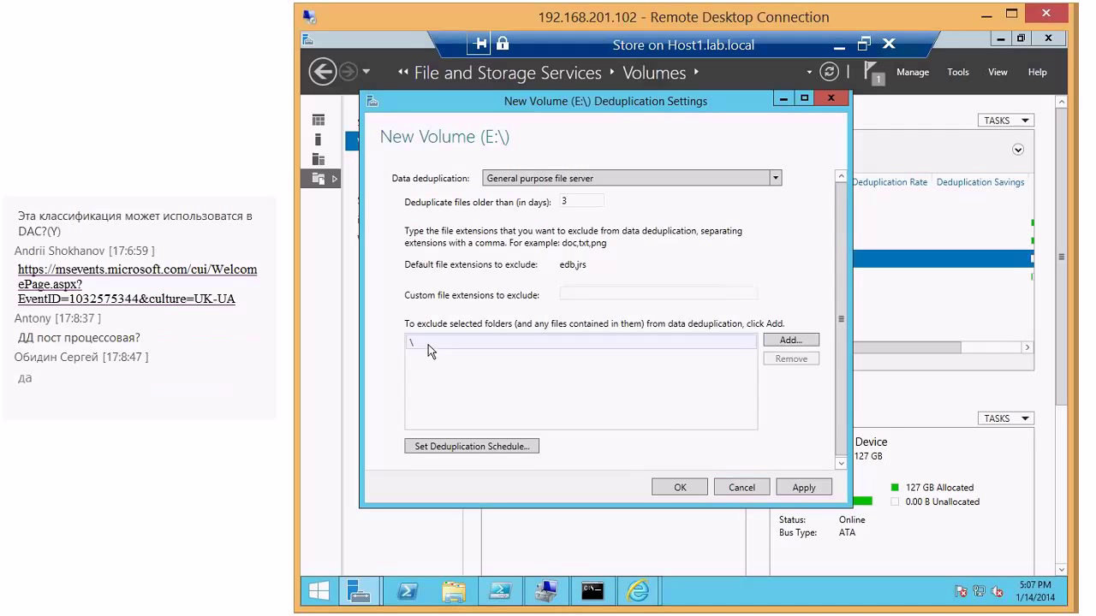
left_click(589, 181)
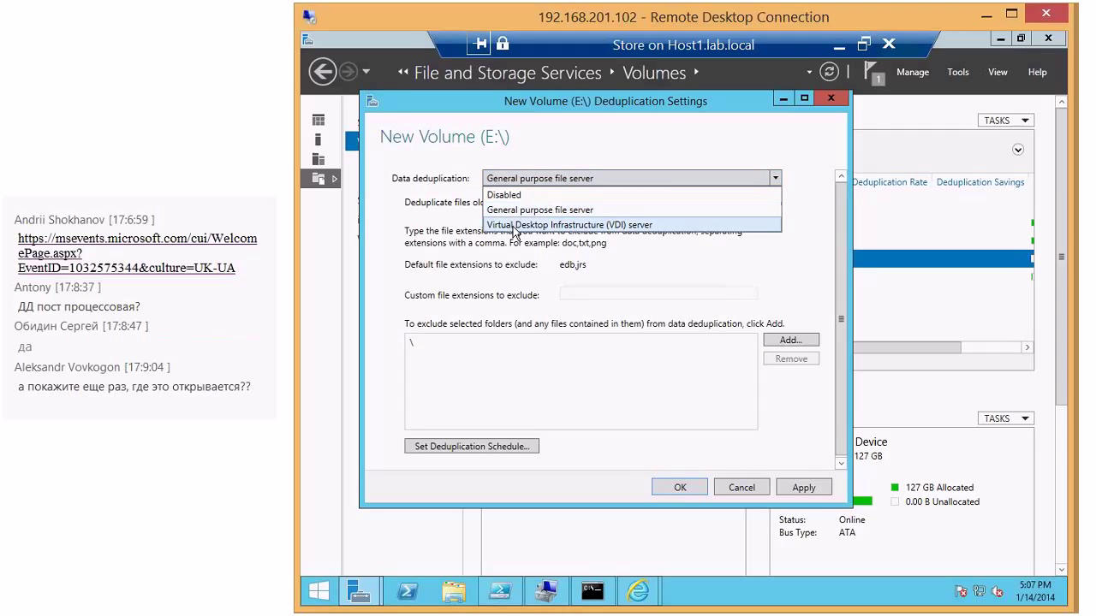
left_click(515, 225)
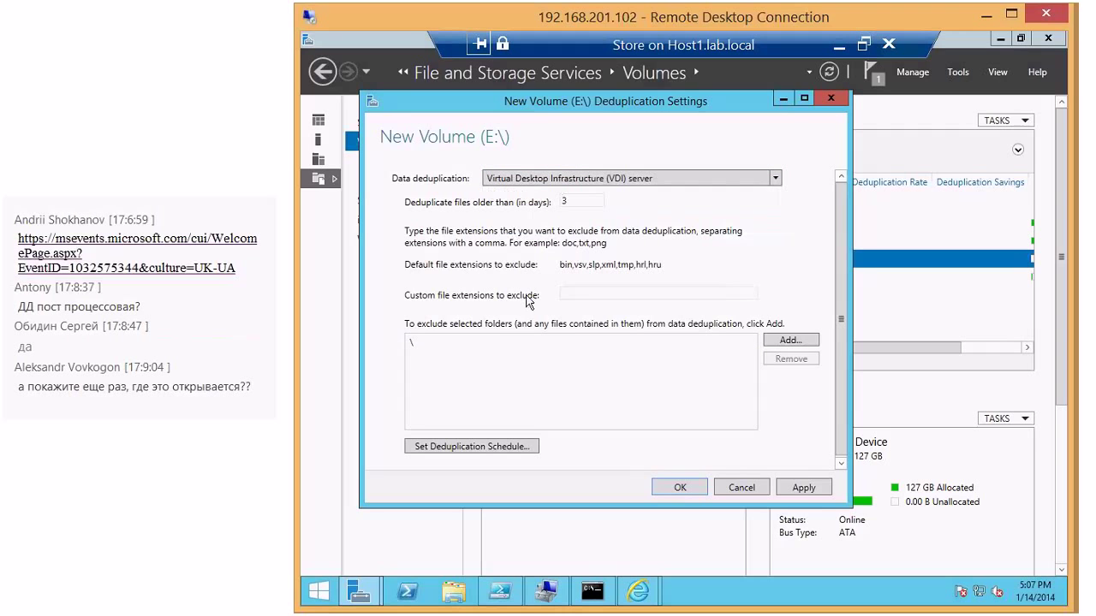
left_click(685, 485)
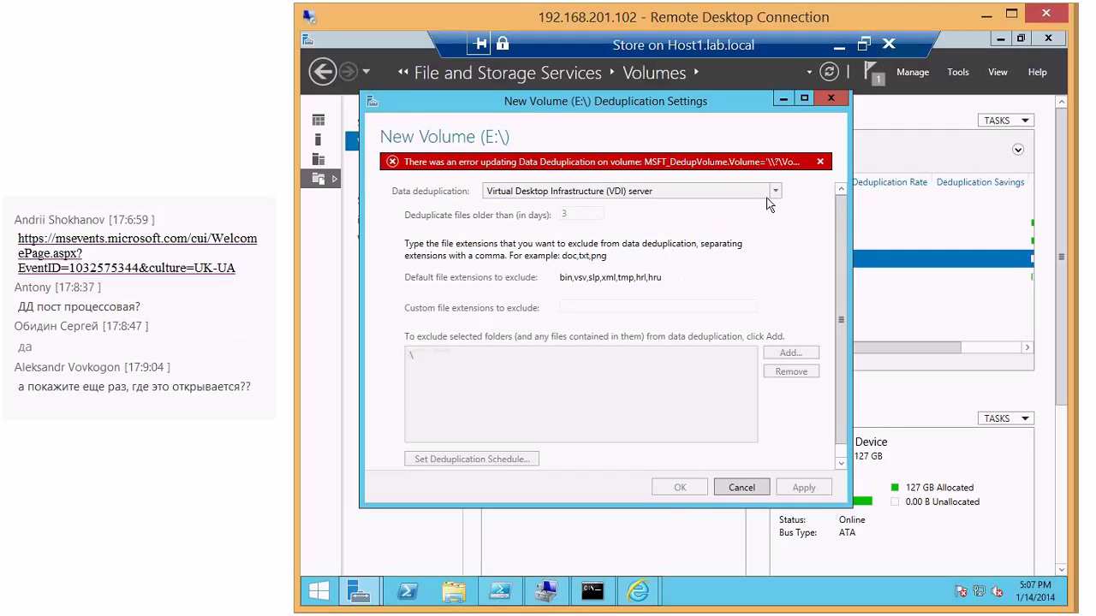
left_click(742, 487)
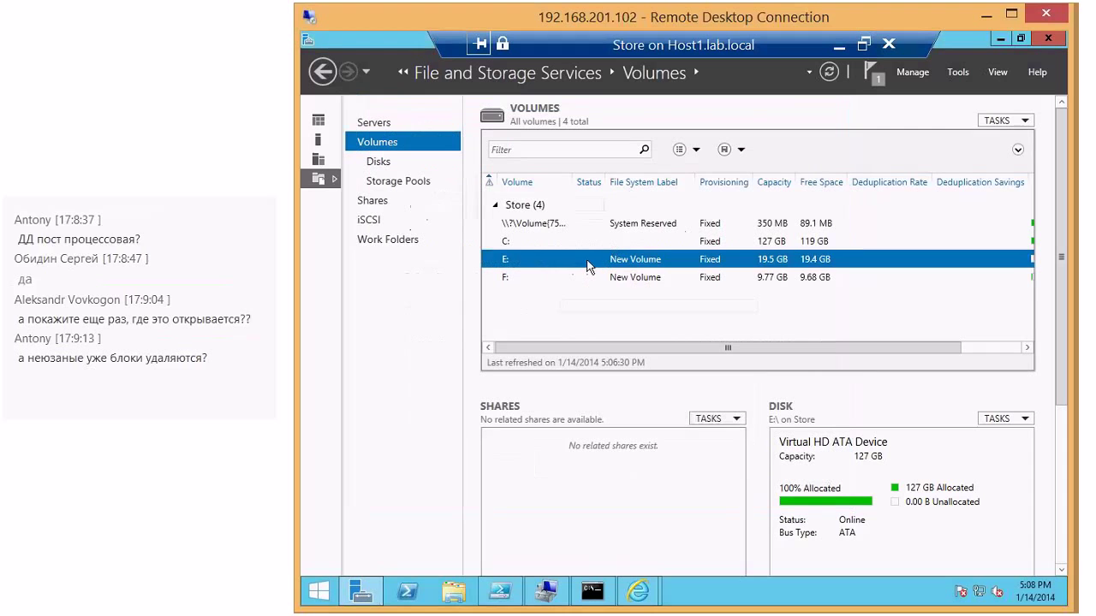
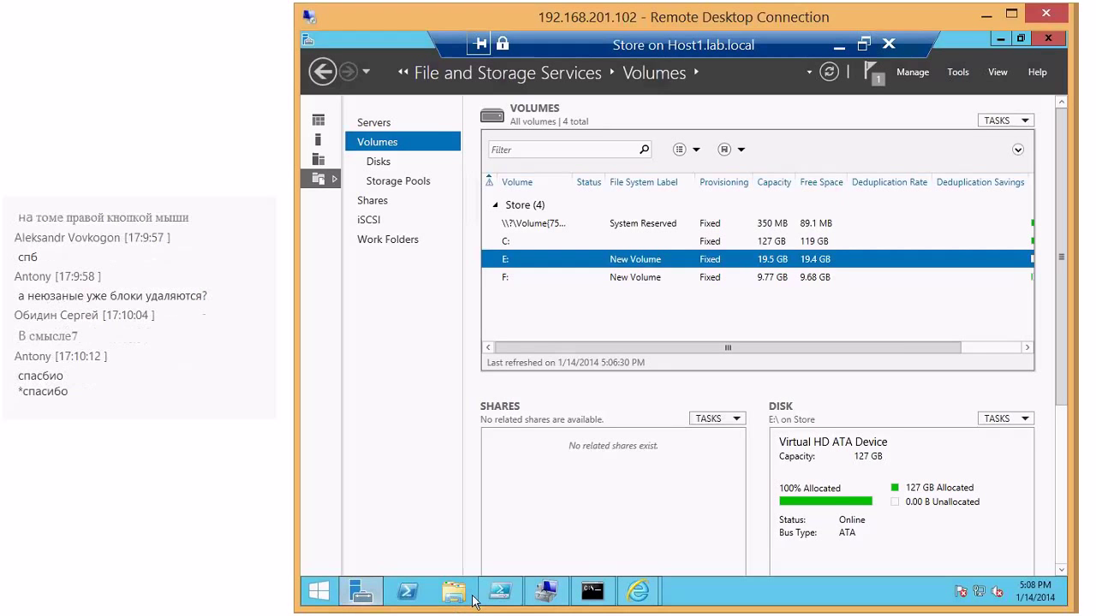
- Search the server's programs for Paint and open it with a blank canvas
left_click(318, 590)
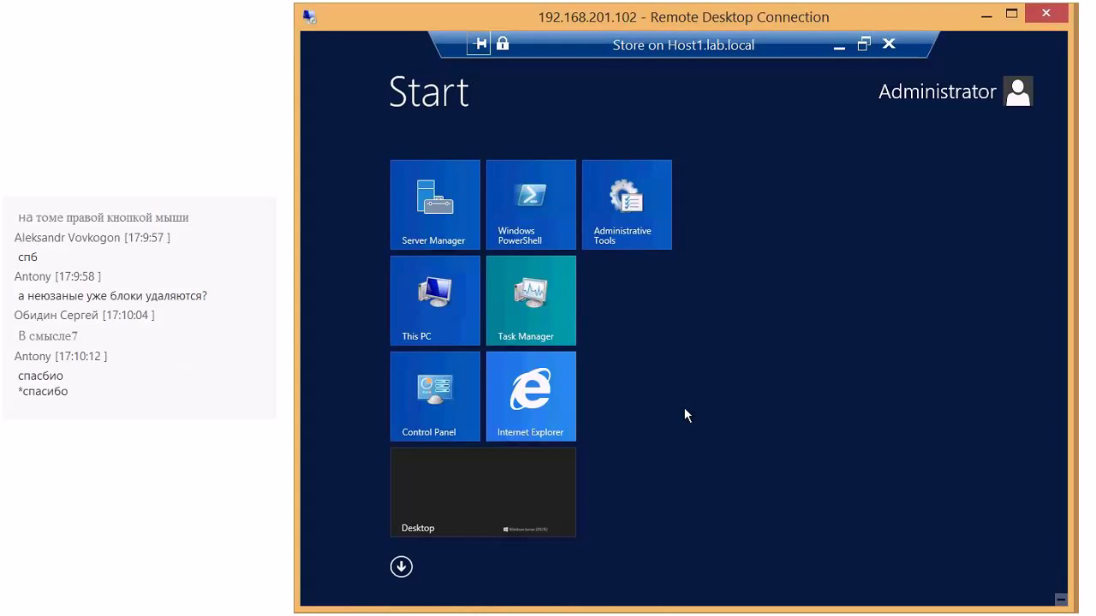
type("notepad")
key("BackSpace")
key("BackSpace")
key("BackSpace")
key("BackSpace")
key("BackSpace")
key("BackSpace")
key("BackSpace")
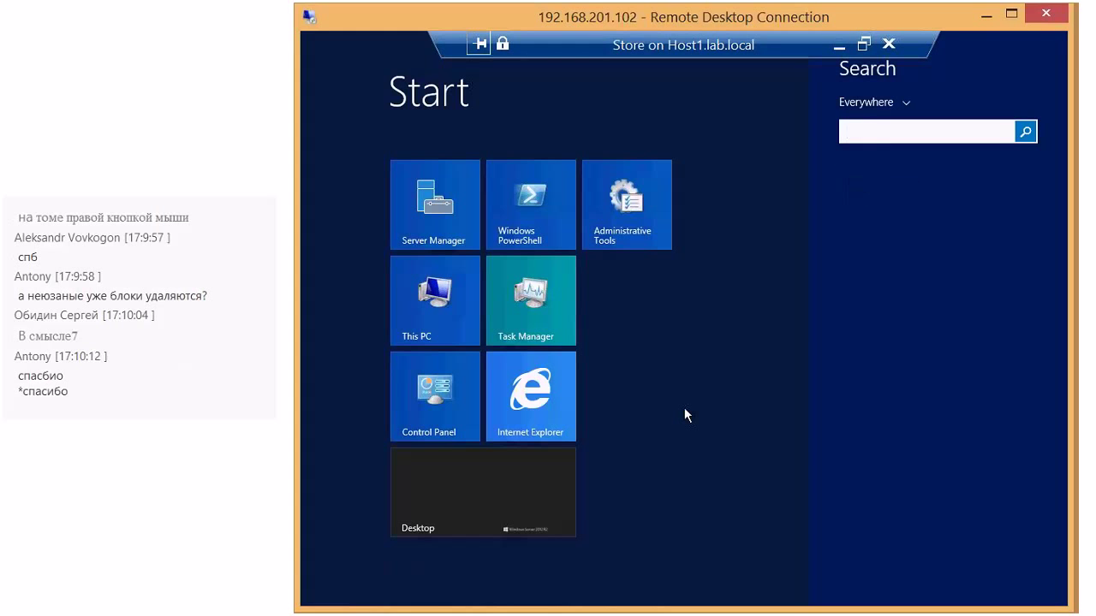
type("mspant")
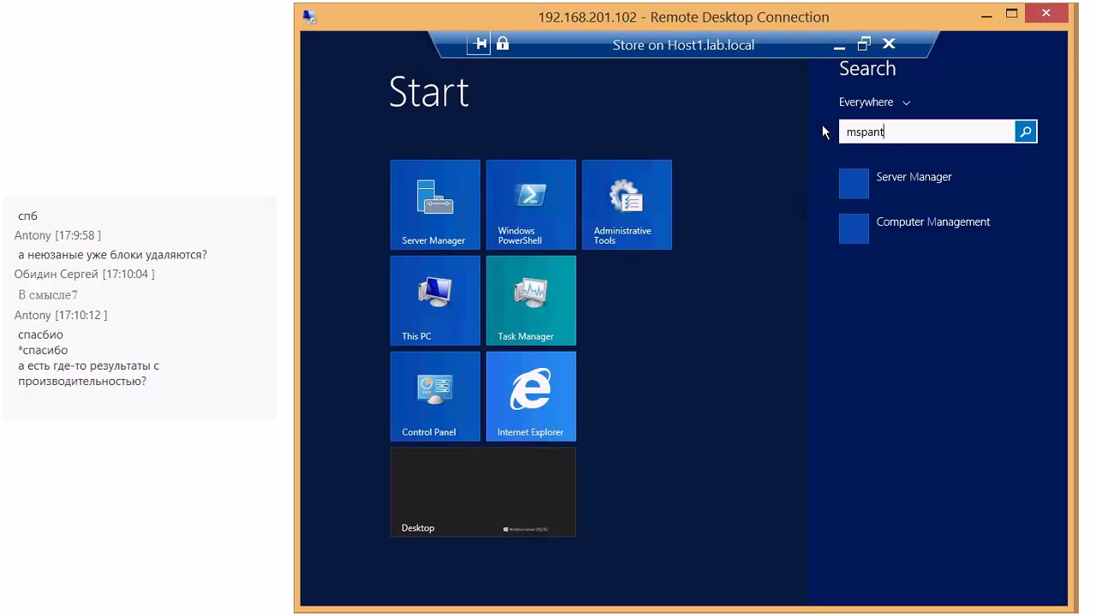
key("ctrl+a")
type("paint")
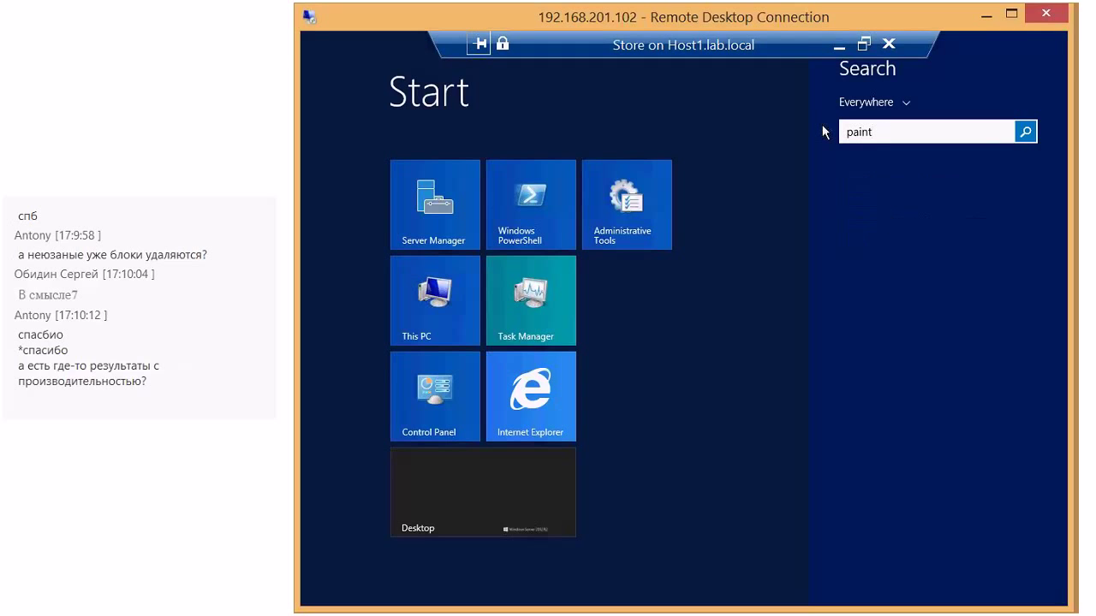
left_click(1024, 133)
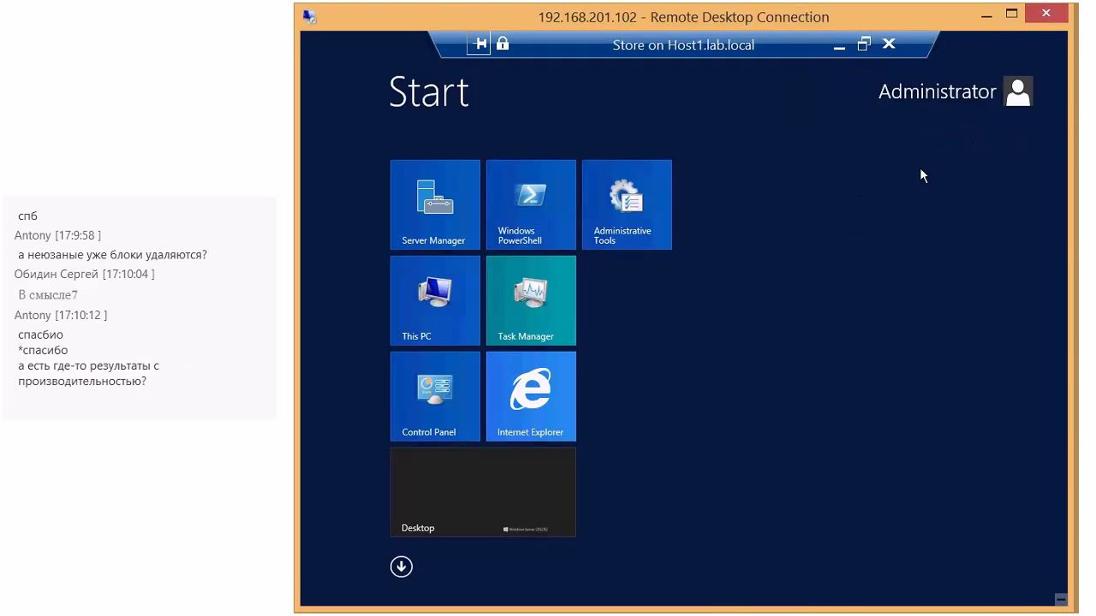
key("Escape")
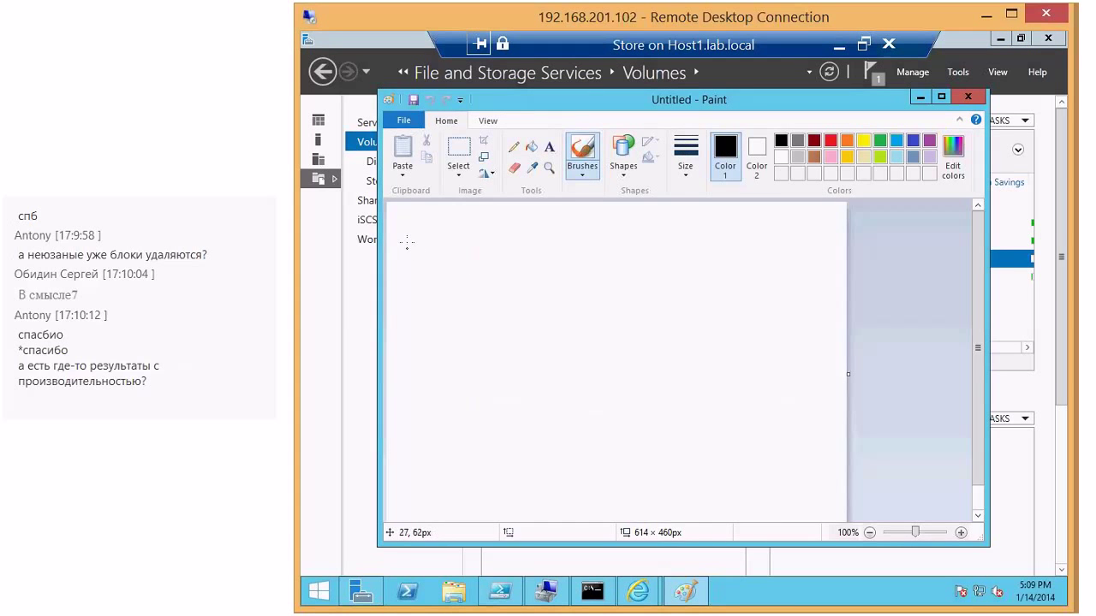
- Draw a row numbered 1 with a long bar divided into blocks labelled A, B, C and D
mouse_move(403, 254)
left_mouse_down()
mouse_move(419, 242)
mouse_move(420, 275)
mouse_move(434, 274)
left_mouse_up()
mouse_move(487, 241)
left_mouse_down()
mouse_move(531, 269)
mouse_move(805, 266)
mouse_move(489, 245)
mouse_move(770, 238)
mouse_move(801, 249)
mouse_move(801, 267)
left_mouse_up()
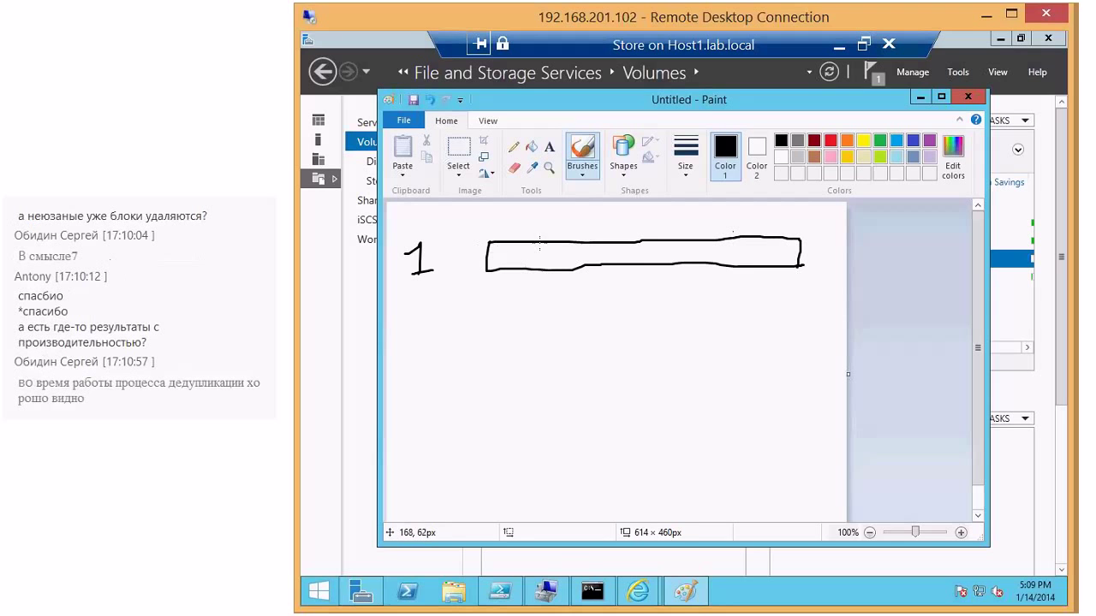
left_click_drag(541, 246, 553, 274)
left_click_drag(608, 245, 609, 260)
left_click_drag(671, 243, 666, 272)
mouse_move(507, 269)
left_mouse_down()
mouse_move(570, 258)
mouse_move(563, 271)
left_mouse_up()
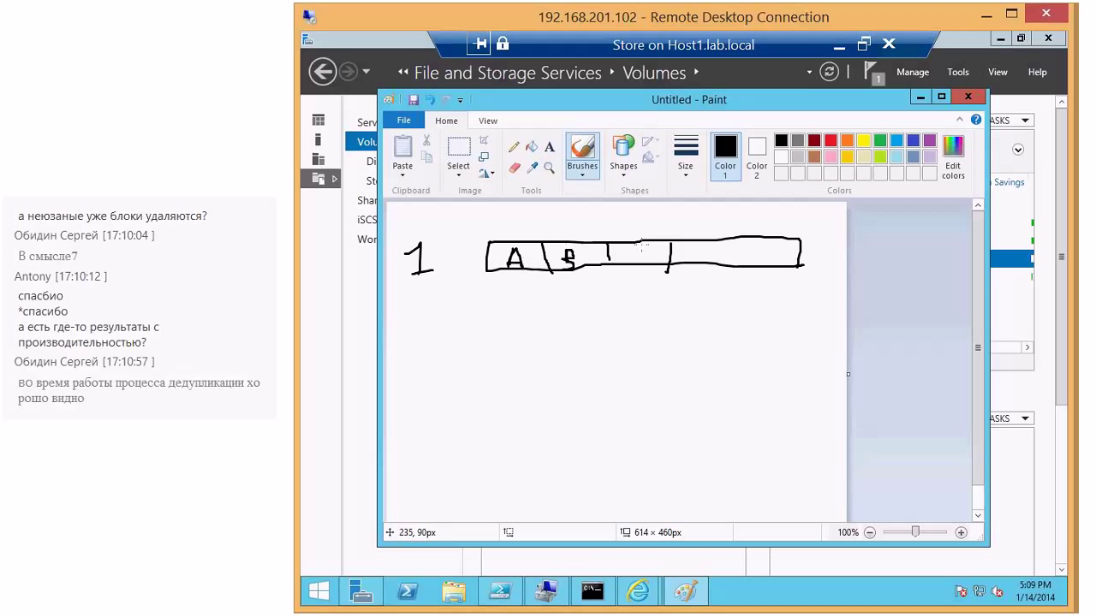
mouse_move(648, 247)
left_mouse_down()
mouse_move(630, 256)
mouse_move(646, 269)
left_mouse_up()
left_click_drag(719, 241, 718, 267)
- Draw a row numbered 2 below the first, with a bar divided into blocks labelled A, C, E and F
mouse_move(424, 312)
left_mouse_down()
mouse_move(419, 364)
mouse_move(447, 365)
left_mouse_up()
mouse_move(498, 316)
left_mouse_down()
mouse_move(497, 356)
mouse_move(764, 351)
left_mouse_up()
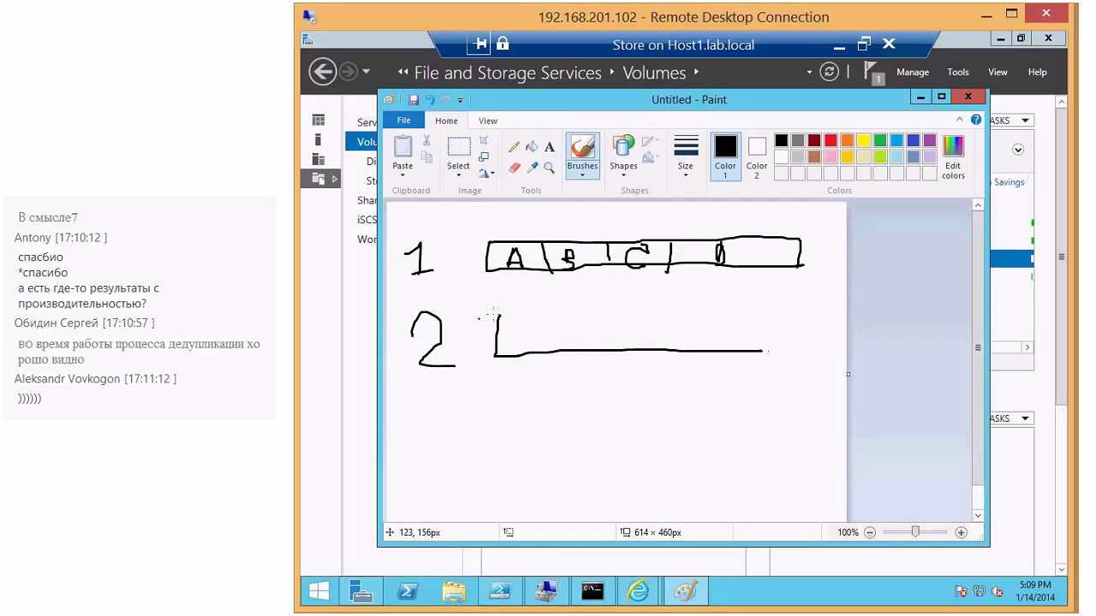
scroll(492, 311, "down", 1)
mouse_move(498, 285)
left_mouse_down()
mouse_move(765, 286)
mouse_move(755, 328)
mouse_move(764, 298)
left_mouse_up()
left_click_drag(543, 289, 545, 322)
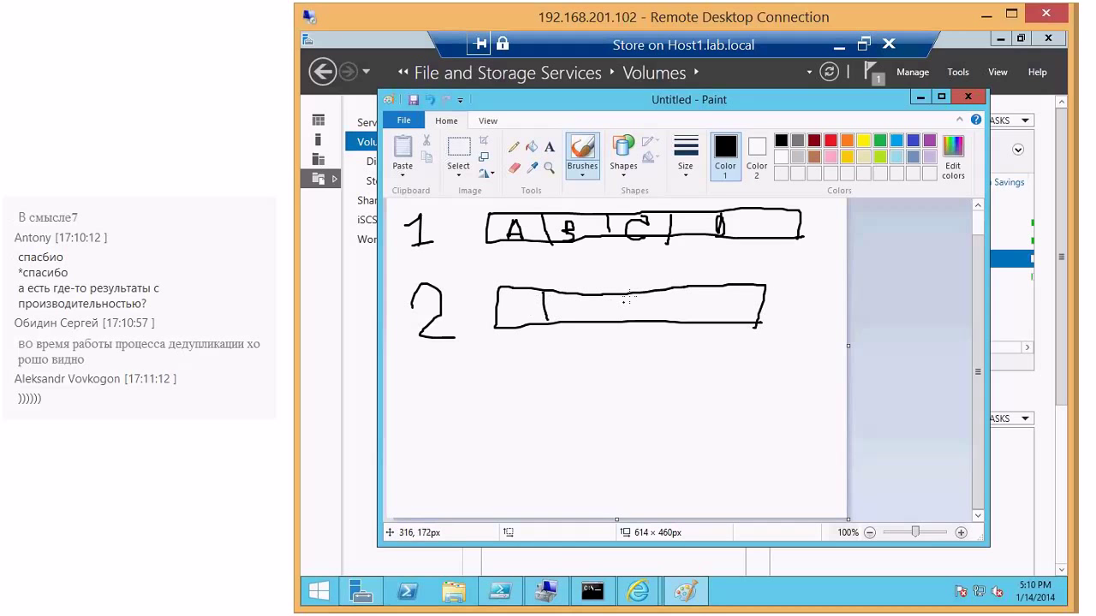
left_click_drag(629, 293, 629, 318)
left_click_drag(691, 285, 692, 319)
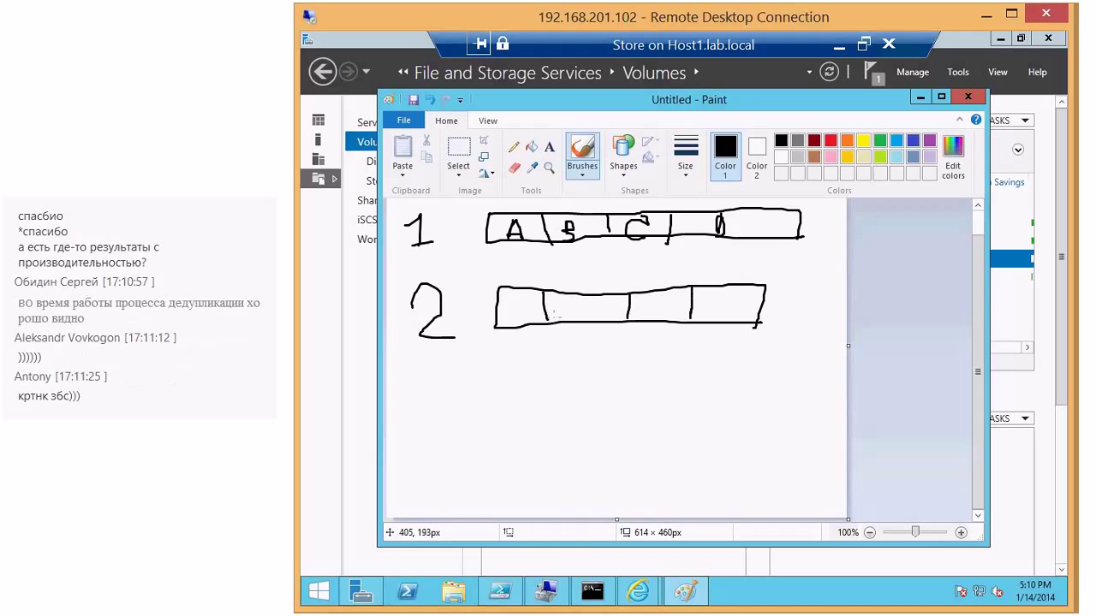
mouse_move(510, 320)
left_mouse_down()
mouse_move(515, 295)
mouse_move(522, 321)
mouse_move(568, 308)
mouse_move(595, 317)
left_mouse_up()
mouse_move(660, 303)
left_mouse_down()
mouse_move(658, 320)
mouse_move(668, 310)
mouse_move(708, 324)
left_mouse_up()
mouse_move(707, 299)
left_mouse_down()
mouse_move(720, 299)
mouse_move(717, 311)
left_mouse_up()
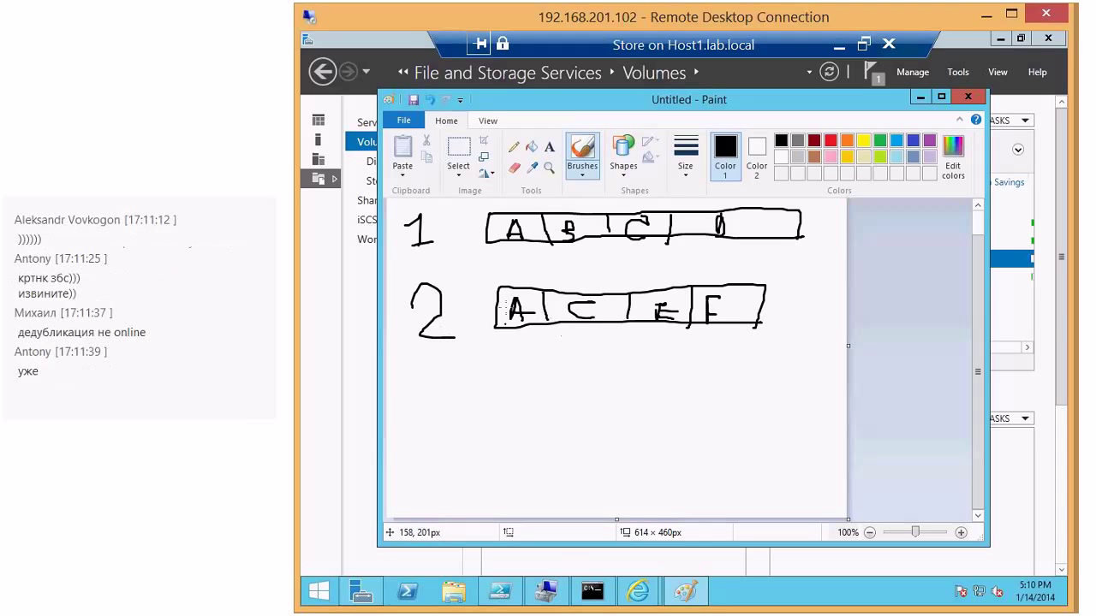
- Cross out blocks A and C in row 2 and draw arrows from them to the matching blocks in row 1
left_click_drag(487, 270, 538, 367)
left_click_drag(532, 291, 494, 330)
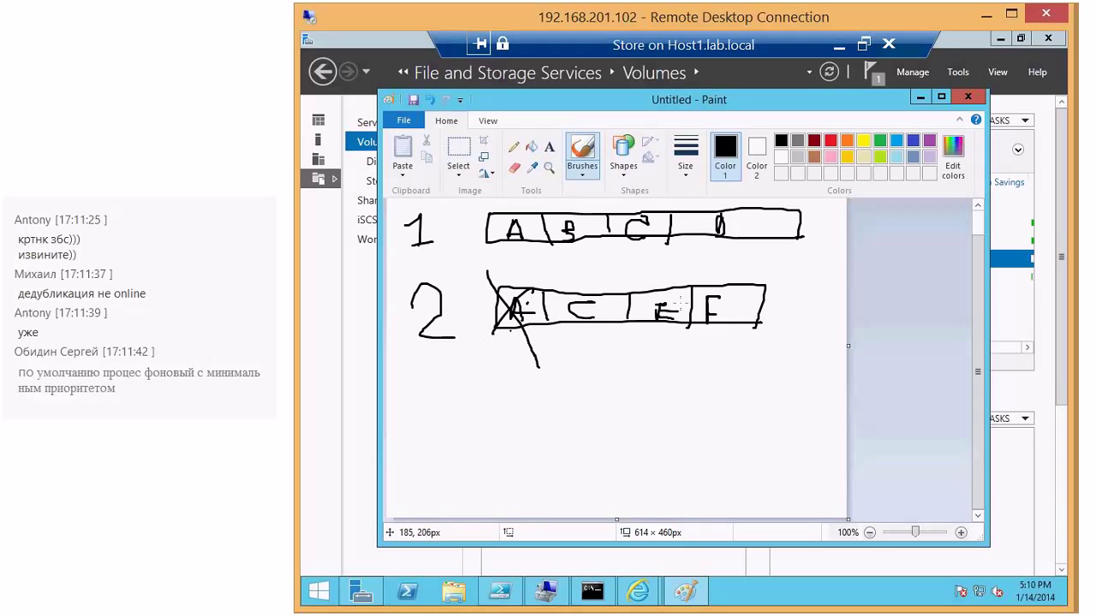
left_click_drag(572, 295, 608, 344)
left_click_drag(599, 277, 574, 322)
mouse_move(516, 251)
left_mouse_down()
mouse_move(519, 287)
mouse_move(515, 249)
mouse_move(542, 272)
mouse_move(595, 262)
mouse_move(621, 241)
mouse_move(633, 269)
left_mouse_up()
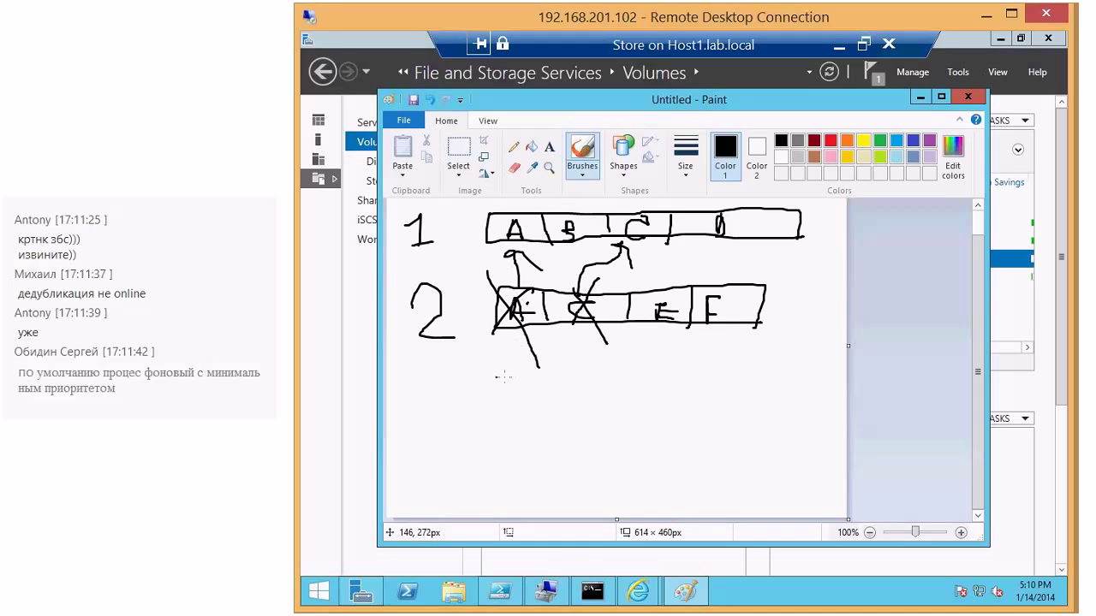
- Draw a square filled with a scribble below row 2 and strike a horizontal line through the blocks of both rows
mouse_move(496, 375)
left_mouse_down()
mouse_move(540, 421)
mouse_move(481, 431)
mouse_move(495, 375)
left_mouse_up()
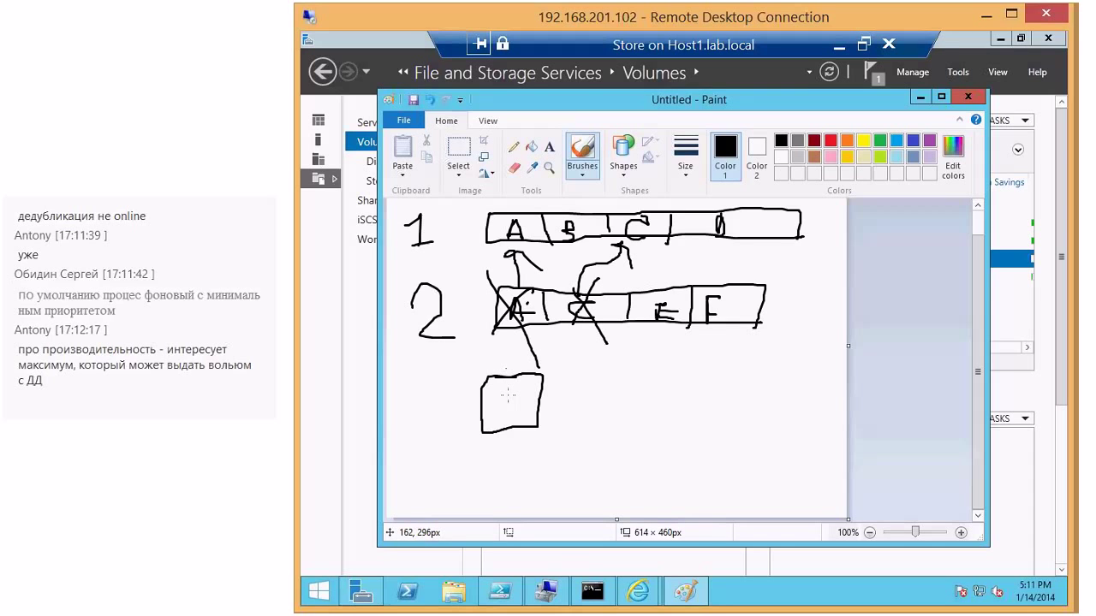
mouse_move(497, 390)
left_mouse_down()
mouse_move(486, 411)
mouse_move(514, 394)
mouse_move(527, 400)
left_mouse_up()
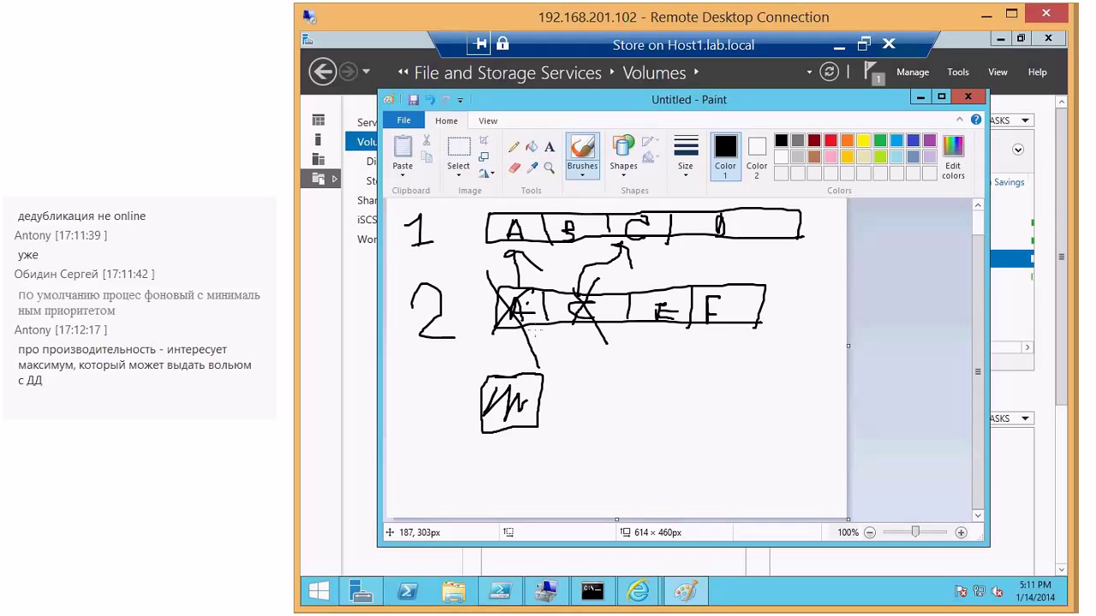
left_click_drag(524, 304, 772, 302)
mouse_move(510, 227)
left_mouse_down()
mouse_move(753, 215)
mouse_move(744, 228)
left_mouse_up()
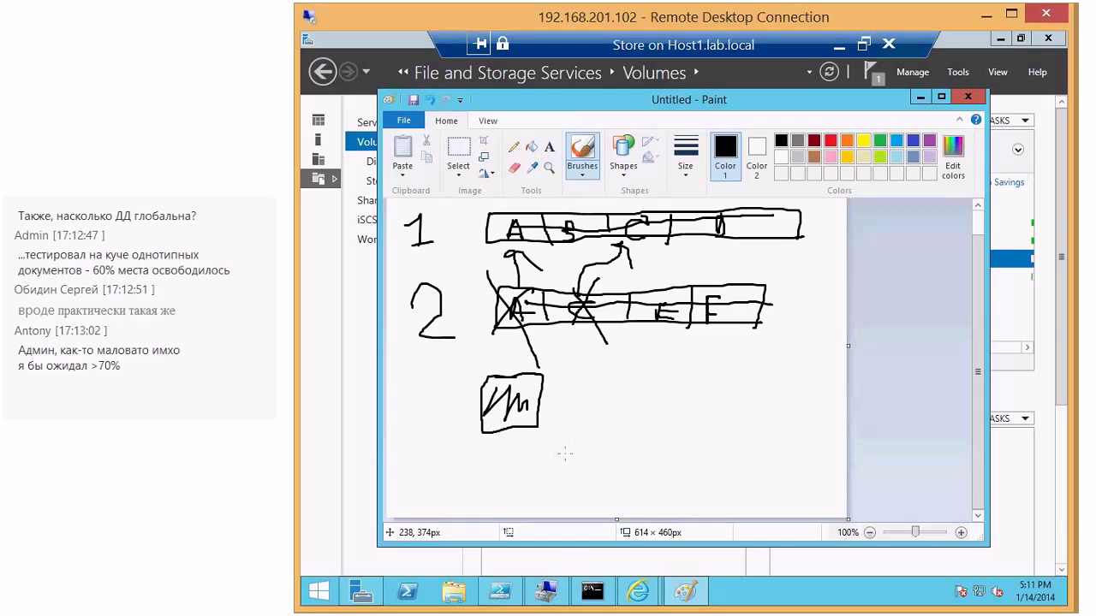
- Minimize Paint, switch to File Explorer and enable shadow copies for New Volume (E:)
left_click(920, 97)
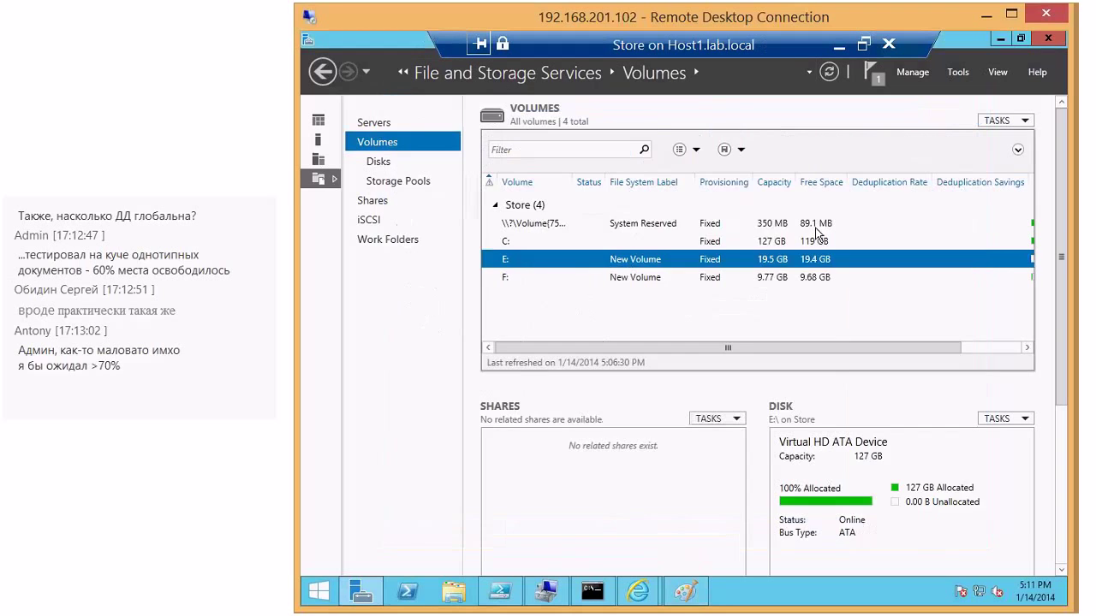
left_click(451, 595)
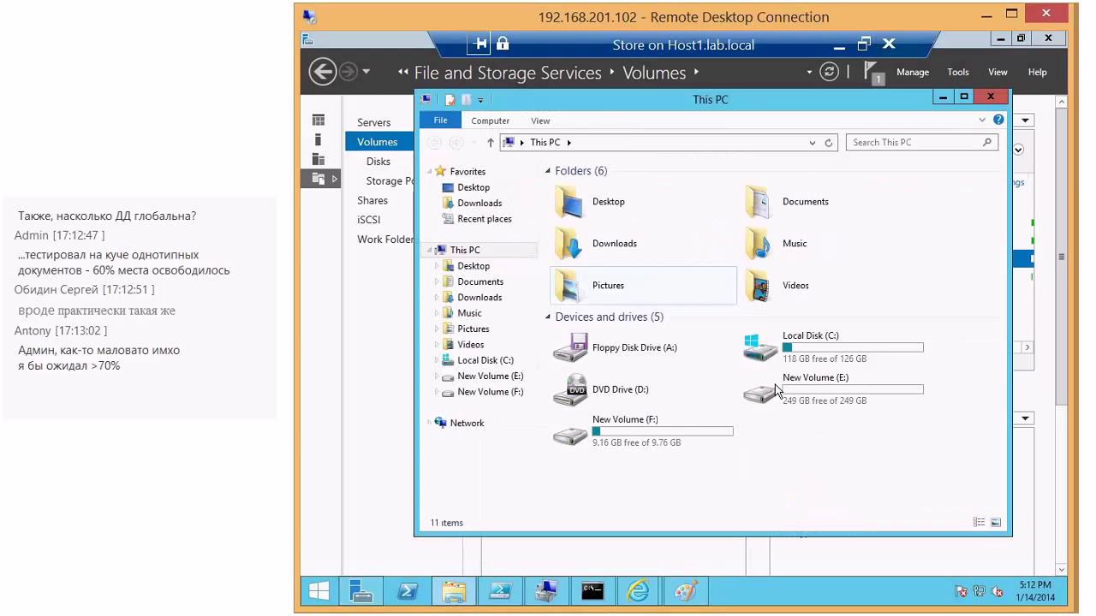
left_click(804, 381)
right_click(806, 382)
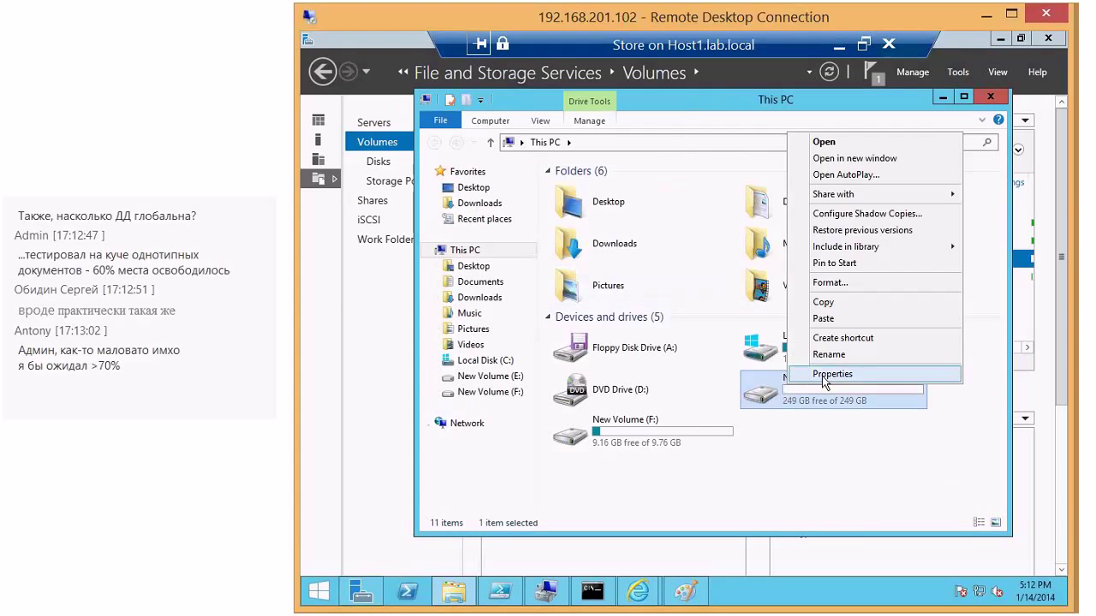
left_click(822, 374)
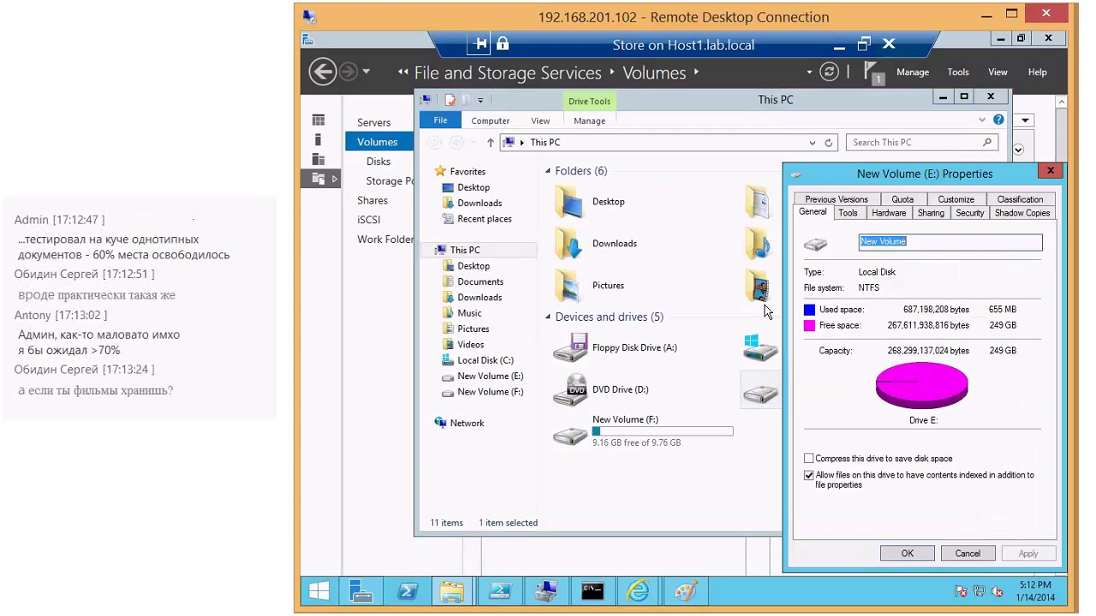
left_click(1015, 216)
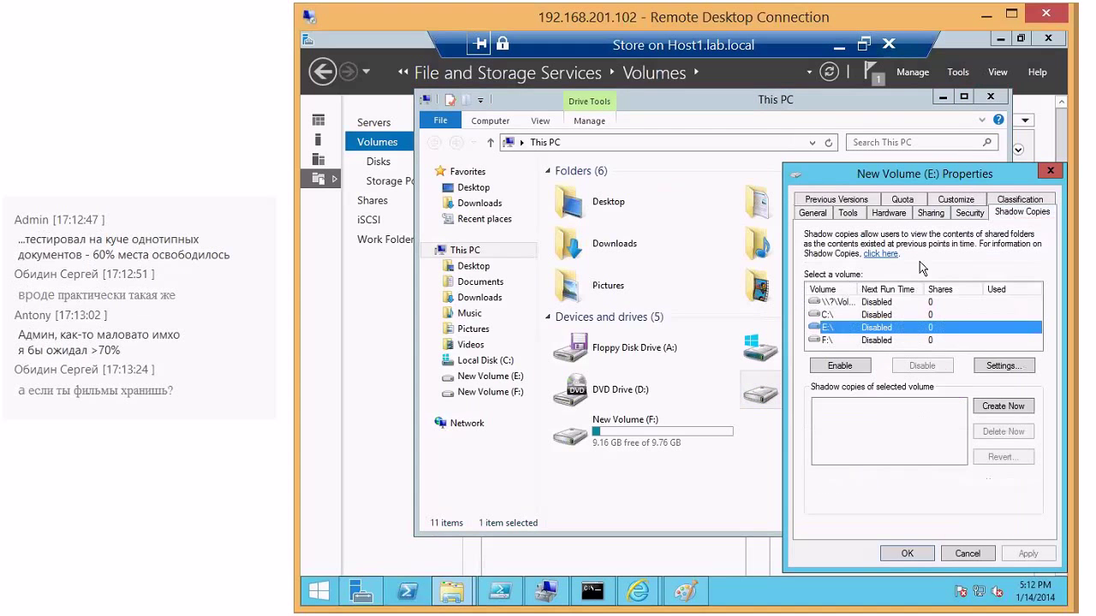
left_click(840, 370)
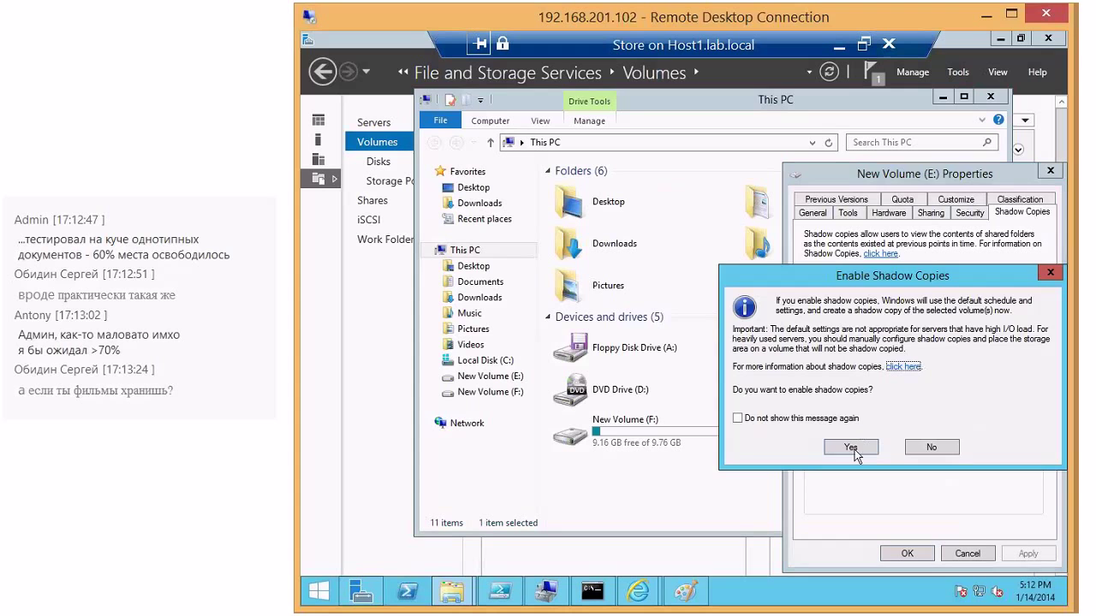
left_click(857, 449)
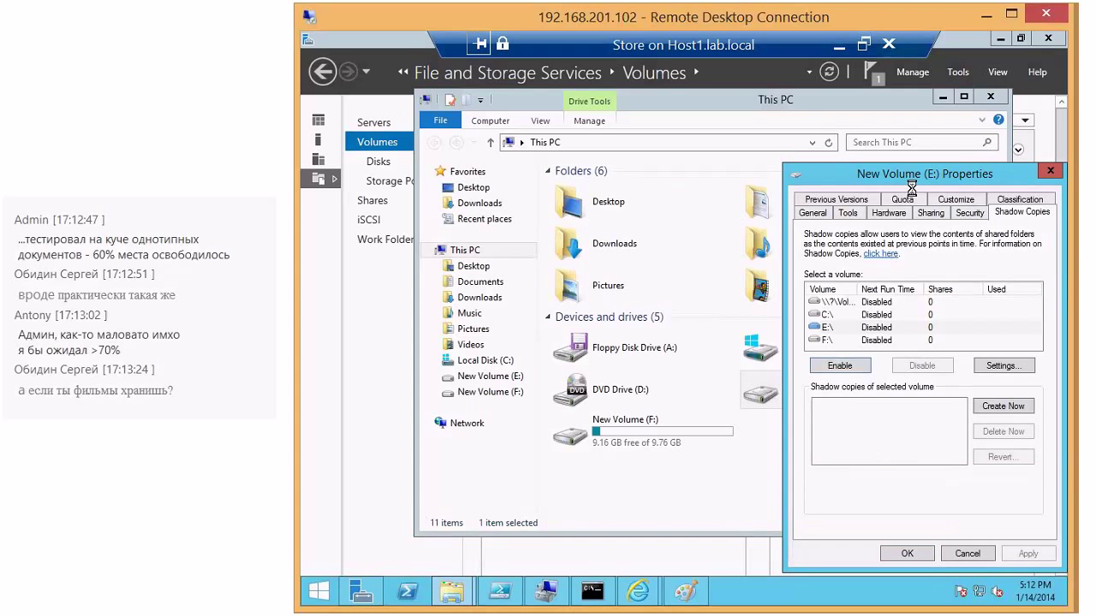
left_click_drag(907, 177, 725, 129)
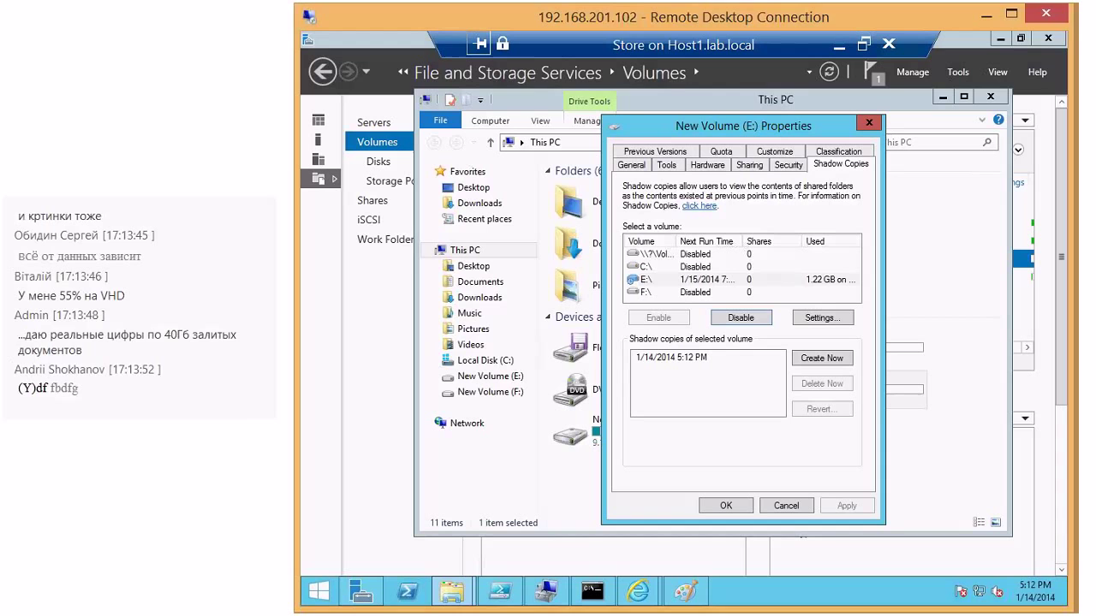
- Open the shadow copy settings for volume E: and review the maximum size limit and the schedule without changing them
left_click(684, 357)
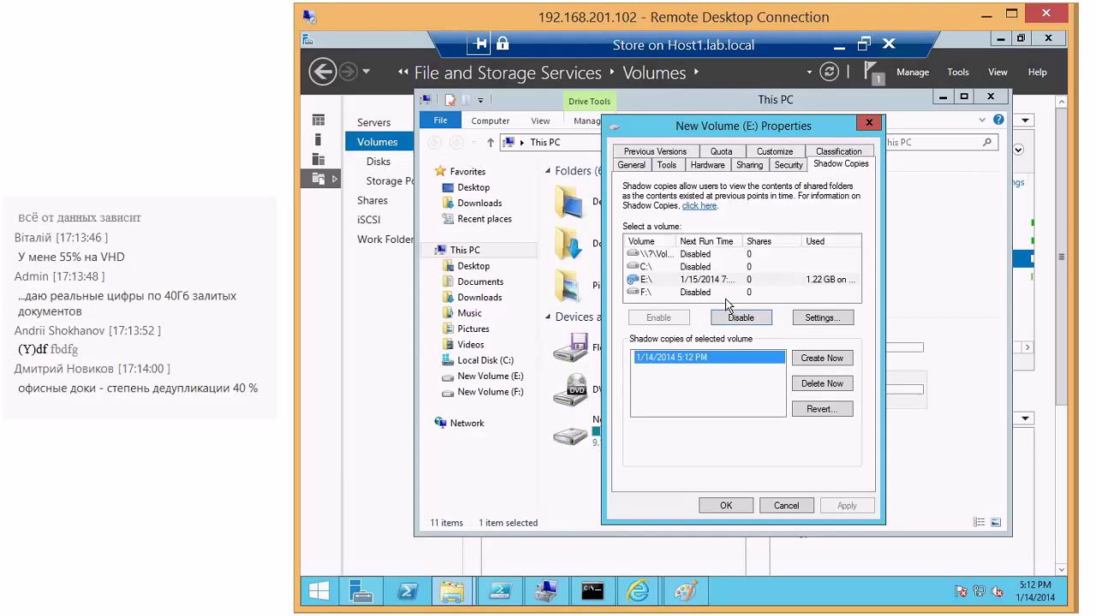
left_click(822, 317)
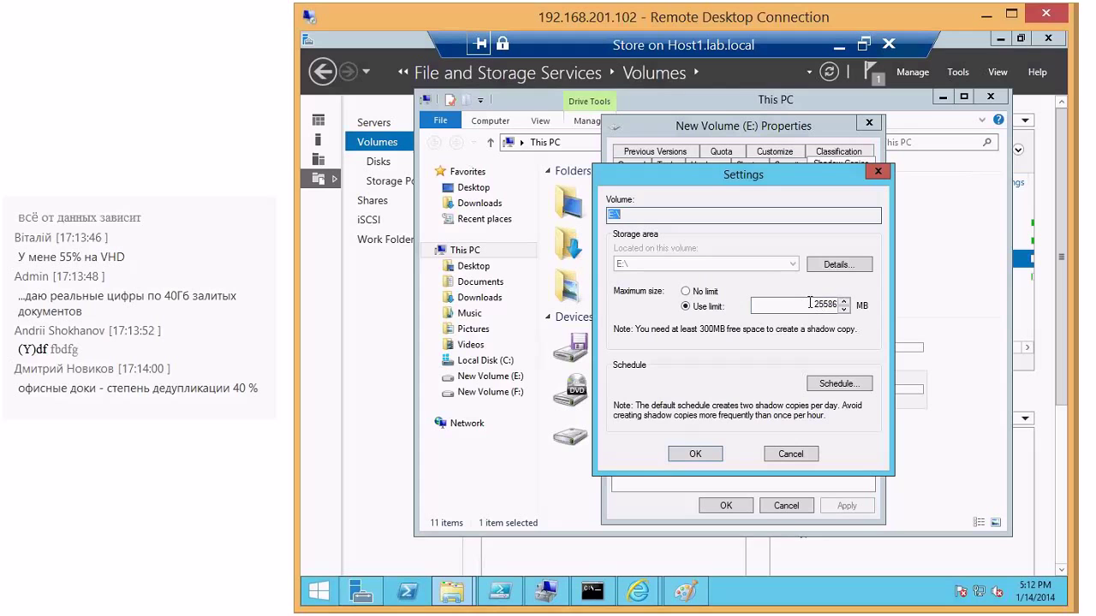
double_click(837, 304)
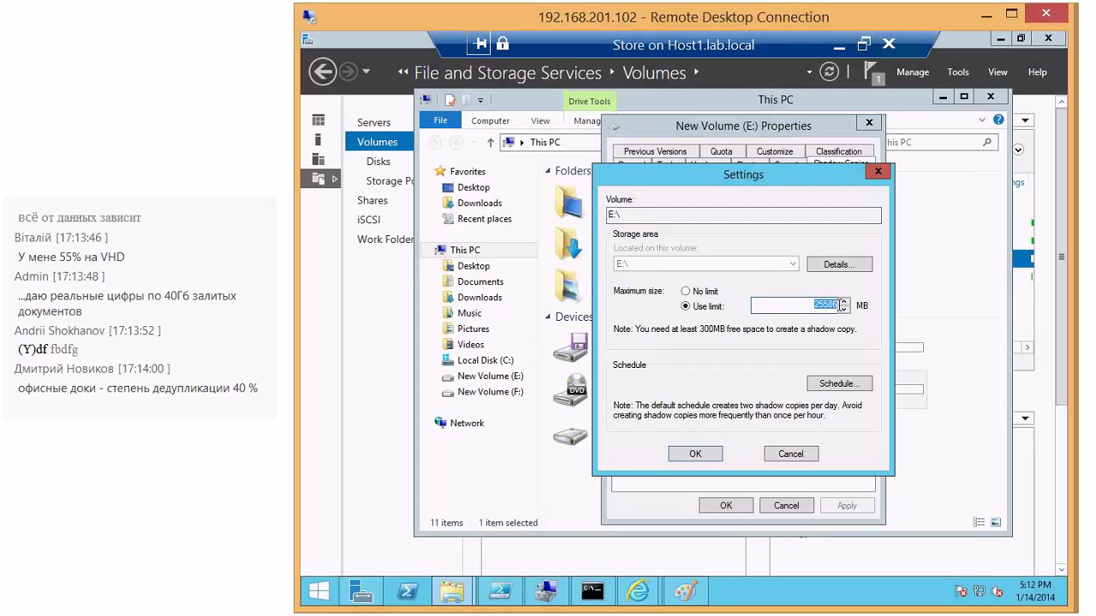
key("shift+Left")
key("shift+Left")
key("shift+Left")
key("shift+End")
left_click(830, 387)
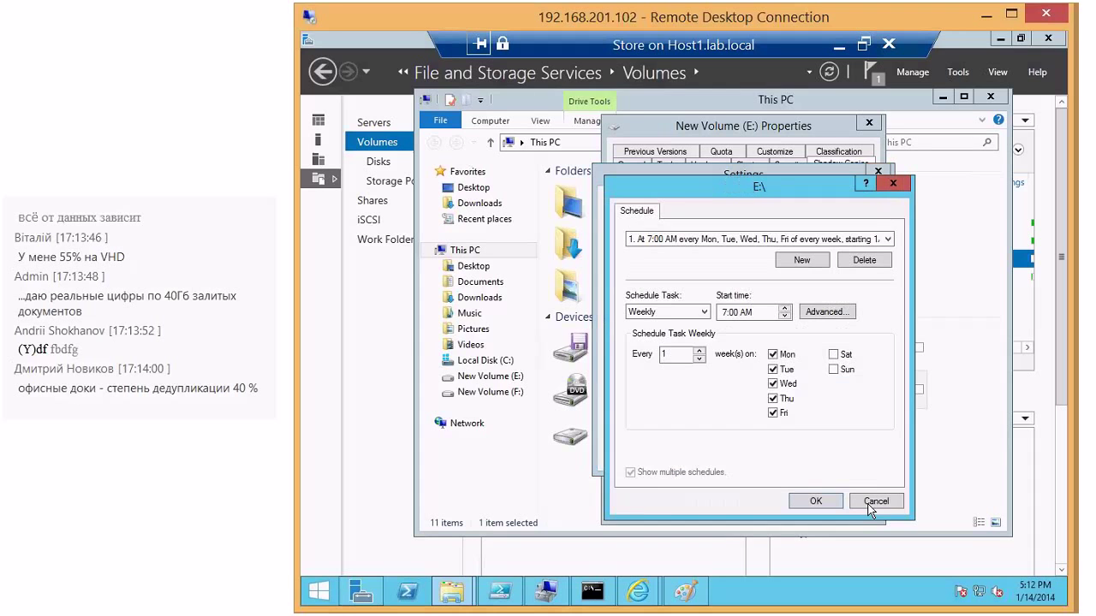
left_click(873, 567)
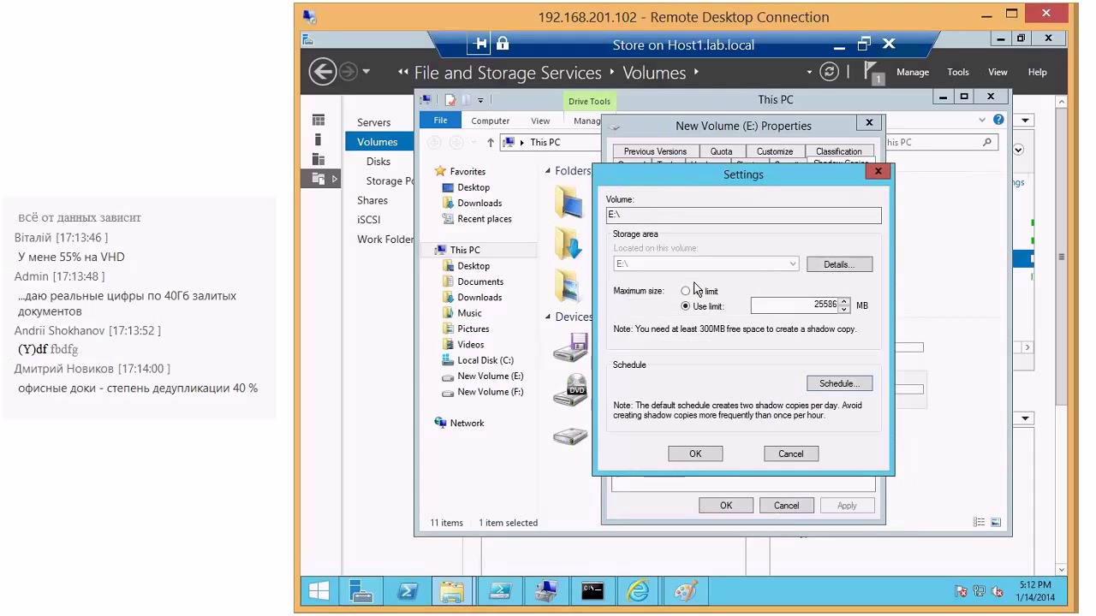
- Review the shadow copy storage area details for E:, accept the settings and close the volume properties
left_click(814, 272)
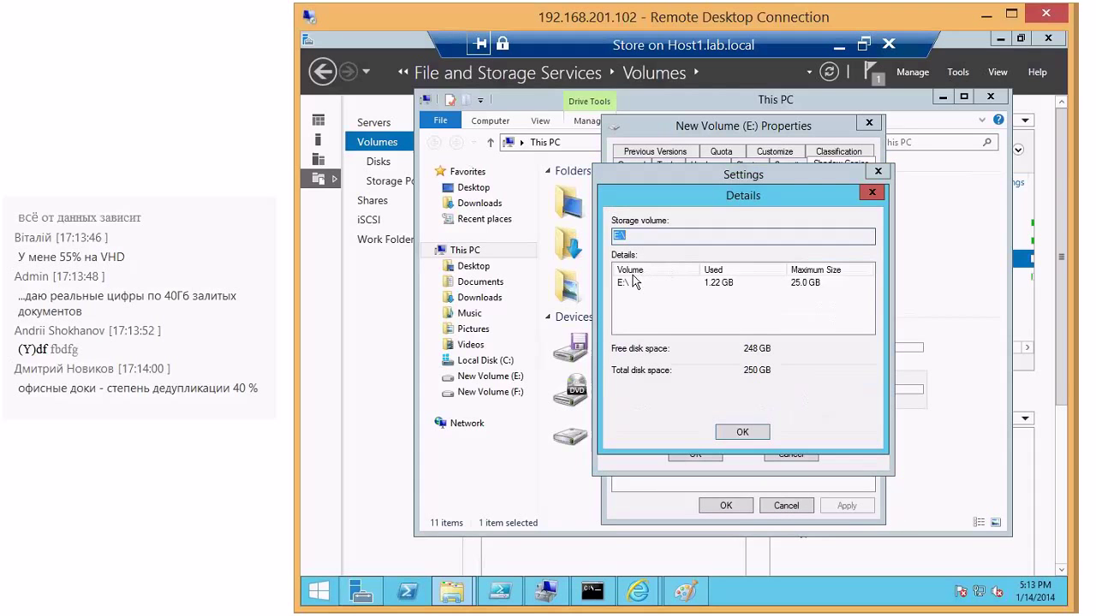
left_click(734, 435)
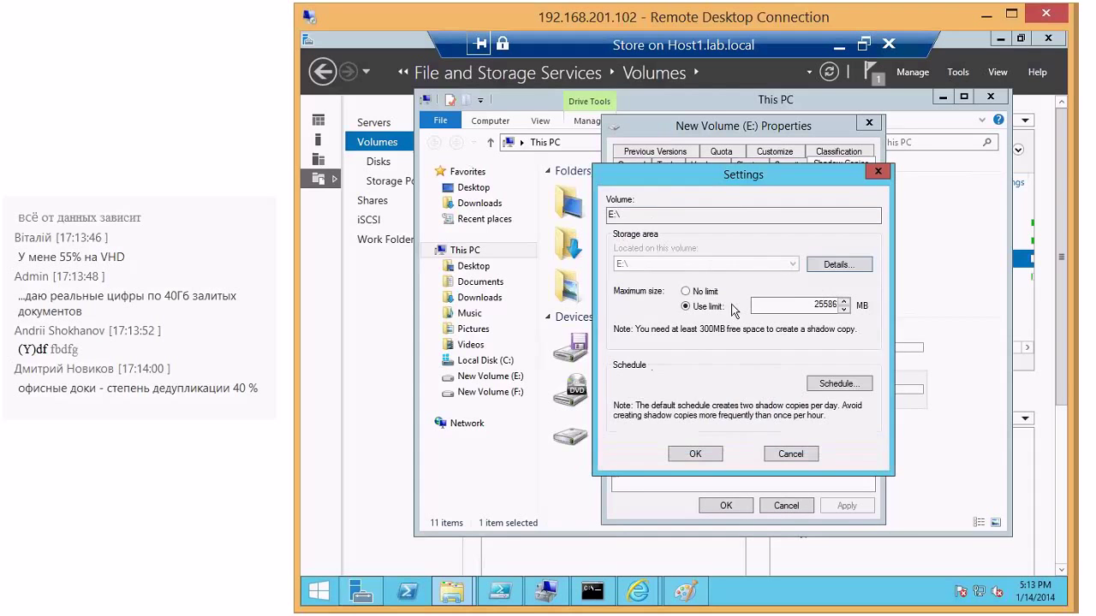
left_click(696, 453)
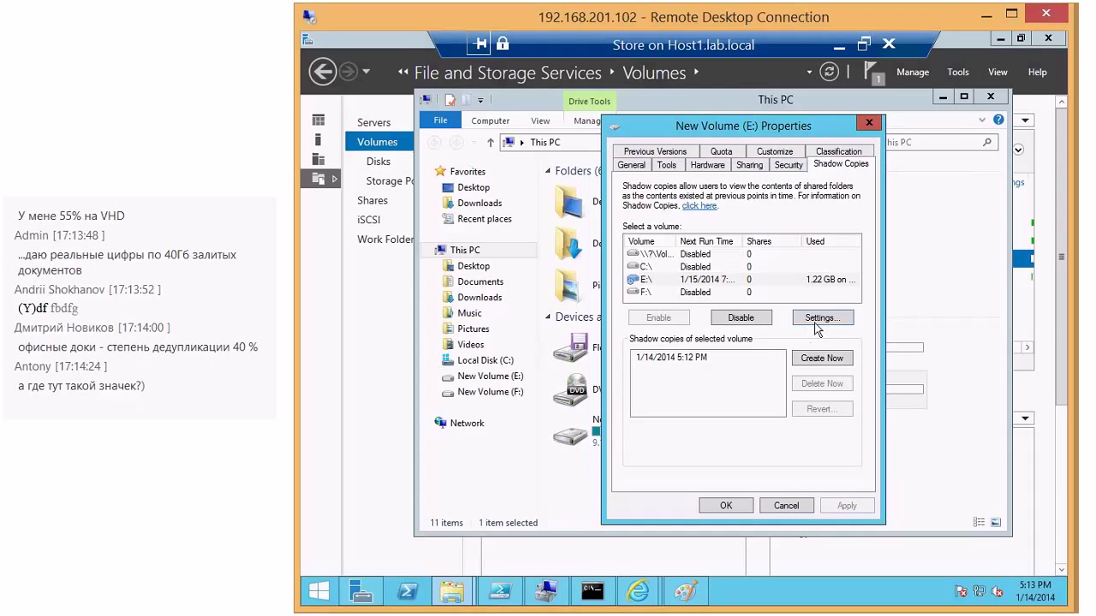
left_click(817, 360)
left_click(724, 505)
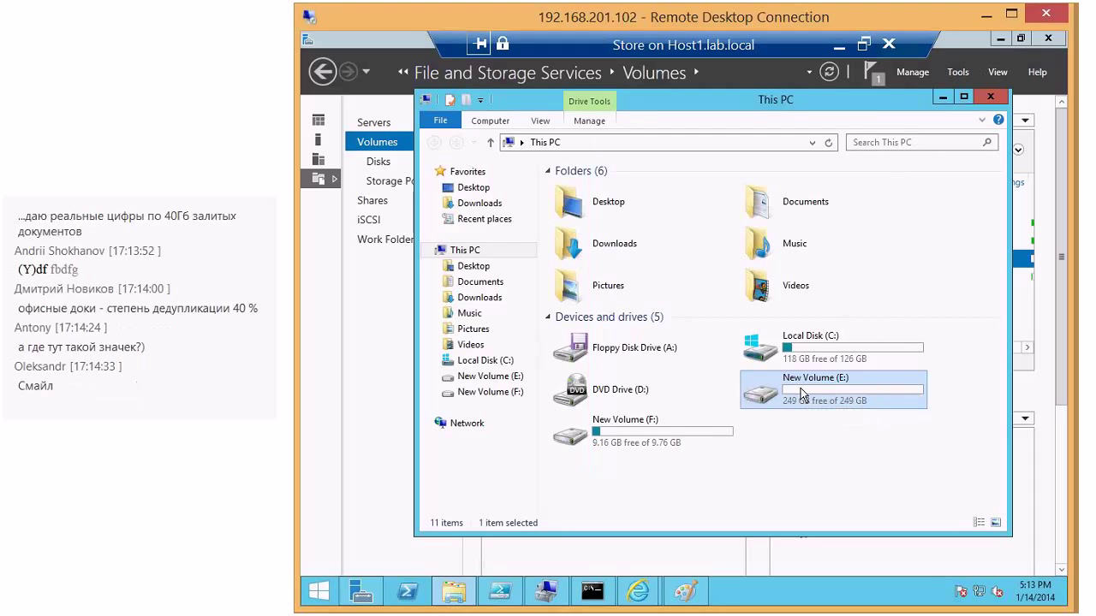
- Open New Volume (E:) and share its User3 folder with Everyone
double_click(802, 393)
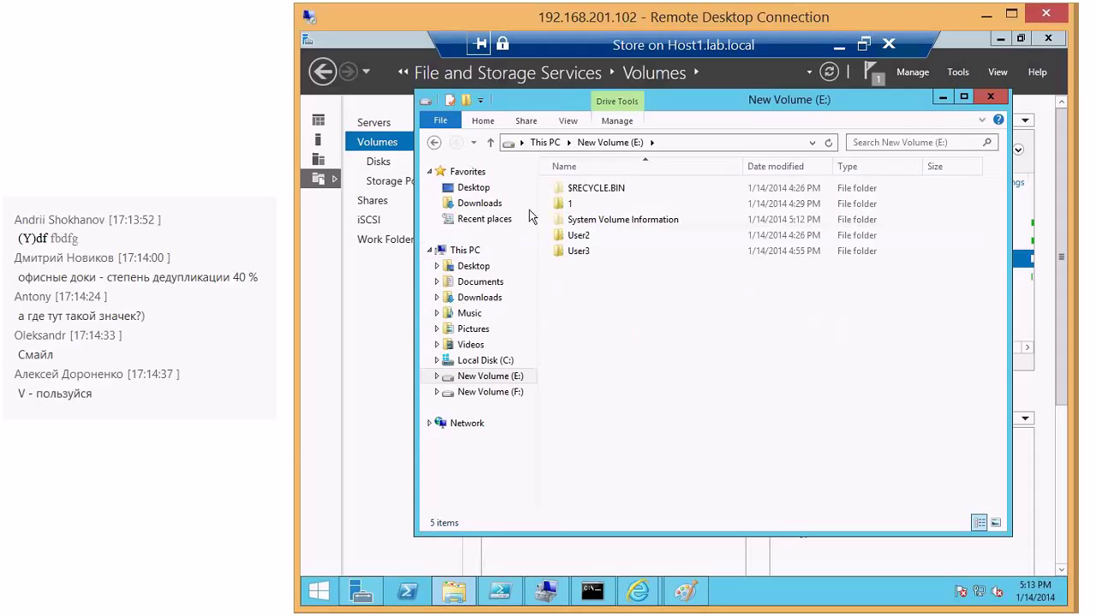
left_click(579, 235)
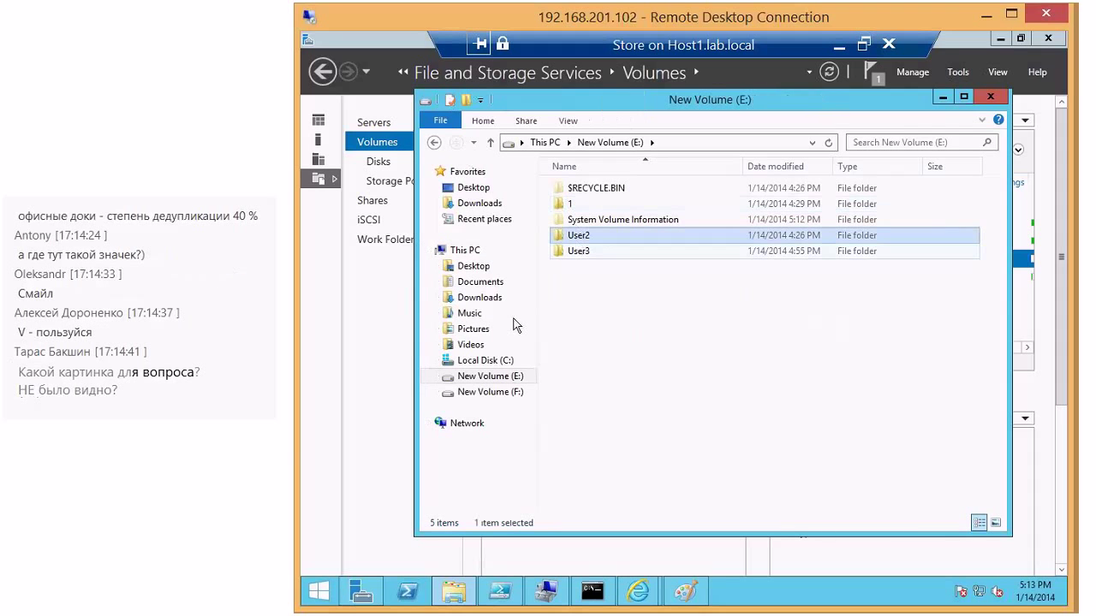
right_click(576, 253)
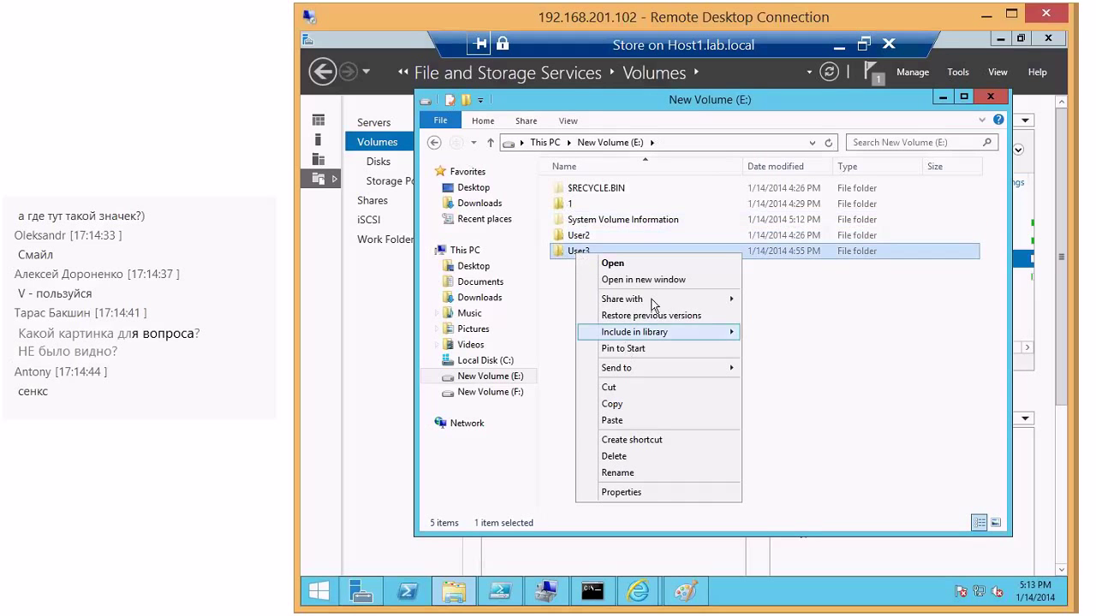
mouse_move(687, 296)
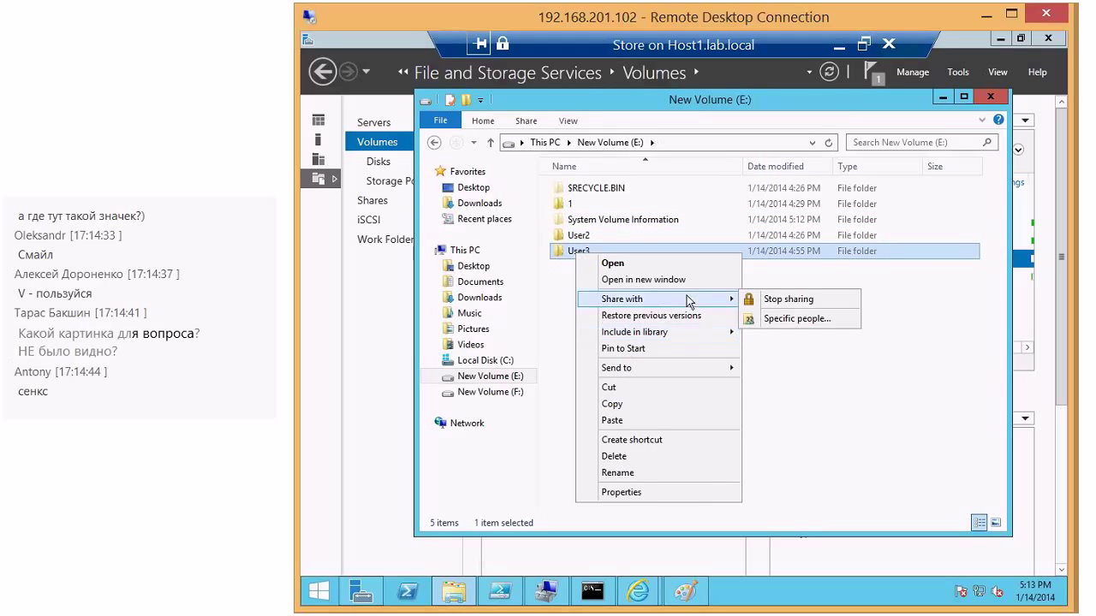
left_click(780, 328)
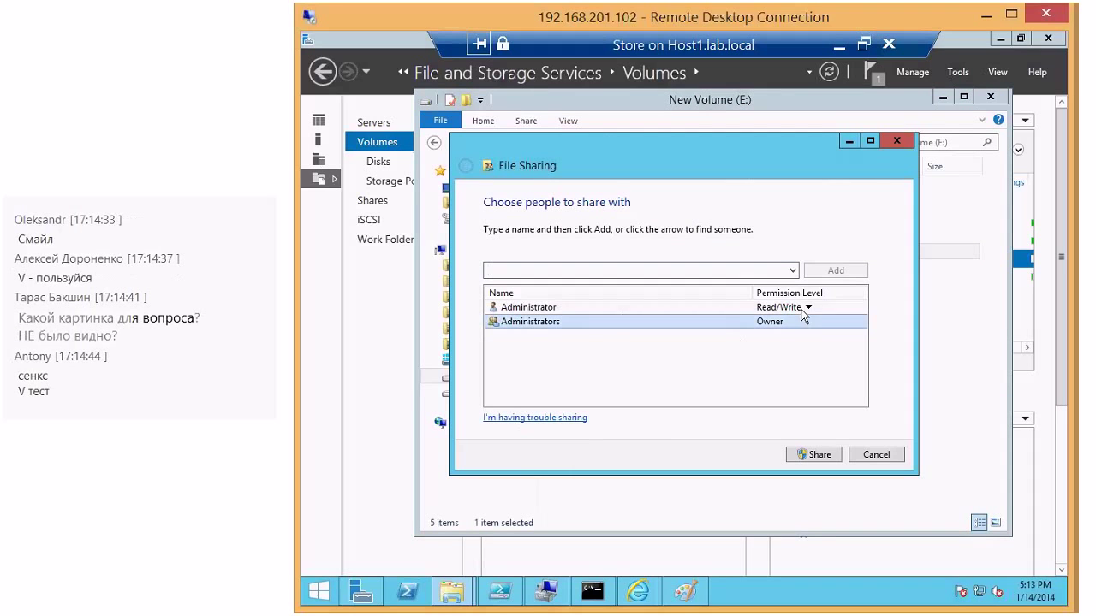
left_click(792, 270)
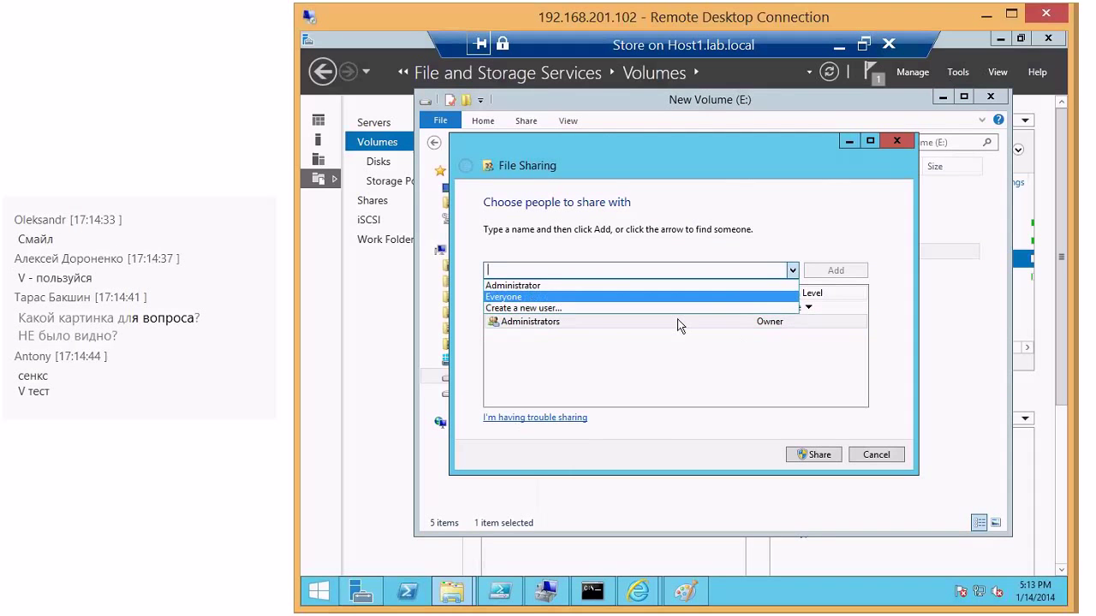
key("Return")
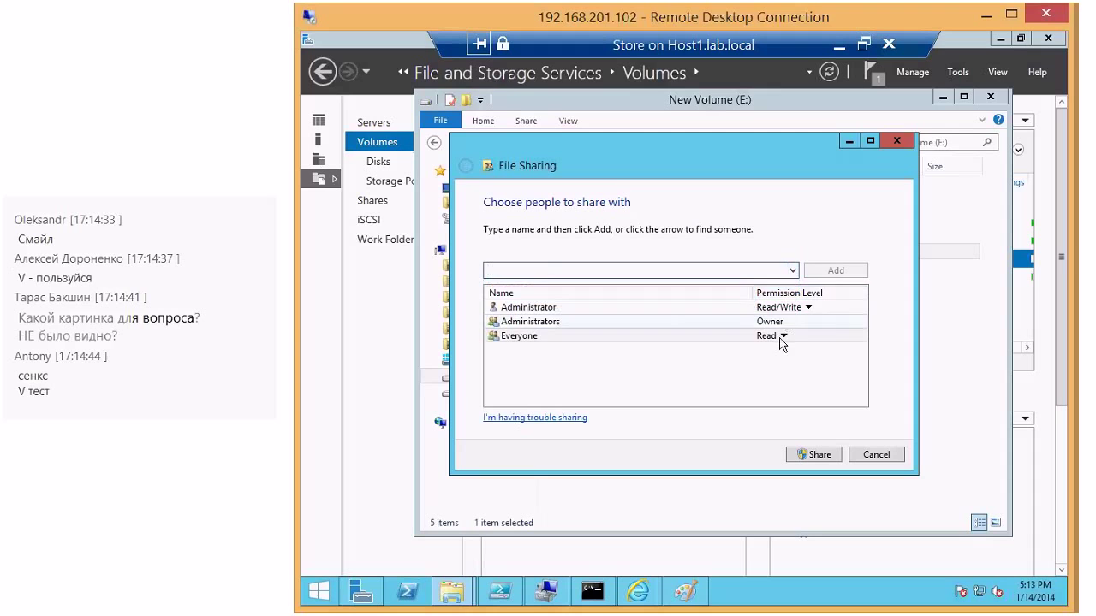
left_click(780, 335)
left_click(830, 454)
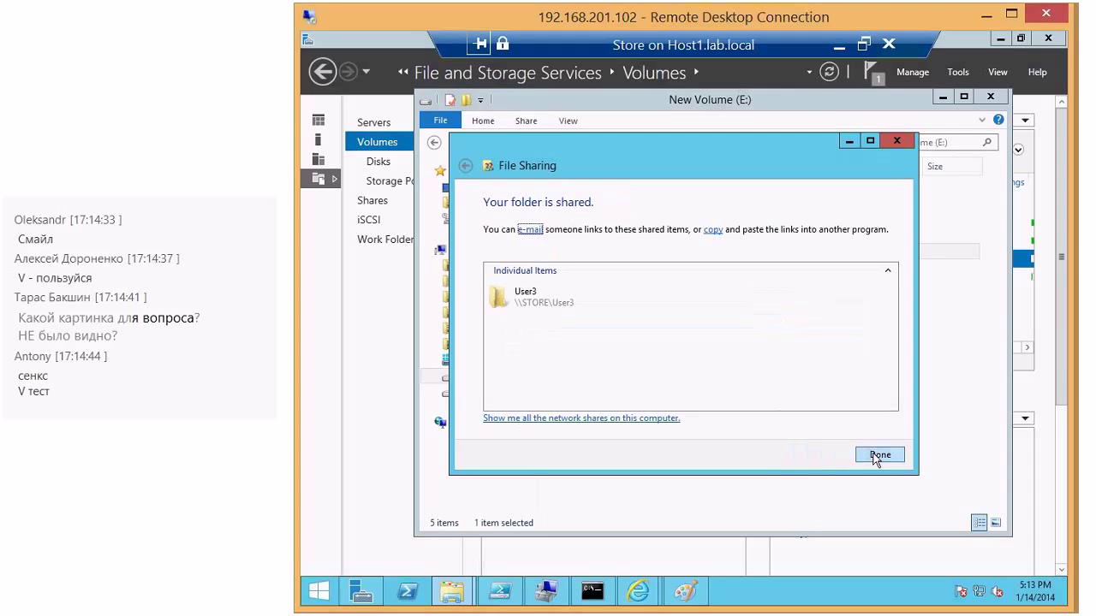
left_click(878, 456)
- Look inside the User3 folder on E:, and open the same folder through its network path \\store\User3
double_click(579, 252)
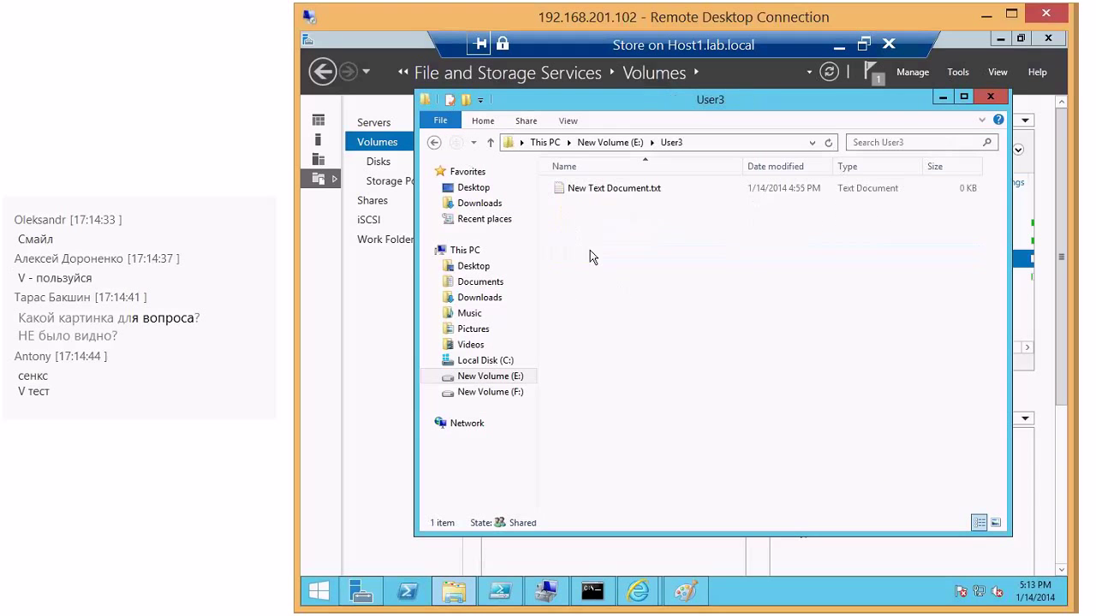
left_click(610, 190)
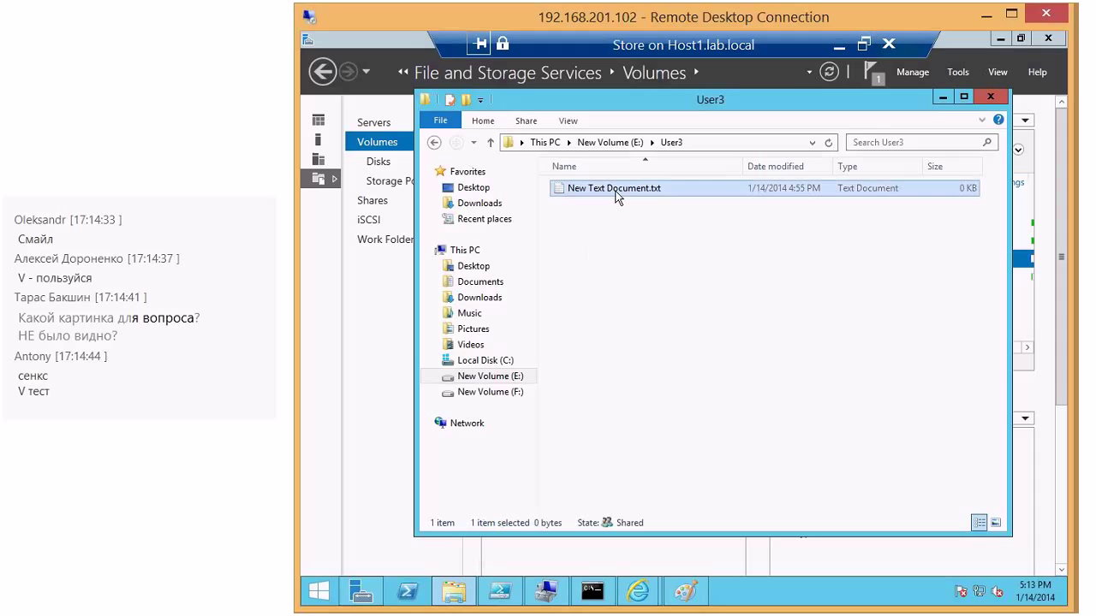
left_click(703, 142)
type("\\\\s")
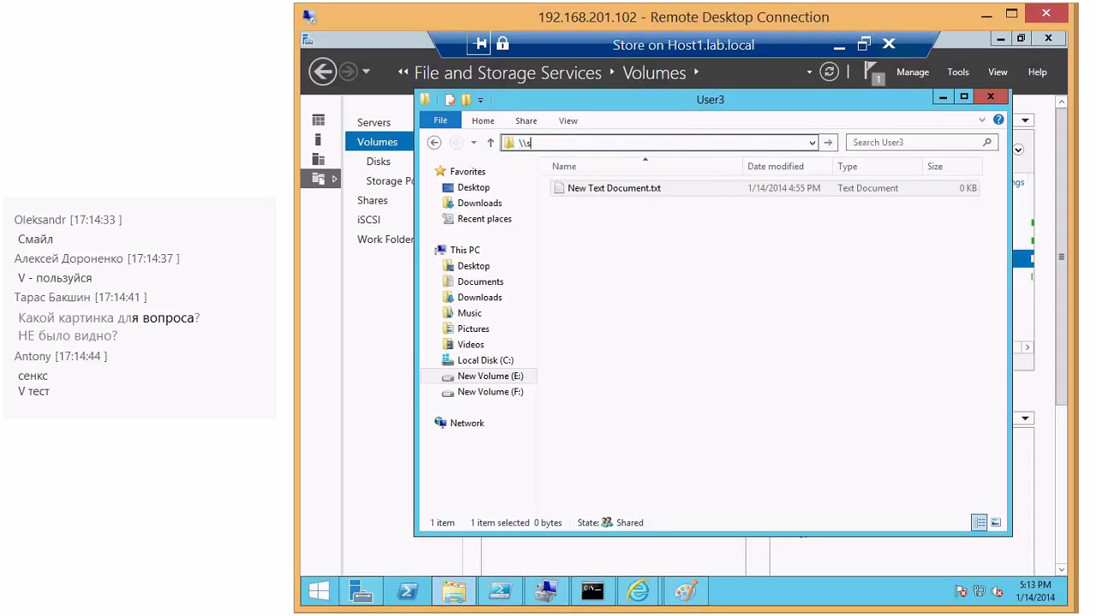
type("tp")
key("BackSpace")
type("ore\\")
key("Down")
key("Return")
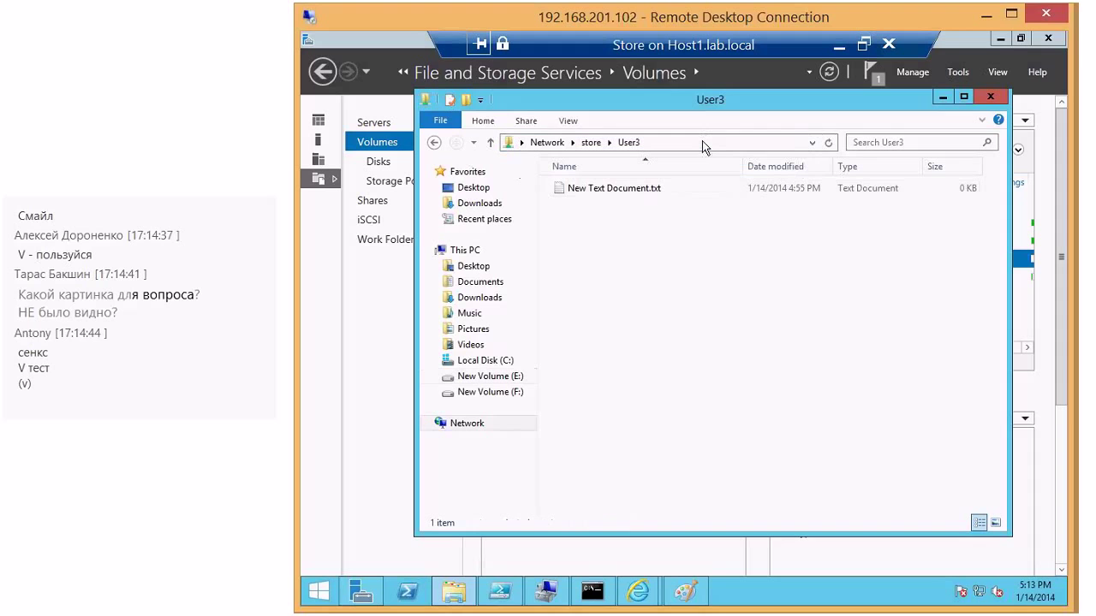
left_click(631, 189)
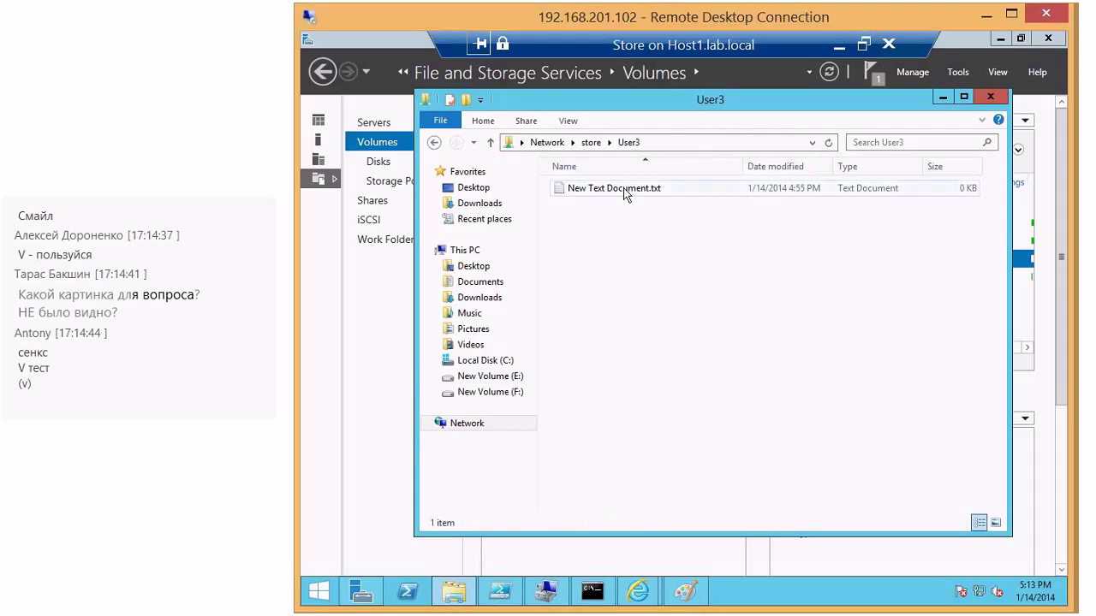
- Create two new text documents in the User3 network share, keeping their default names
right_click(589, 262)
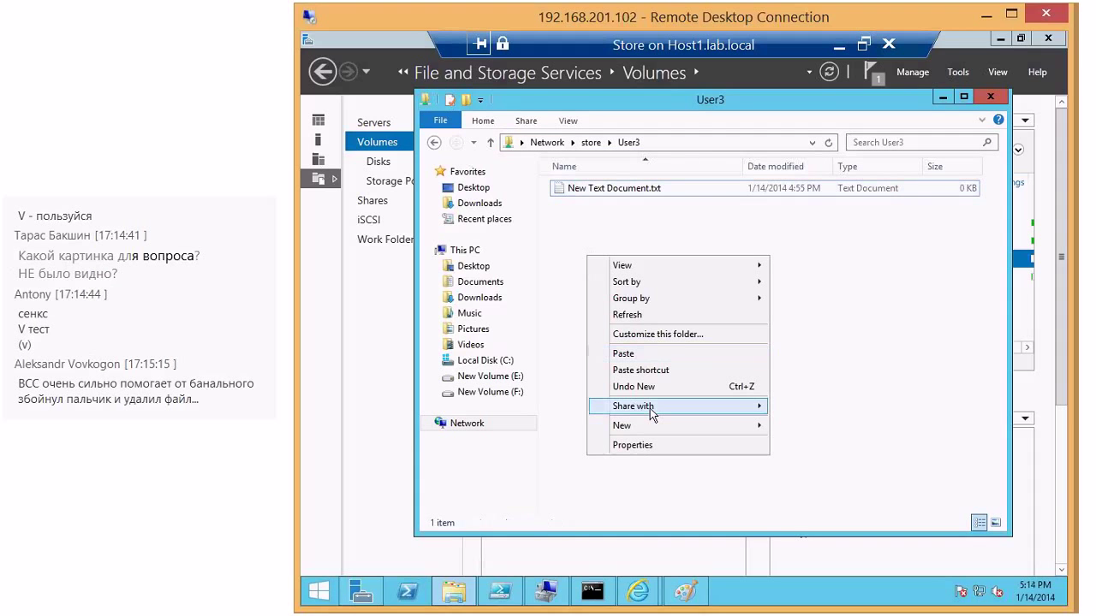
mouse_move(705, 424)
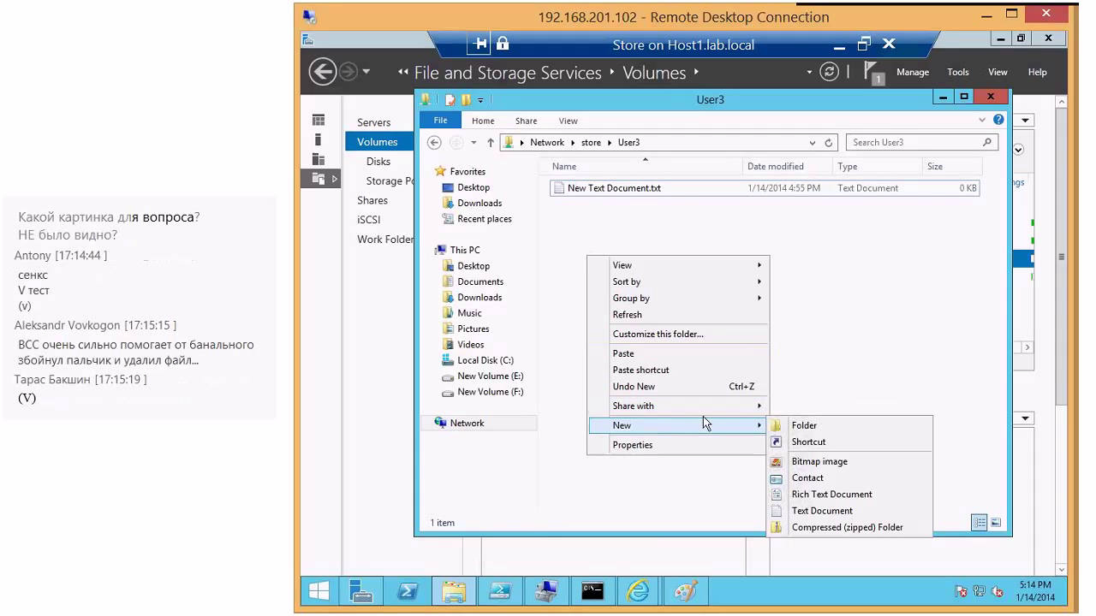
left_click(705, 427)
mouse_move(718, 428)
left_click(820, 511)
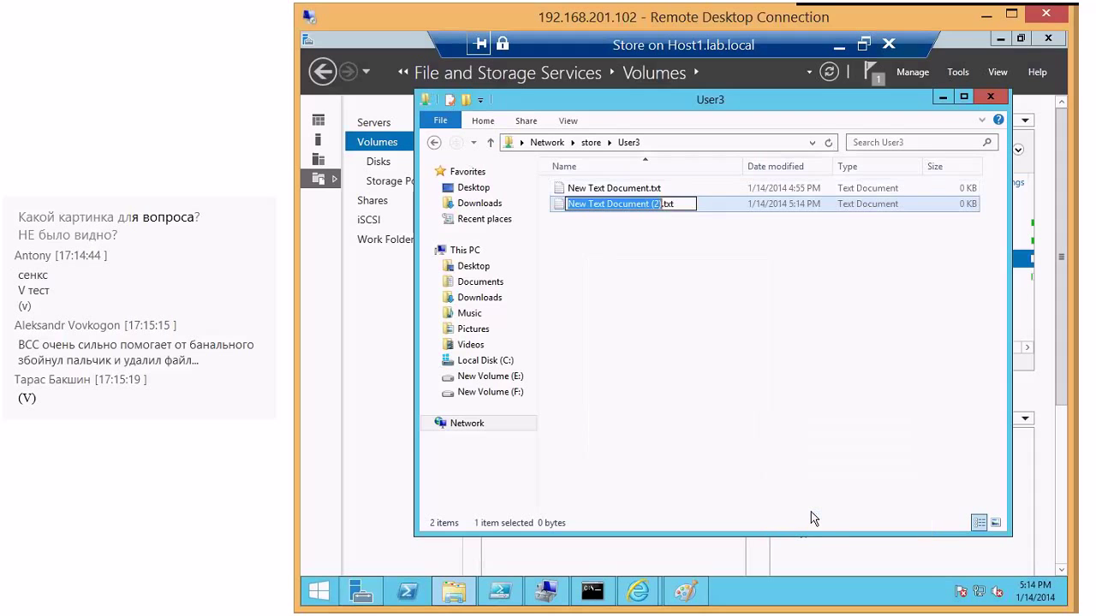
key("Return")
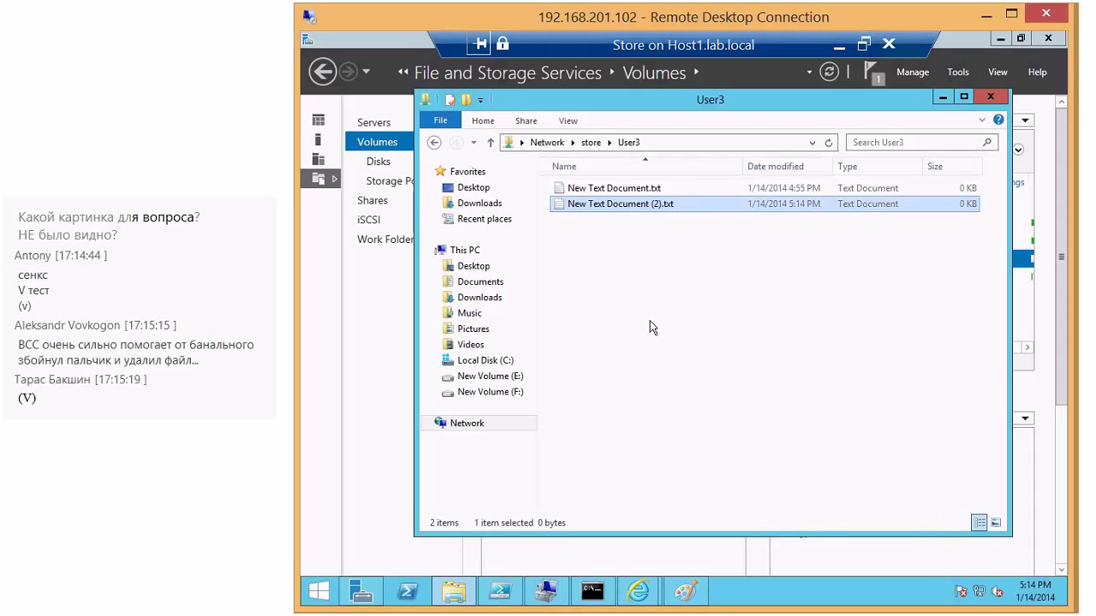
right_click(650, 320)
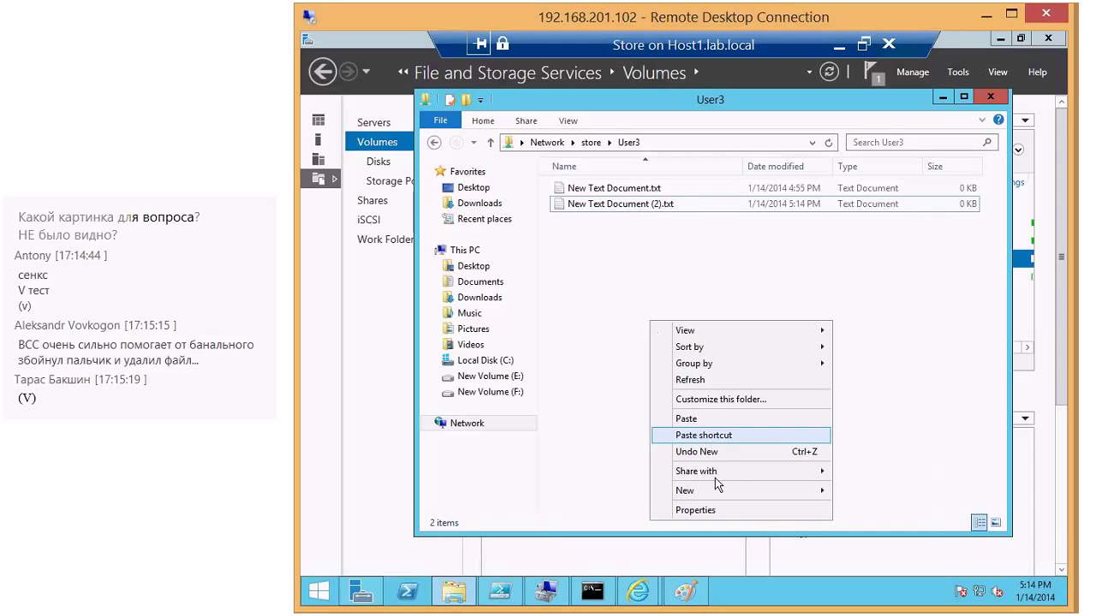
mouse_move(718, 485)
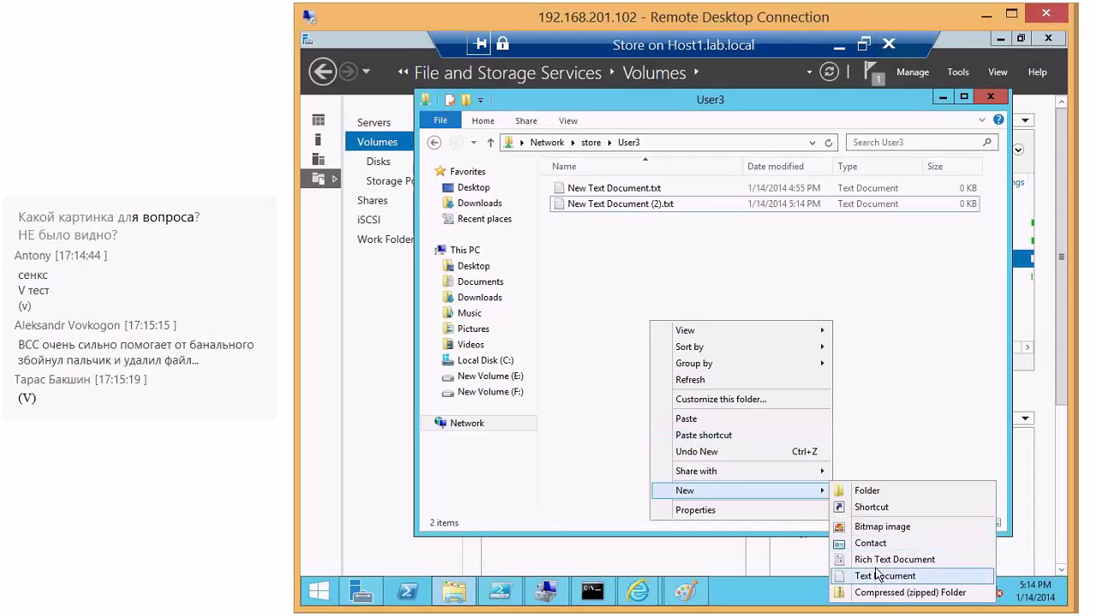
left_click(967, 576)
key("Return")
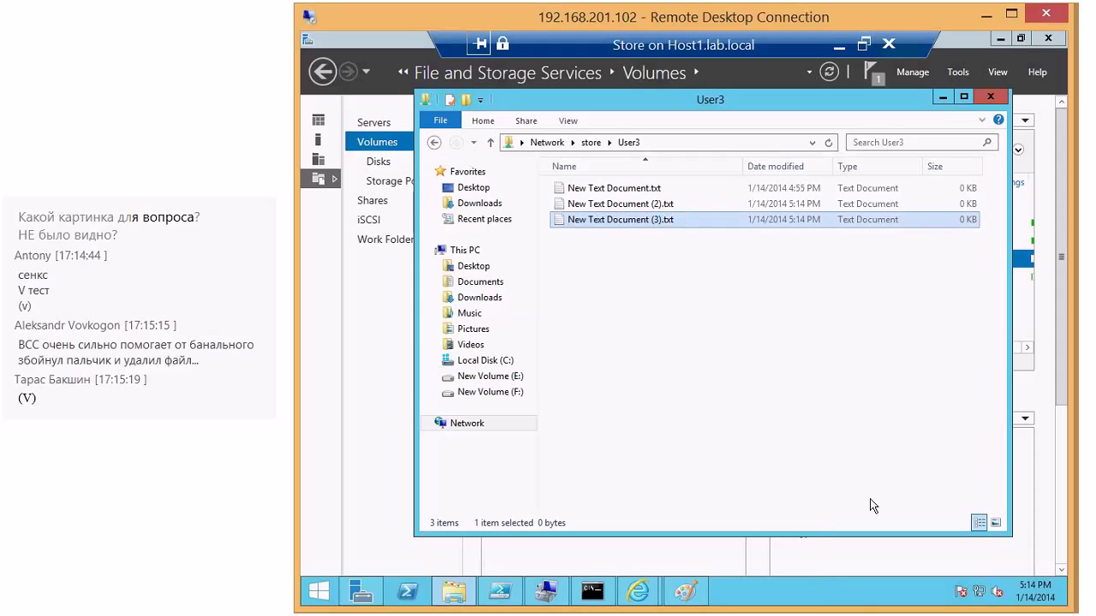
- Enter the text "sdaf wefv wef ver" in New Text Document (3).txt, save it and close Notepad
double_click(591, 221)
type("sdaf wefv wef ver")
left_click(930, 117)
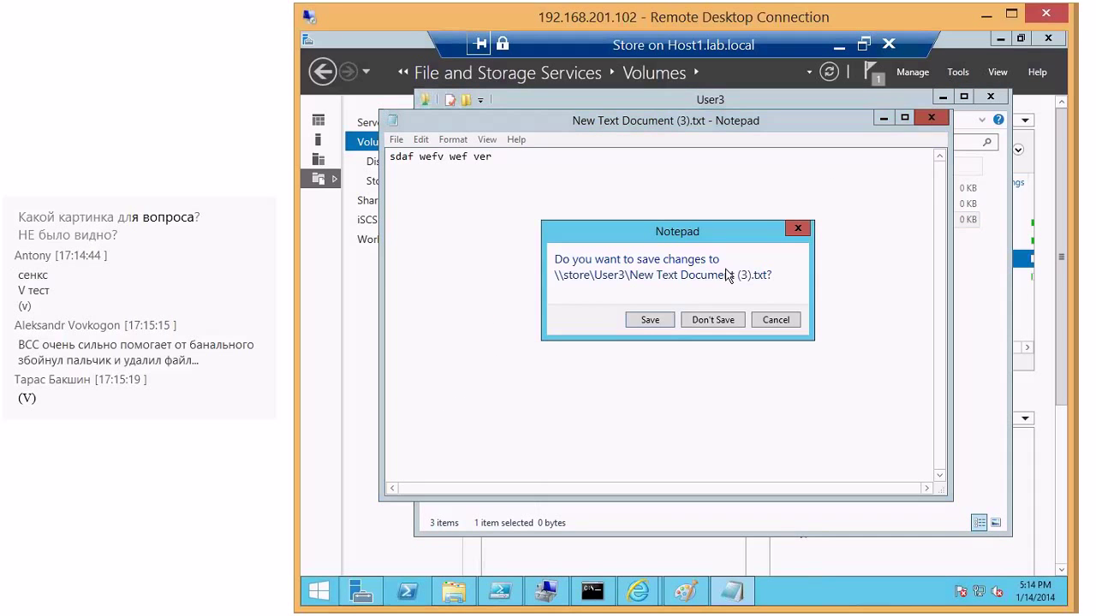
left_click(649, 321)
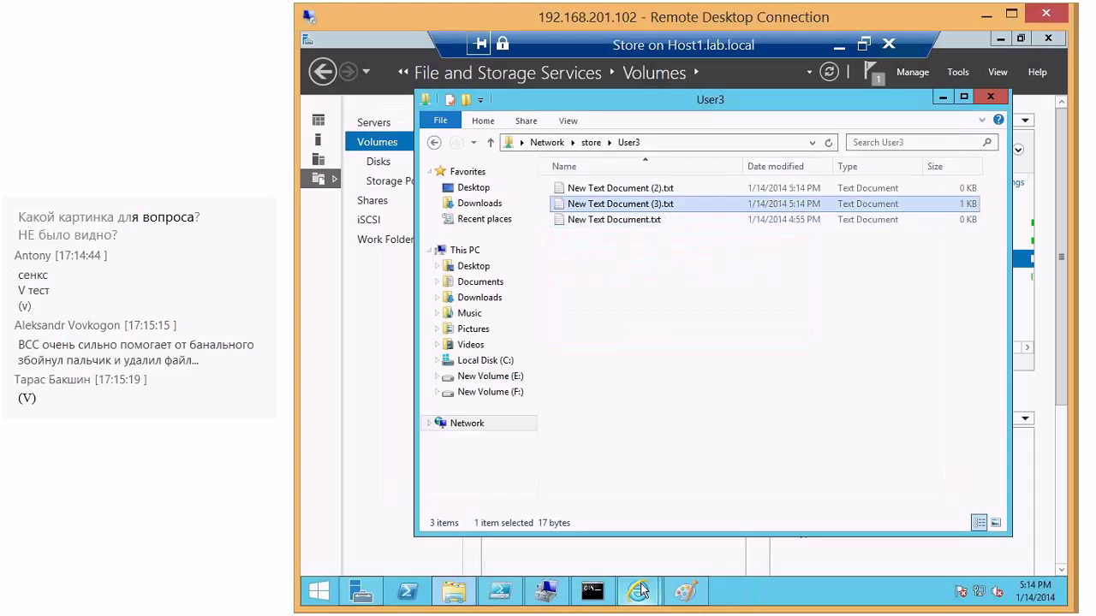
- Create a new shadow copy of New Volume (E:) and close the volume's properties
left_click(452, 593)
right_click(452, 596)
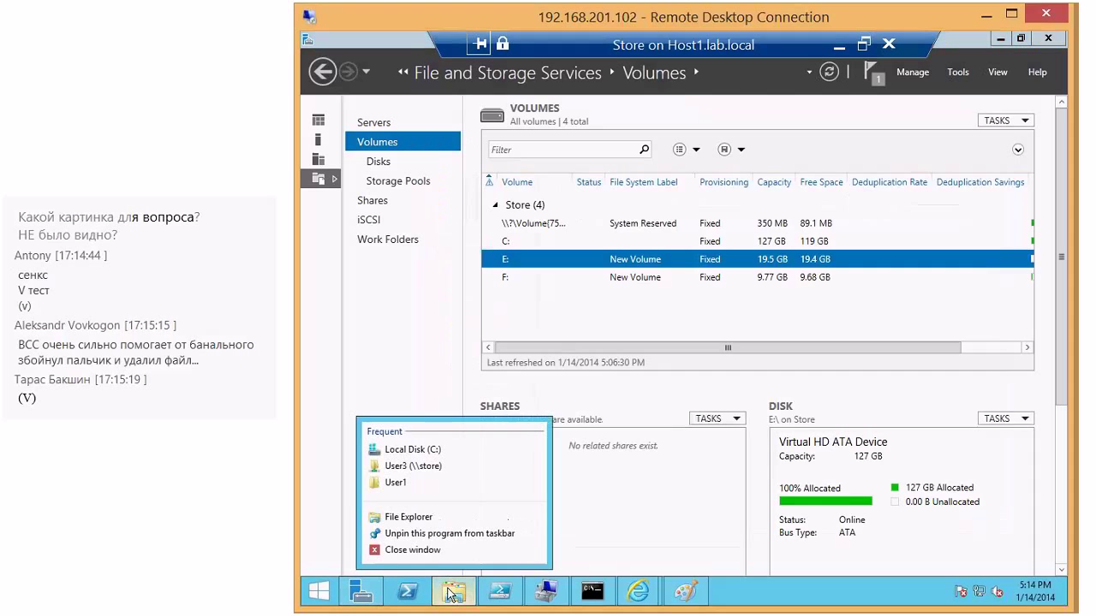
left_click(420, 517)
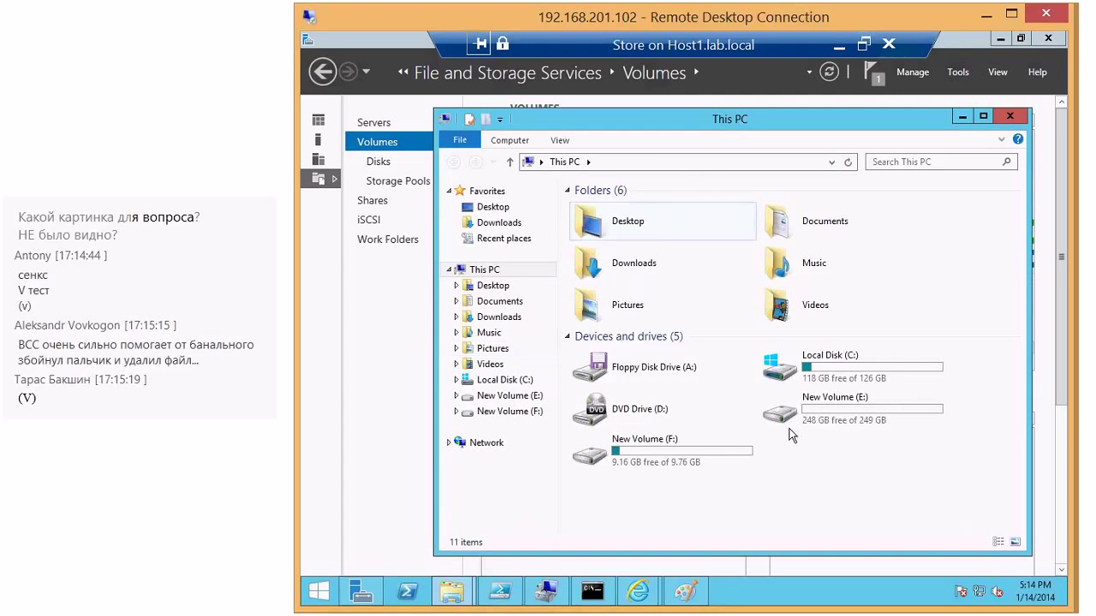
right_click(788, 428)
left_click(837, 457)
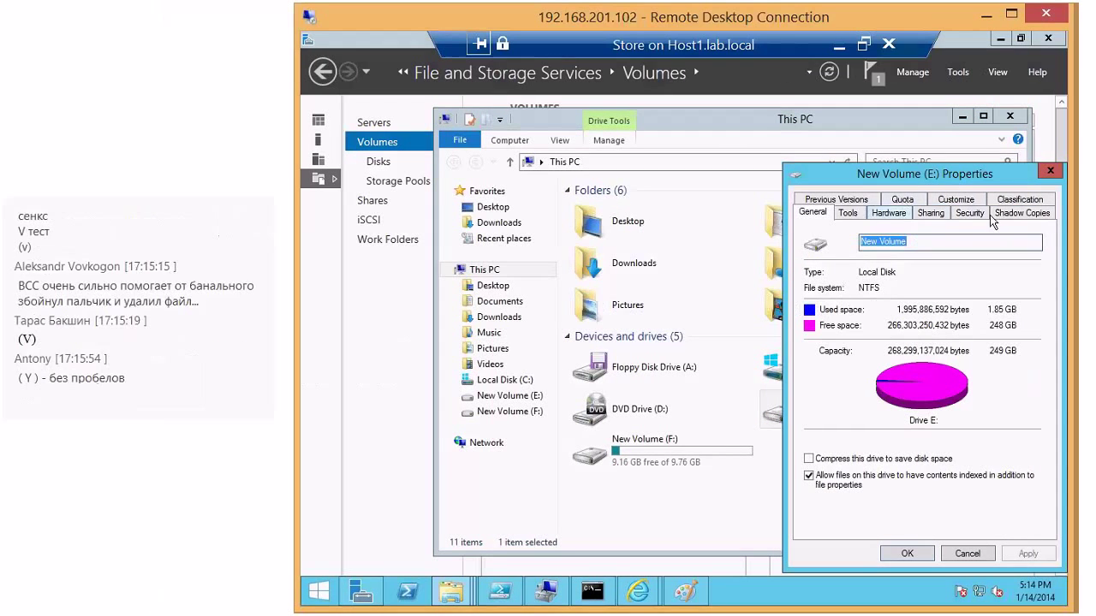
left_click(1011, 216)
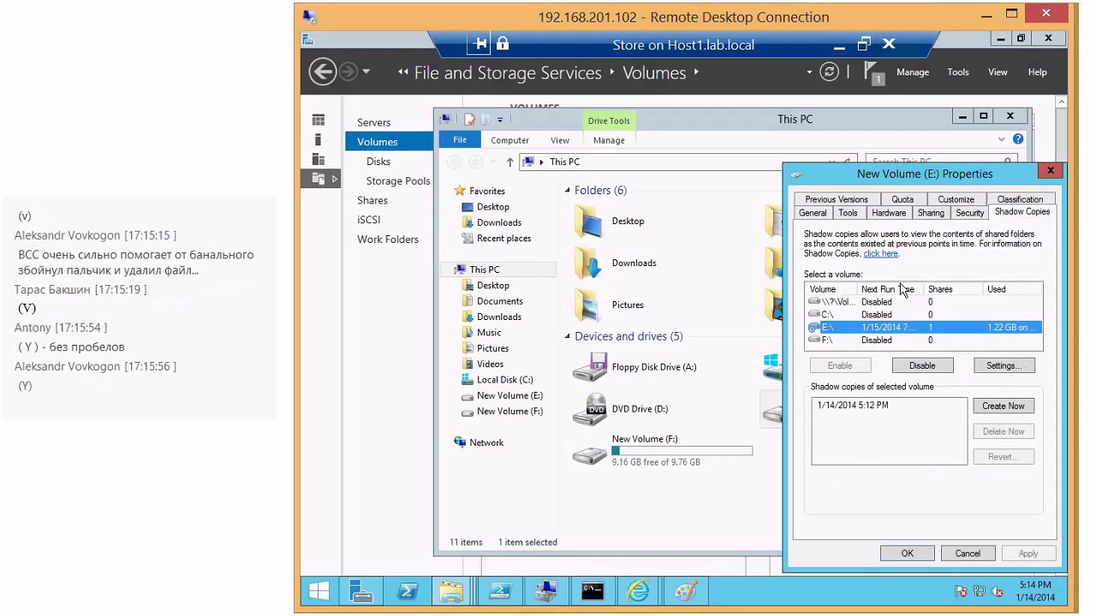
left_click(1003, 408)
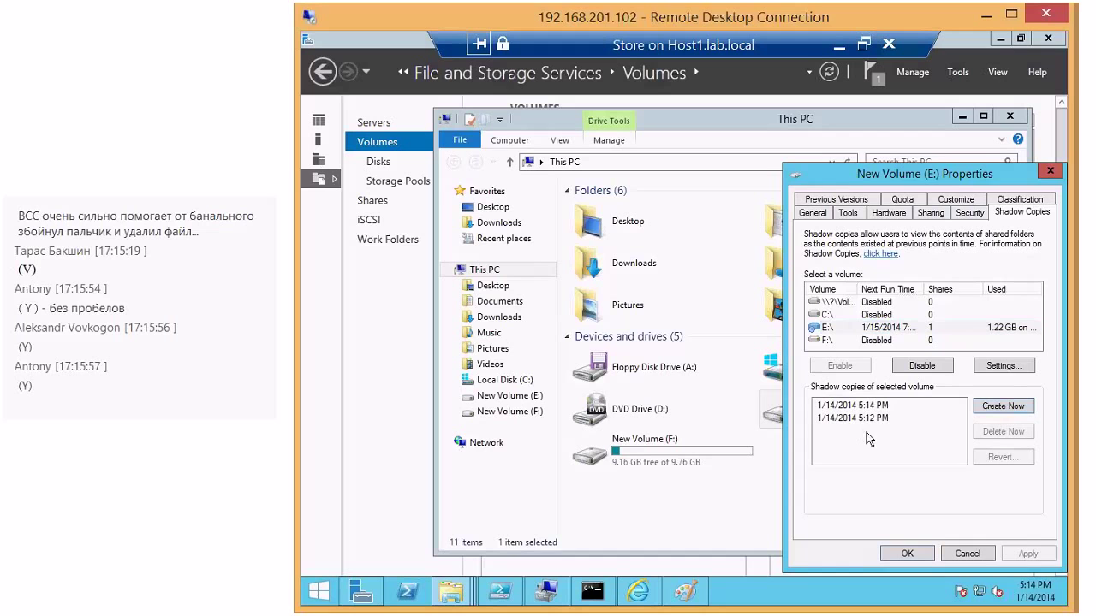
left_click(904, 553)
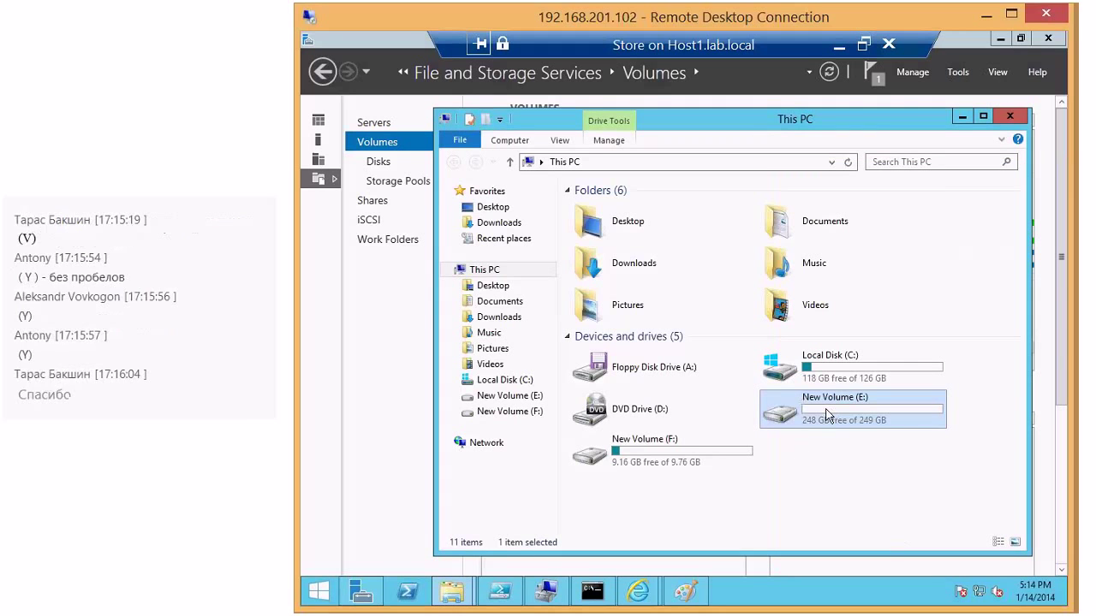
- Return to the User3 network folder and check the contents of New Text Document.txt in Notepad
mouse_move(601, 594)
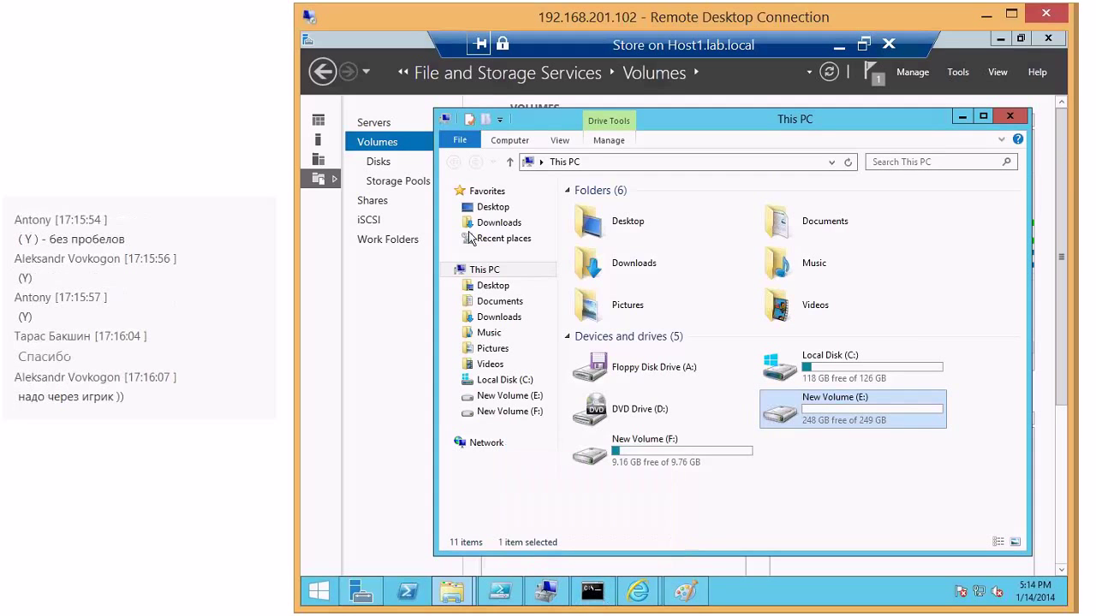
left_click(463, 600)
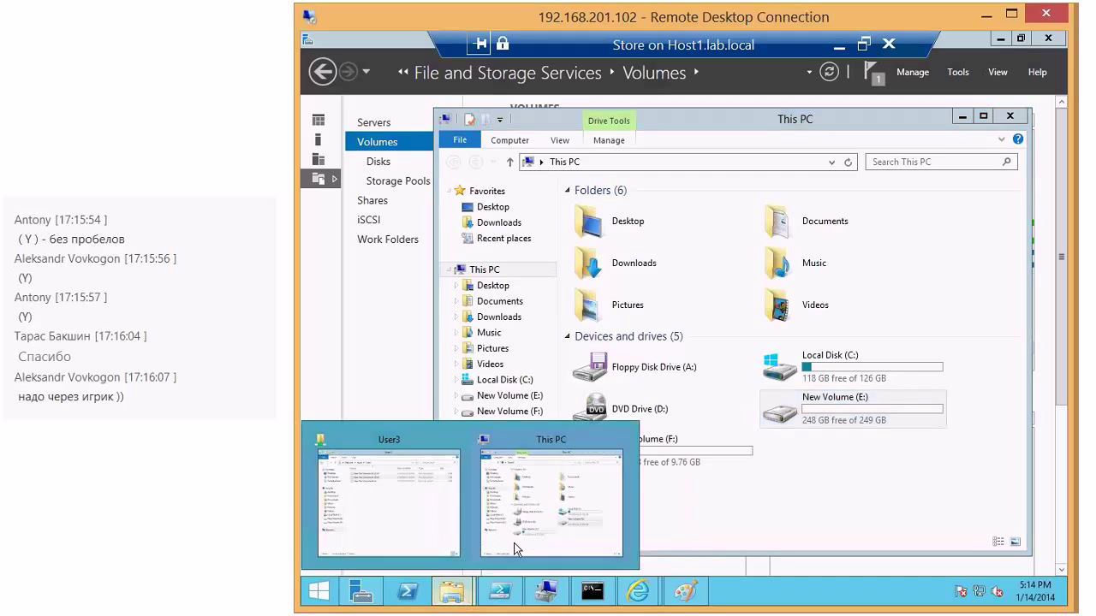
left_click(629, 295)
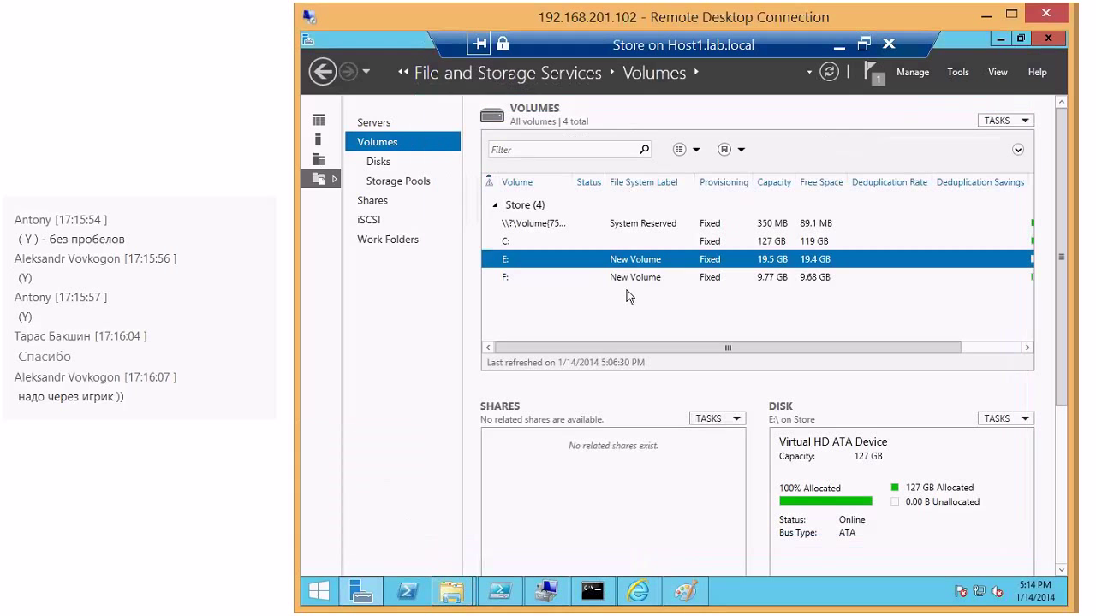
left_click(1000, 38)
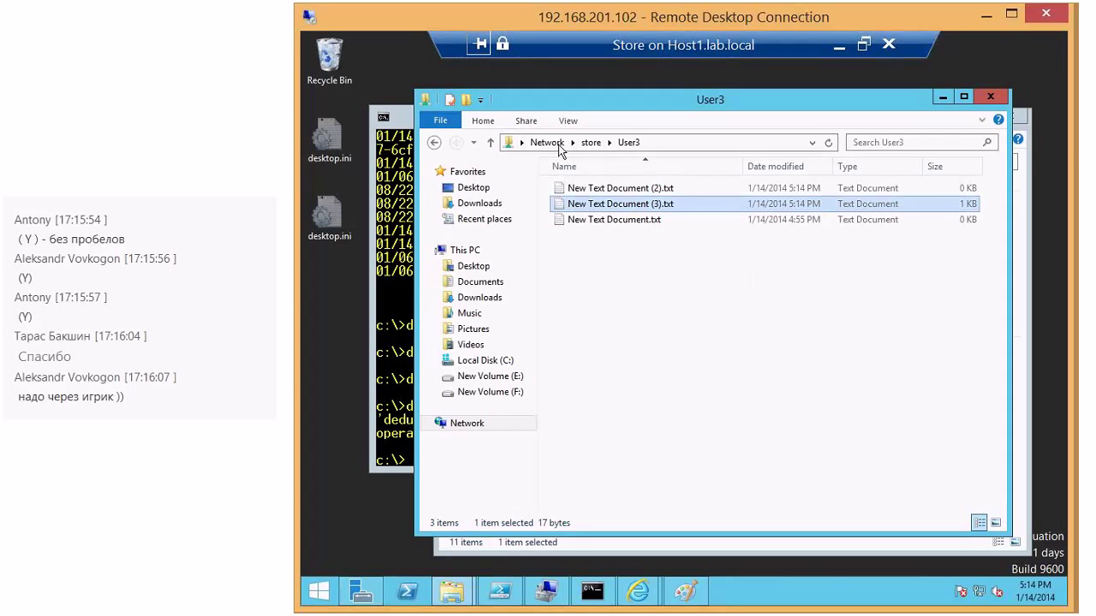
left_click(612, 220)
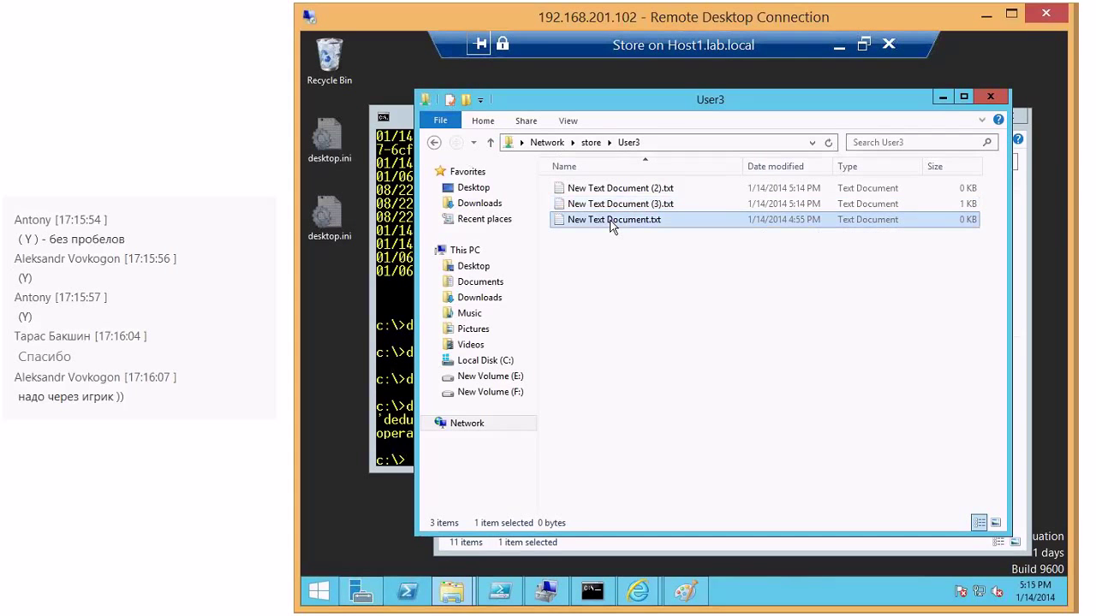
double_click(612, 220)
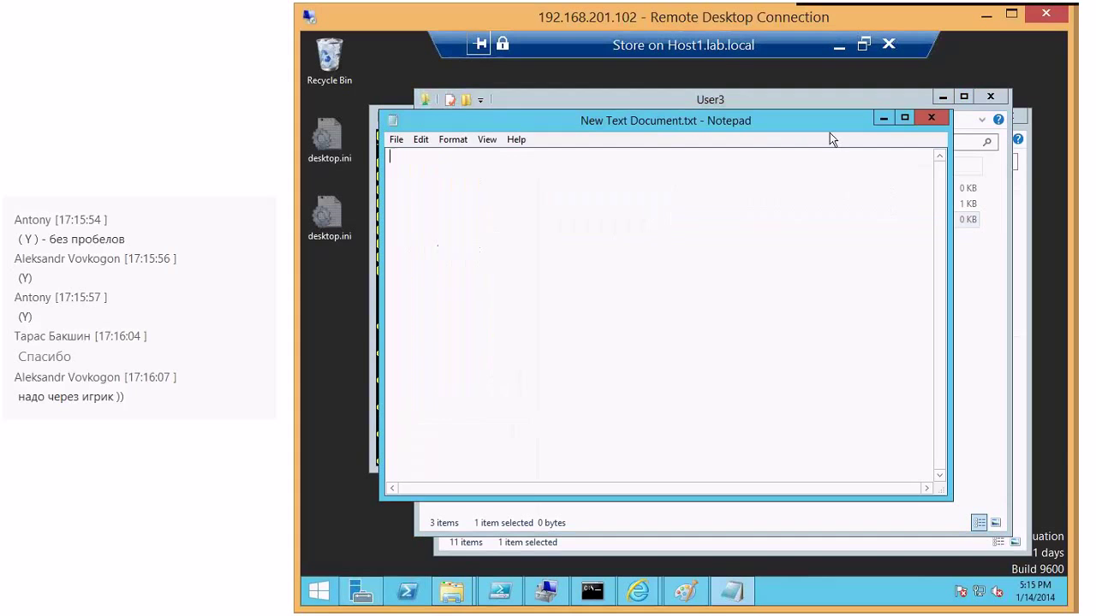
left_click(931, 117)
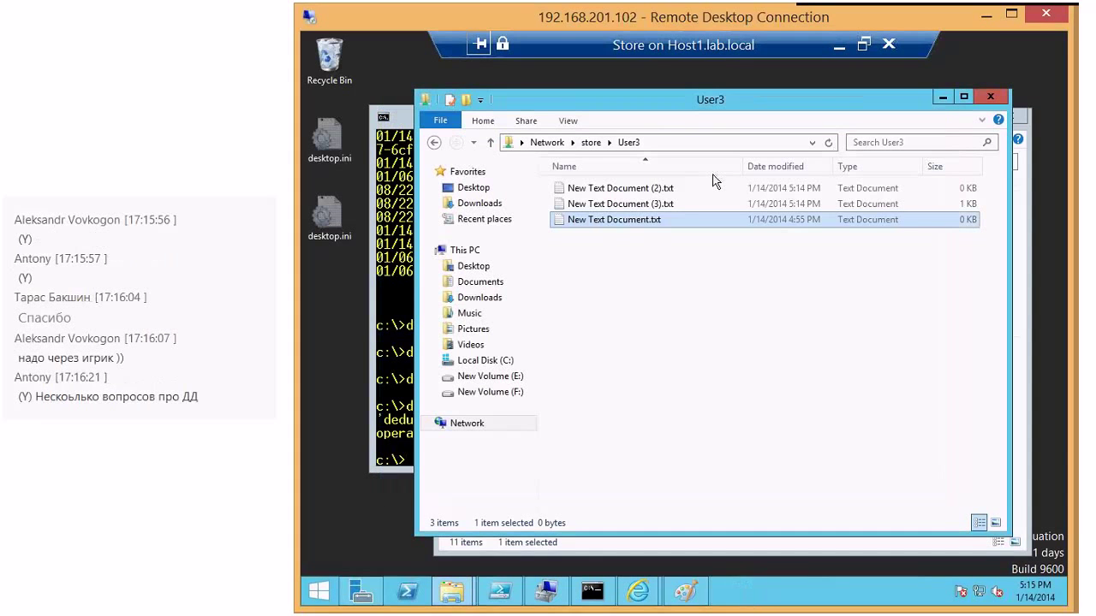
- Permanently delete New Text Document.txt from the User3 network share
left_click(631, 192)
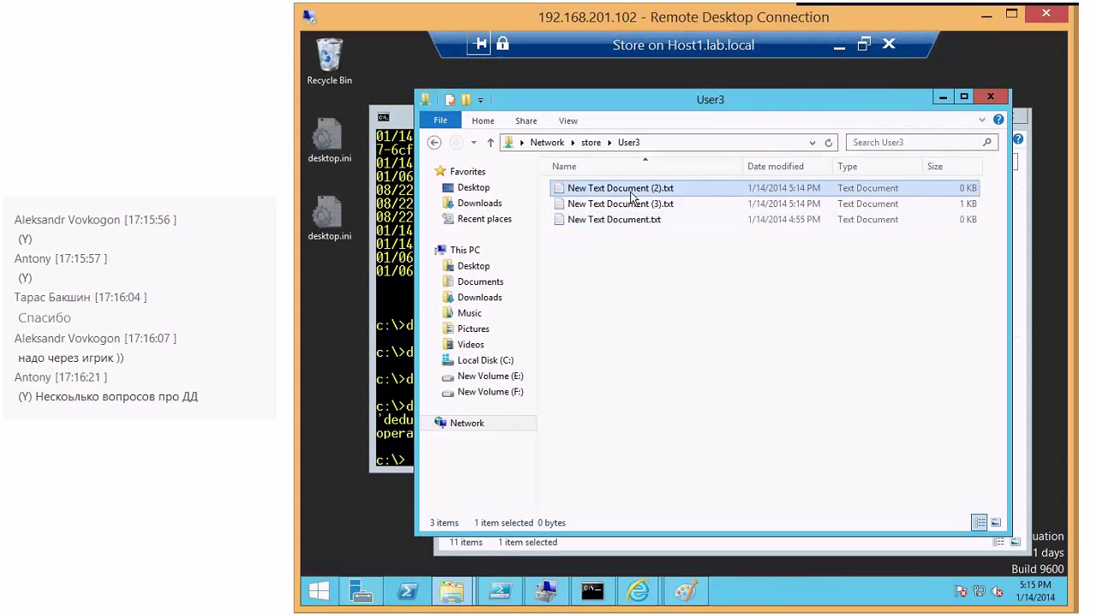
left_click(621, 223)
key("Delete")
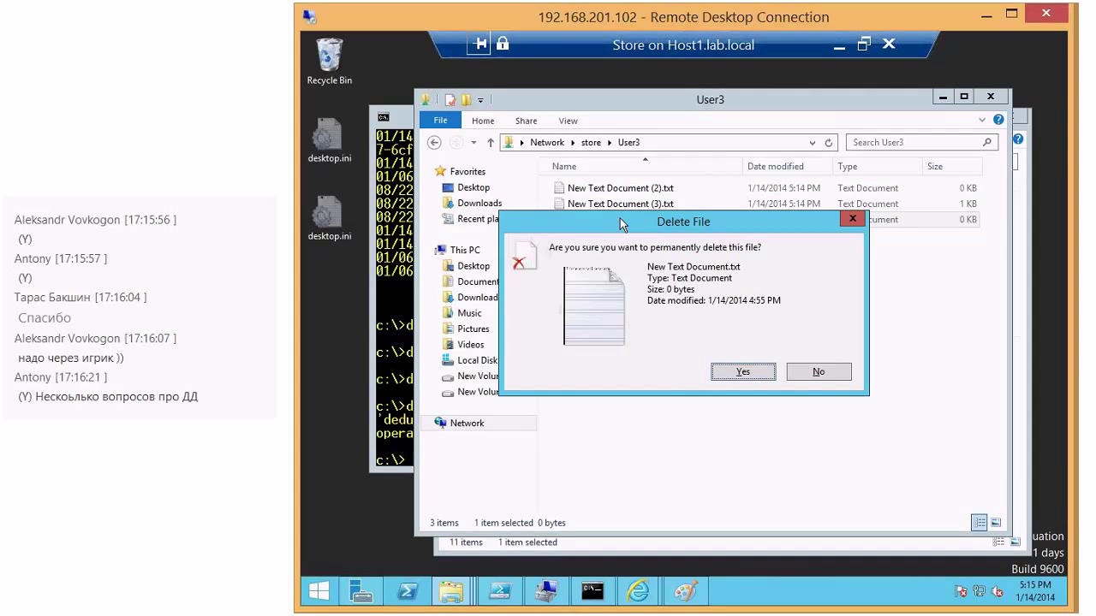
key("Return")
- Open the 1/14/2014 5:14 PM previous version of the User3 network share
right_click(570, 275)
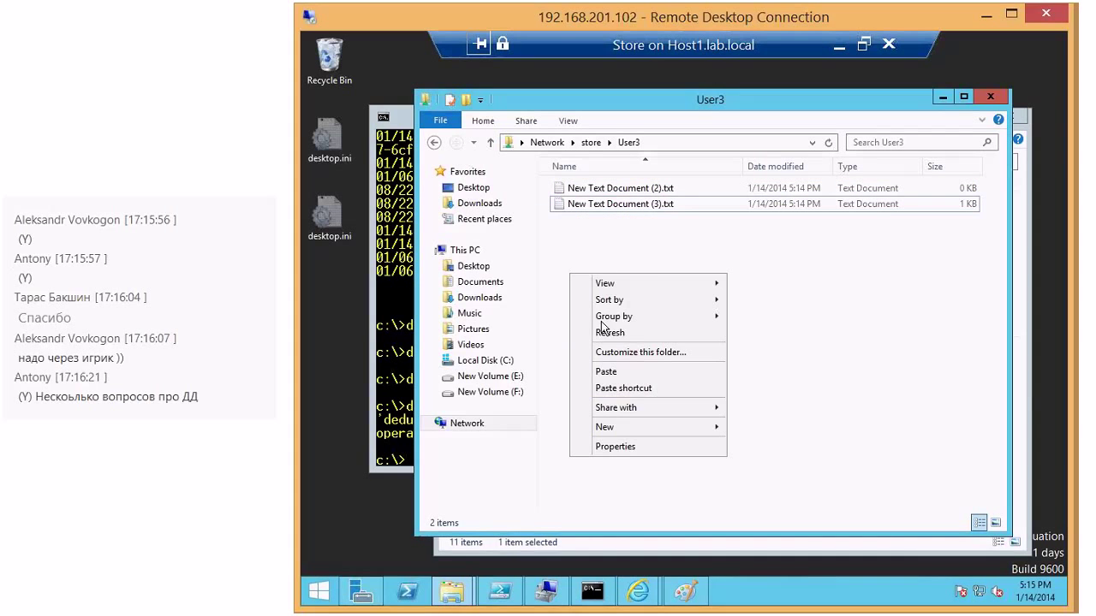
left_click(618, 447)
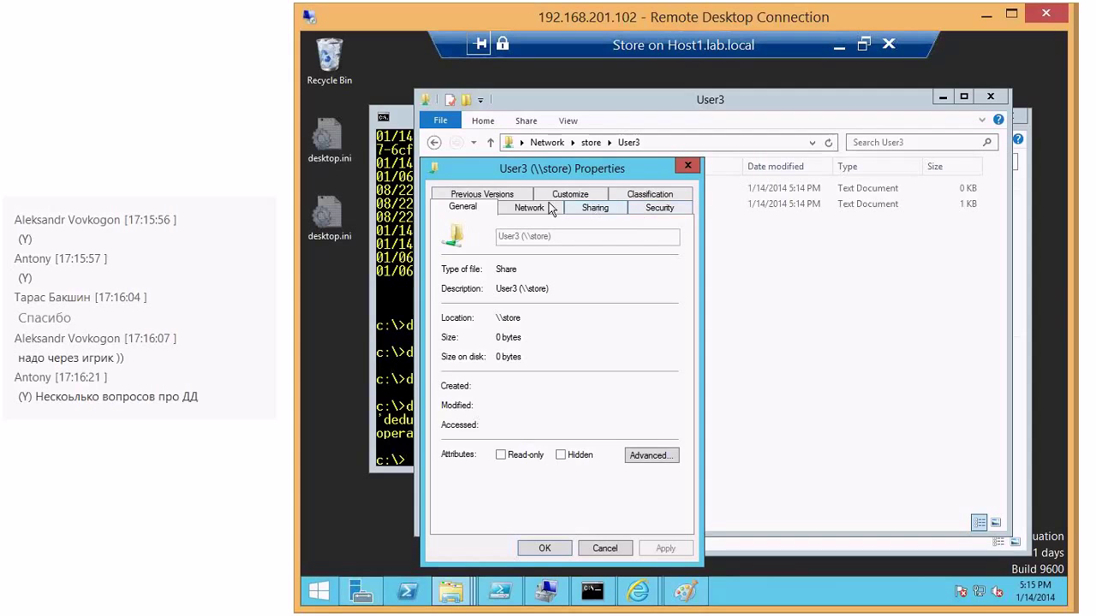
left_click(482, 194)
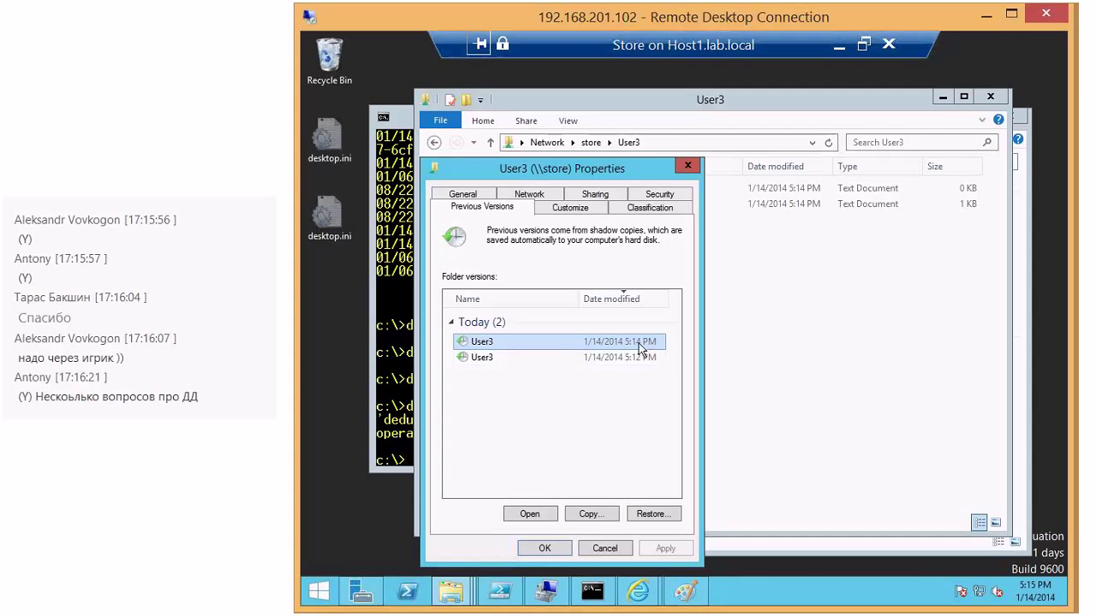
left_click(530, 515)
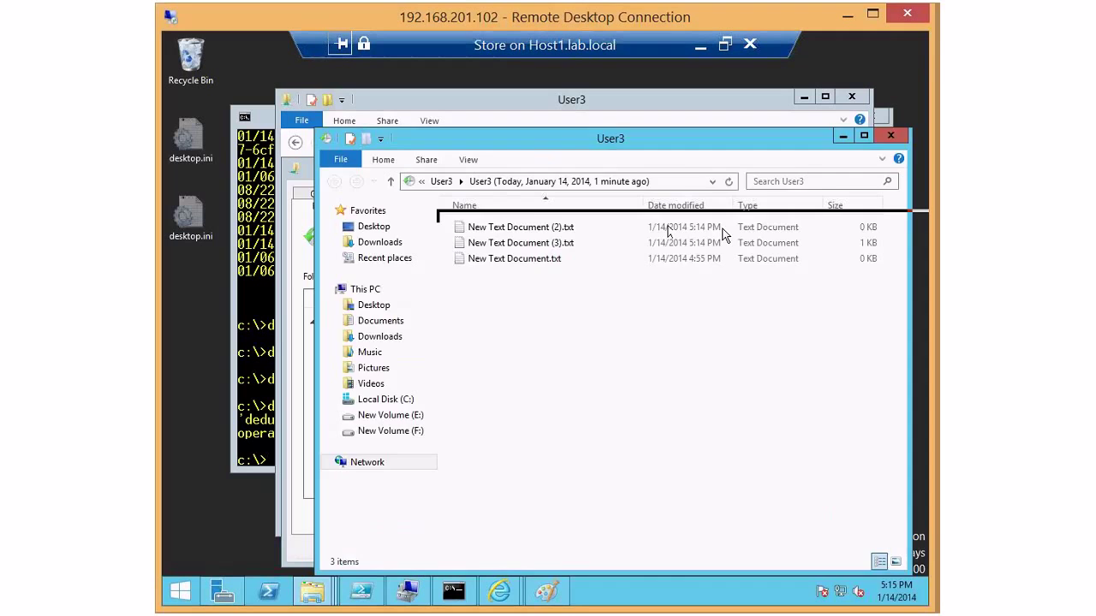
- Copy New Text Document.txt from the previous version back into the User3 share and close the previous-version window
left_click_drag(489, 149, 661, 227)
left_click(548, 165)
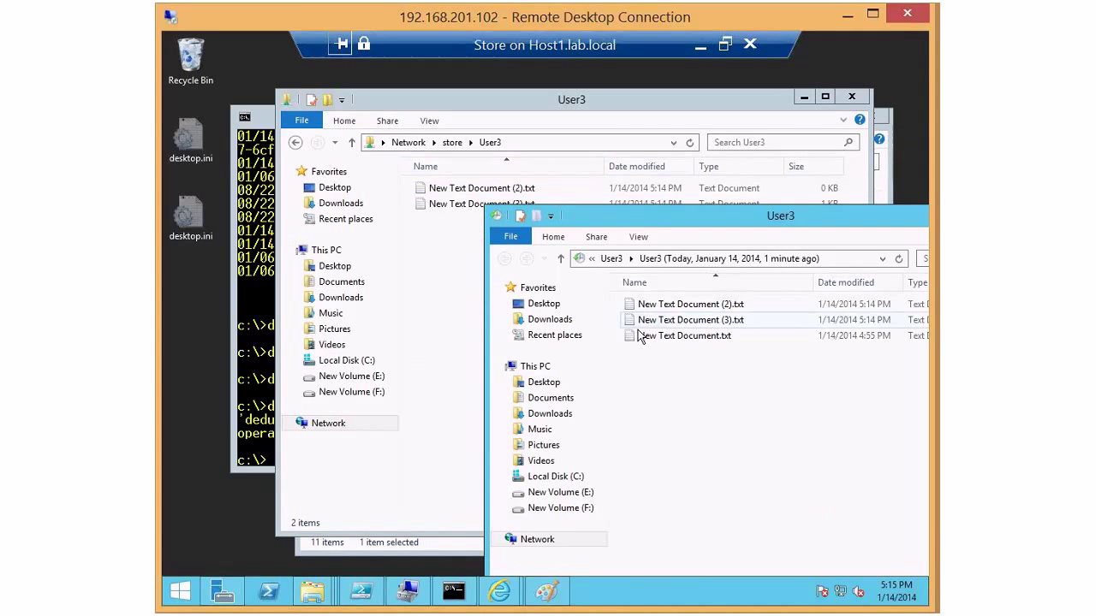
left_click_drag(640, 336, 445, 274)
left_click_drag(881, 218, 622, 184)
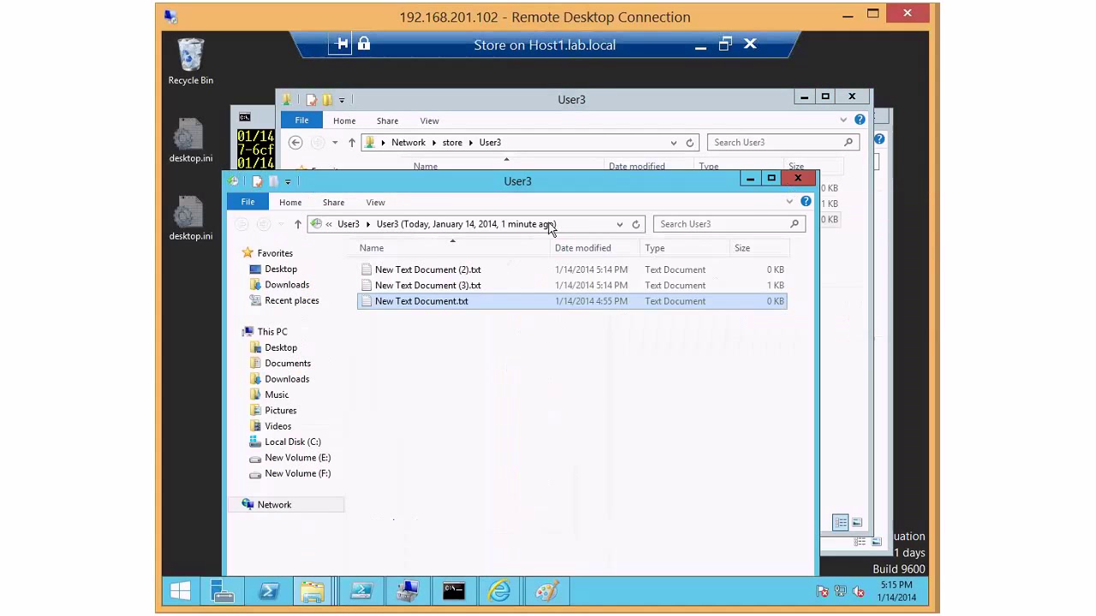
left_click(789, 180)
- Enter the text "sdv sfvdgbdgbrtdhgb" in New Text Document (2).txt, save it and close Notepad
double_click(456, 192)
type("s")
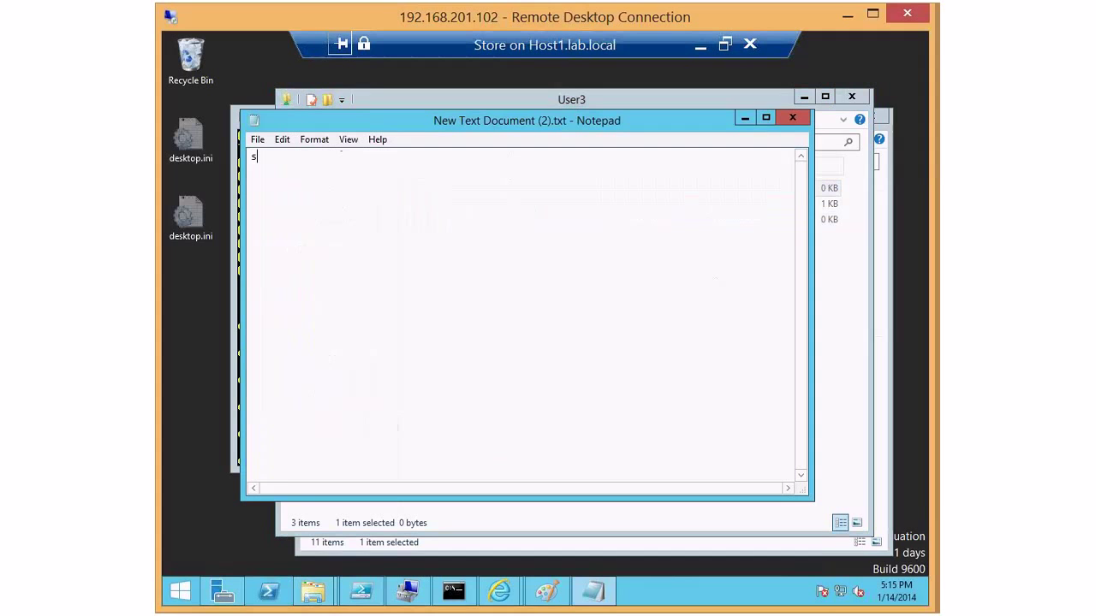
type("dv sfvdgbdgbrtdhgb")
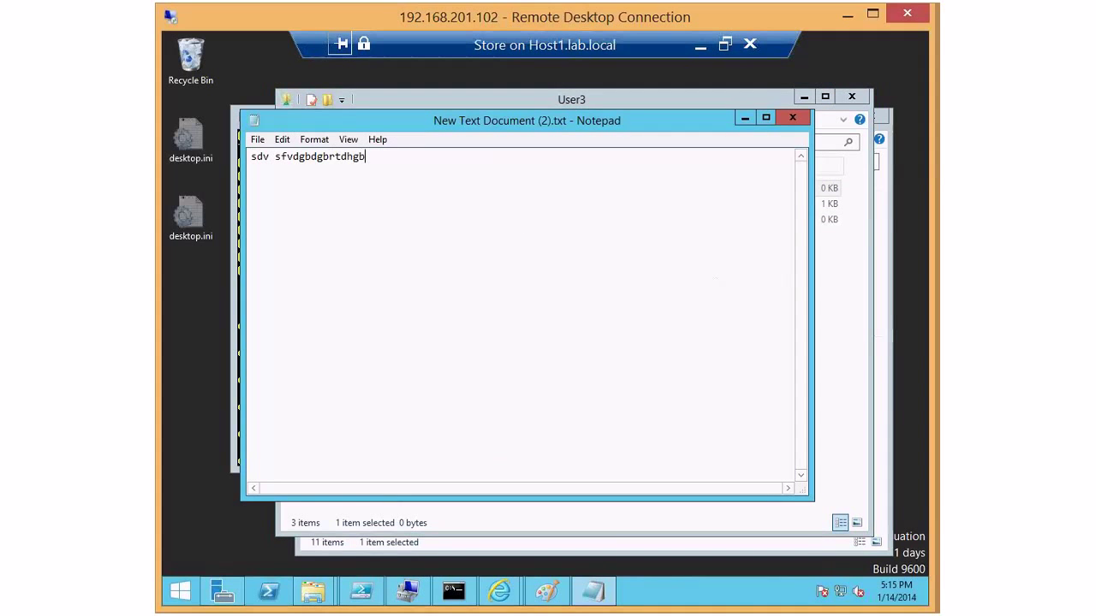
key("alt+F4")
key("n")
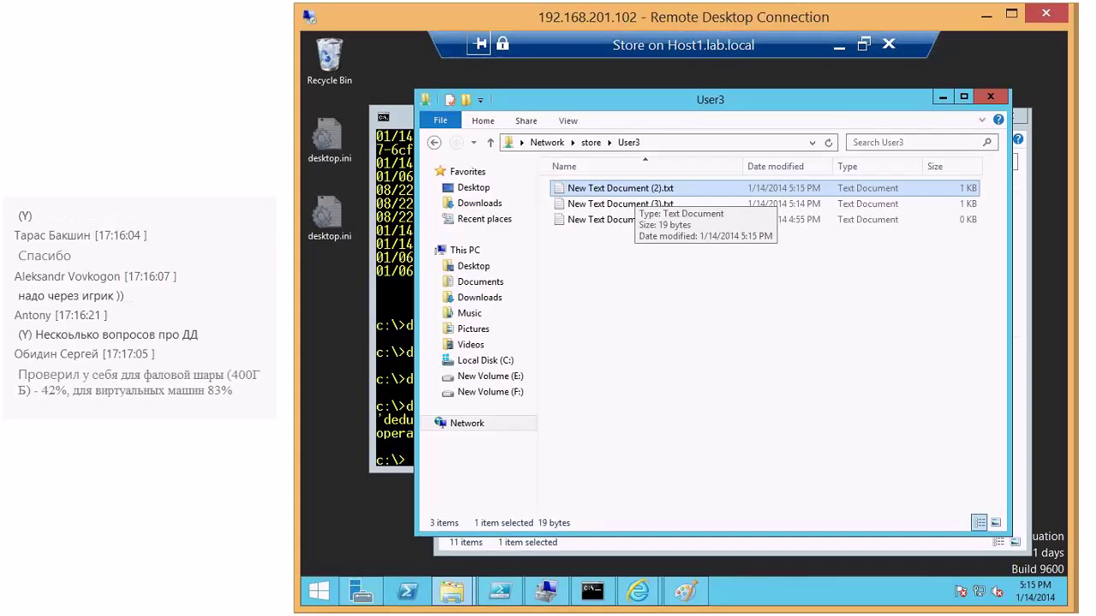
- Restore New Text Document (2).txt to its 1/14/2014 5:14 PM previous version and close its properties
right_click(634, 195)
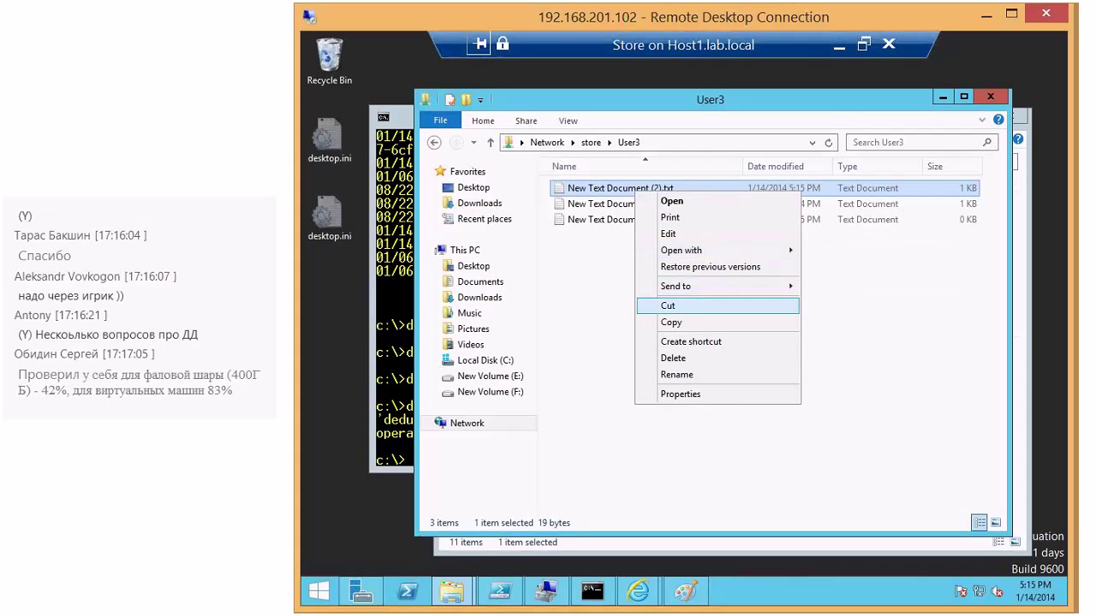
left_click(680, 393)
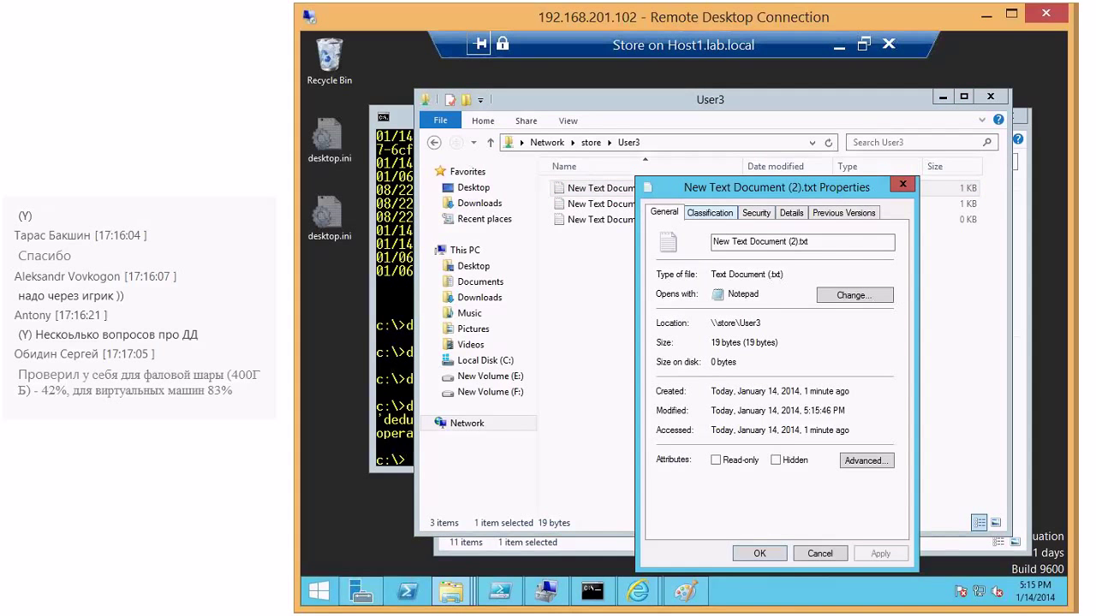
left_click(844, 212)
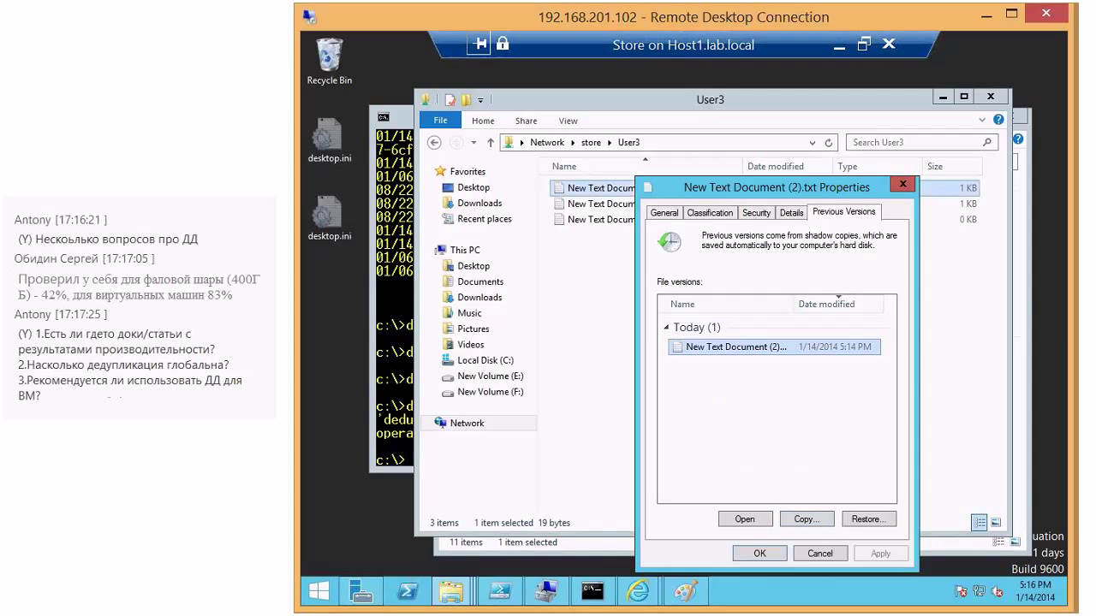
left_click(868, 518)
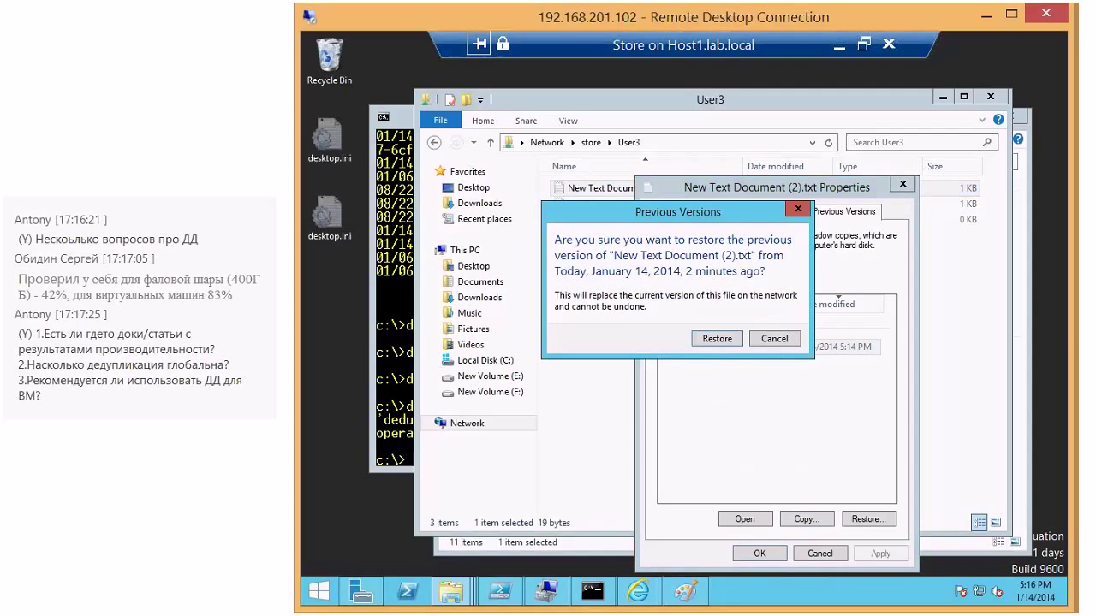
key("Return")
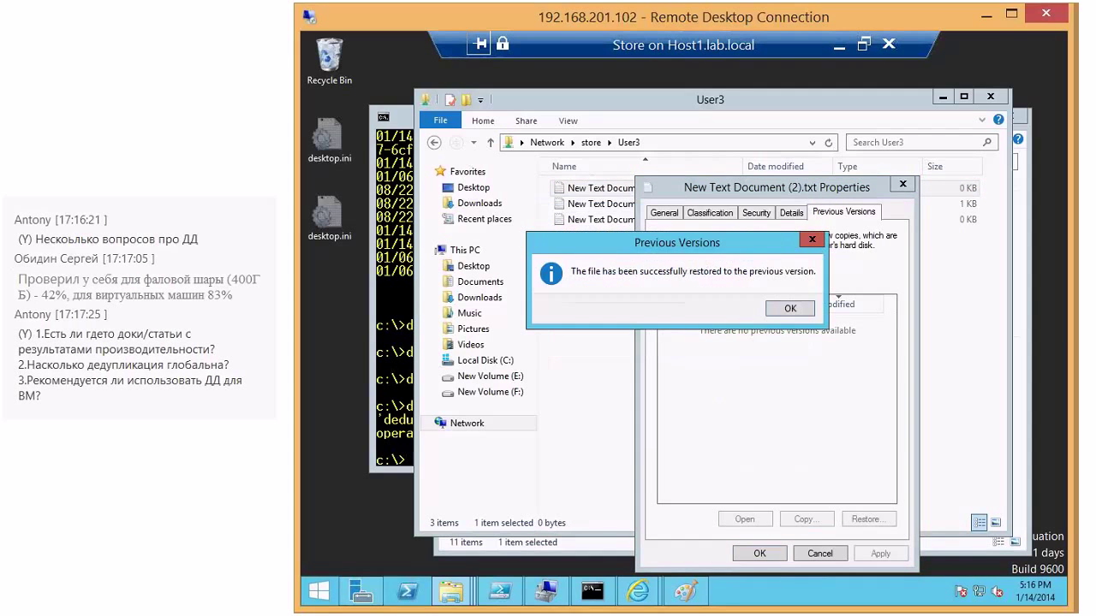
key("Return")
key("Return")
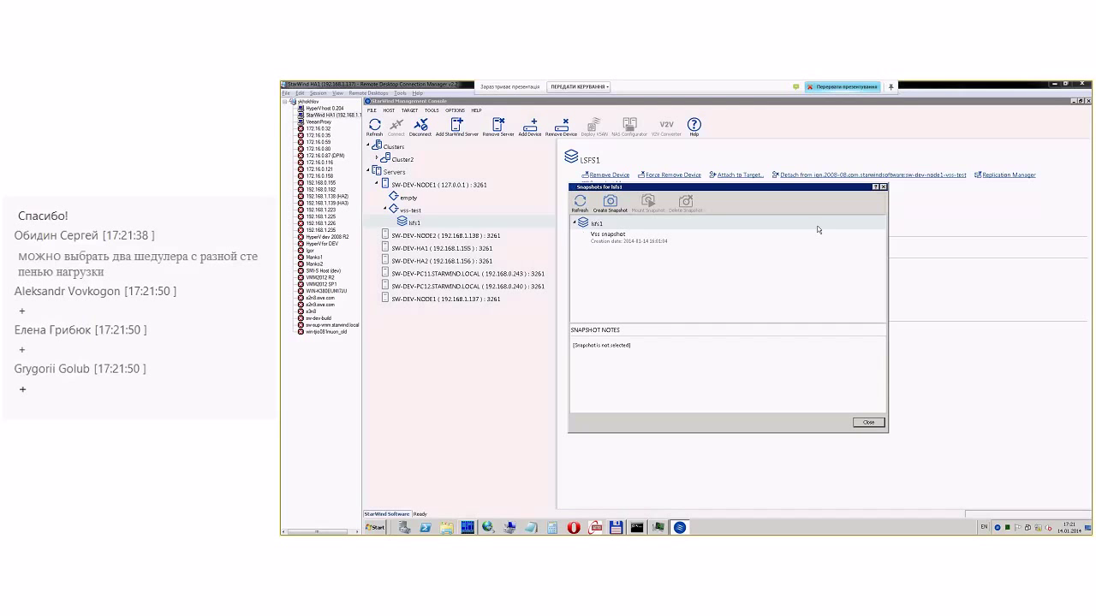
- In StarWind Management Console, close the lsfs1 snapshot list and review the vss-test target and its lsfs1 device
left_click(868, 422)
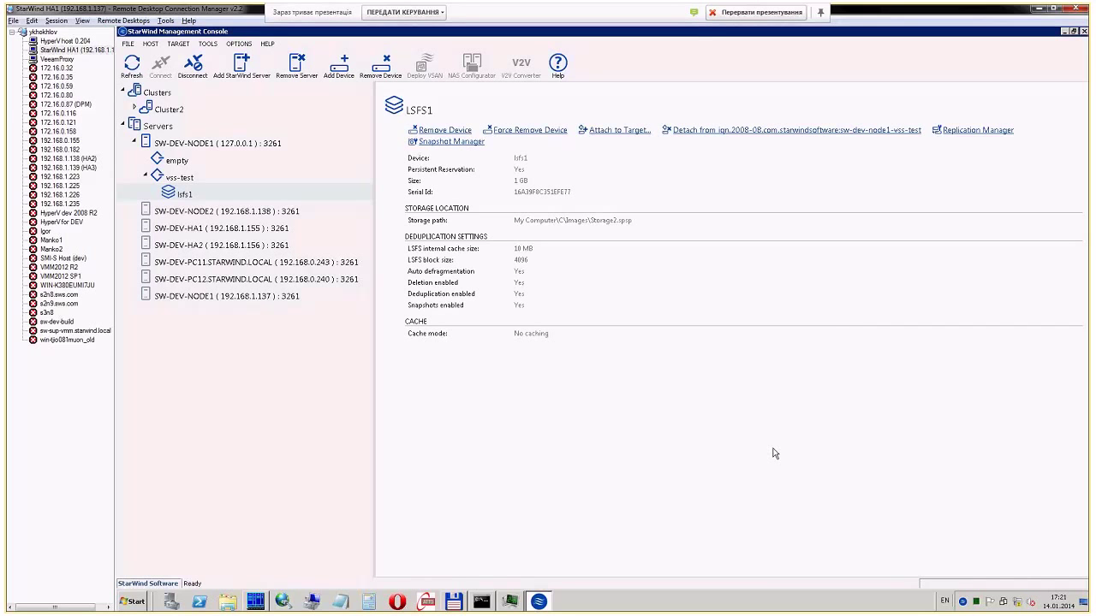
left_click(182, 179)
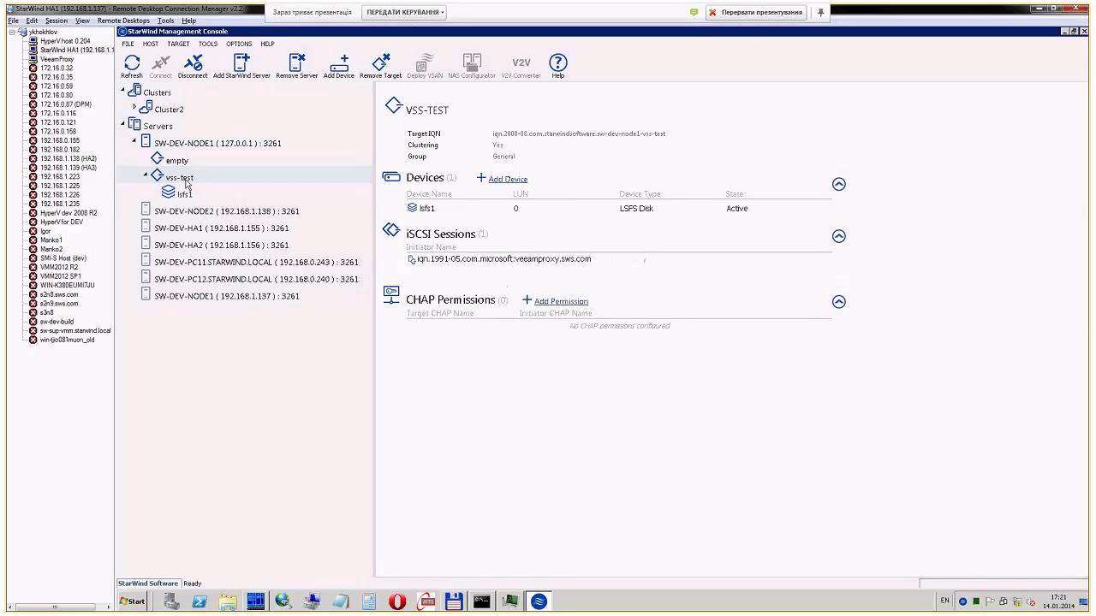
left_click(185, 193)
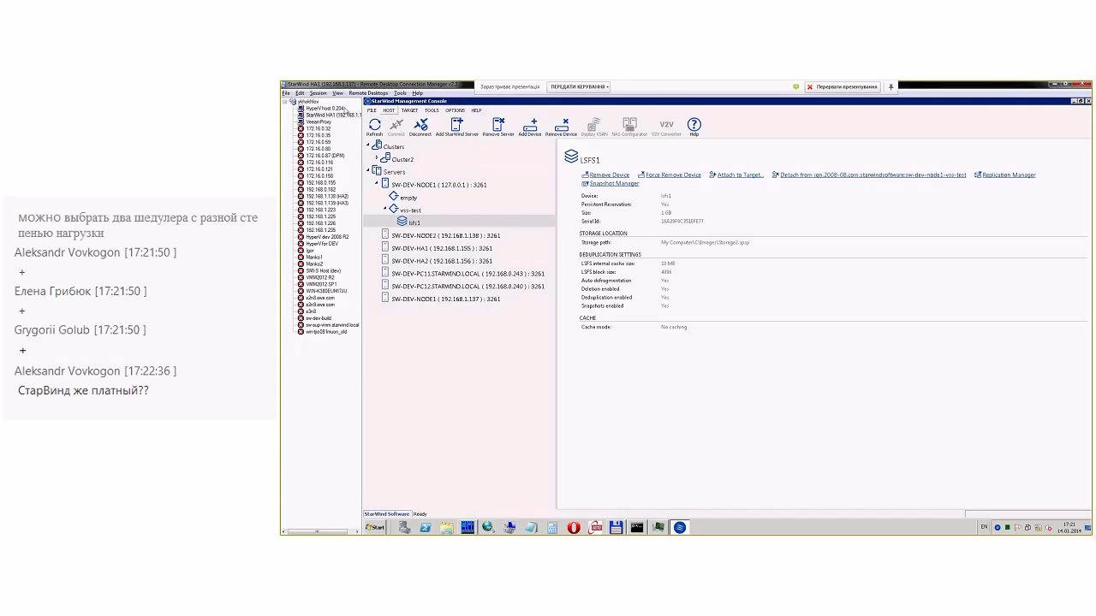
- View the HyperV host 0.204 remote session, and switch to the VeeamProxy session with its diskshadow command prompt
left_click(343, 109)
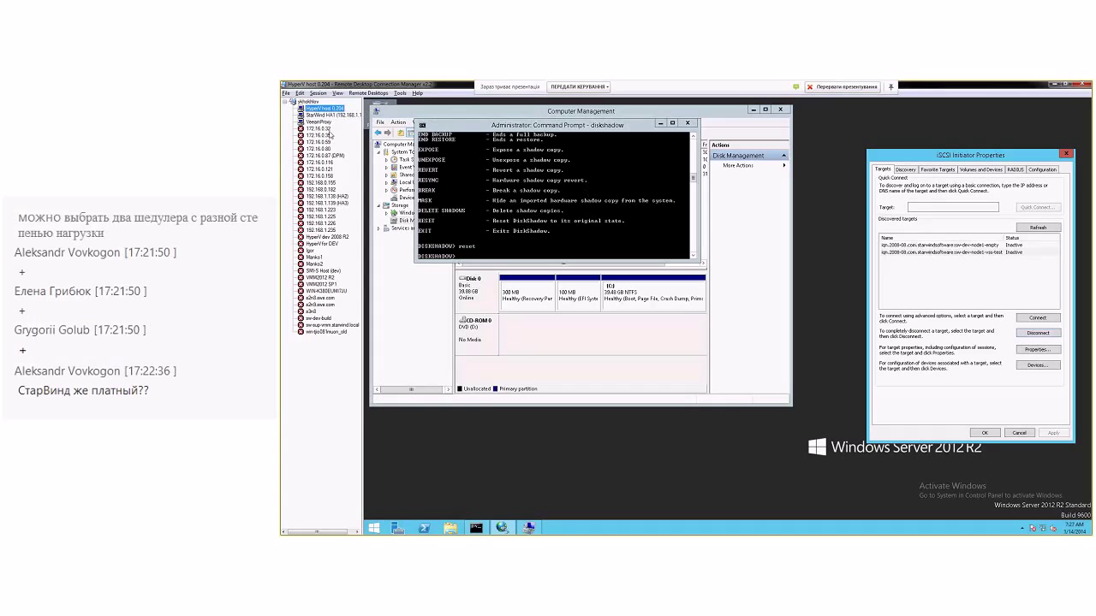
left_click(328, 122)
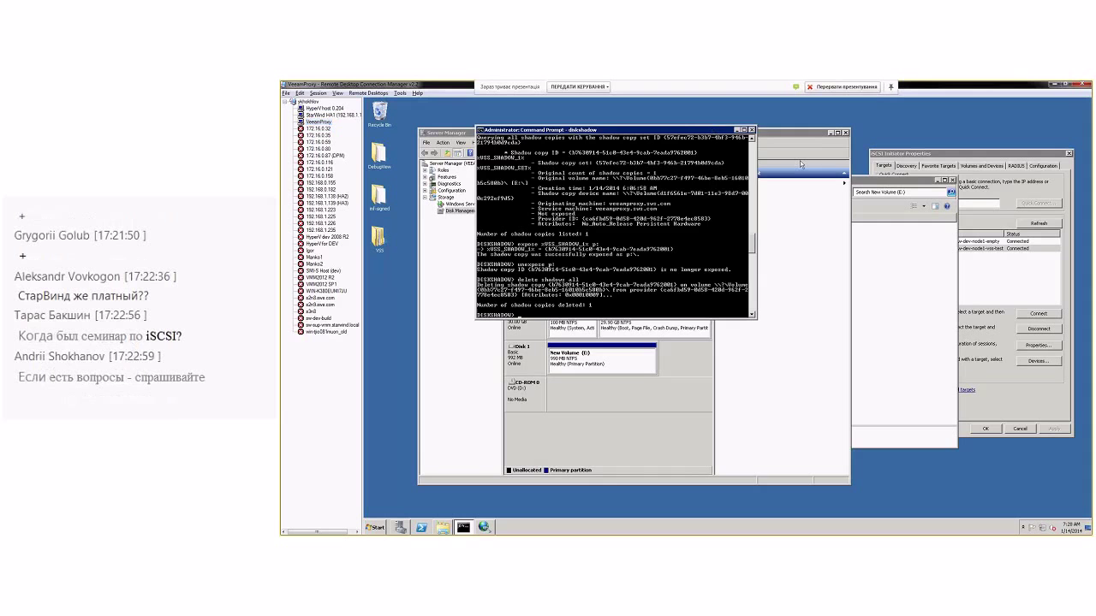
- Exit the current diskshadow session in the command prompt and start diskshadow again
left_click_drag(712, 133, 679, 102)
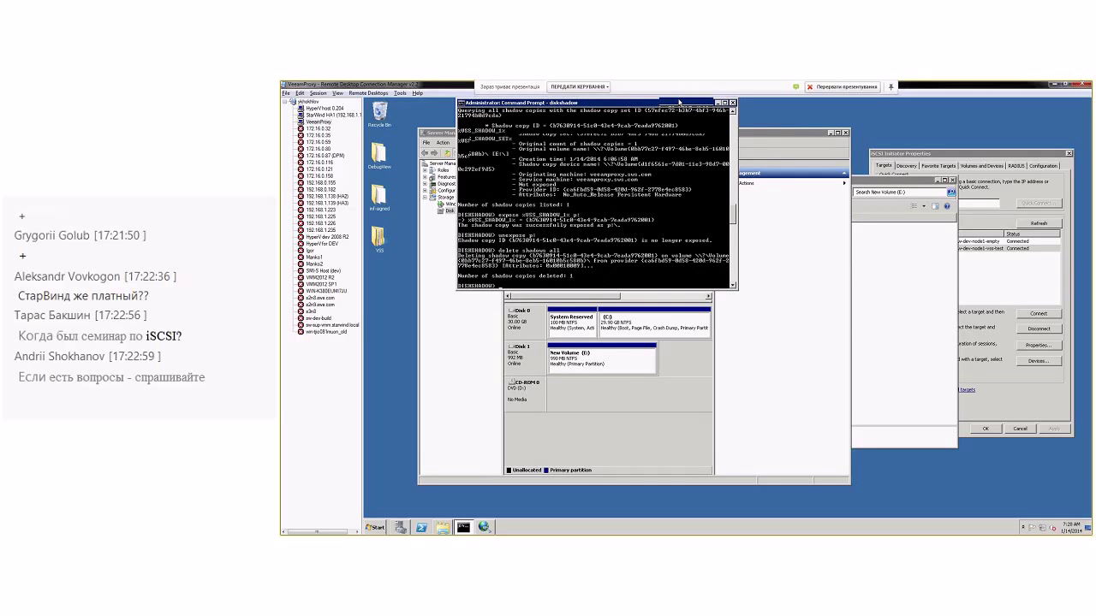
left_click(629, 363)
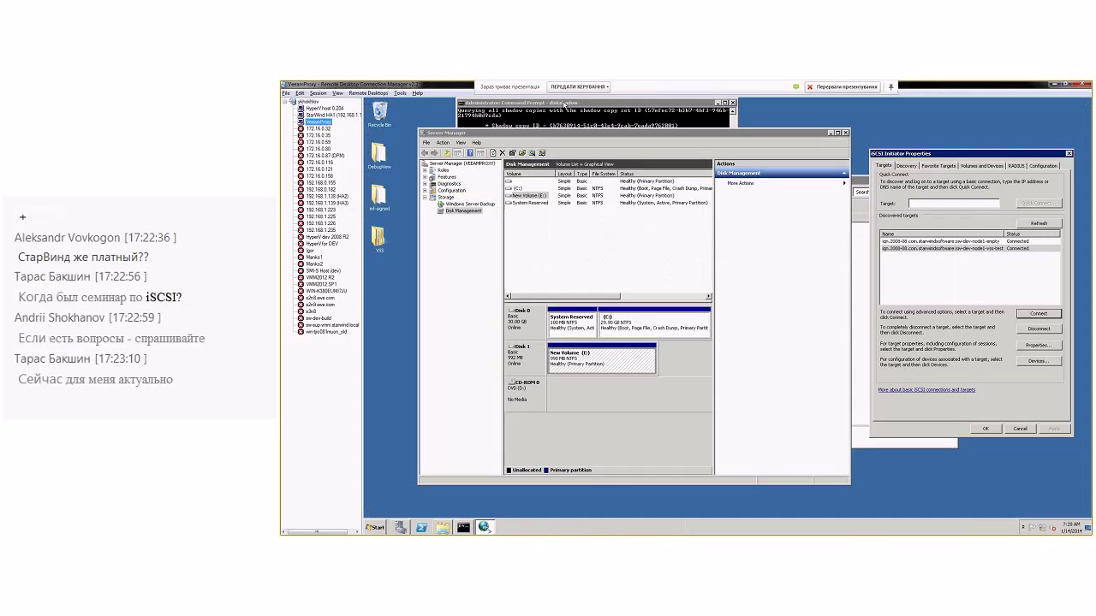
left_click(563, 103)
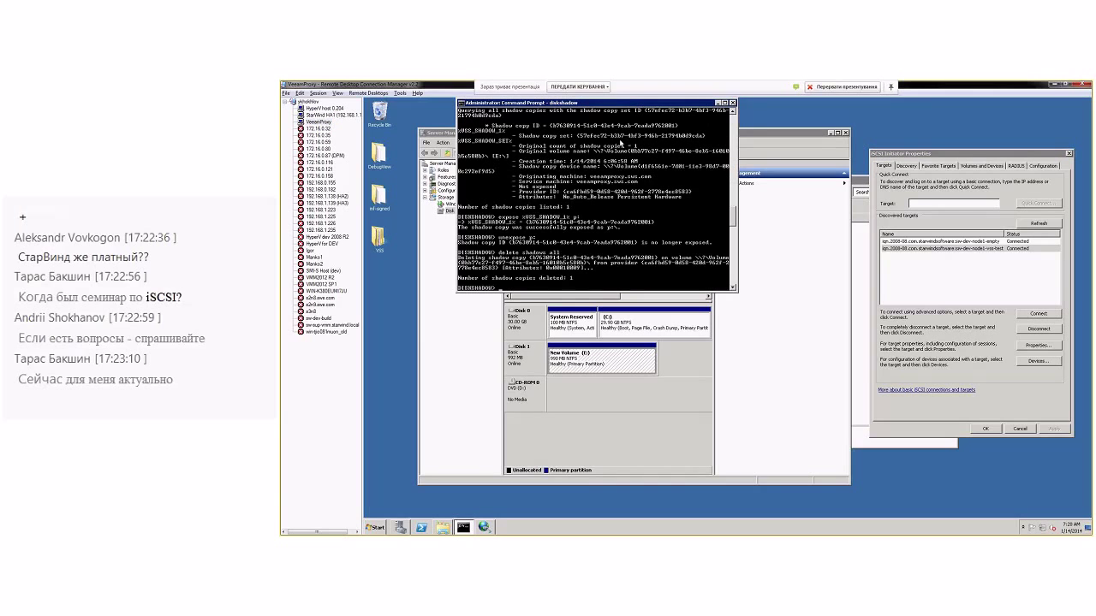
type("exit")
key("Return")
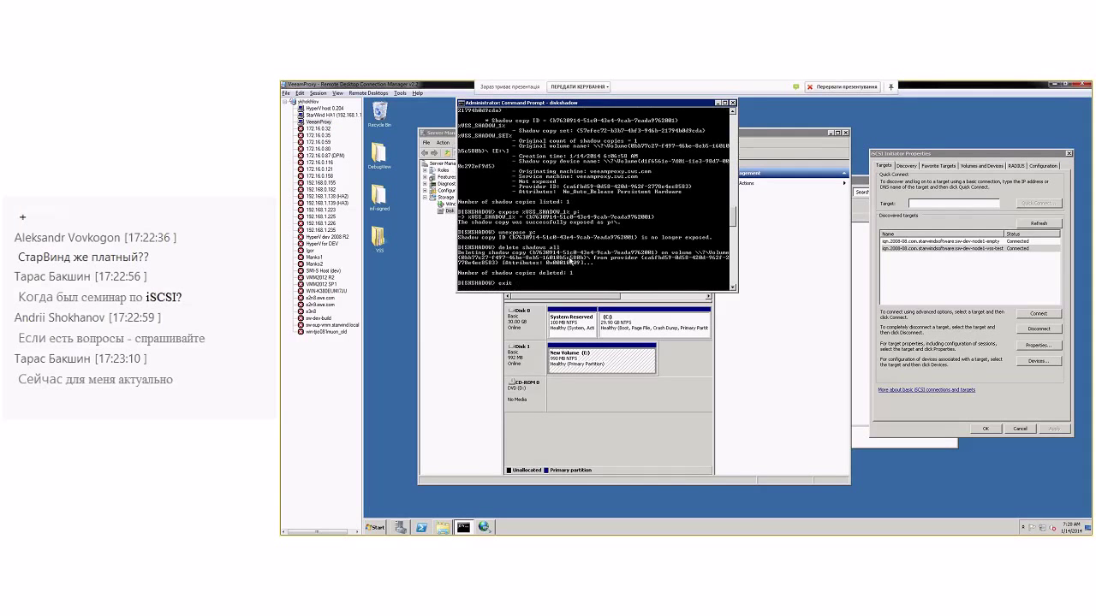
type("diskshadow")
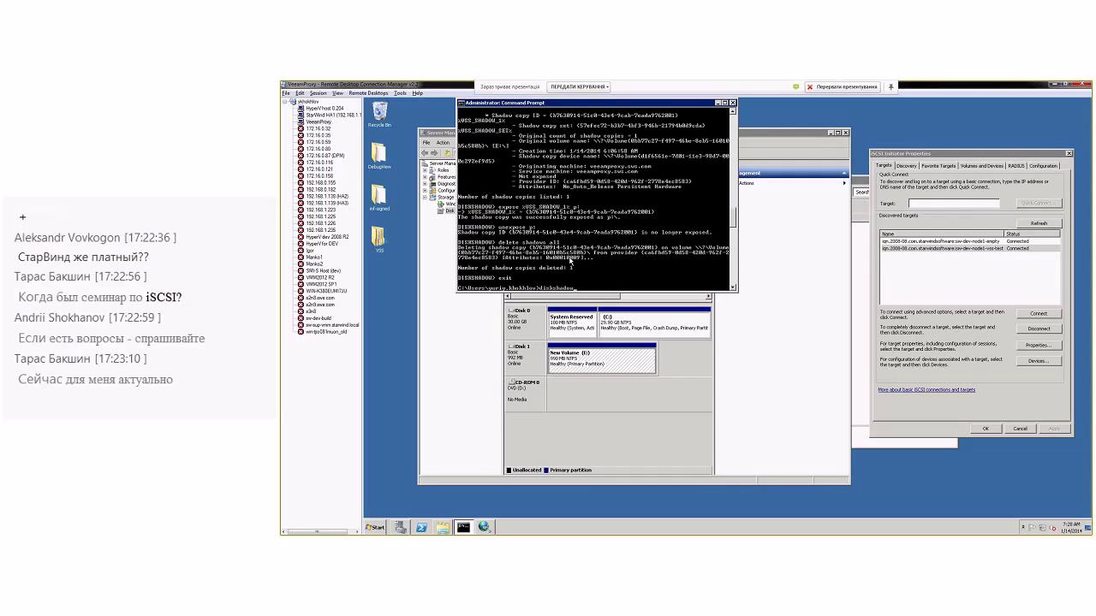
key("Return")
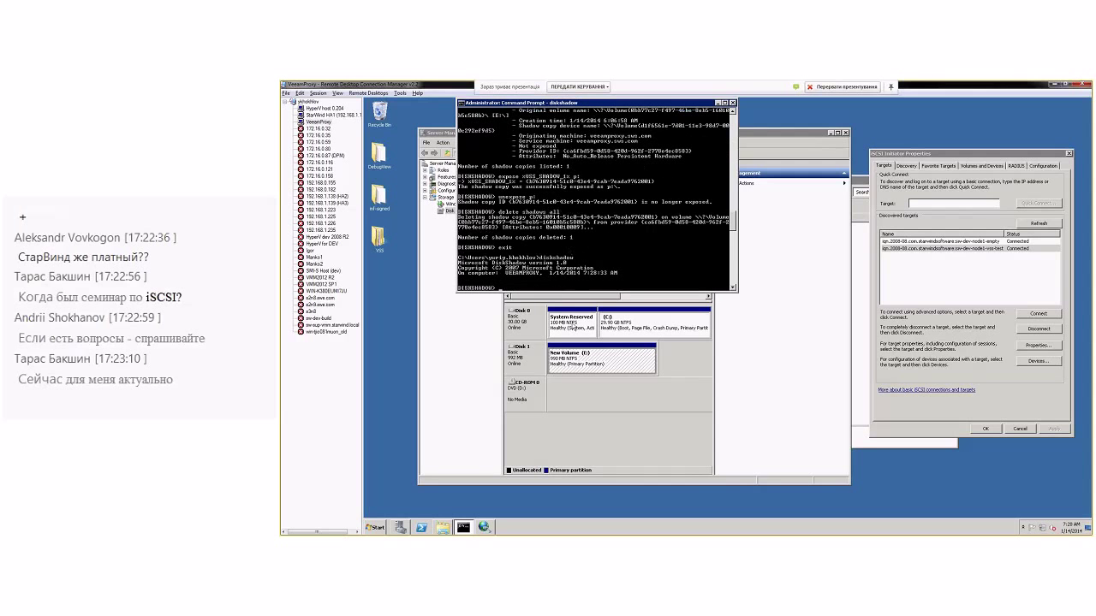
- Open New Volume (E:) on Disk 1 and create a folder named New folder1 in it
left_click(608, 345)
right_click(617, 351)
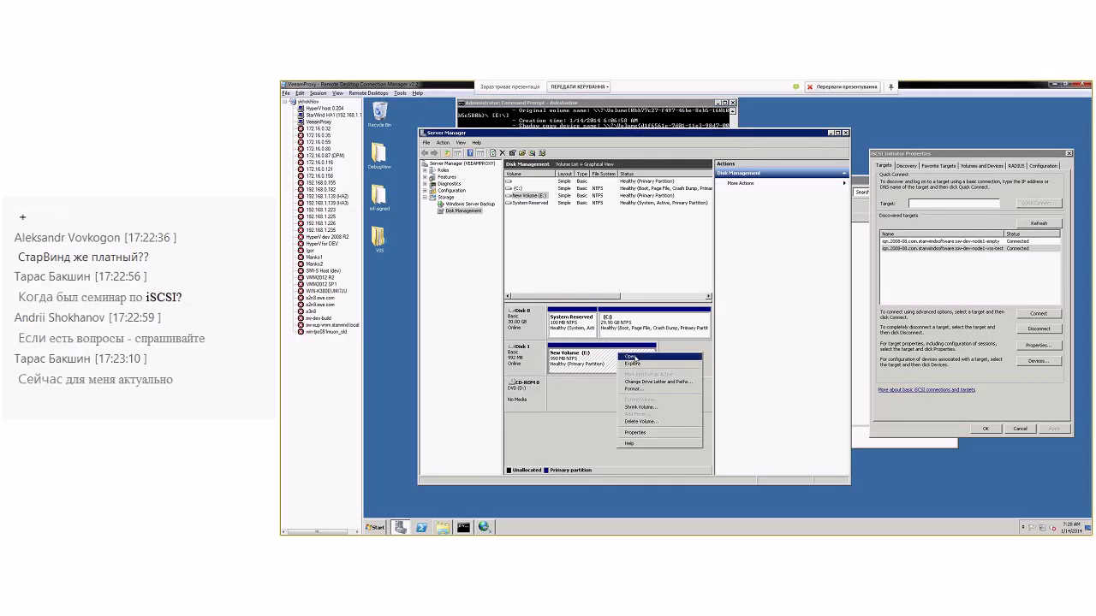
left_click(634, 358)
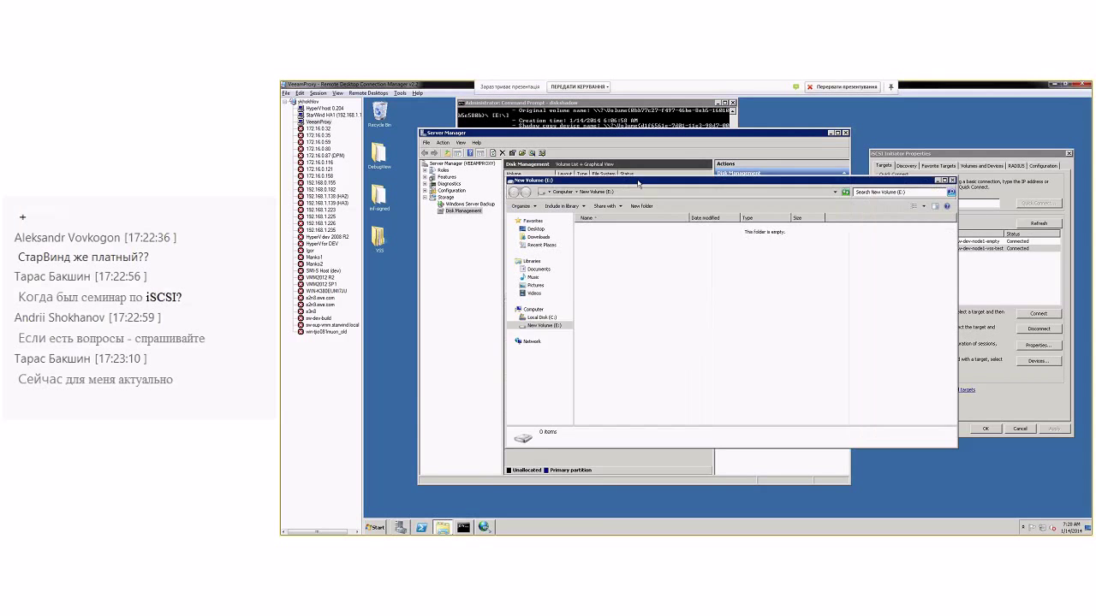
right_click(652, 262)
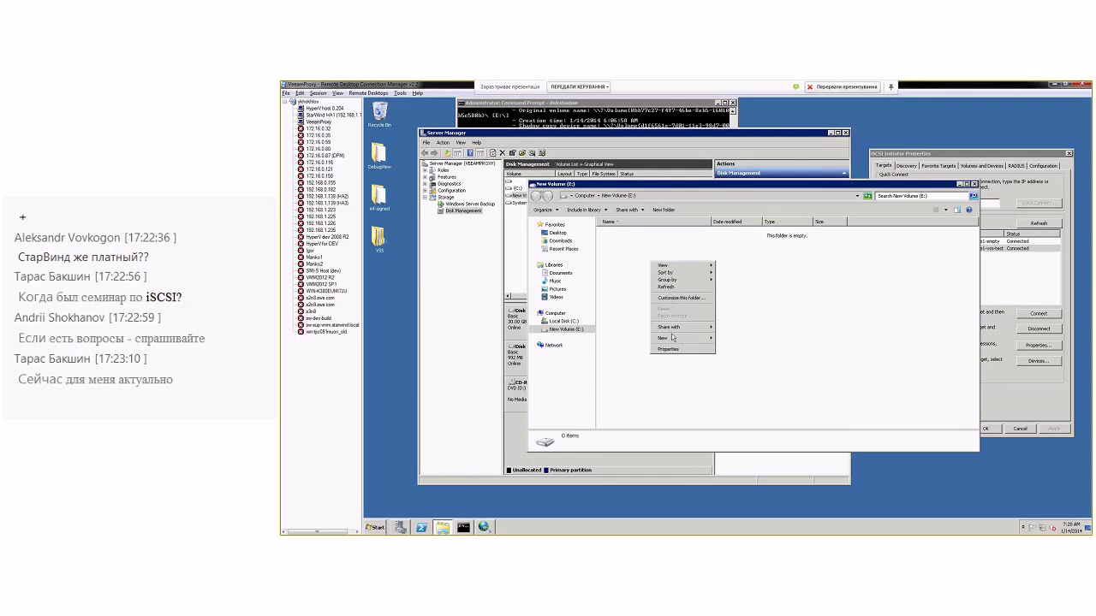
mouse_move(675, 338)
left_click(723, 338)
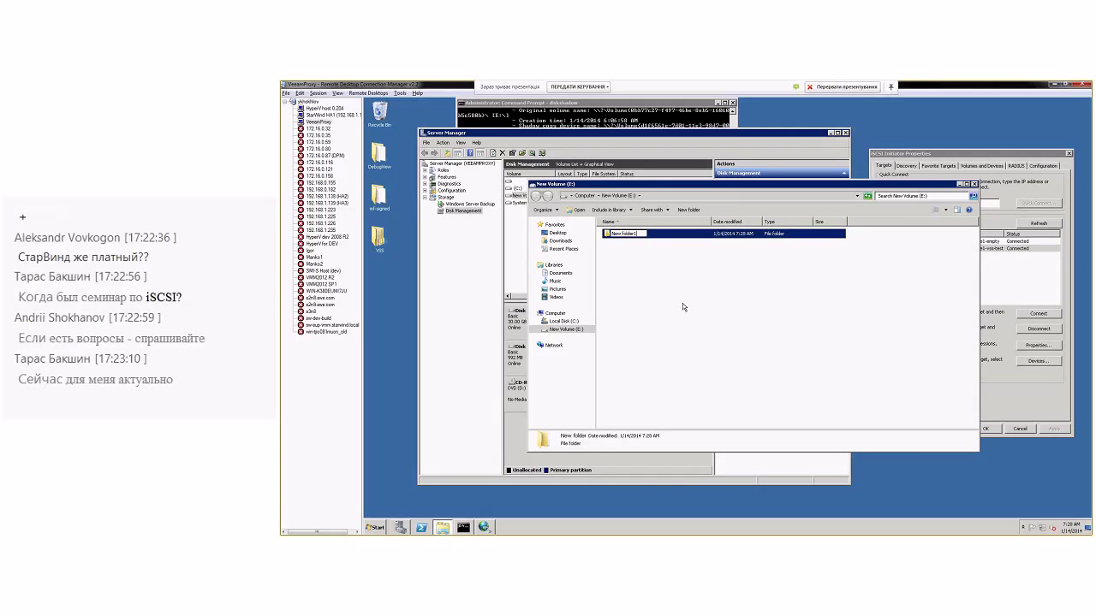
key("Return")
- Return to the diskshadow prompt and set the shadow copy context to persistent
key("alt+Tab")
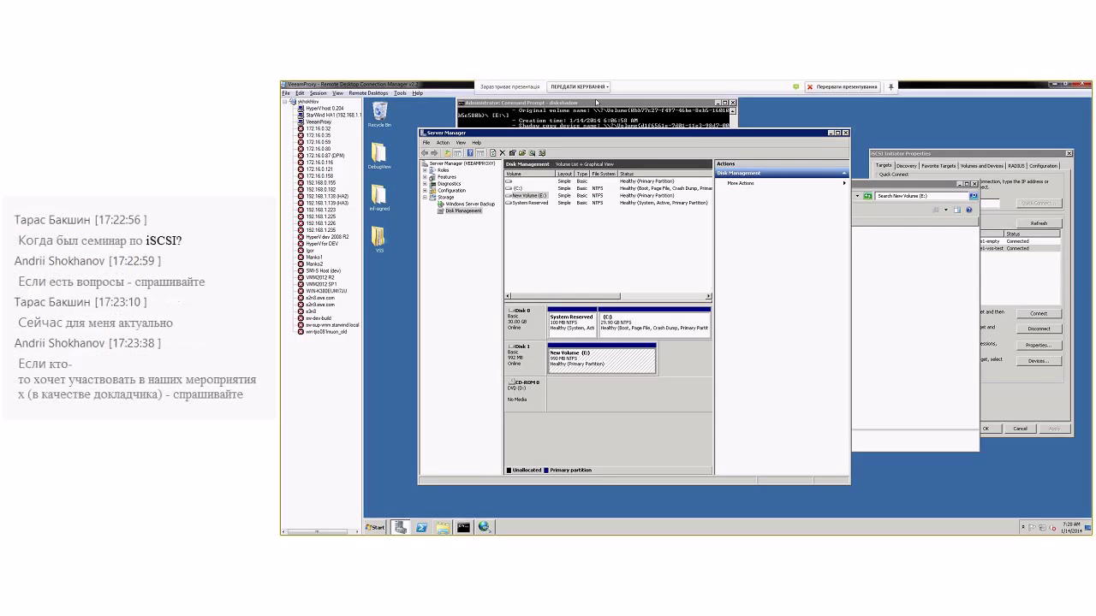
left_click(597, 105)
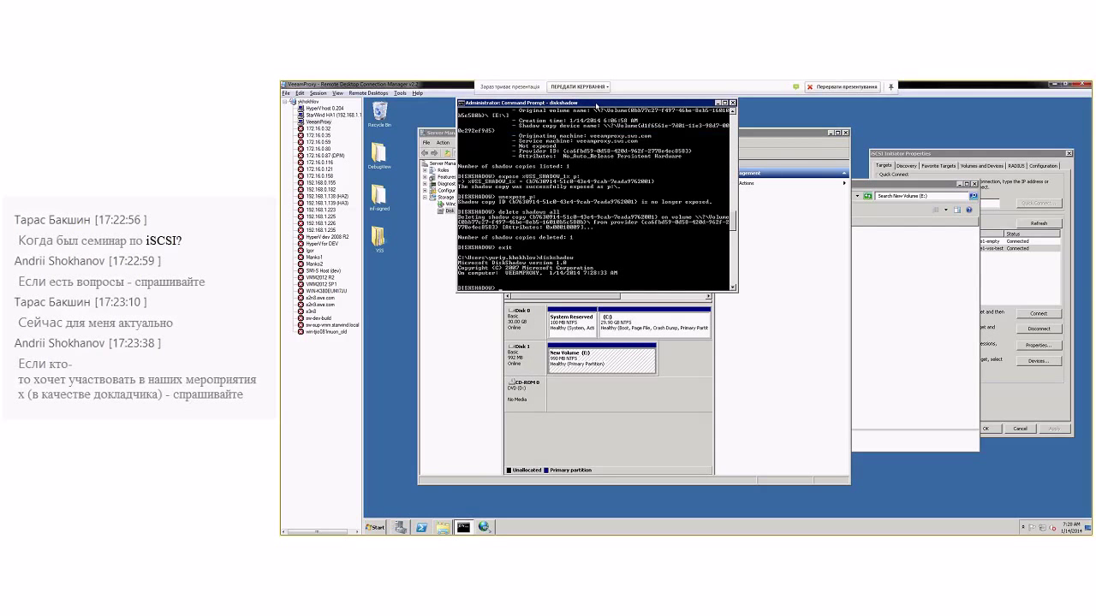
type("set")
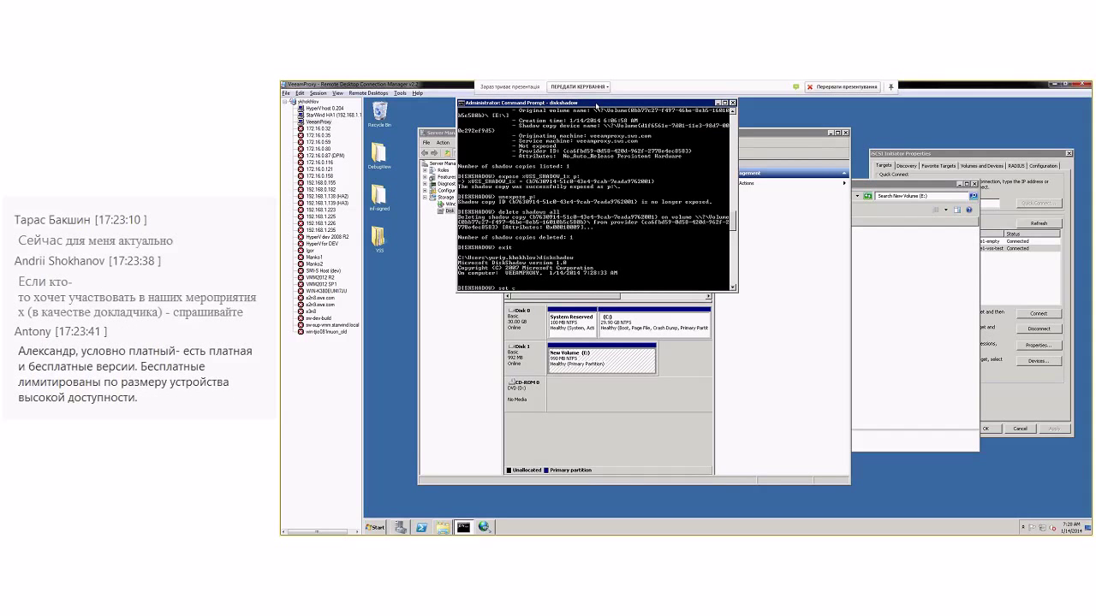
type(" contex")
key("BackSpace")
key("BackSpace")
key("BackSpace")
key("Return")
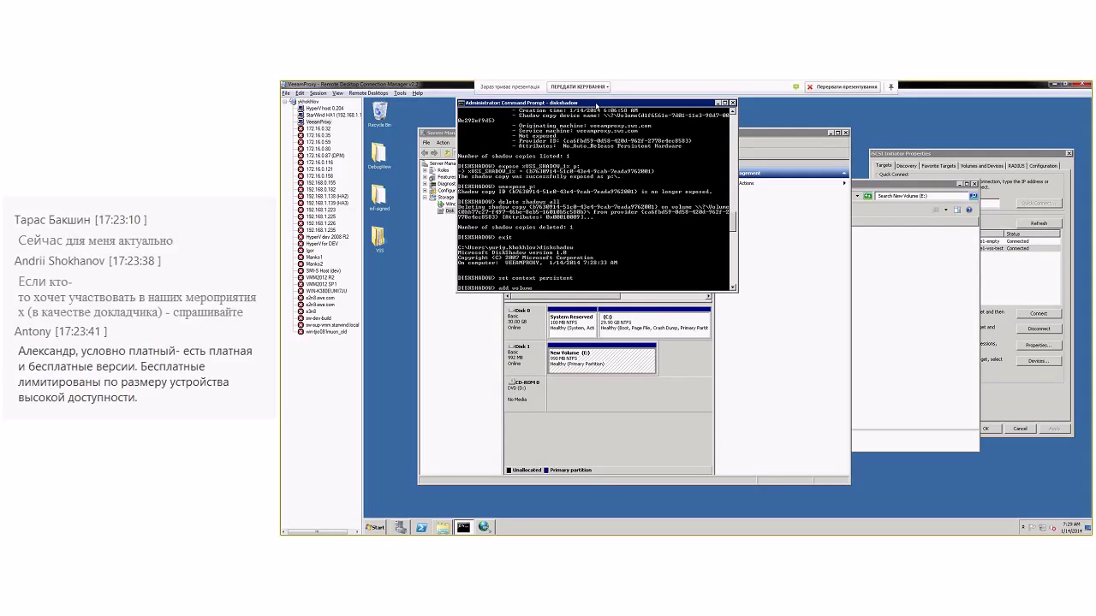
- Add volume e: to the diskshadow set and create the shadow copy
key("Return")
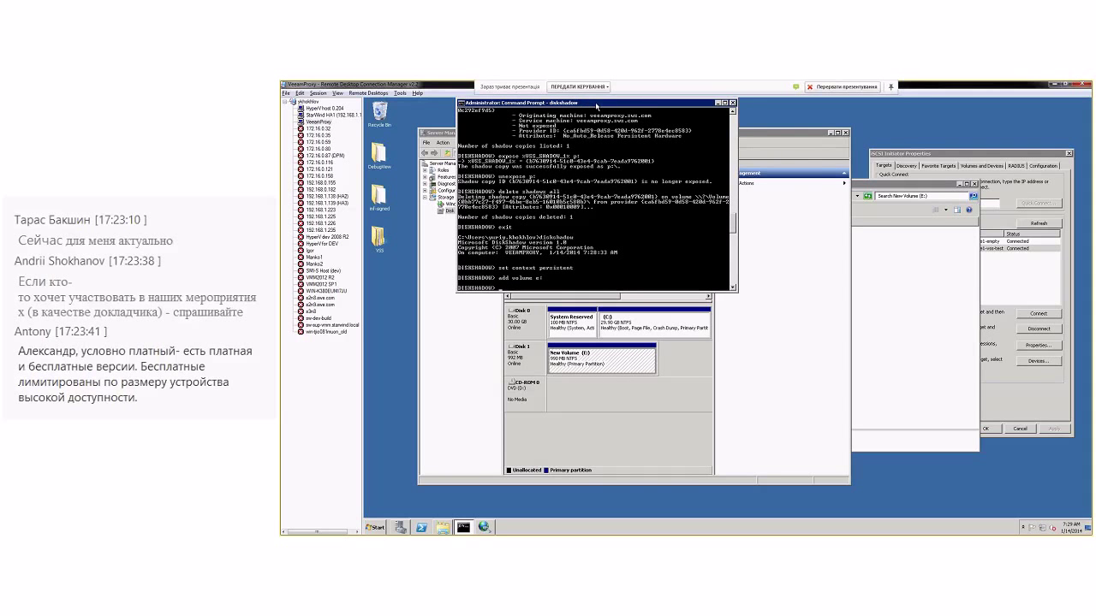
type("create")
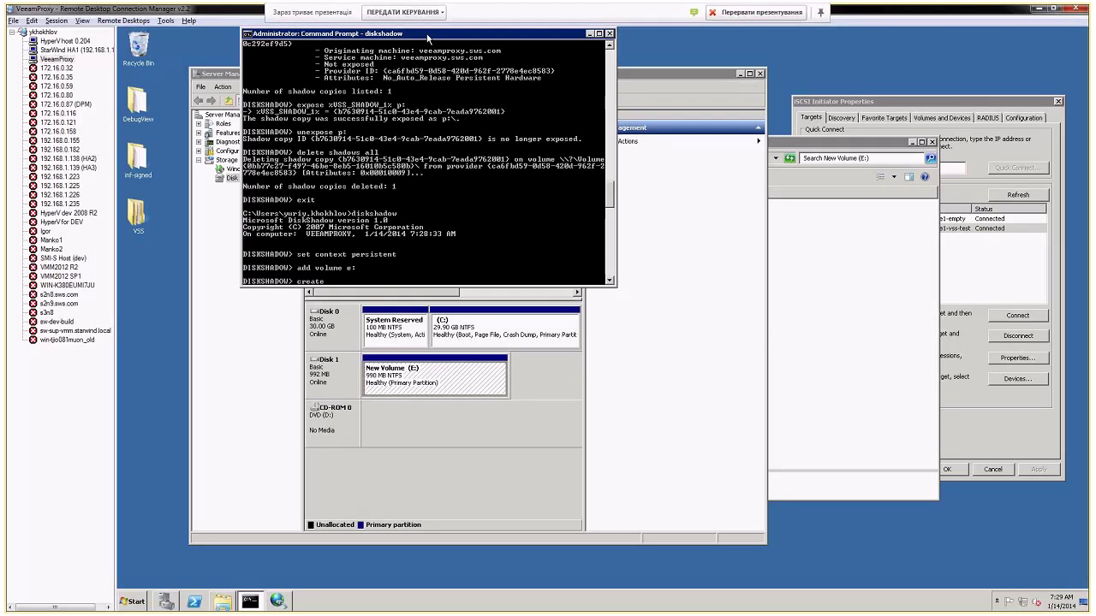
key("Return")
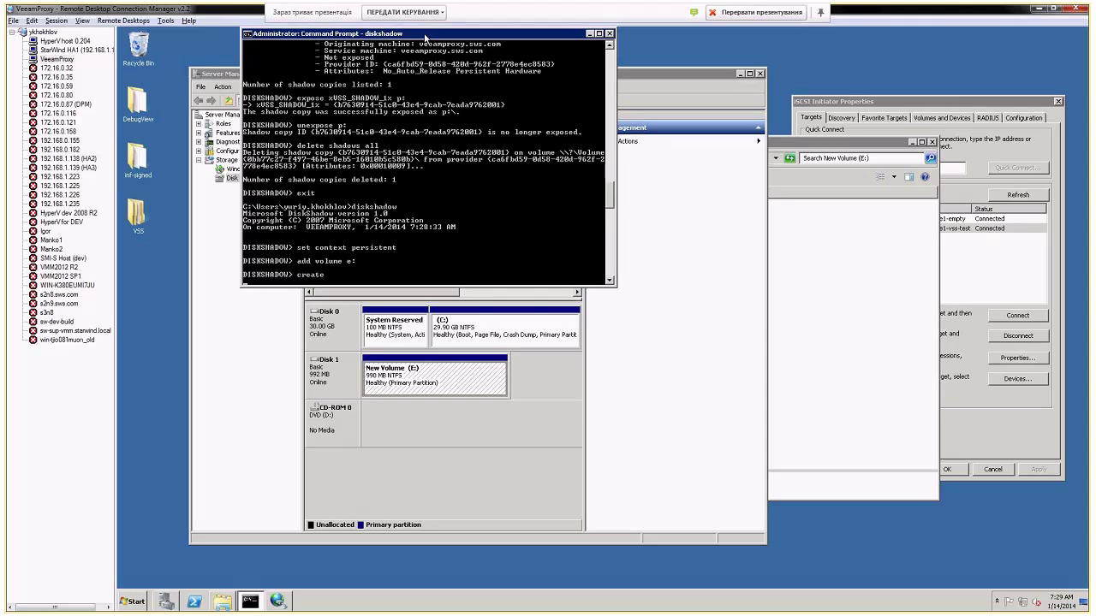
- In the StarWind HA1 session, open the lsfs1 device's Snapshot Manager and view the properties of both VSS snapshots
left_click(69, 50)
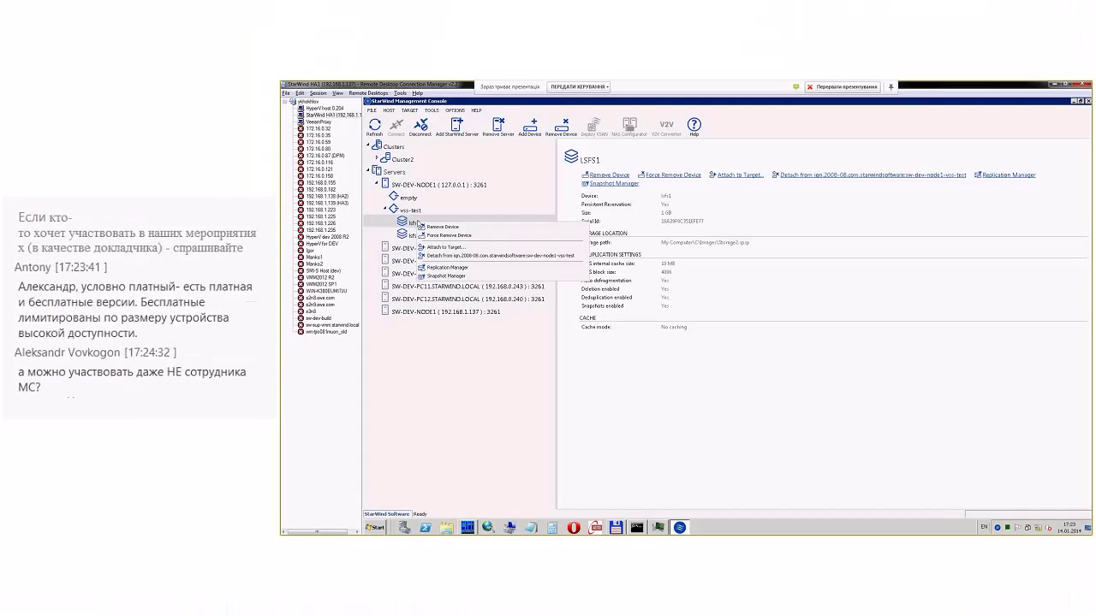
right_click(187, 196)
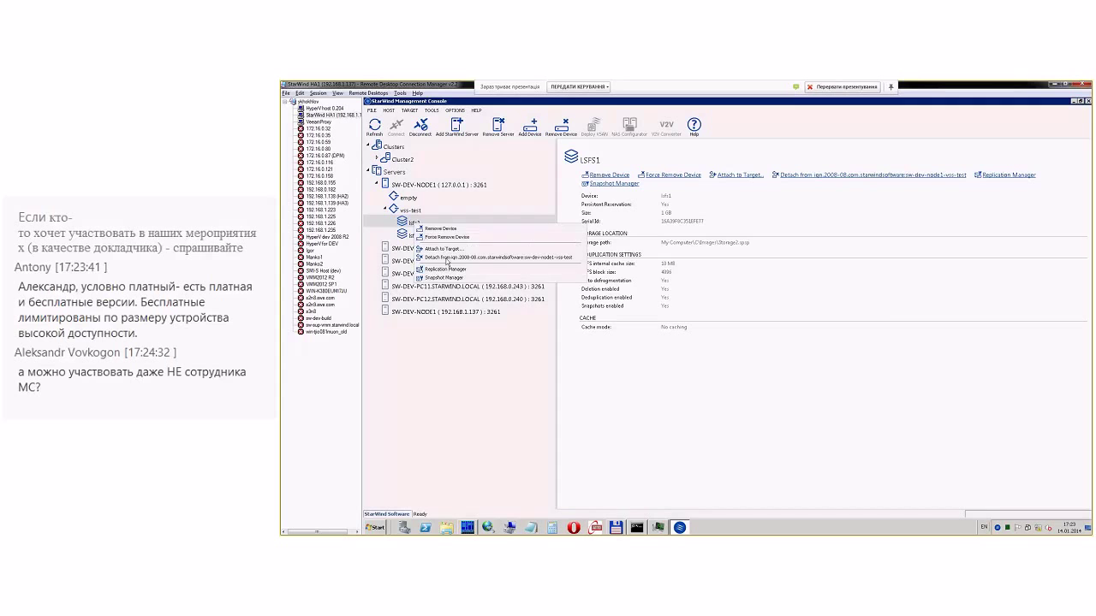
left_click(451, 278)
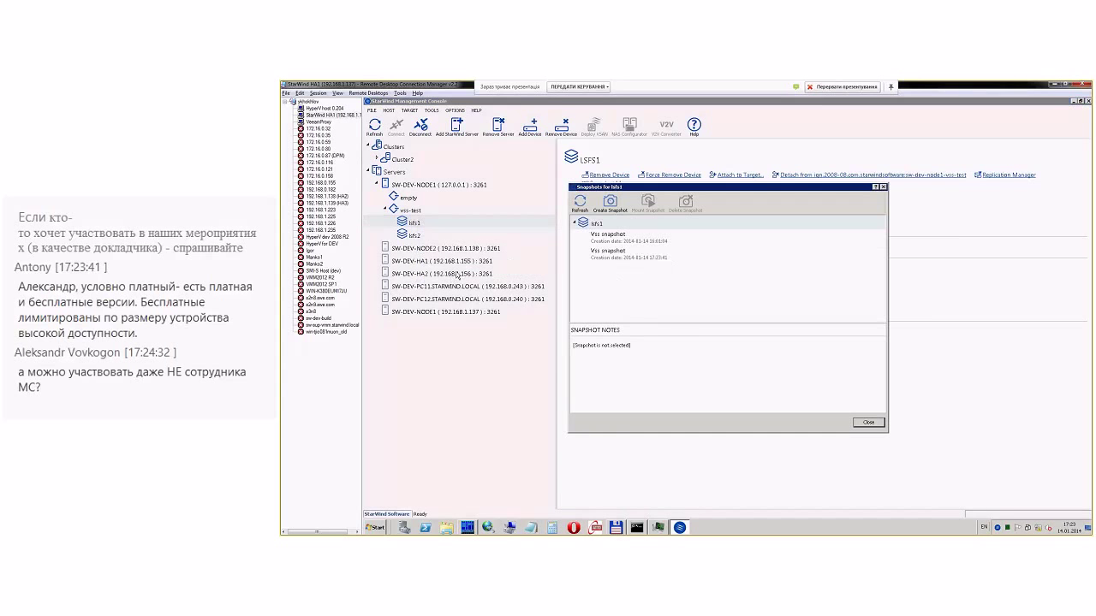
left_click(618, 243)
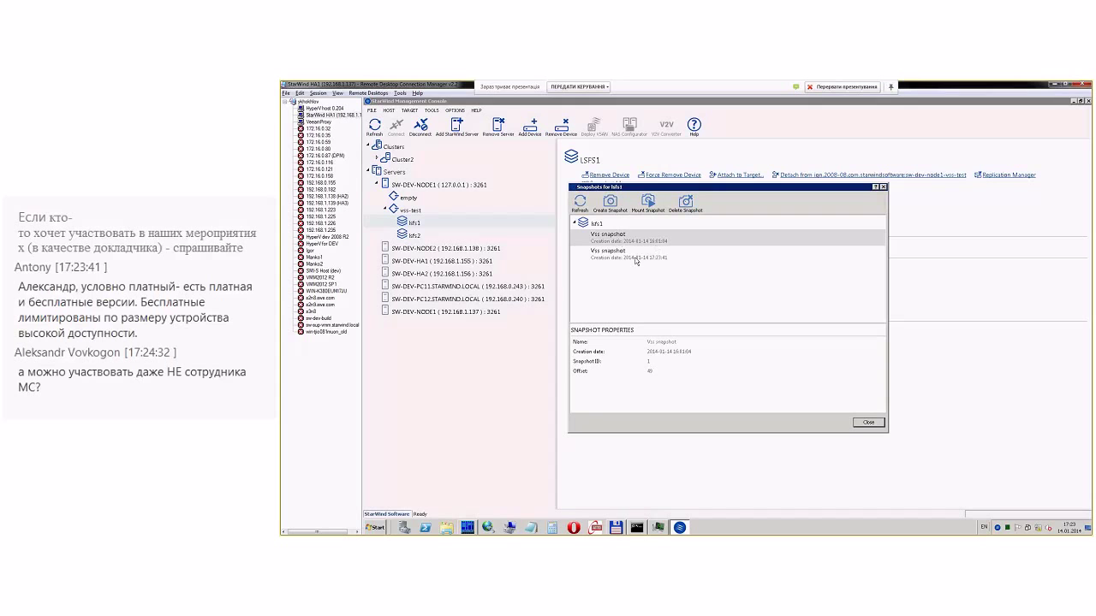
left_click(637, 257)
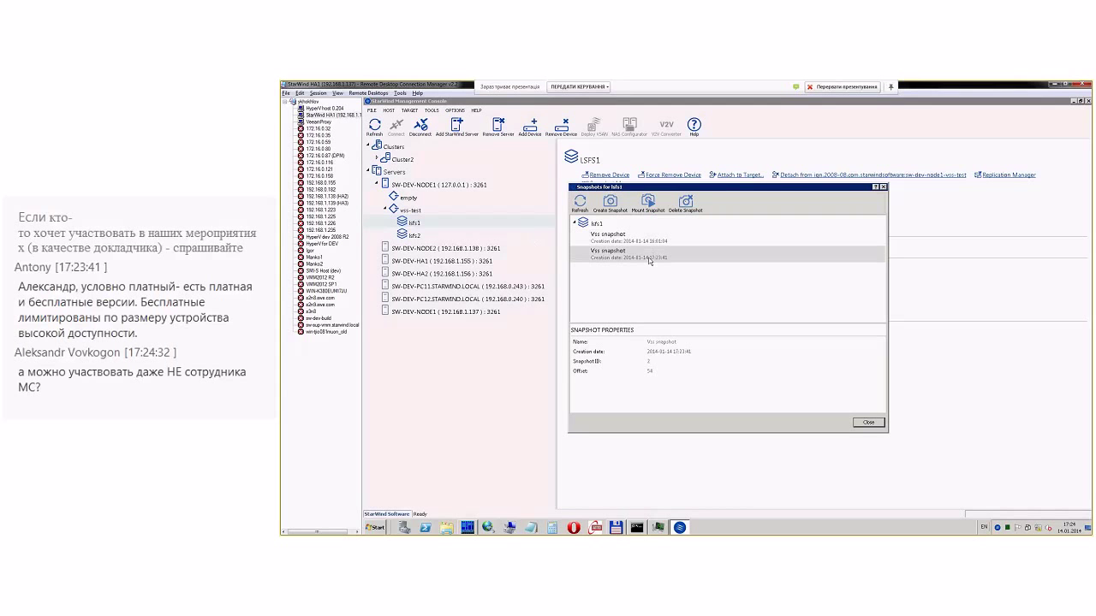
- Return to the VeeamProxy session, check the Disk 2 volume, and expose shadow copy %VSS_SHADOW_1% as p: in diskshadow
left_click(323, 123)
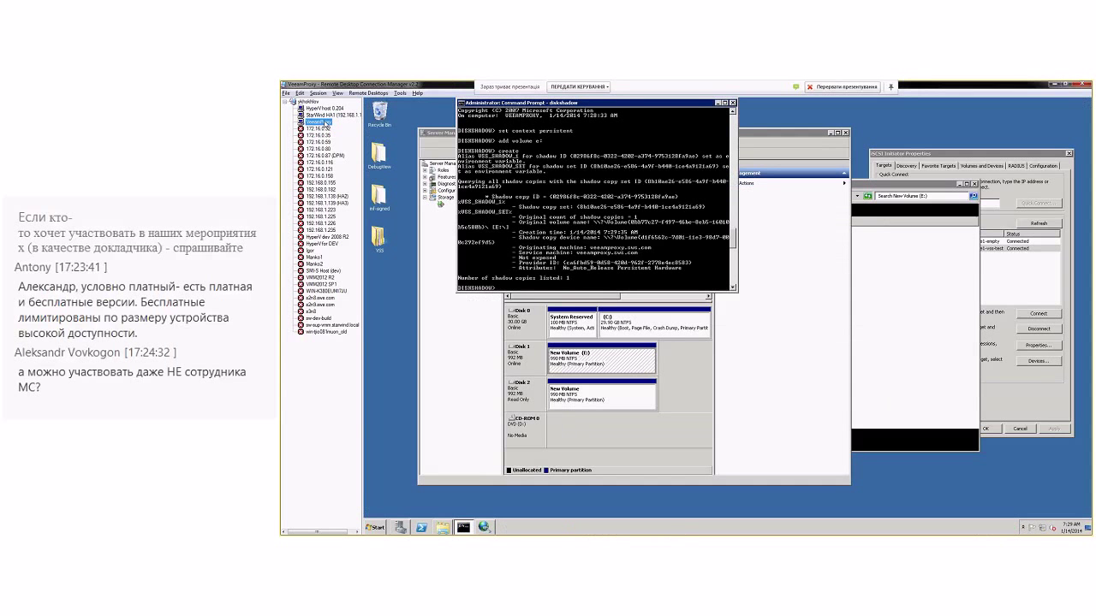
left_click(633, 397)
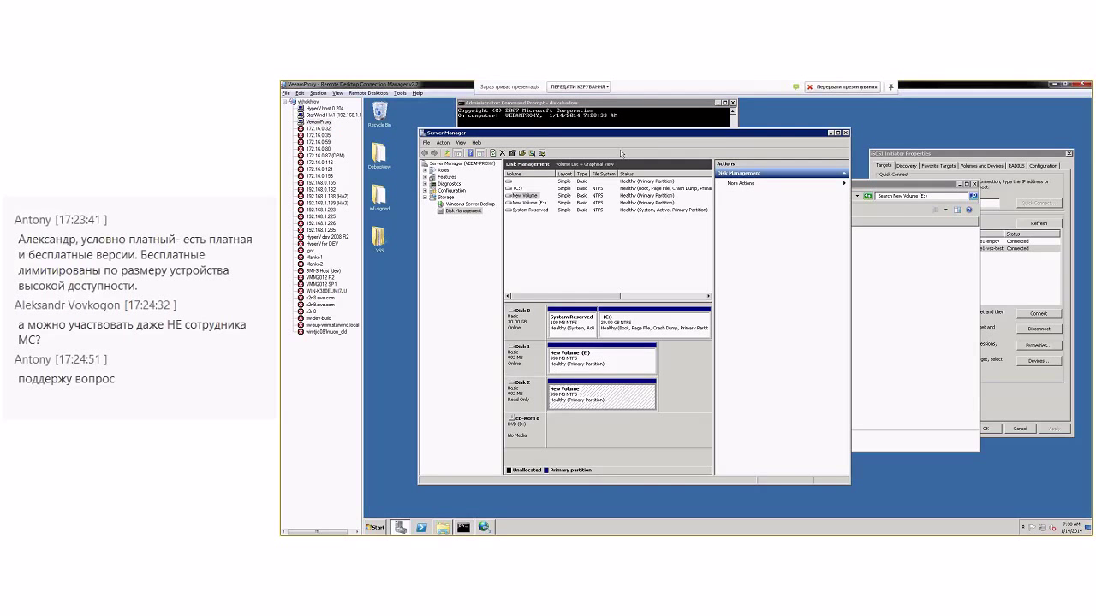
left_click(625, 107)
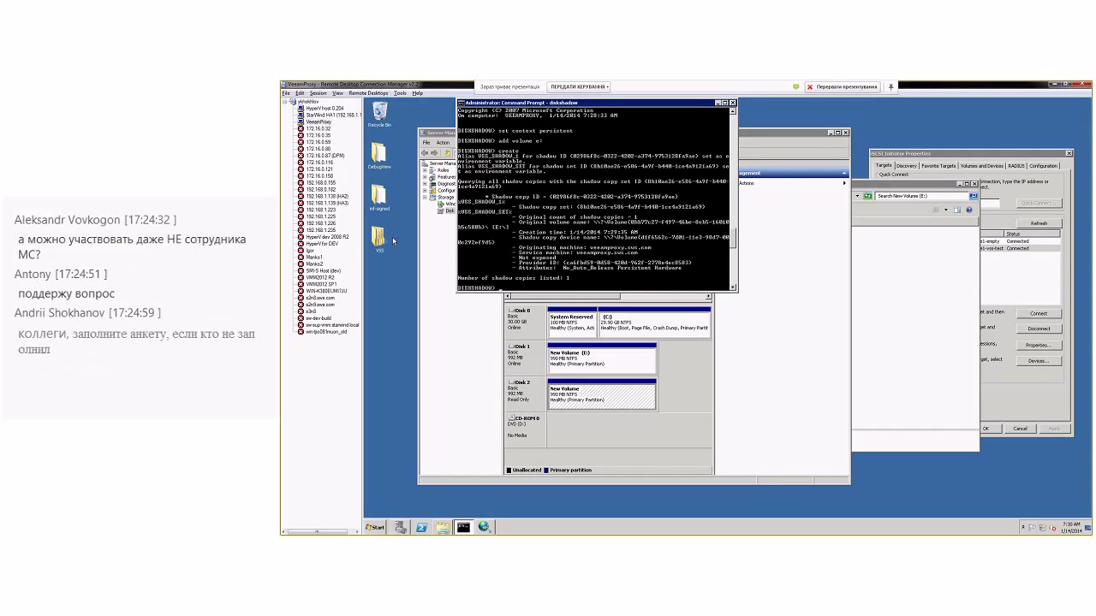
type("expo")
left_click(473, 208)
left_click_drag(459, 204, 498, 206)
key("Return")
right_click(546, 247)
left_click(556, 267)
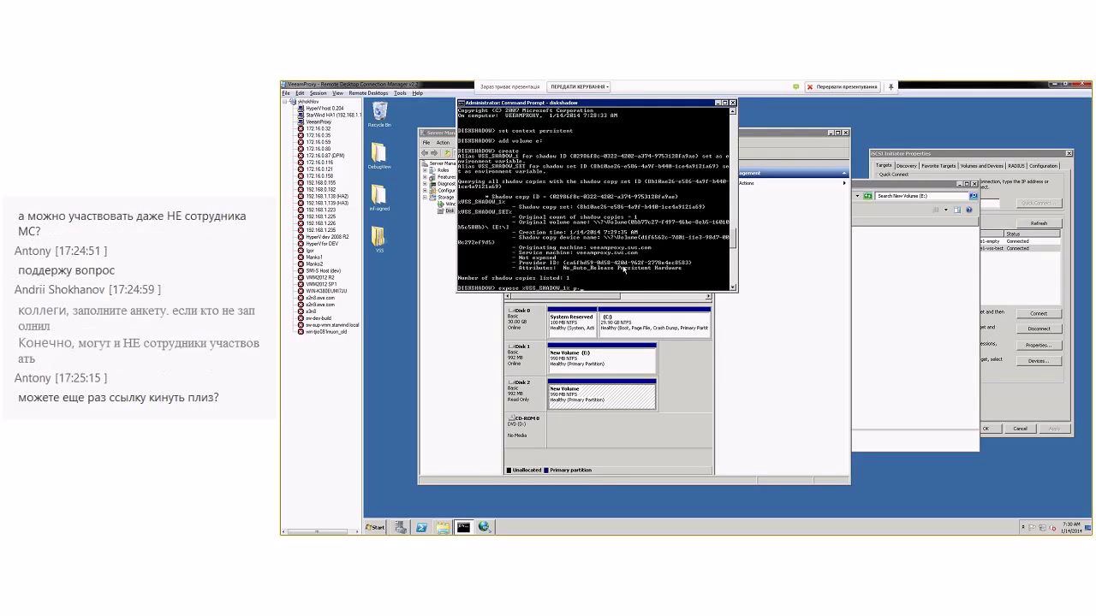
type("p:")
key("Return")
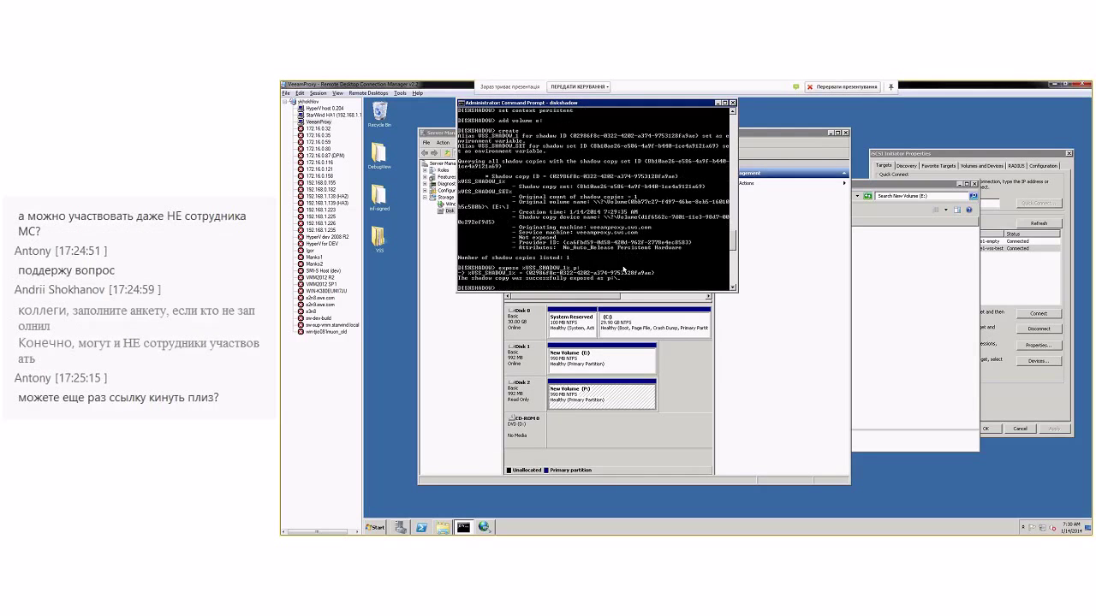
- Open New Volume (P:) on Disk 2 to view its contents, and return to Disk Management to compare it with volume E:
left_click(608, 394)
right_click(623, 390)
left_click(641, 399)
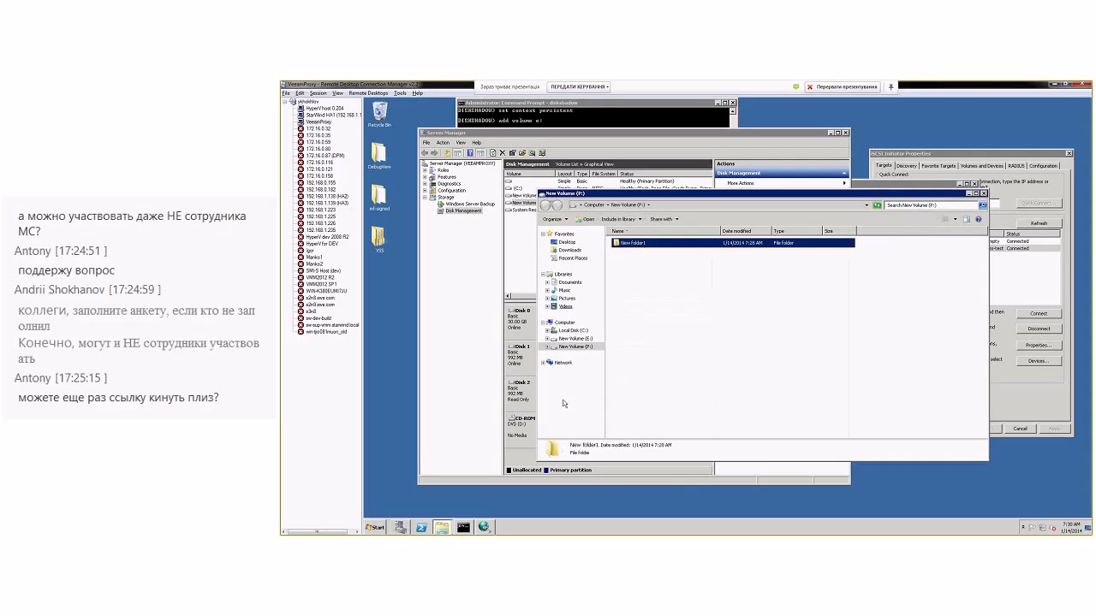
left_click(674, 469)
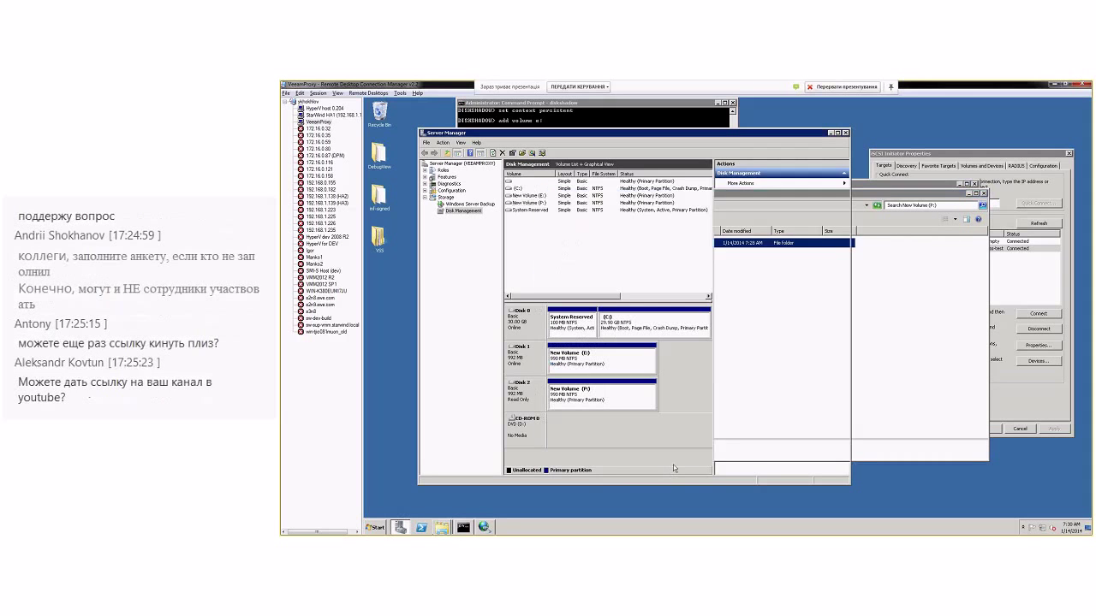
left_click(626, 366)
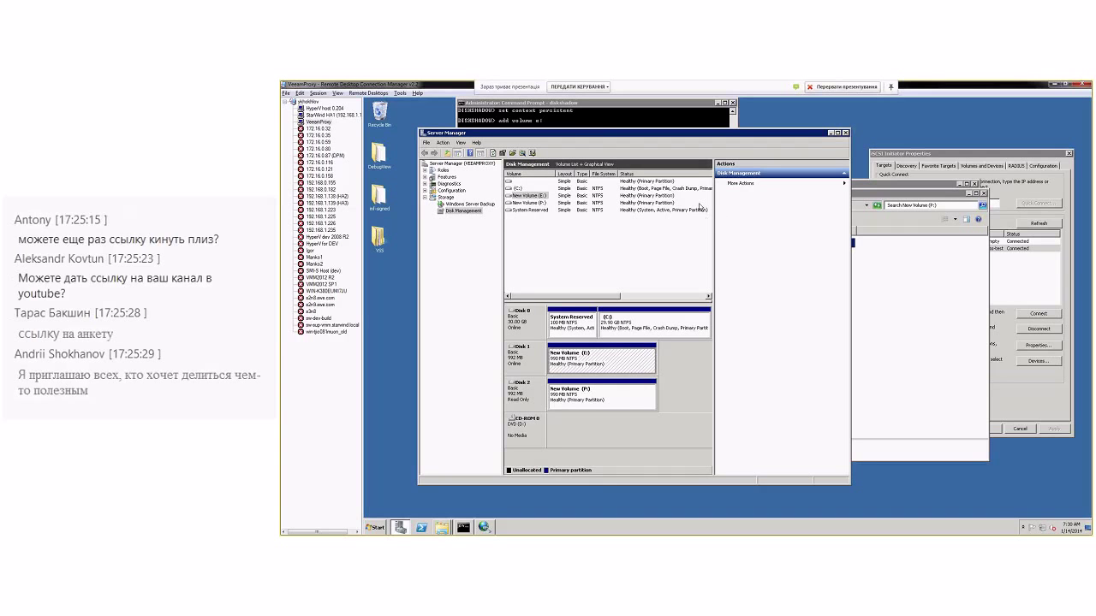
- Delete all shadow copies in diskshadow and check the disk list in Disk Management for Disk 2
left_click(623, 108)
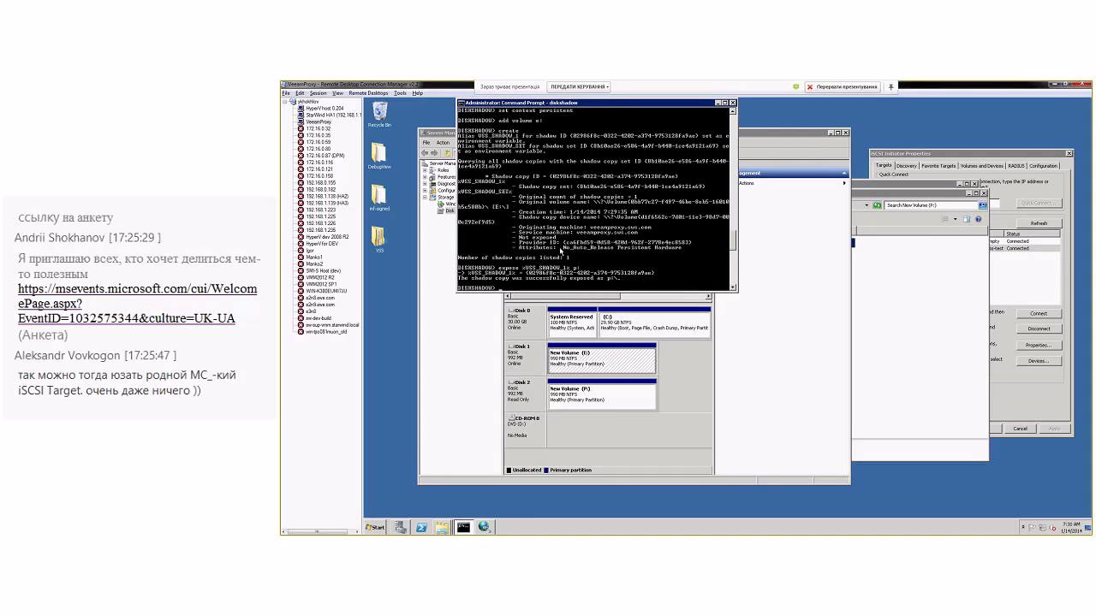
type("lete shadows all")
key("Return")
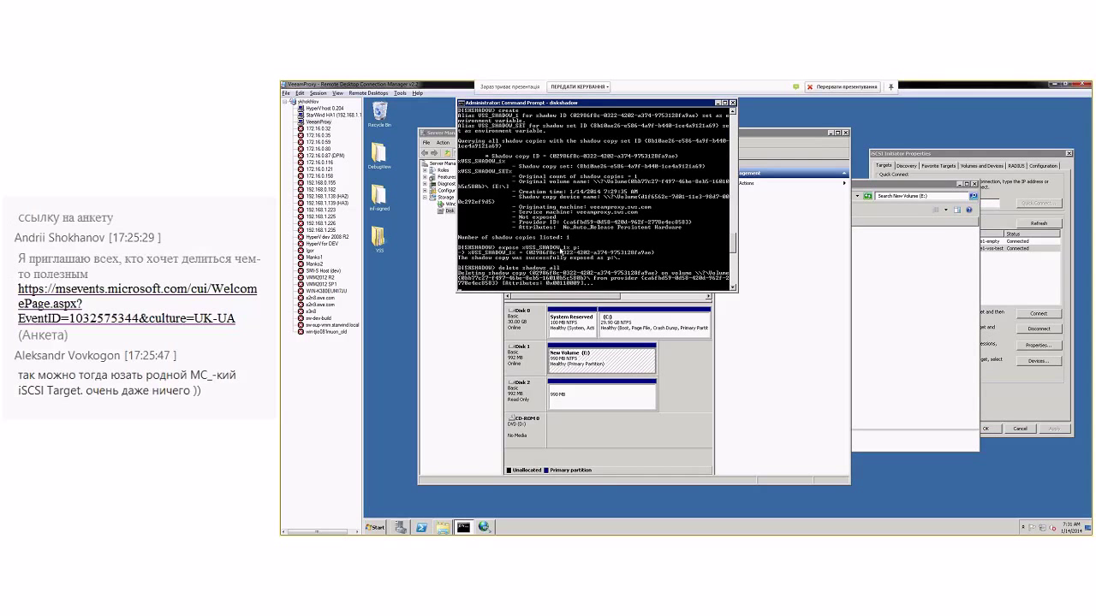
left_click(613, 396)
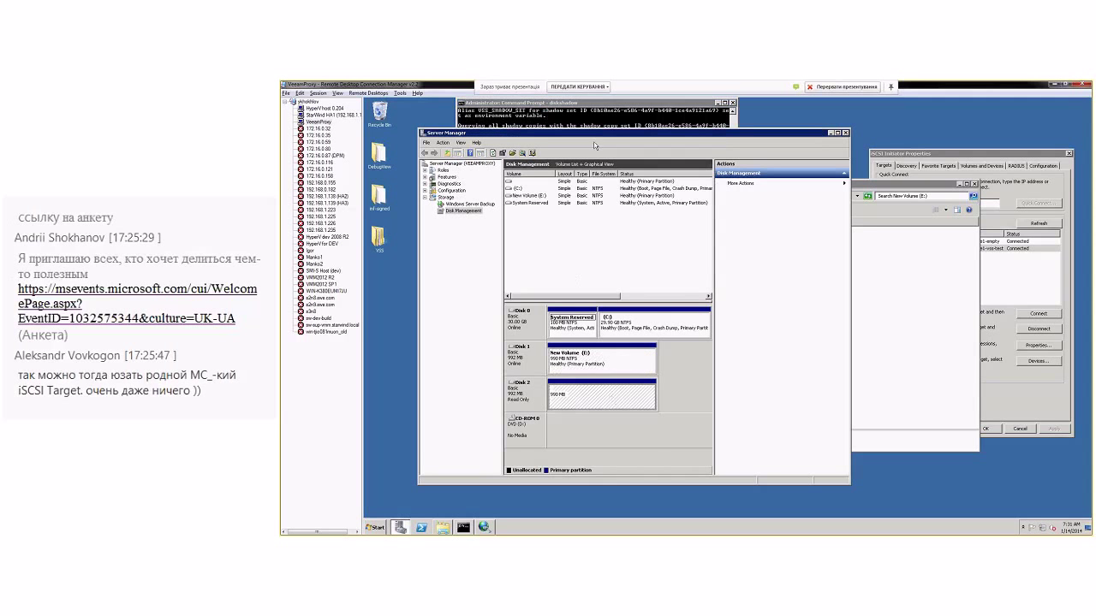
left_click(602, 107)
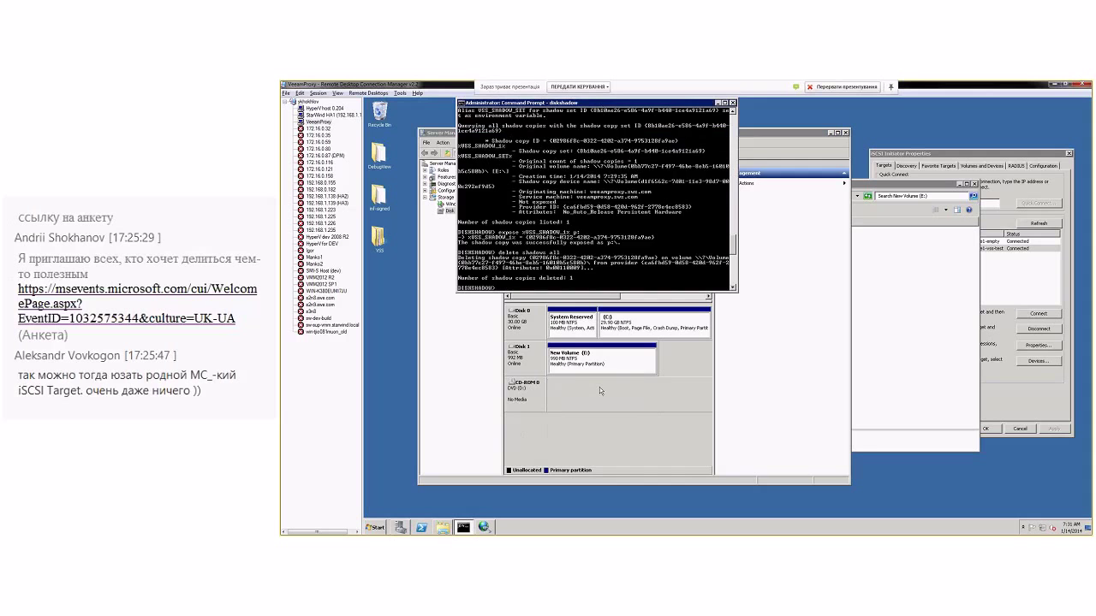
left_click(604, 361)
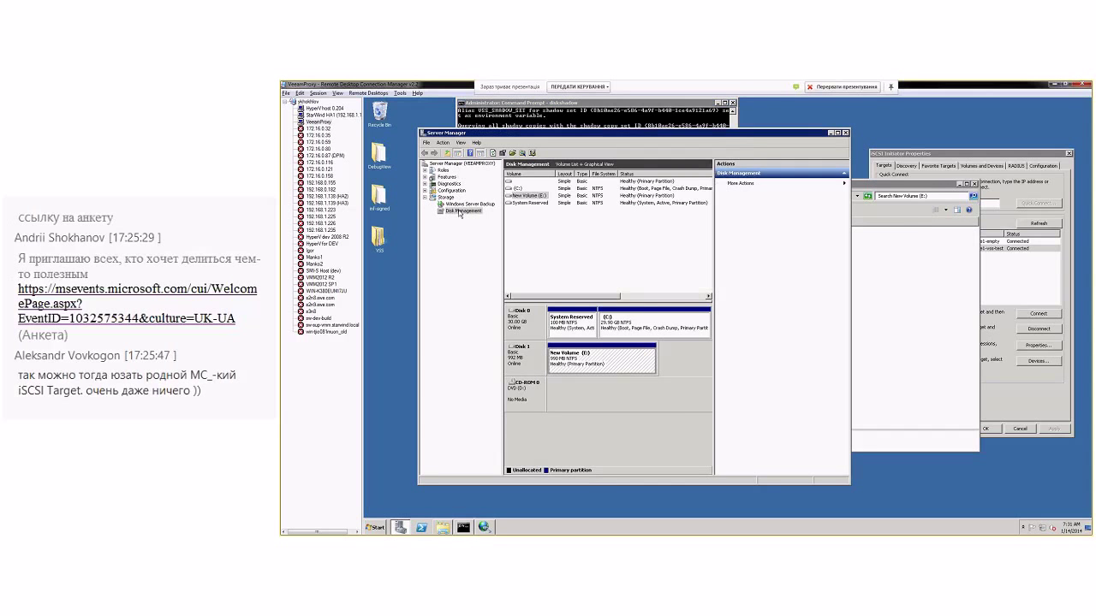
- In the StarWind HA1 session, refresh the lsfs1 snapshot list, view the 17:23:41 VSS snapshot's properties, and close the list
left_click(326, 115)
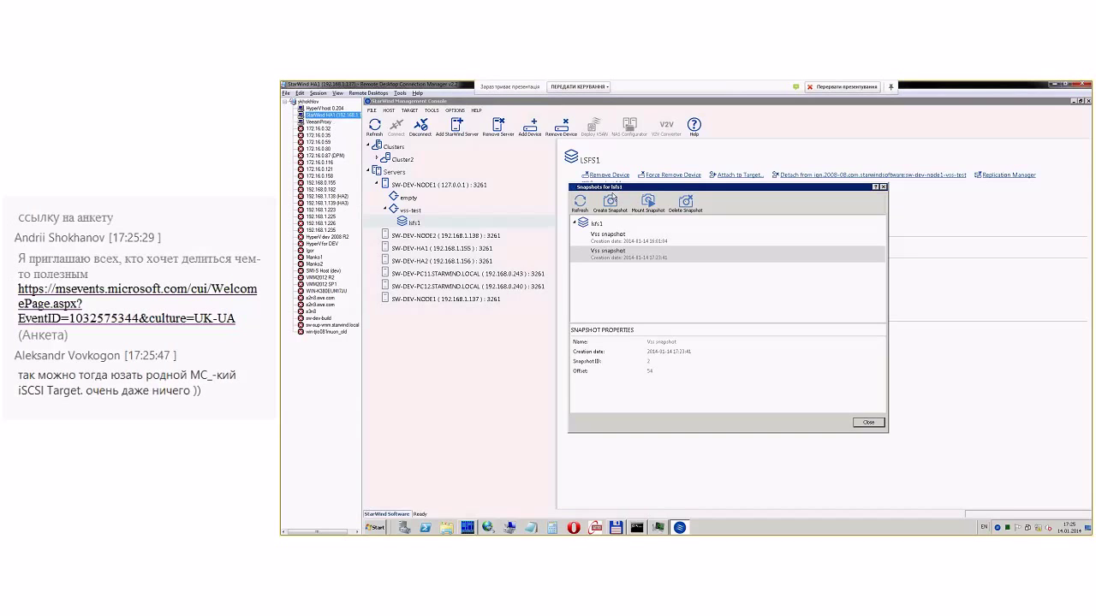
left_click(580, 203)
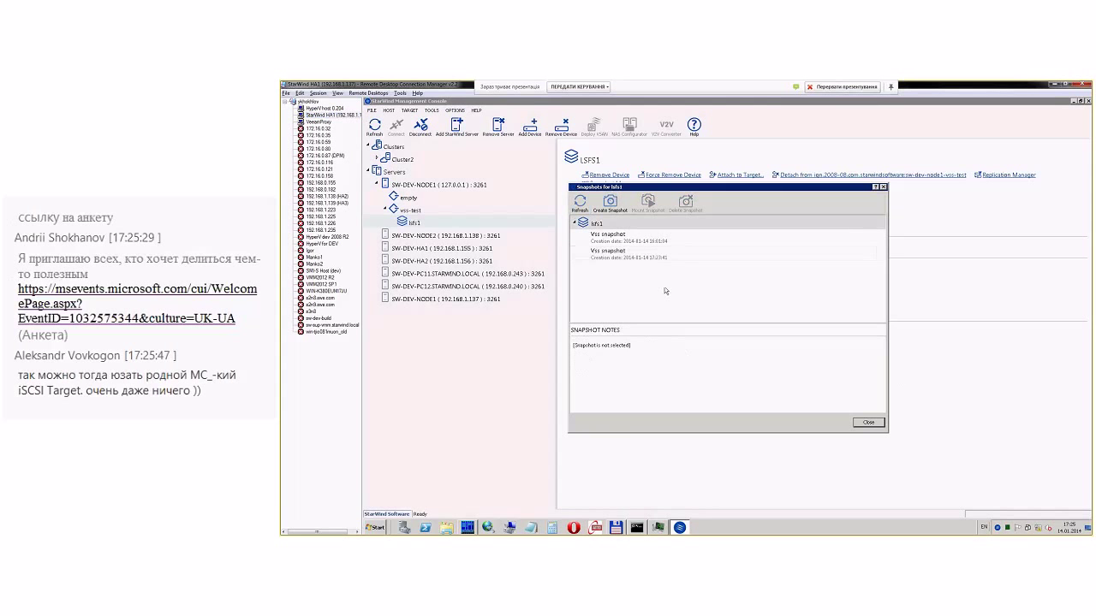
left_click(620, 256)
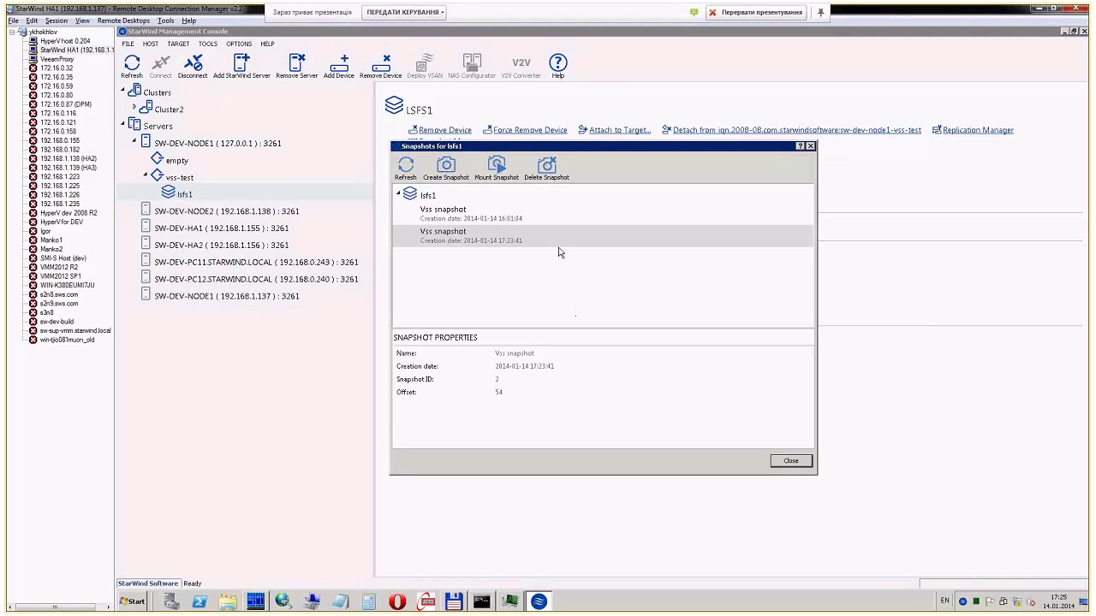
left_click(790, 462)
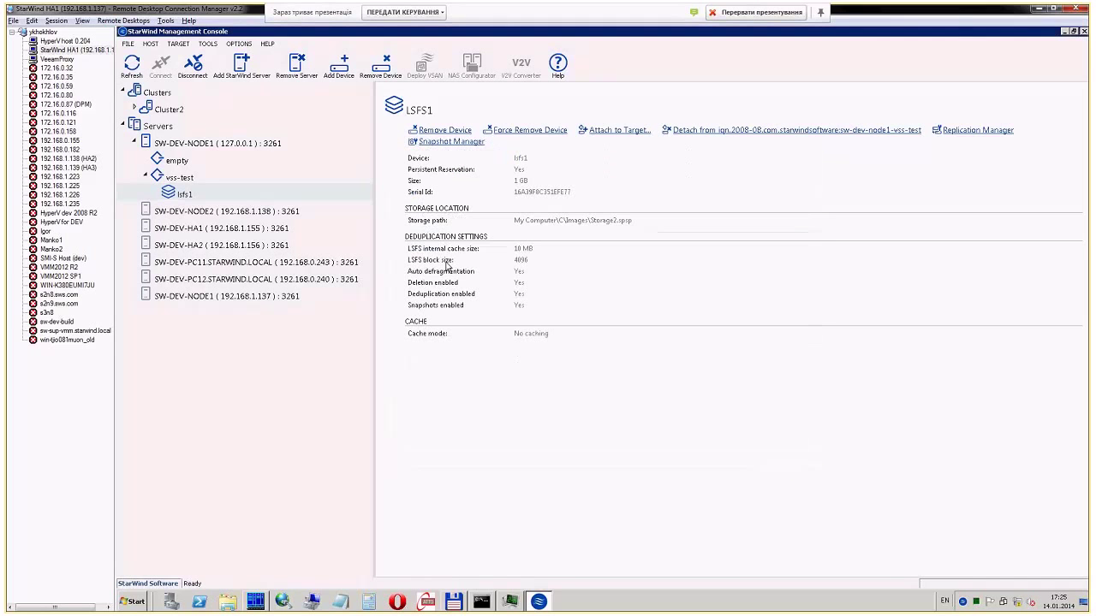